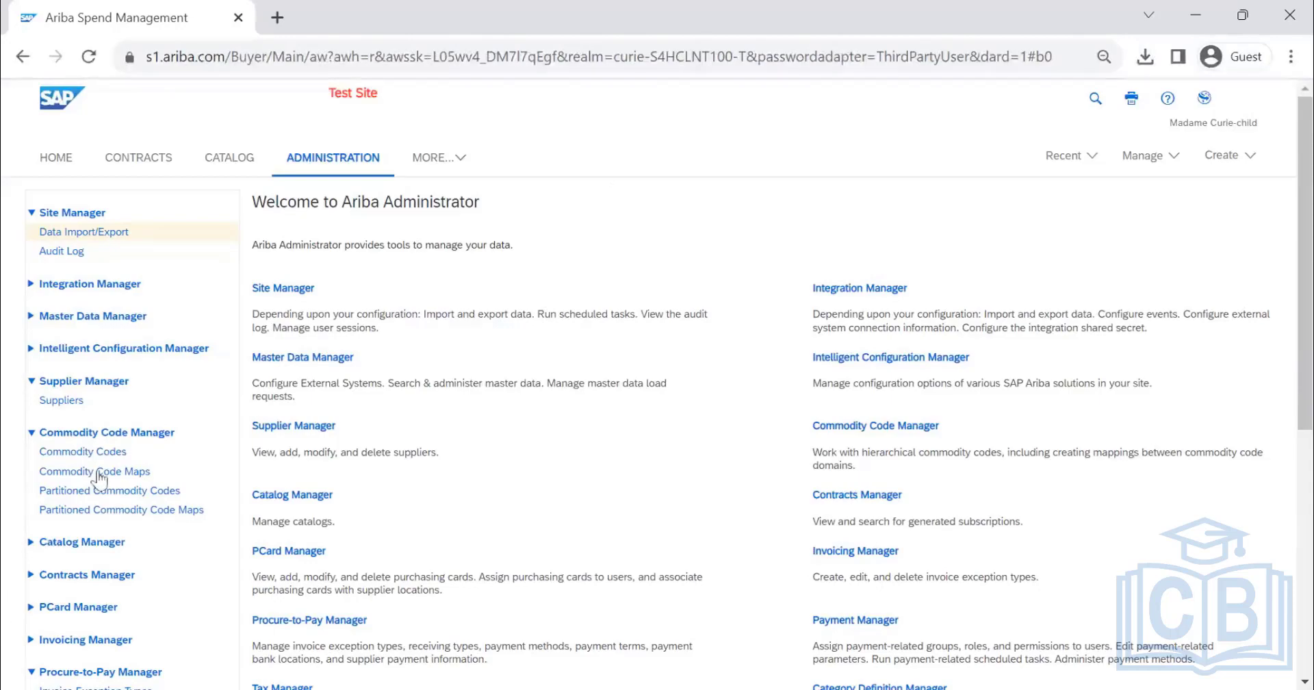
Open the Receiving Types By Commodity Code page under Procure-to-Pay Manager
scroll(100, 479, down, 4)
scroll(284, 451, up, 4)
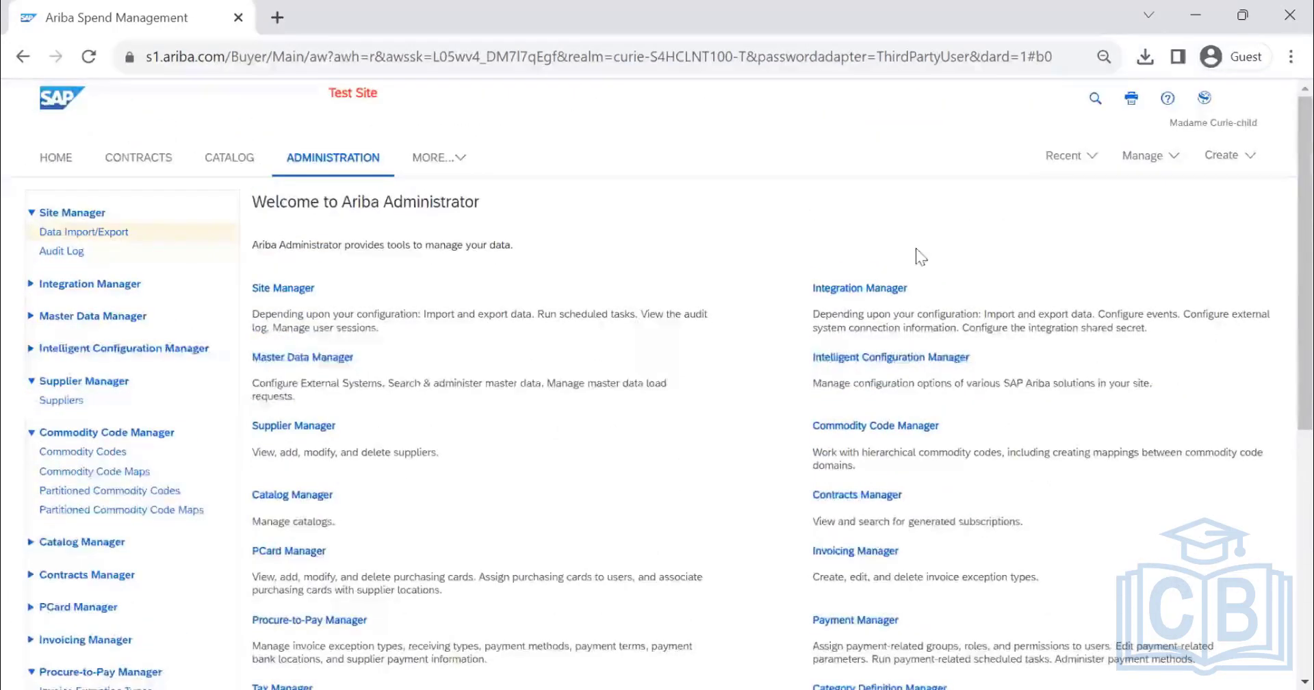
scroll(293, 386, down, 5)
scroll(293, 386, down, 1)
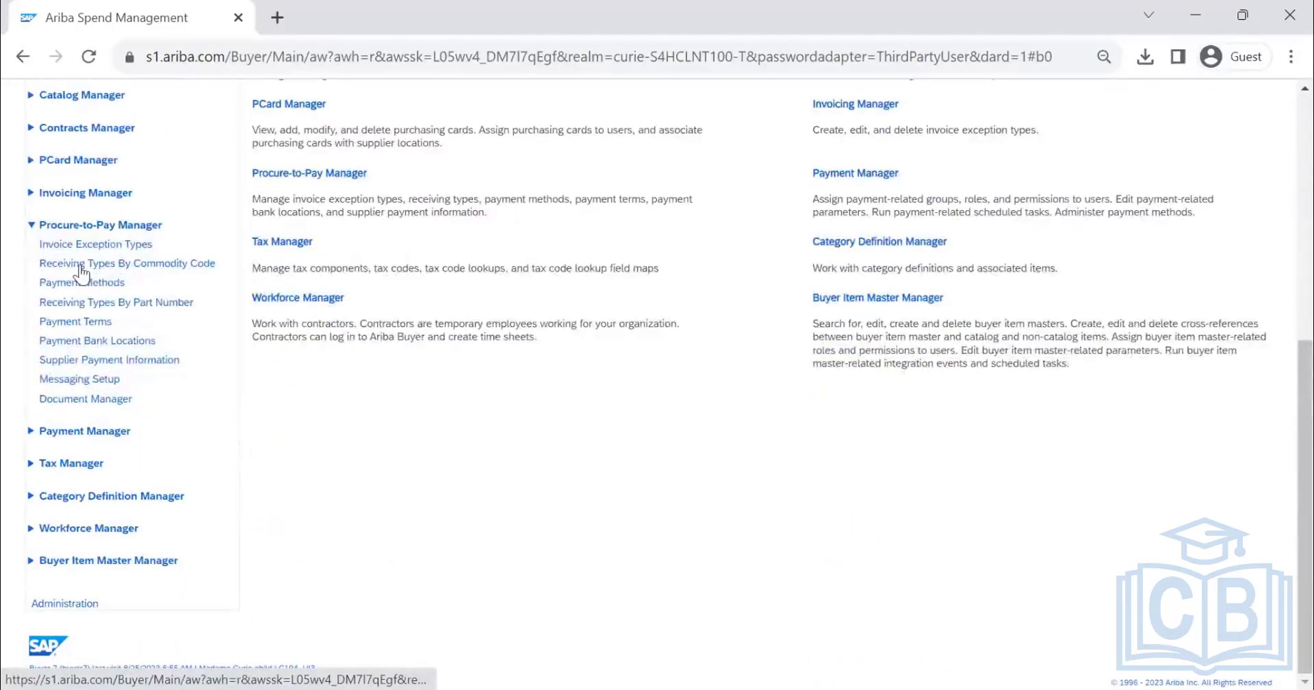
click(158, 265)
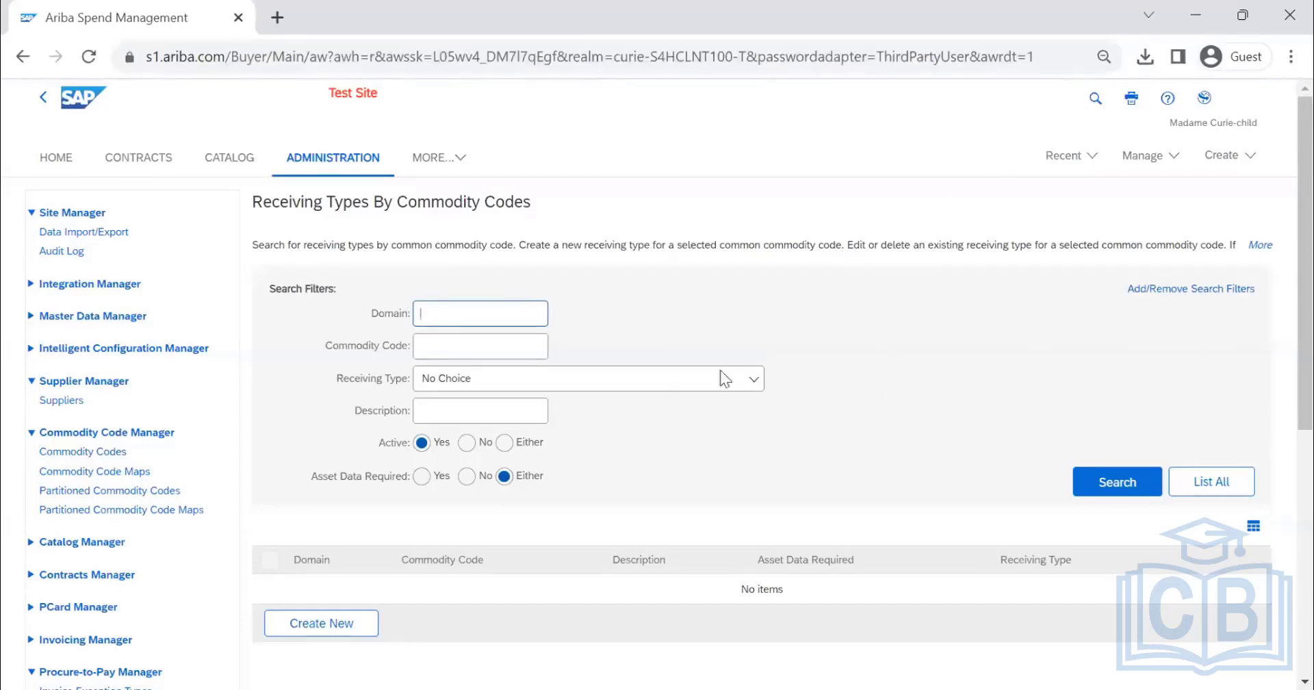
List all active receiving types by commodity code, leaving the search filters at their defaults
scroll(651, 366, down, 5)
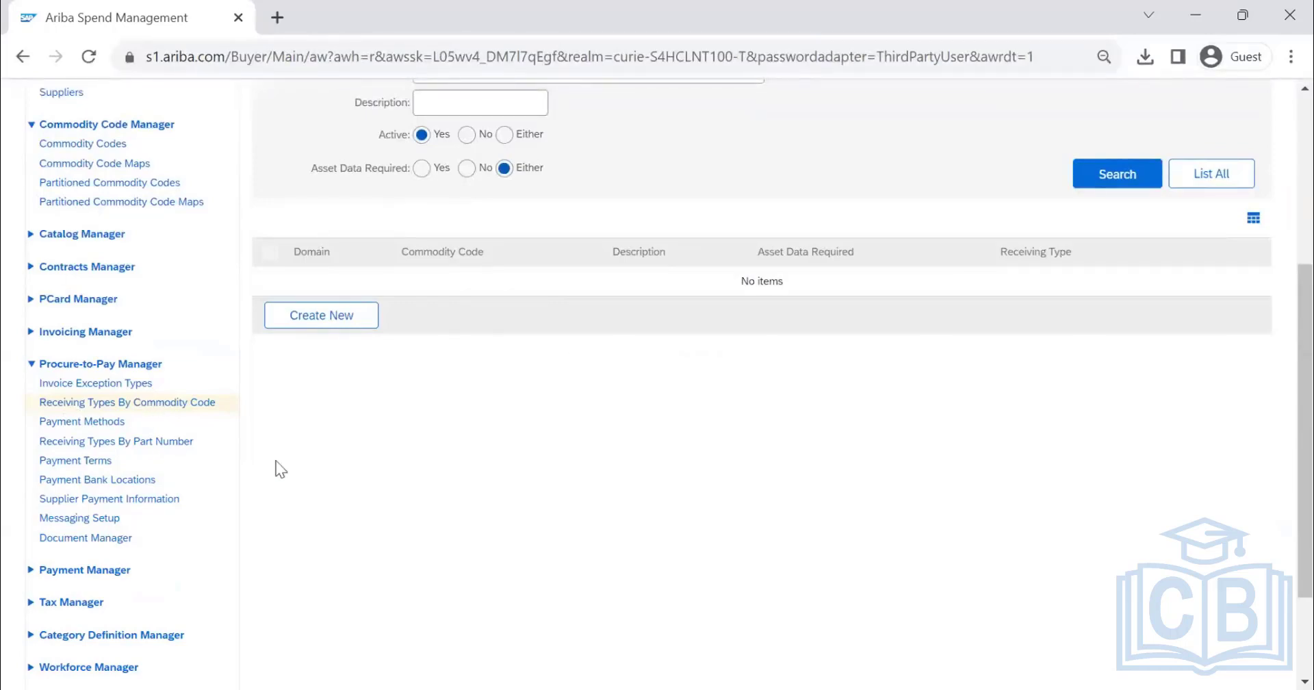
scroll(565, 466, up, 3)
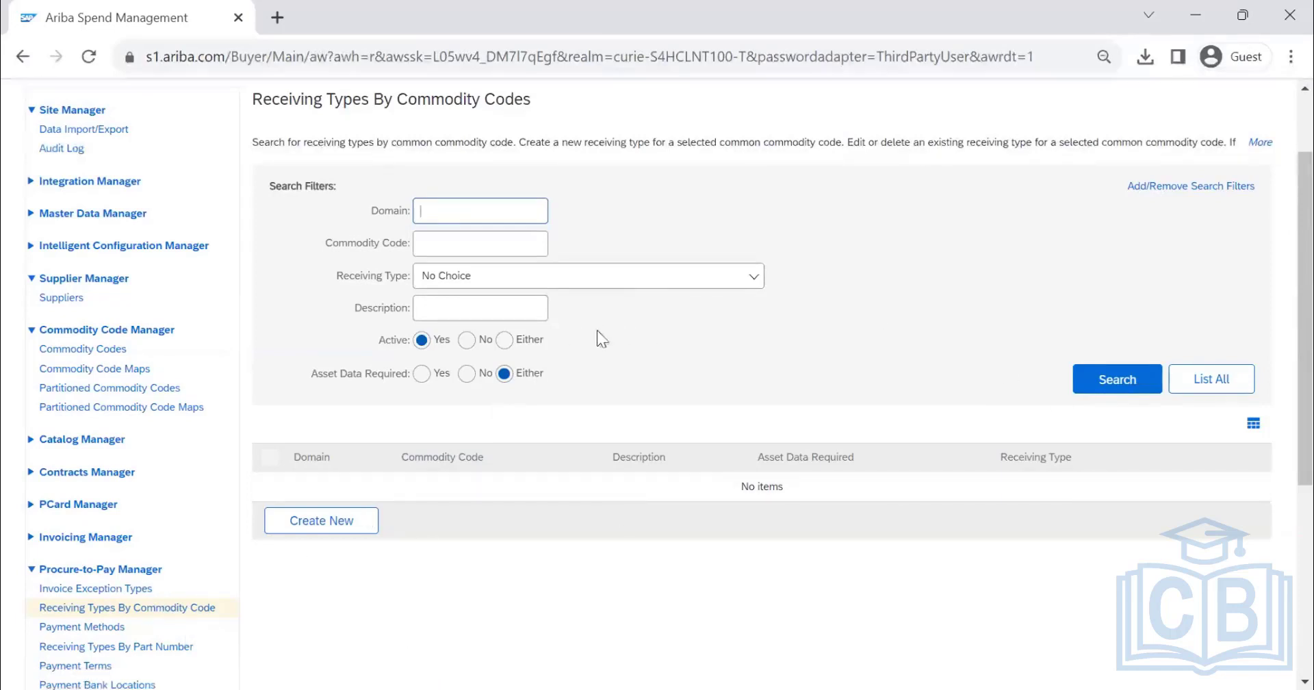
click(1237, 384)
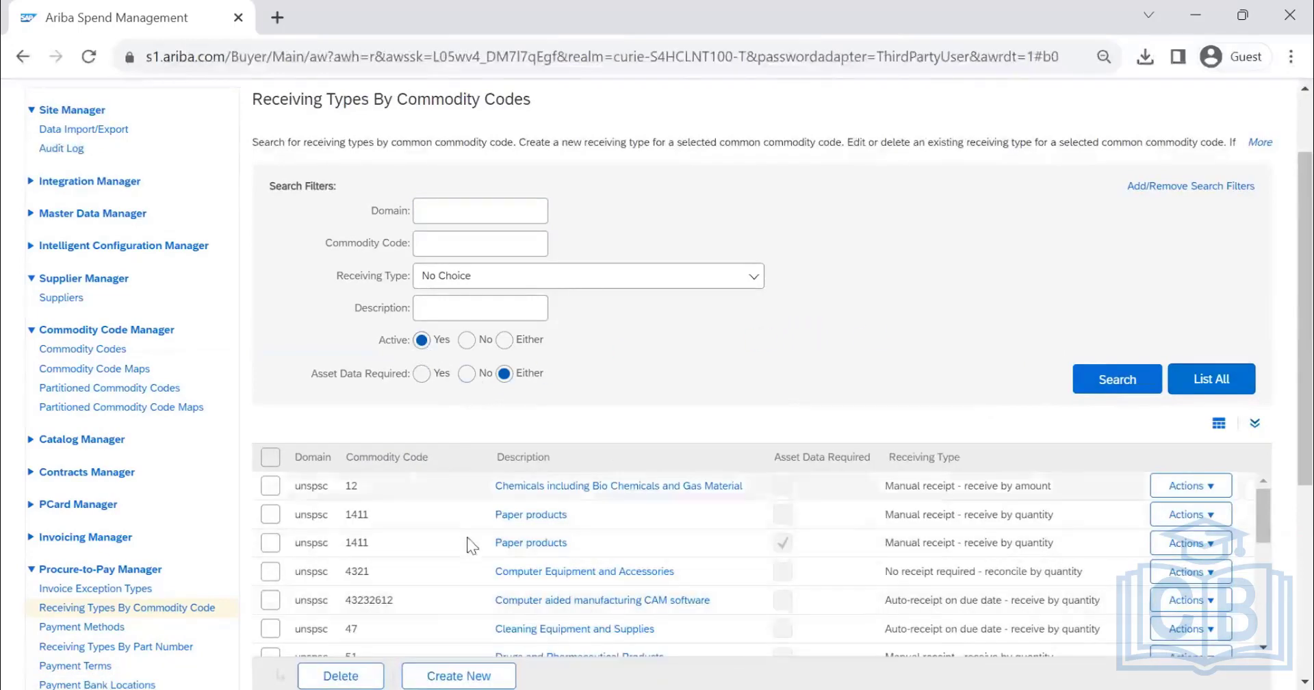
scroll(602, 611, down, 2)
scroll(579, 539, up, 2)
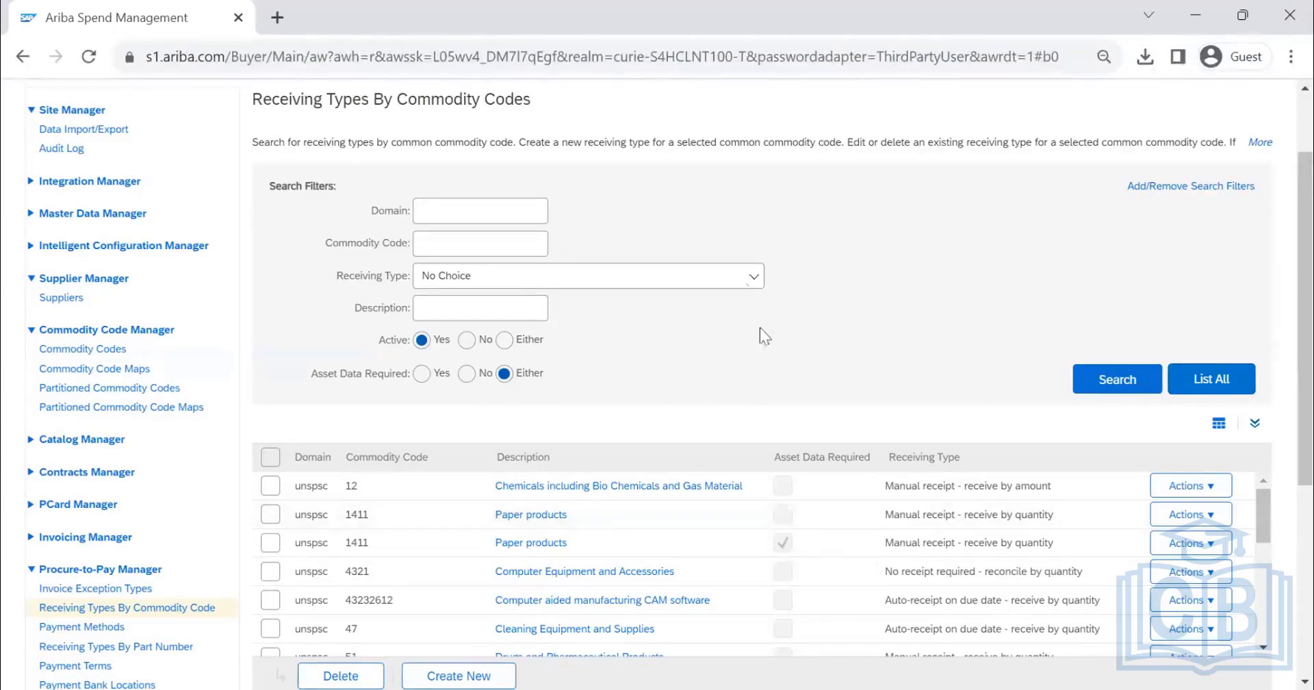
Examine all the options offered by the Receiving Type search filter, leaving it at No Choice
click(715, 278)
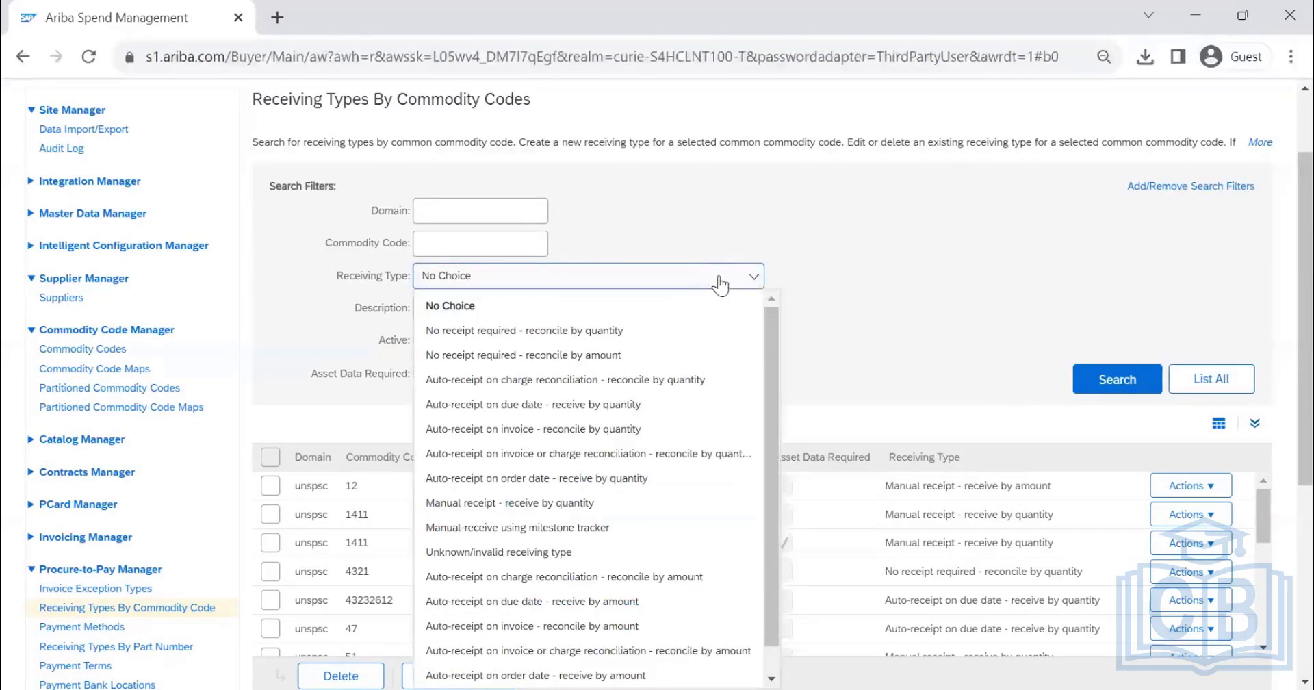
click(951, 281)
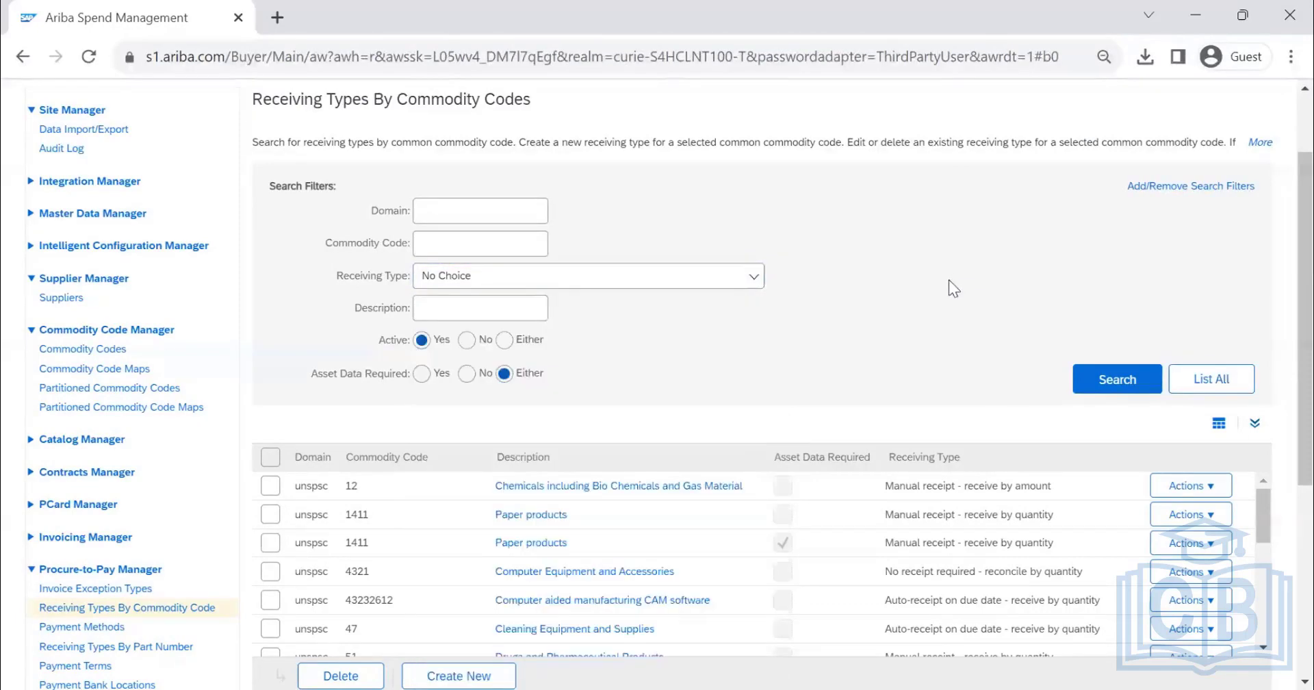
click(703, 278)
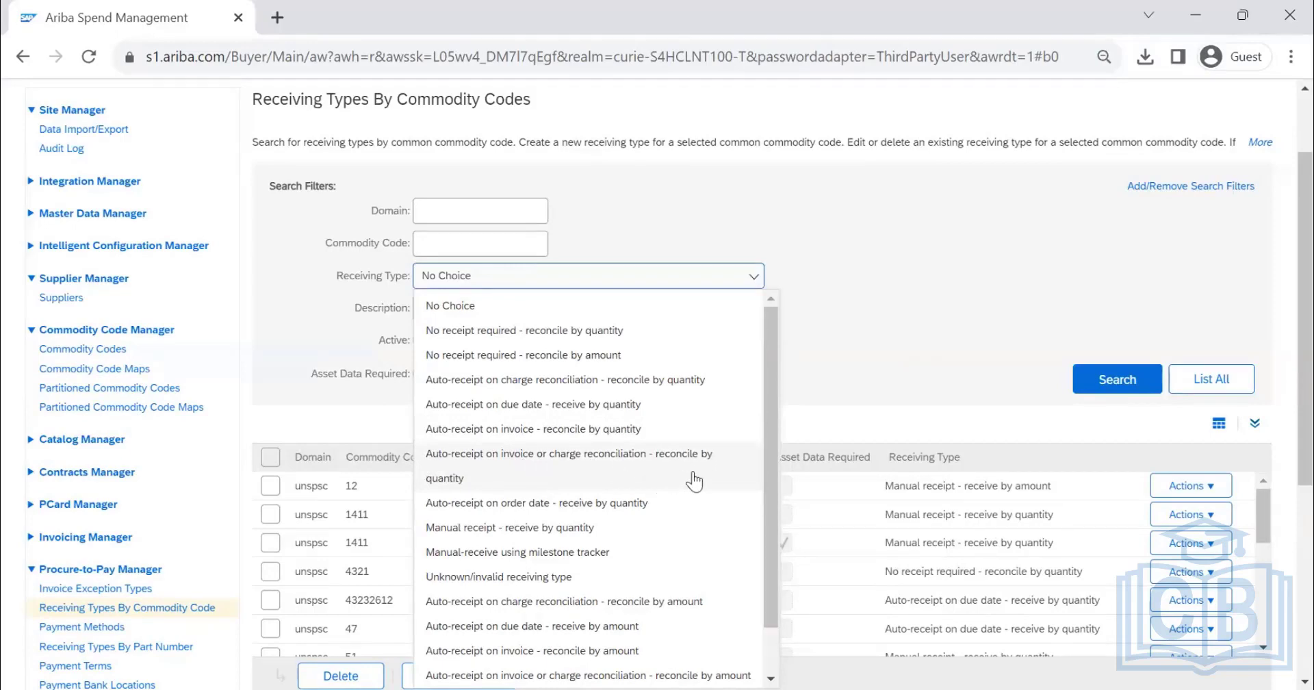
scroll(695, 481, down, 5)
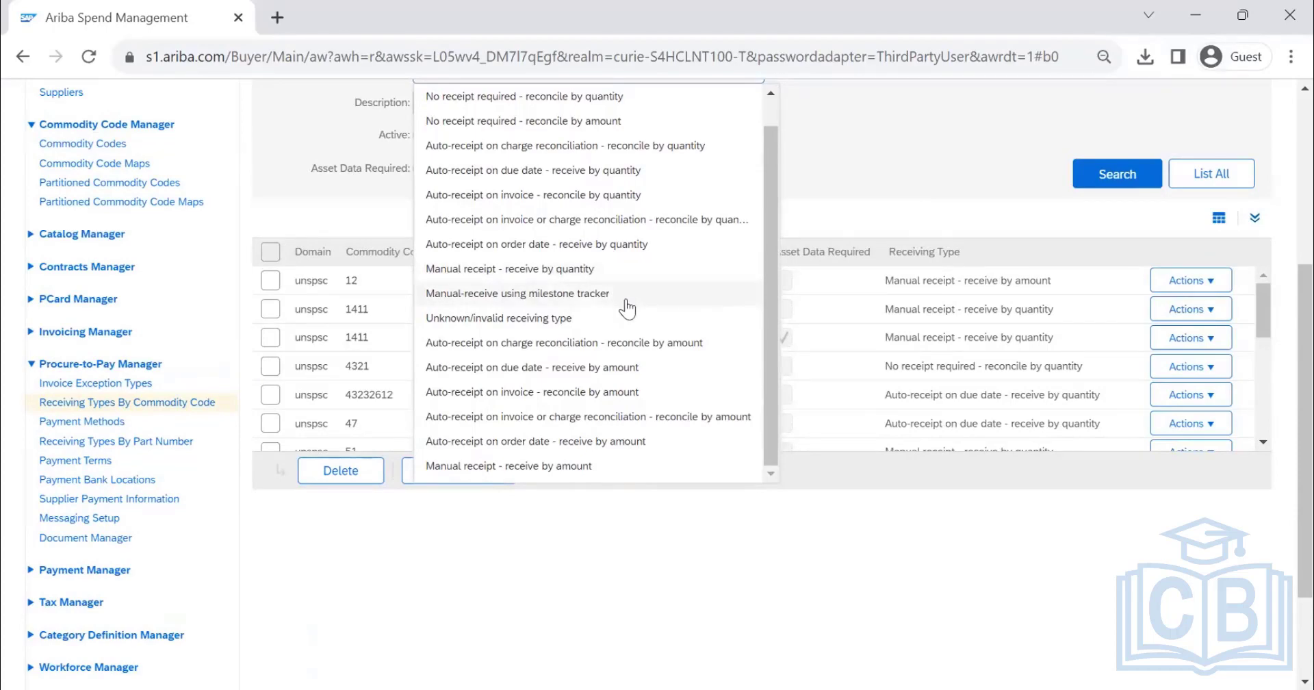
scroll(616, 370, down, 2)
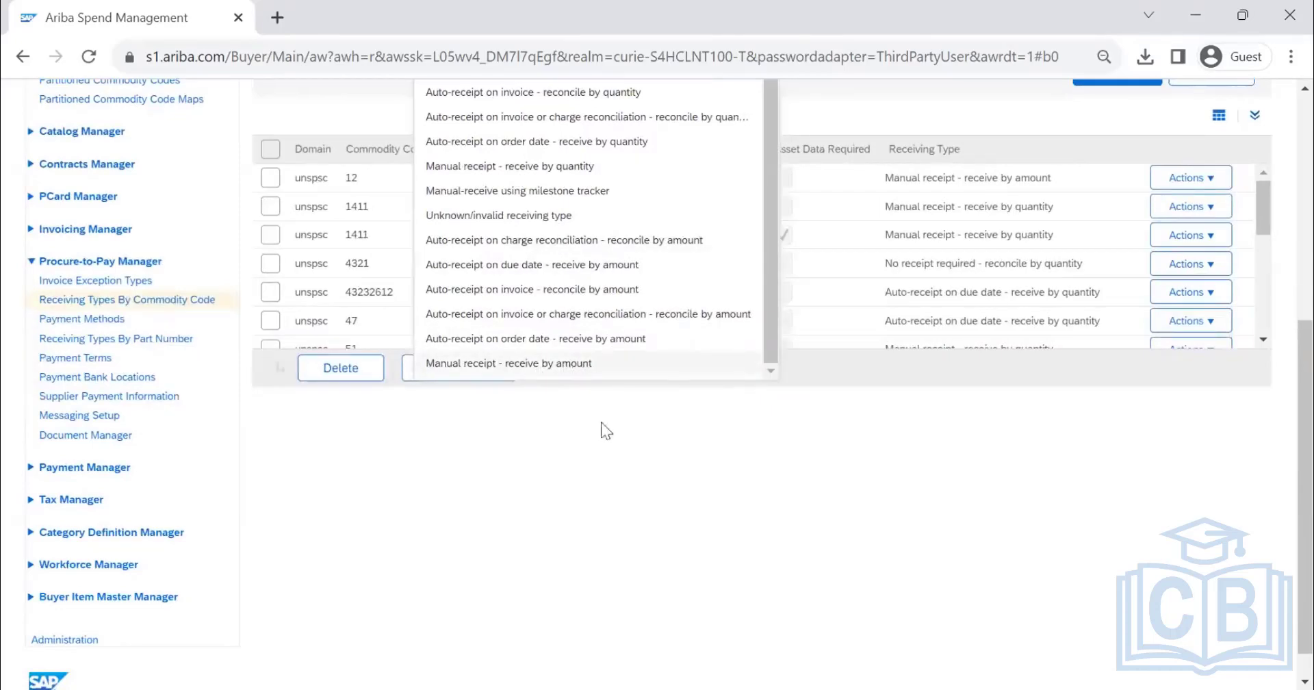
click(687, 471)
scroll(671, 404, up, 5)
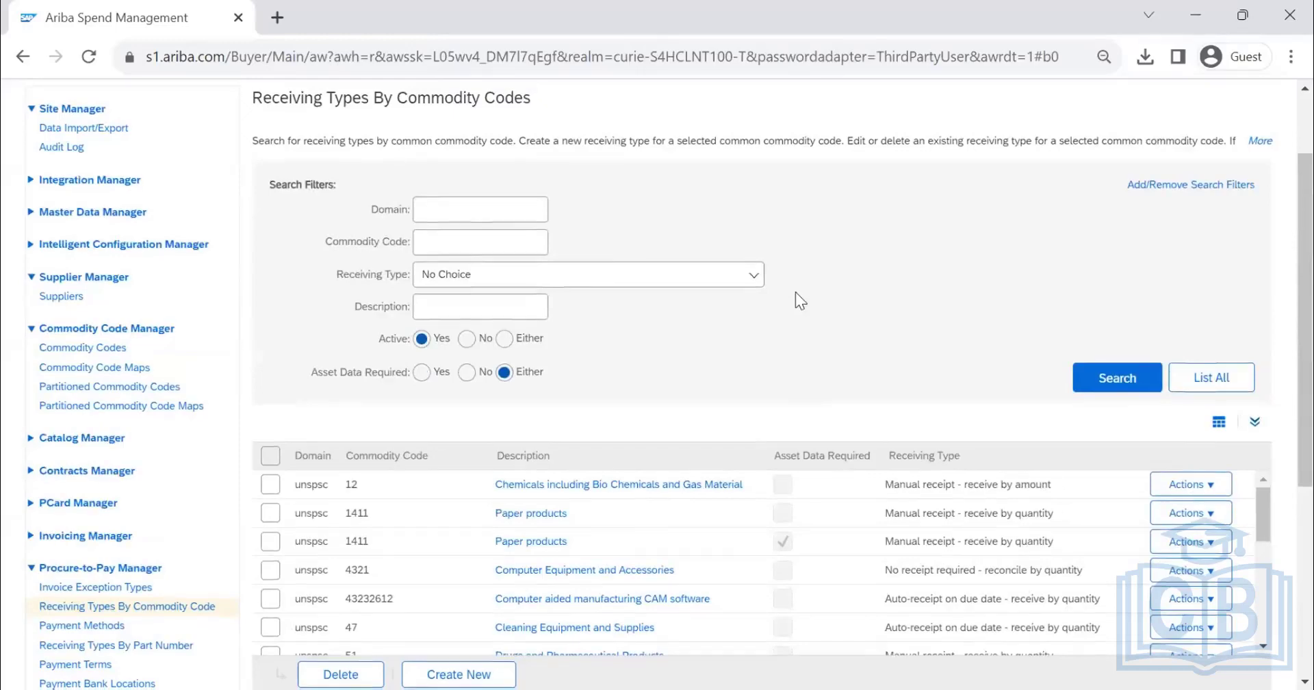
Review the whole list of commodity codes and their assigned receiving types, including the first Paper products entry with code 1411
scroll(795, 291, down, 2)
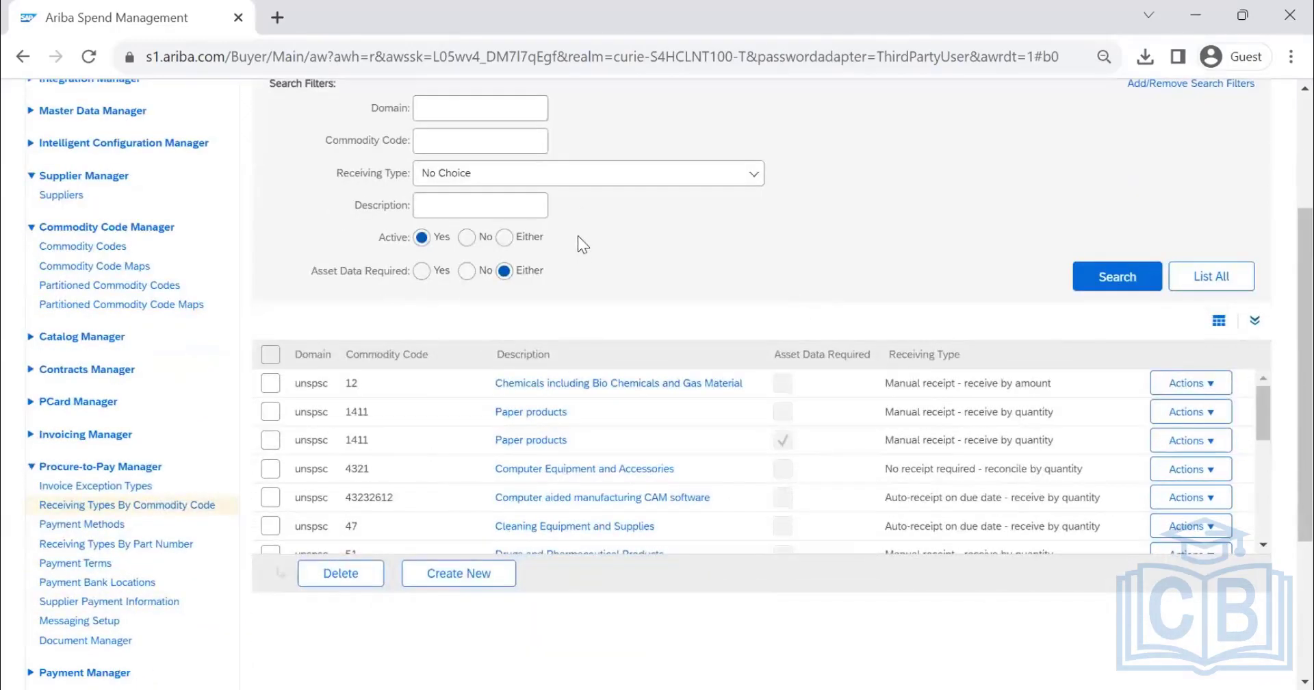
scroll(580, 239, up, 3)
double_click(491, 200)
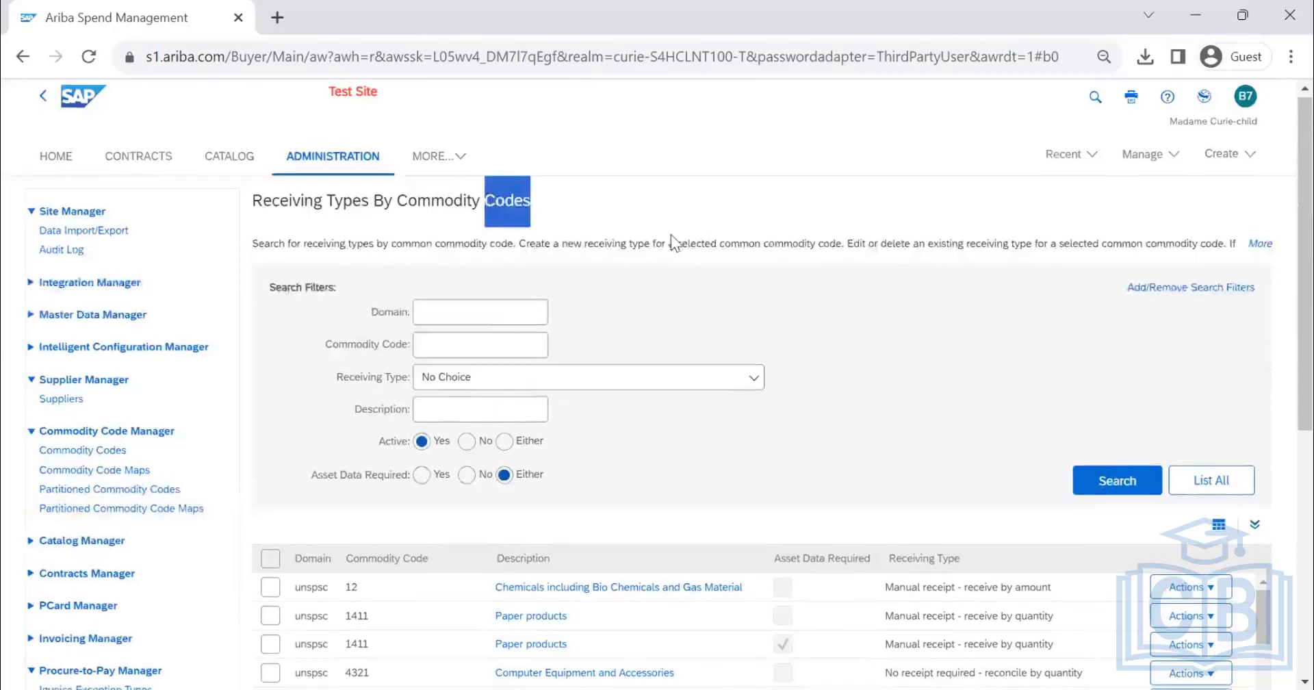
scroll(669, 240, down, 3)
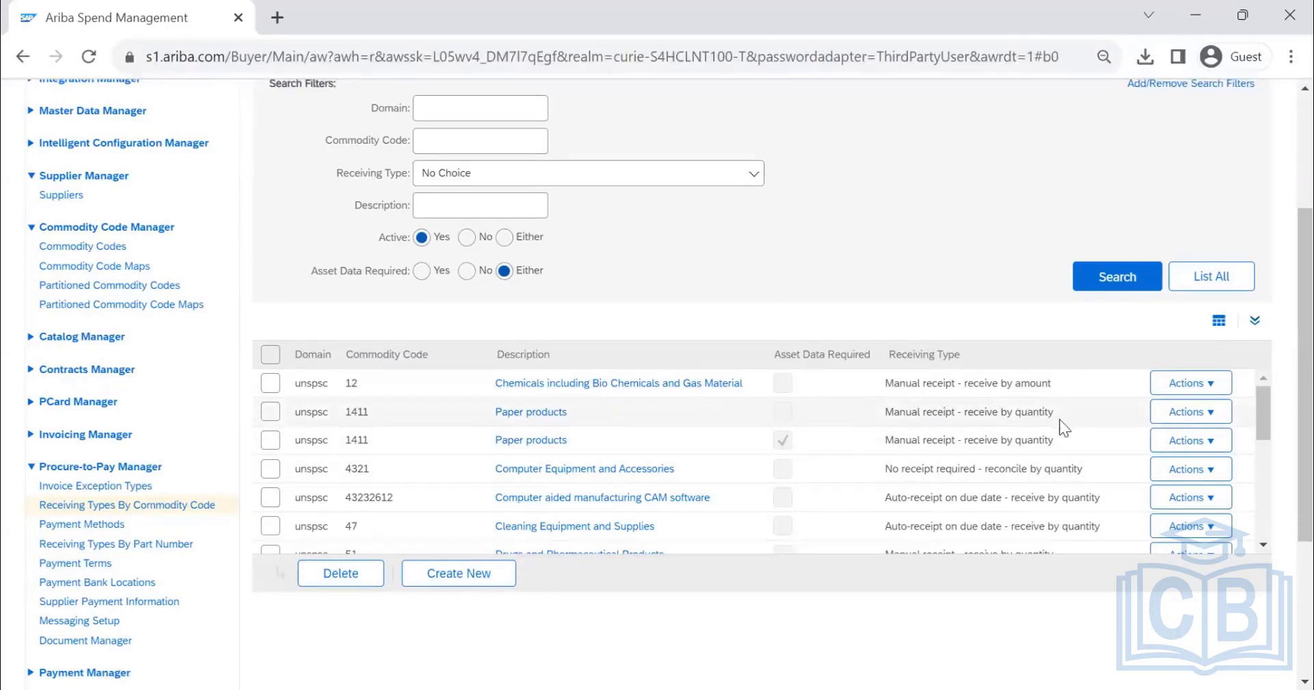
drag(372, 412, 341, 414)
drag(893, 411, 1036, 423)
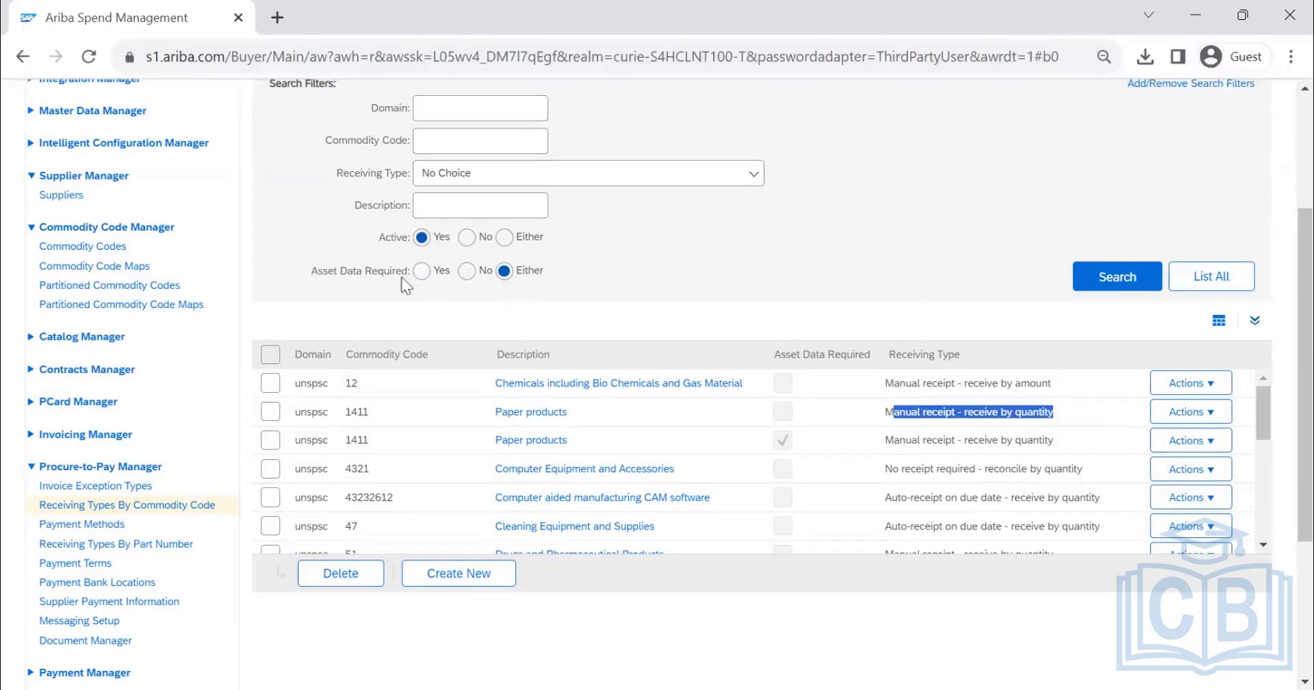
scroll(565, 382, down, 2)
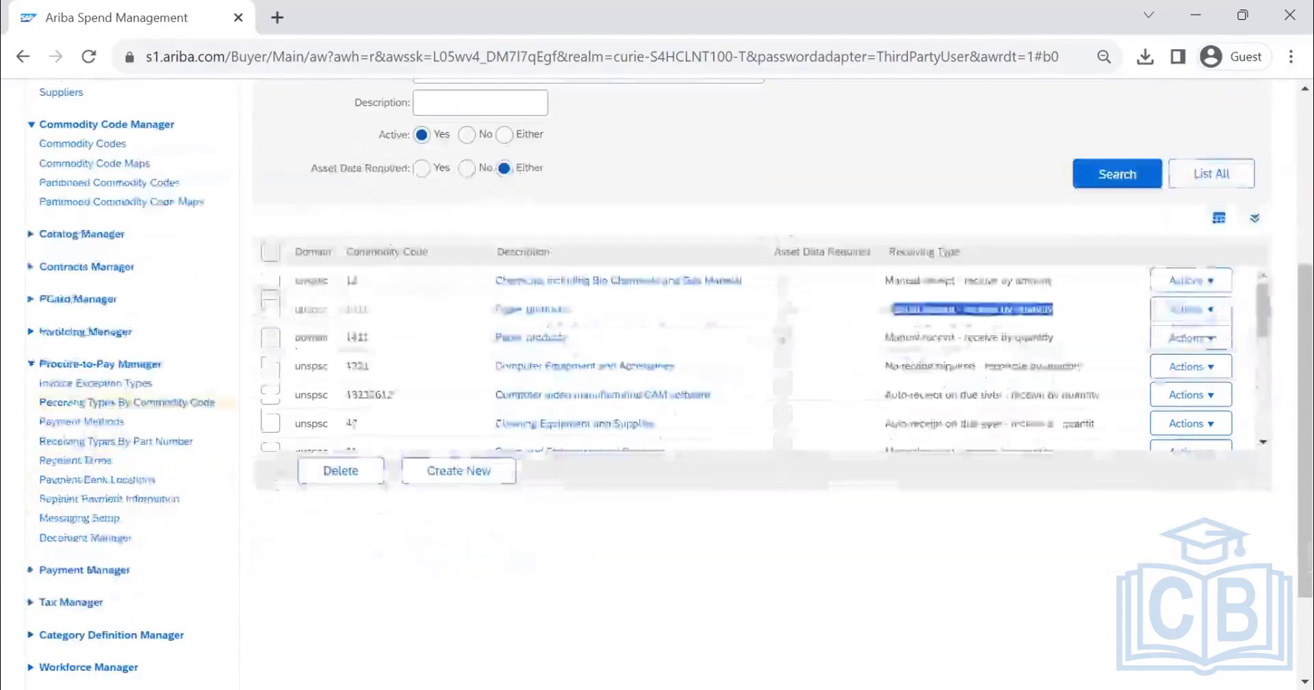
scroll(565, 382, down, 10)
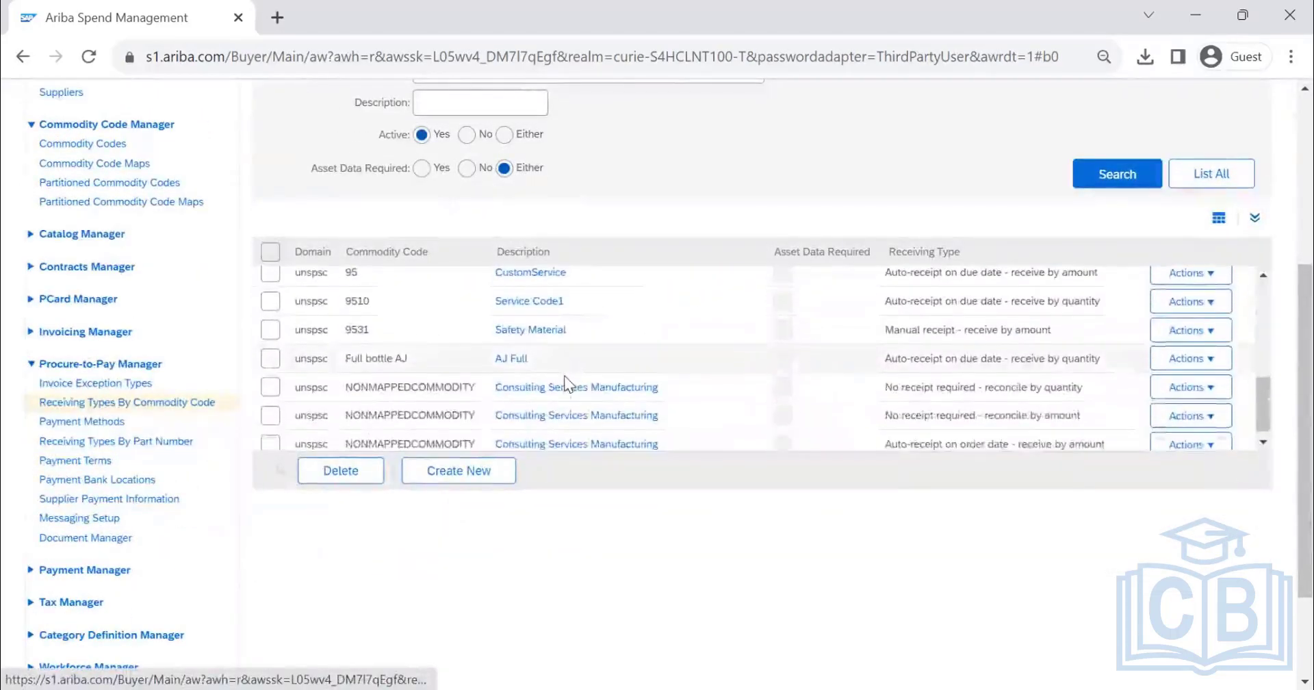
scroll(564, 375, up, 10)
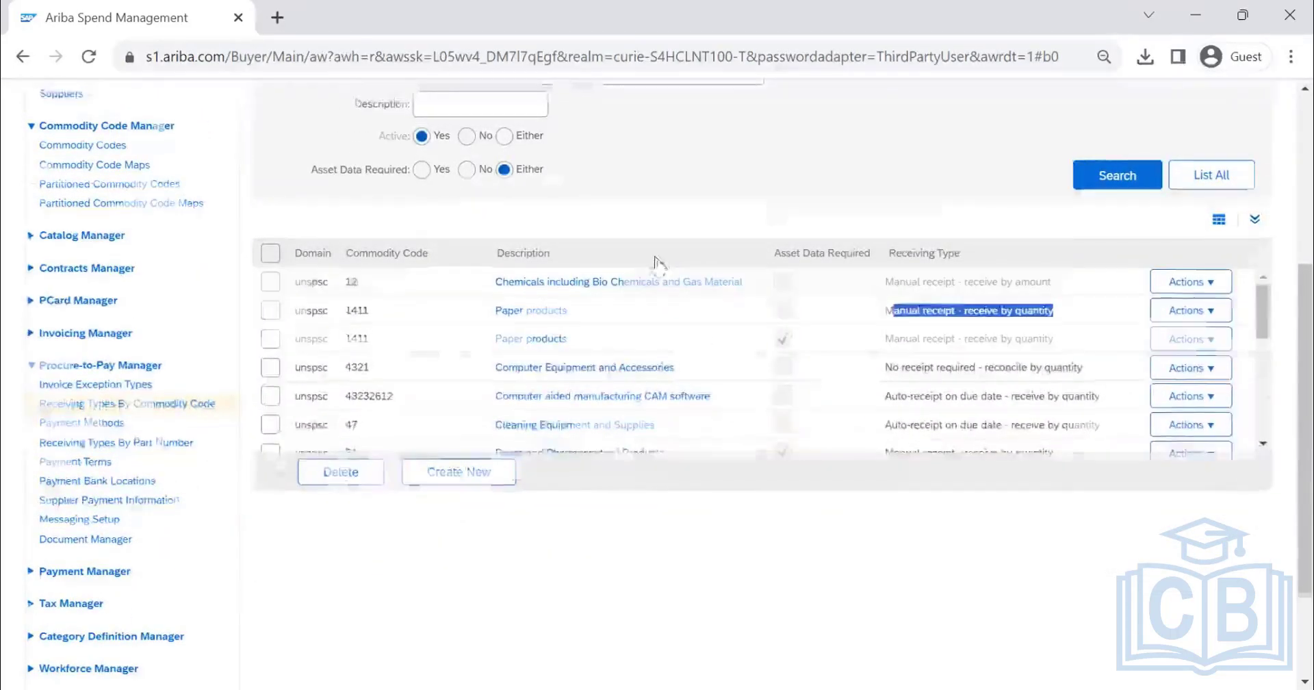
scroll(493, 295, up, 3)
Search the receiving types with the default filters and look through the results to the end of the list
click(1076, 379)
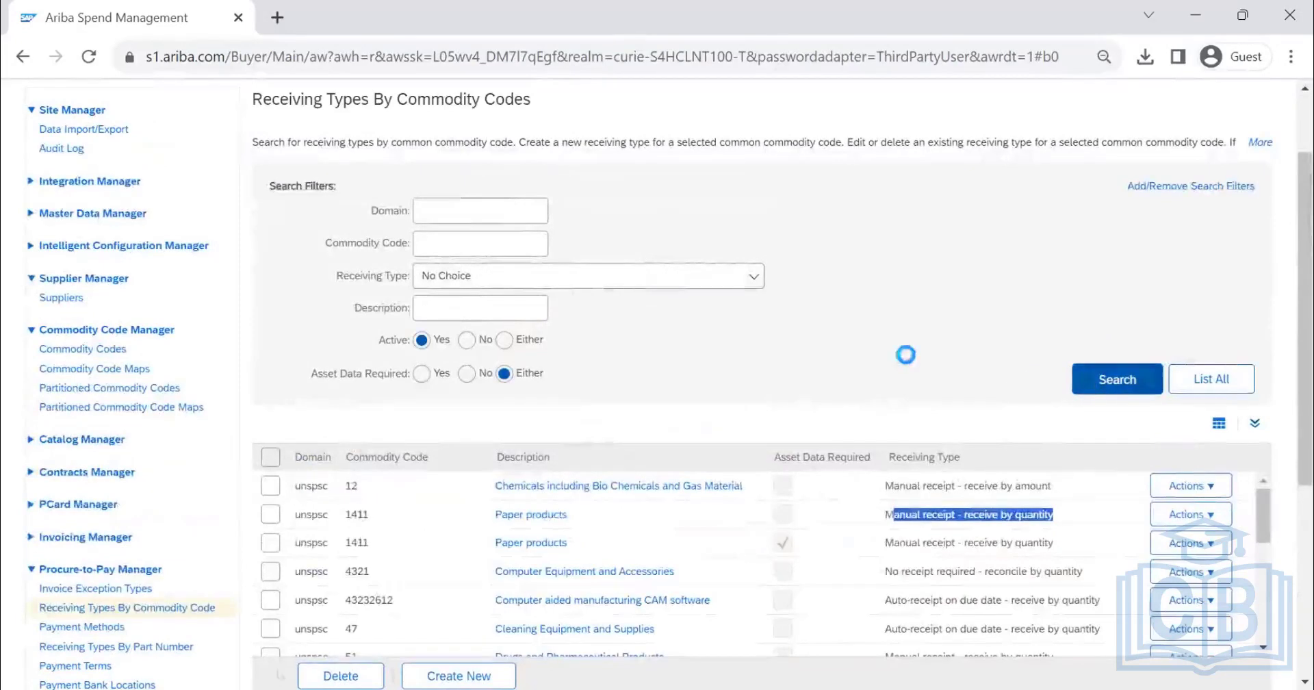
scroll(684, 383, down, 2)
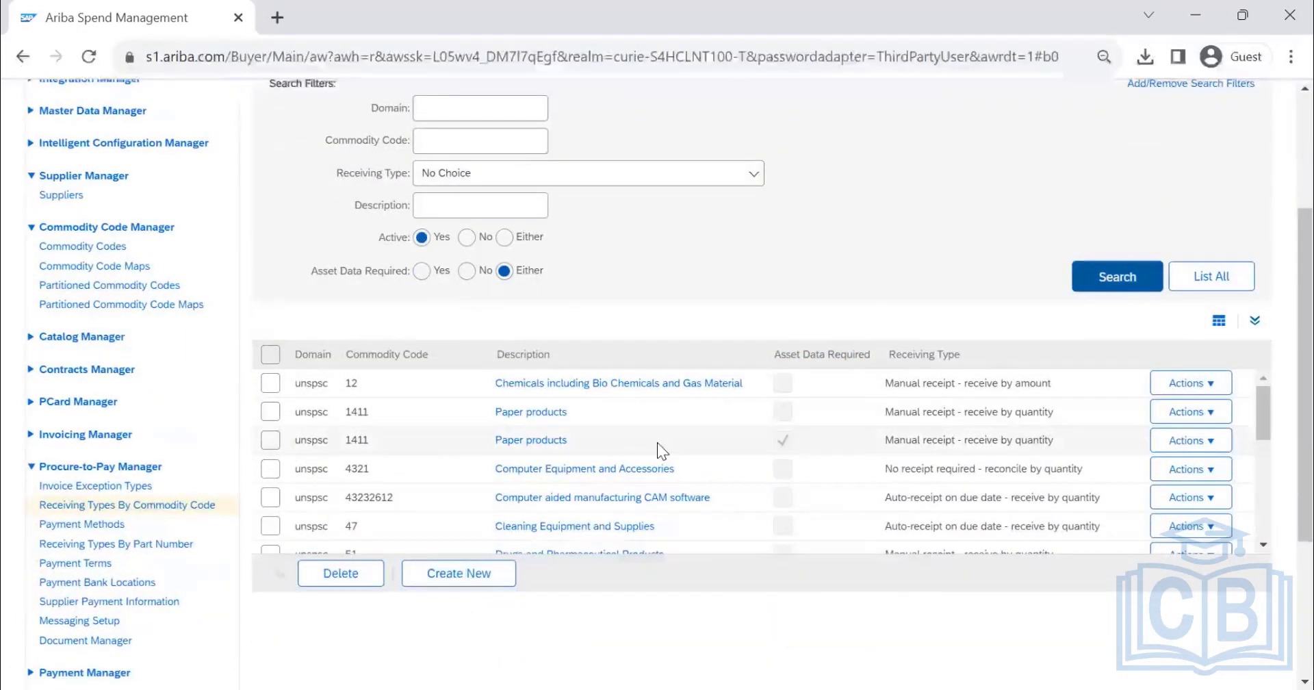
scroll(650, 475, down, 10)
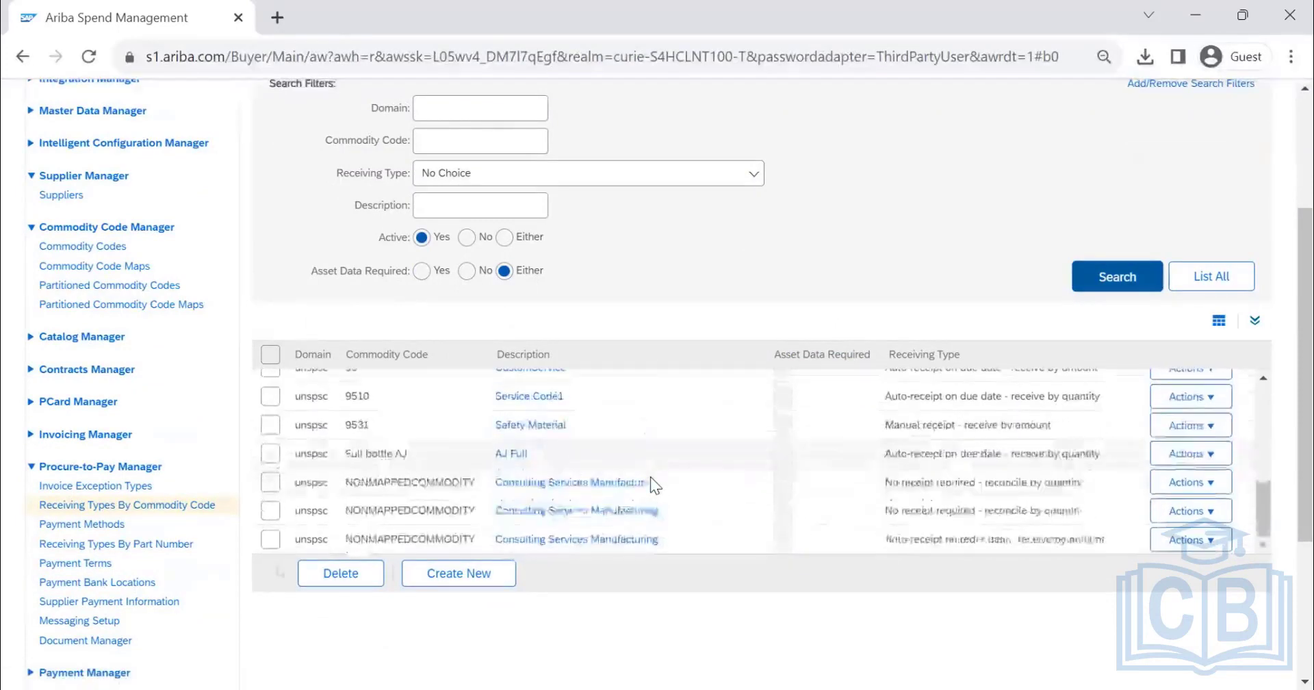
scroll(651, 476, down, 2)
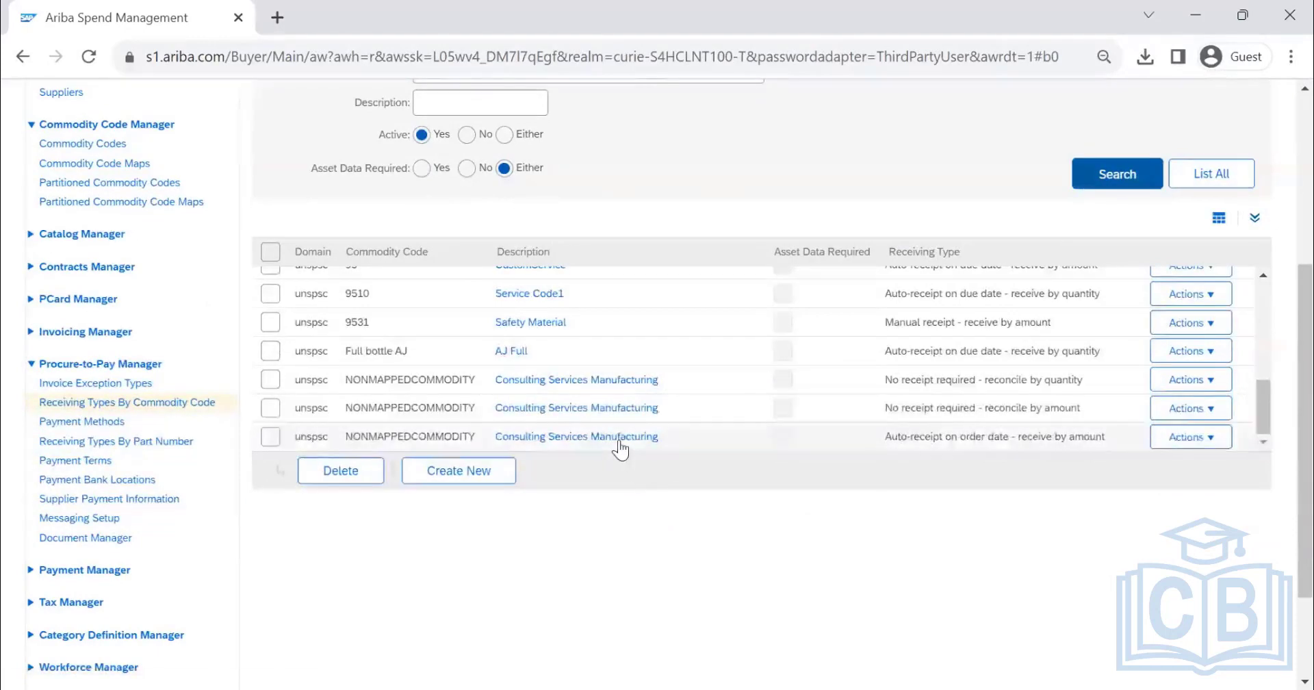
scroll(619, 448, up, 10)
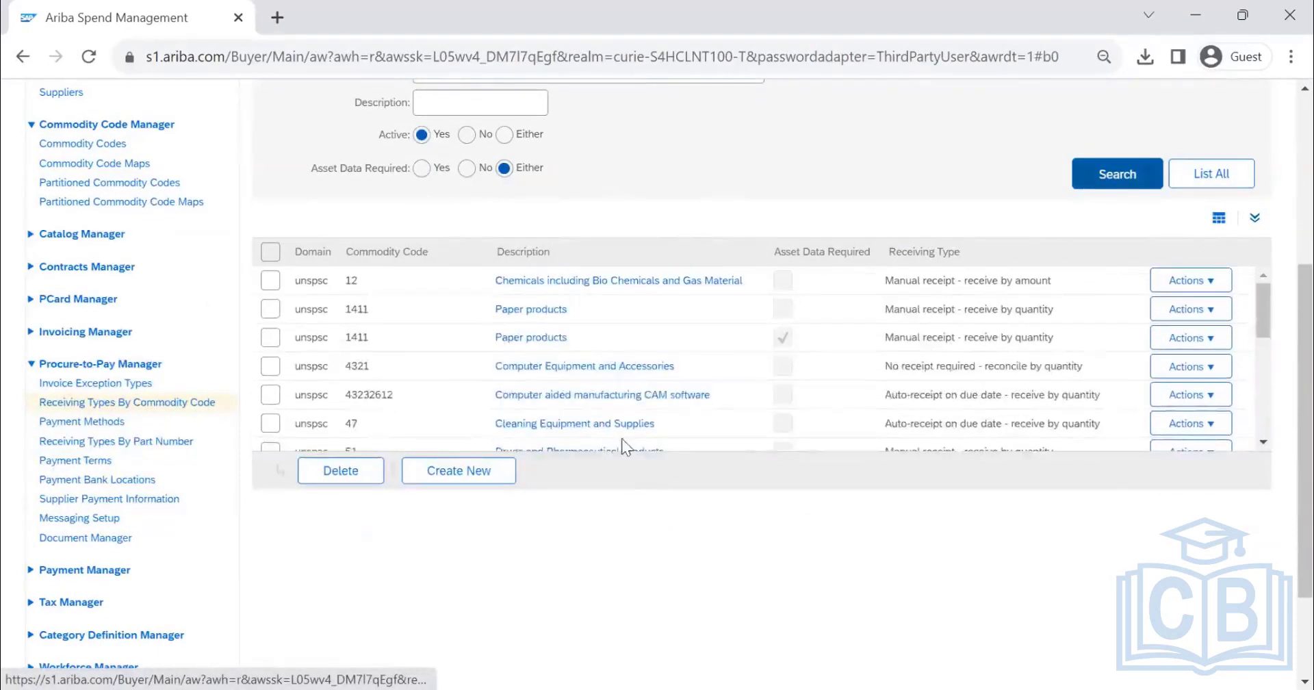
scroll(623, 449, up, 3)
scroll(825, 397, down, 2)
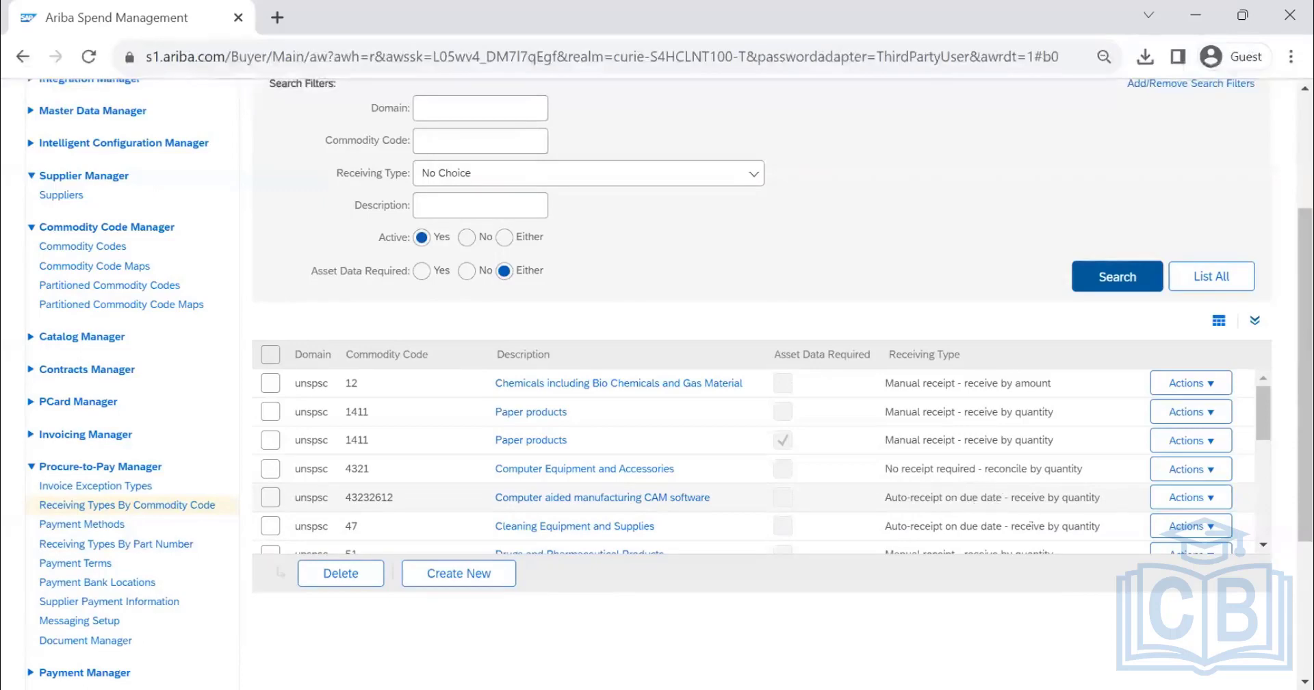
Open the receiving type of commodity code 43232612, Computer aided manufacturing CAM software, for editing
click(1179, 499)
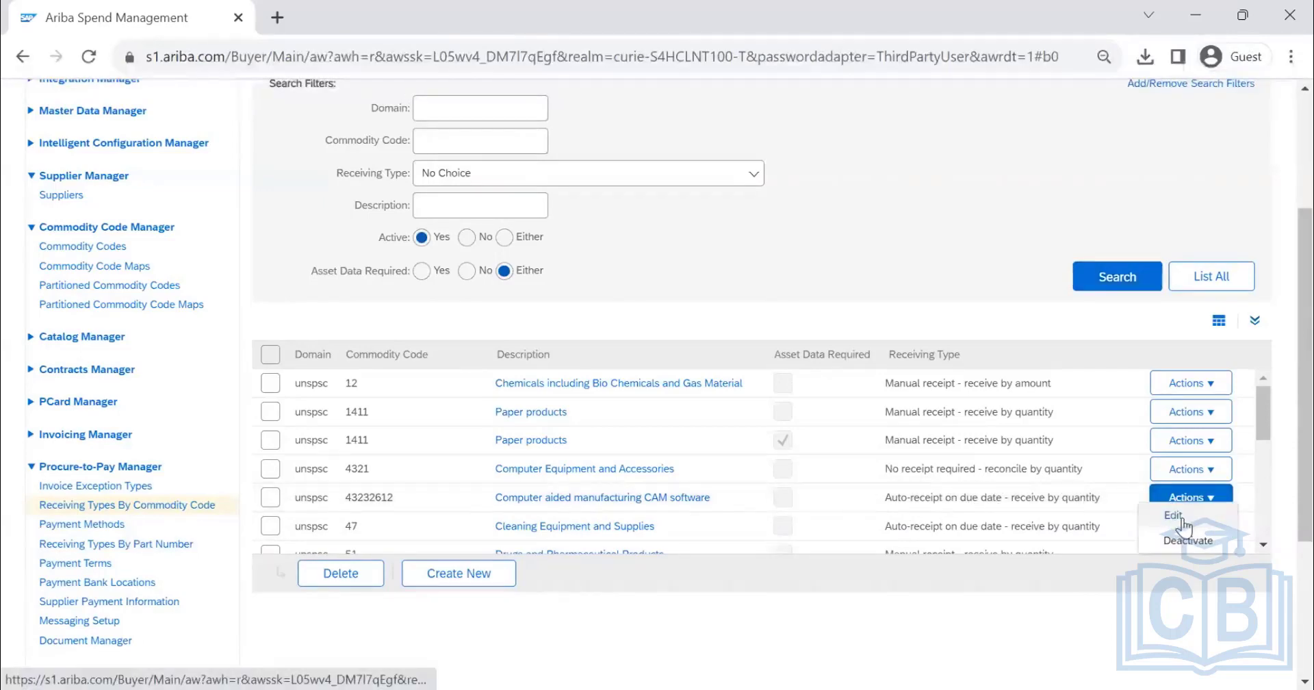
click(1181, 519)
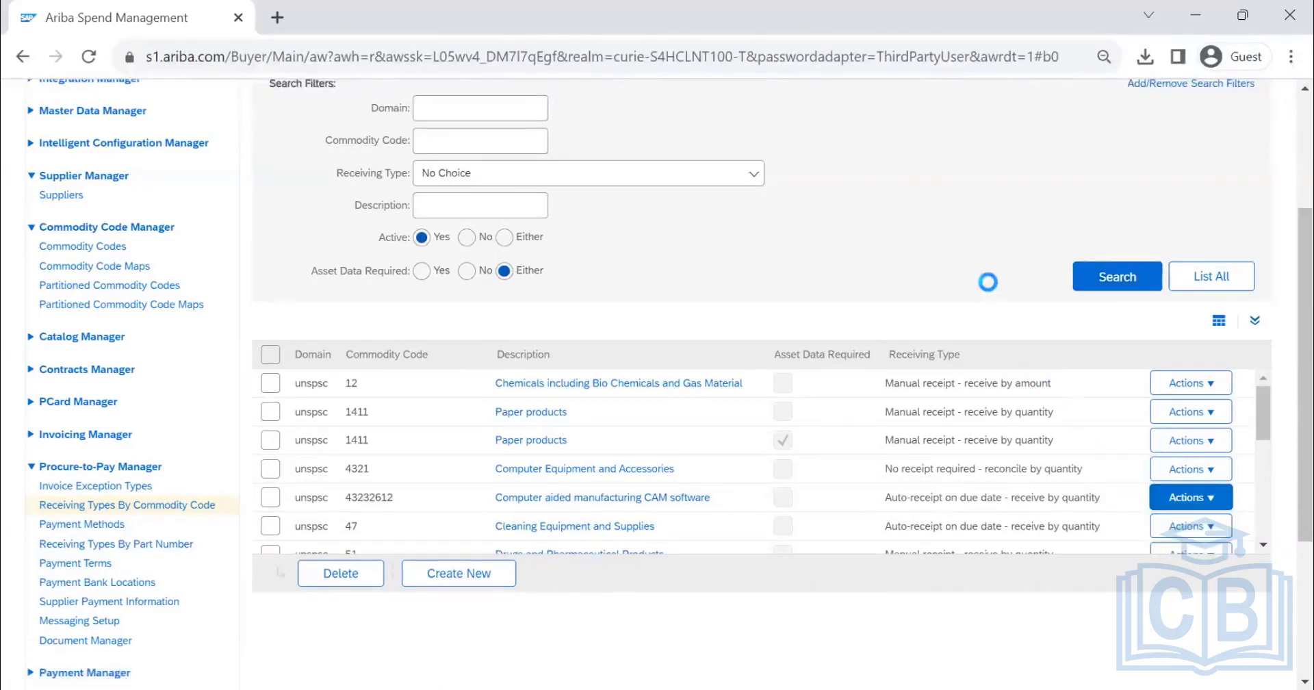
scroll(453, 370, down, 3)
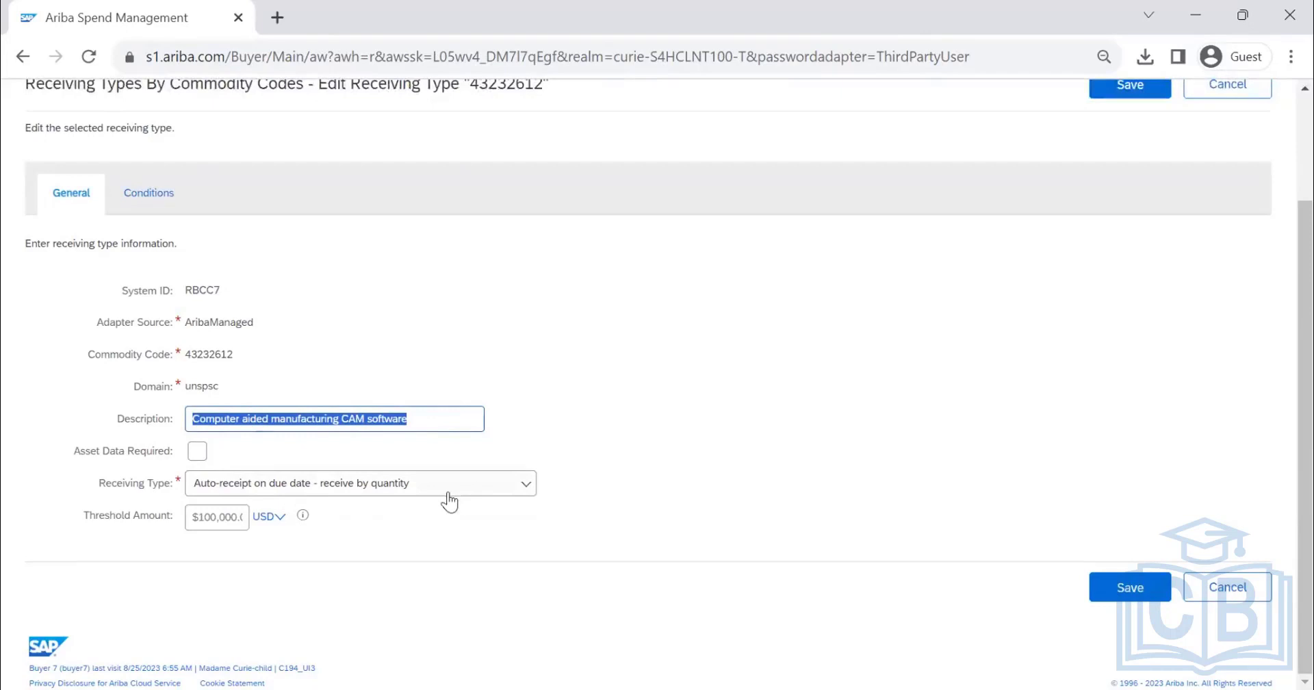
Inspect the threshold amount, the Asset Data Required option and the conditions of the receiving type
click(200, 518)
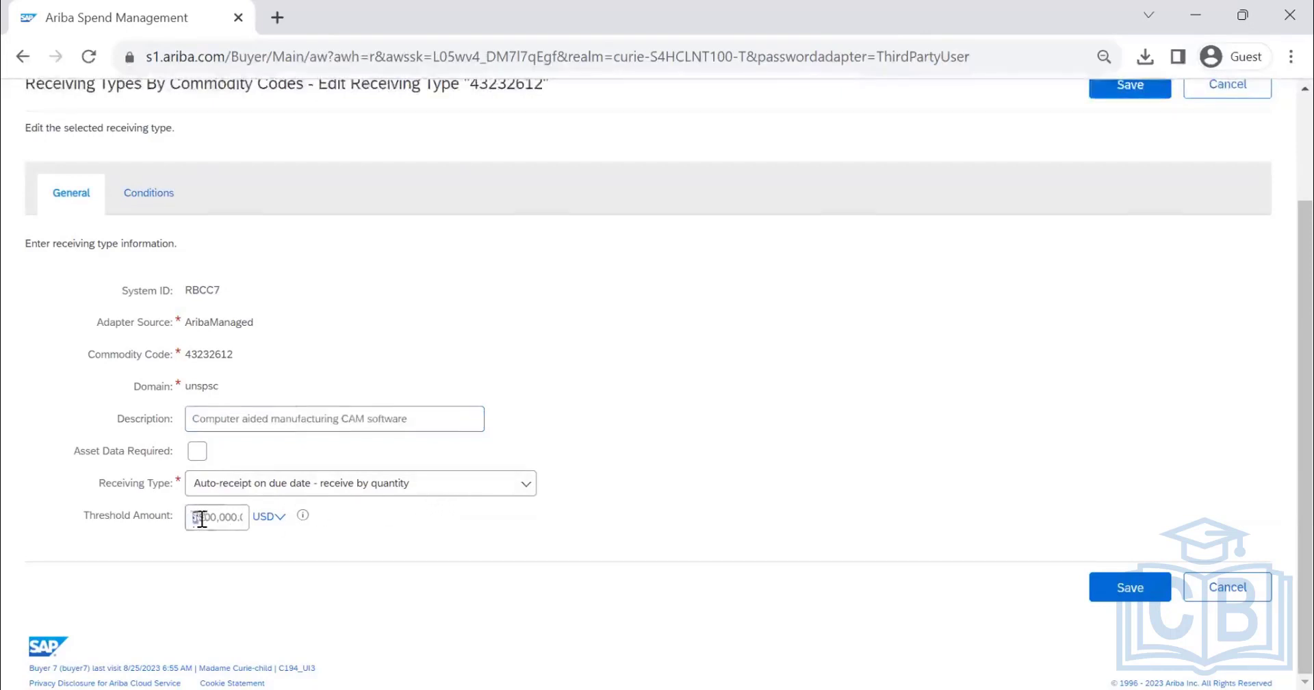
drag(202, 518, 172, 517)
click(197, 454)
click(198, 455)
click(151, 206)
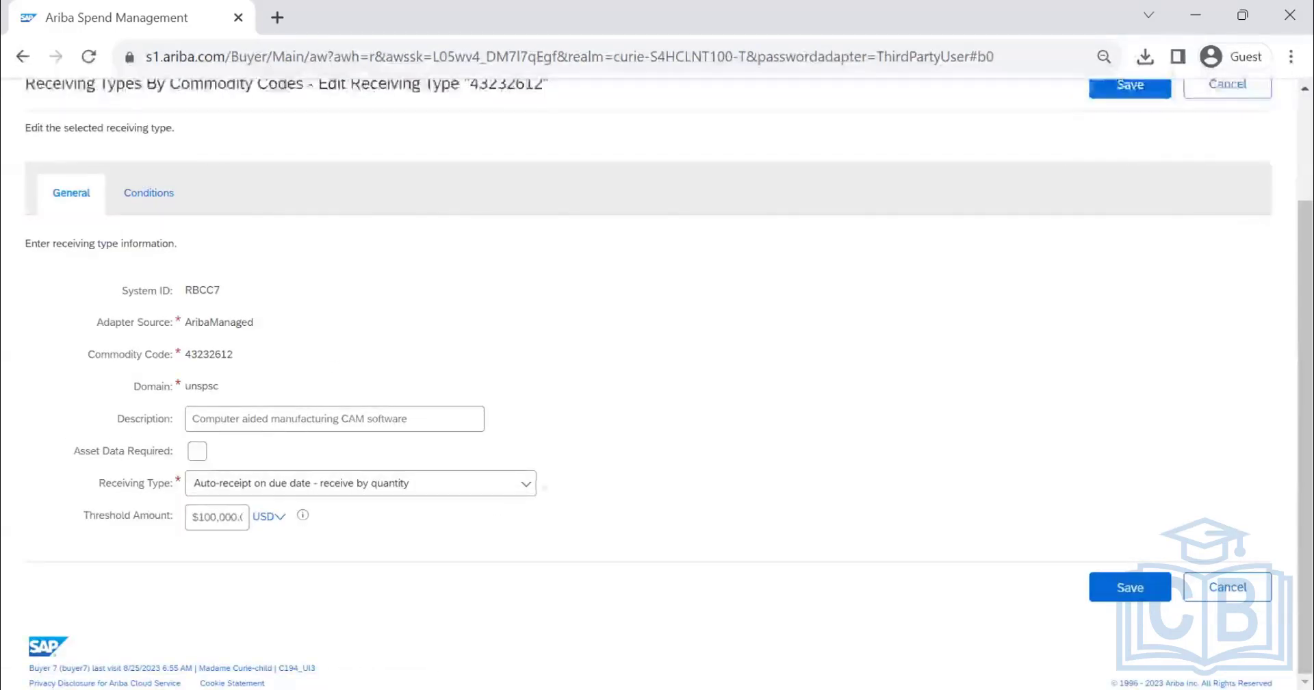
Set the receiving type of commodity code 43232612 to "Manual receipt - receive by amount"
click(499, 486)
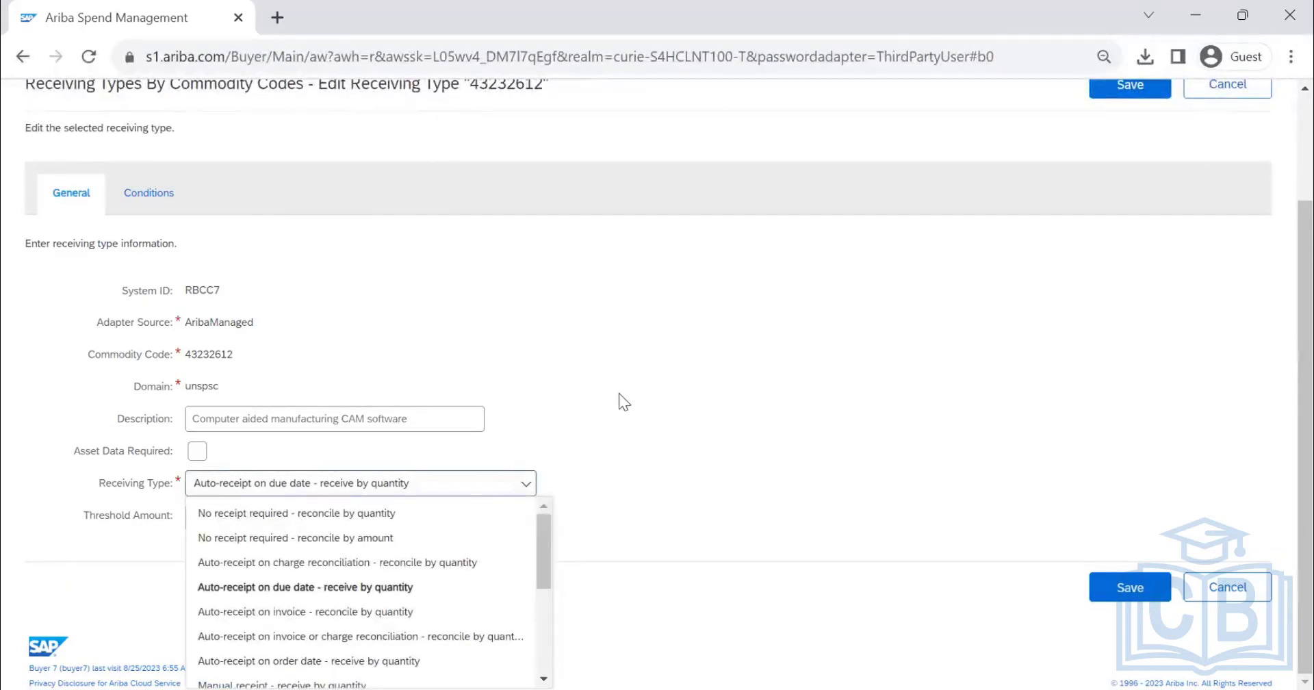
drag(547, 528, 541, 549)
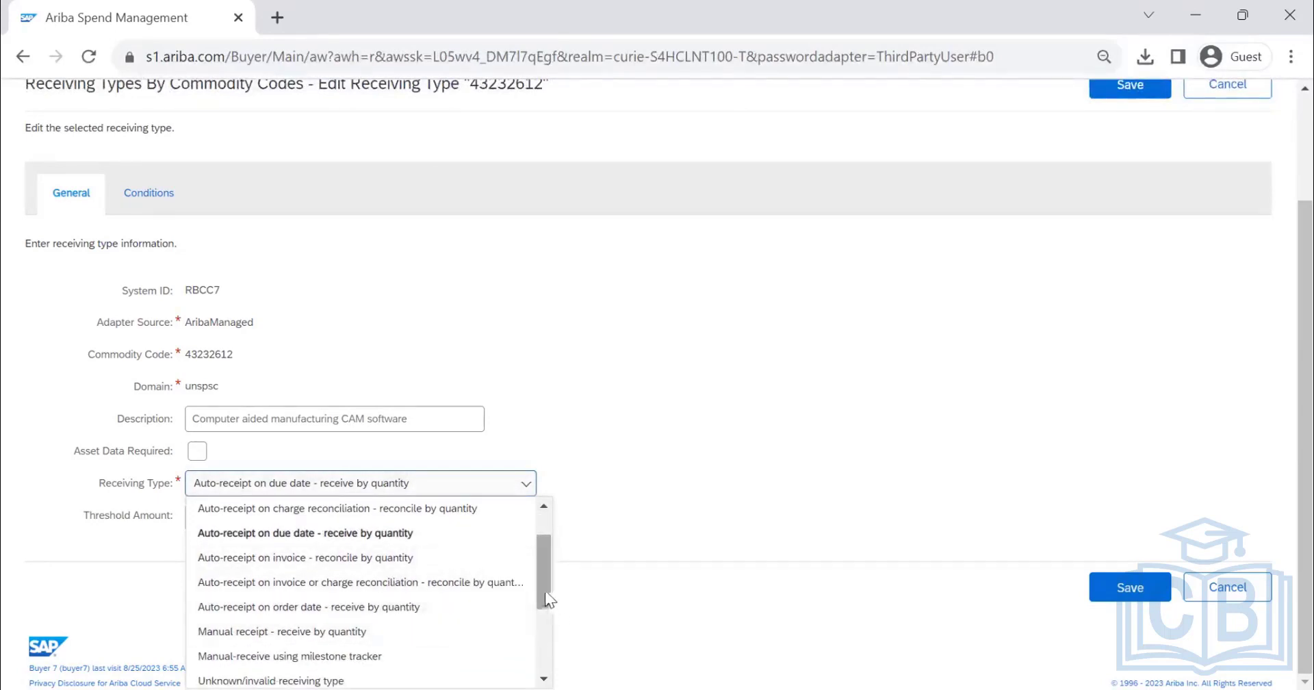
drag(545, 590, 543, 654)
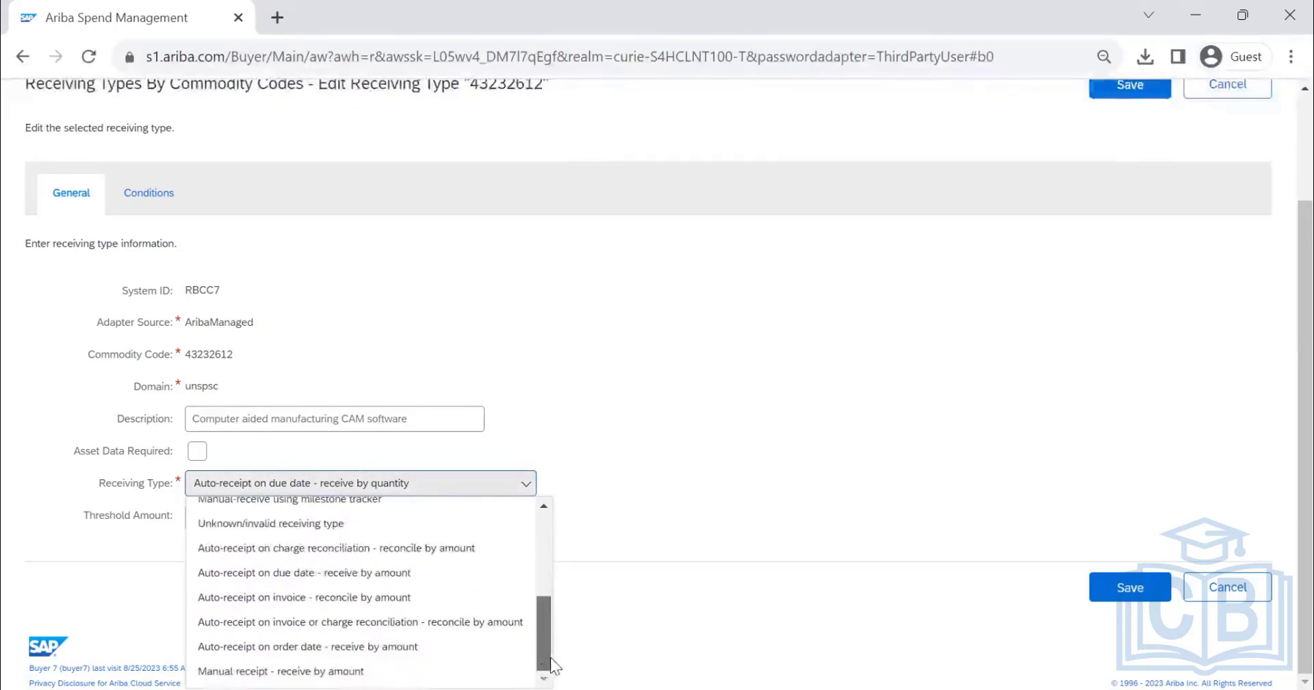
click(356, 668)
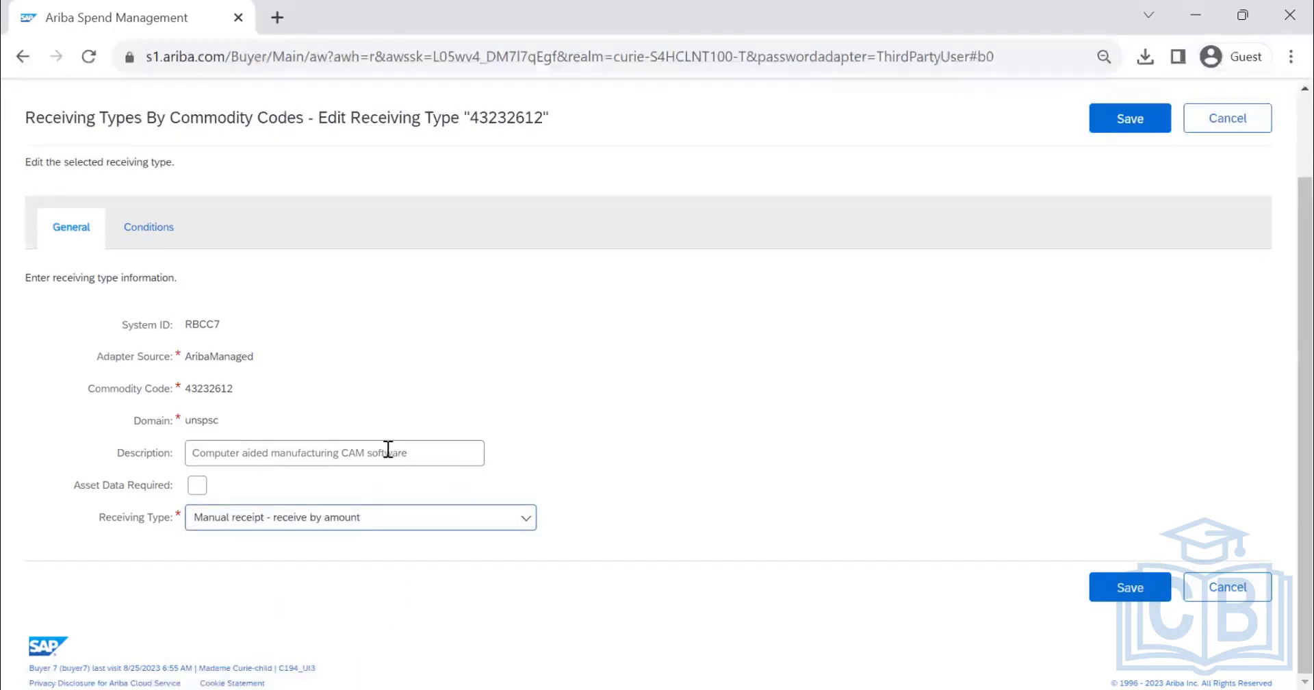
Enable Asset Data Required for commodity code 43232612 and try to save the receiving type
click(198, 485)
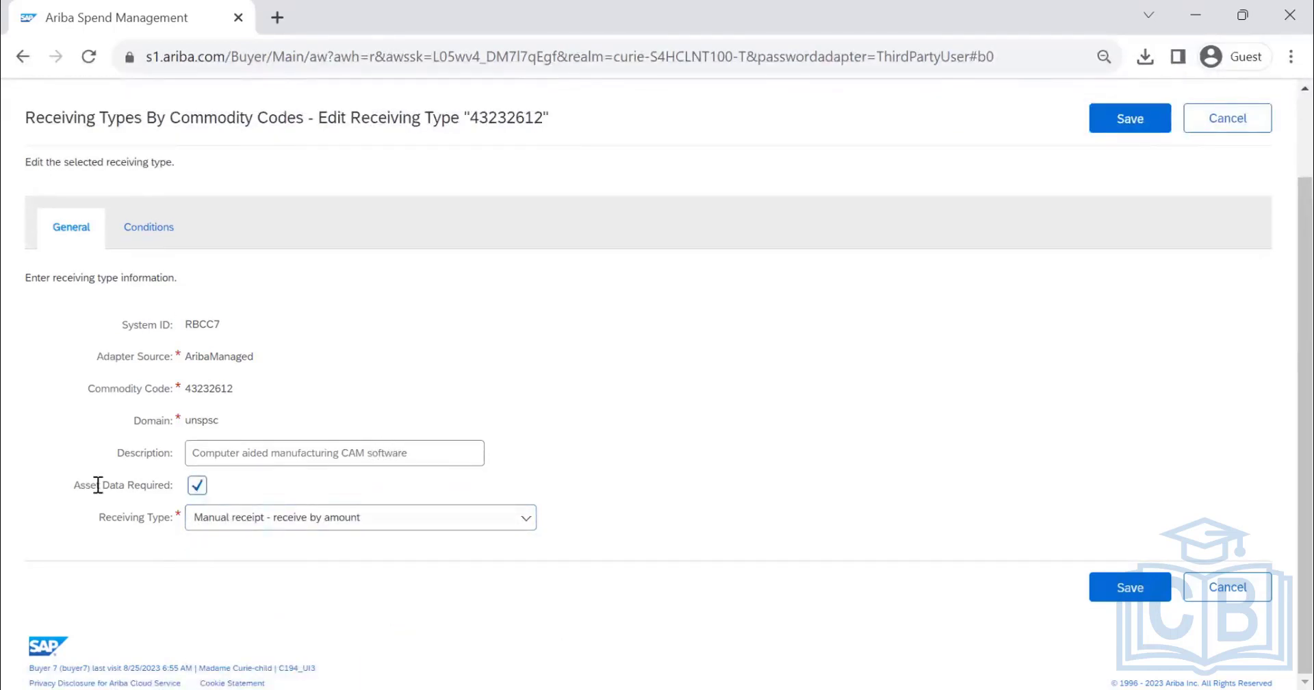
click(1124, 123)
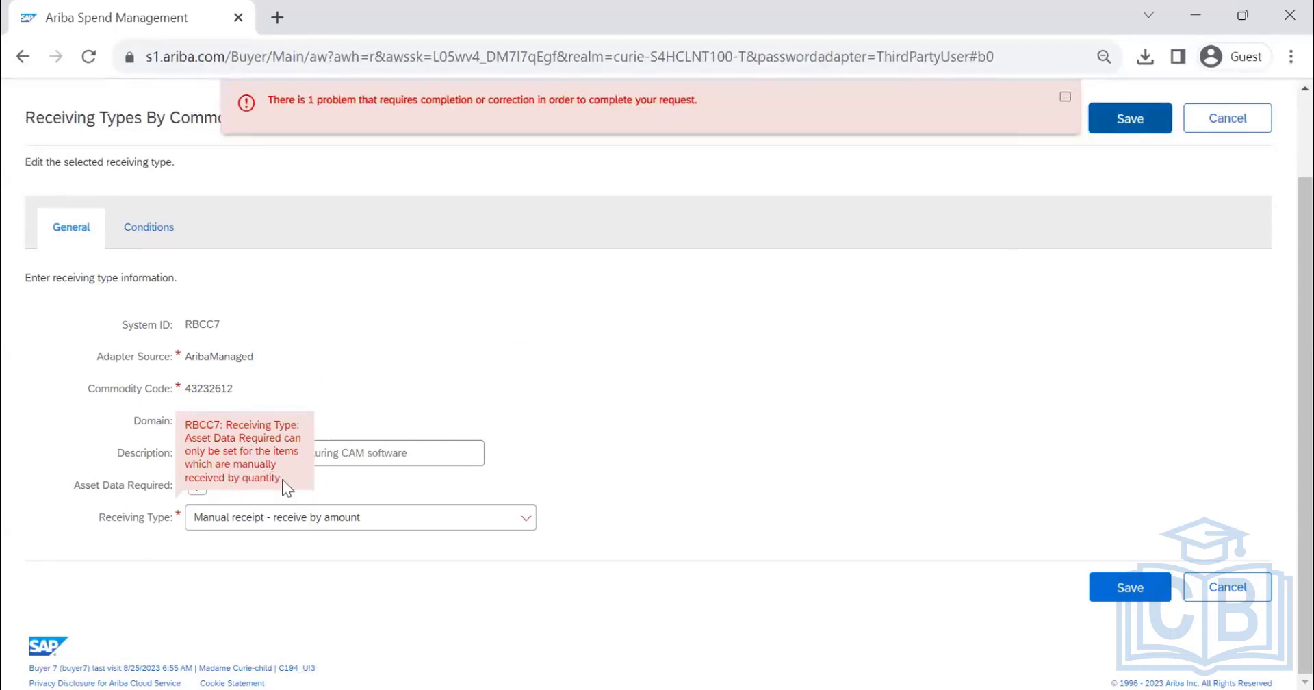
drag(282, 479, 551, 445)
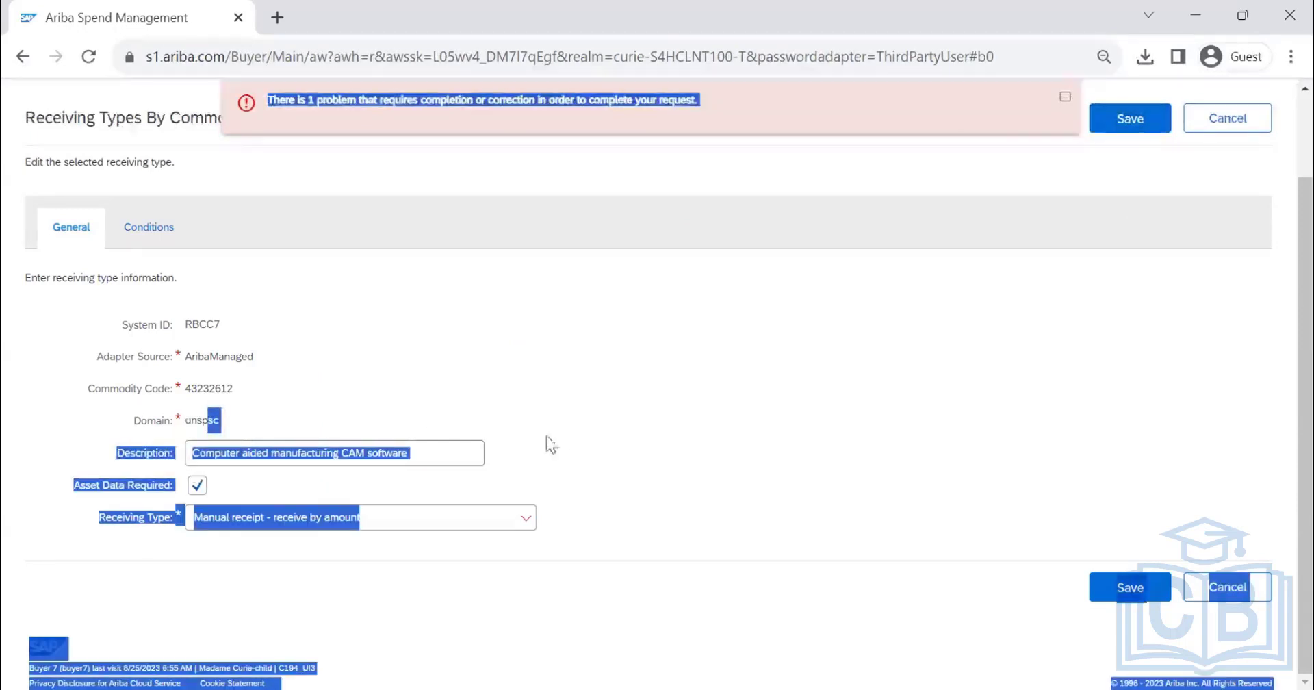
Set the receiving type of commodity code 43232612 to "Manual receipt - receive by quantity" and save it
click(526, 518)
click(525, 518)
click(470, 523)
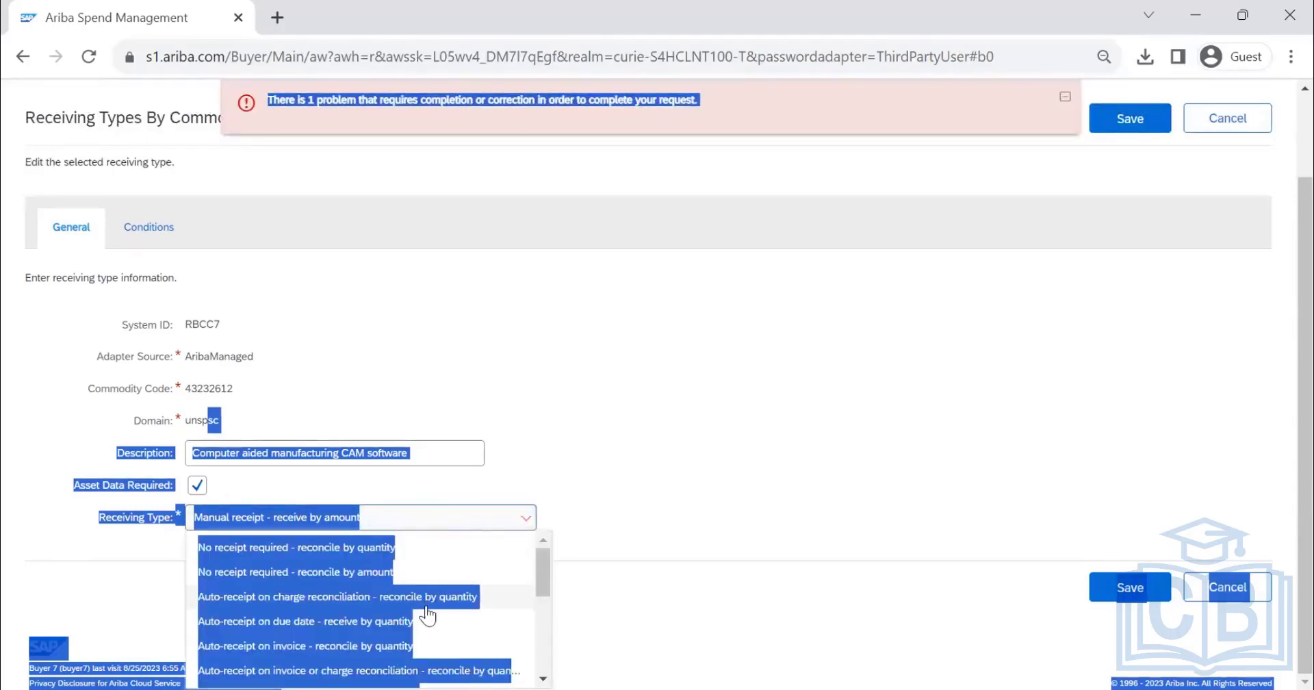
scroll(426, 604, down, 5)
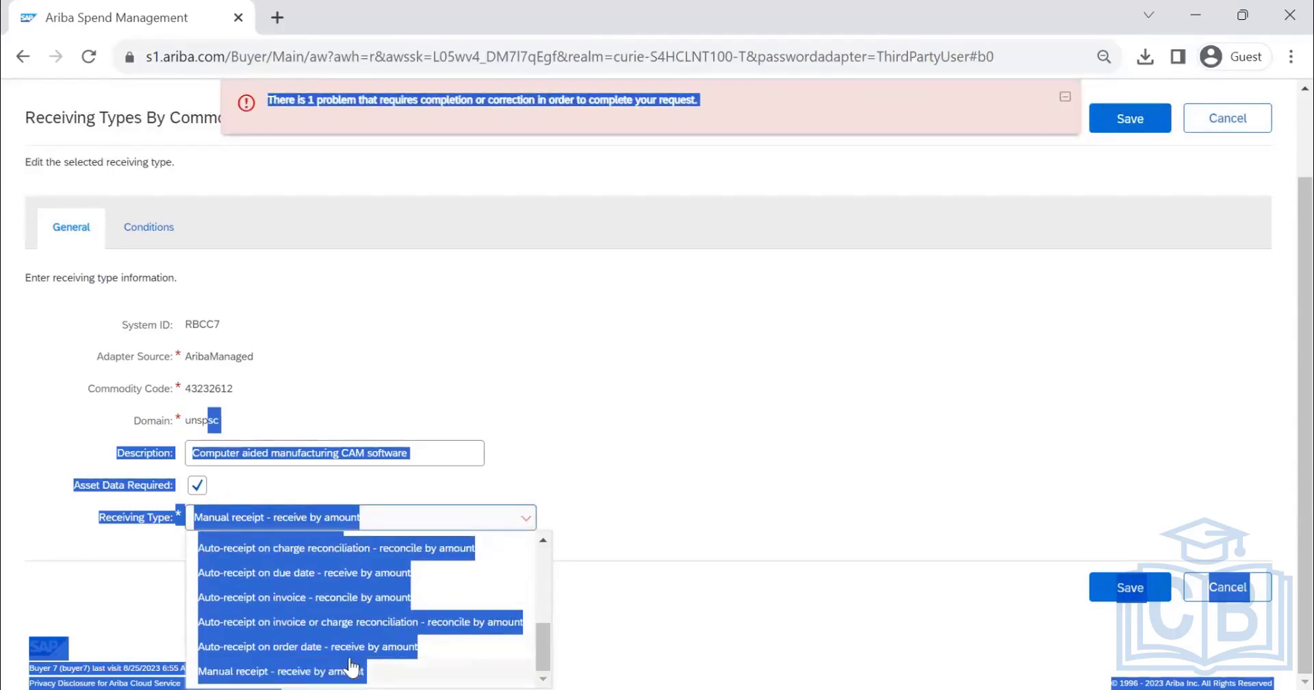
scroll(452, 647, up, 5)
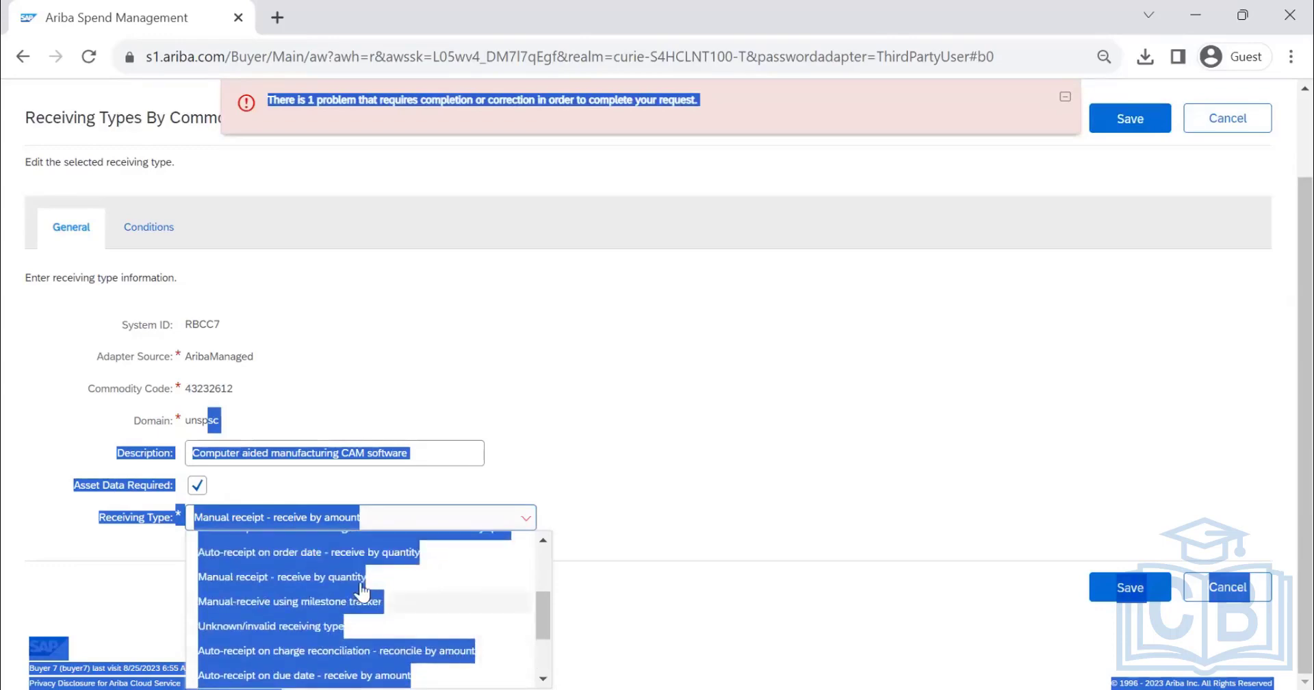
click(443, 597)
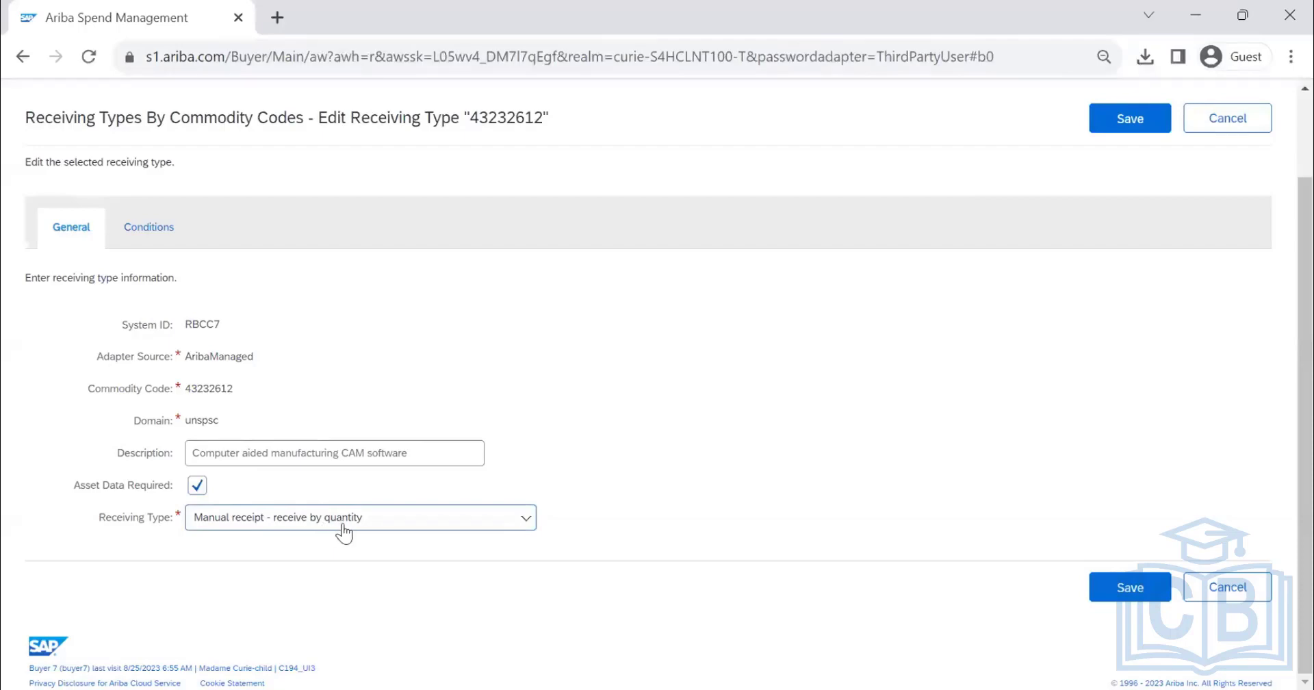
click(1119, 126)
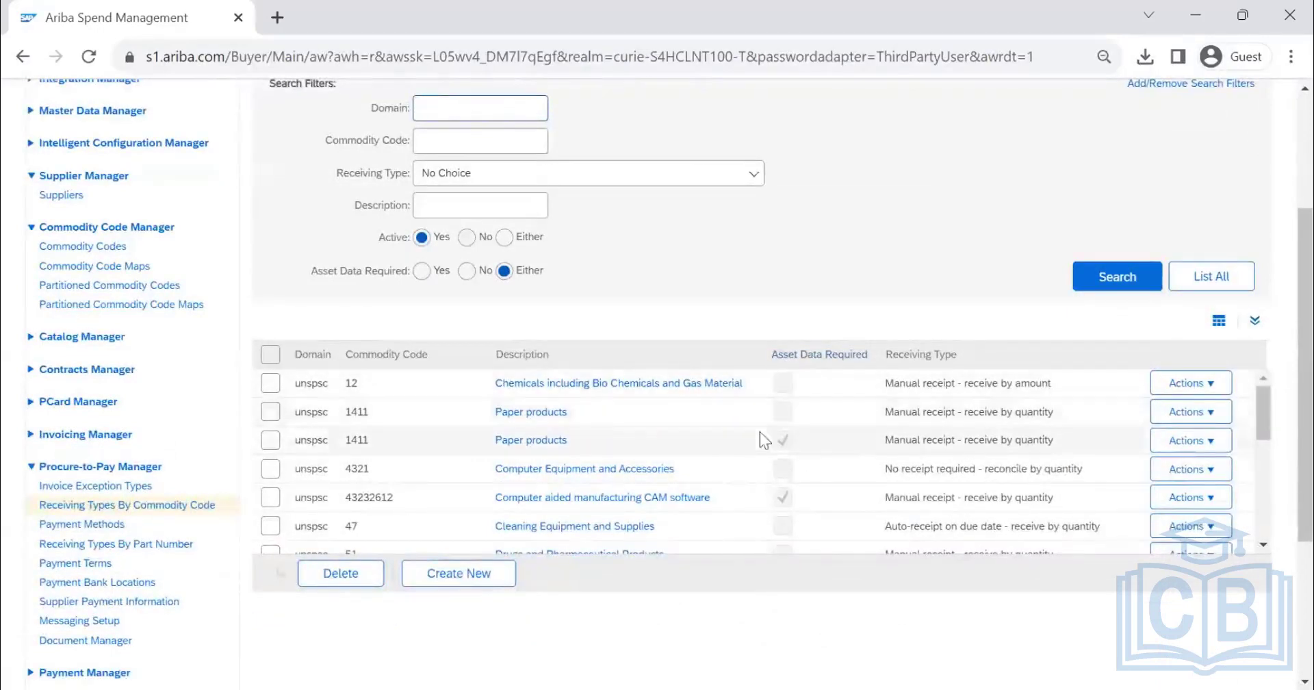
Start a new receiving type by commodity code with AribaManaged as the adapter source
click(474, 575)
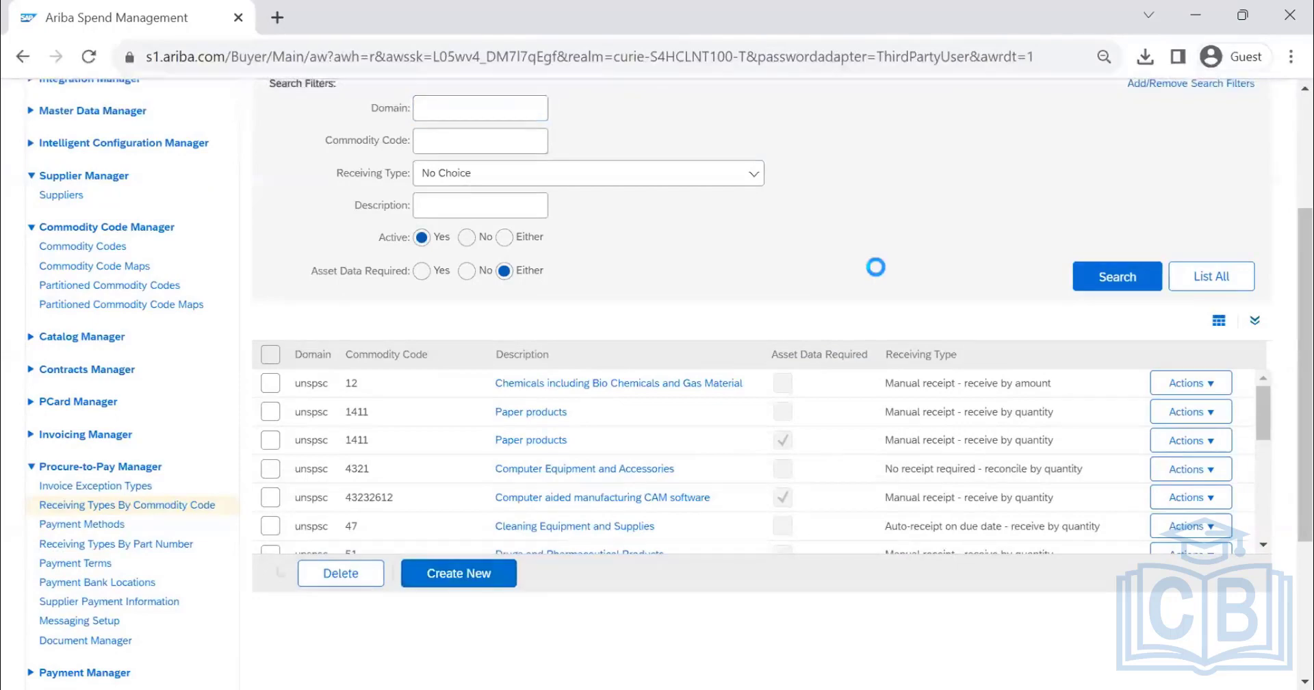
scroll(395, 347, down, 3)
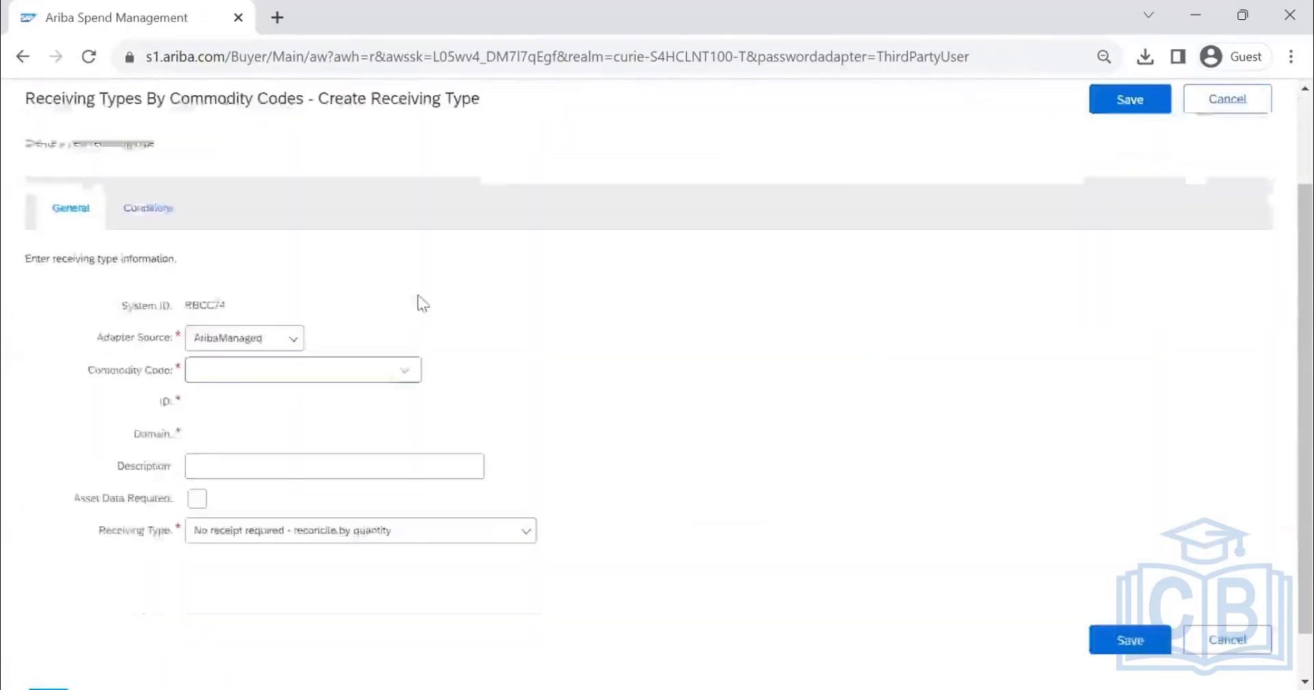
click(288, 295)
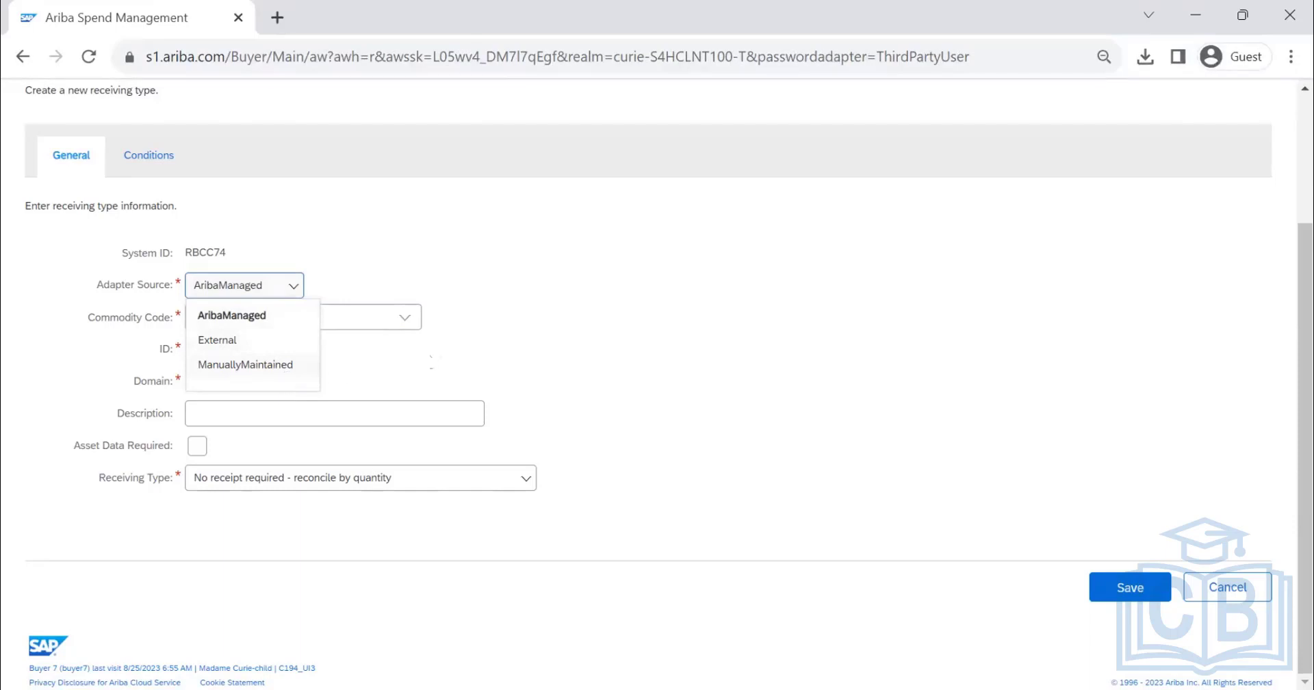
click(311, 316)
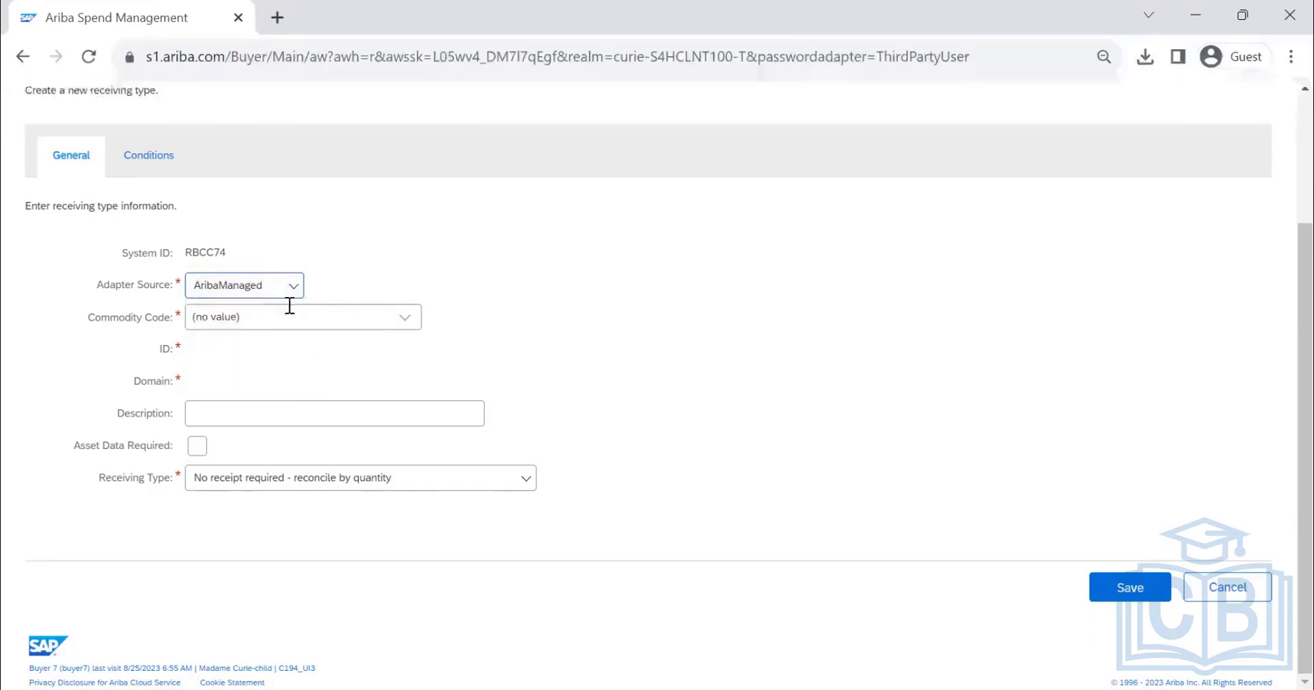
Search the commodity codes for "computer" and choose Computer chassis, 43201601, for the new receiving type
click(415, 330)
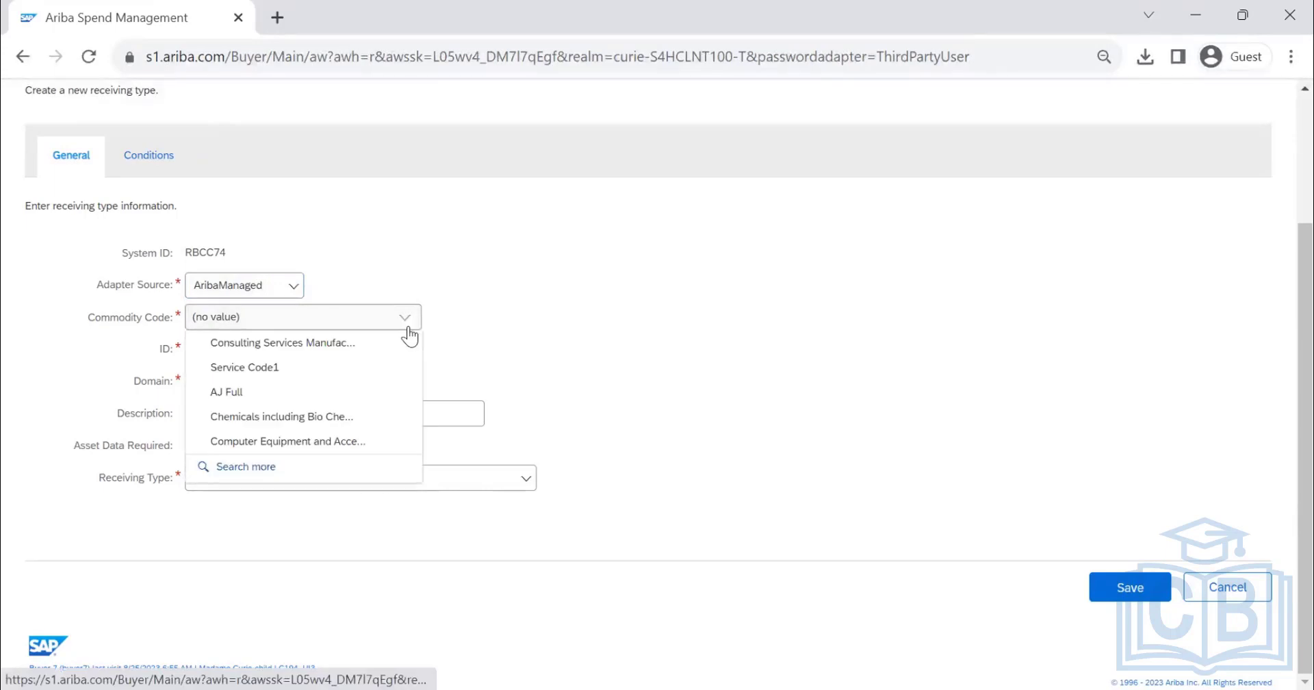
click(287, 468)
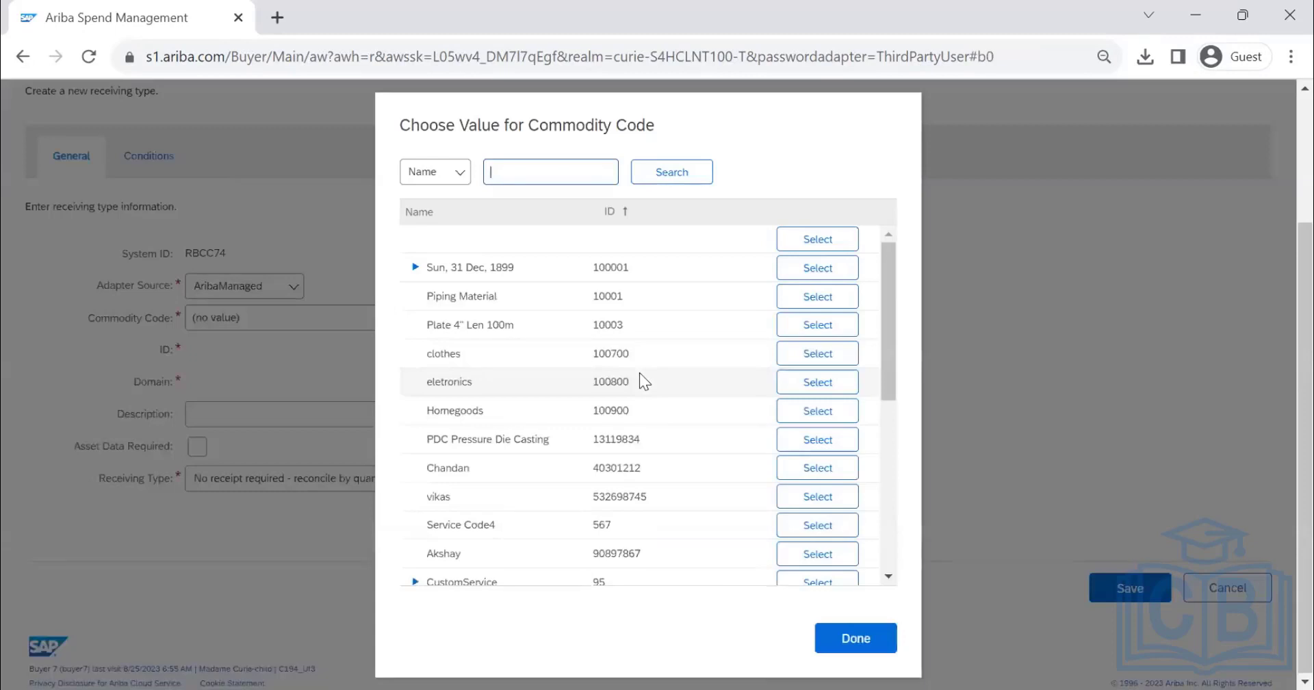
text(computer)
key(Return)
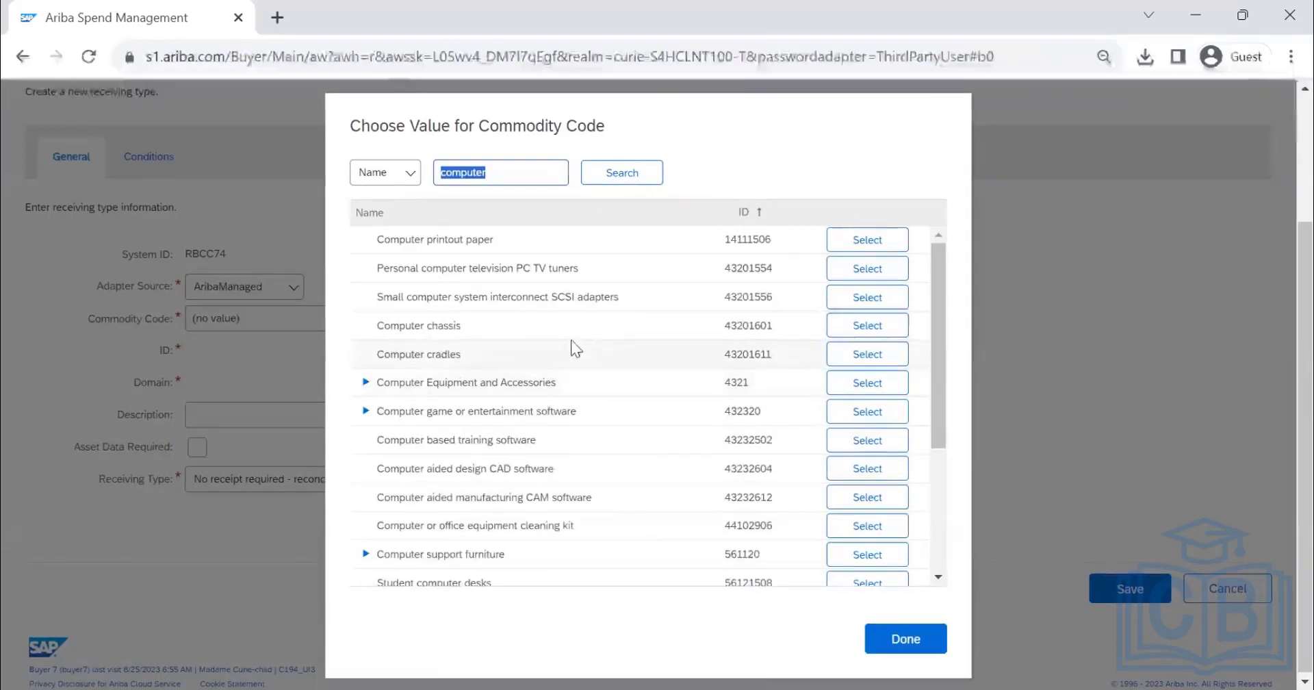
click(882, 330)
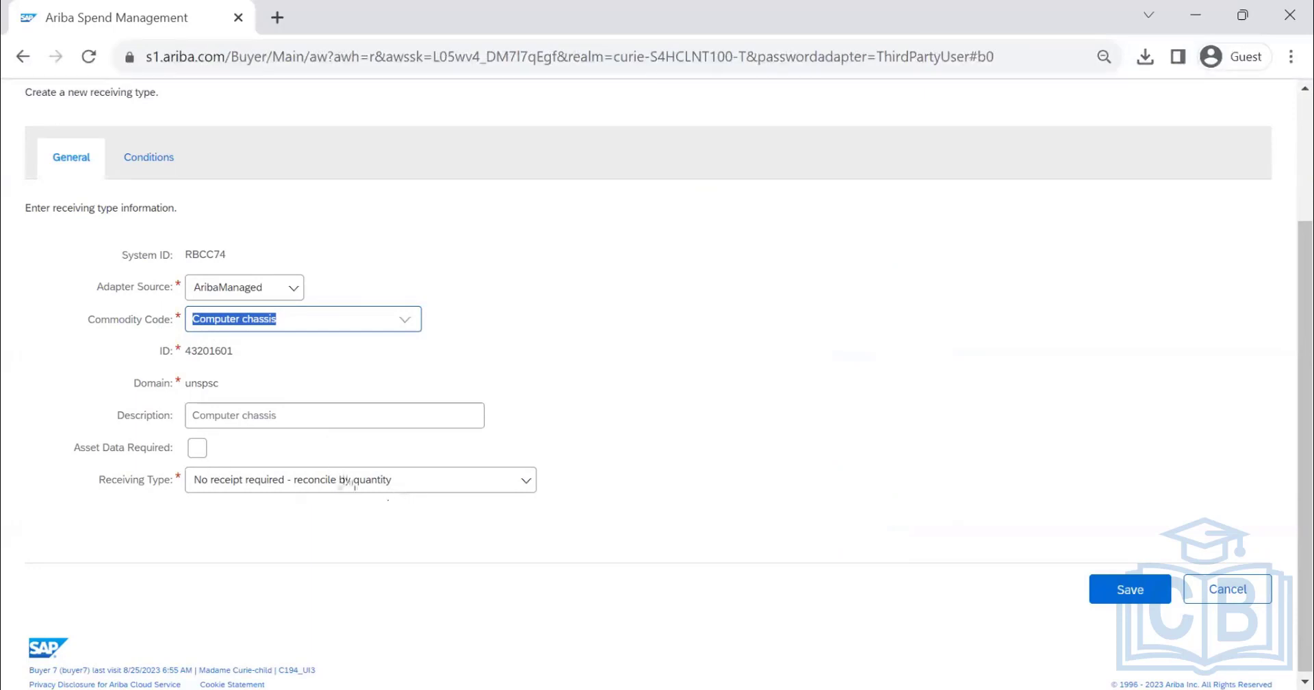
Set the Computer chassis receiving type to "Manual receipt - receive by quantity" and save the new entry
click(419, 489)
scroll(408, 545, down, 3)
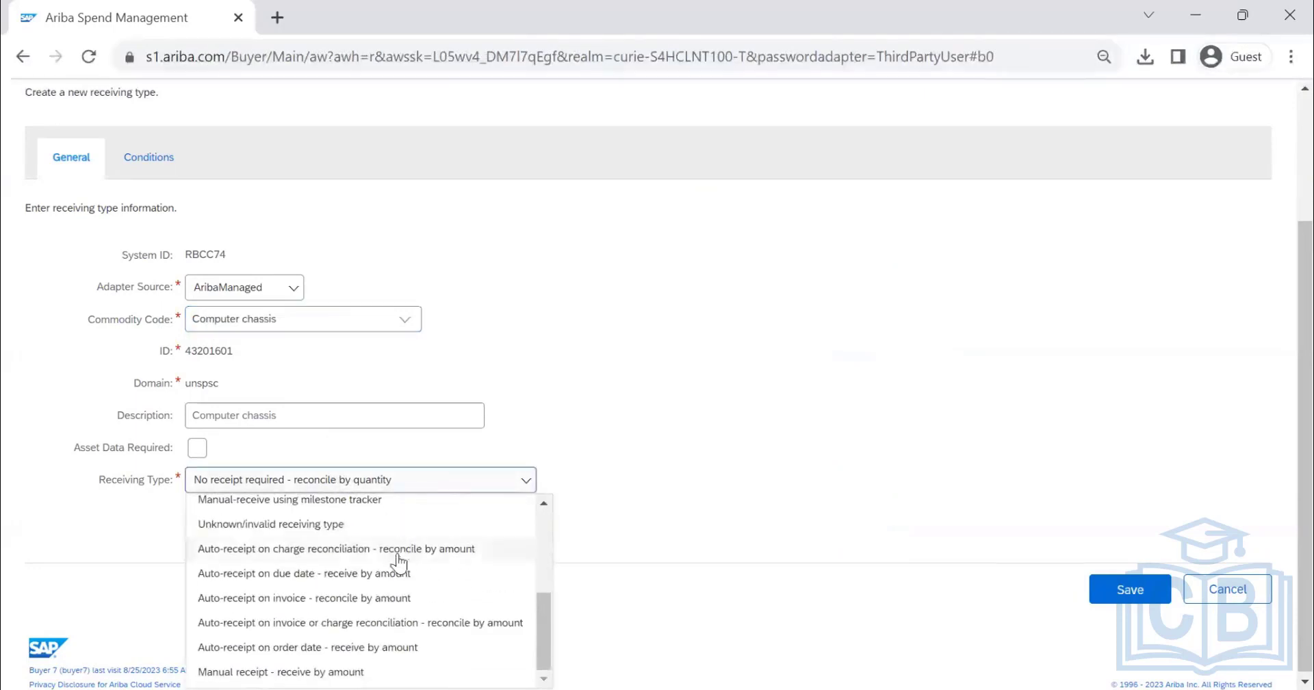
scroll(354, 582, up, 3)
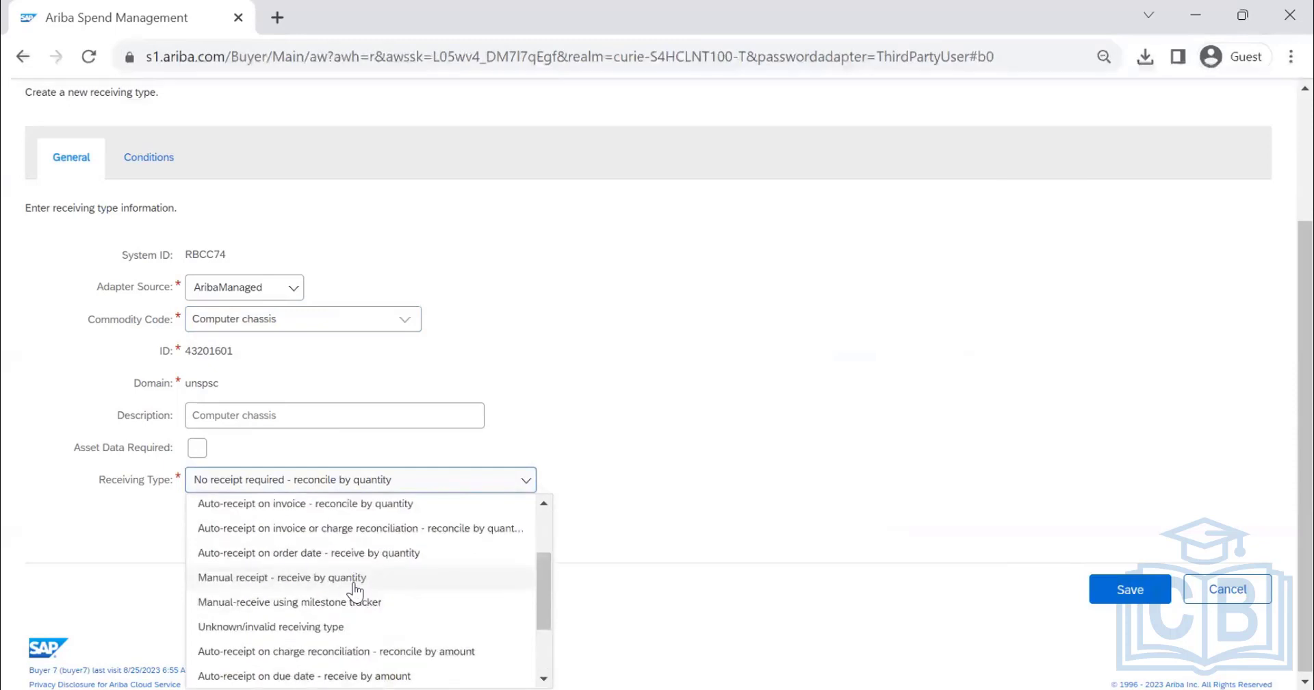
click(368, 583)
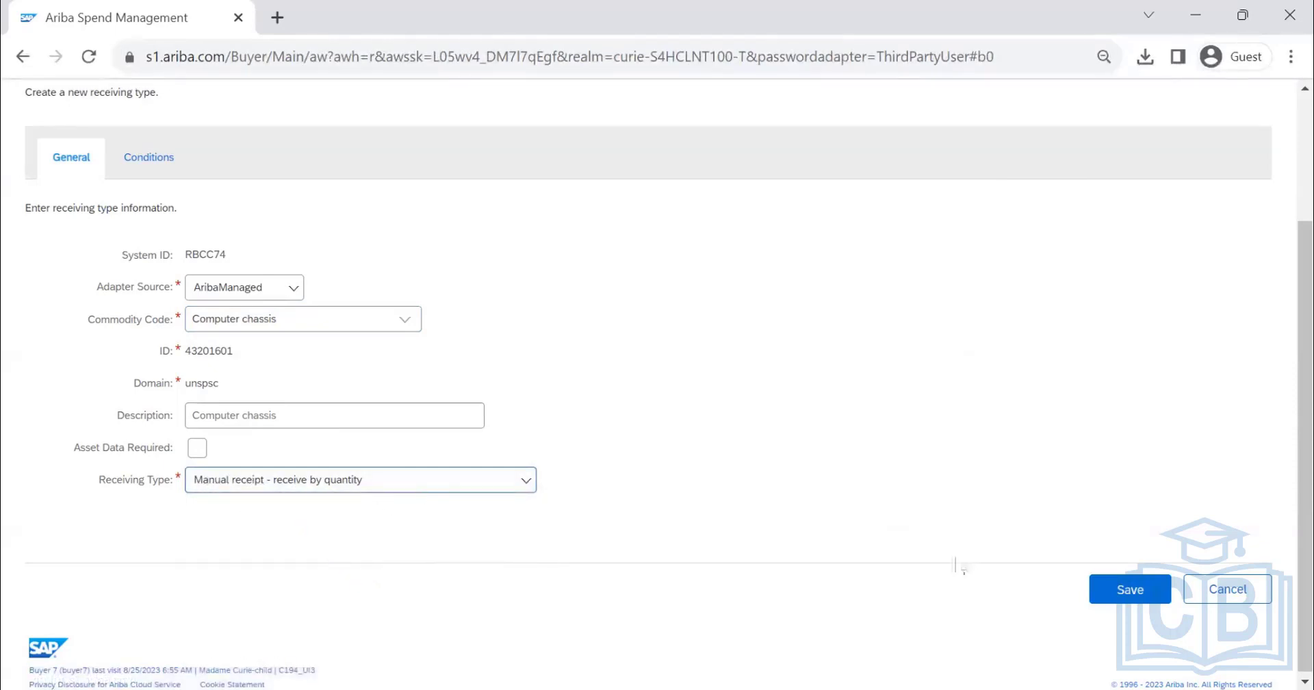
click(1116, 589)
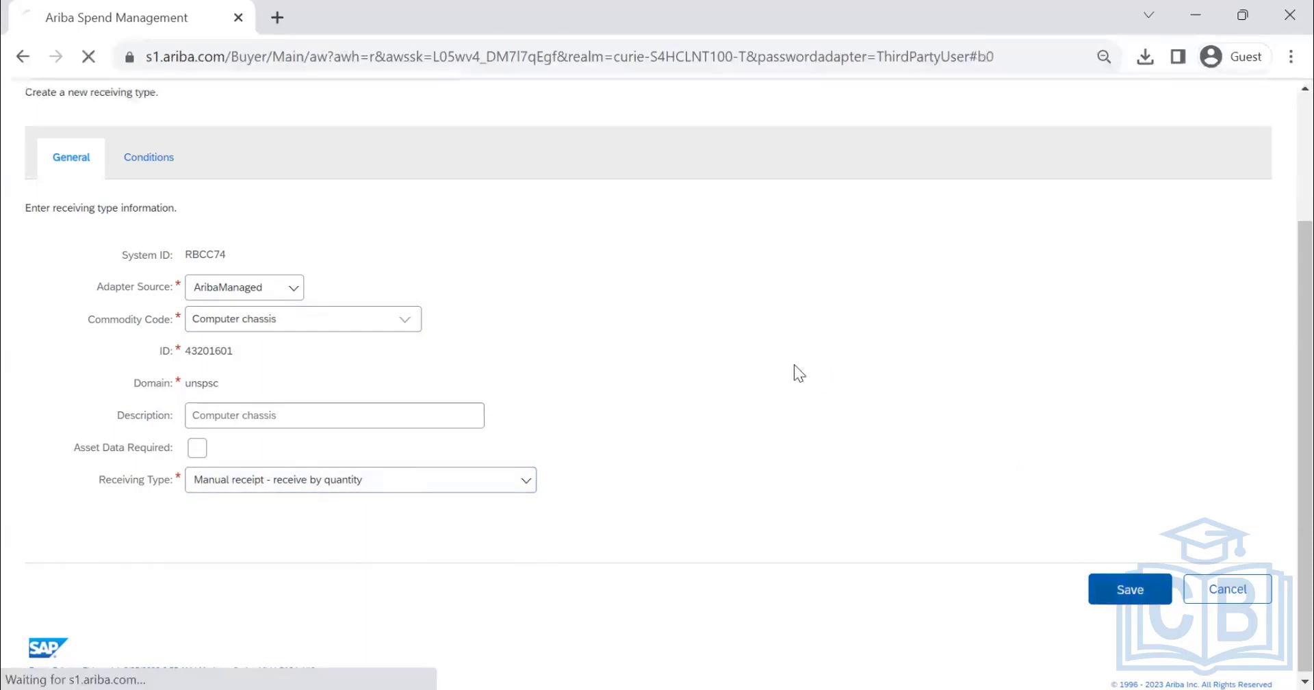
scroll(718, 397, down, 2)
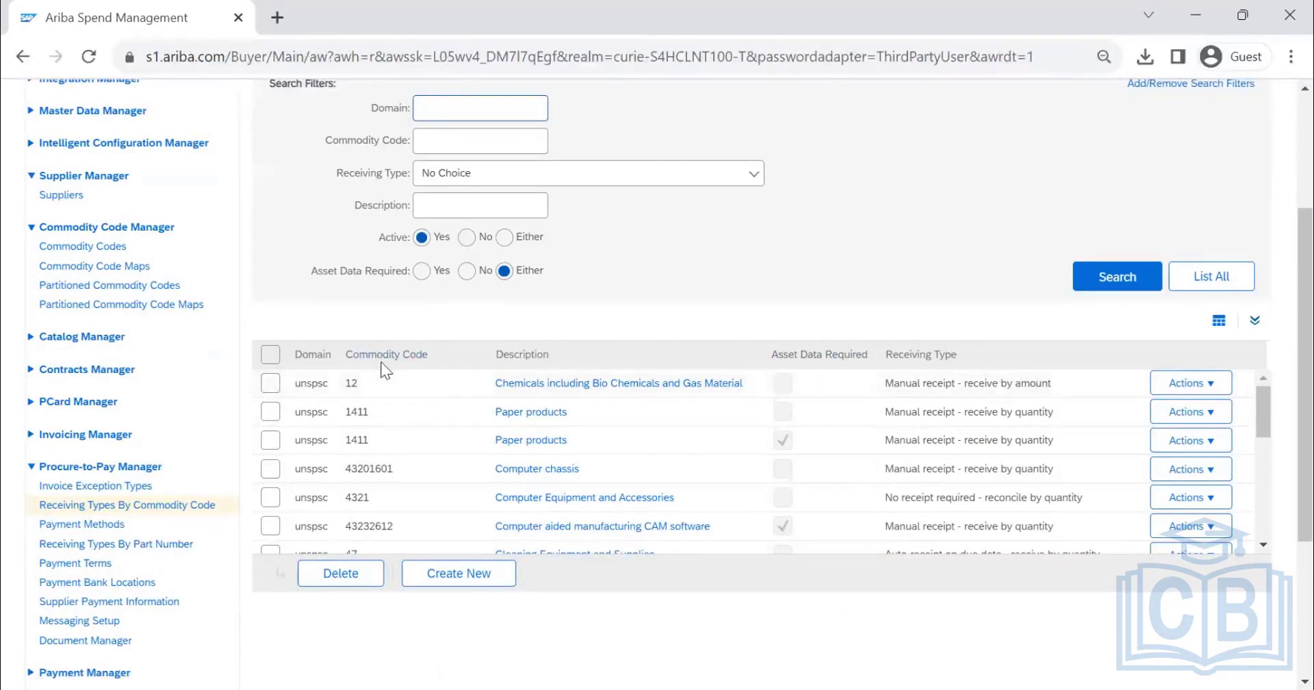
Open Receiving Types By Part Number and list all existing entries
click(172, 548)
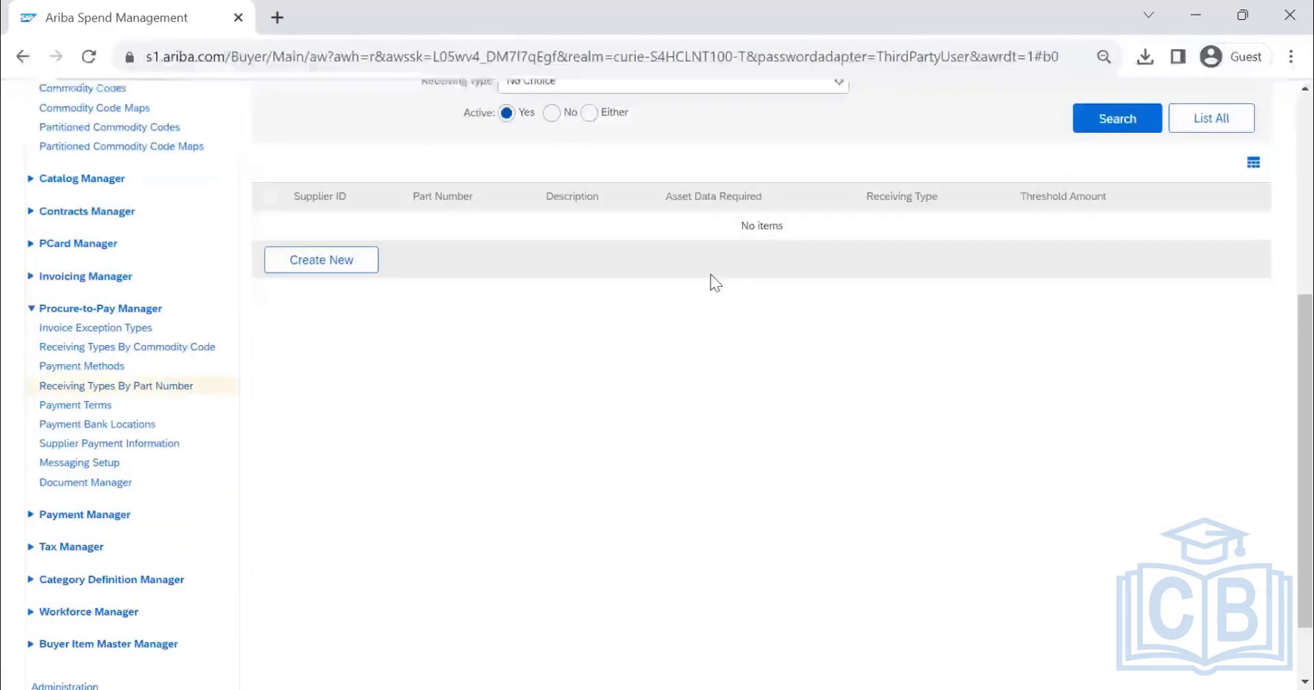
scroll(720, 315, up, 5)
click(1208, 487)
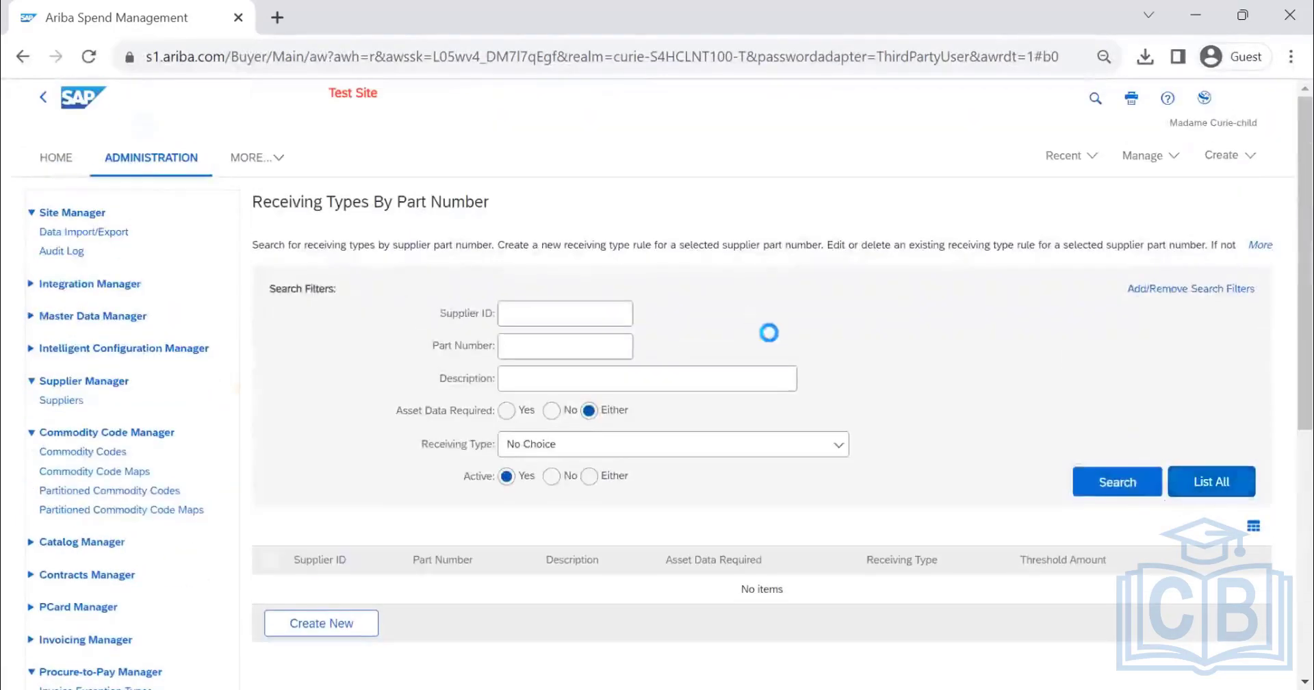
scroll(820, 374, down, 5)
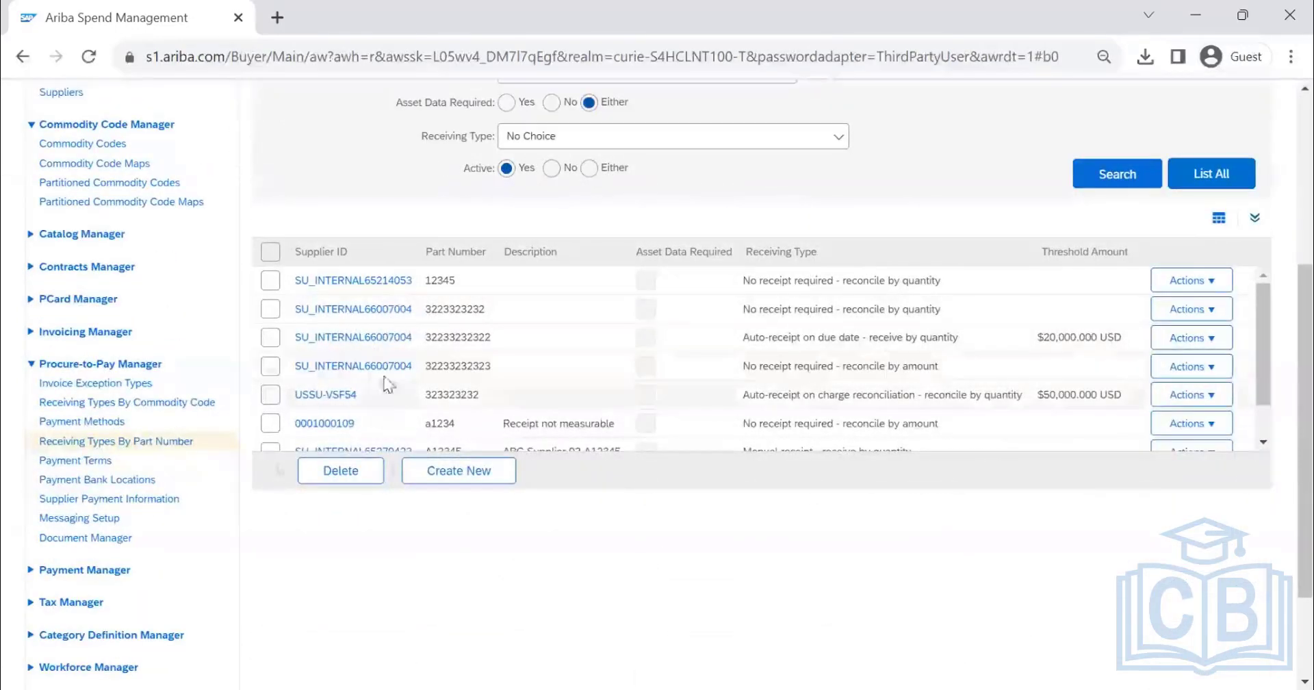
Start a new receiving type by part number and choose ABC SUPPLIERS as its supplier
click(457, 472)
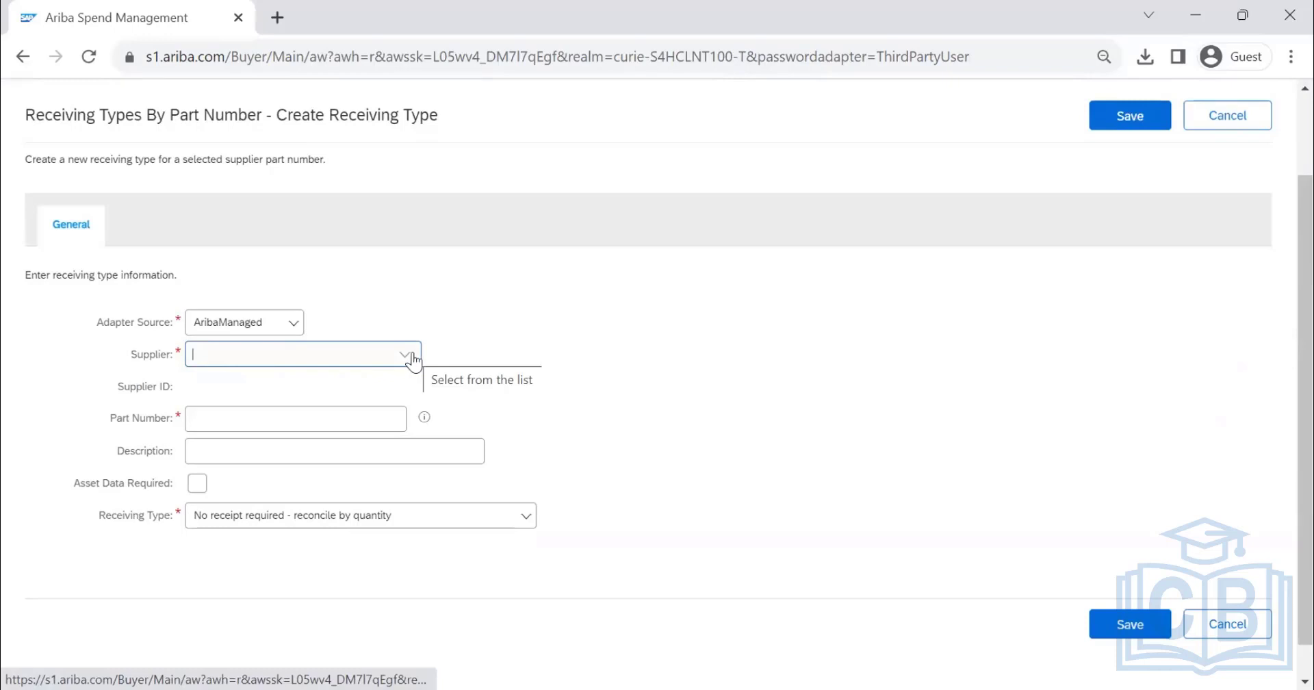
click(414, 357)
click(334, 409)
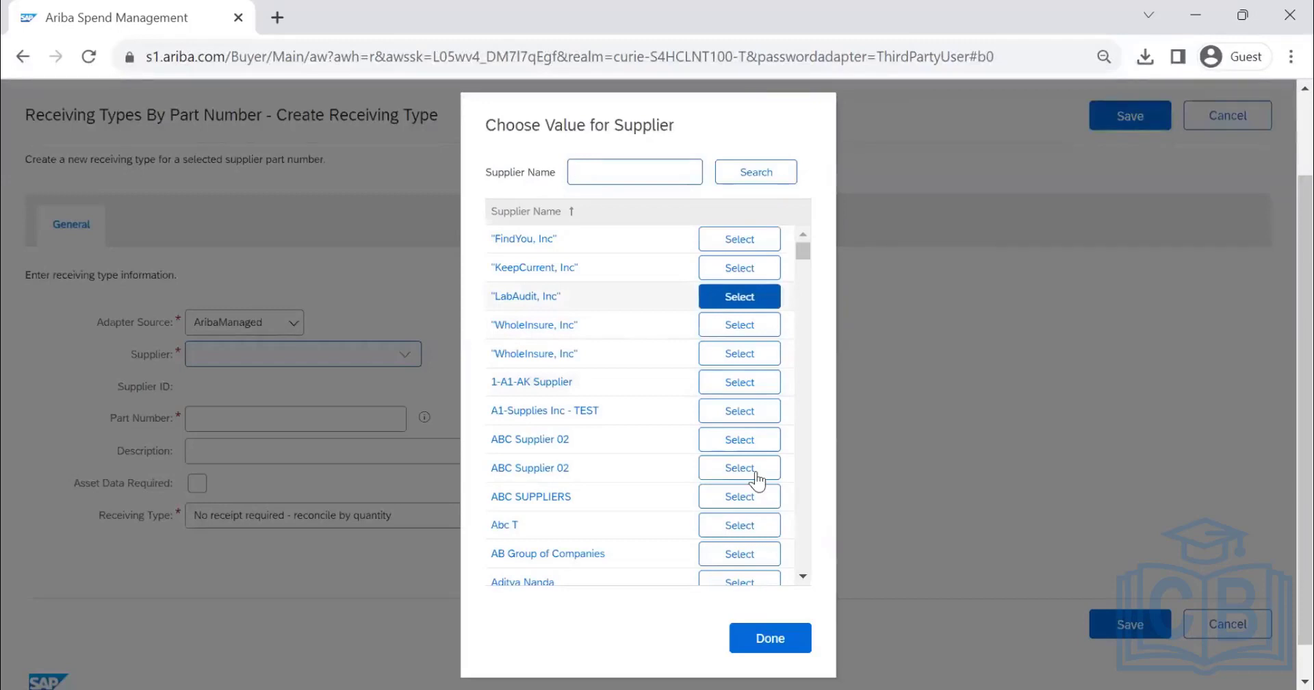
click(739, 496)
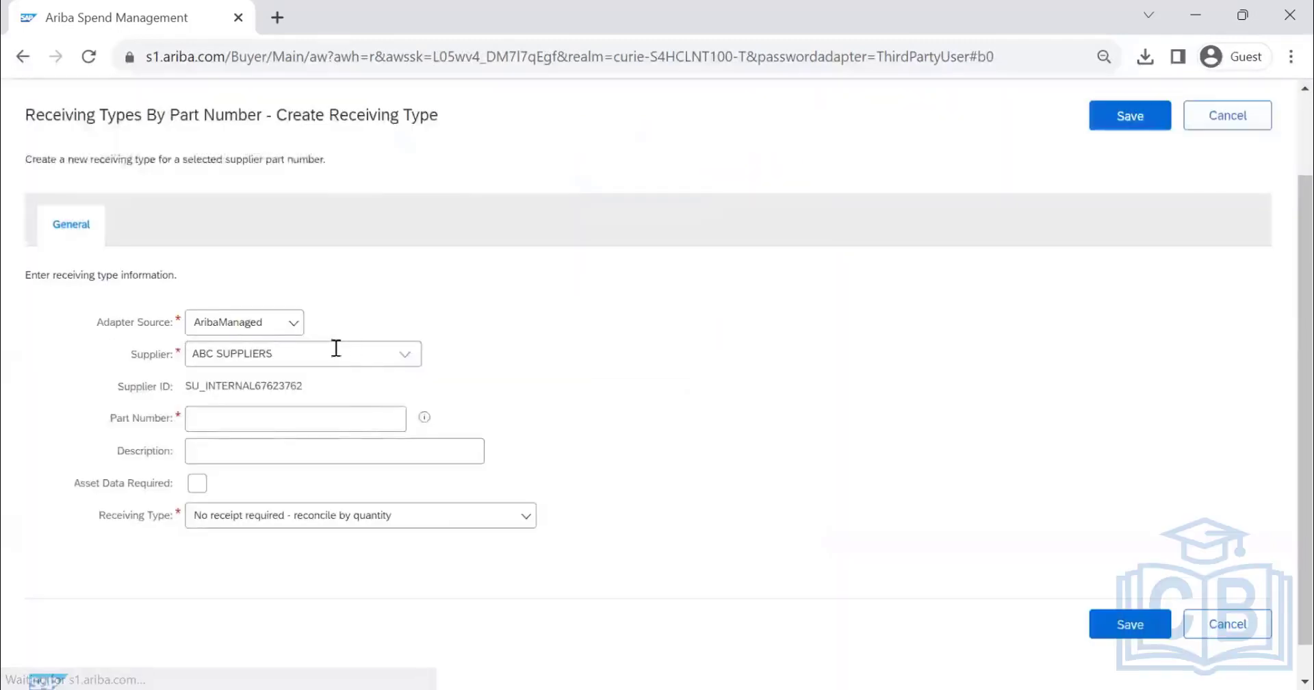
Enter part number C12345 and the description "CONSUMABLE FOR PRINTING MACHINERY" for the new receiving type
click(333, 418)
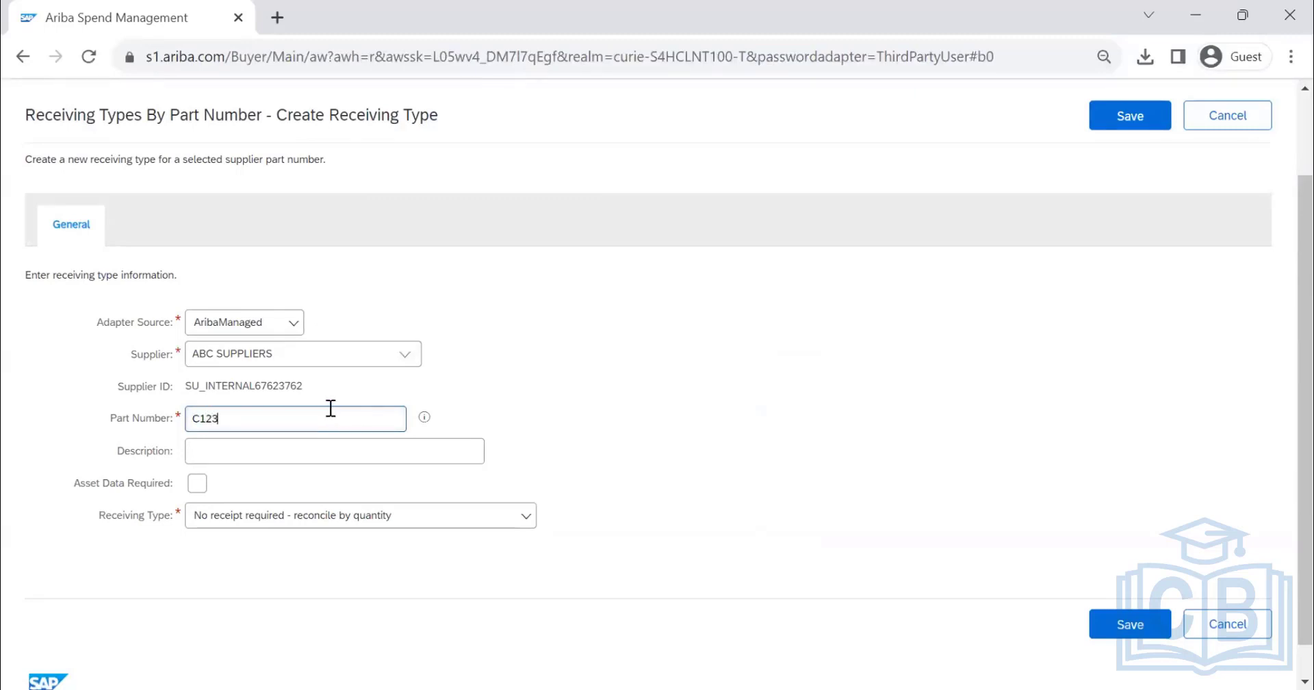
click(303, 450)
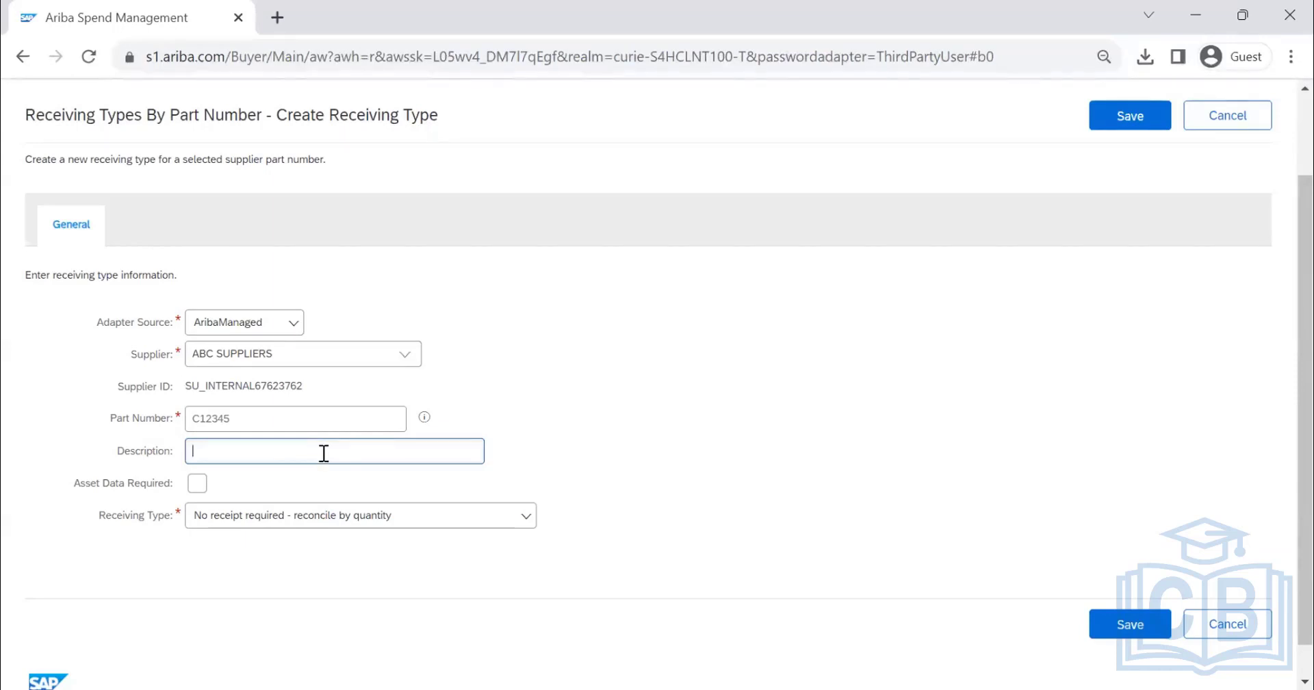
text(LE FOR PRINTING MACHINERY)
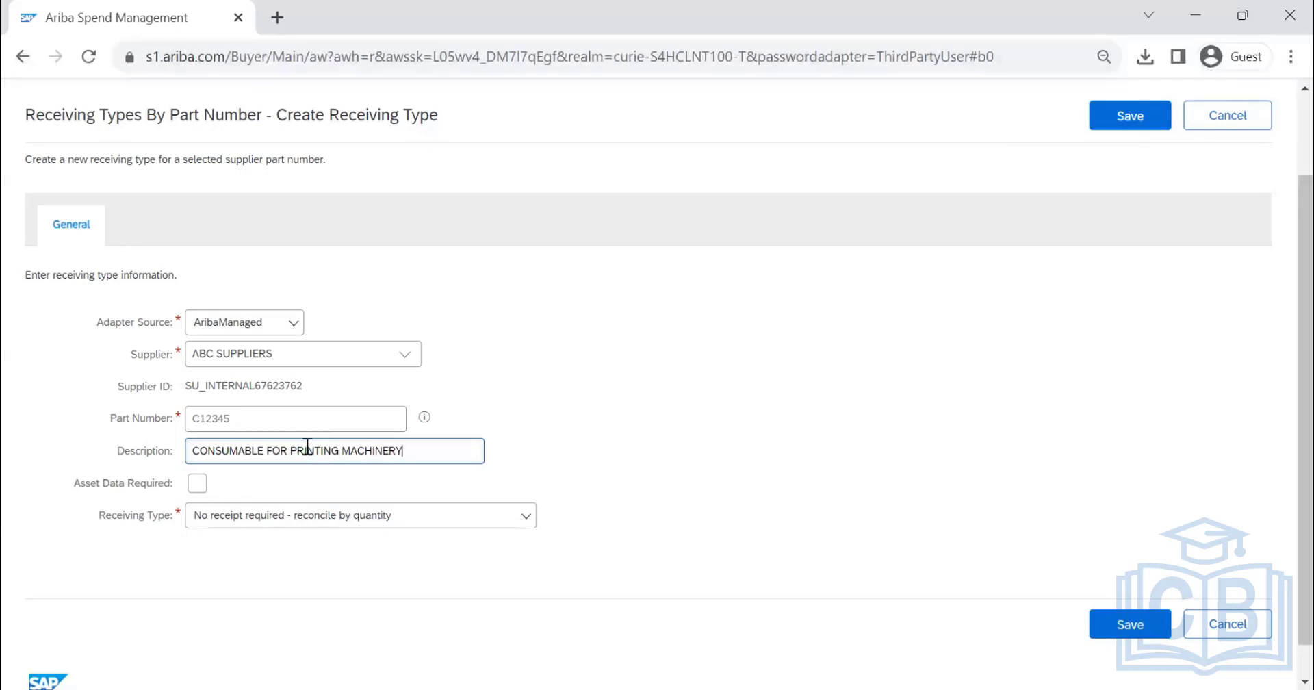
Replace the part number of the new ABC SUPPLIERS receiving type with ABC1234
double_click(276, 419)
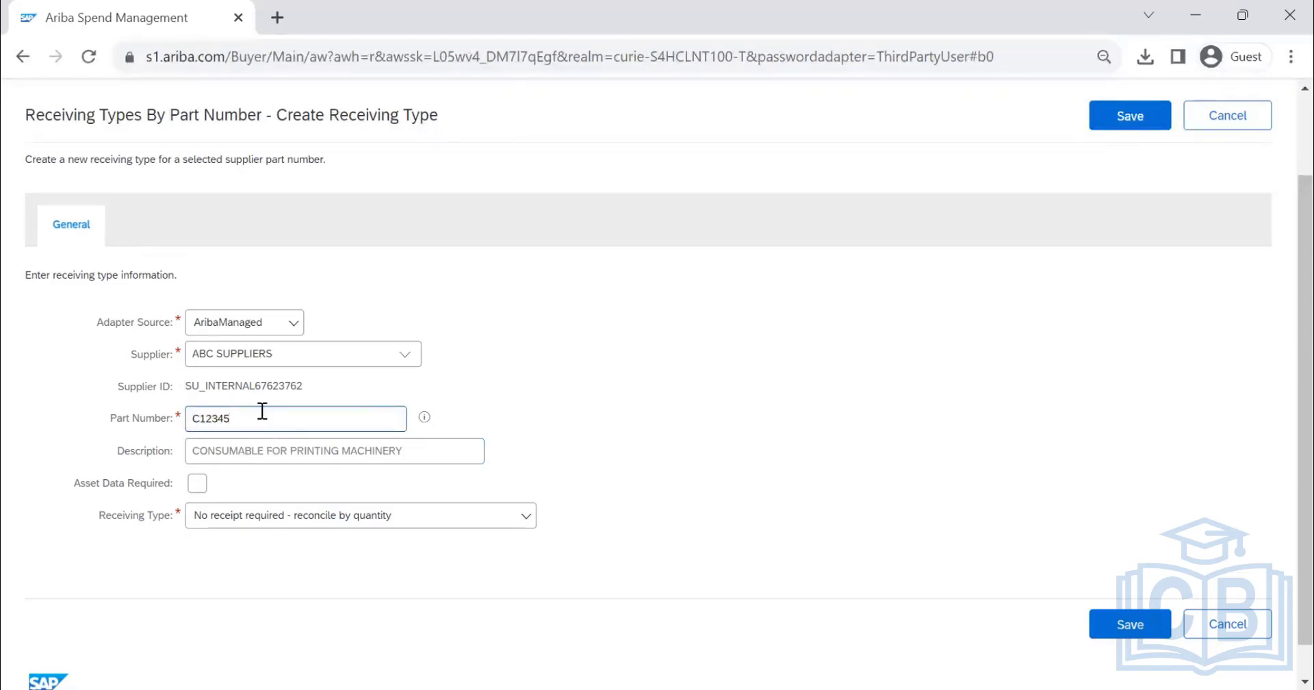
key(BackSpace)
key(BackSpace)
key(BackSpace)
key(BackSpace)
key(BackSpace)
text(12)
Set the receiving type for part number ABC1234 to "Manual receipt - receive by quantity"
click(435, 524)
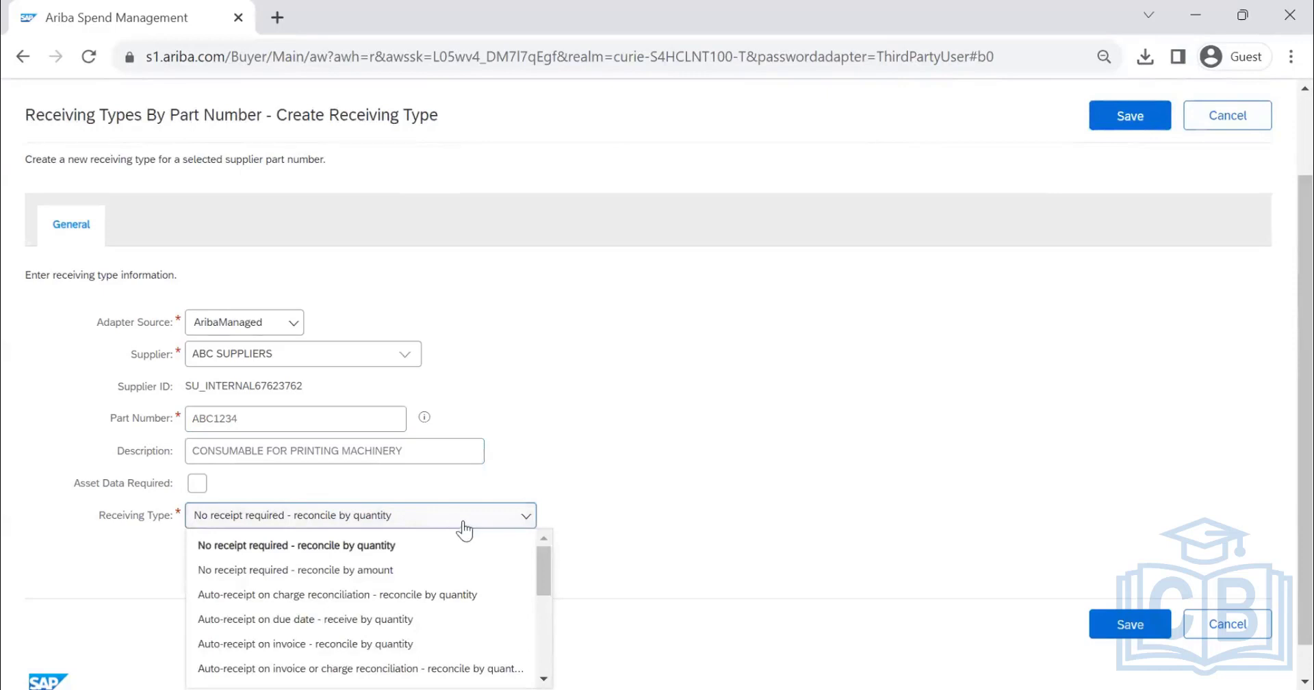
scroll(441, 543, down, 1)
scroll(441, 543, down, 5)
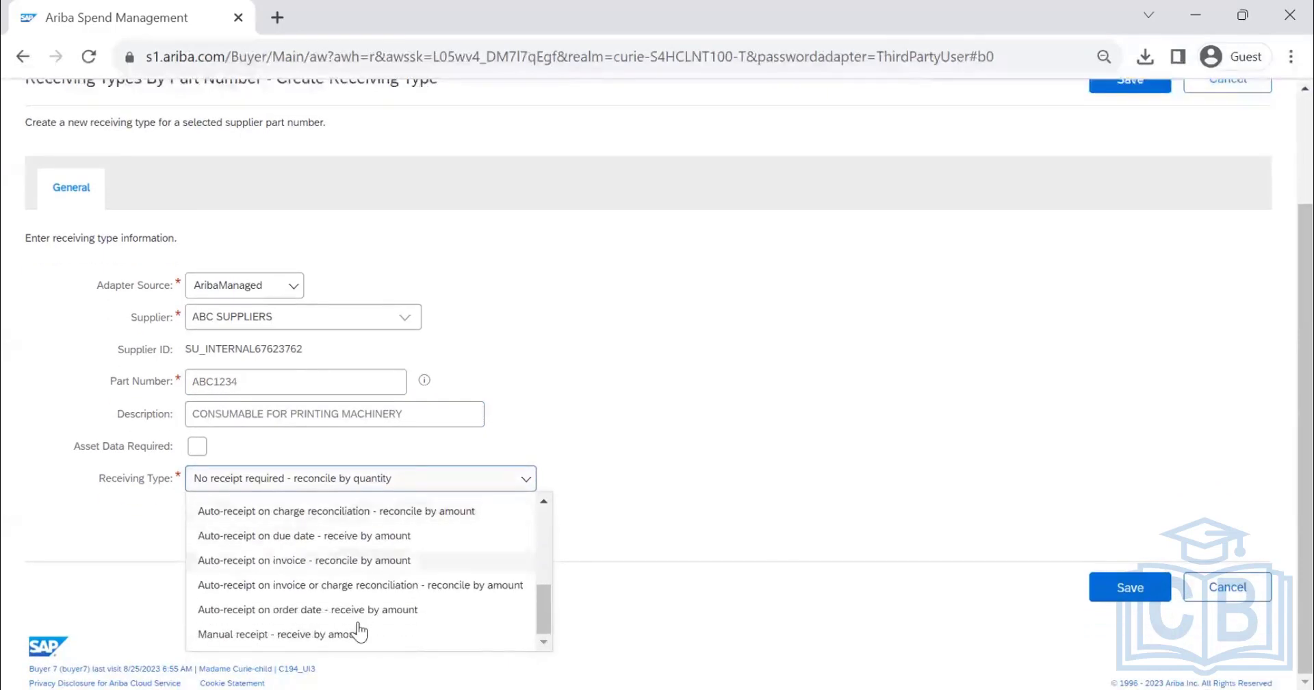
scroll(336, 582, up, 3)
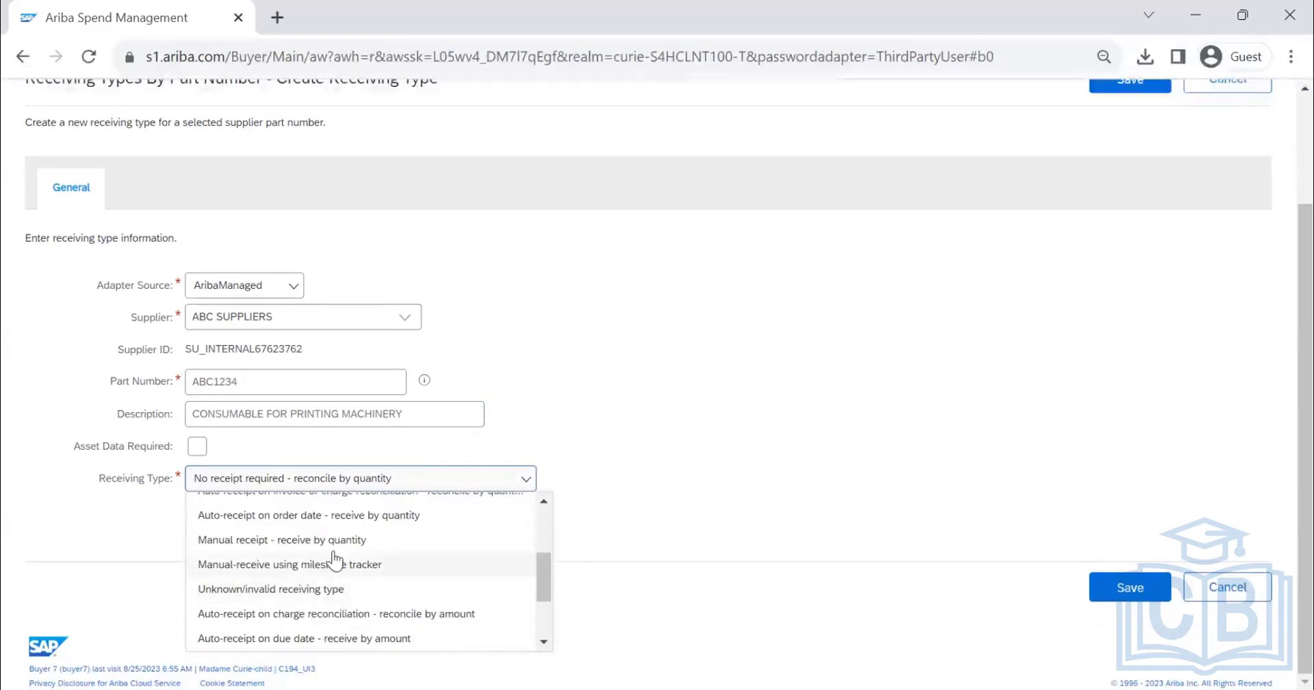
click(335, 541)
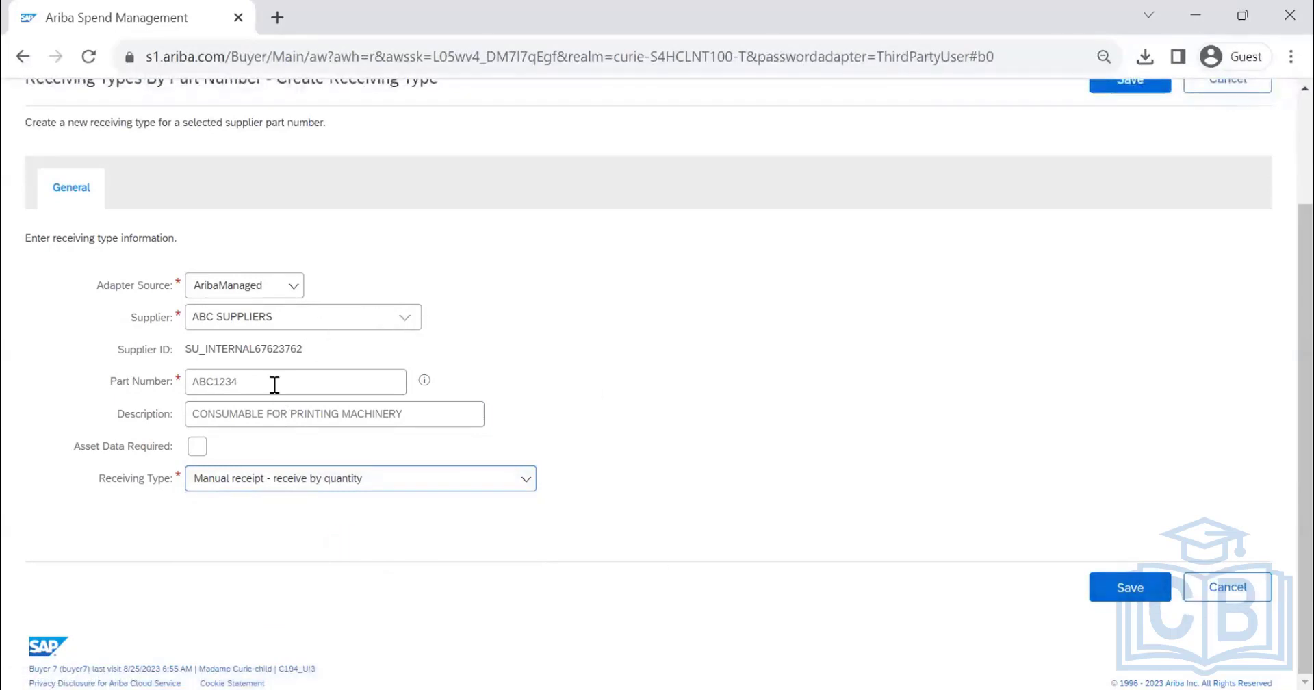
Save the new ABC SUPPLIERS receiving type for part number ABC1234
drag(275, 385, 196, 386)
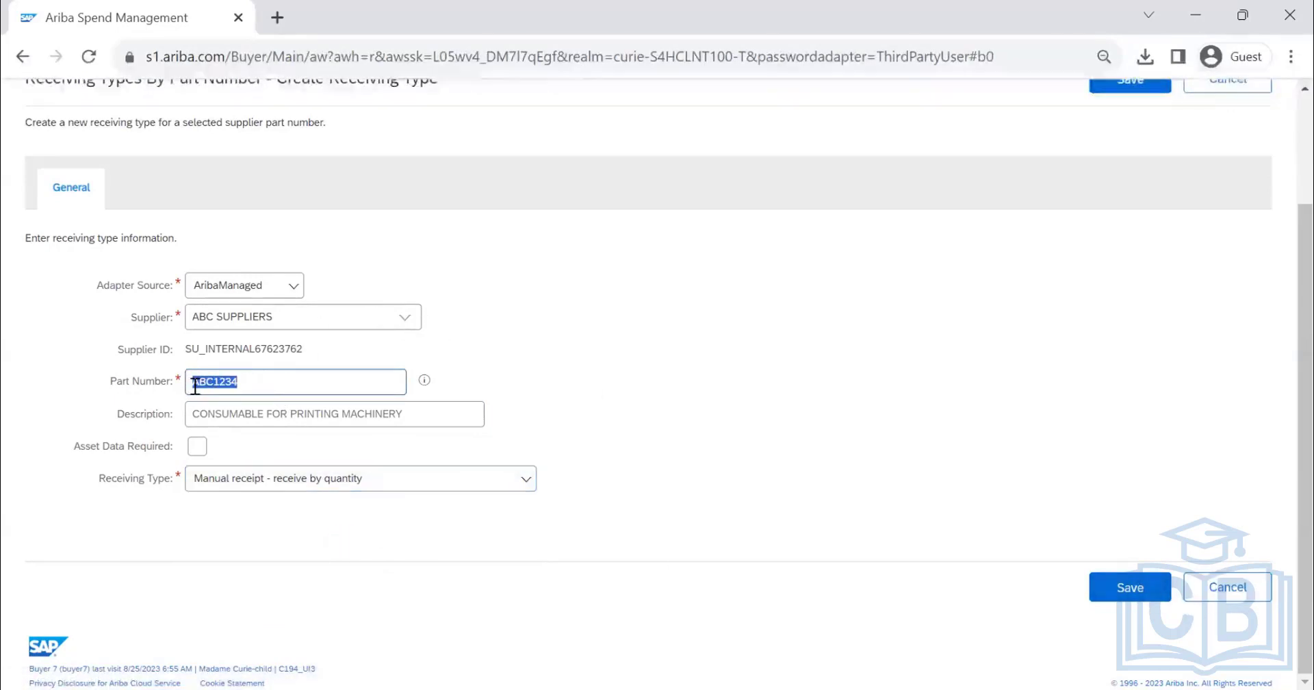
click(1127, 593)
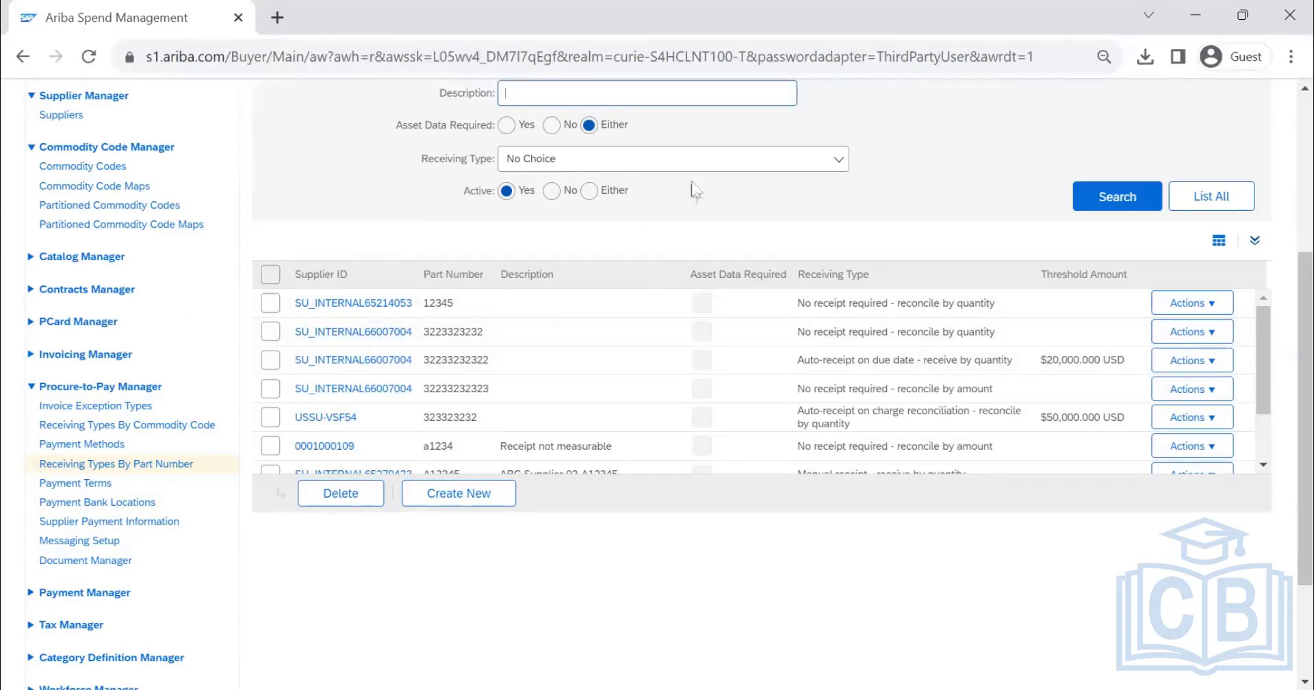
scroll(677, 182, up, 2)
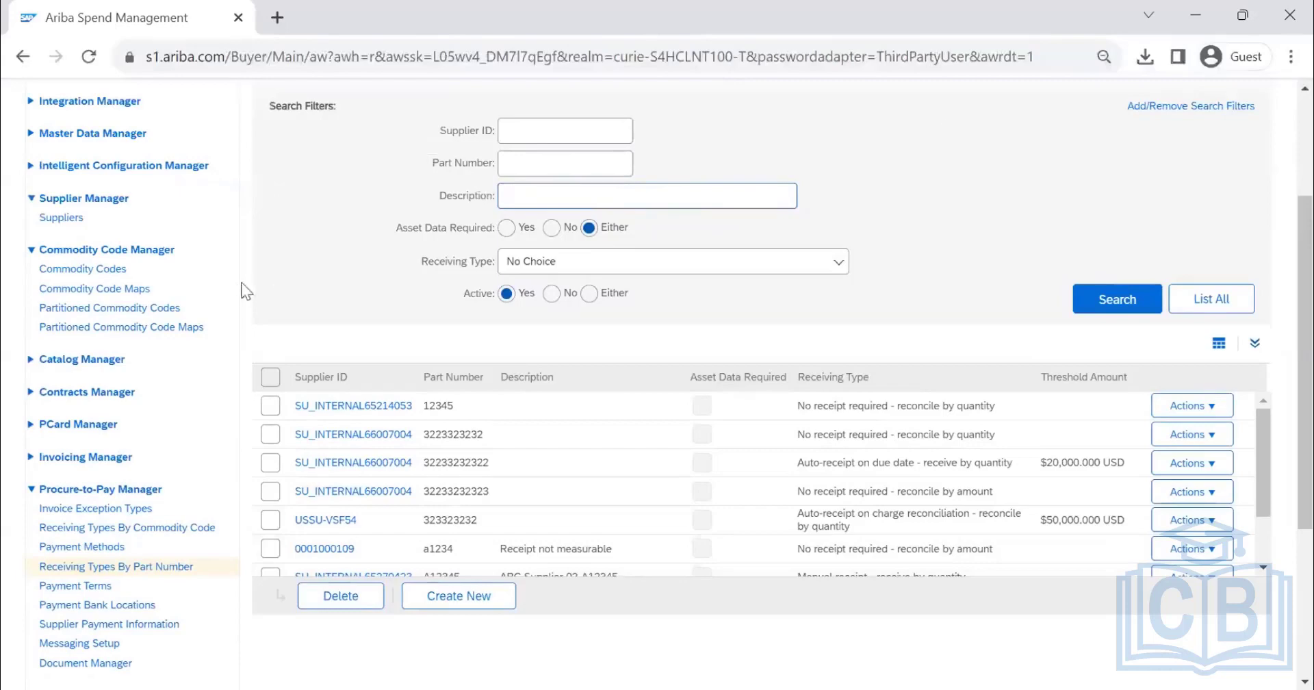
Open the Payment Methods page, list all payment methods, and look through their descriptions and types
scroll(247, 287, down, 2)
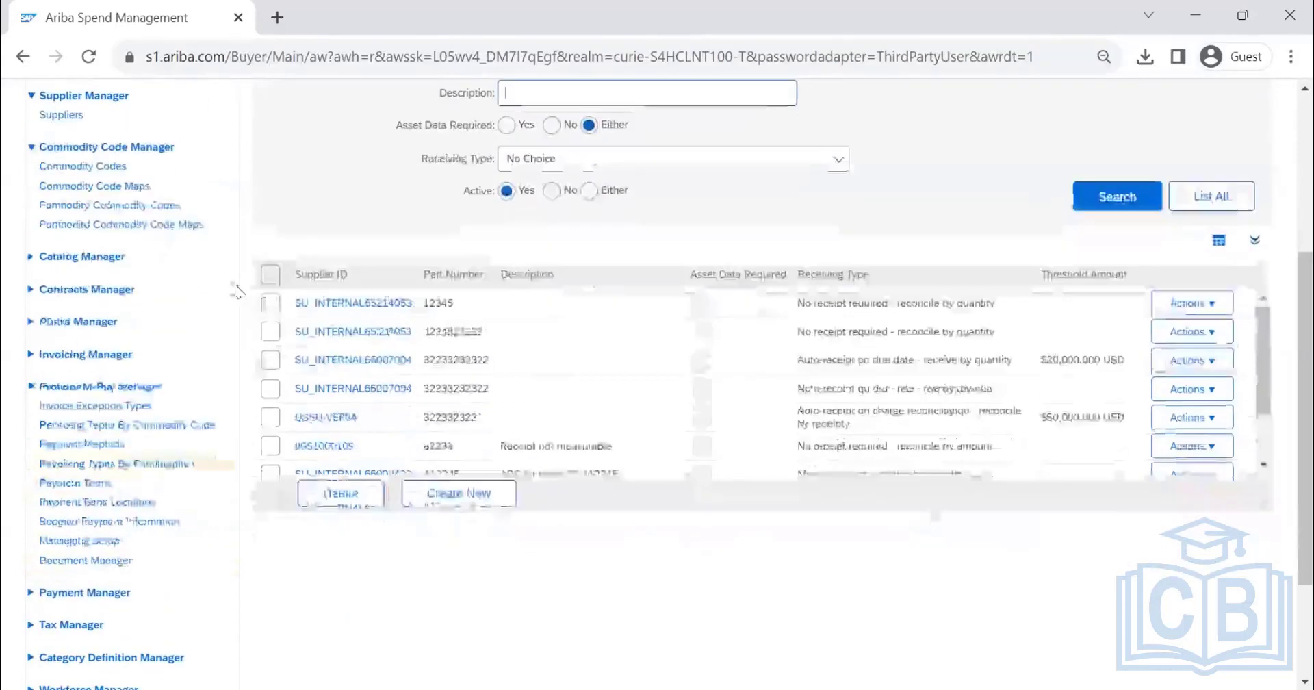
click(114, 448)
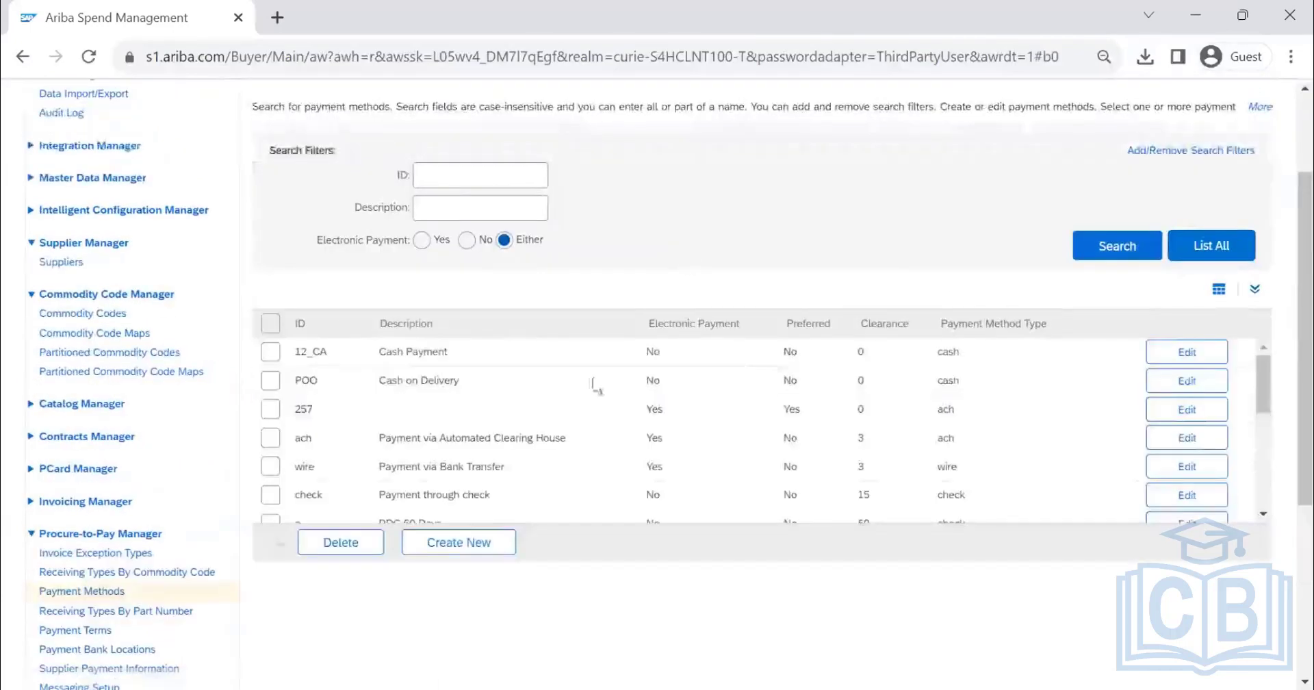
scroll(478, 352, down, 5)
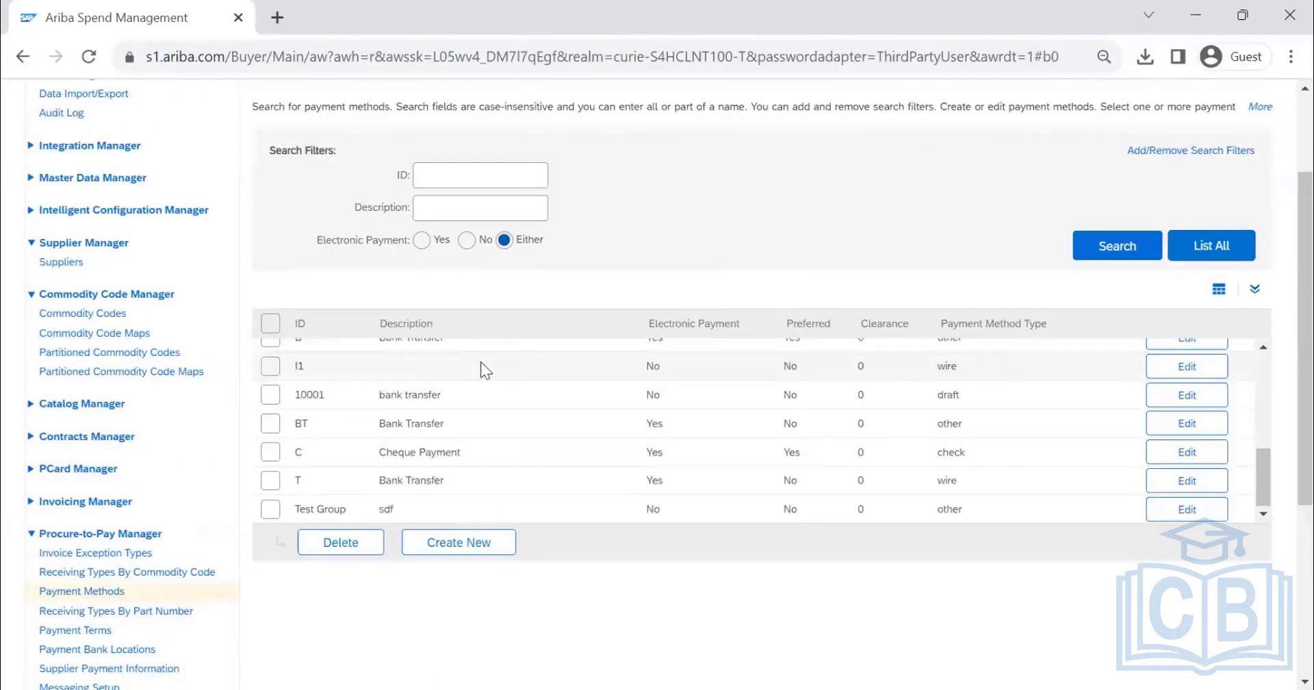
scroll(481, 362, up, 5)
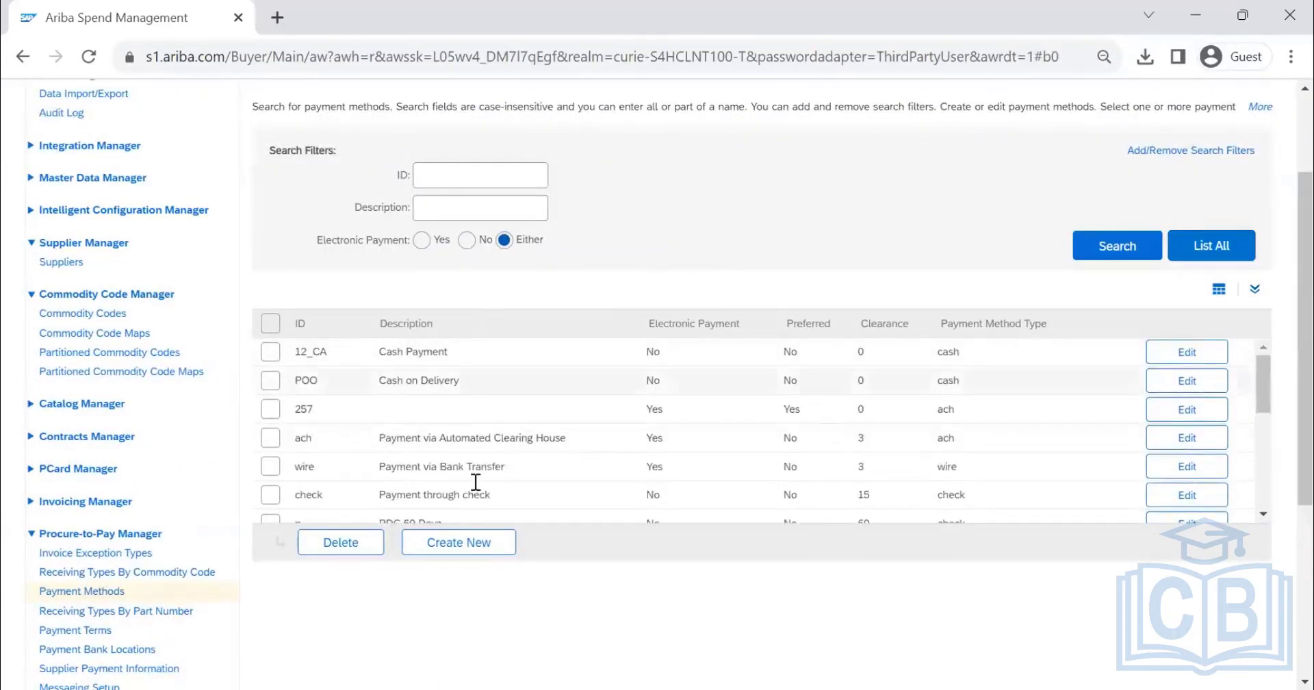
Open a blank payment method form, examine its preference rank field and payment method type options, and leave without saving
click(458, 543)
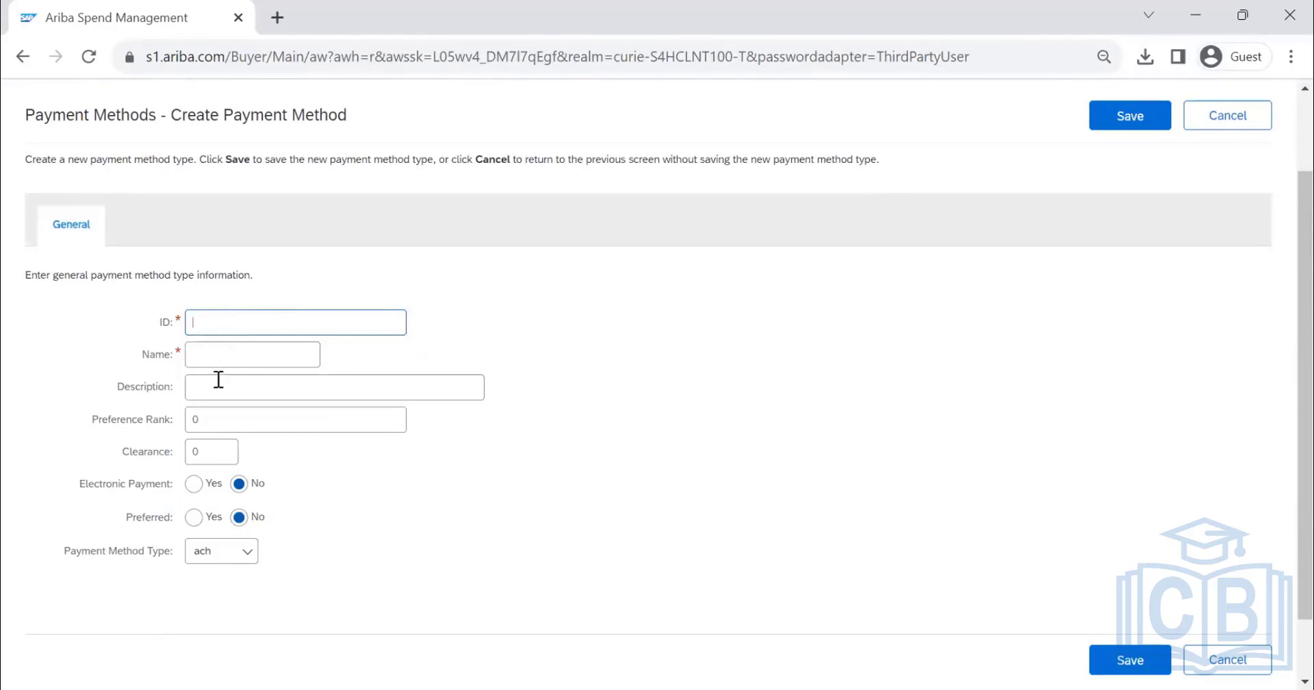
drag(209, 422, 192, 421)
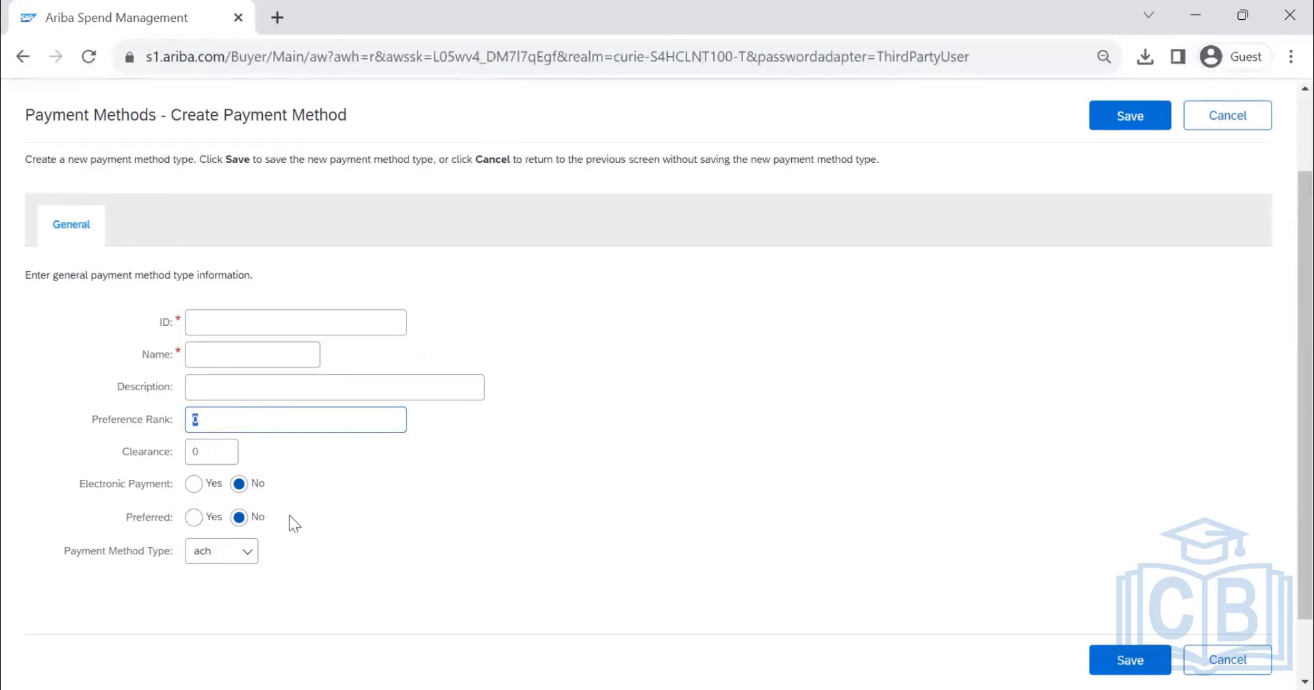
click(210, 552)
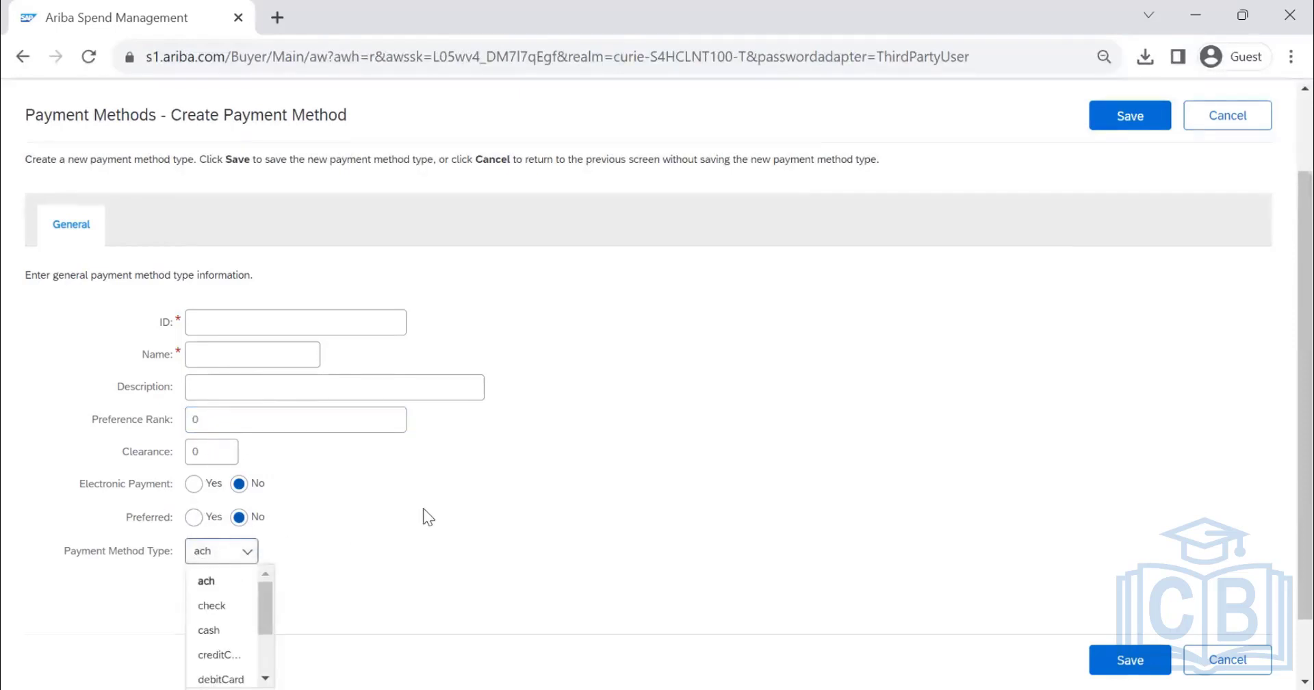
scroll(423, 508, down, 1)
drag(273, 540, 362, 473)
click(470, 454)
scroll(472, 460, up, 3)
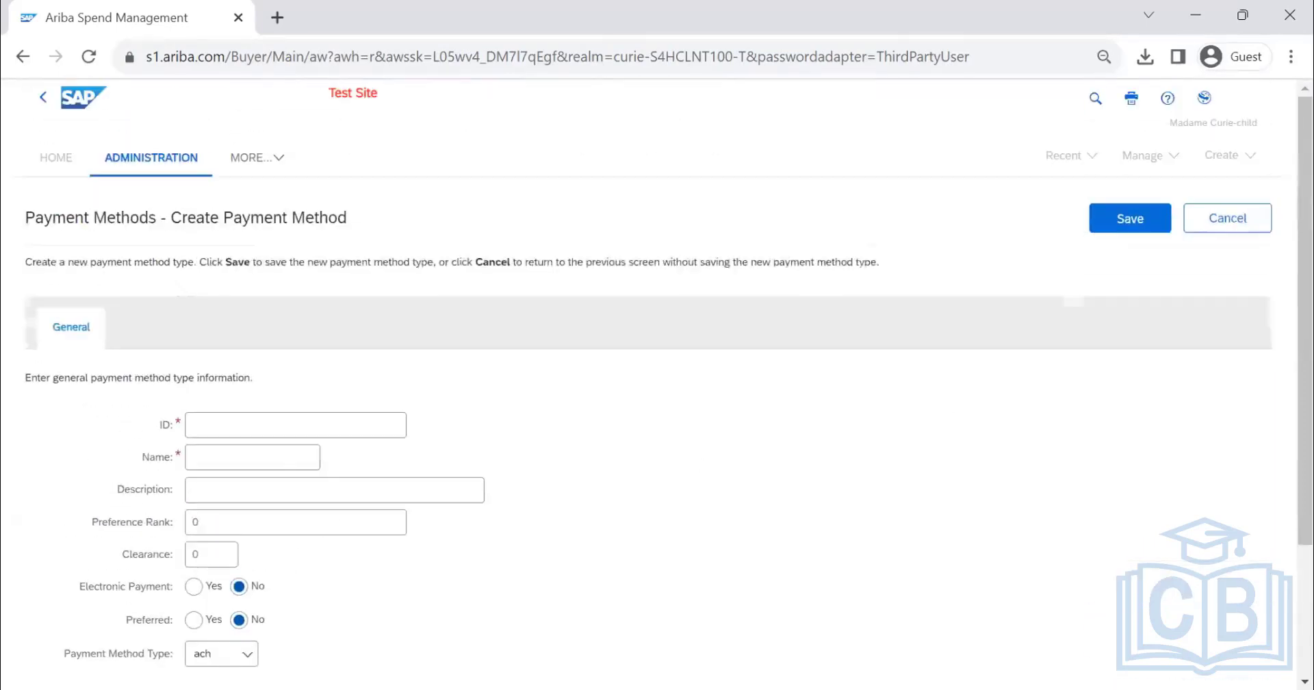
click(1215, 224)
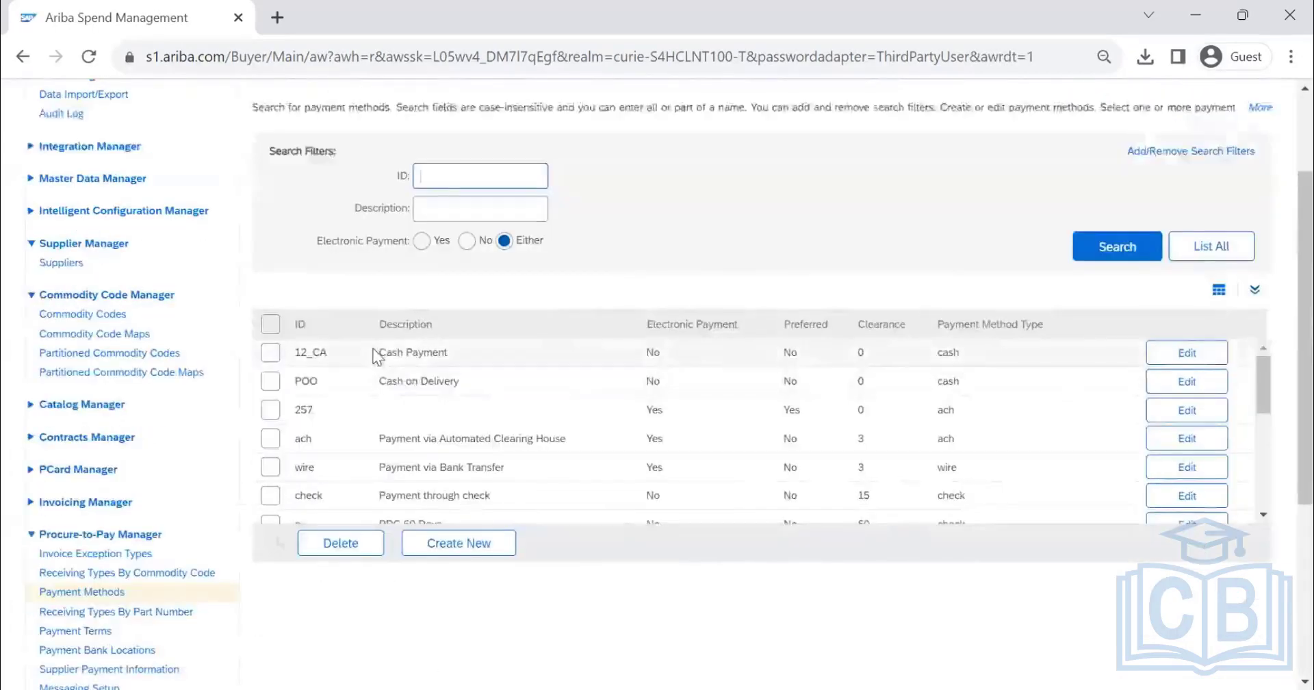
Open payment method 12_CA for editing, review its general information, and leave without saving
click(1189, 353)
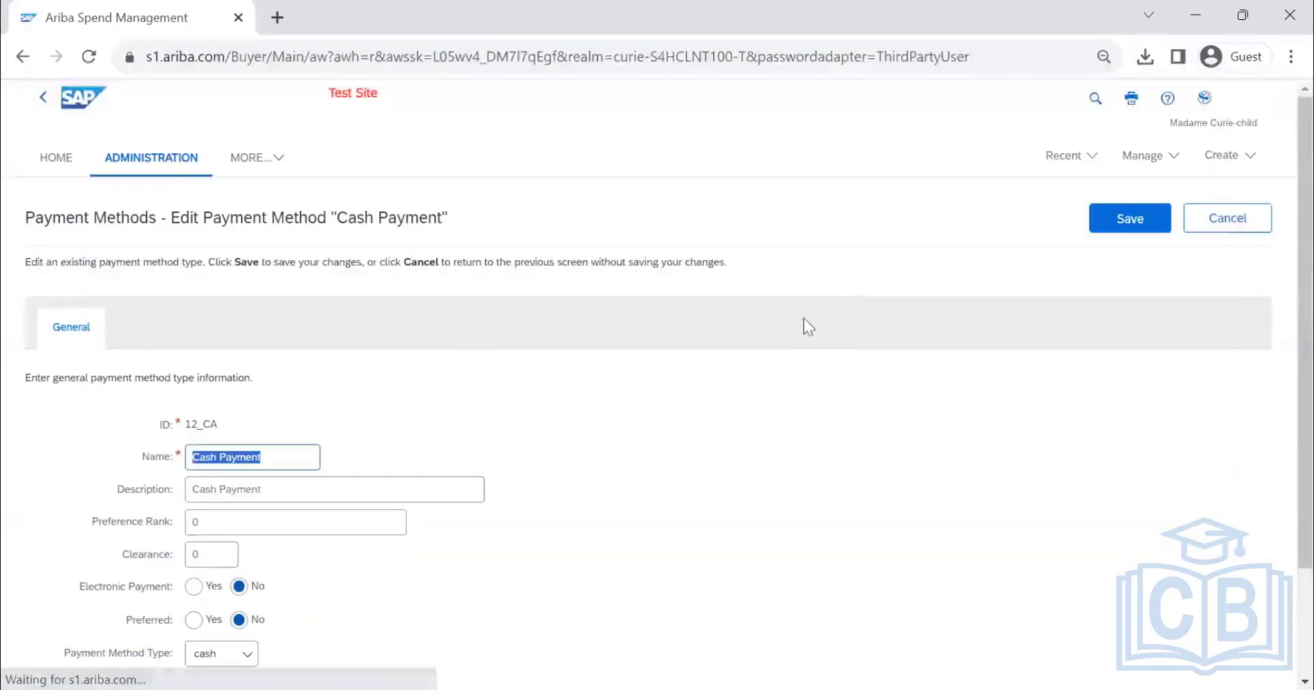
scroll(797, 320, down, 1)
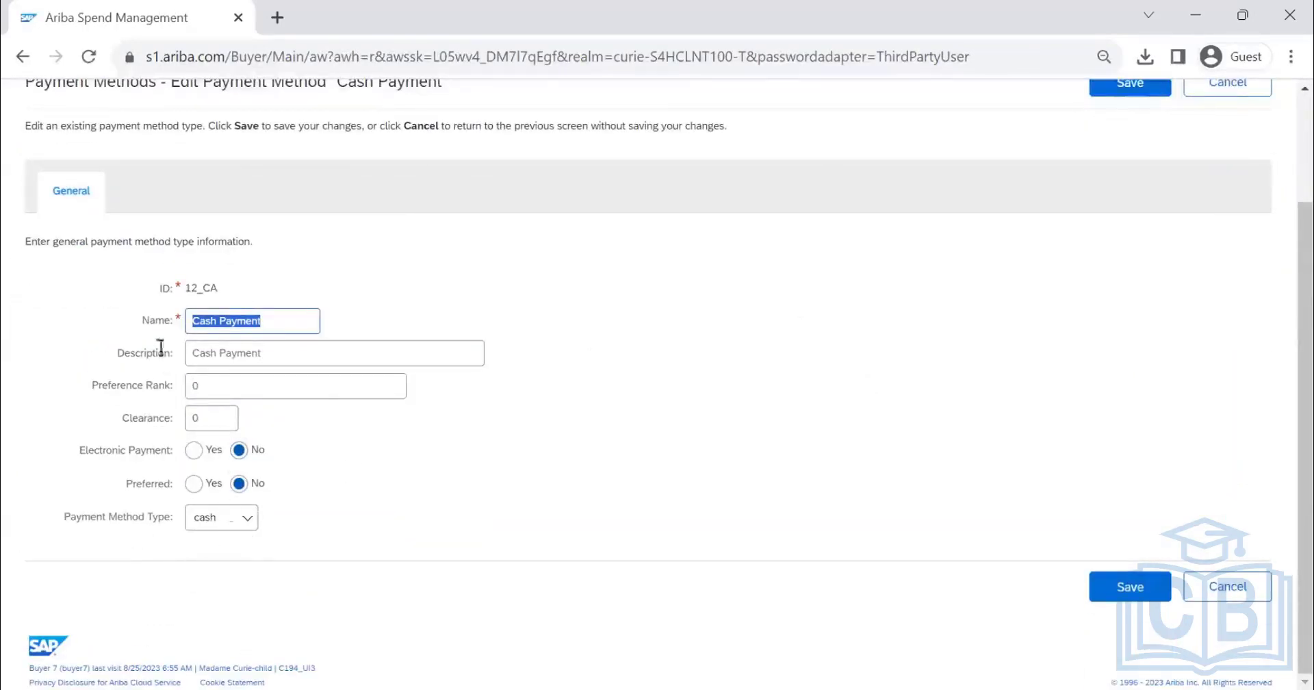
scroll(1149, 211, up, 2)
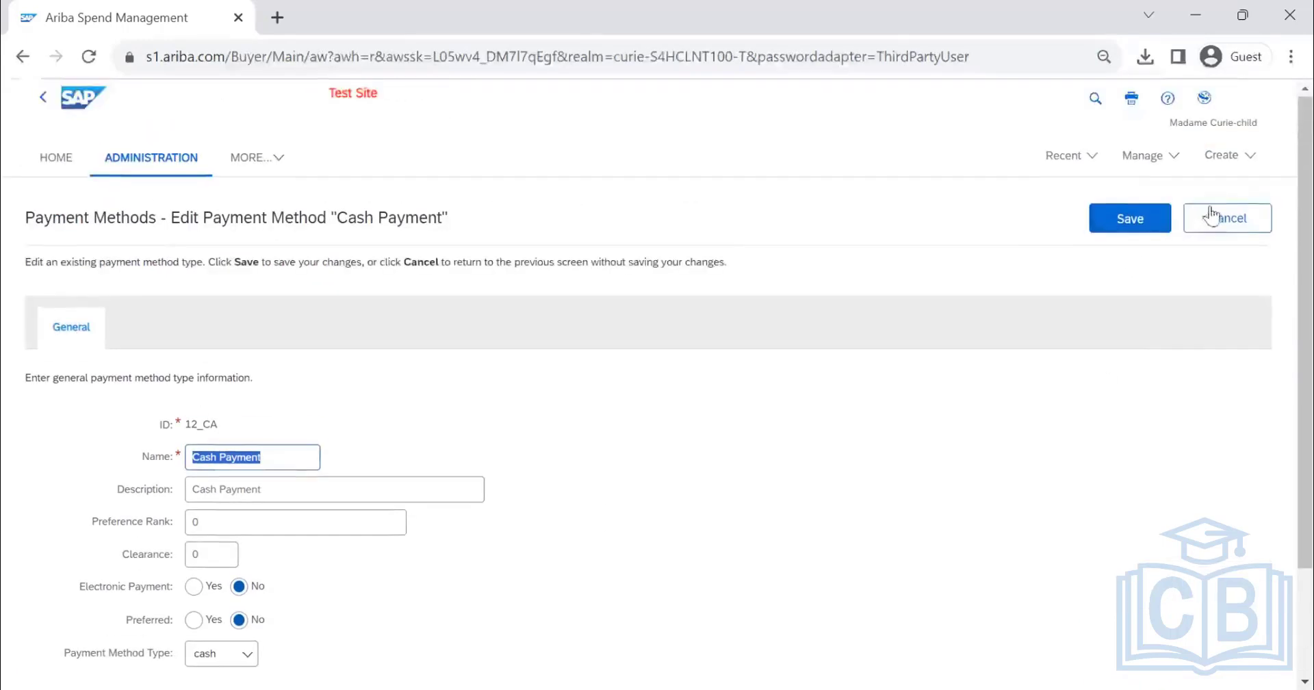
click(1210, 217)
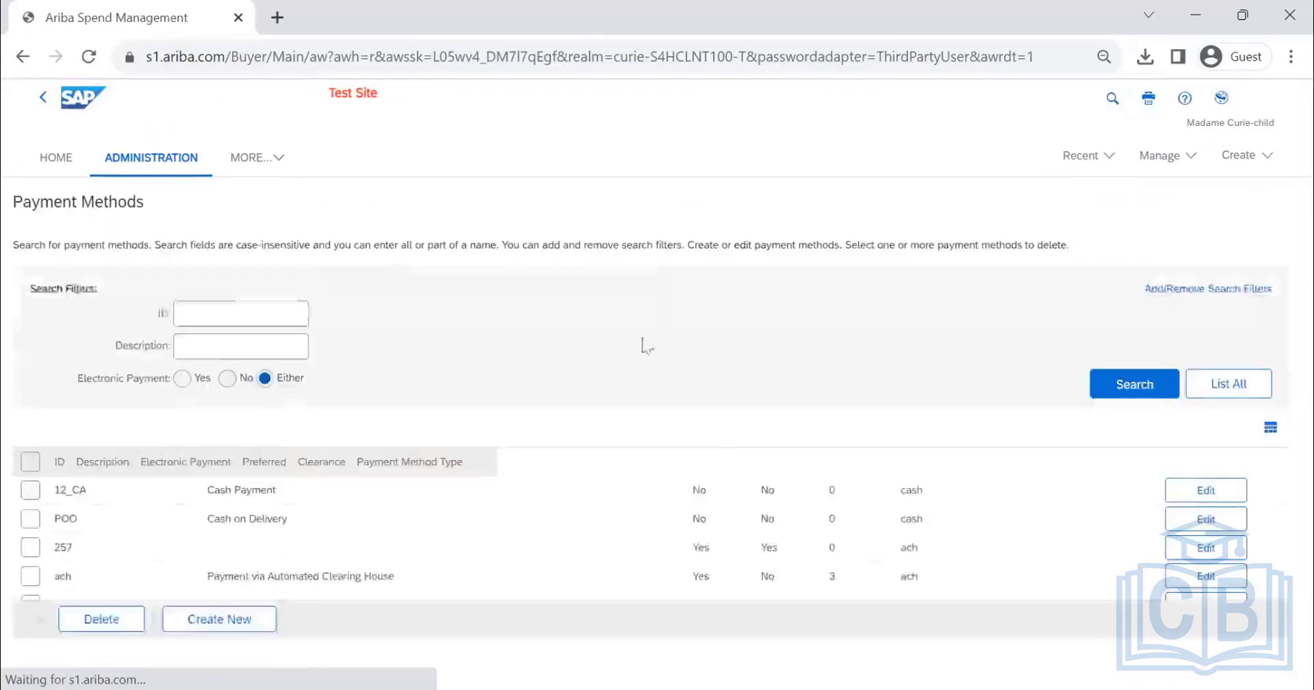
Open the Payment Terms page, list all payment terms, and look through their titles and descriptions
scroll(238, 432, down, 3)
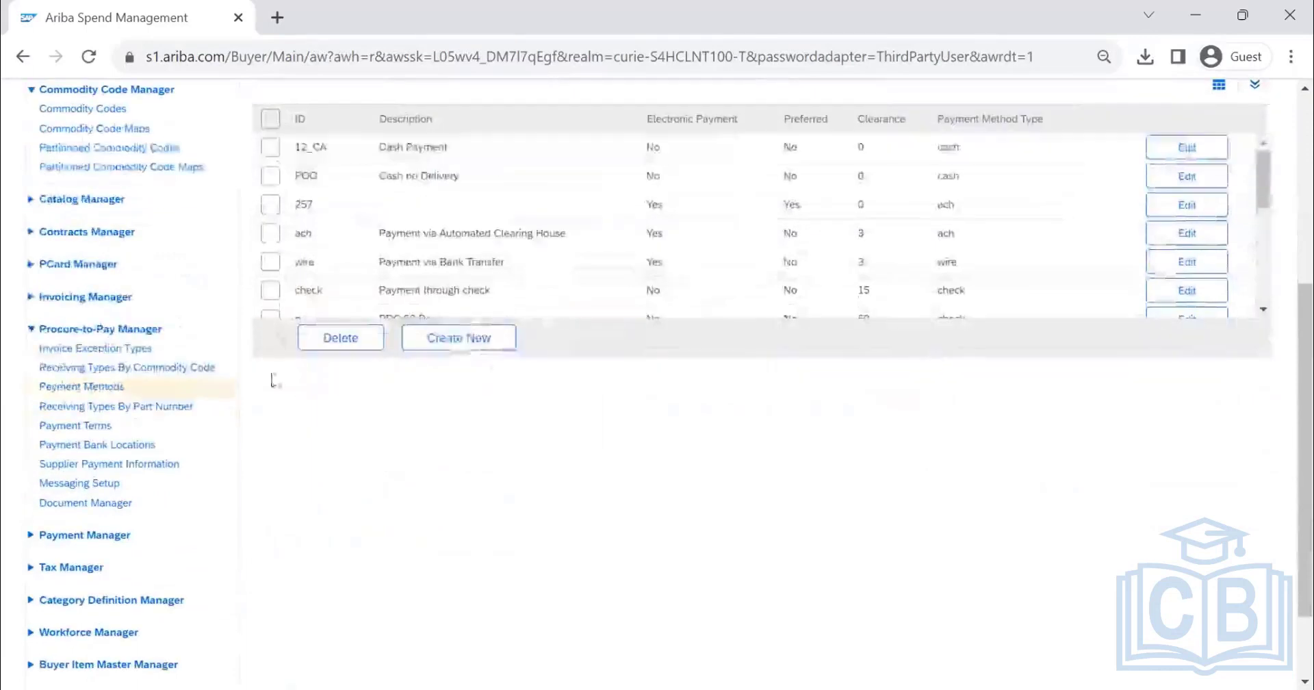
click(96, 430)
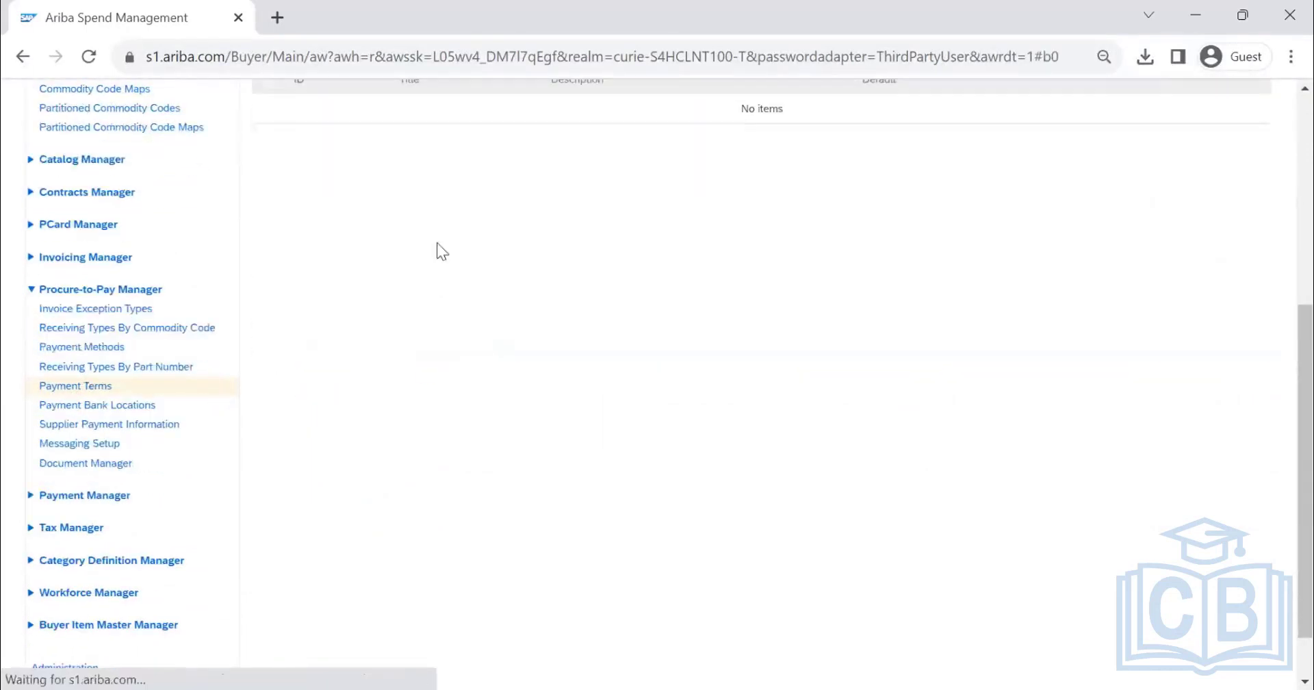
scroll(509, 383, up, 1)
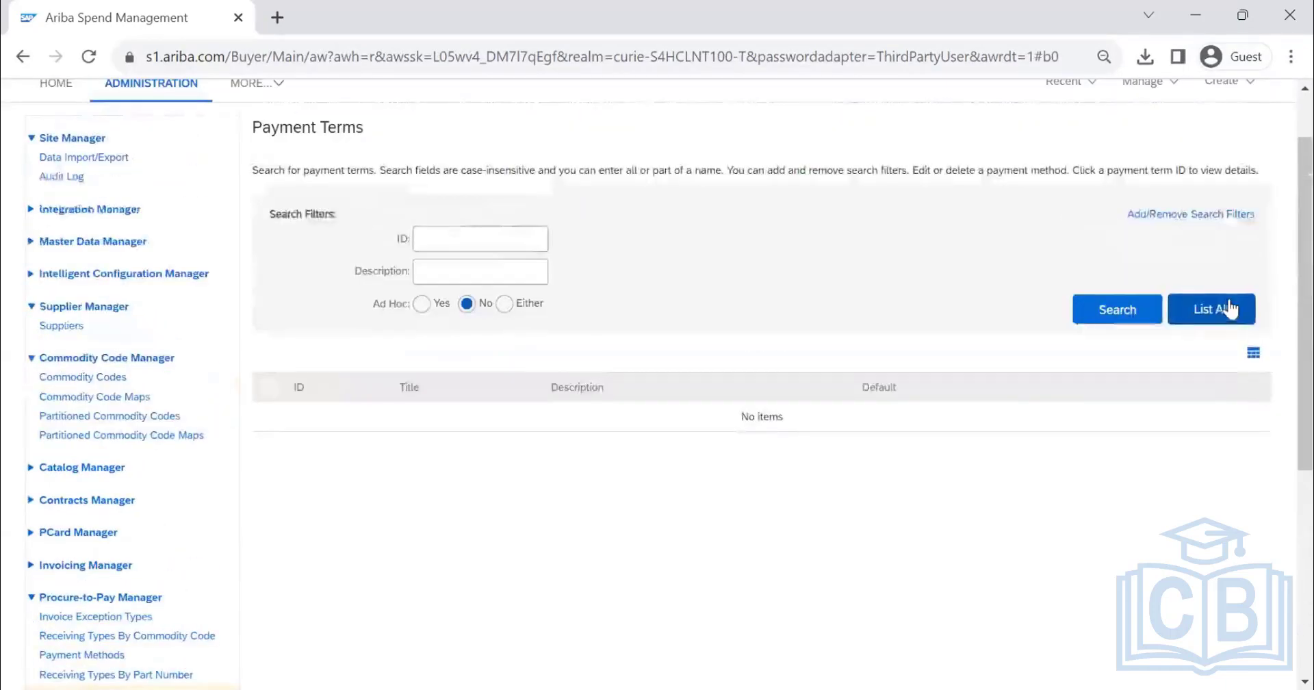
click(1224, 309)
scroll(623, 446, down, 10)
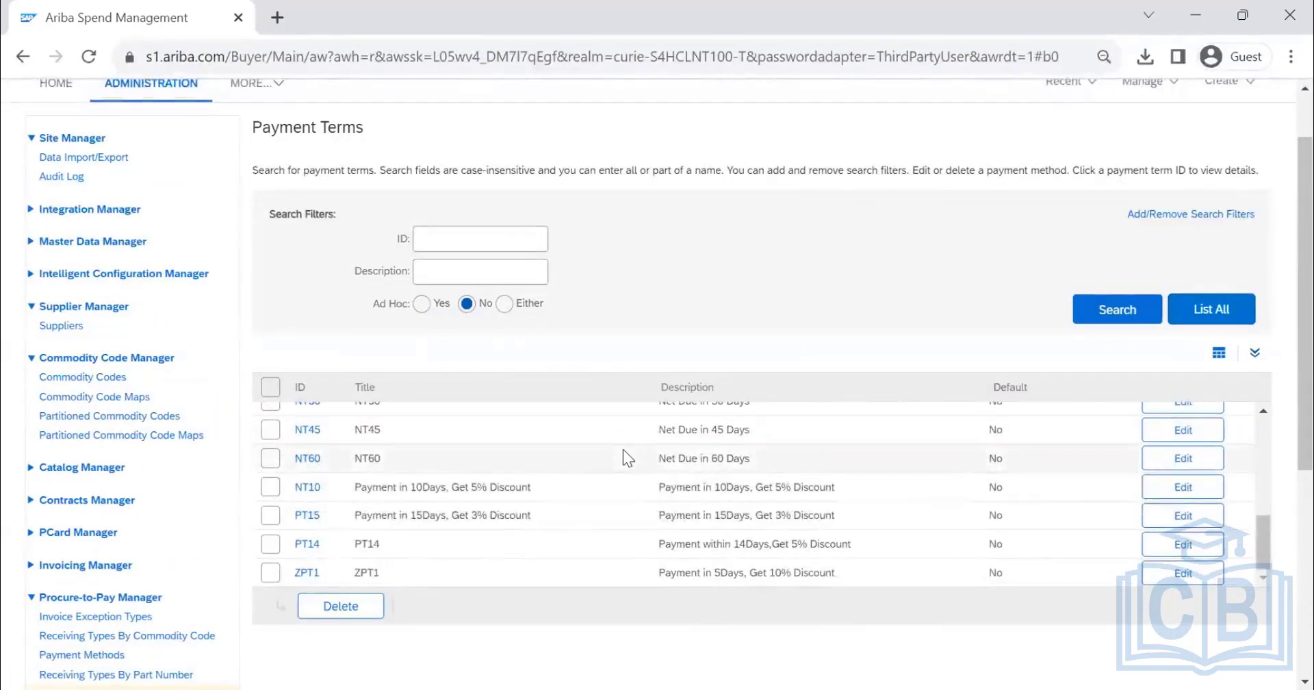
scroll(623, 449, up, 10)
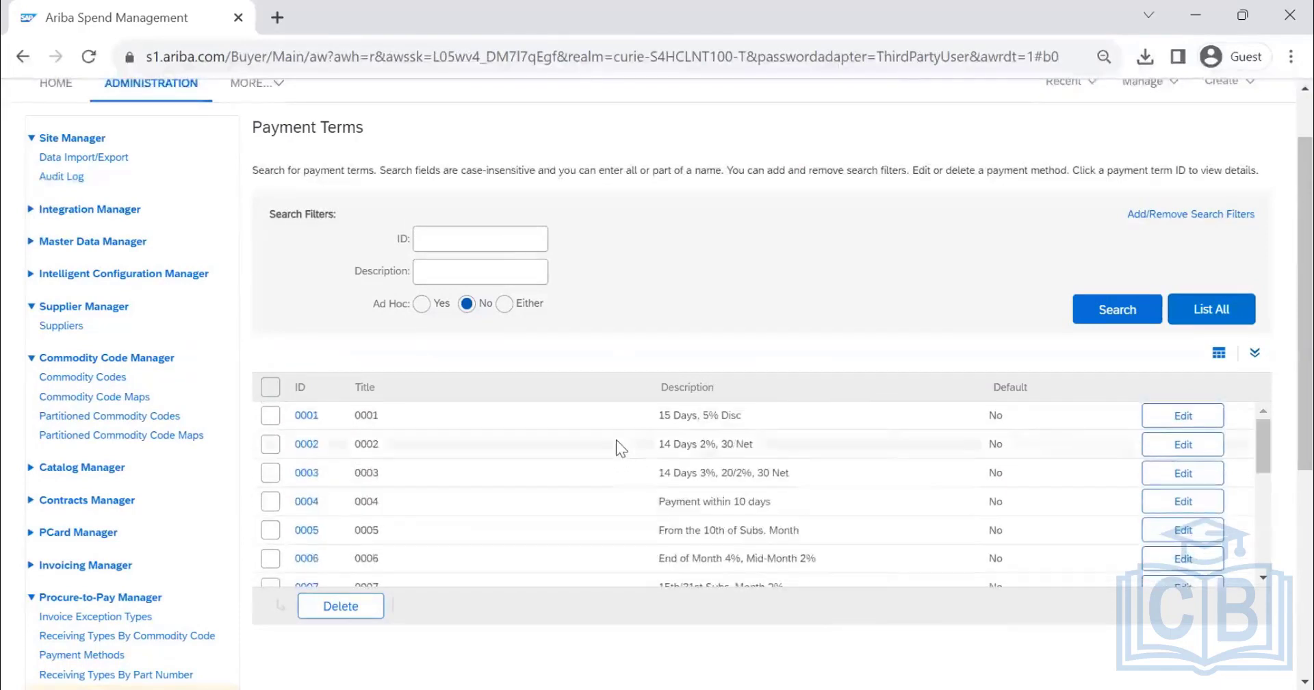
scroll(580, 448, down, 10)
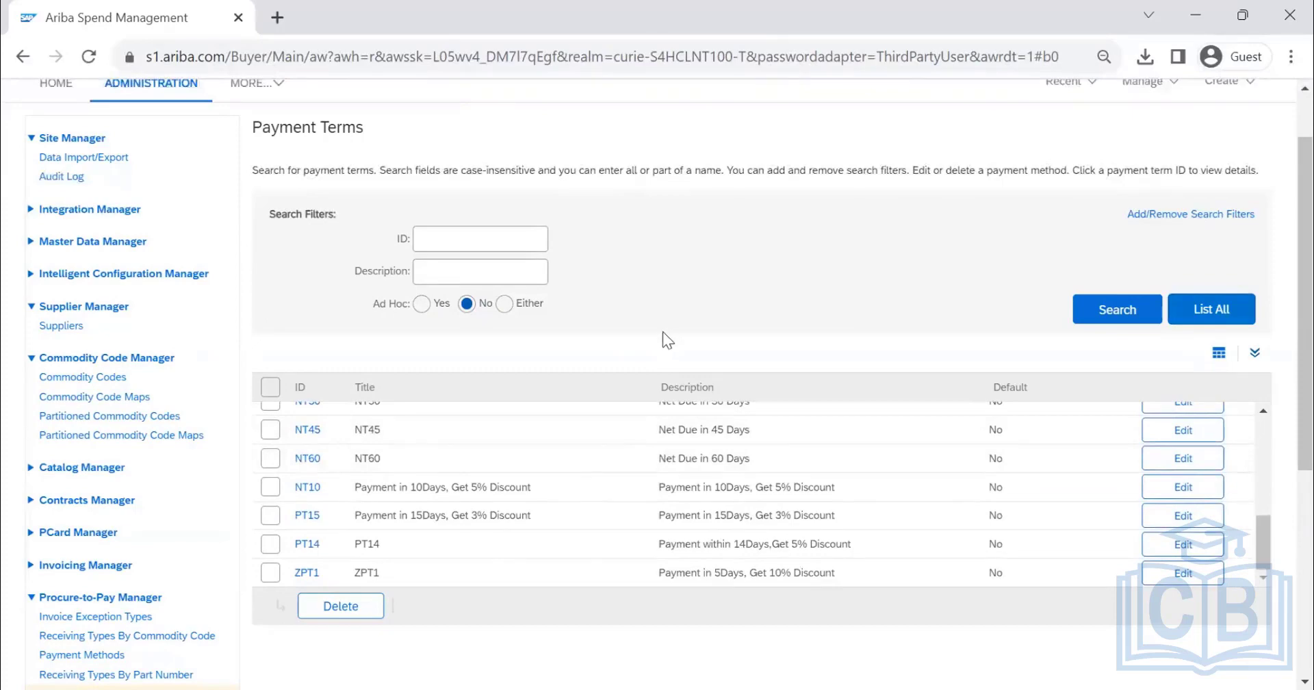
Open payment term NT60 for editing, review its title, description and terms, and leave without saving
scroll(663, 333, down, 3)
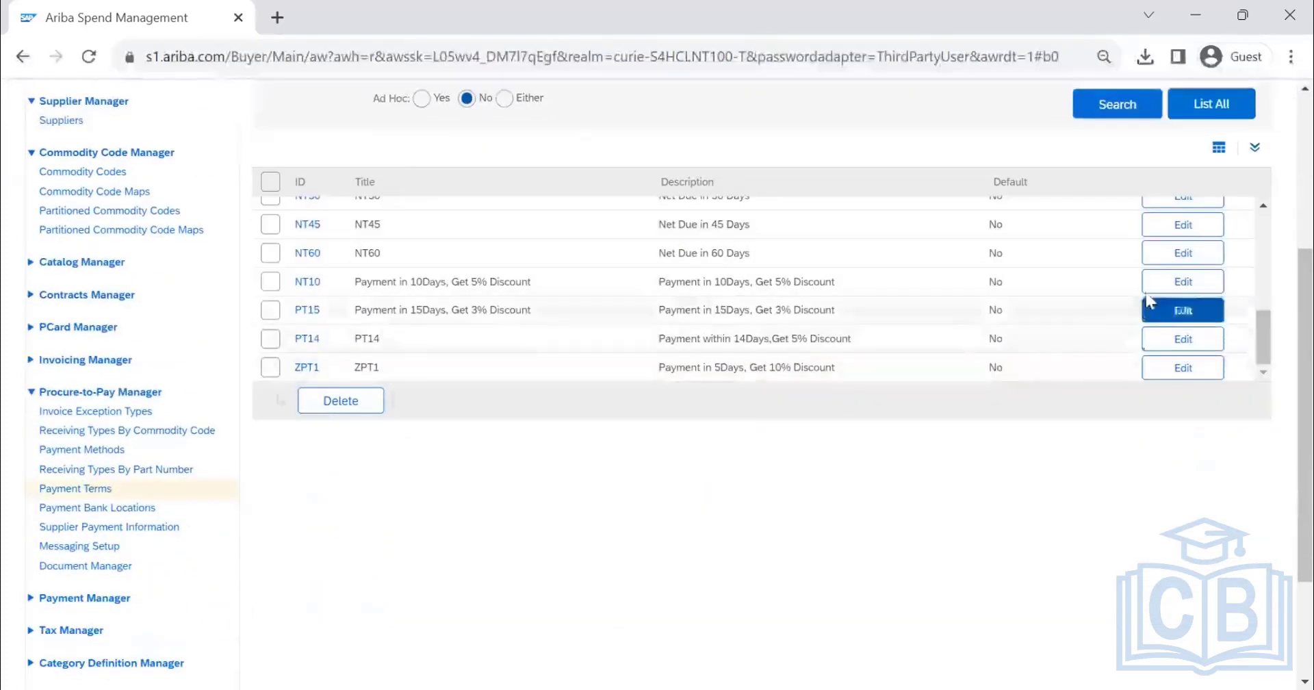
click(1181, 255)
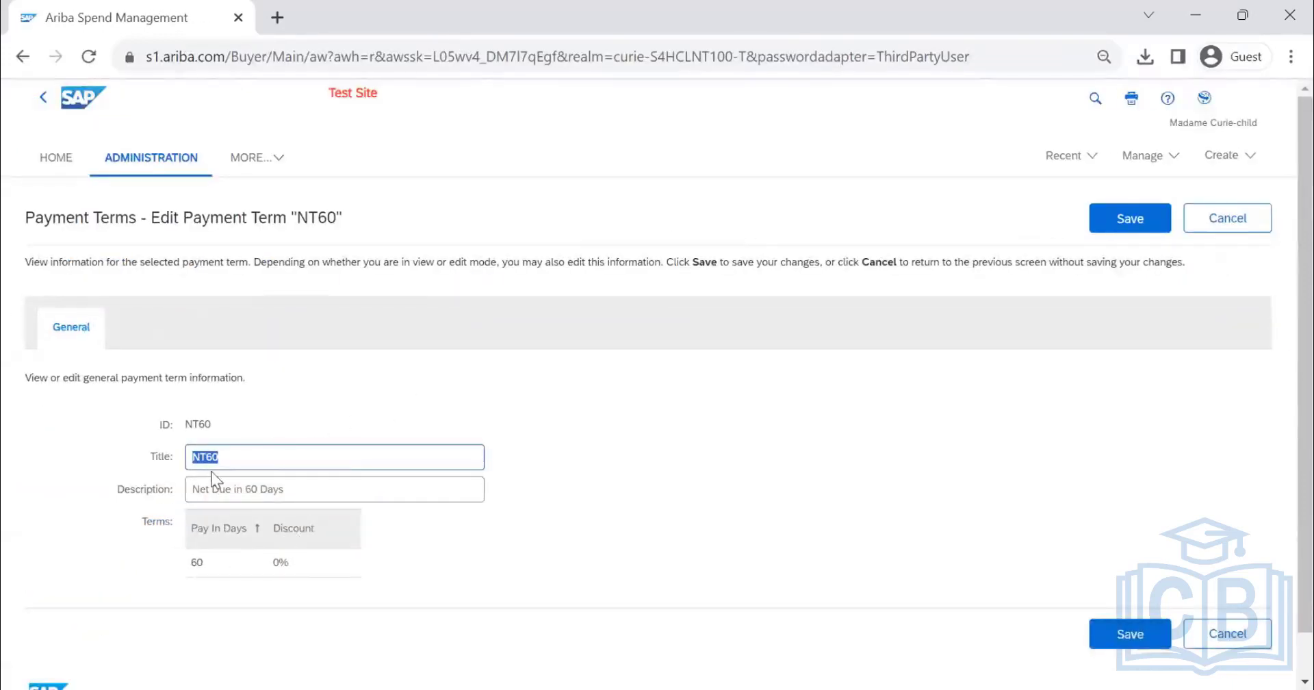
scroll(494, 500, down, 1)
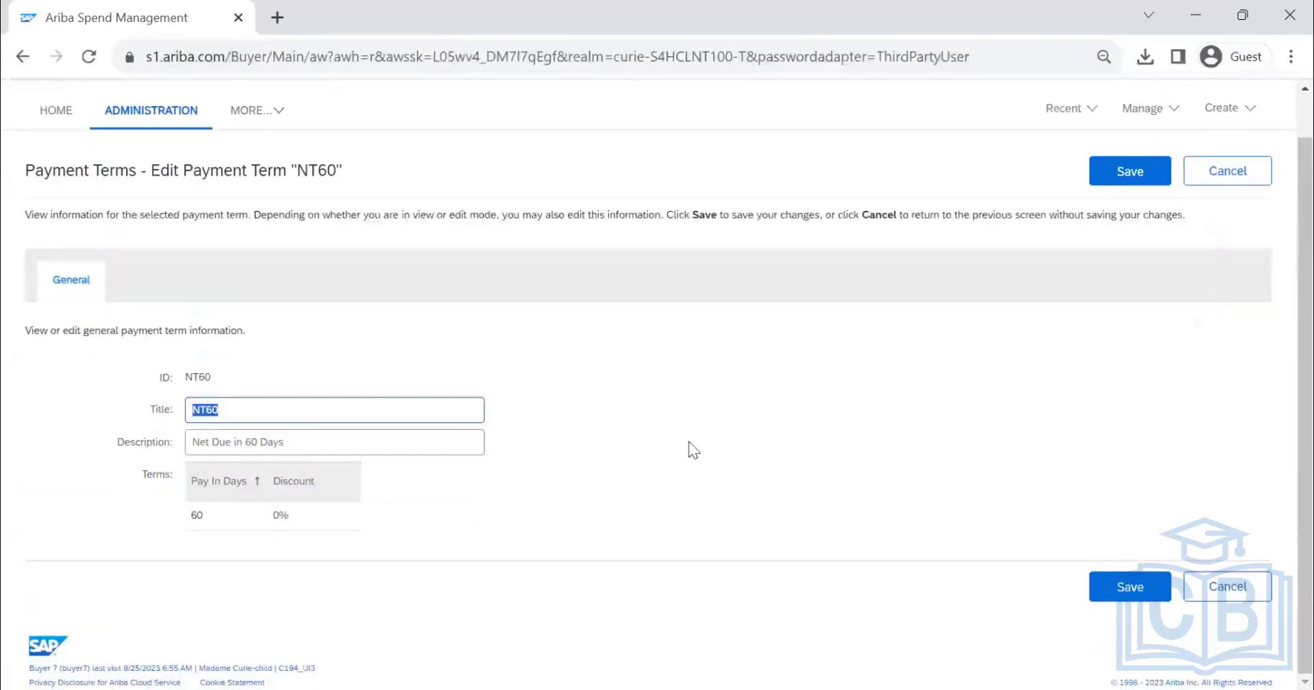
scroll(688, 449, up, 1)
click(1228, 218)
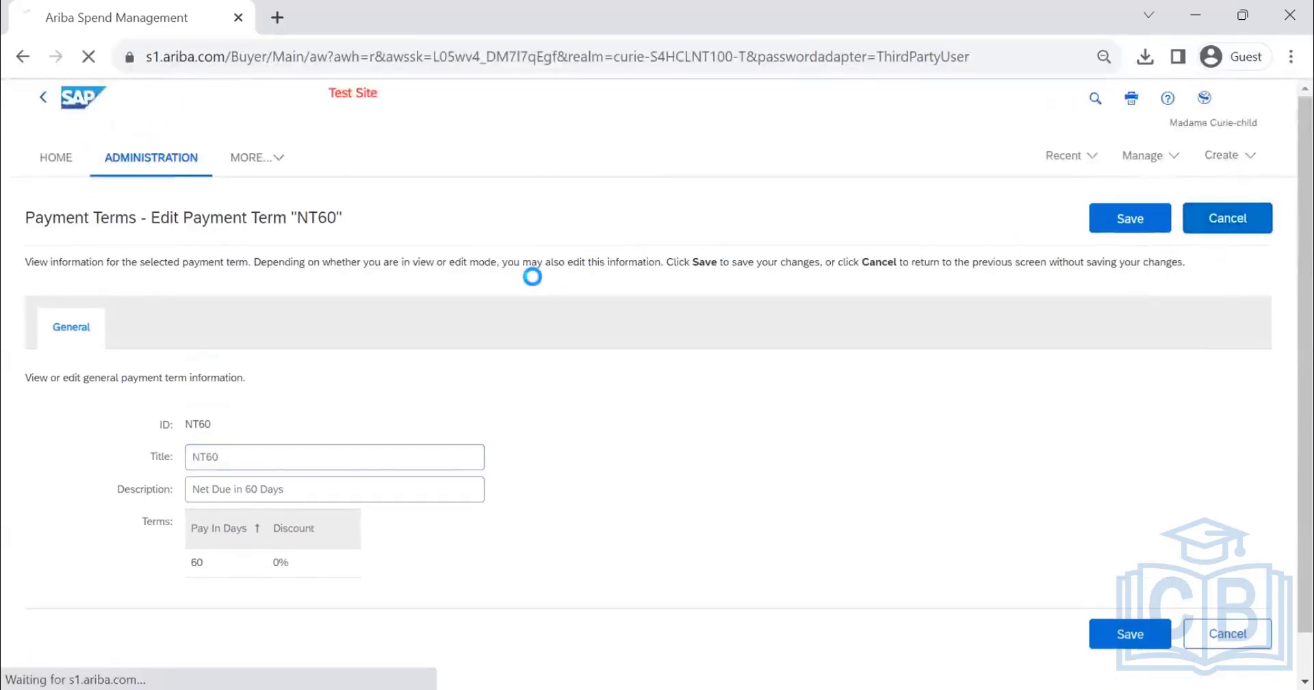
Search for payment terms with the Ad Hoc filter set to Yes
scroll(583, 287, down, 1)
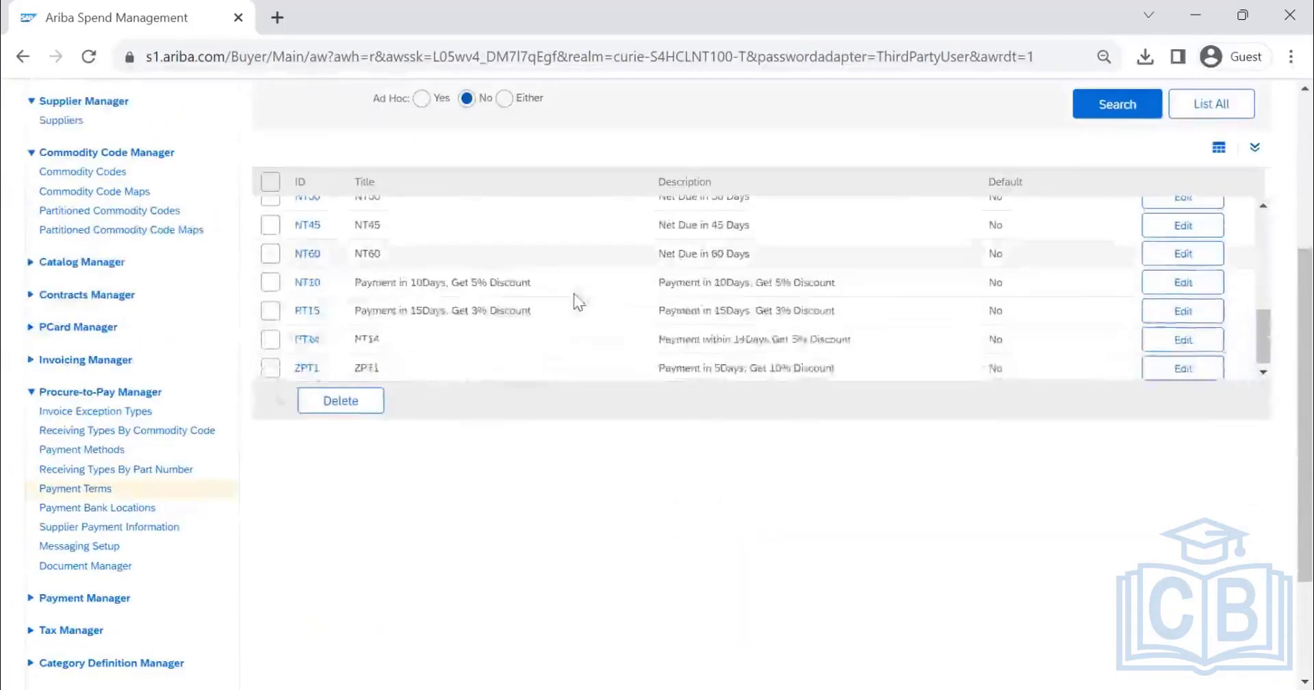
scroll(636, 229, up, 5)
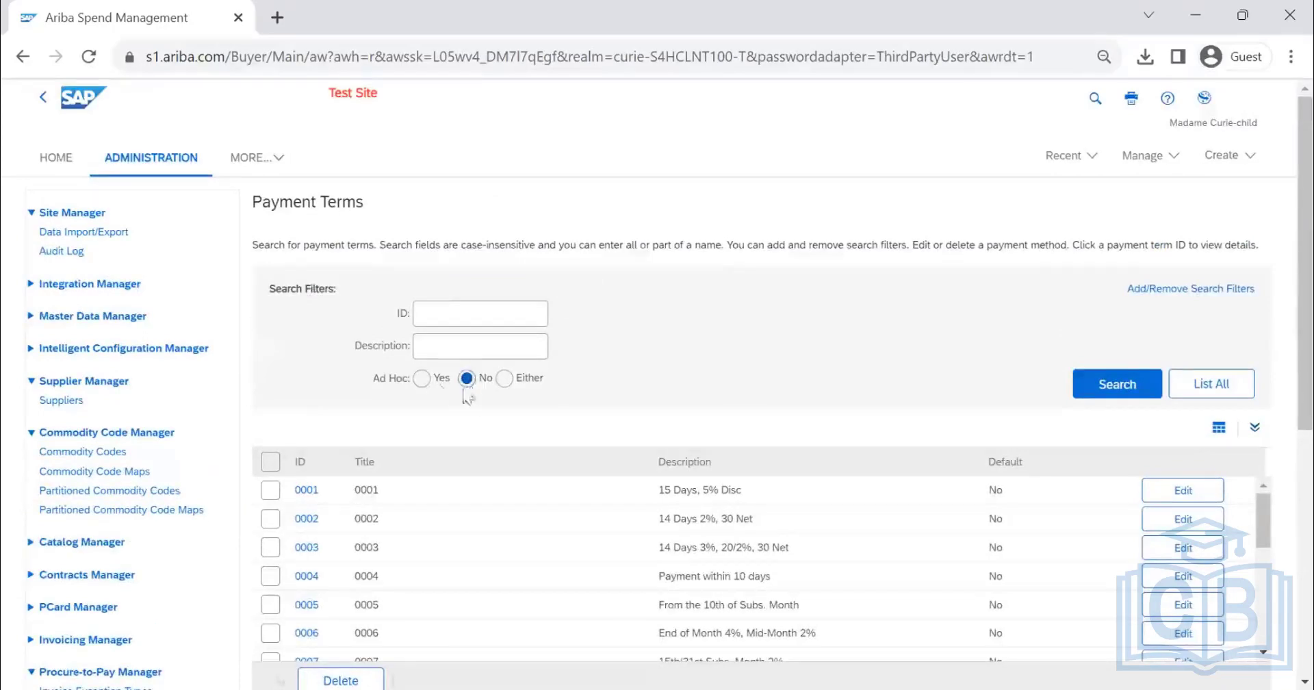
click(424, 381)
click(1126, 389)
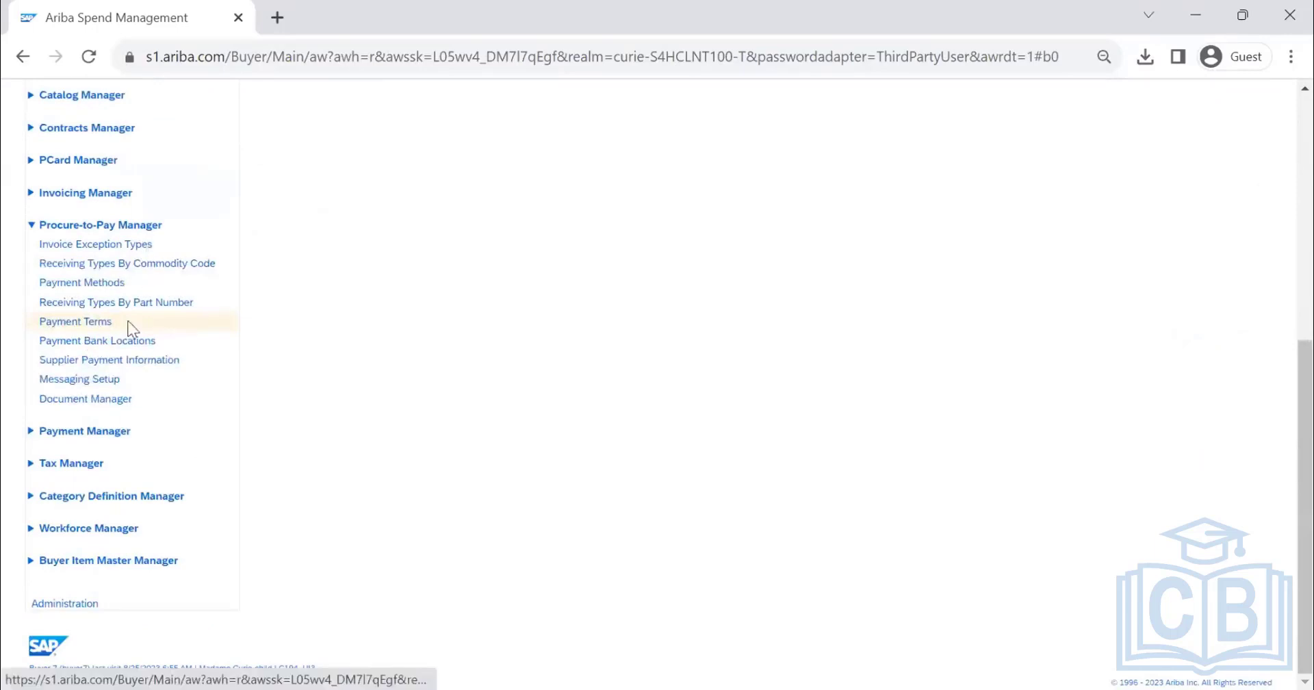
Go through Supplier Payment Information to the Messaging Setup page and expand its full description
scroll(117, 349, up, 1)
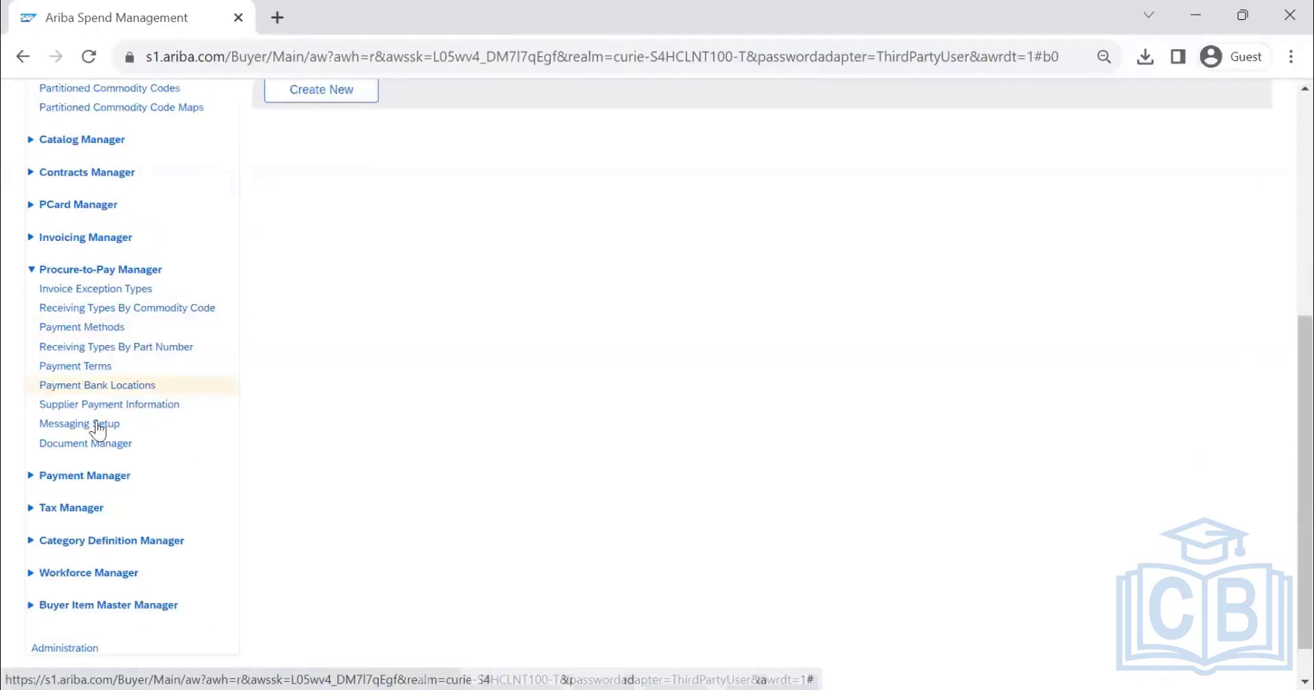
click(130, 409)
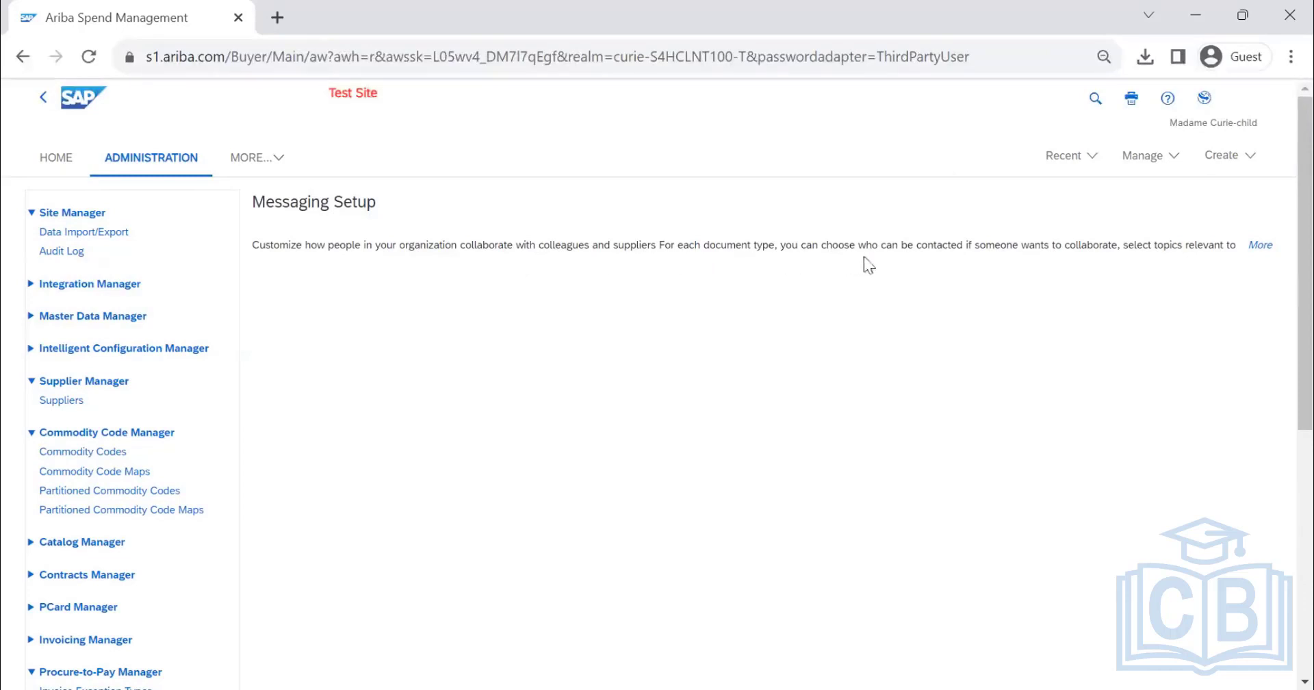
click(1270, 246)
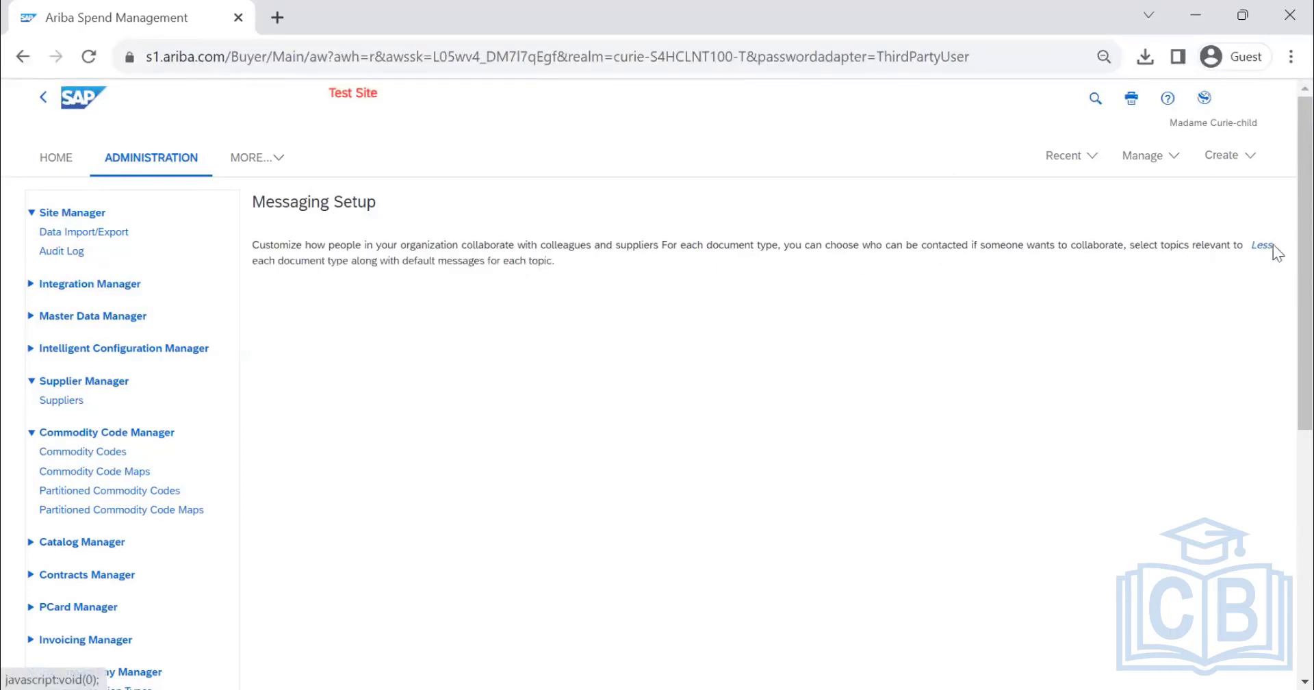
Open the Document Manager page and show the actions available for the Notes document
scroll(616, 318, down, 3)
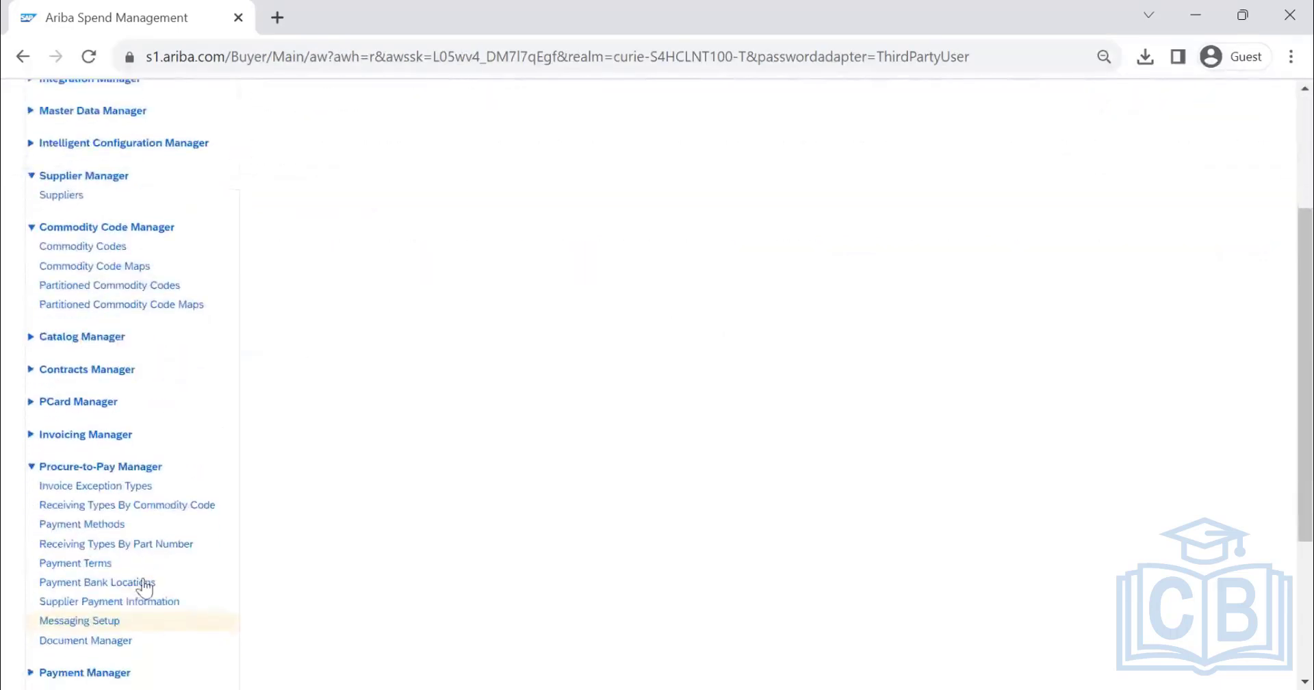
click(102, 640)
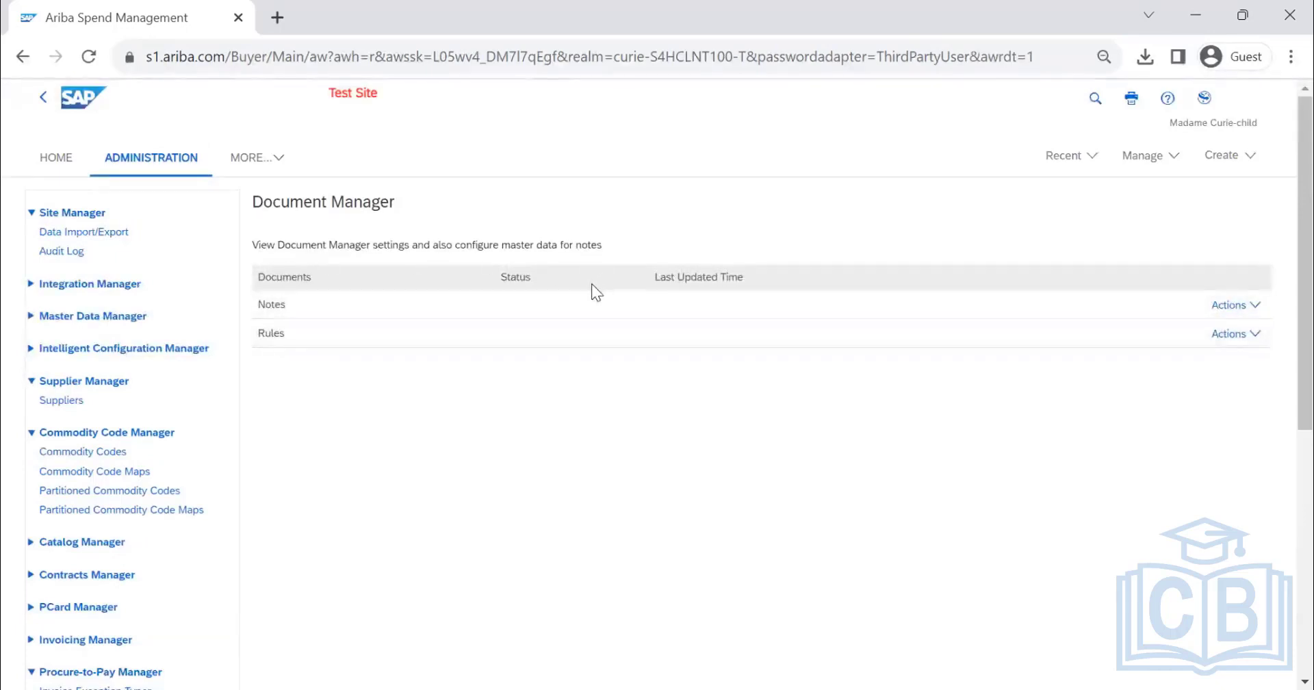
click(1252, 307)
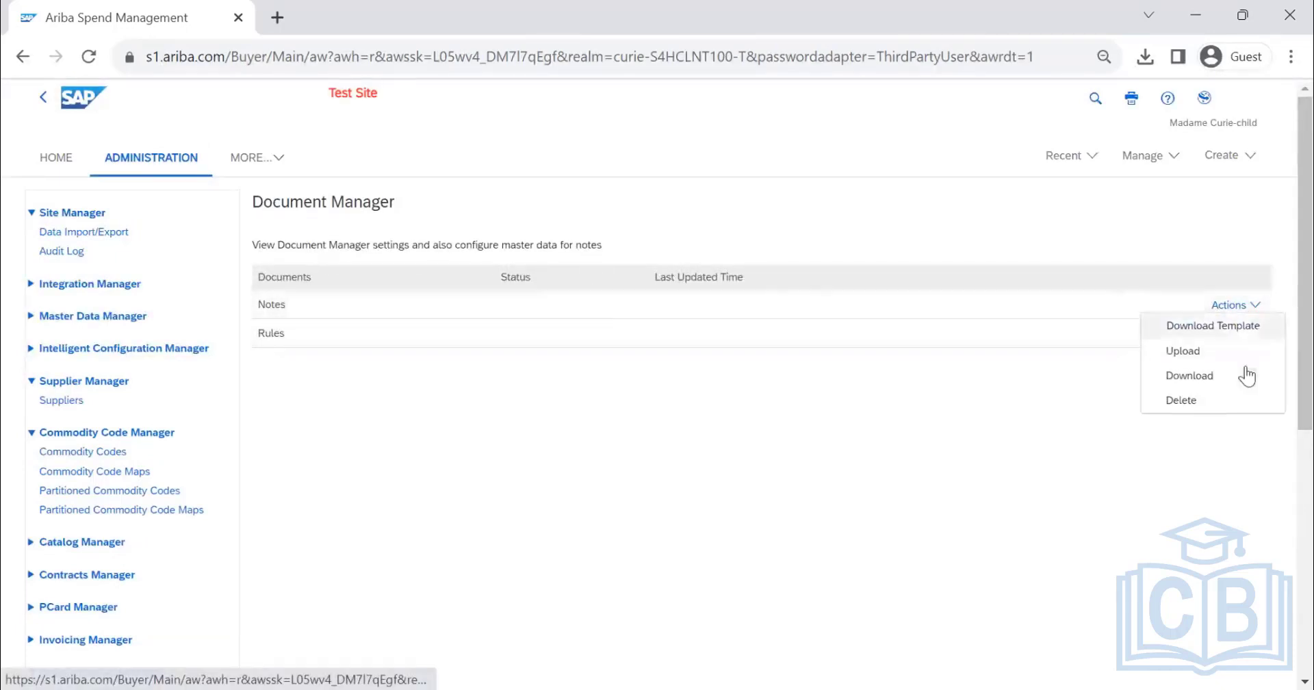
Leave the Notes document's actions and go to the Data Import/Export page of Site Manager
click(795, 439)
scroll(367, 349, down, 5)
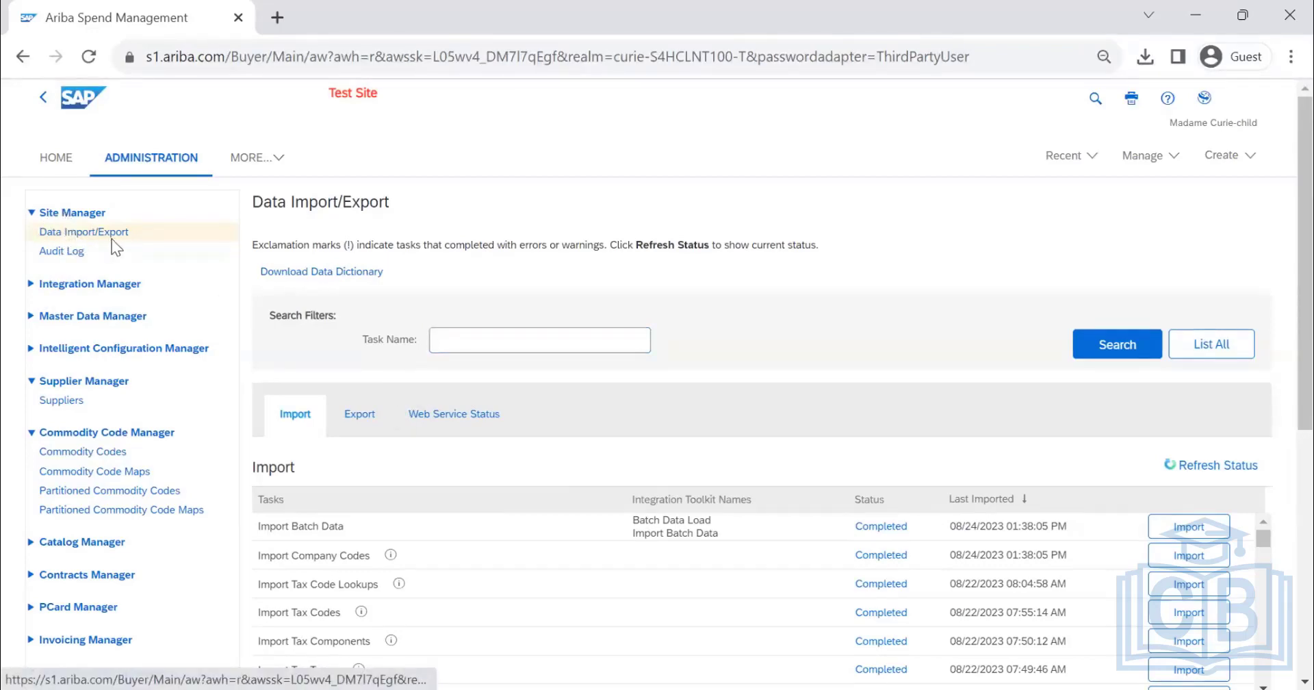
drag(120, 216, 12, 217)
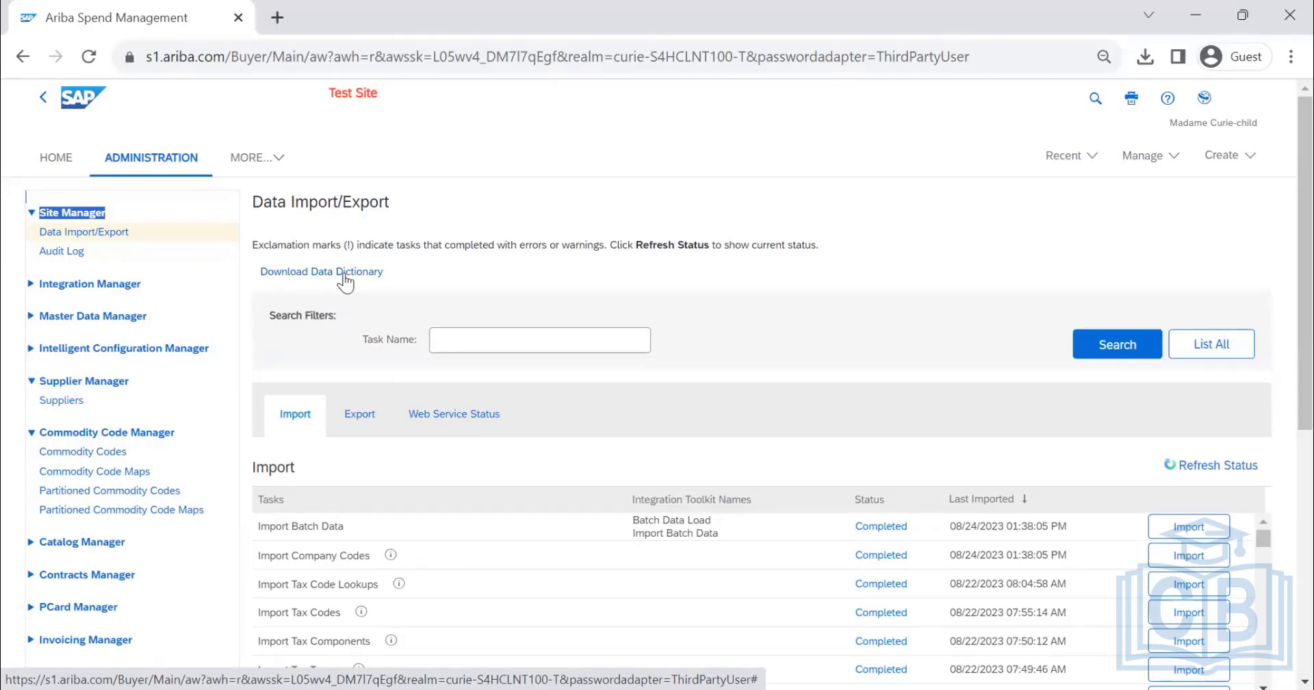
Download the data dictionary, save it in Downloads as DataDictionary (4), and open the file in Excel
click(345, 280)
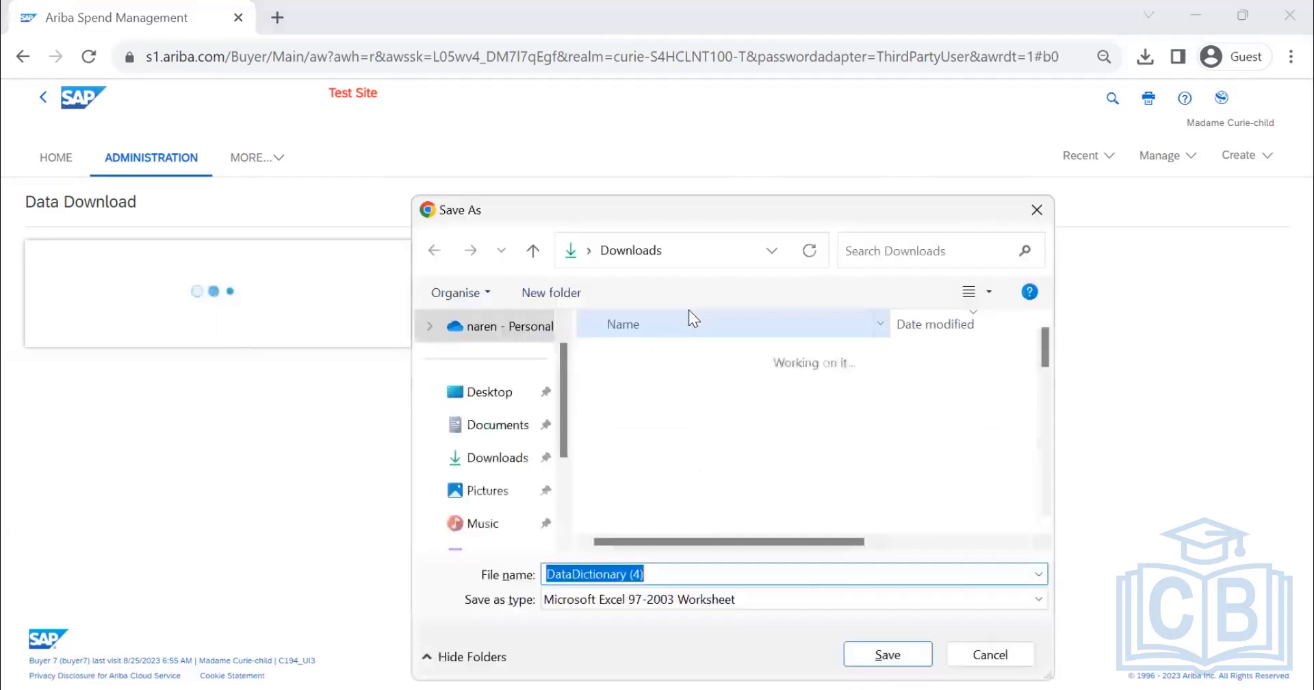
click(877, 657)
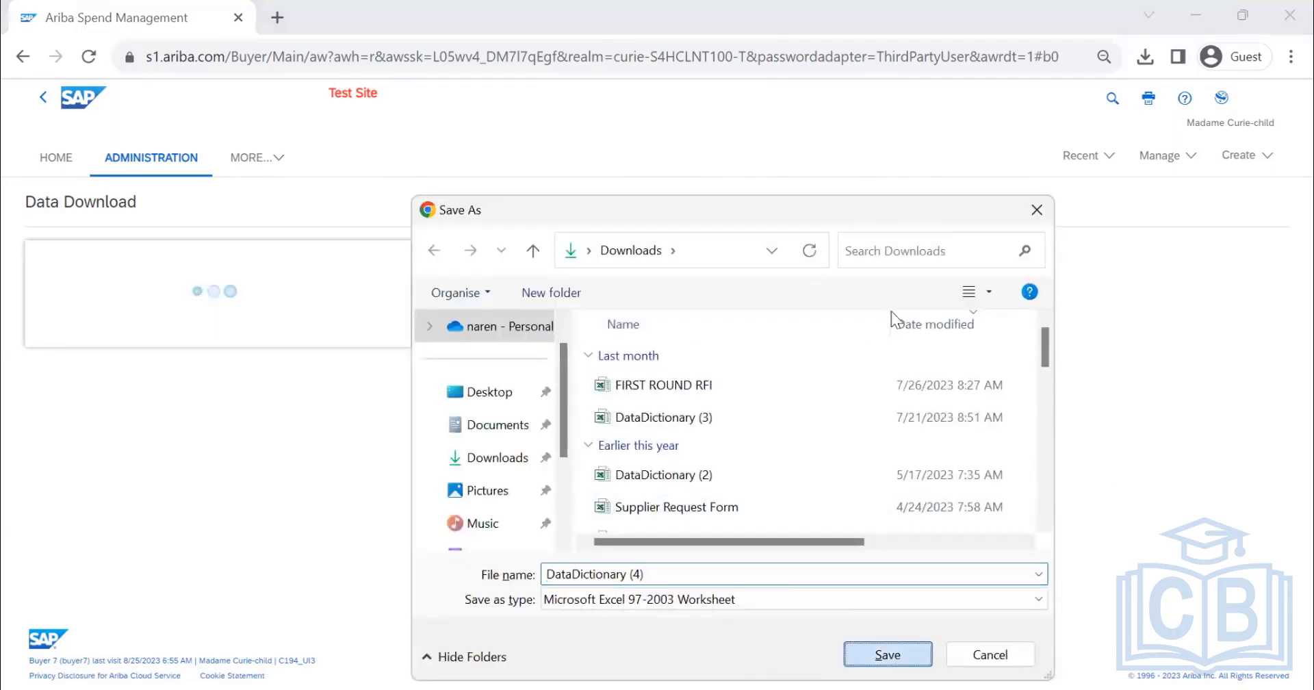
click(1099, 164)
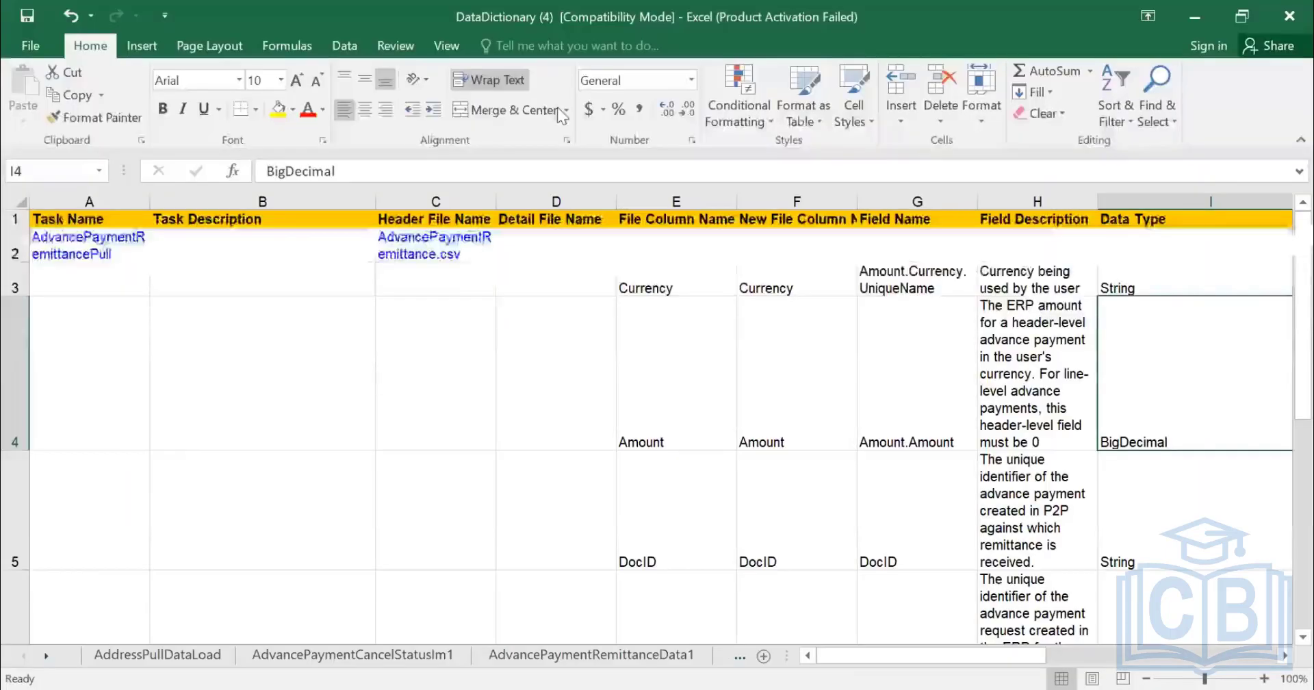
Bring up the workbook's full sheet list and activate the Indexes sheet at its end
click(45, 658)
click(235, 490)
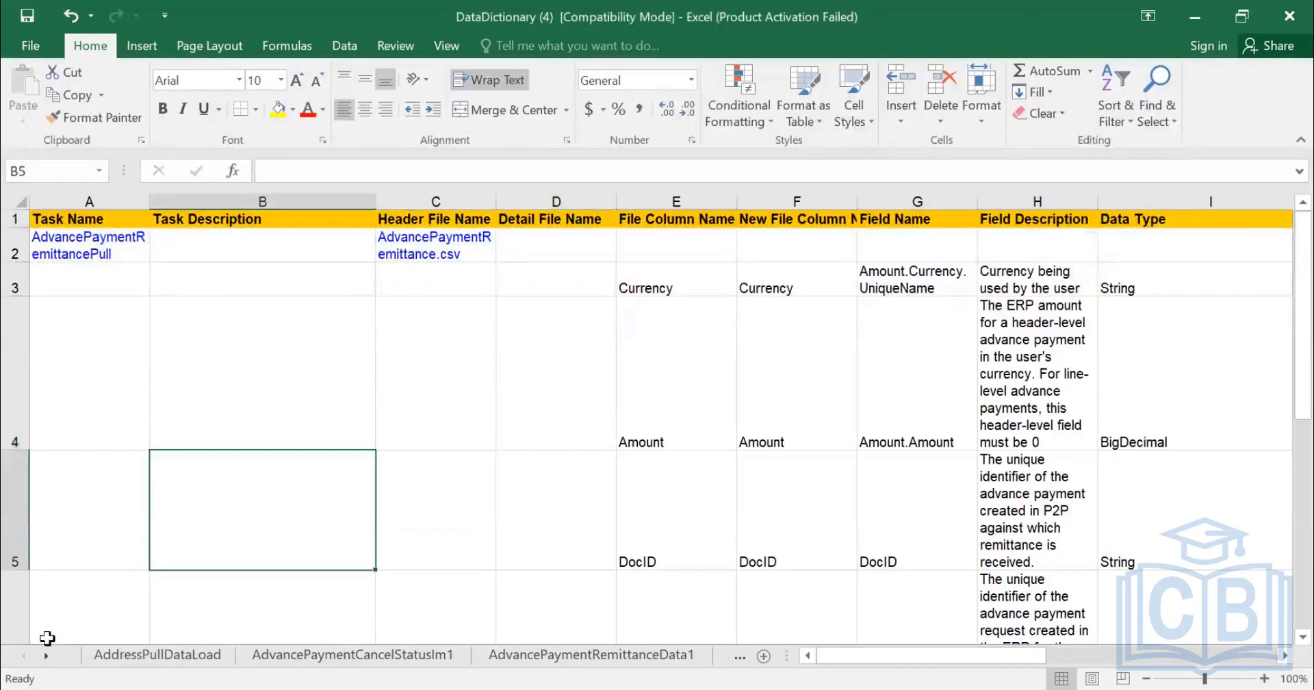
right_click(32, 658)
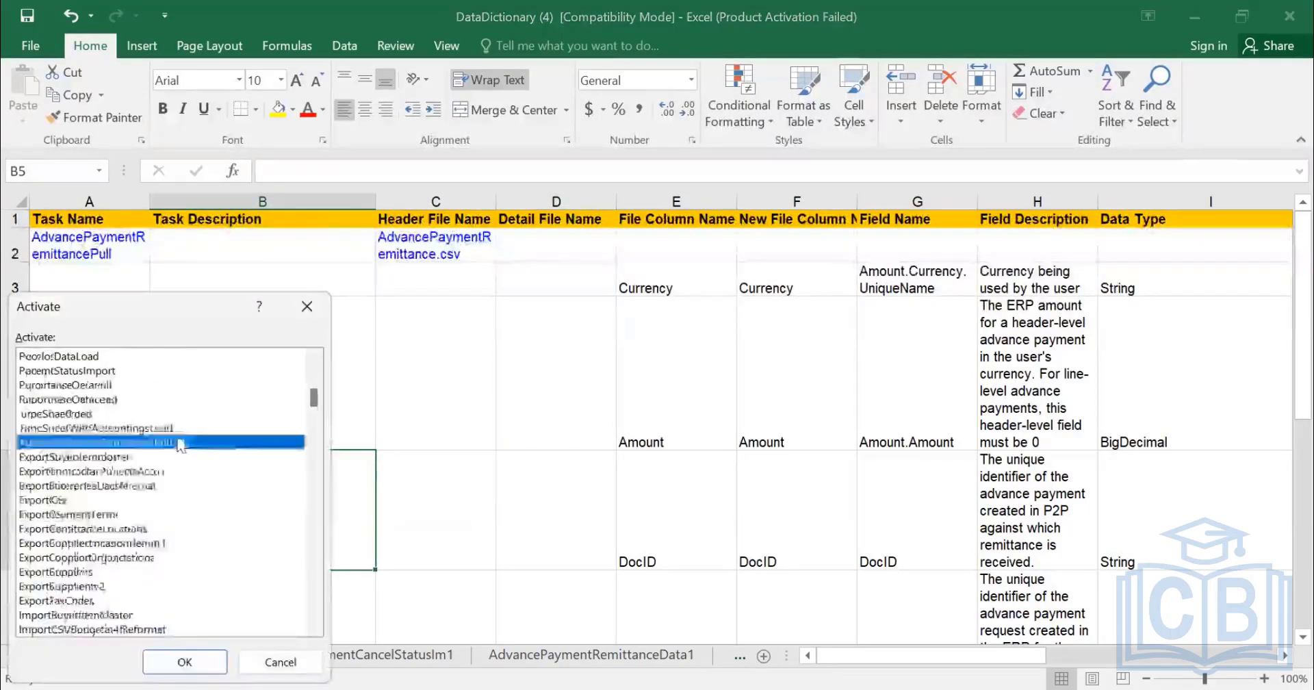
scroll(183, 452, up, 3)
scroll(183, 451, down, 10)
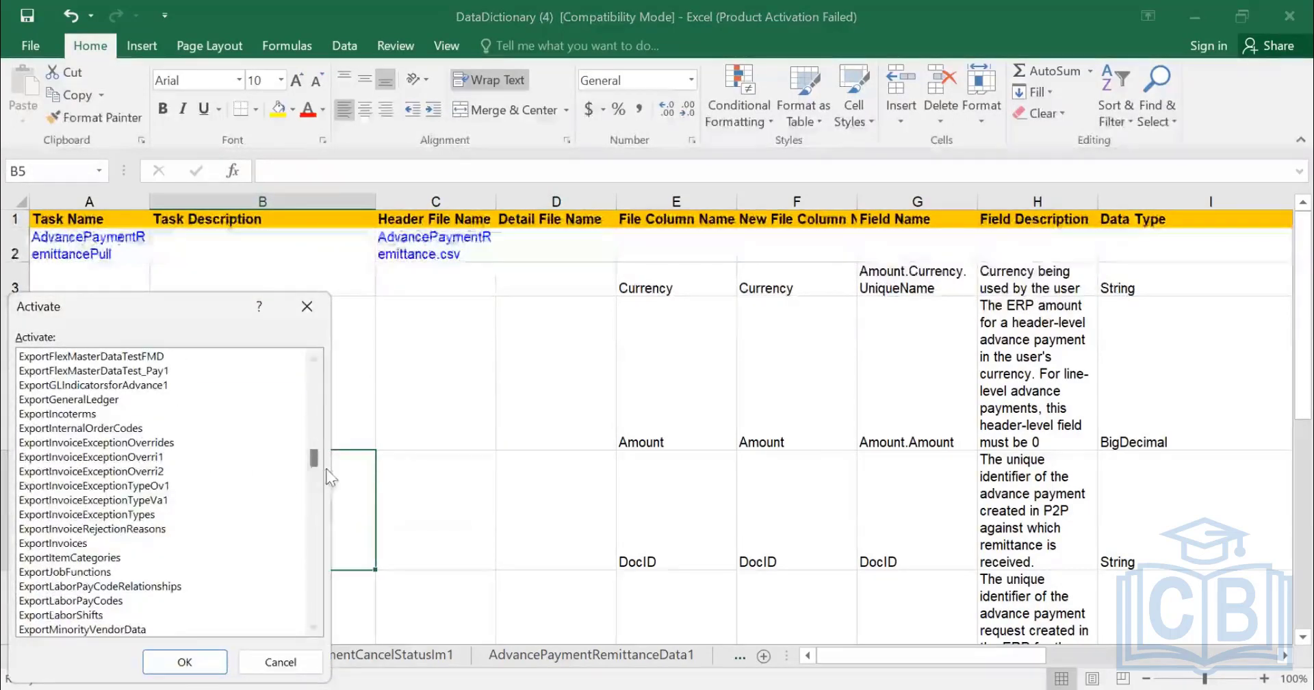
drag(314, 457, 317, 640)
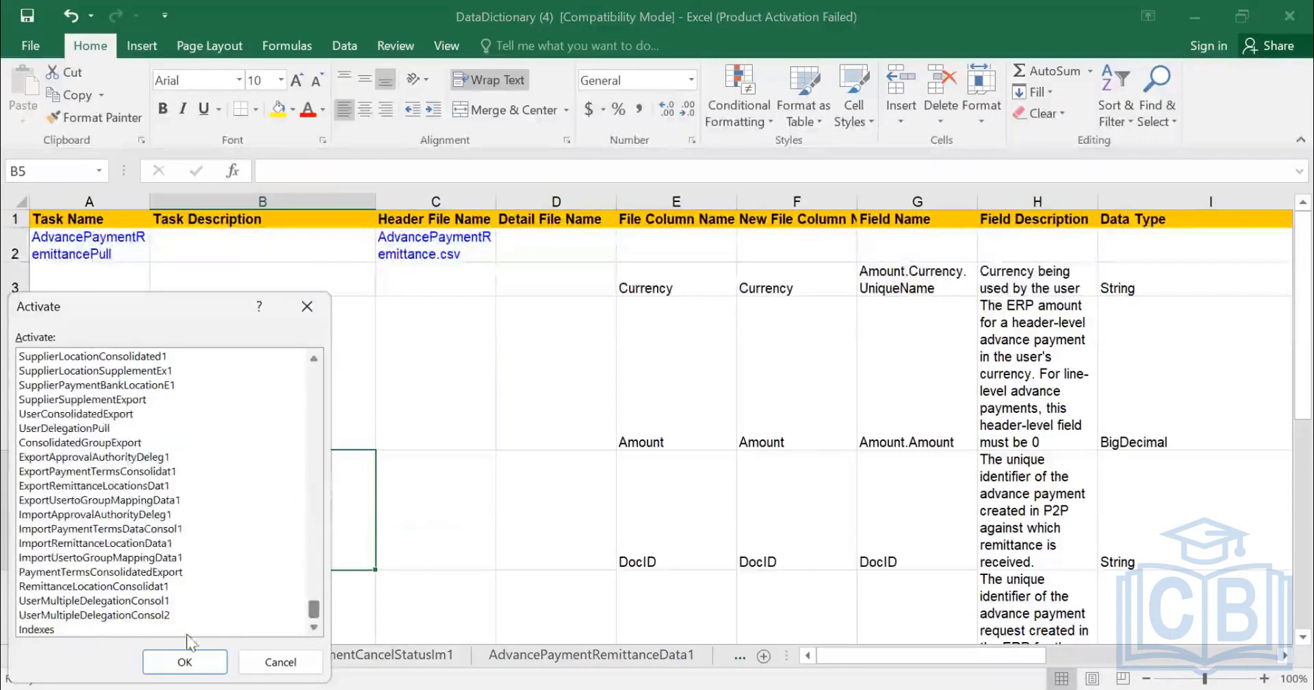
click(31, 630)
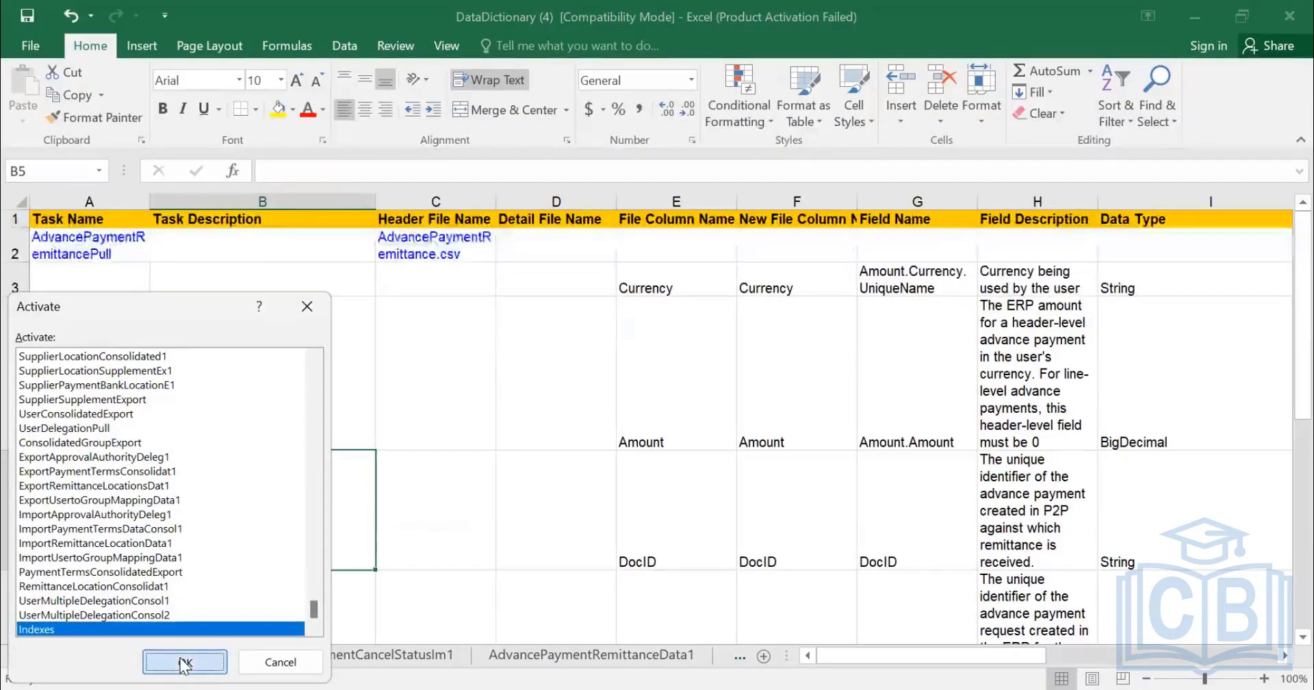
click(185, 663)
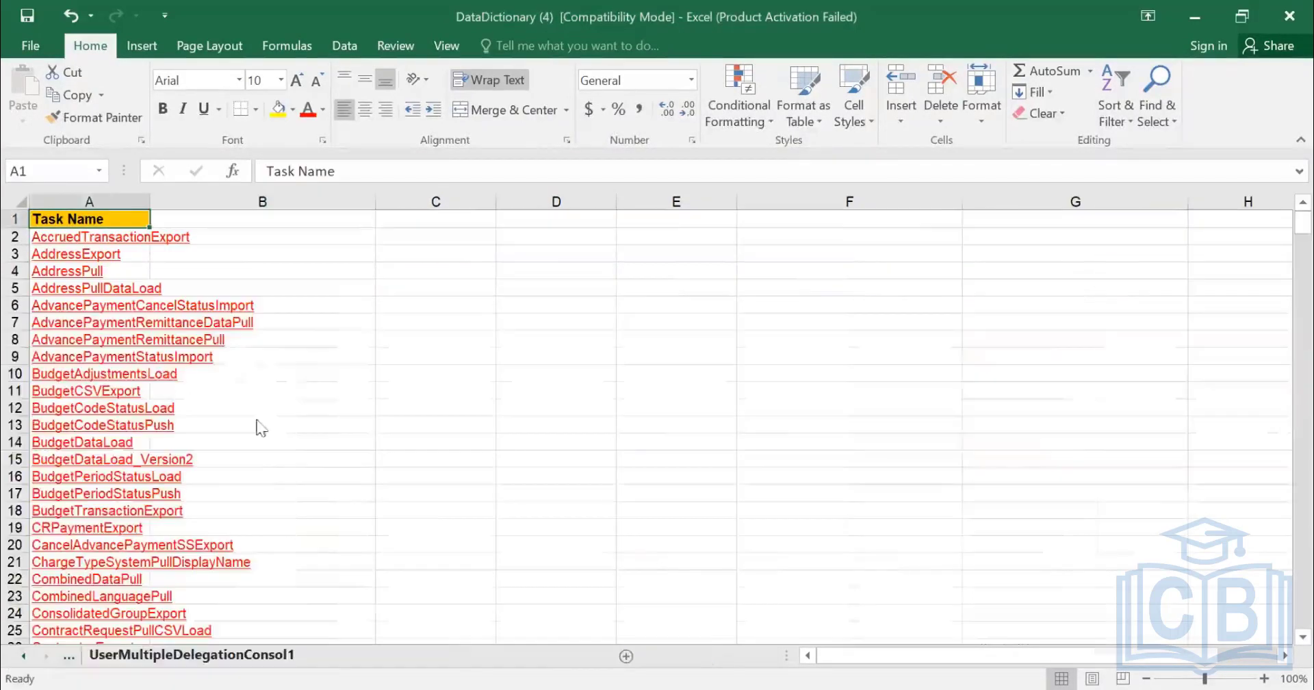
Widen column A of the Indexes sheet to fit its contents and look through the export and import task names
double_click(153, 201)
scroll(274, 342, down, 17)
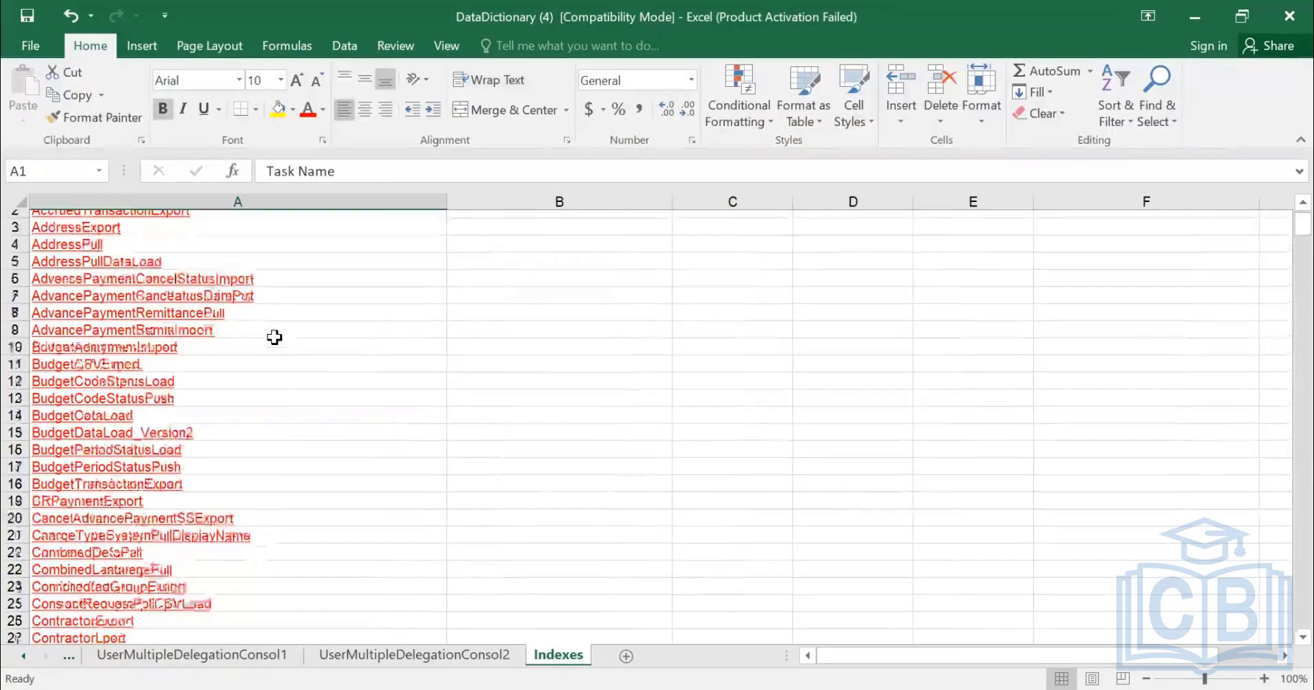
scroll(277, 363, down, 20)
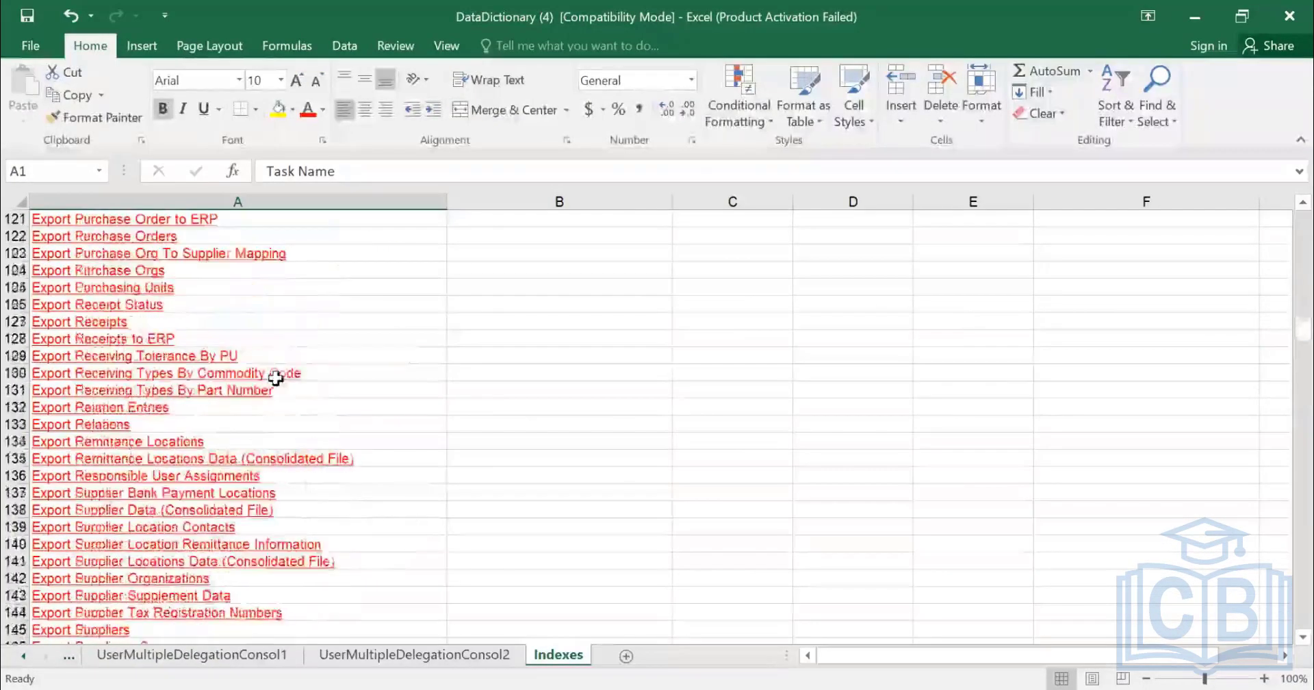
scroll(280, 390, down, 20)
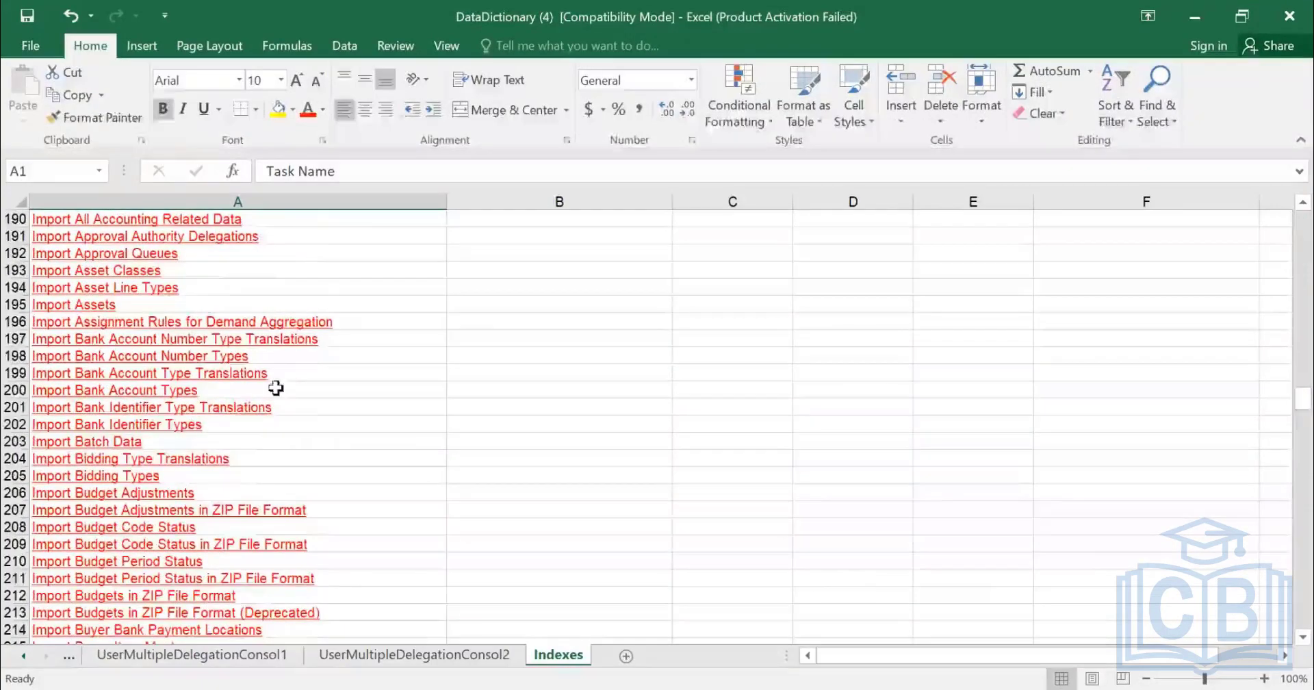
scroll(288, 388, down, 16)
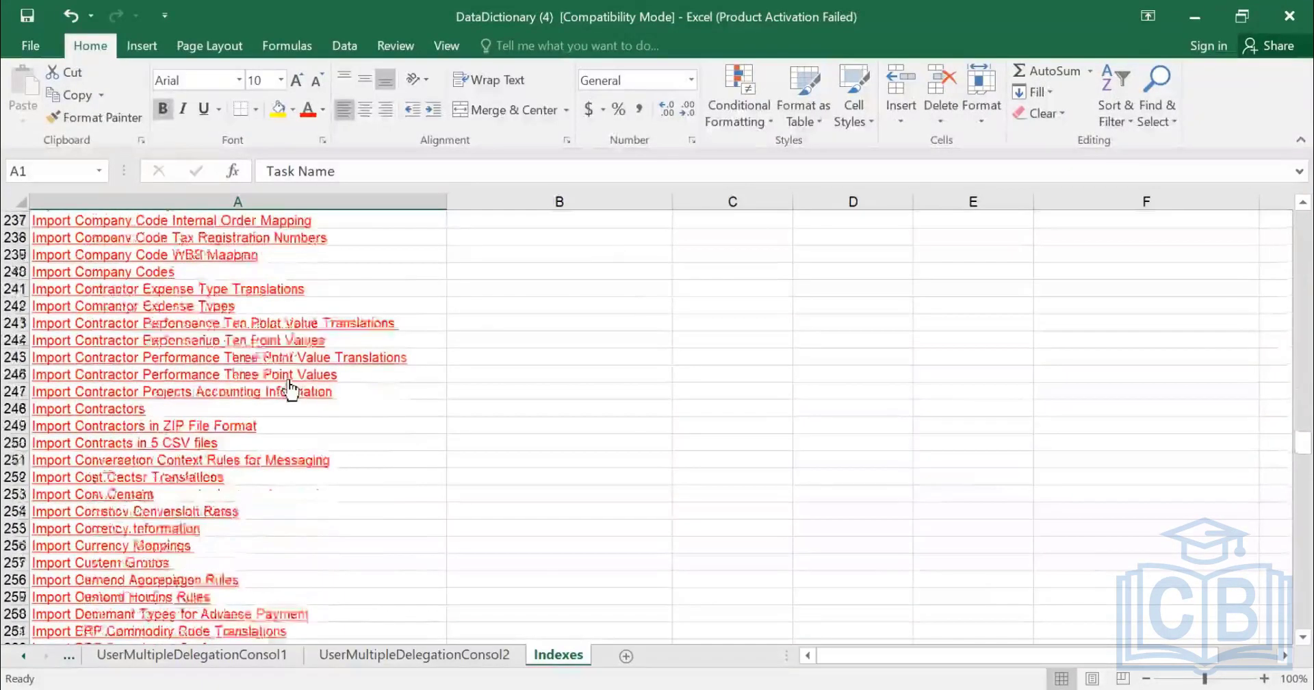
scroll(291, 390, down, 20)
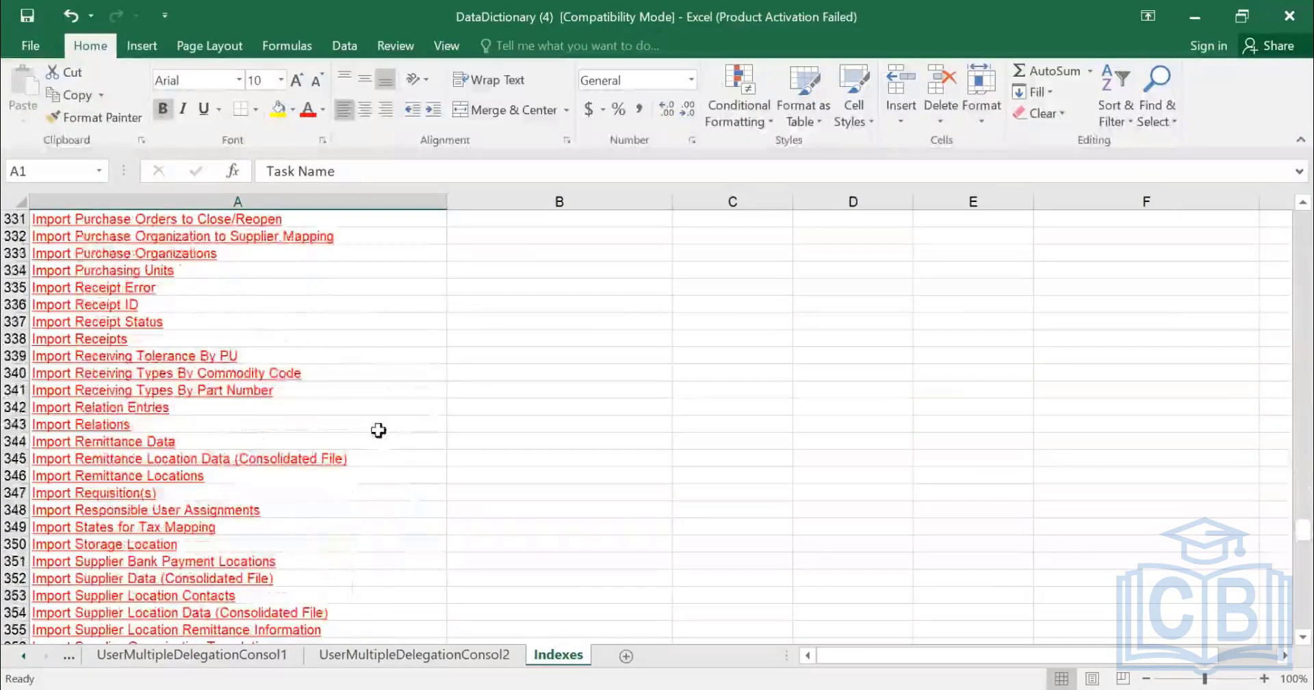
Search the task names for PAYME and go through the successive matches
key(ctrl+f)
text(PAYME)
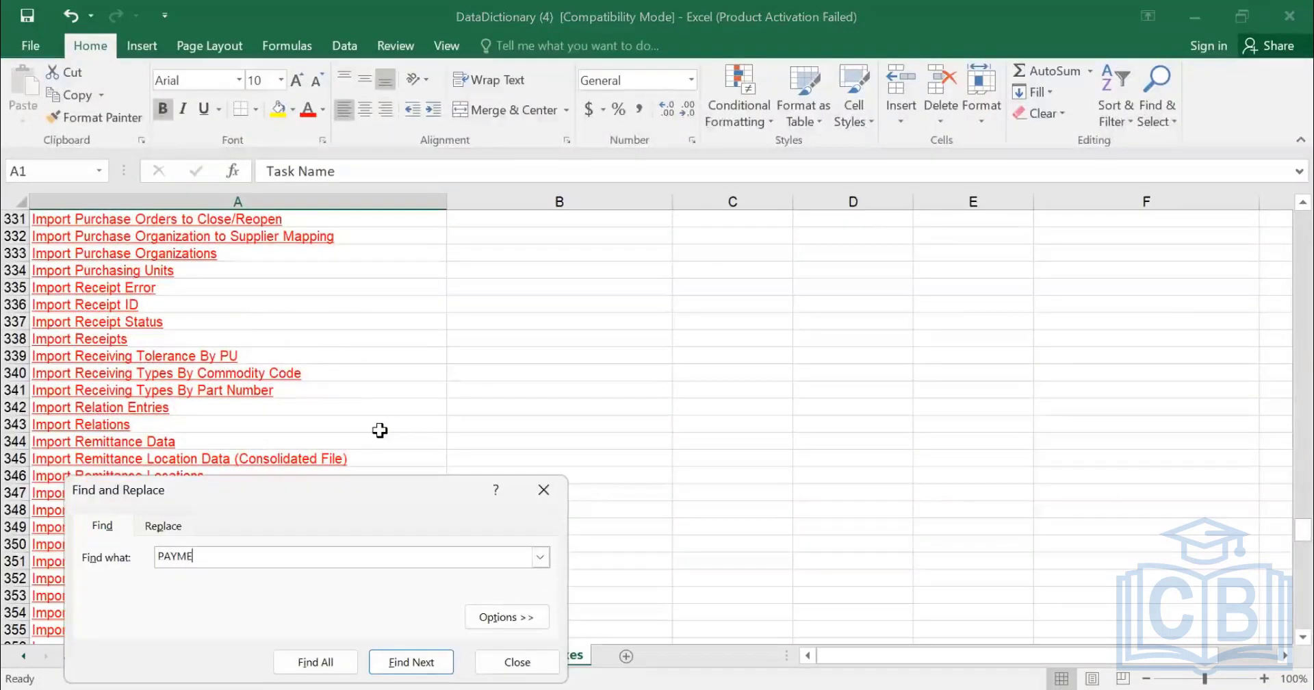
key(Return)
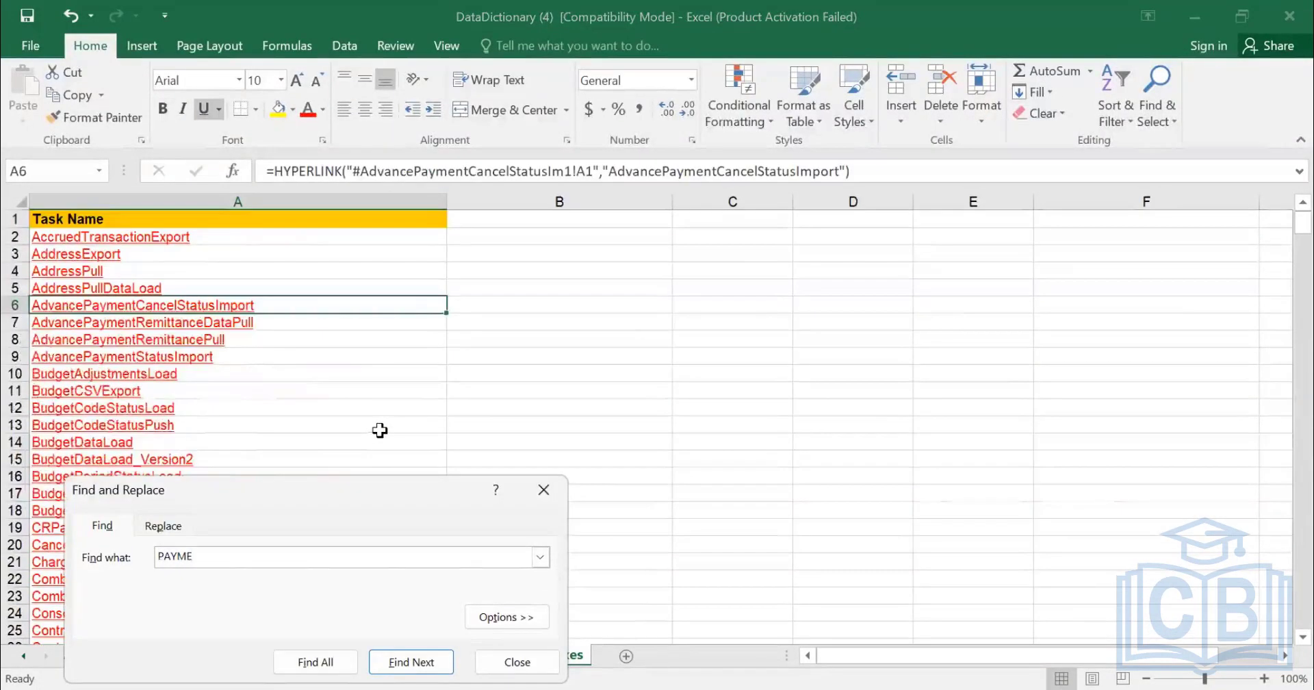
key(Return)
key(Return)
key(Return)
key(Return)
key(Return)
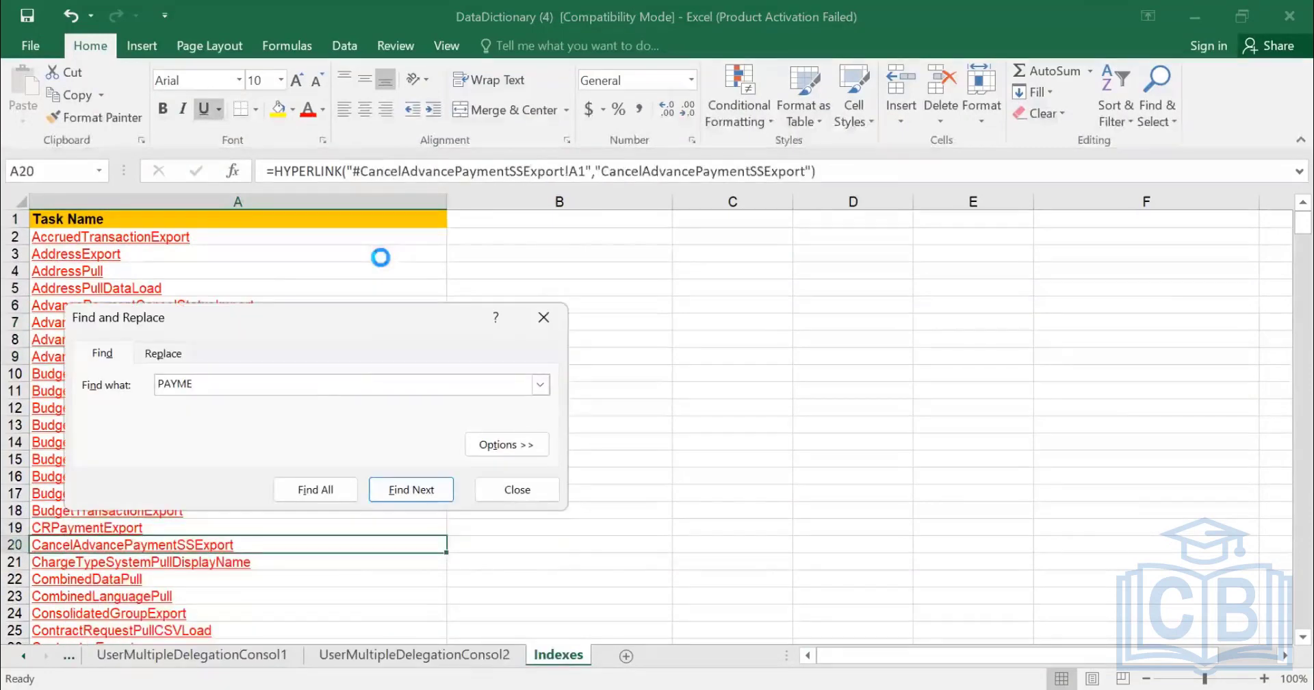
key(Return)
Narrow the search to PAYMENT TER and go on through the matches to the payment term import tasks
text(NT TER)
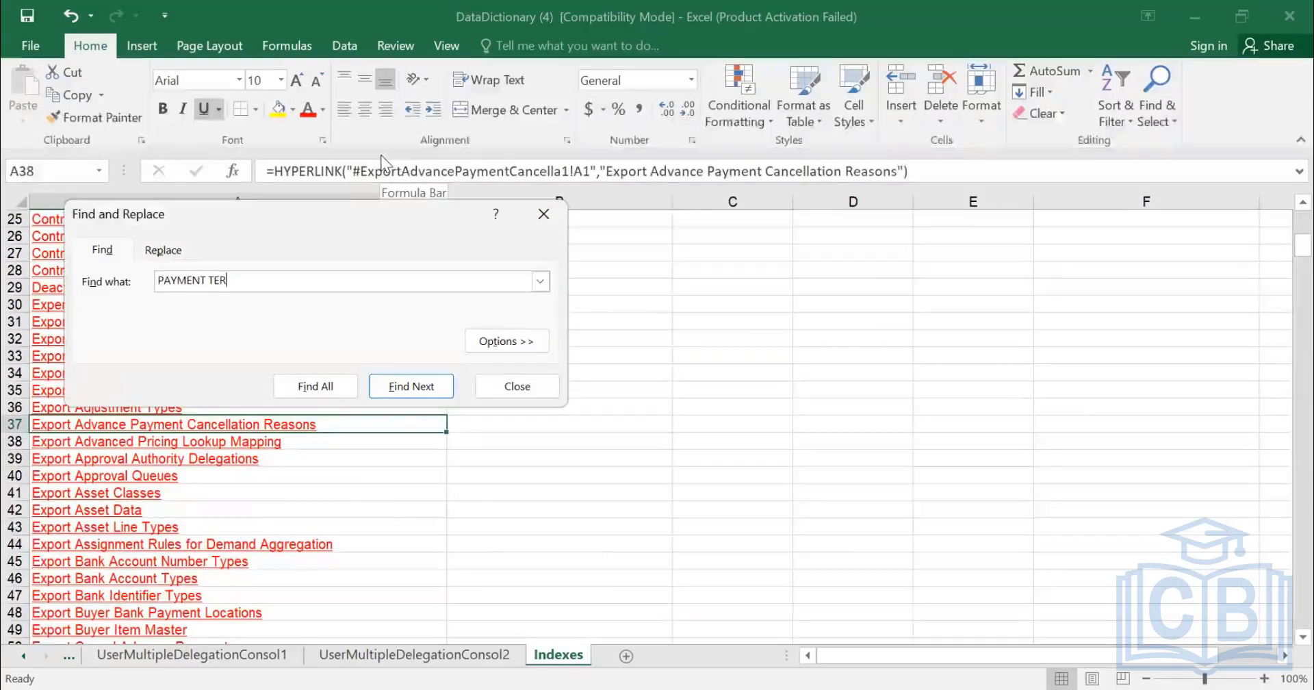
key(Return)
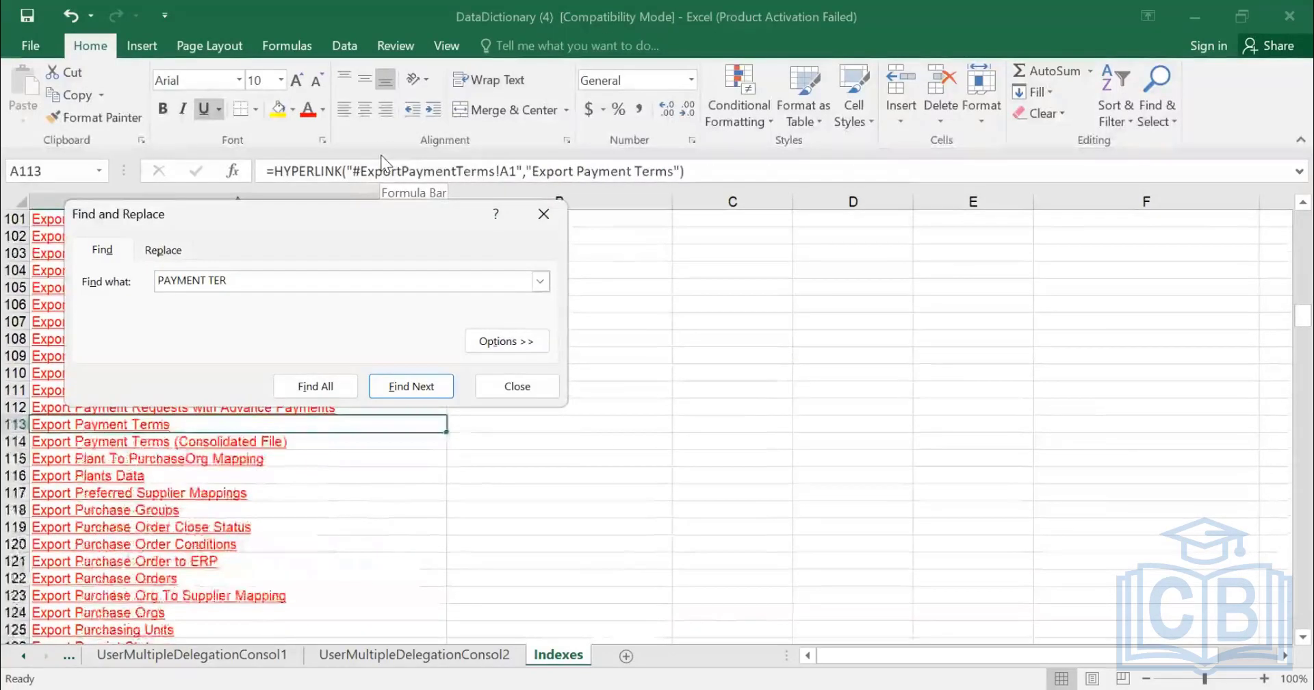
key(Return)
key(Return)
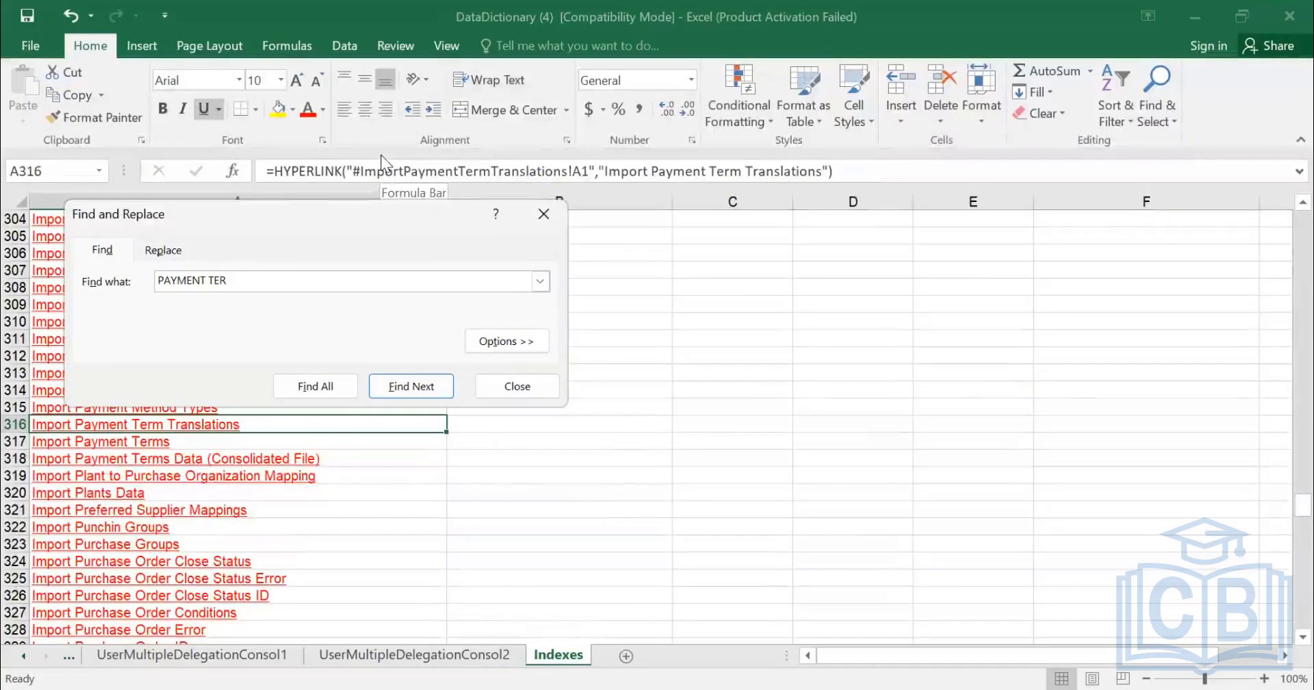
key(Escape)
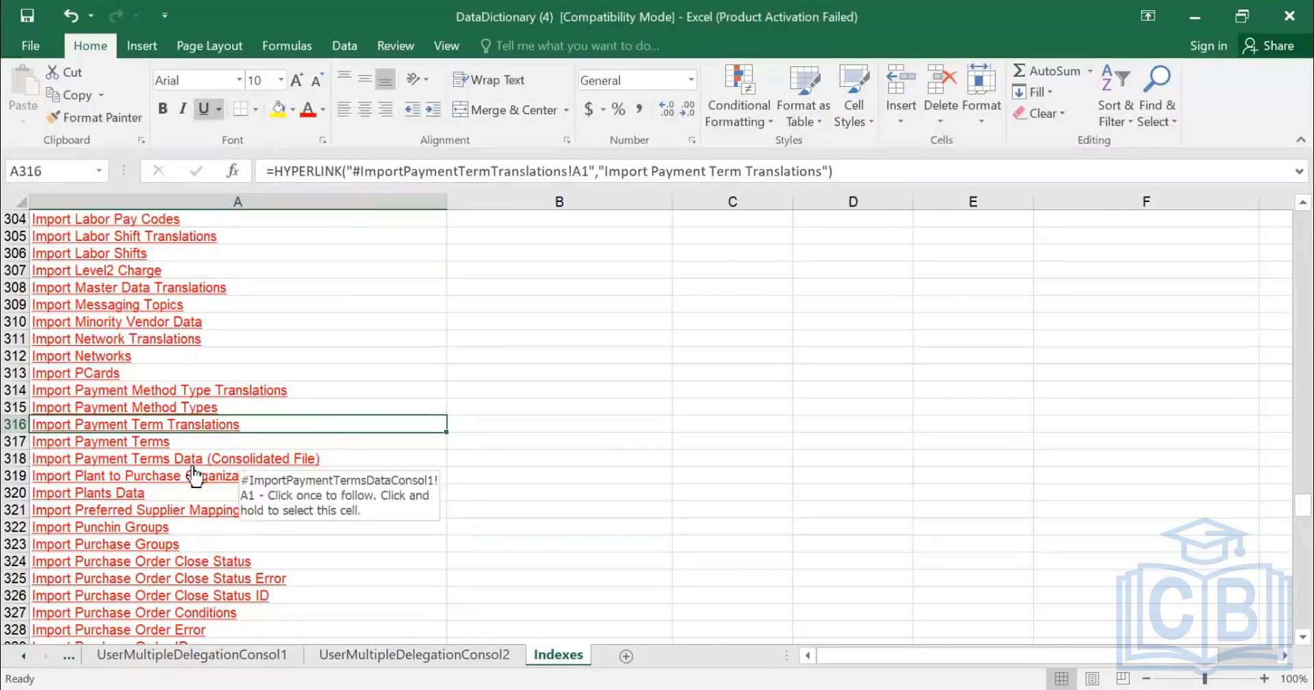
Follow the Import Payment Terms Data (Consolidated File) link and review its task name, task description and data file name
click(156, 468)
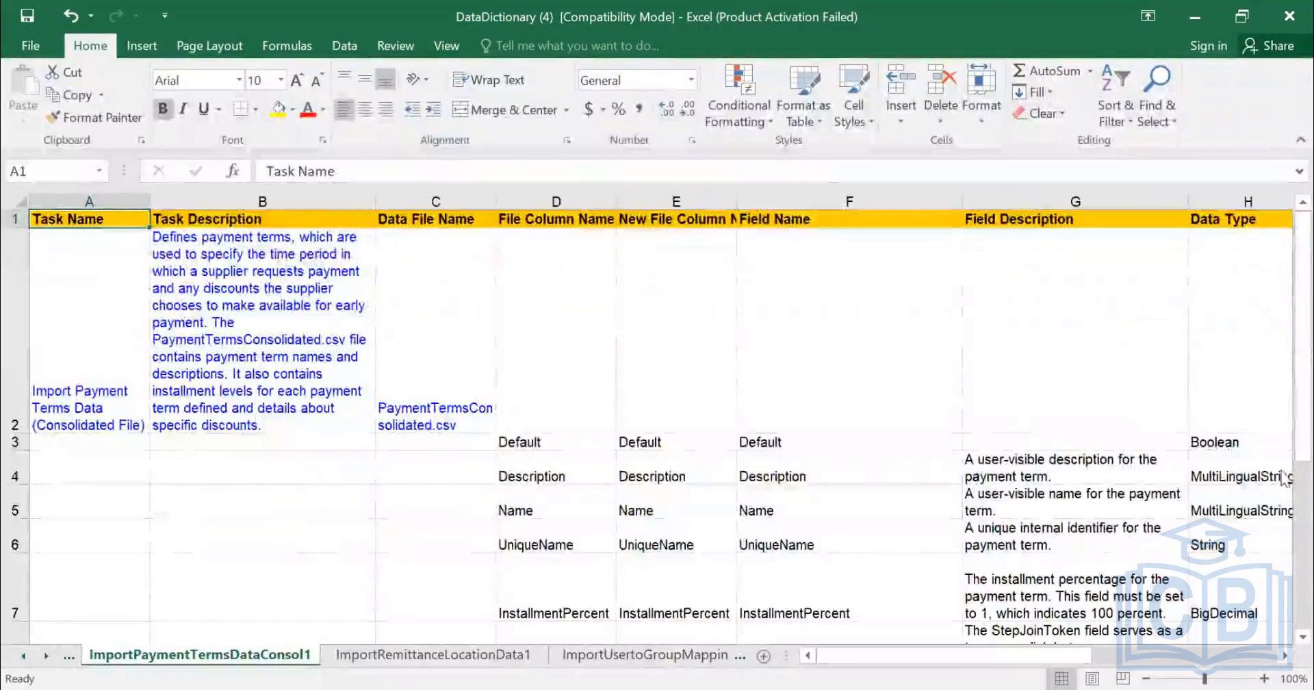
scroll(1282, 474, down, 3)
scroll(1282, 475, up, 3)
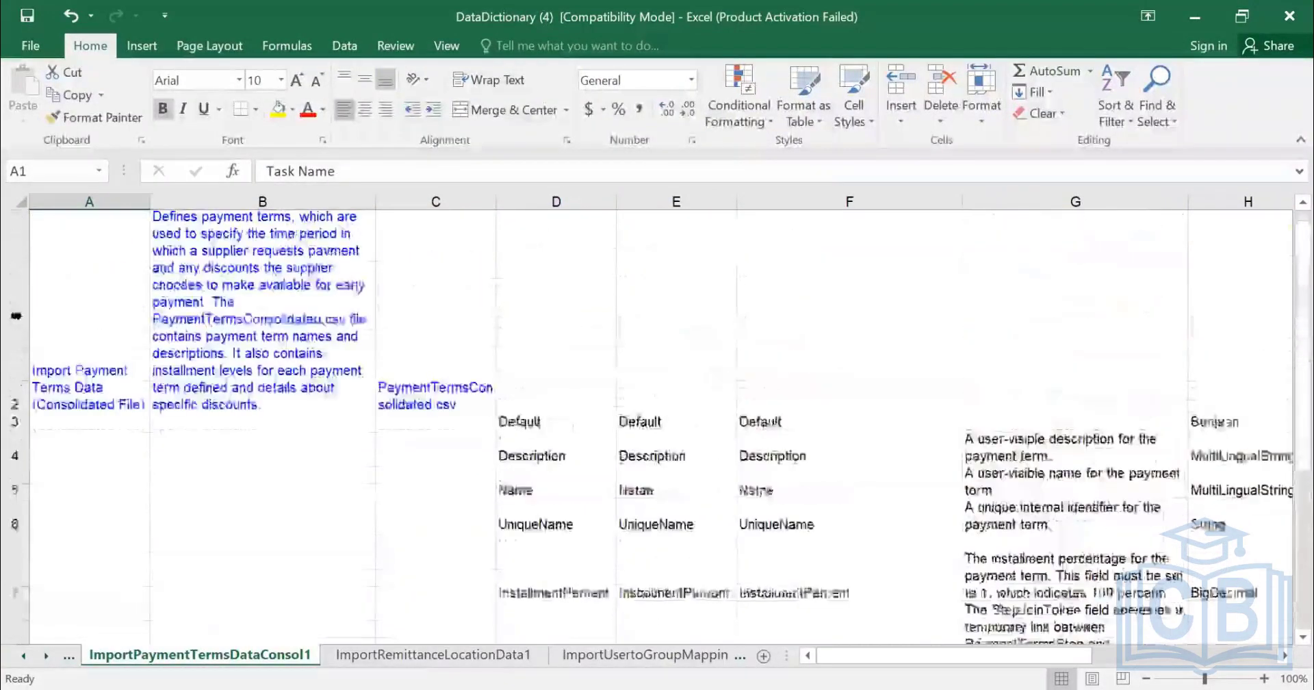
click(96, 384)
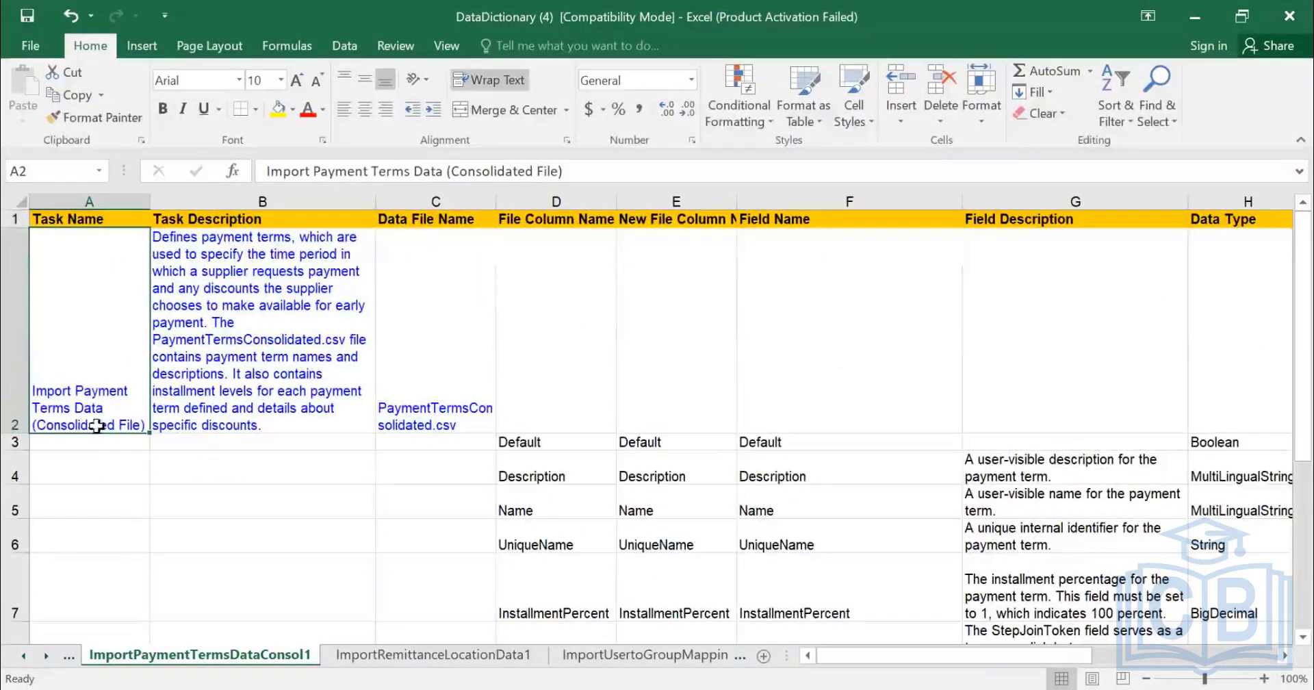
click(226, 312)
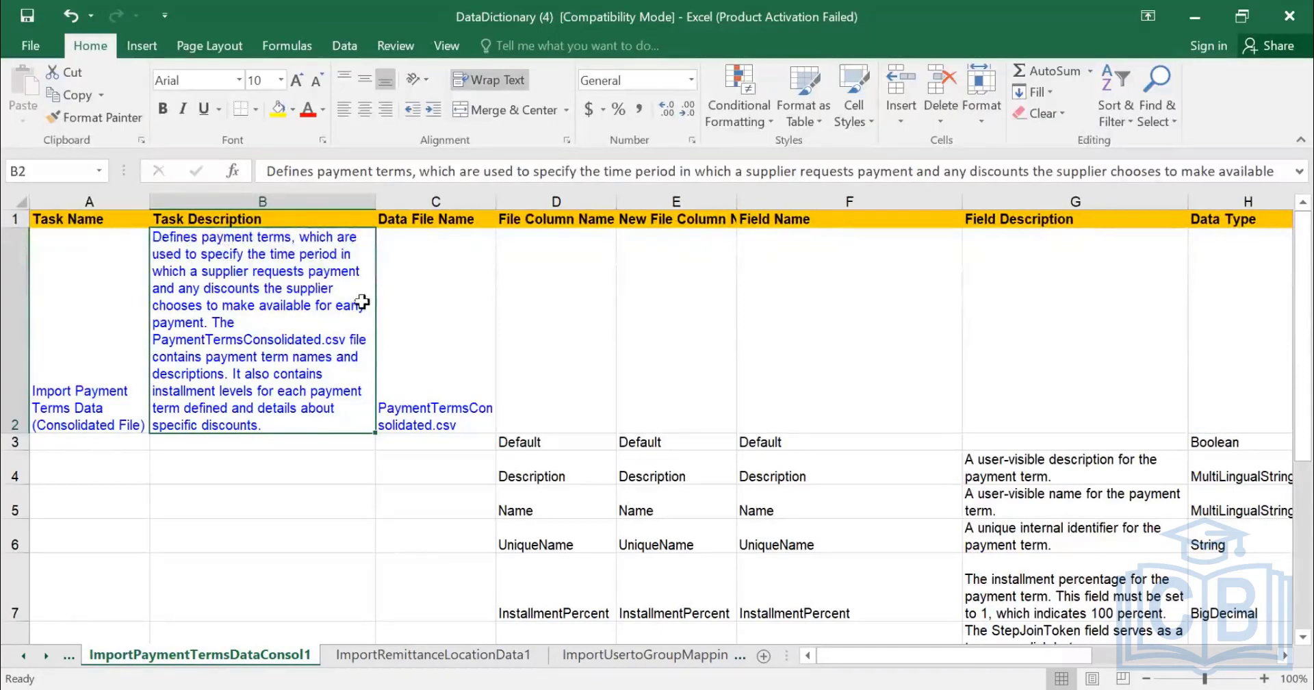
click(428, 308)
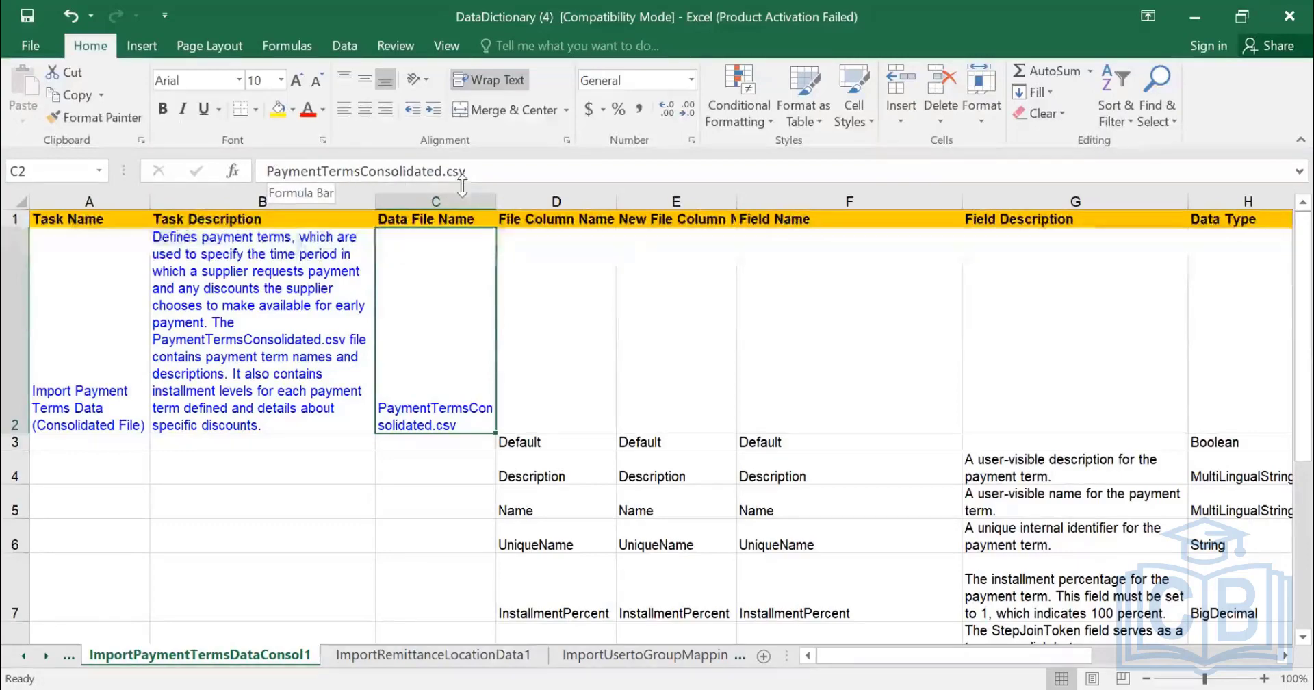
scroll(566, 278, down, 1)
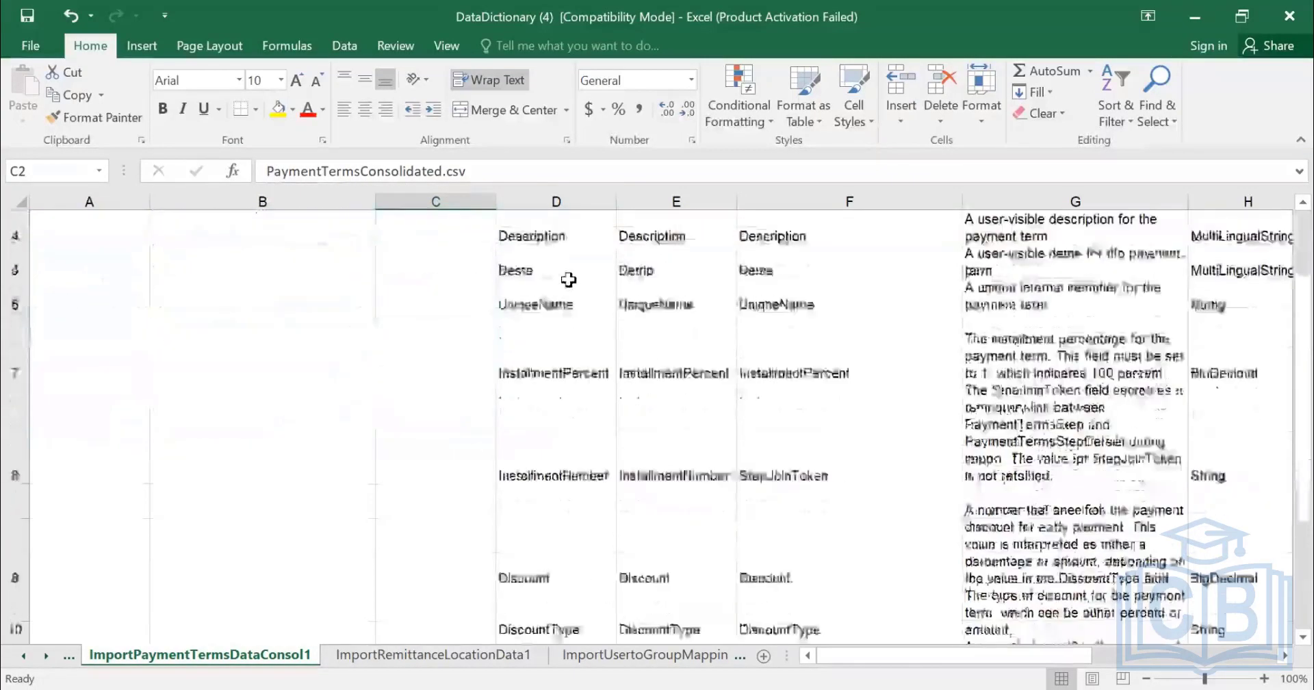
scroll(567, 279, up, 1)
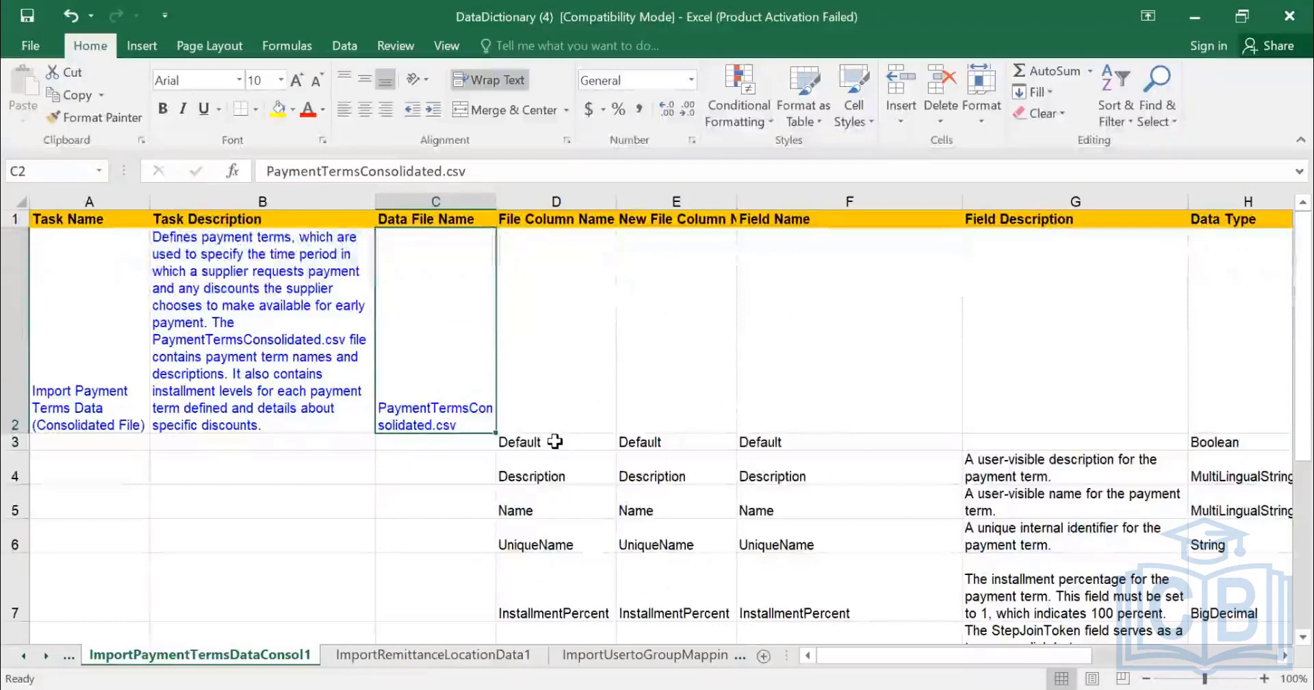
Examine the file column names for the payment terms import, from Default and Description through InstallmentNumber to PayInDays
click(555, 442)
click(570, 476)
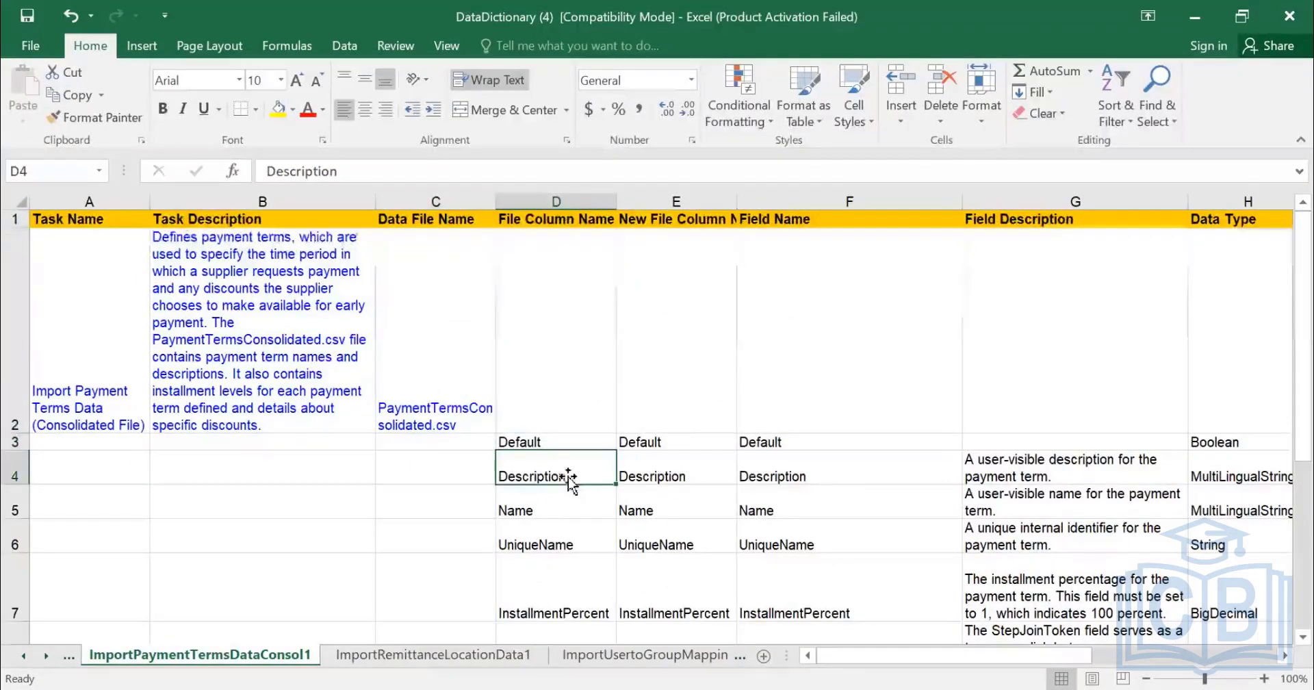
click(557, 509)
click(559, 559)
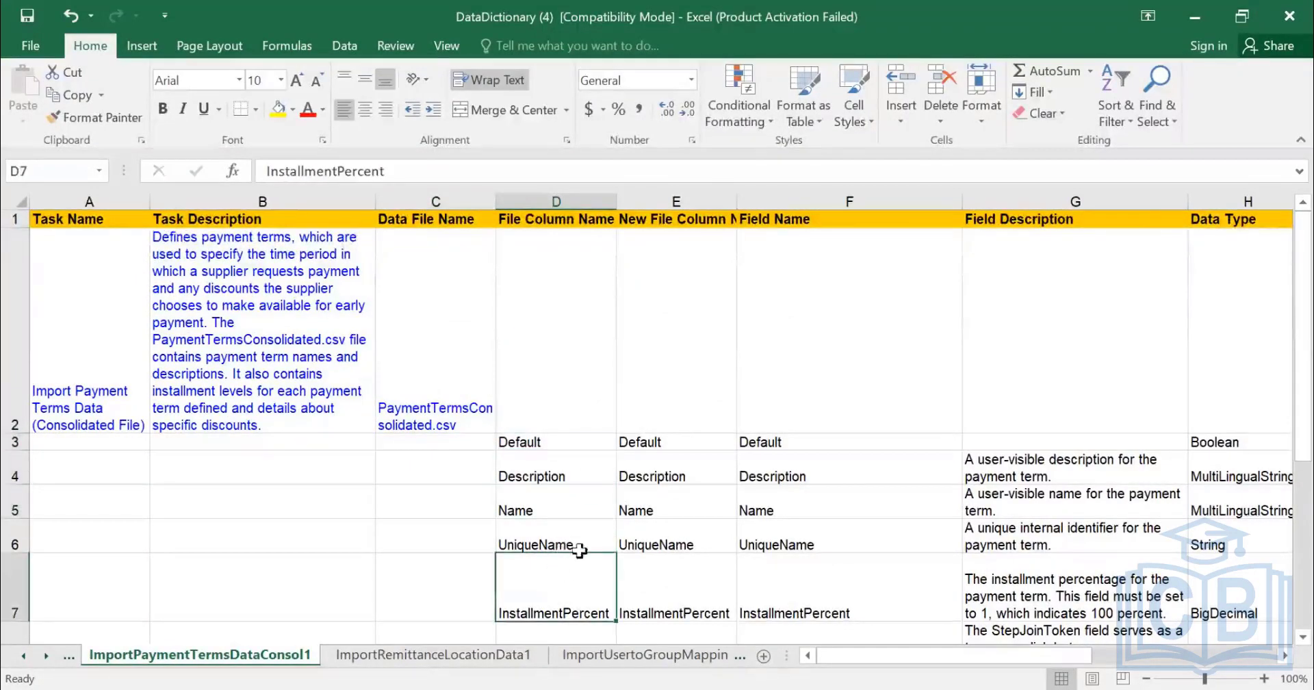
scroll(585, 544, down, 1)
key(Down)
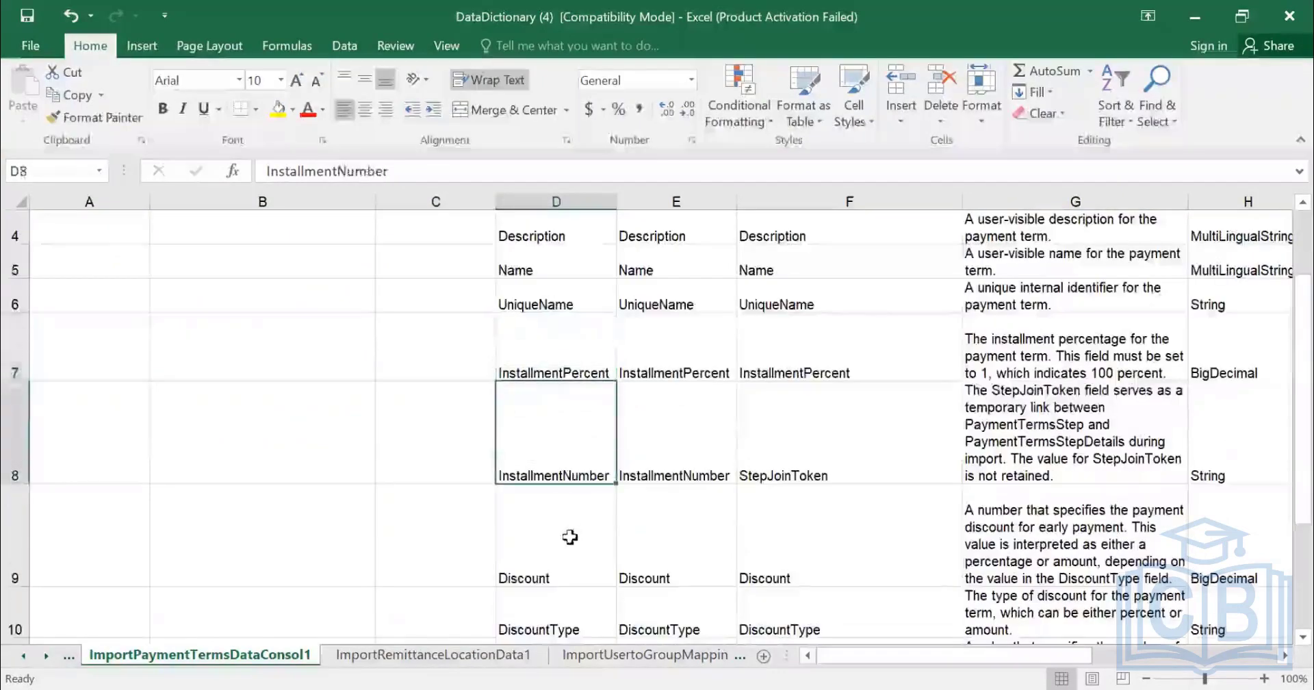
scroll(572, 535, down, 2)
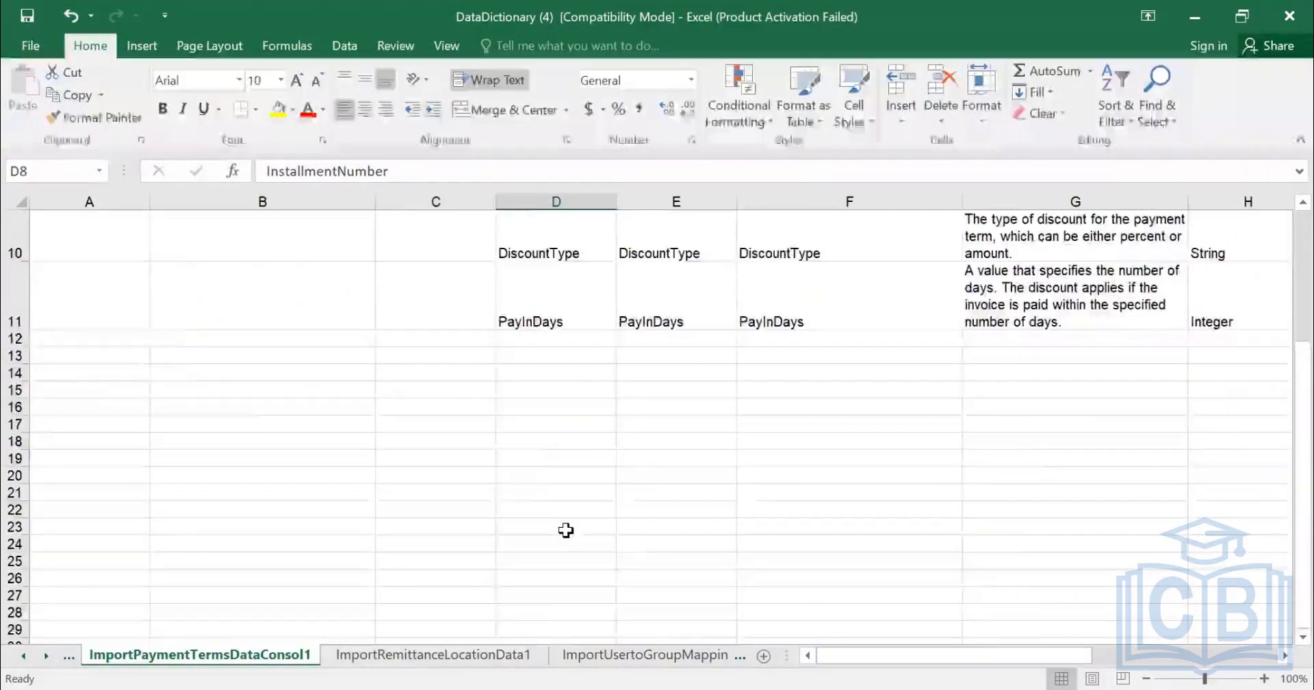
scroll(566, 531, up, 3)
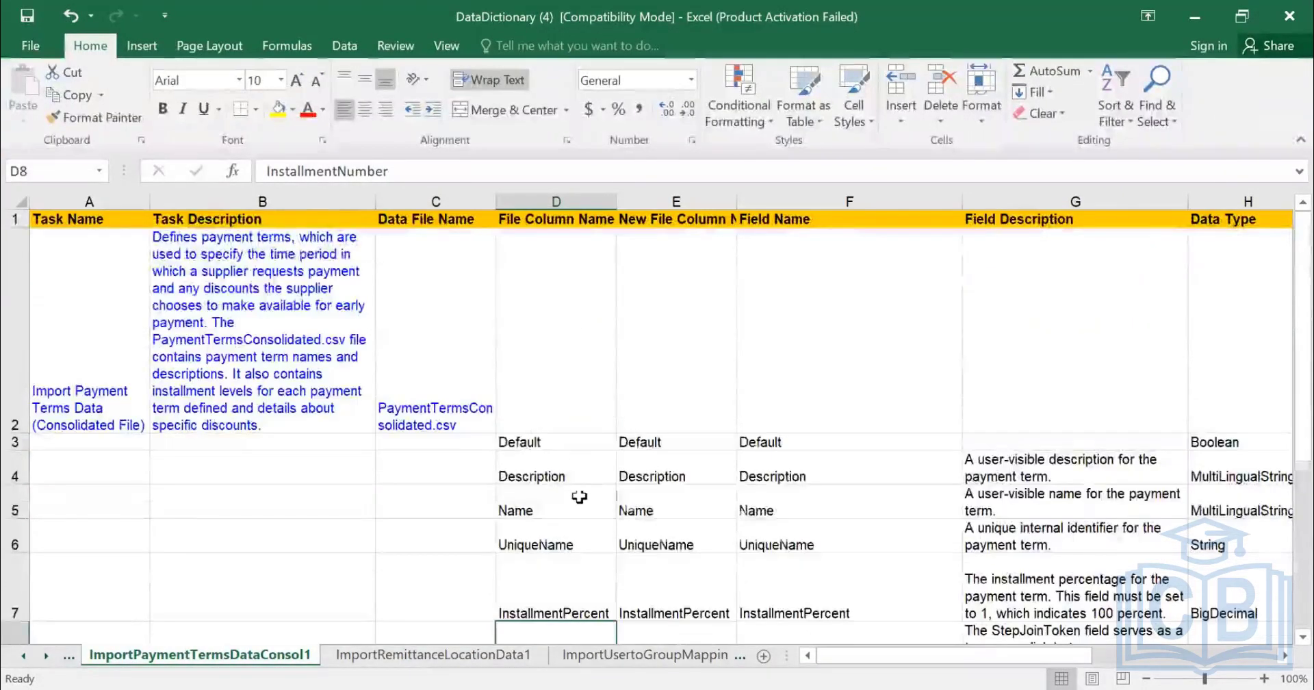
Compare the File Column Name and New File Column Name columns for the payment terms import
scroll(616, 461, down, 3)
scroll(616, 461, up, 3)
click(688, 198)
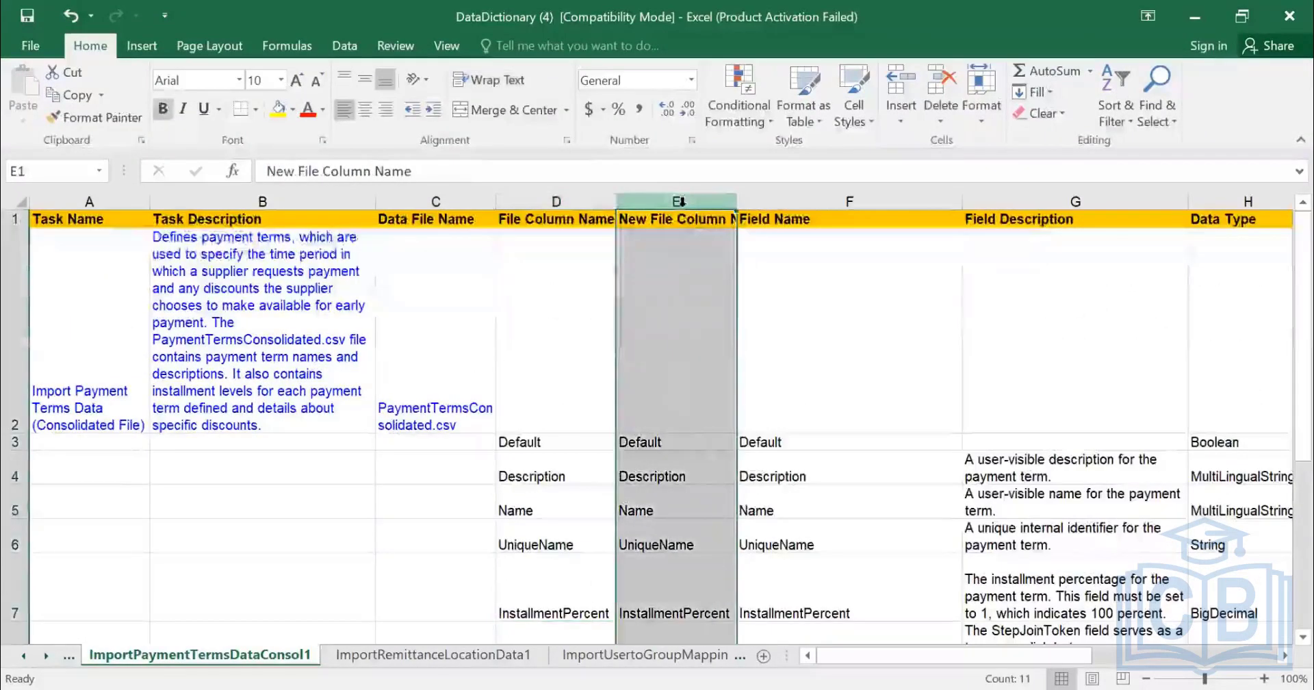
scroll(655, 349, down, 3)
scroll(655, 349, up, 3)
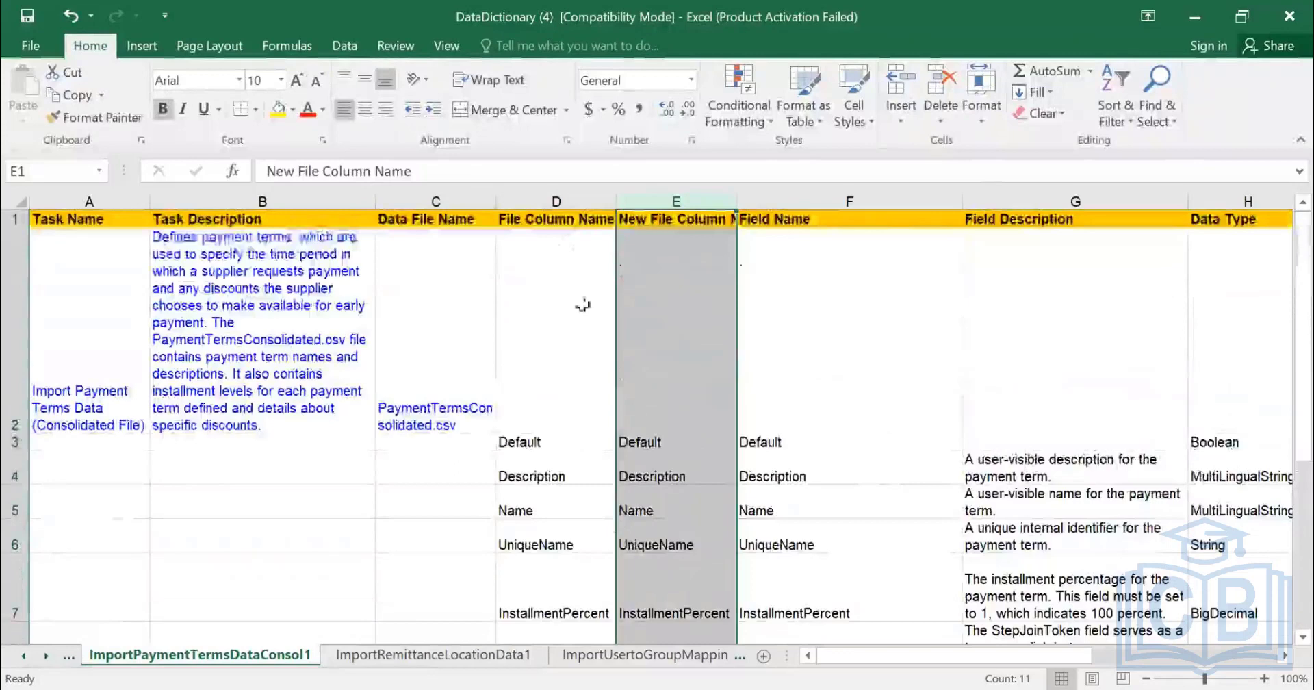
click(558, 200)
click(696, 198)
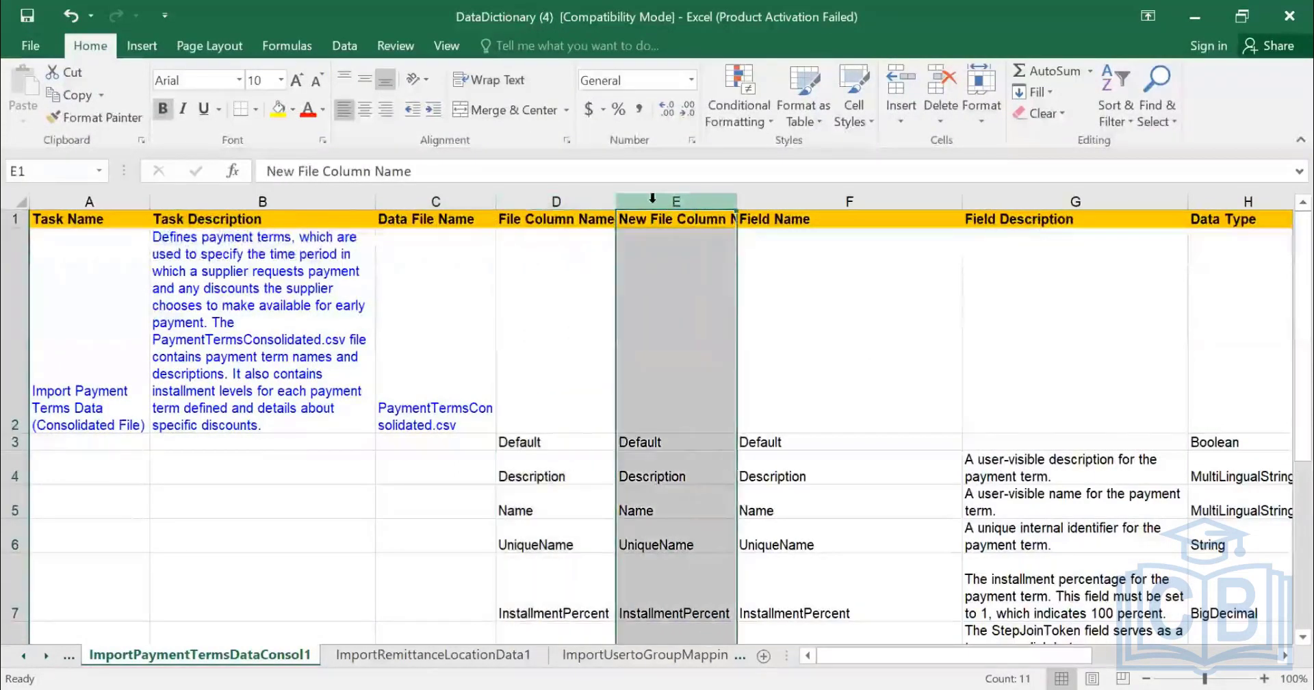
click(581, 194)
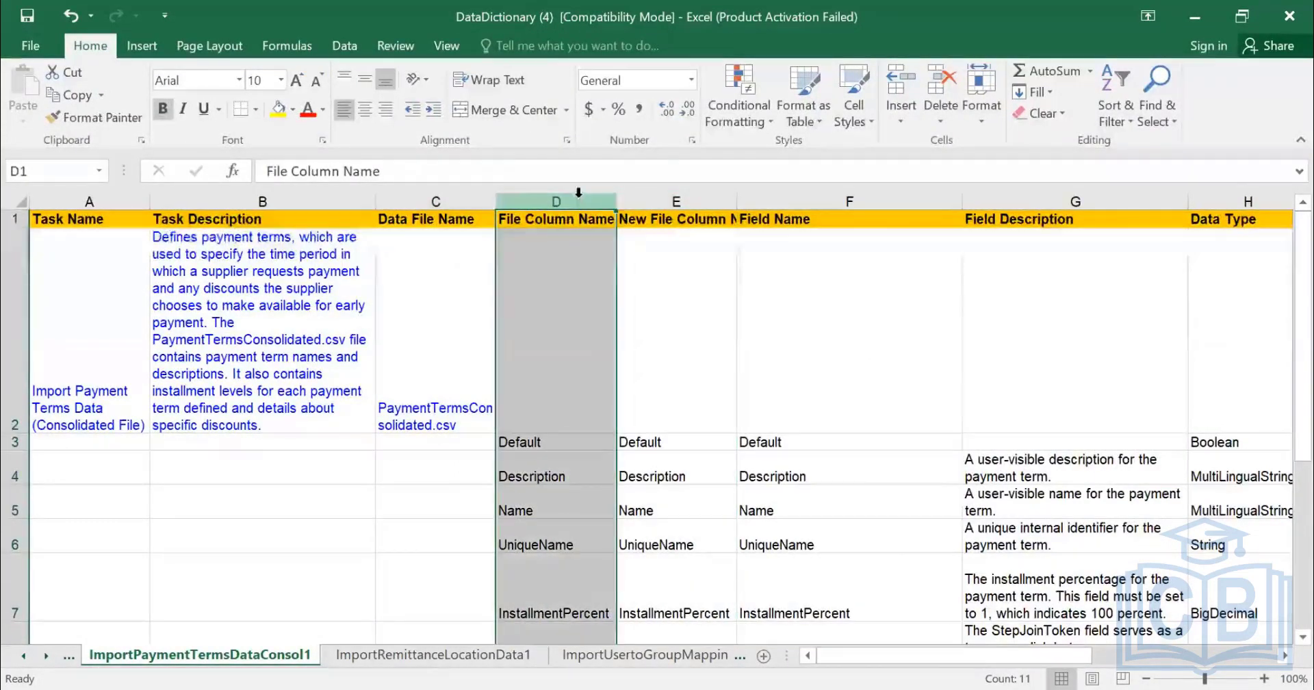
Widen the New File Column Name column to fit its full header, and look through the adjacent field names
click(776, 218)
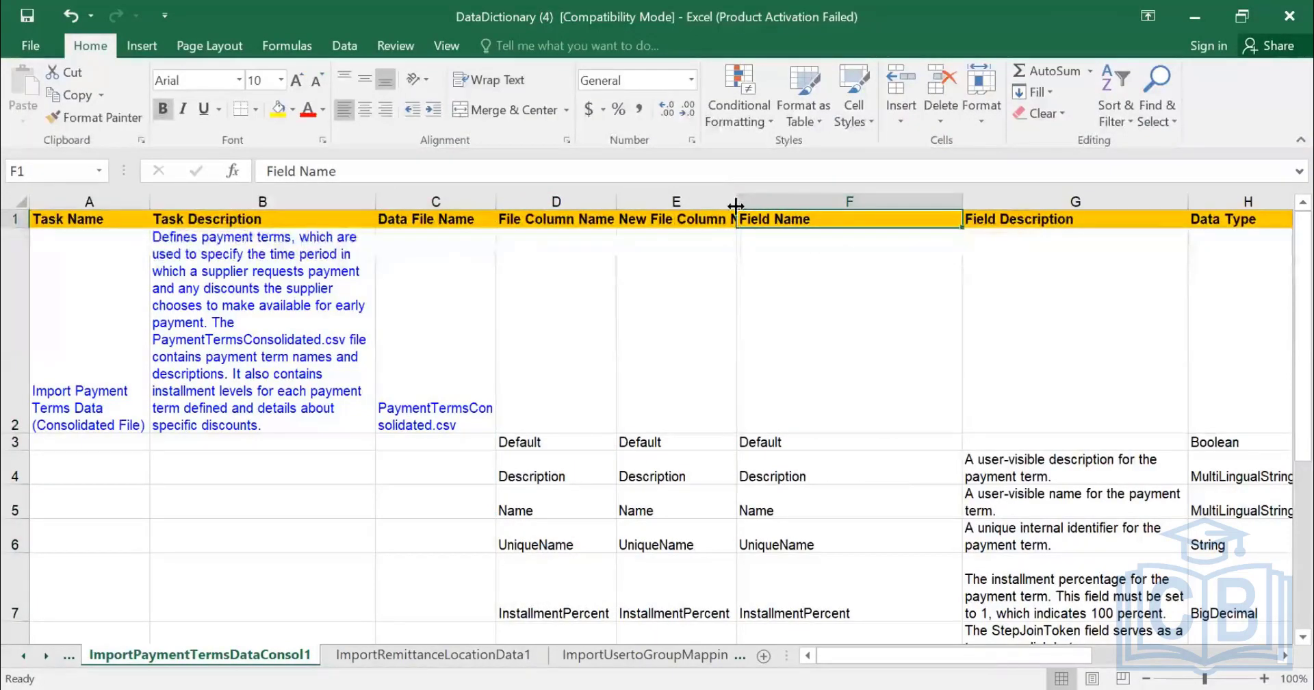
drag(737, 200, 771, 200)
scroll(774, 354, down, 4)
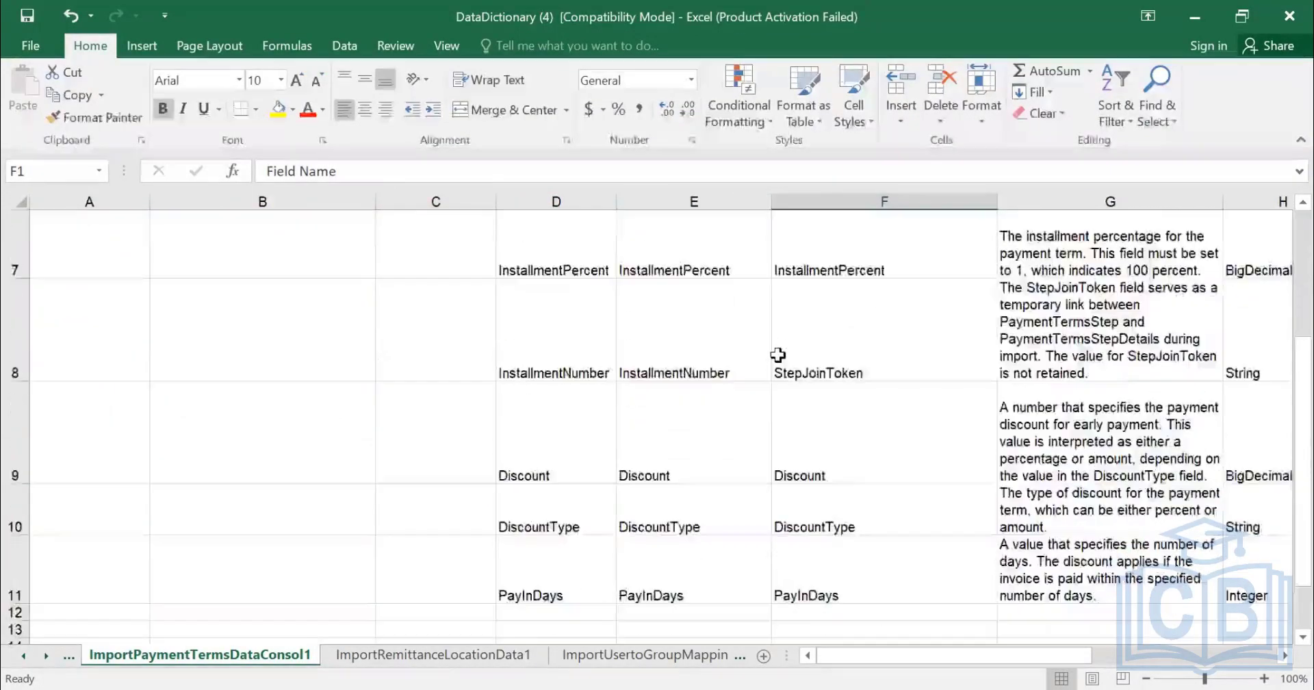
scroll(779, 355, up, 4)
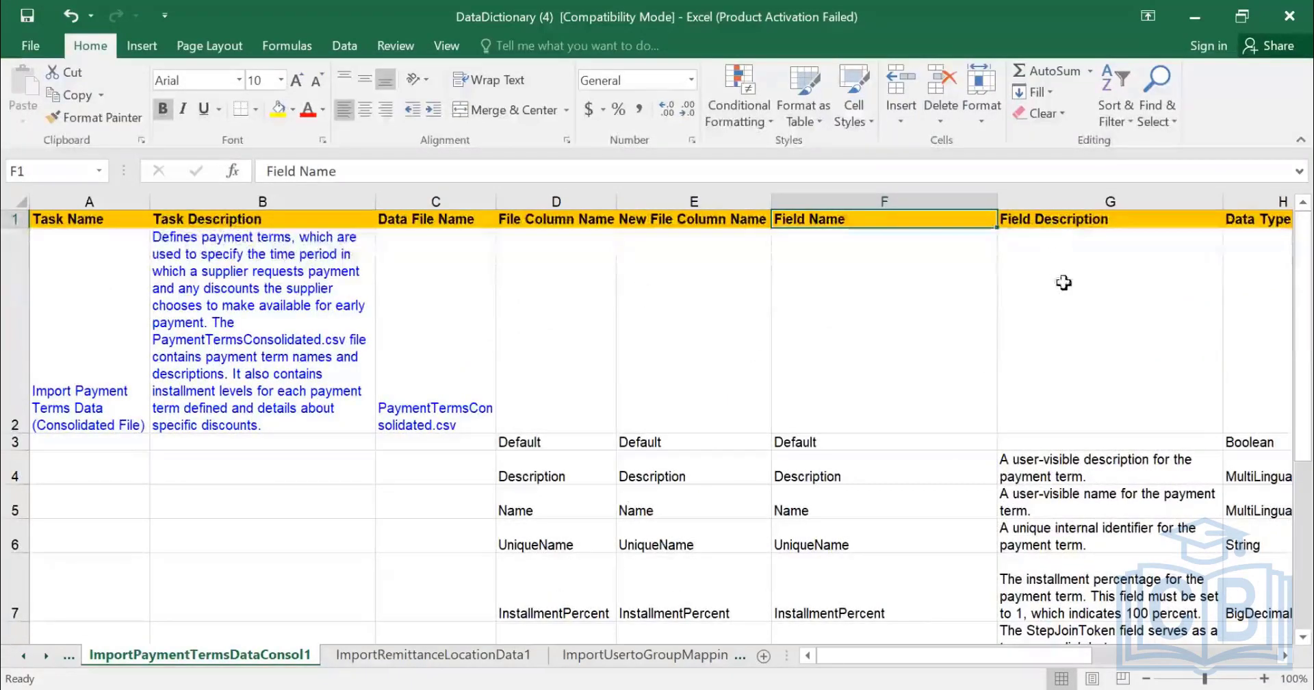
Read the field descriptions for the Description, Name and UniqueName columns of the payment terms file
click(563, 478)
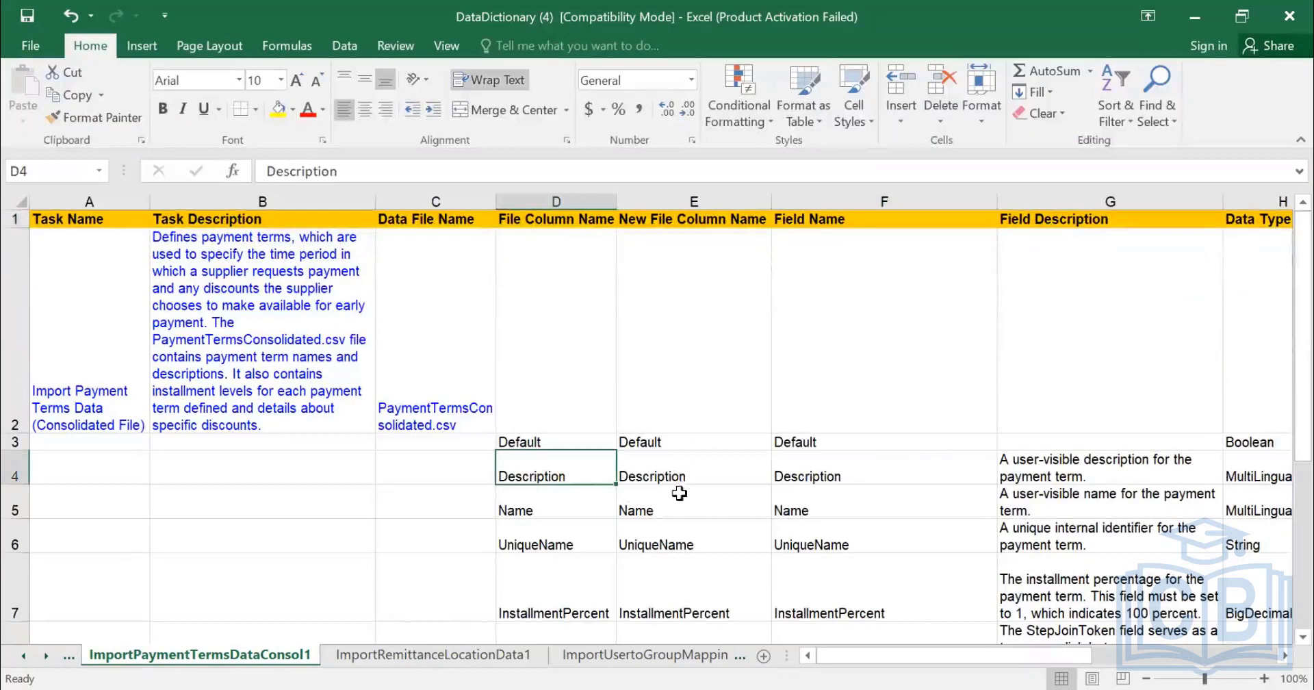
click(1074, 478)
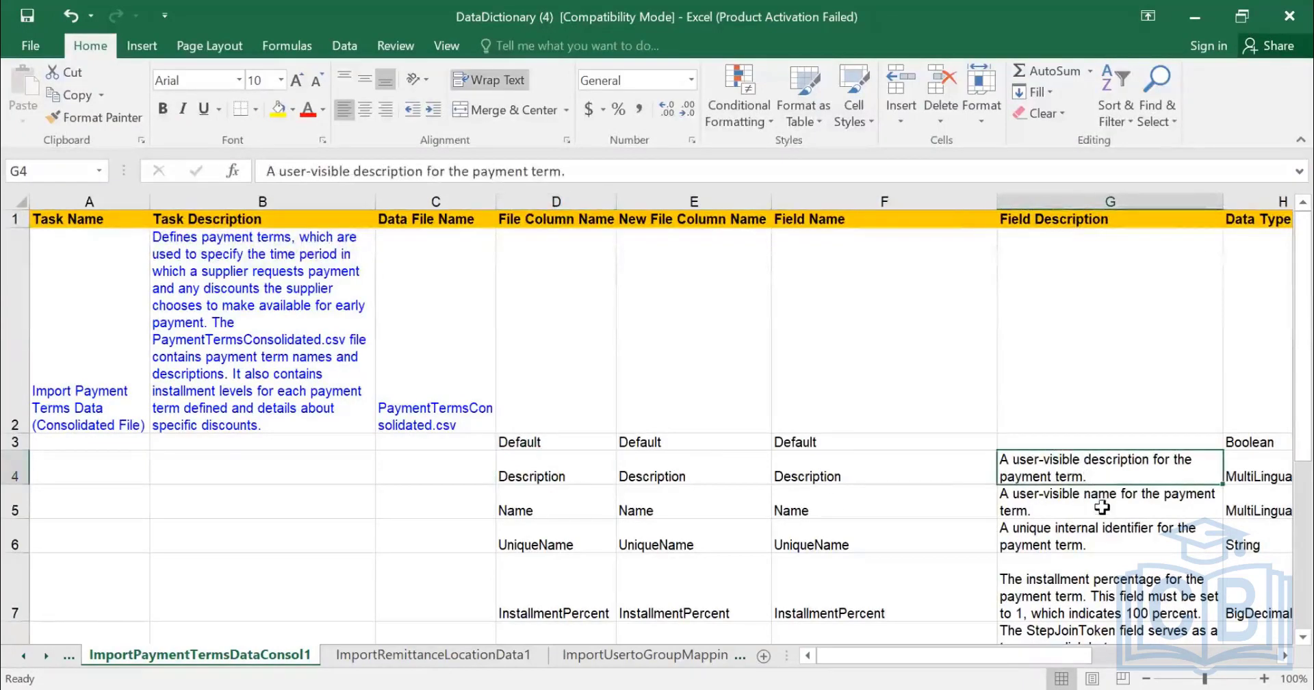
click(1095, 510)
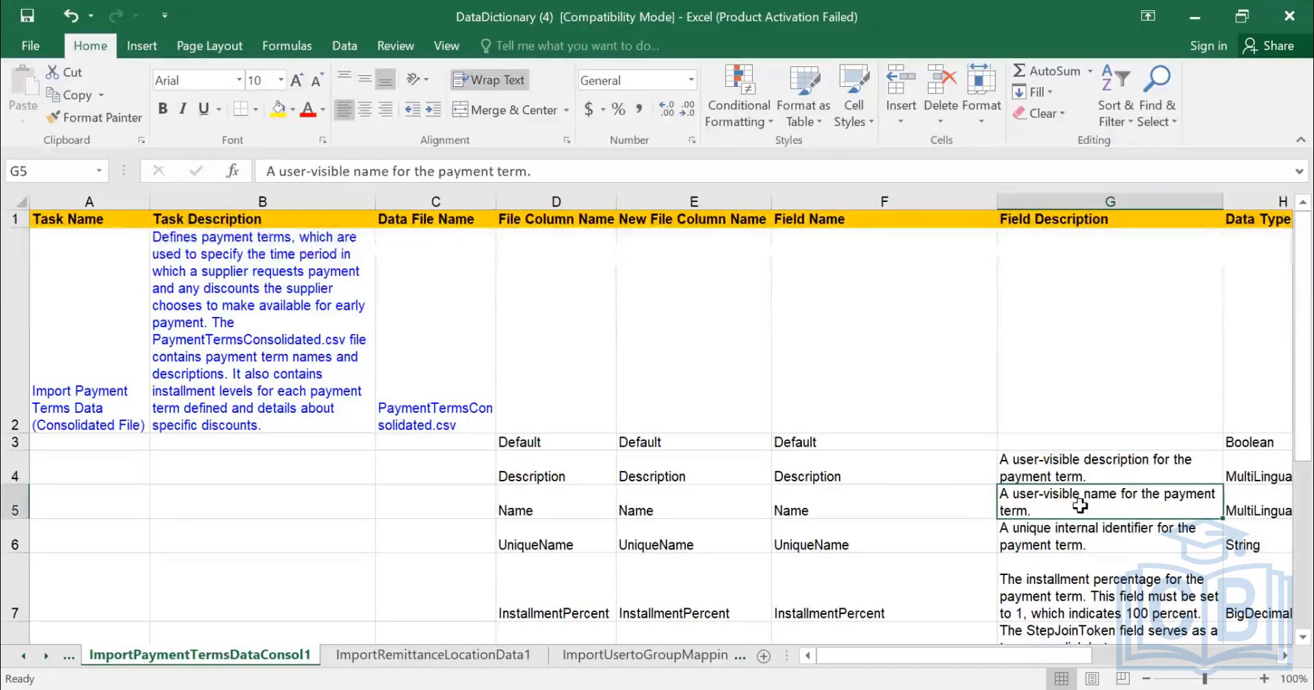
click(1068, 543)
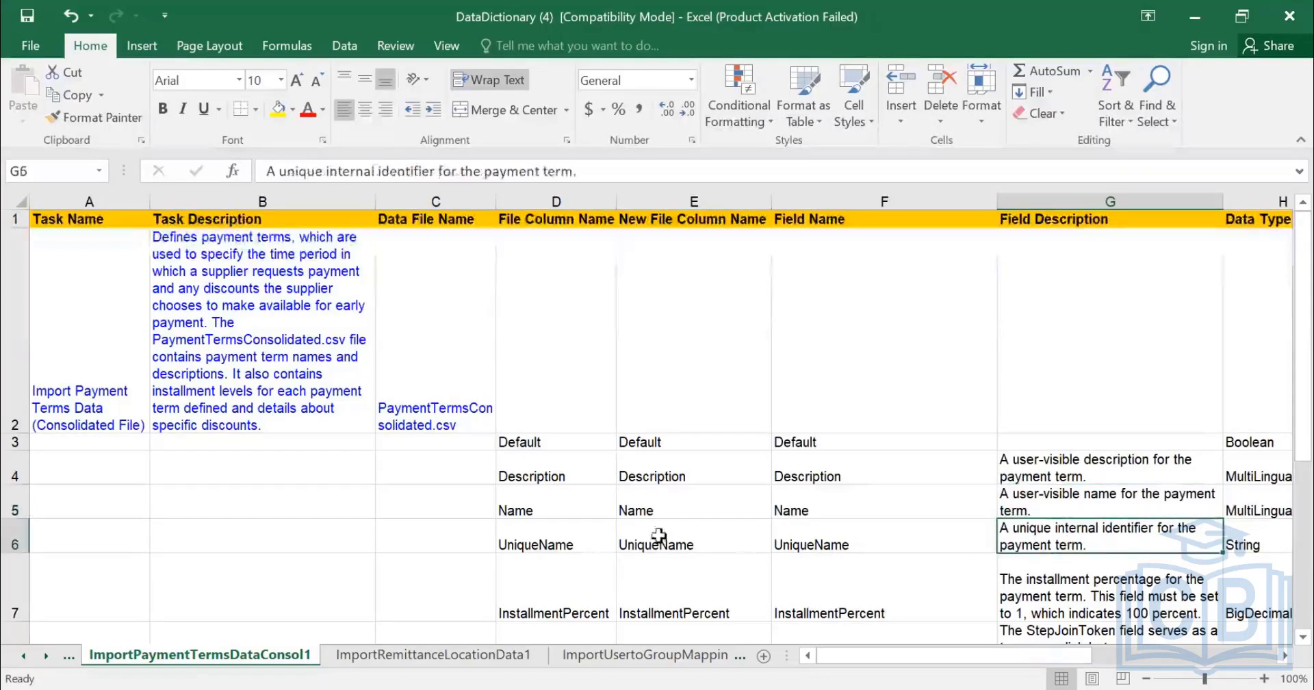
click(577, 543)
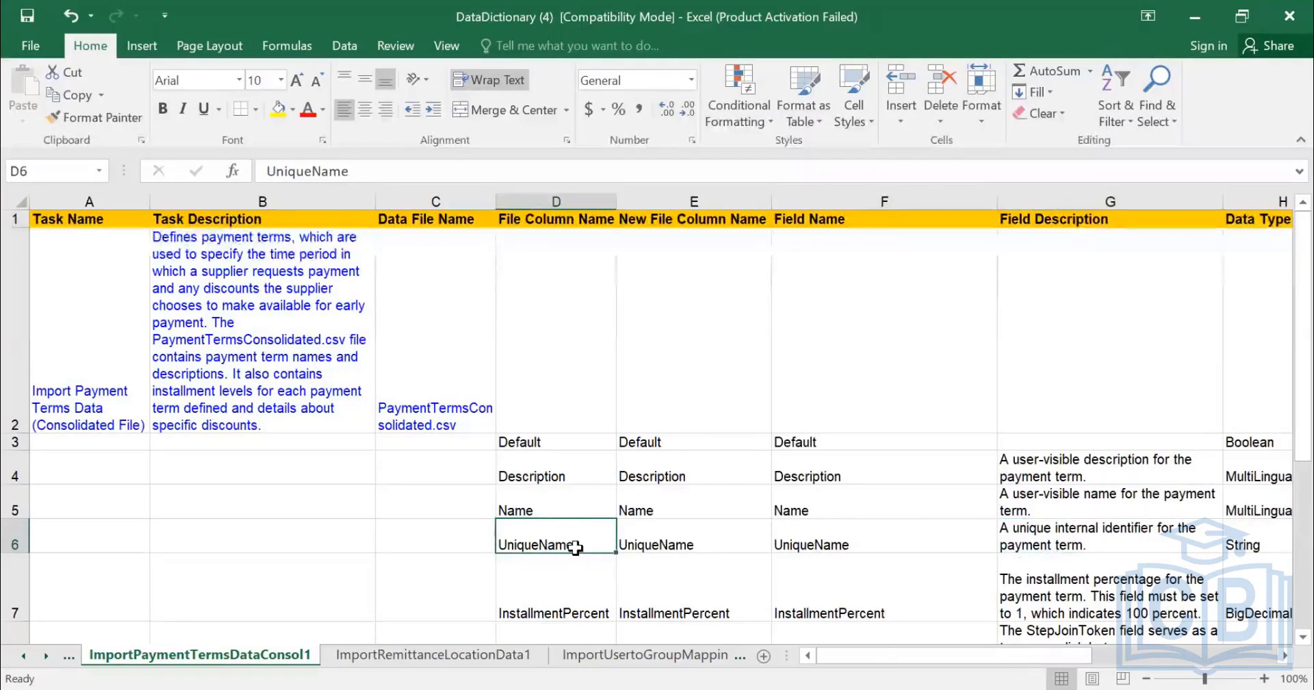
click(1074, 541)
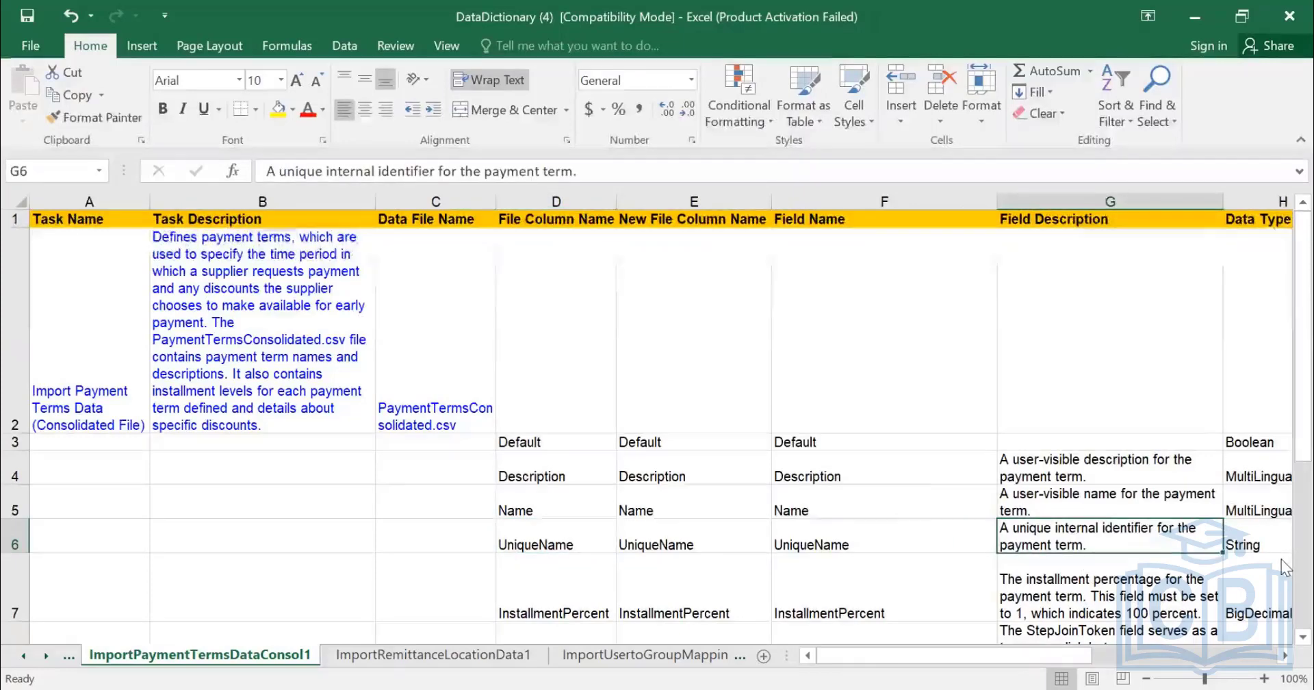
Examine the data types of the Description, Name, UniqueName and InstallmentPercent fields
key(Right)
key(Right)
key(Right)
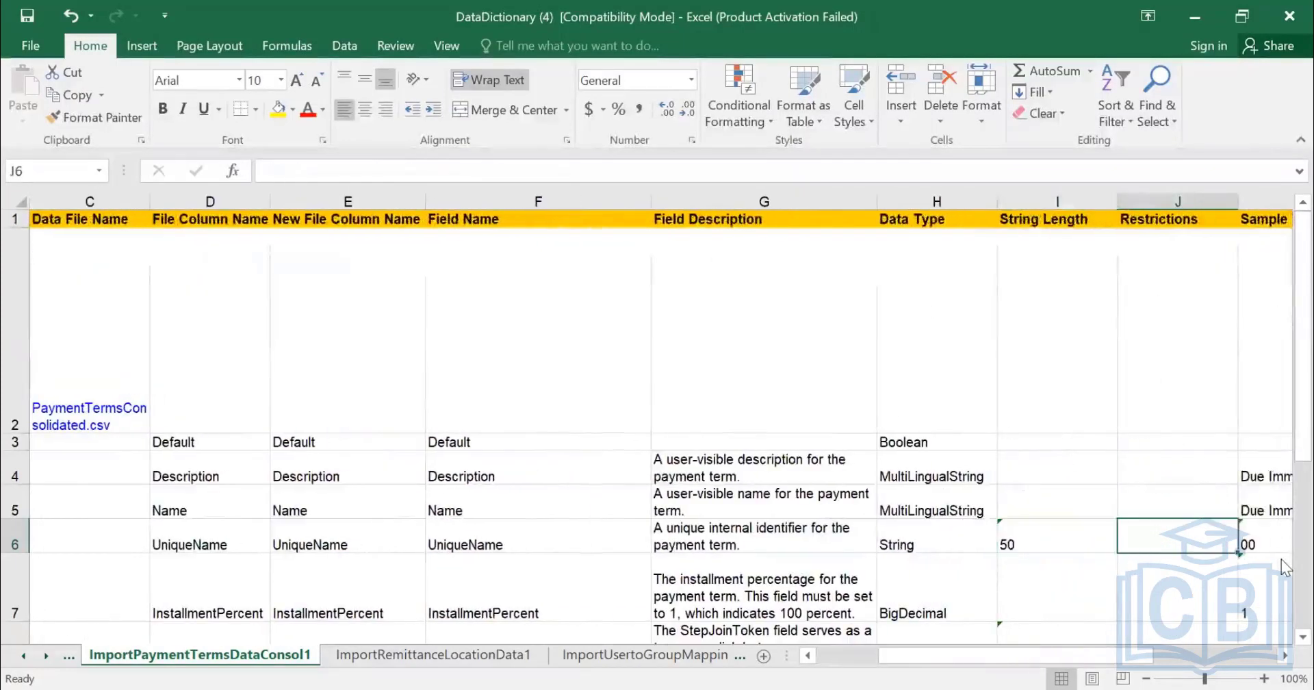
key(Left)
key(Up)
key(Up)
key(Left)
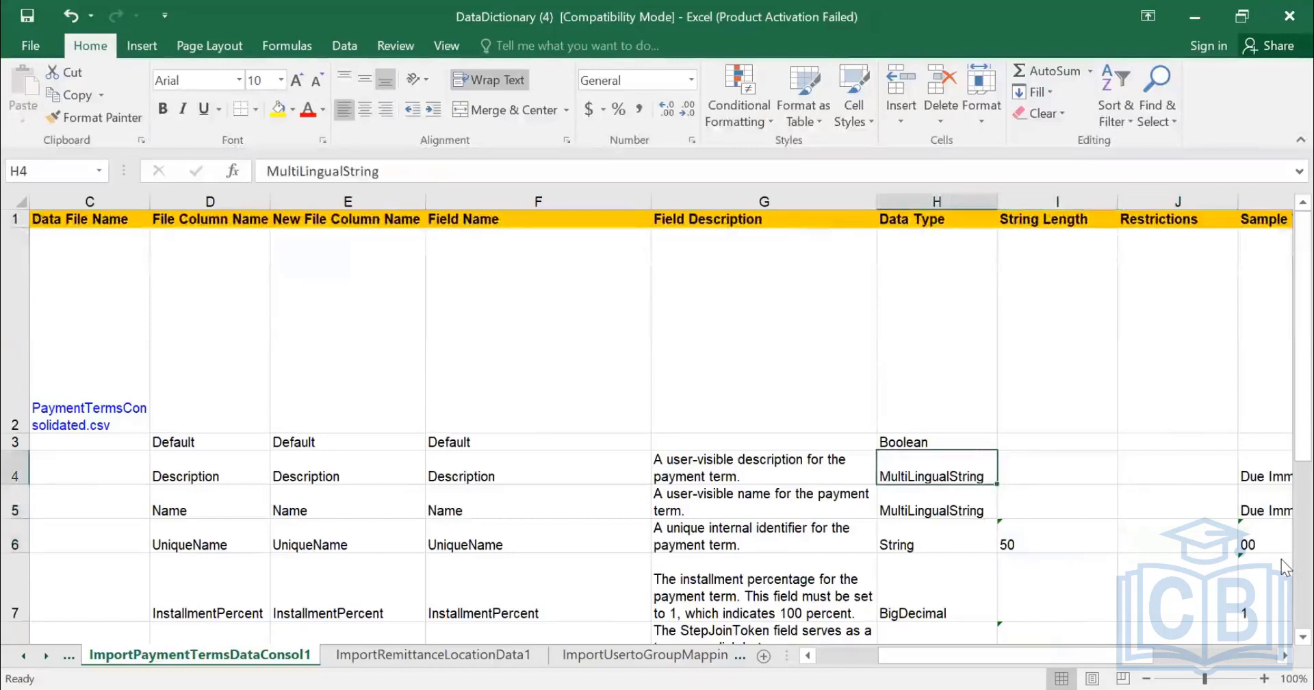
key(Down)
key(Down)
key(Down)
key(Up)
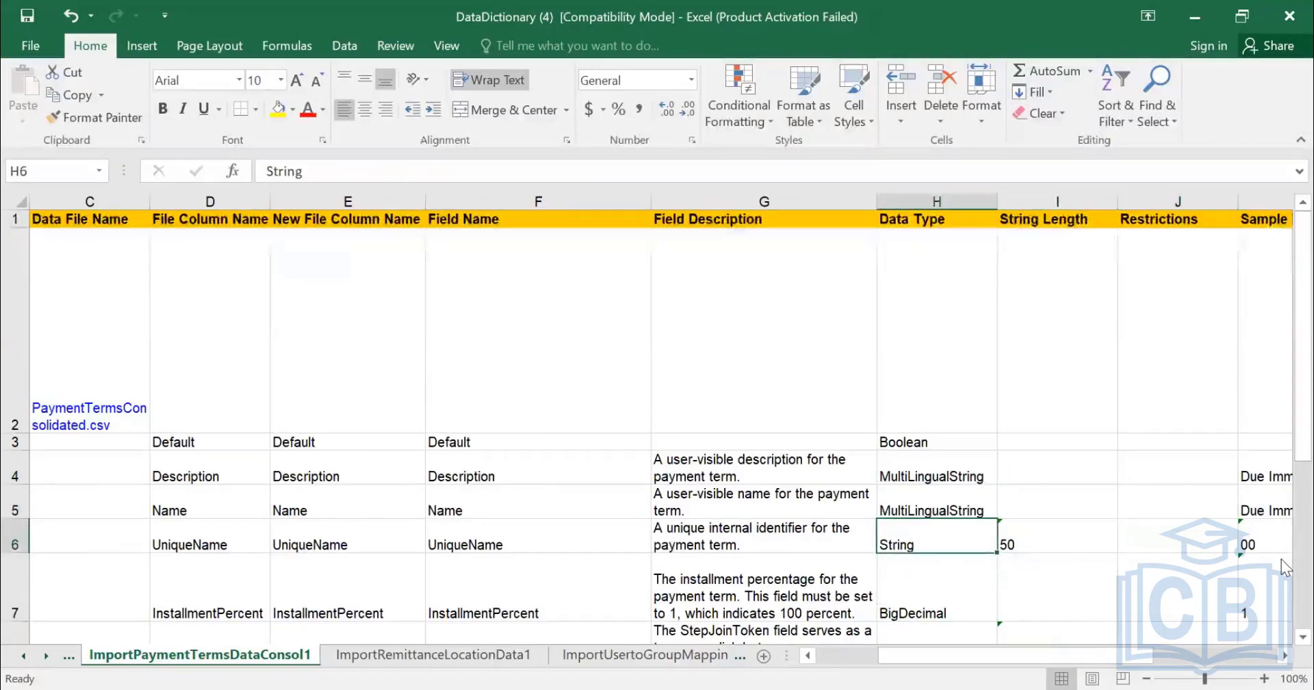
Examine the string length limits from UniqueName down through the remaining payment terms fields and back up to the column header
key(Right)
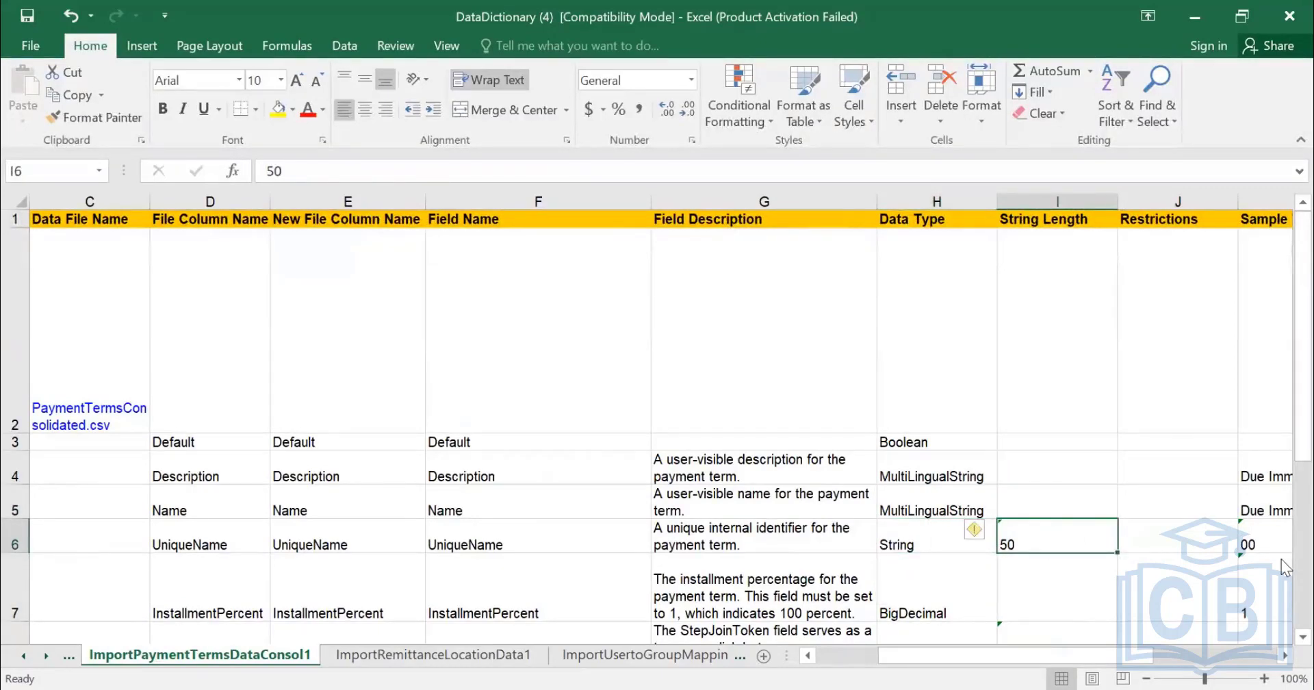
key(Down)
key(Down)
key(Down)
key(Down)
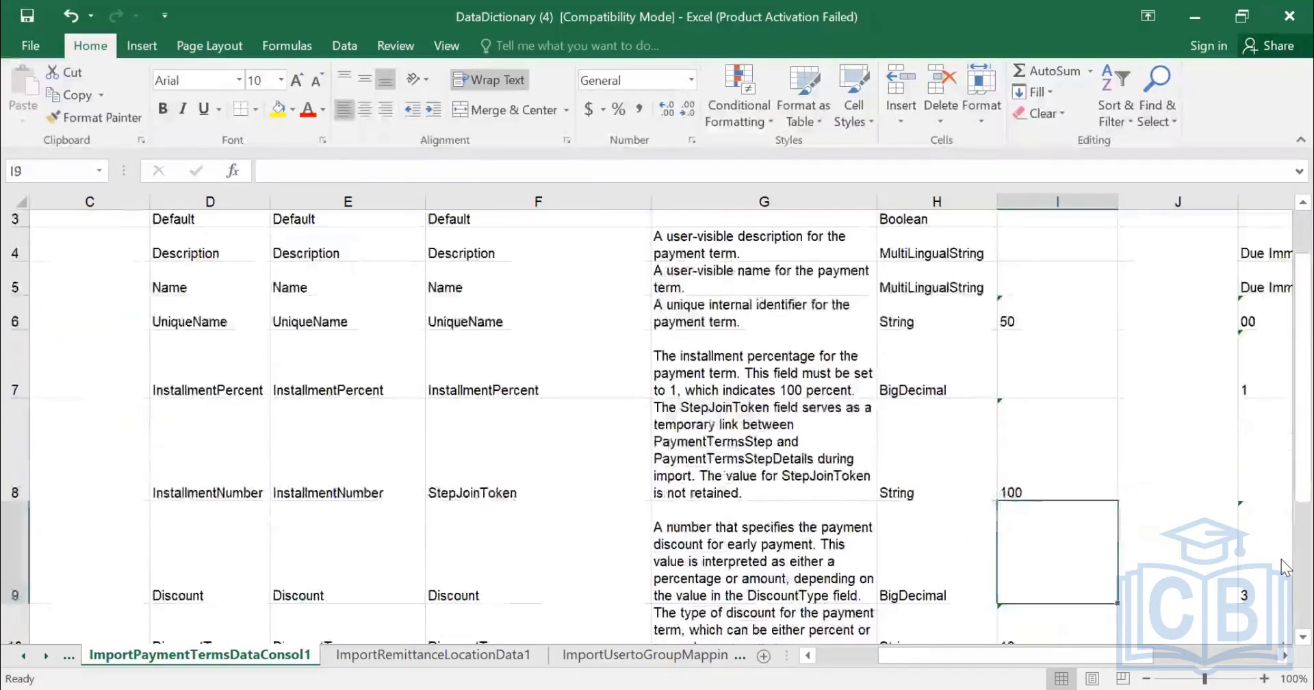
key(Down)
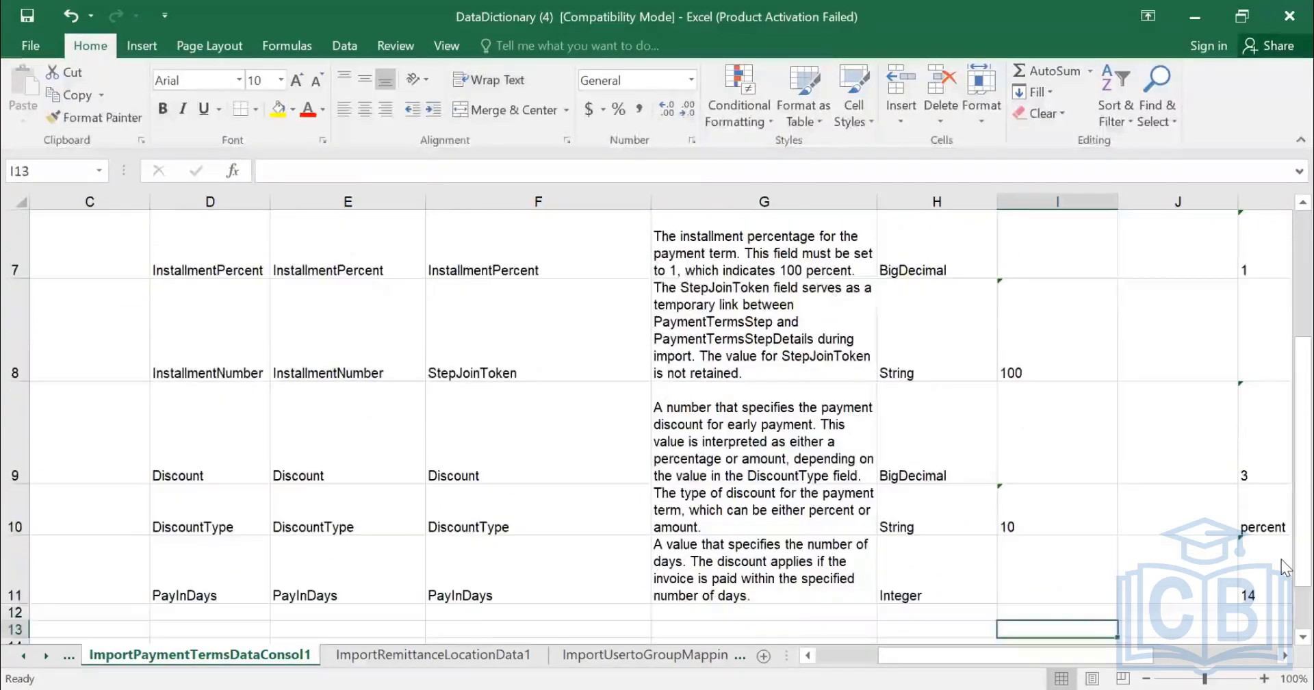
key(Up)
key(Up)
key(Up)
key(Up)
key(Up)
key(Up)
key(Up)
key(Up)
key(Up)
key(Up)
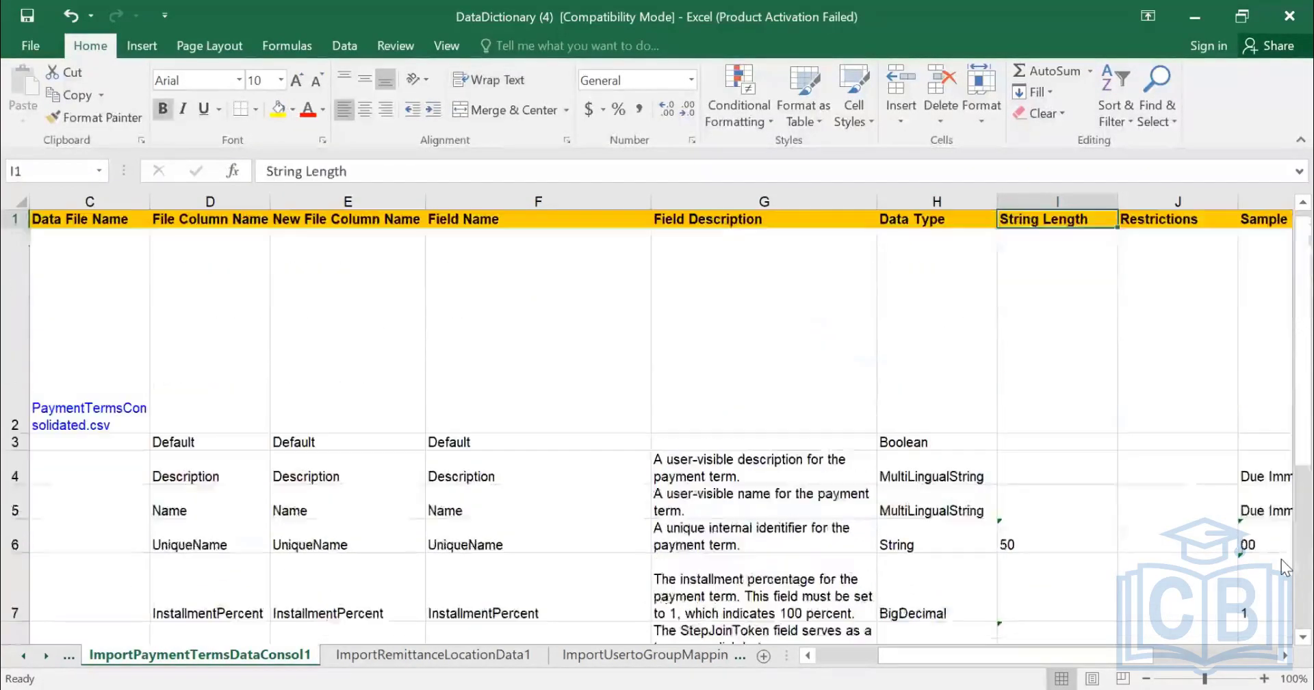
Follow the UniqueName row across its restrictions, sample value, required and allow-null settings
key(Down)
key(Down)
key(Down)
key(Down)
key(Down)
key(Right)
key(Right)
key(Right)
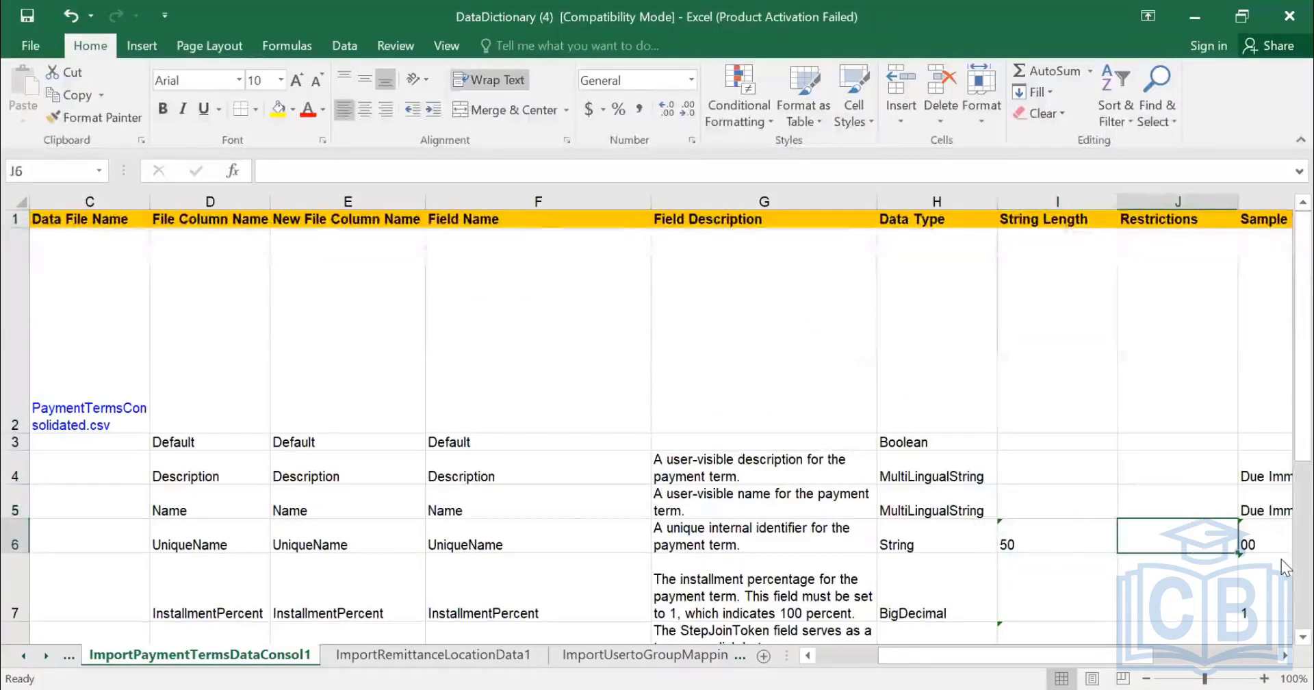
key(Right)
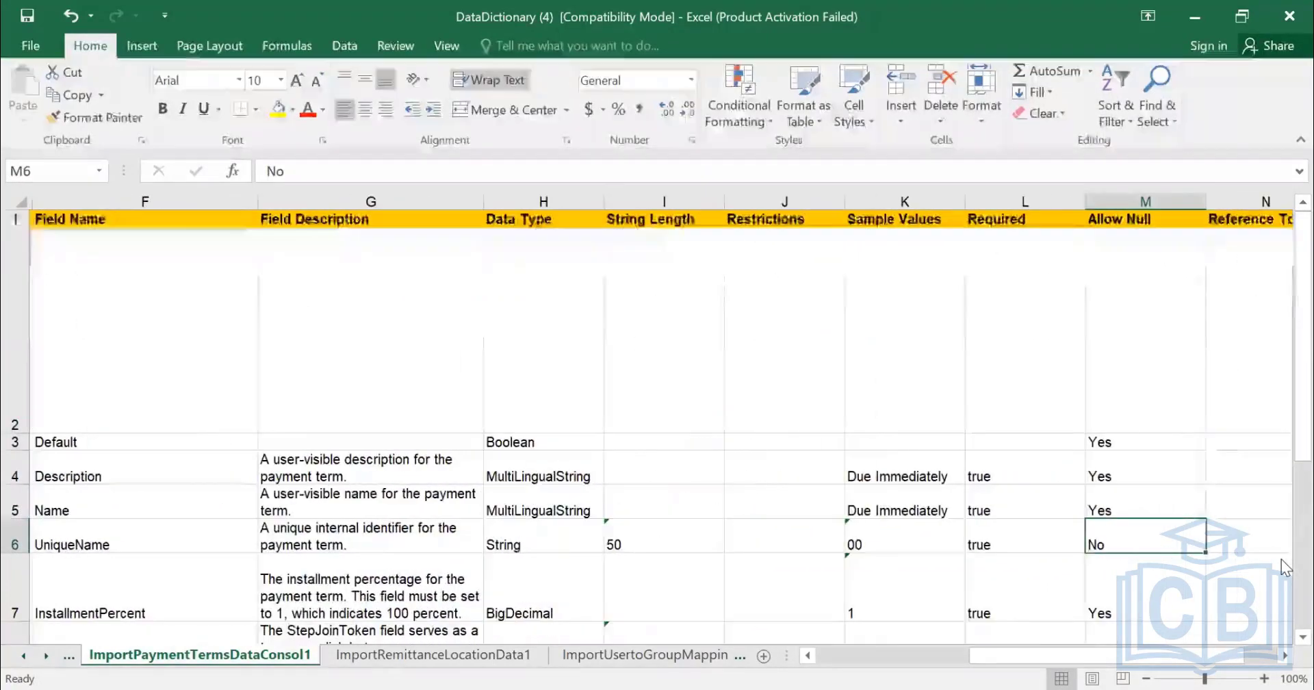
Examine the sample values of the payment terms fields, from Description down to PayInDays
key(Left)
key(Left)
key(Up)
key(Up)
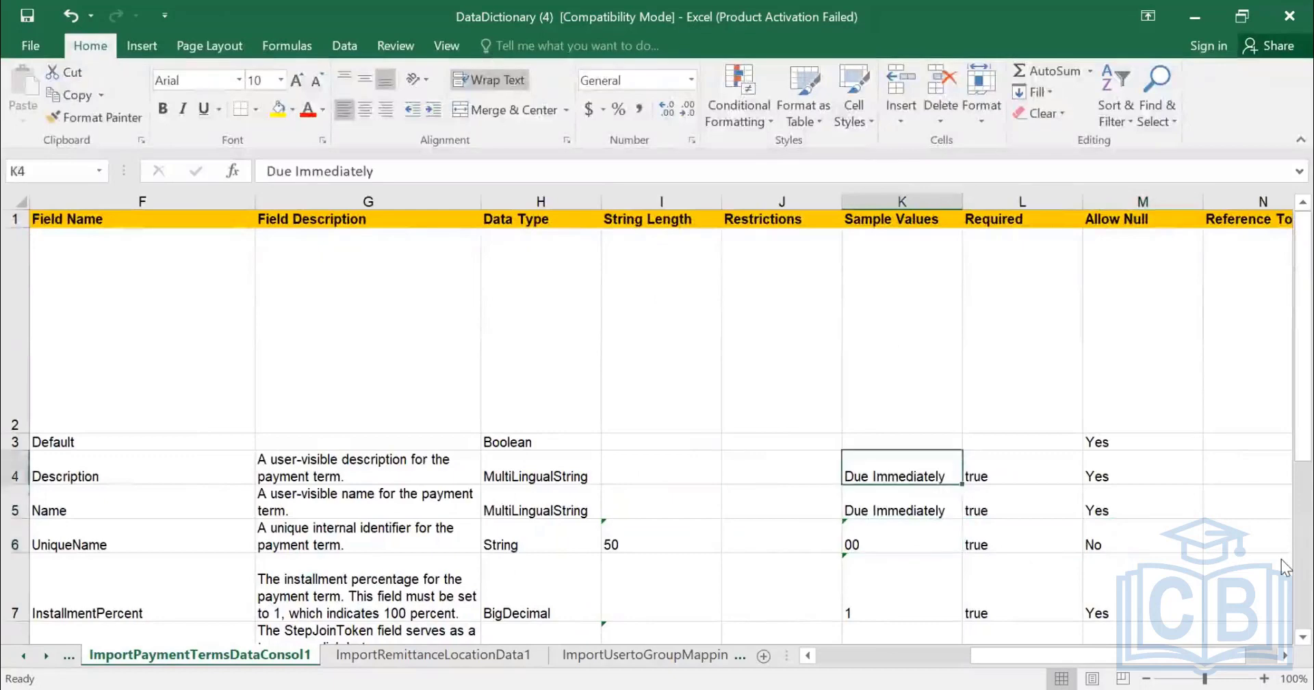
key(Down)
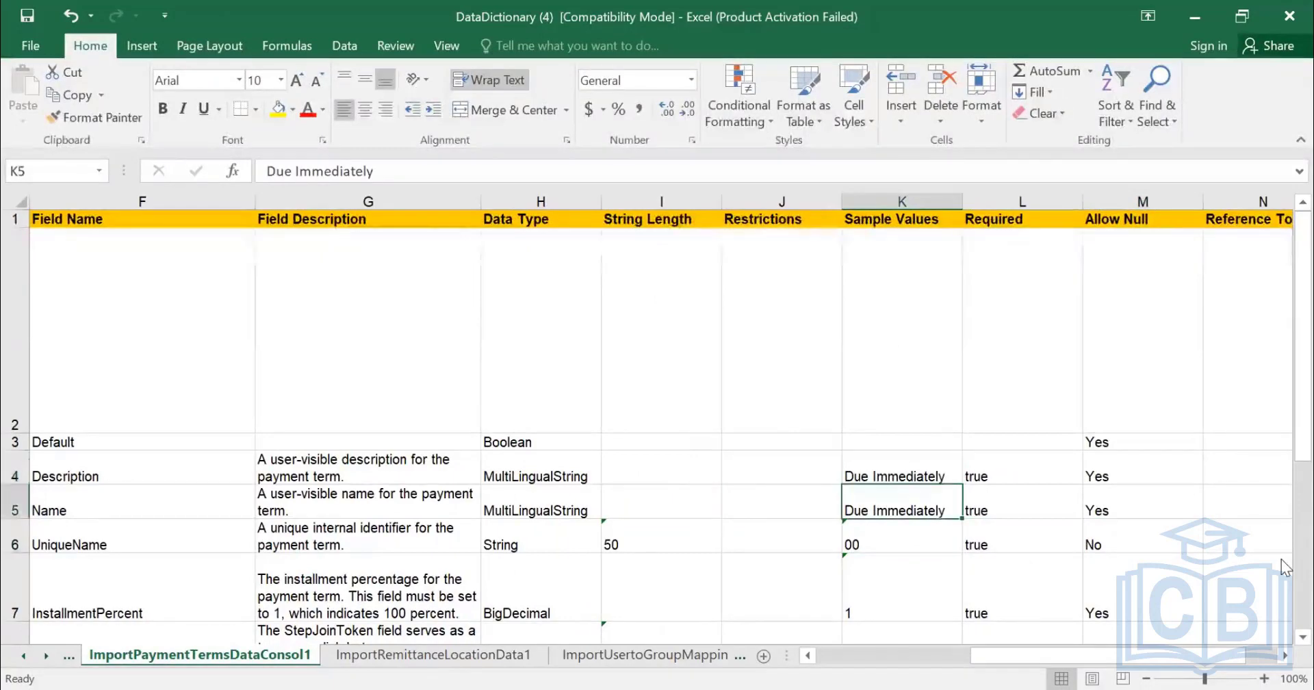
key(Down)
key(Down)
key(Down)
key(Down)
key(Down)
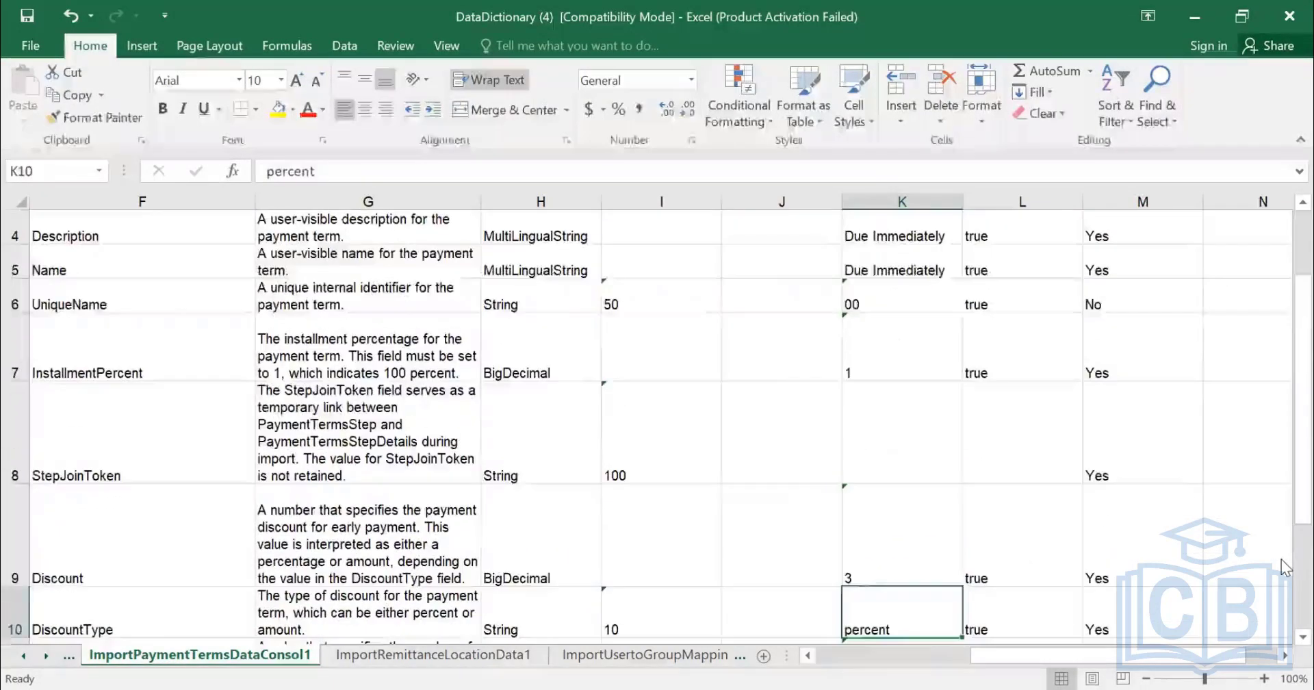
key(Up)
key(Up)
key(Up)
key(Up)
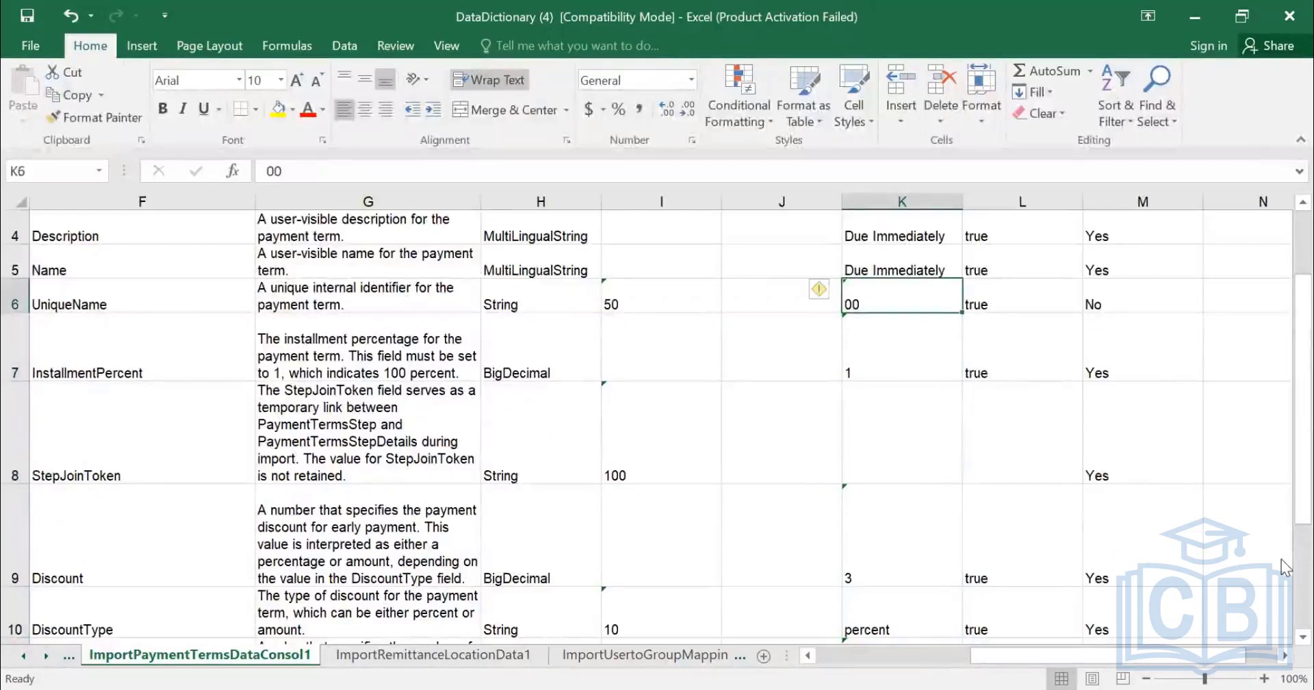
key(Down)
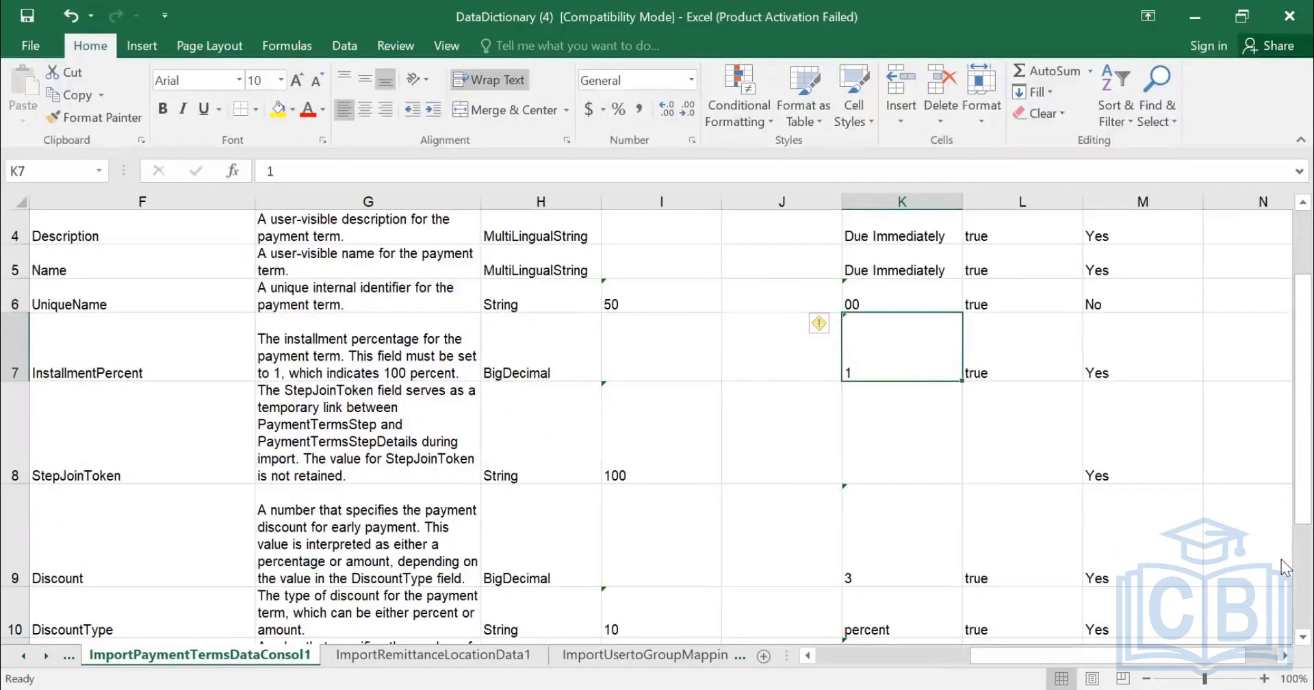
key(Down)
key(Down)
key(Down)
key(Down)
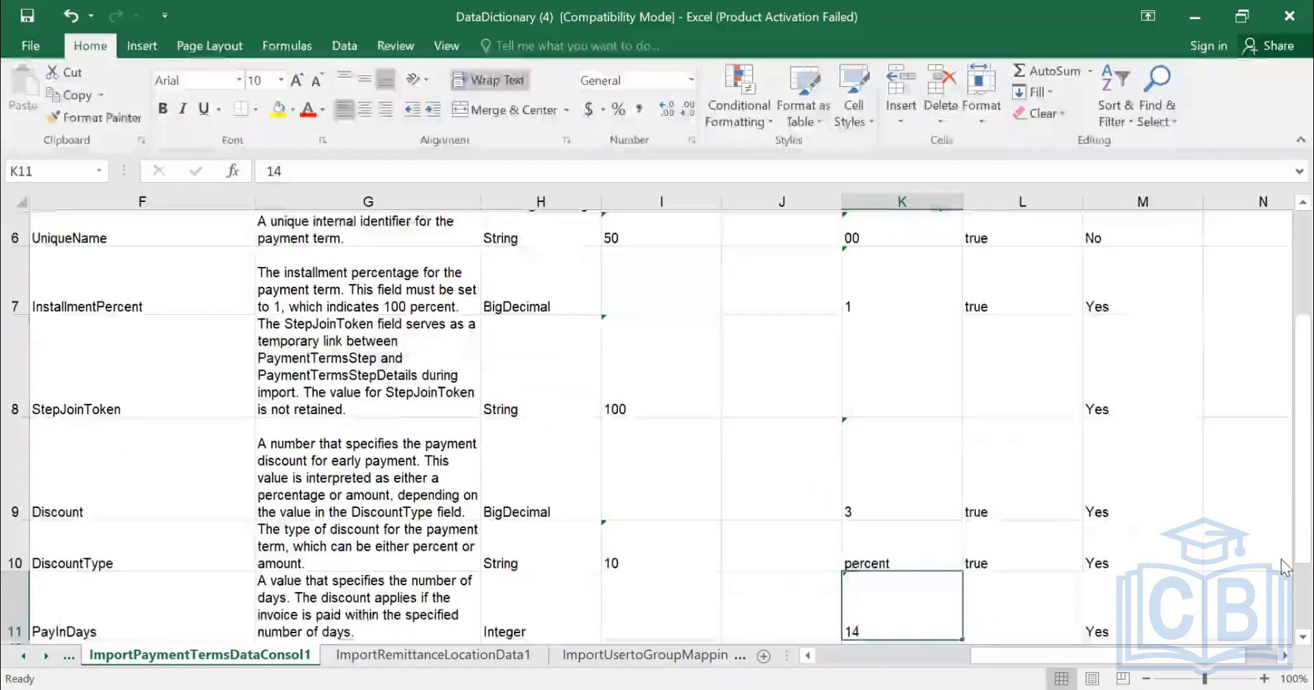
key(Up)
key(Up)
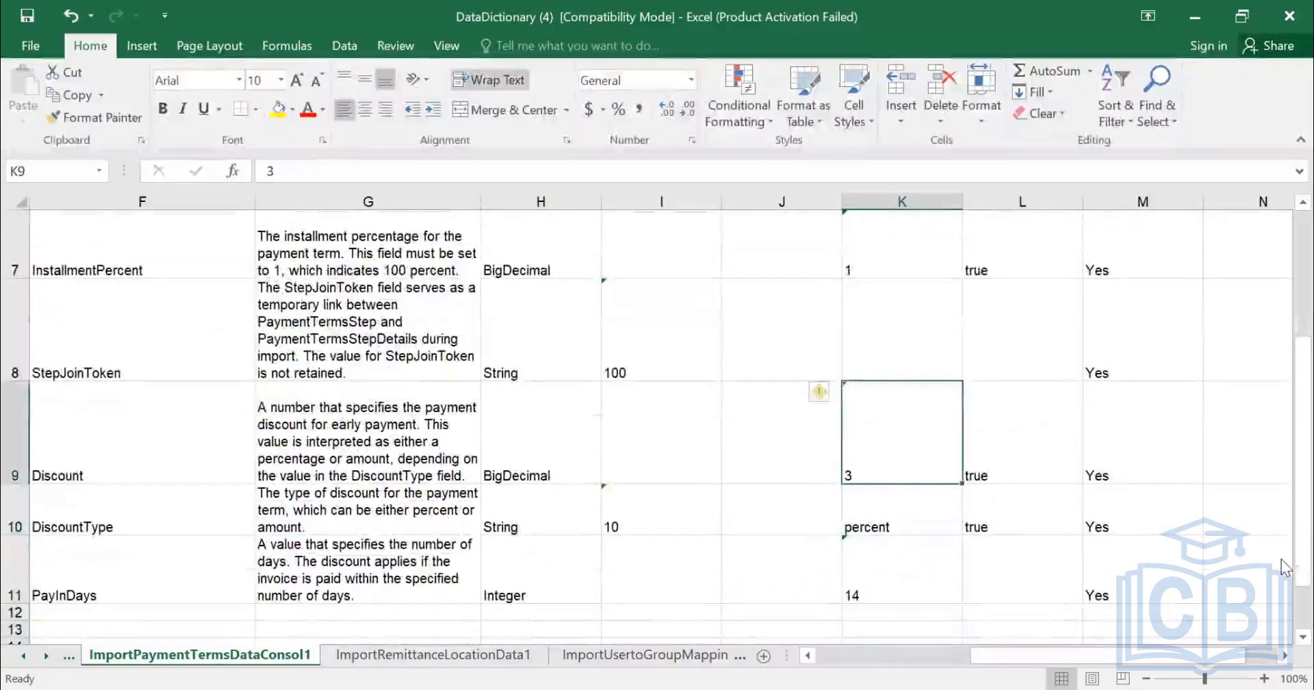
Check the Required column for every payment terms field from Default down to PayInDays
key(Up)
key(Up)
key(Up)
key(Up)
key(Up)
key(Up)
key(Up)
key(Up)
key(Right)
key(Down)
key(Down)
key(Down)
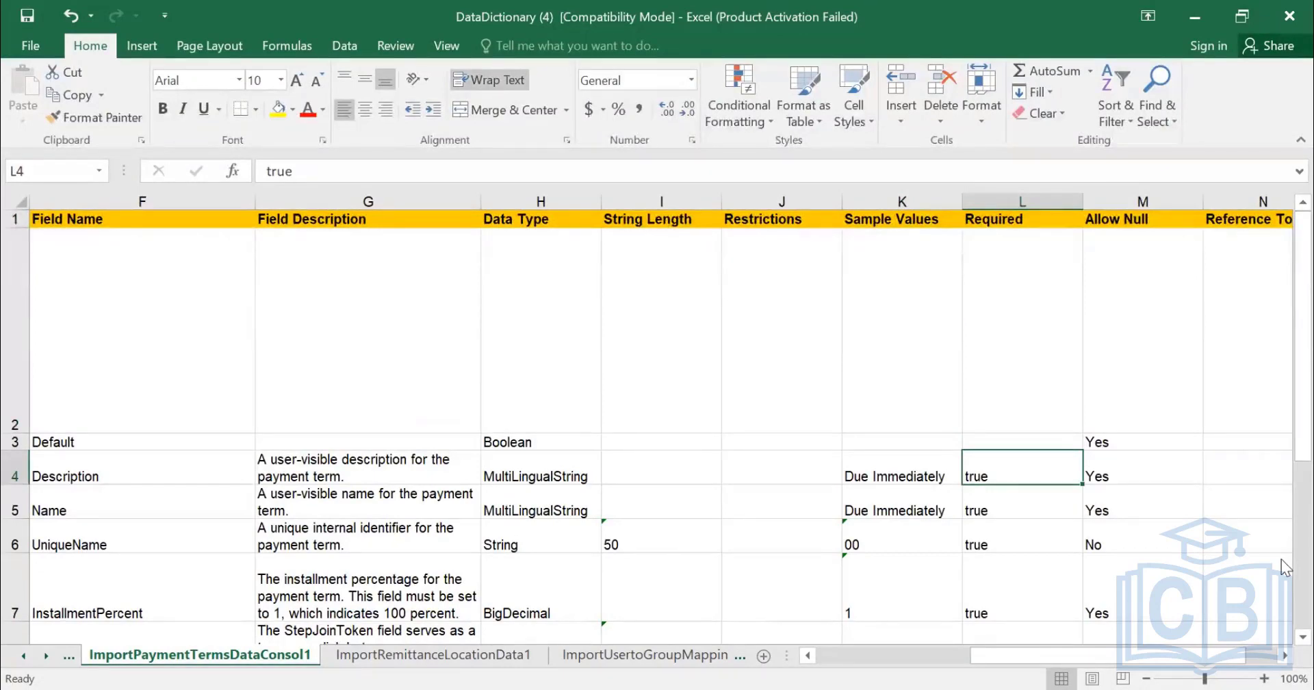
key(Down)
key(Down)
key(Down)
key(Down)
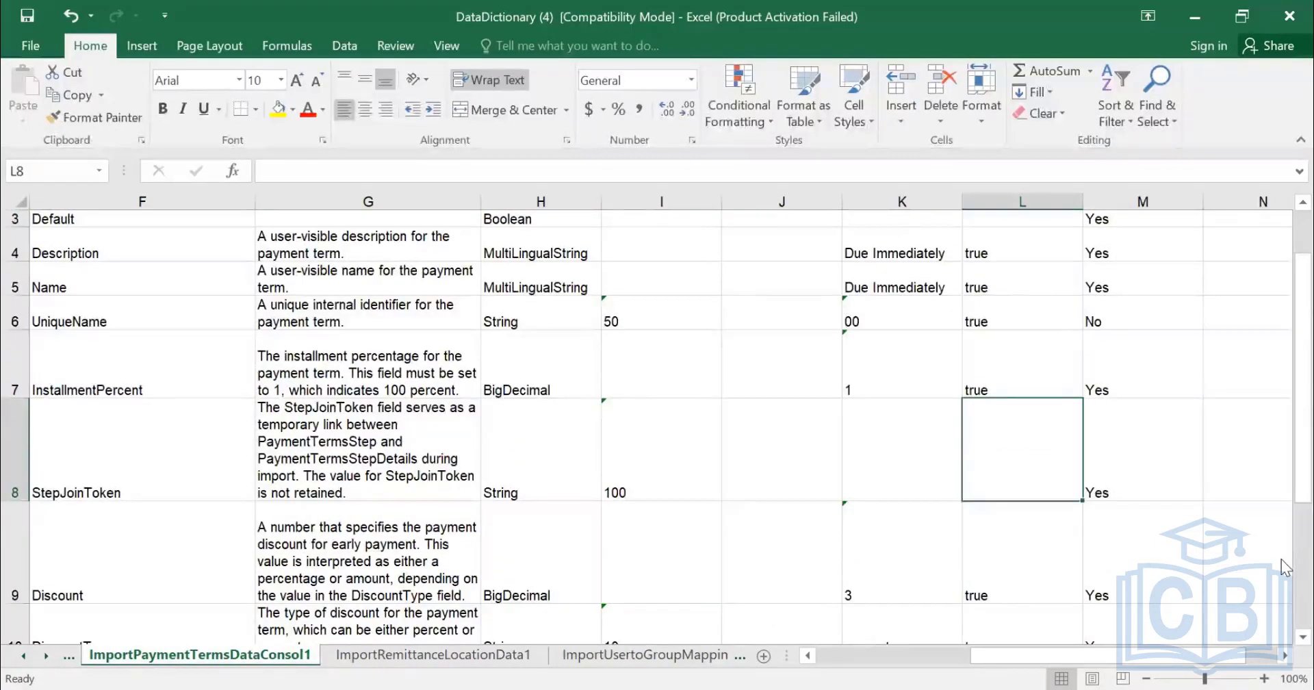
key(Down)
key(Down)
key(Down)
key(Down)
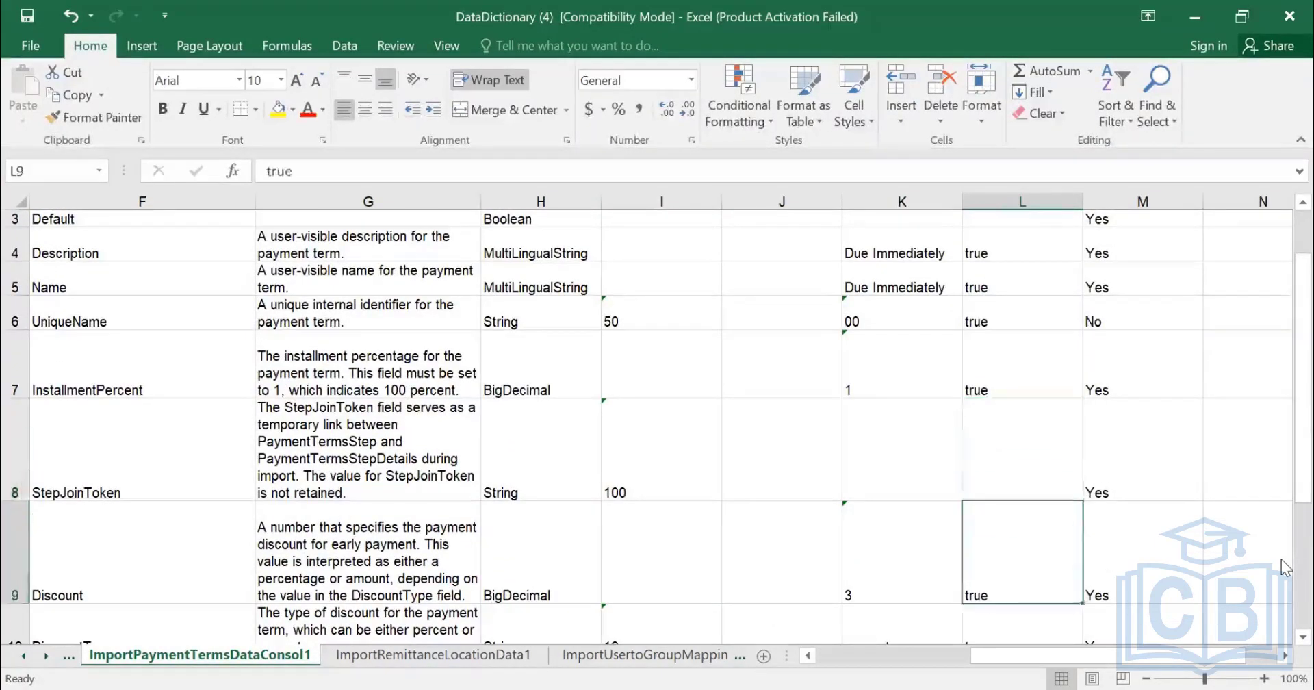
key(Up)
key(Up)
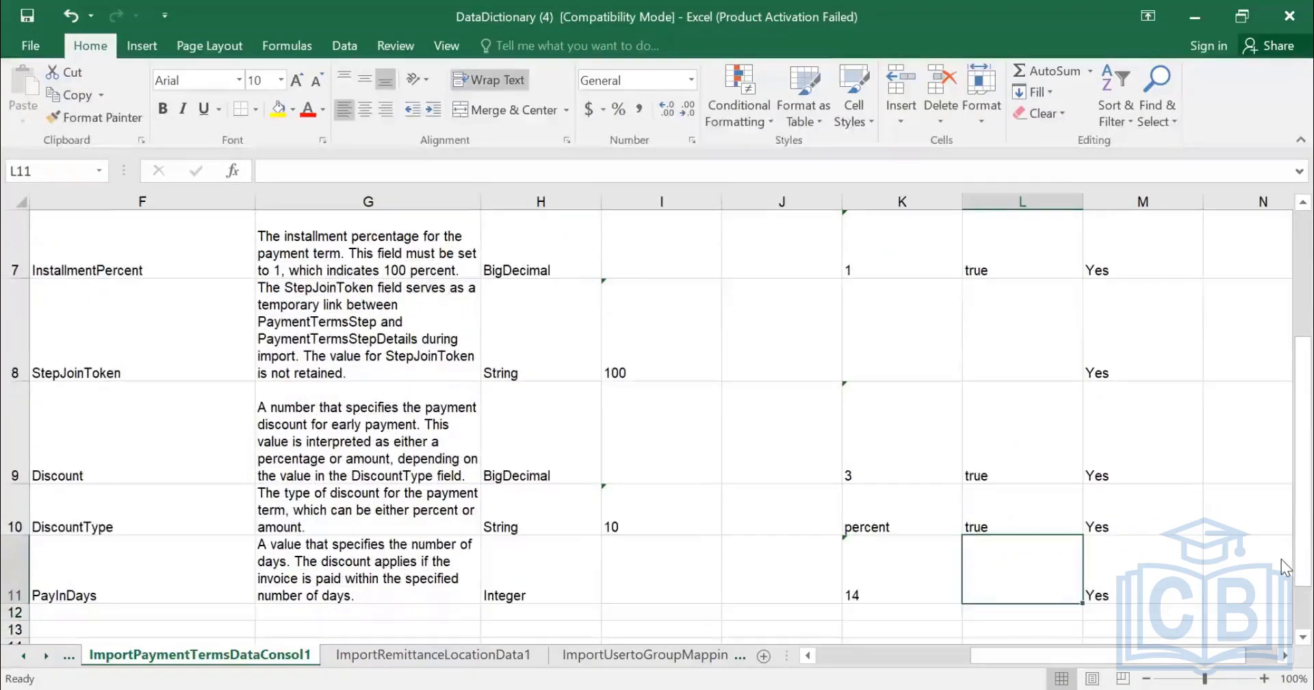
key(Up)
key(Up)
key(Up)
key(Up)
key(Up)
key(Up)
key(Up)
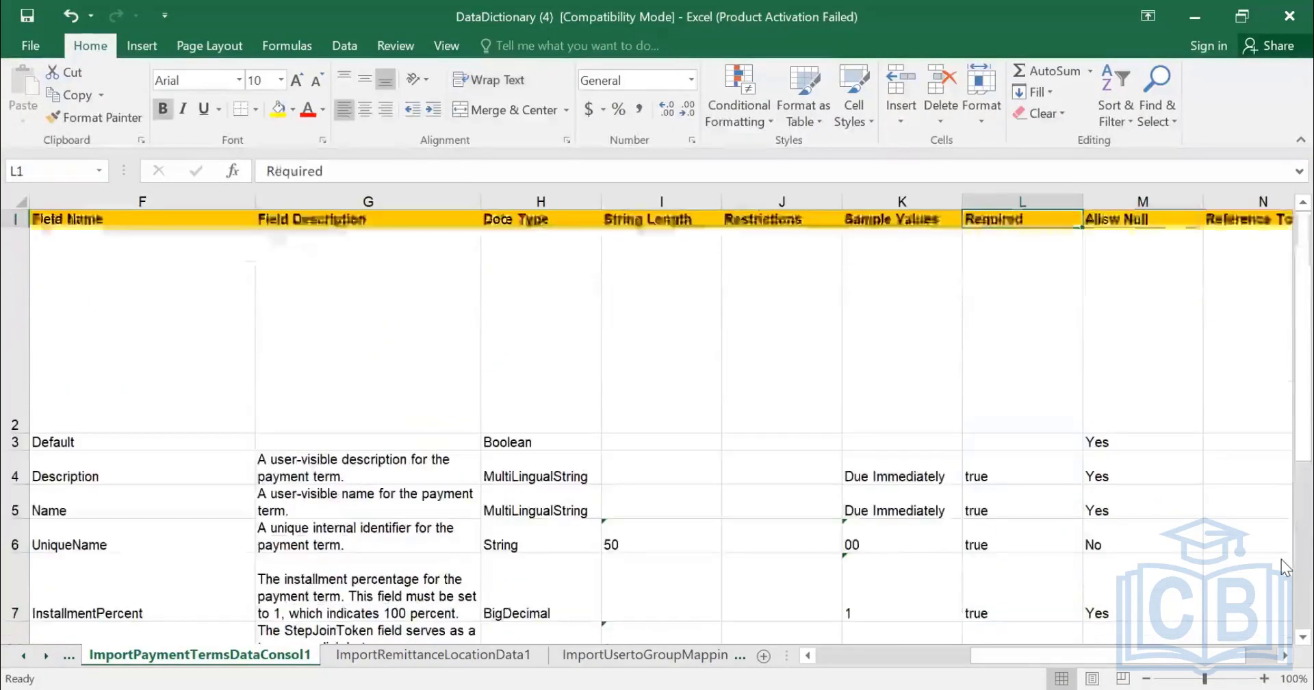
Check the Allow Null setting of every payment terms field from Default down to PayInDays and return to the column header
key(Right)
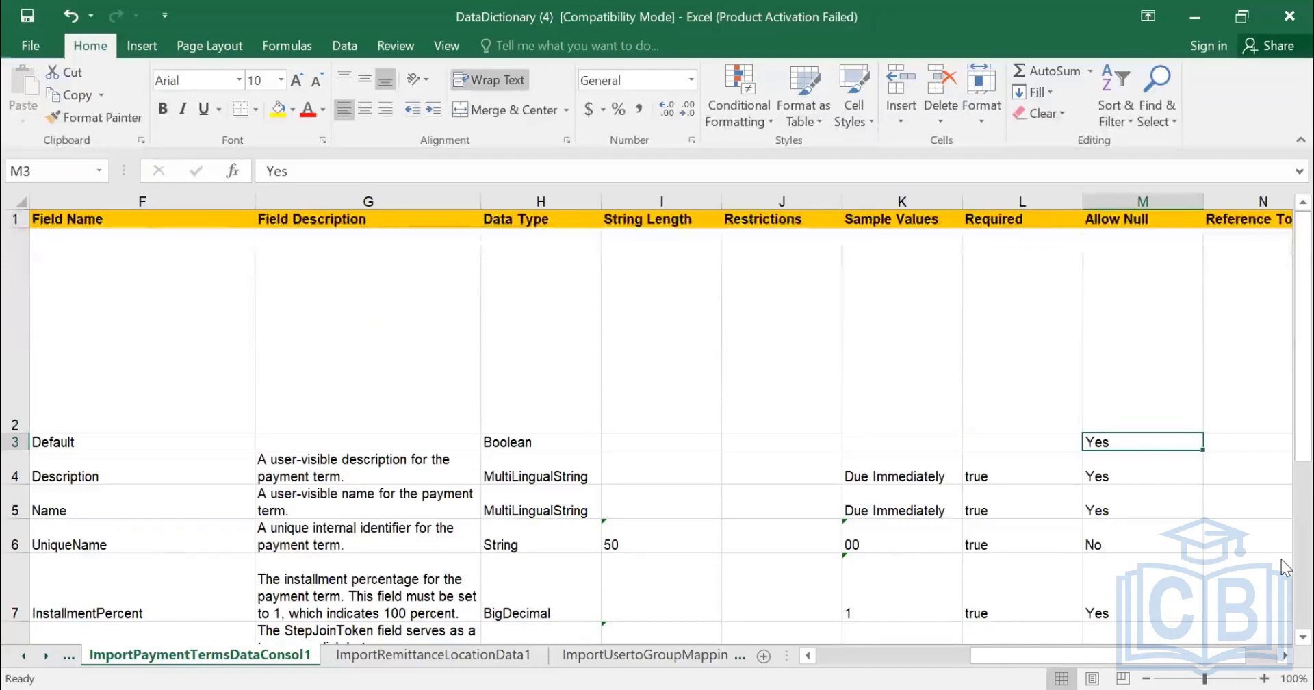
key(Right)
key(Left)
key(Down)
key(Down)
key(Down)
key(Down)
key(Down)
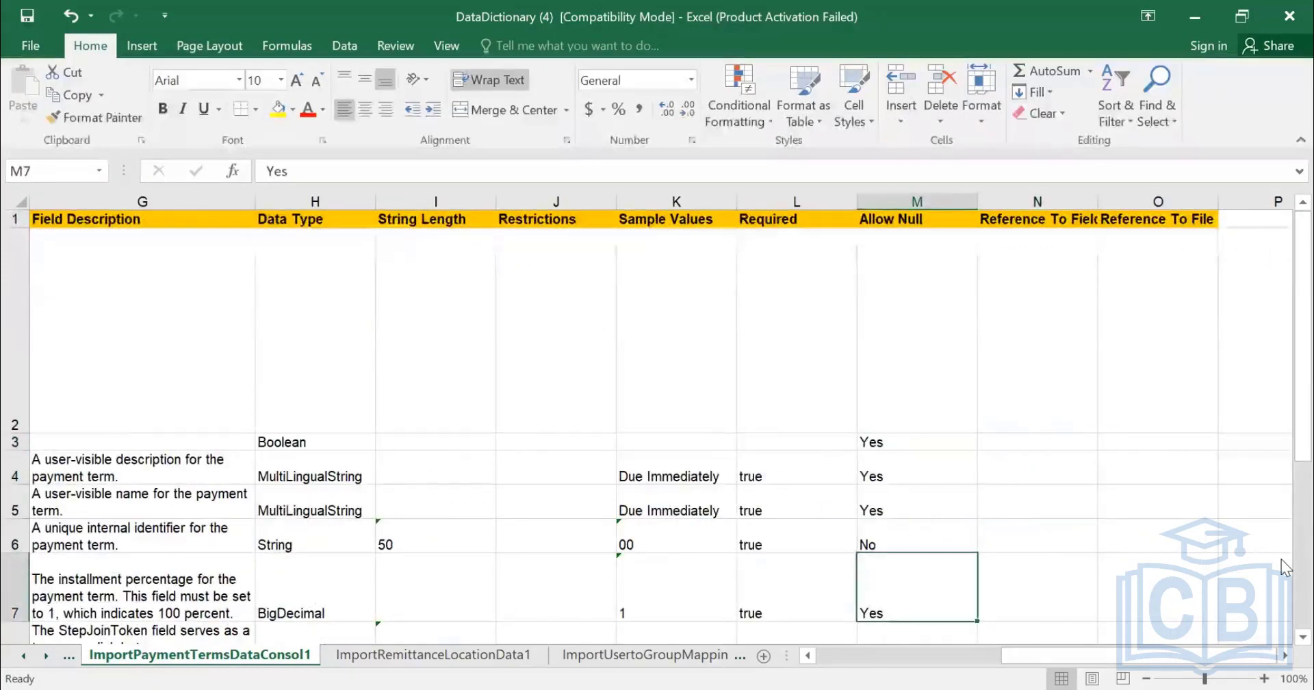
key(Up)
key(Up)
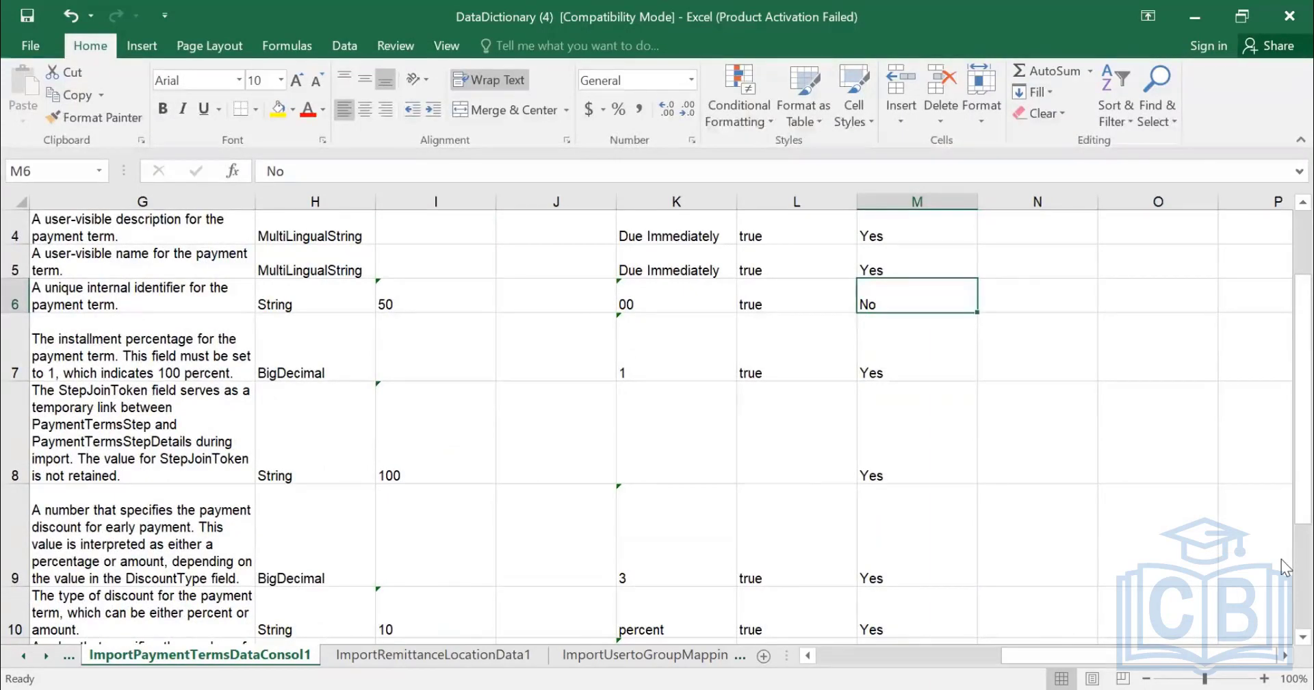
key(Down)
key(Down)
key(Down)
key(Down)
key(Down)
key(Down)
key(Down)
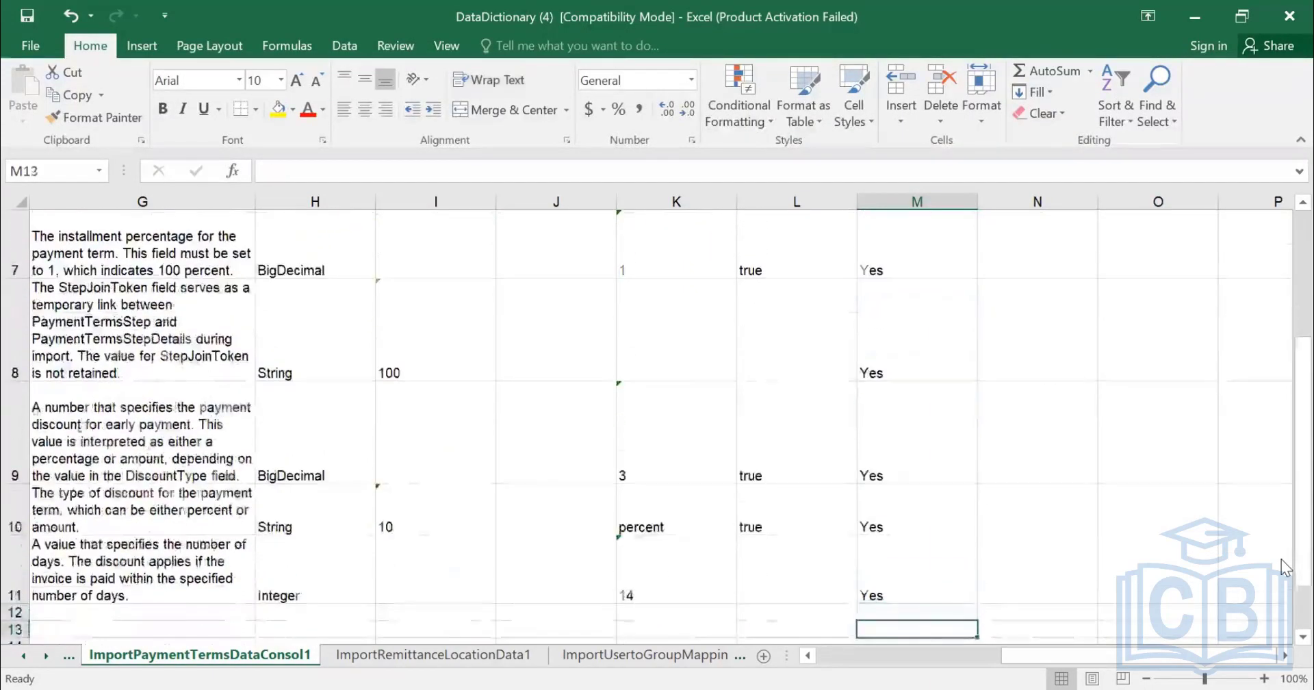
key(Up)
key(Up)
key(Up)
key(Up)
key(Up)
key(Up)
key(Up)
key(Up)
key(Up)
key(Up)
key(Up)
key(Up)
Look over the Reference To Field and Reference To File columns, and return along the header row to Task Name
key(Right)
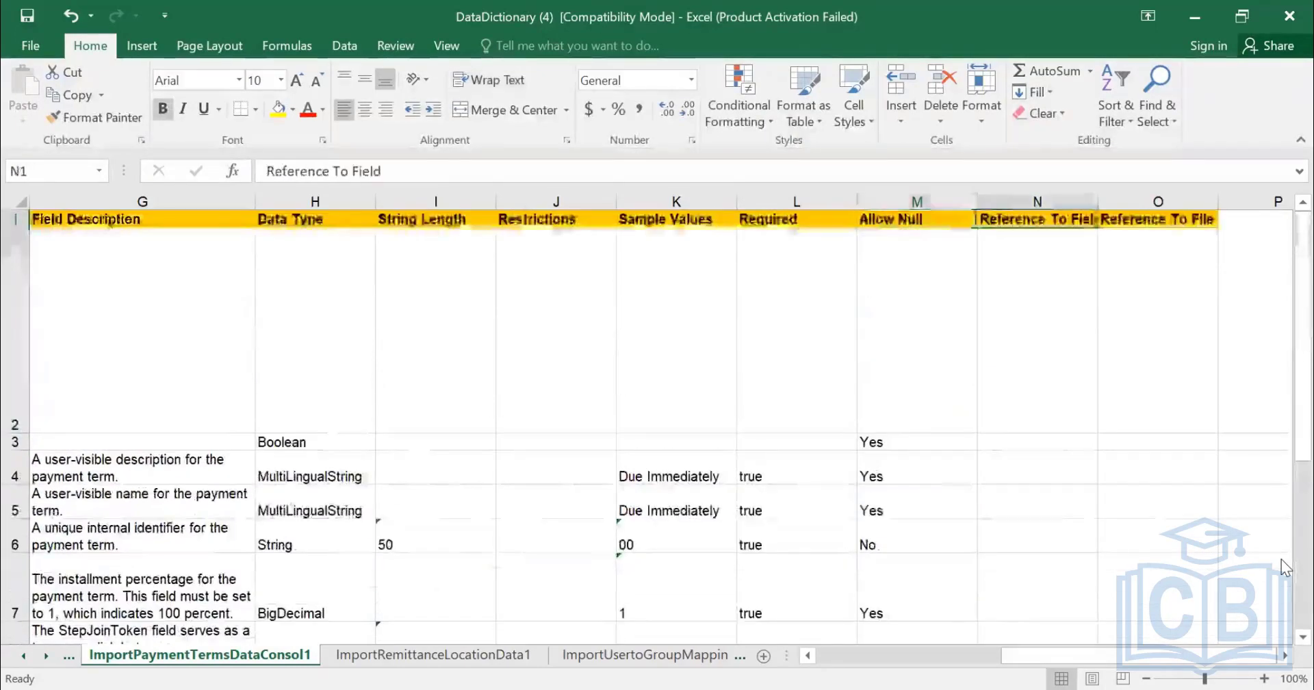
key(Right)
key(Right)
key(Left)
key(Left)
key(Left)
key(Left)
key(Left)
key(Left)
key(Left)
key(Left)
key(Left)
key(Left)
key(Left)
key(Left)
key(Left)
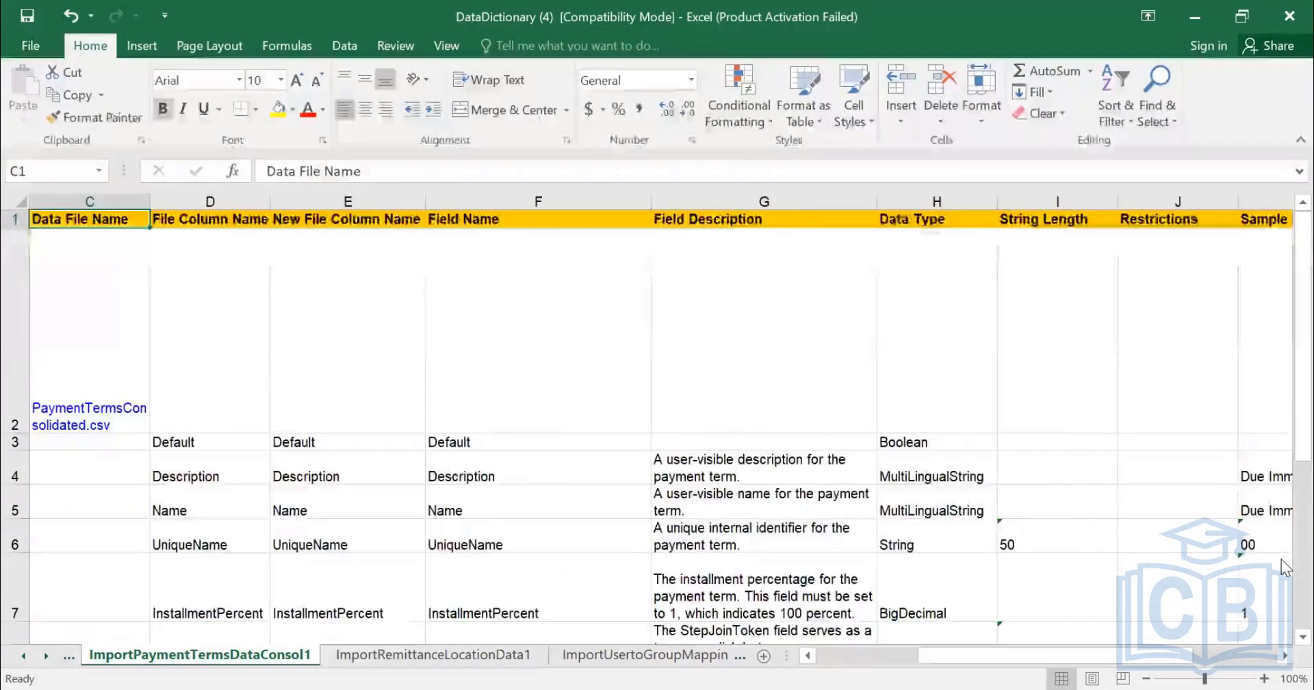
key(Left)
key(Left)
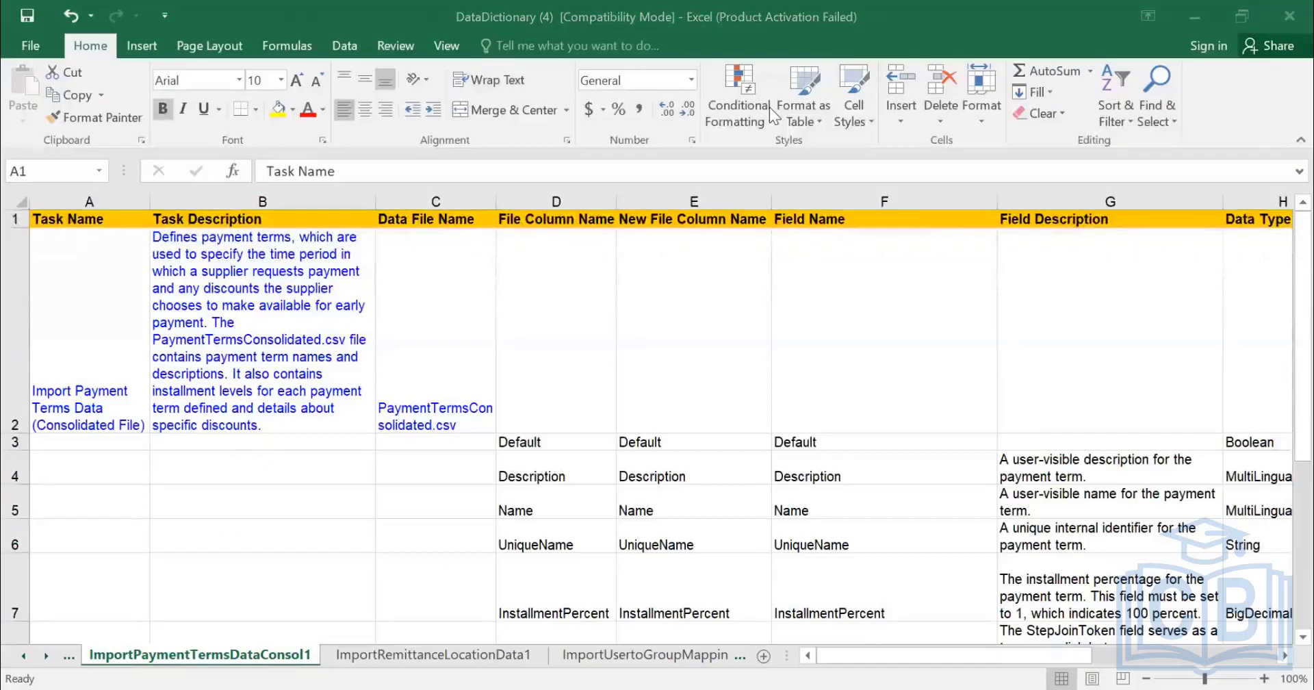
Switch to Ariba in the browser, reopen the Administration page and go to Core Administration
key(alt+Tab)
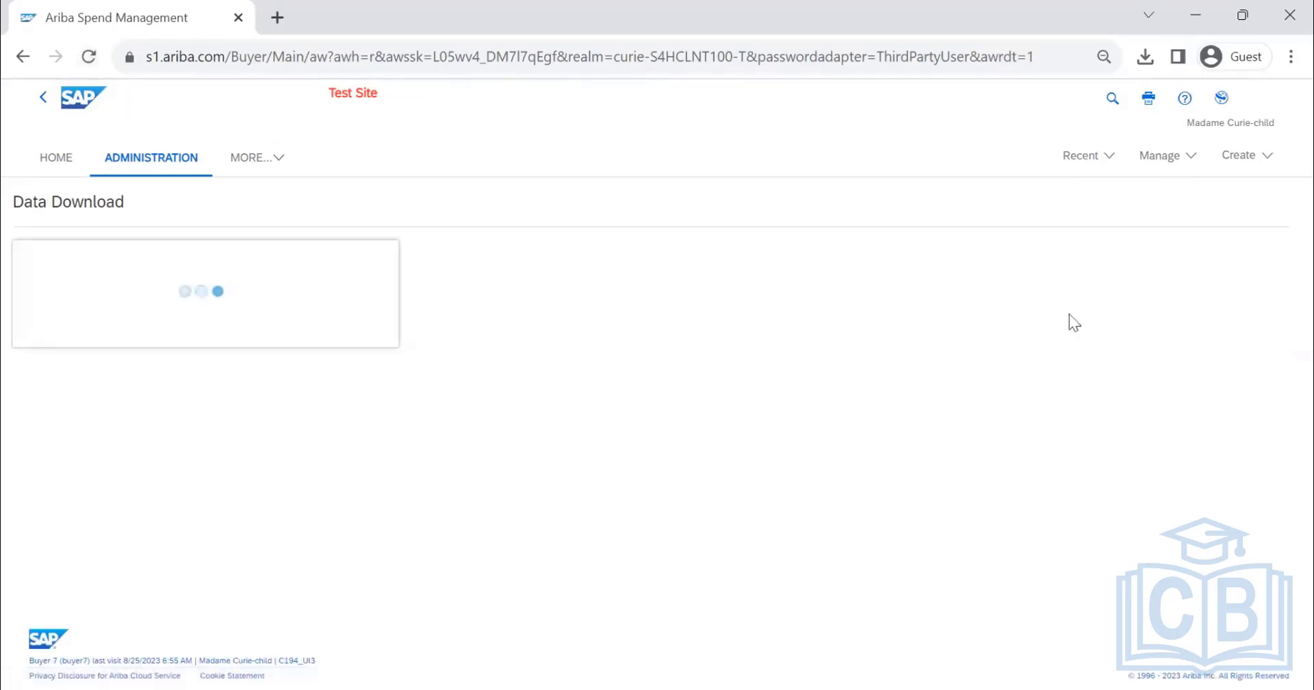
click(1161, 158)
click(1032, 174)
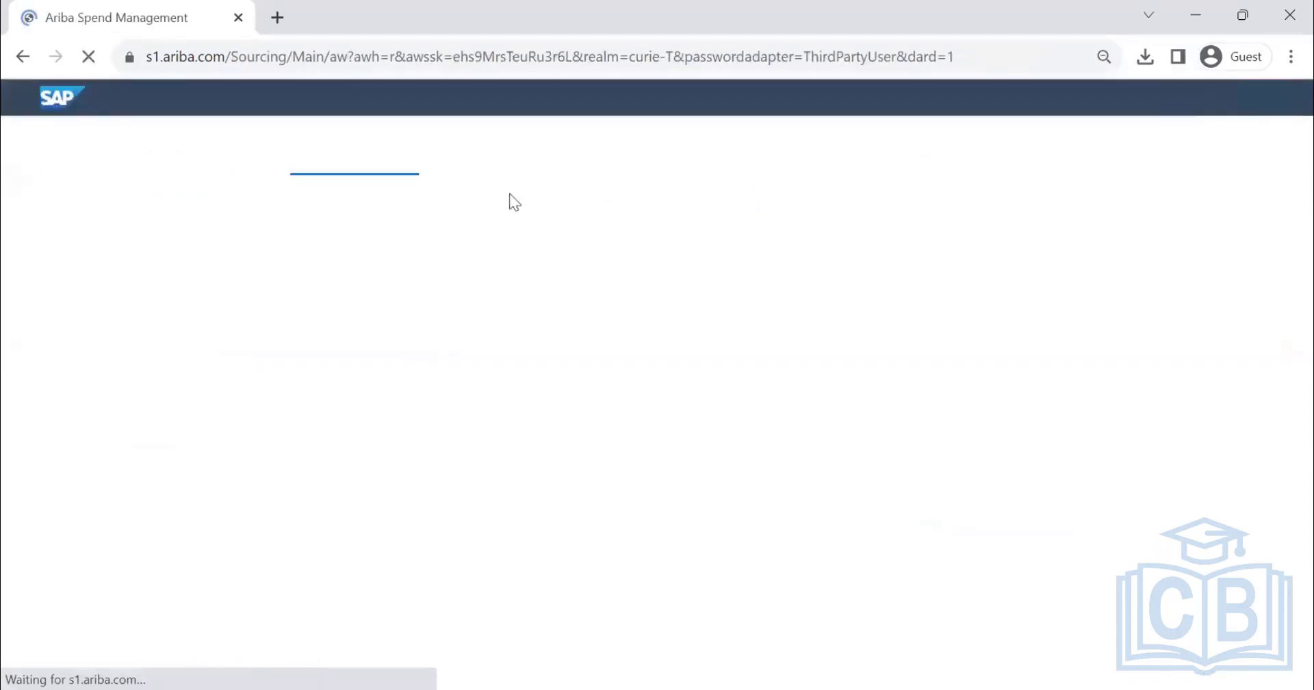
scroll(85, 614, down, 1)
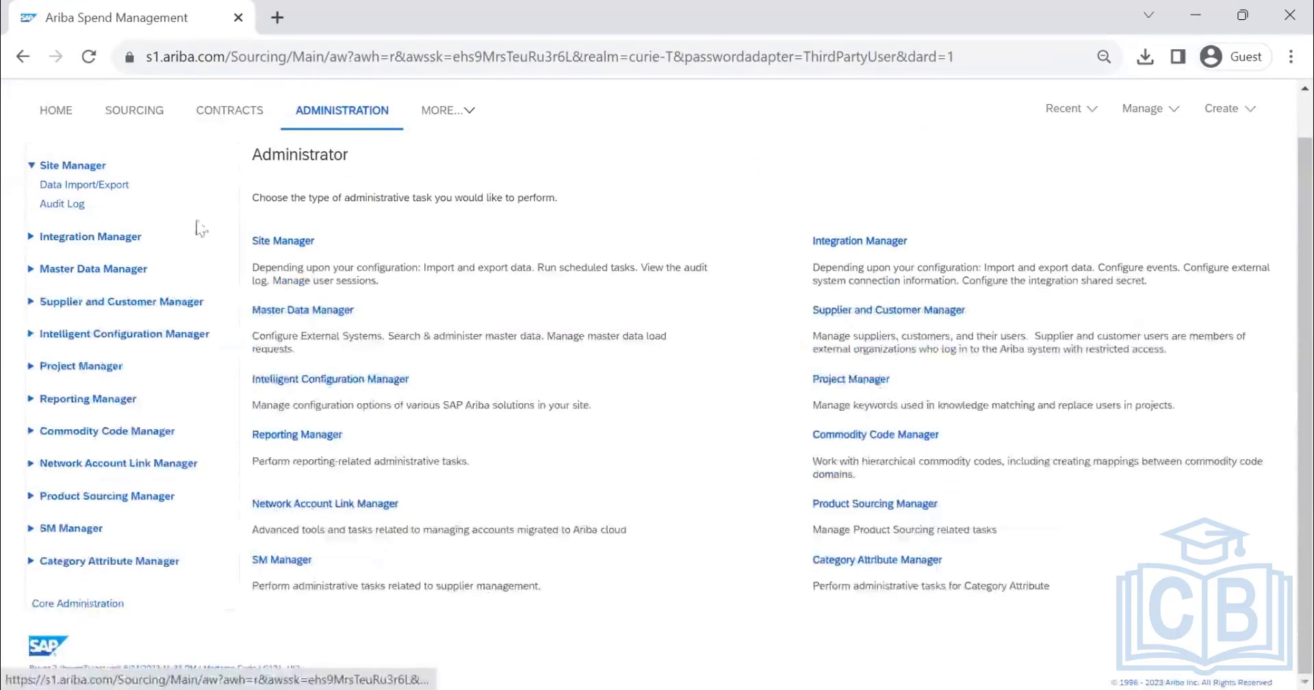
click(91, 601)
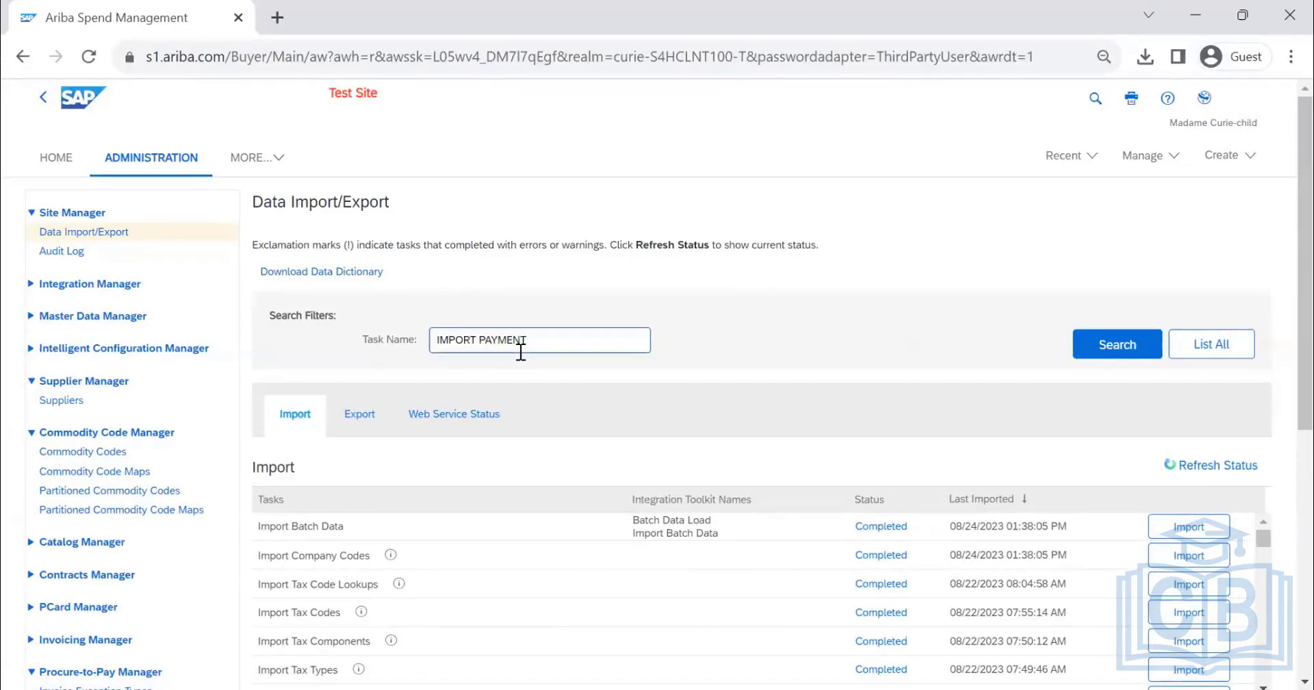
Search the import tasks for "IMPORT PAYMENT" and open the Import Payment Terms Data (Consolidated File) import
key(Return)
scroll(538, 499, down, 2)
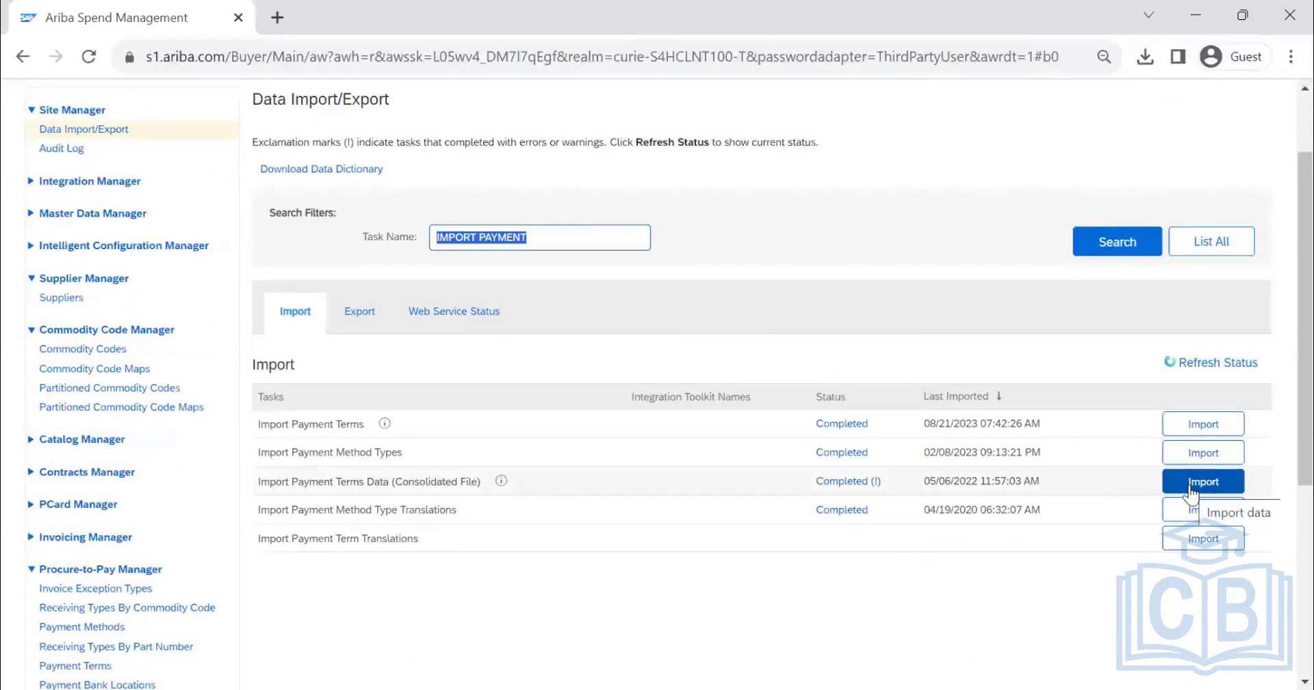
click(1203, 424)
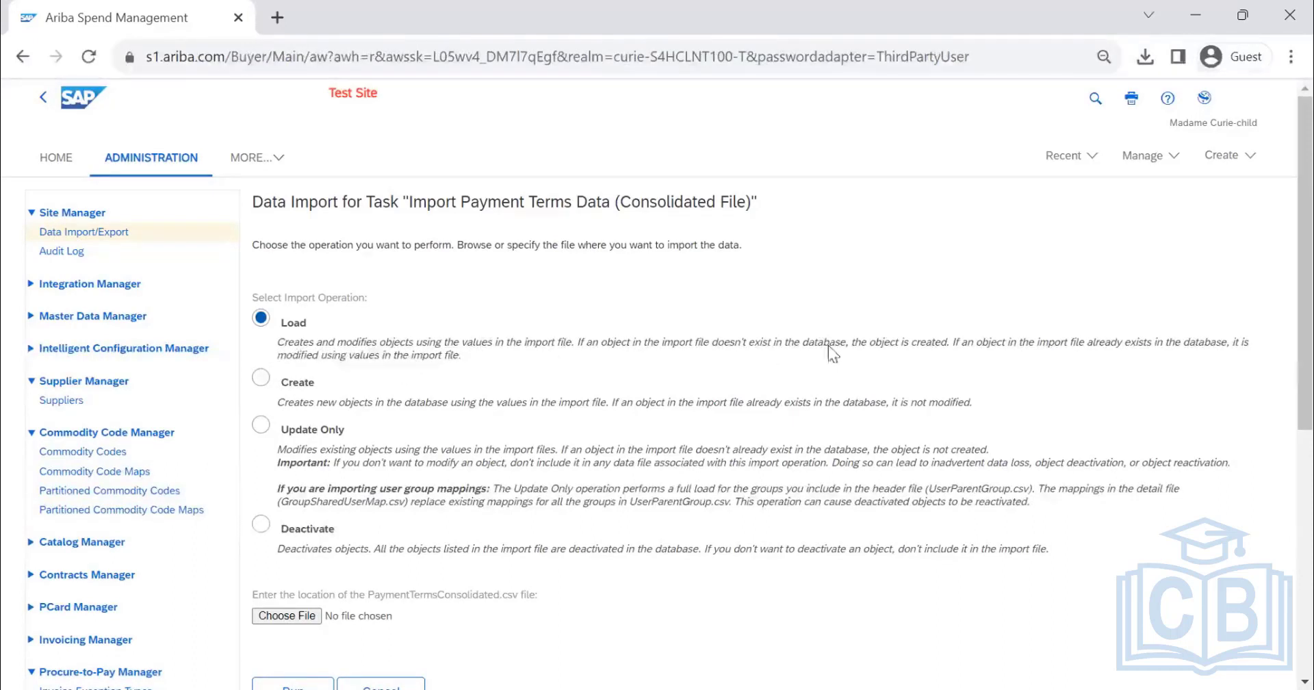
Read the descriptions of the Load and Create import operations for the consolidated payment terms task
drag(950, 339, 565, 337)
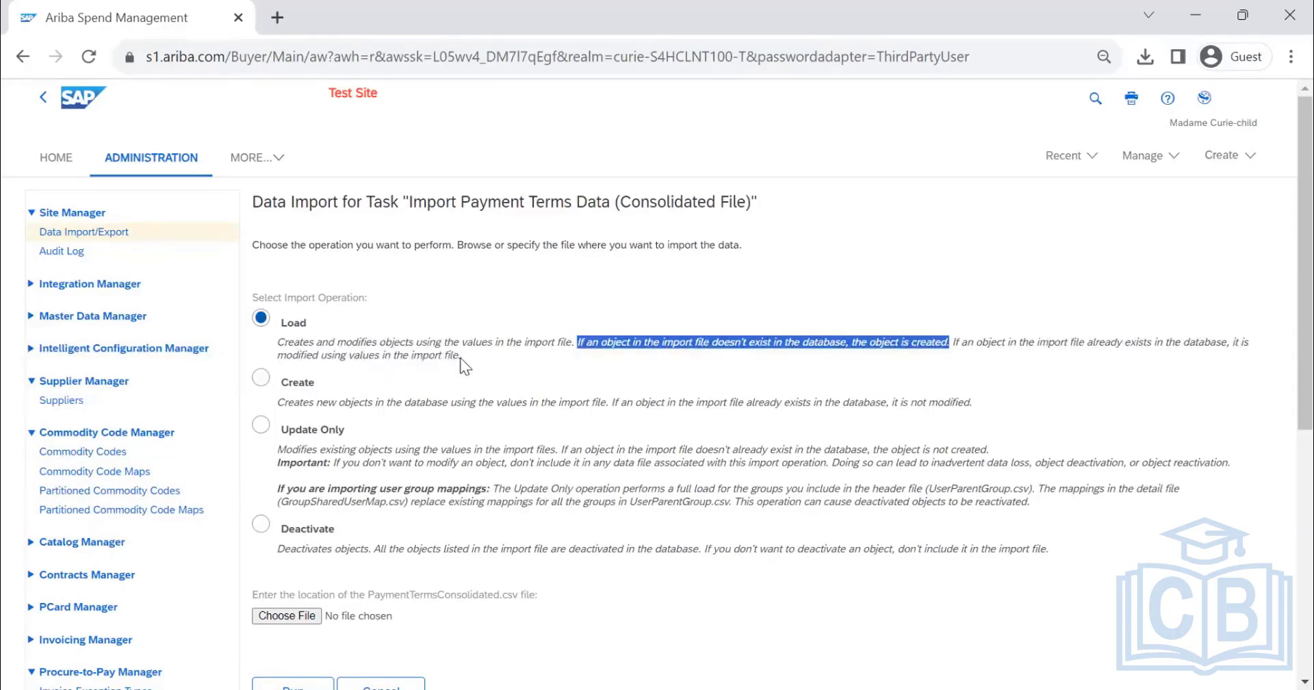
drag(460, 358, 277, 340)
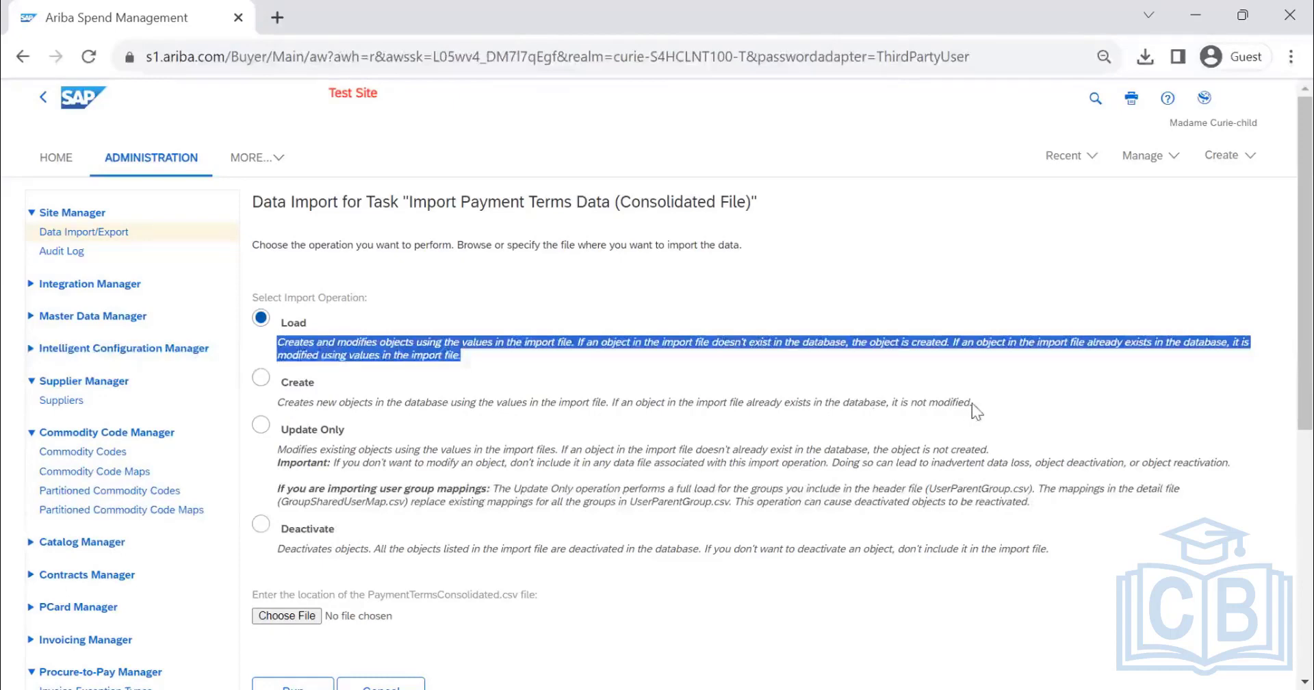
drag(972, 404, 267, 400)
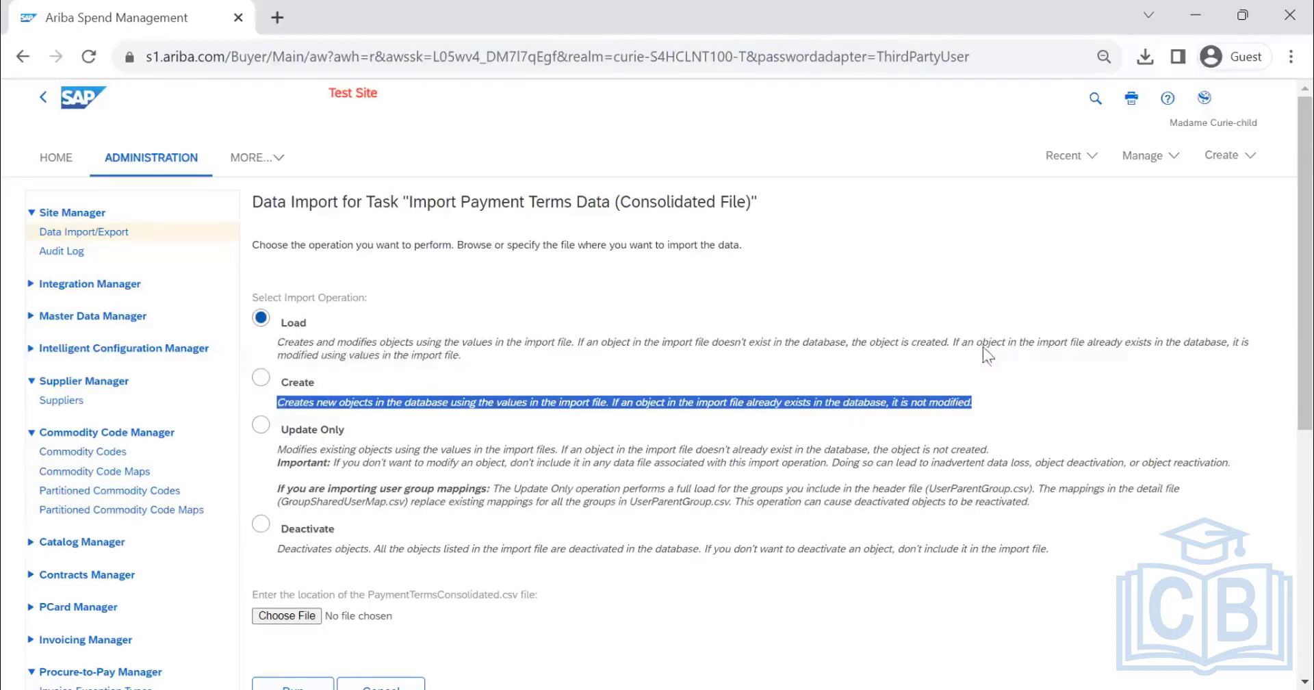
scroll(982, 365, down, 3)
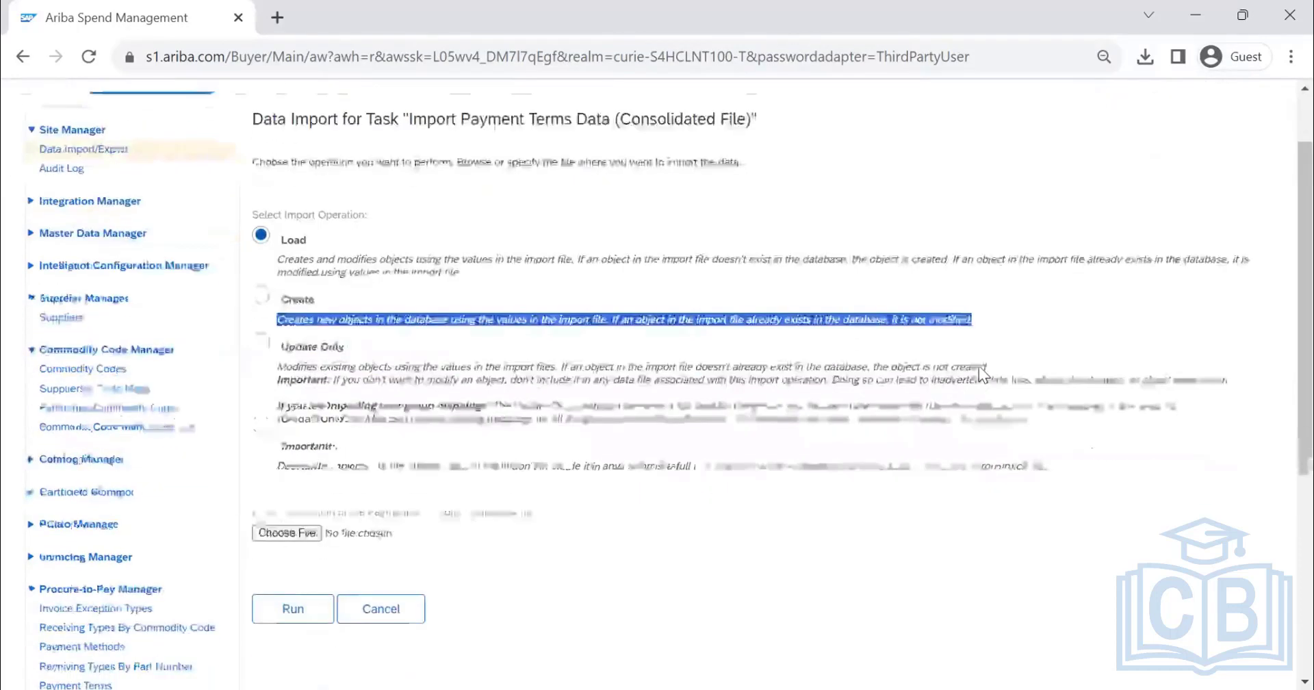
Review the Update Only and Deactivate operations and the PaymentTermsConsolidated.csv file requirement, and leave the import without running it
click(315, 329)
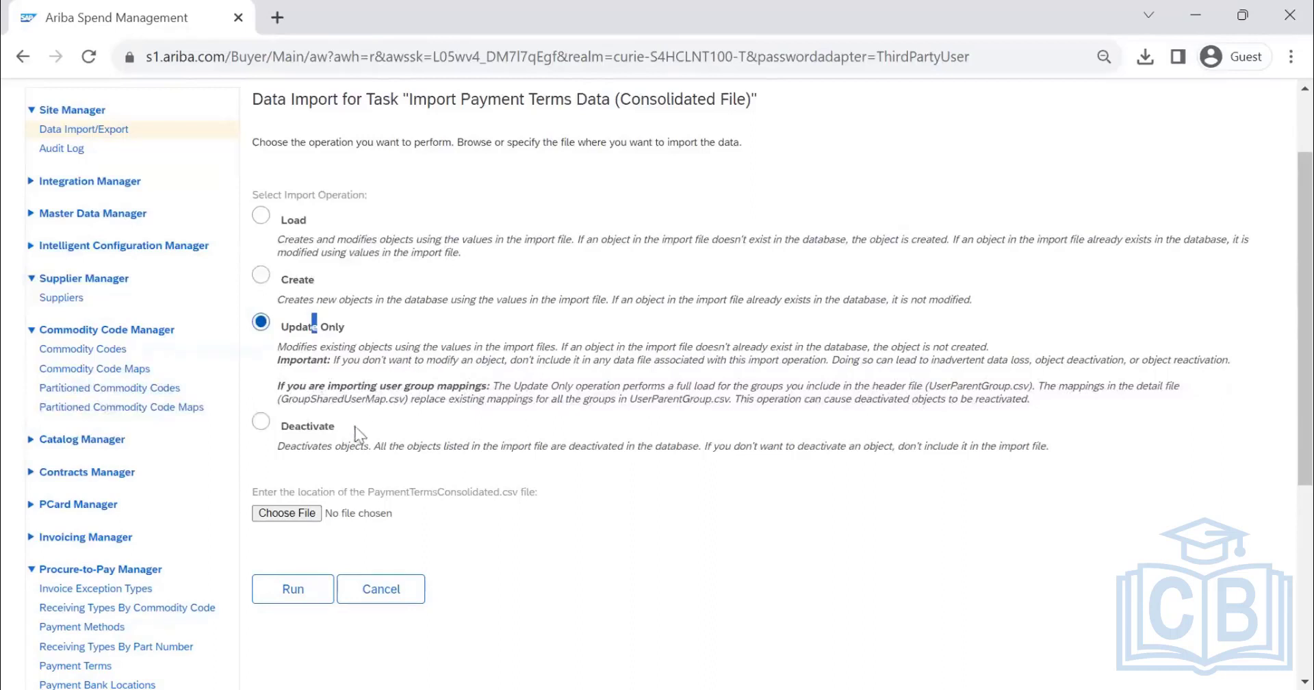
click(308, 430)
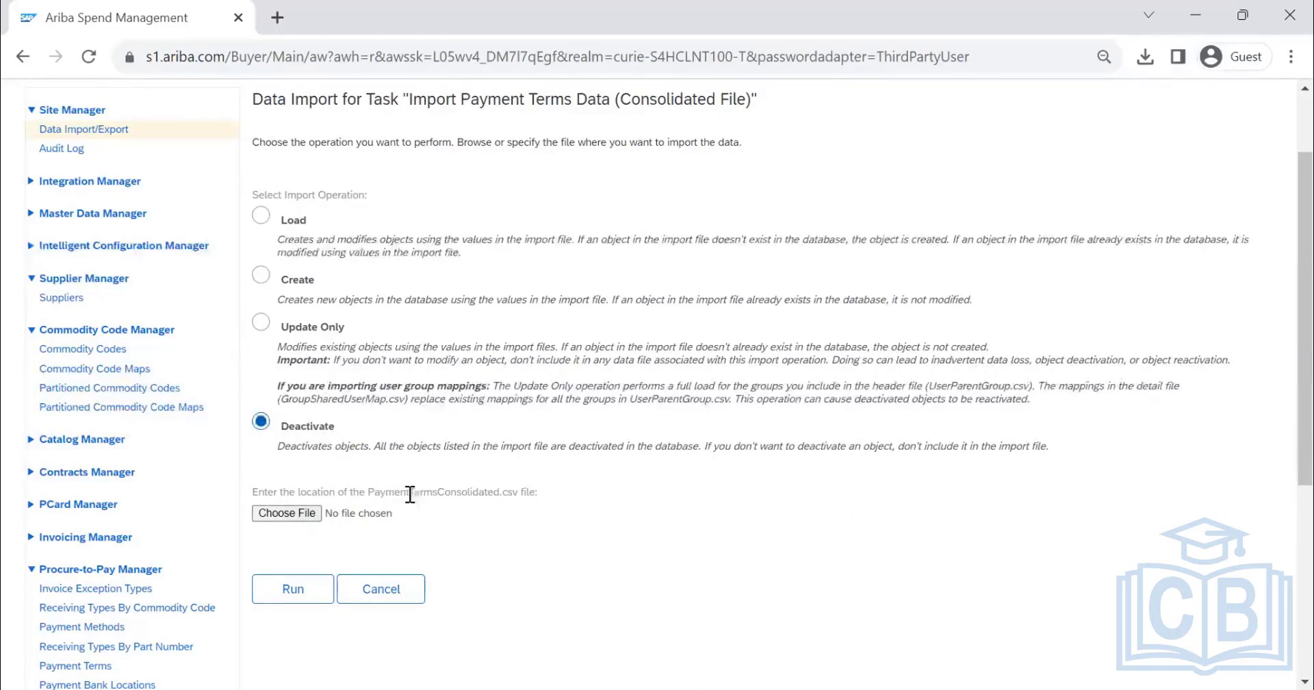
drag(410, 487, 555, 492)
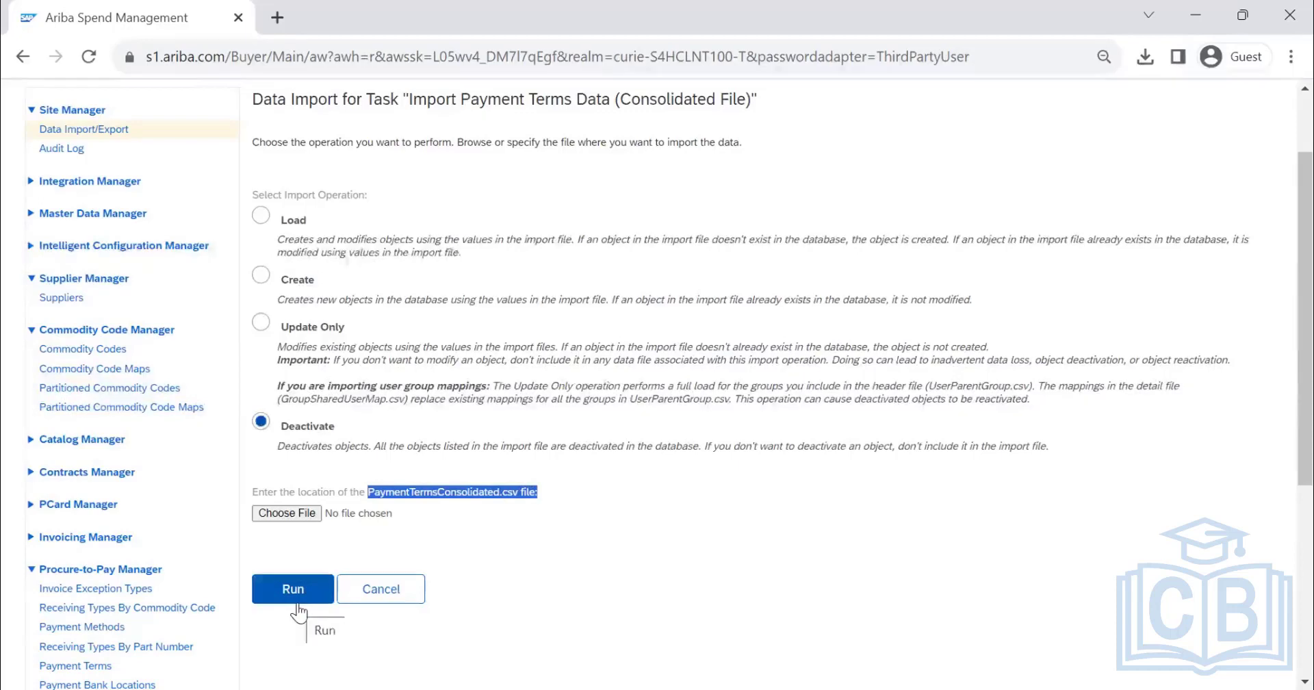
click(387, 594)
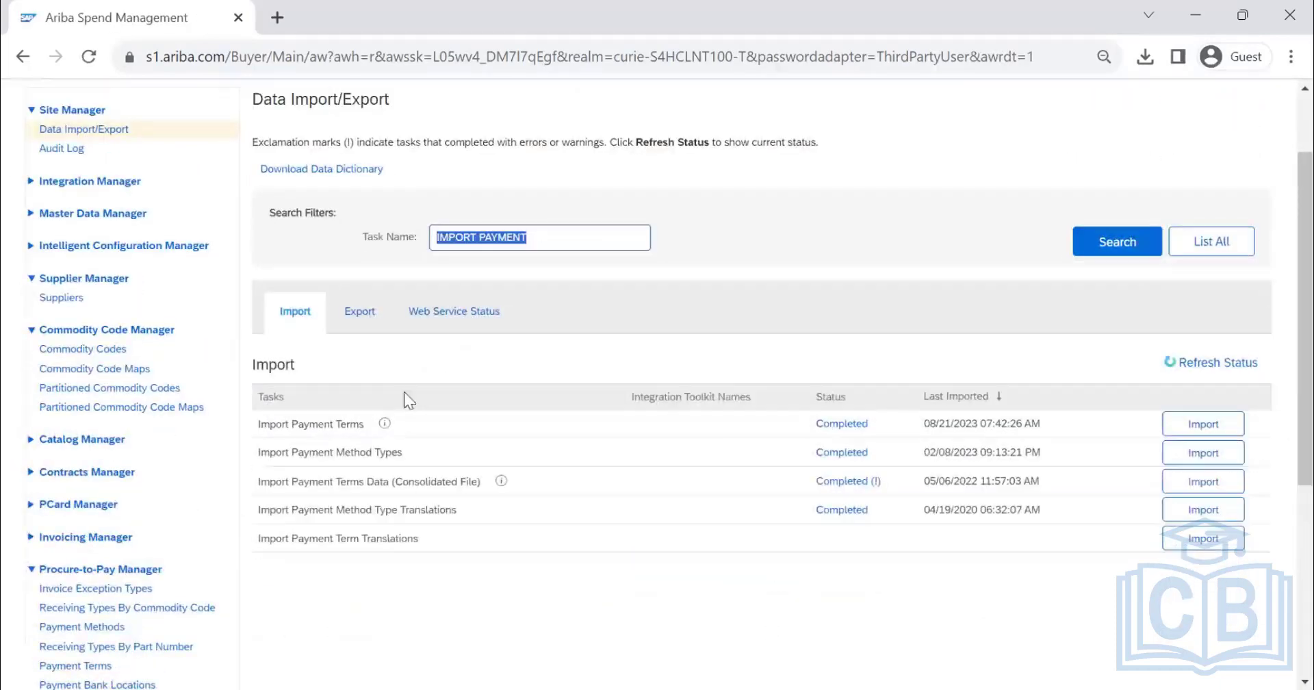
Search the export tasks for "EXPORT PAYMENT"
click(374, 316)
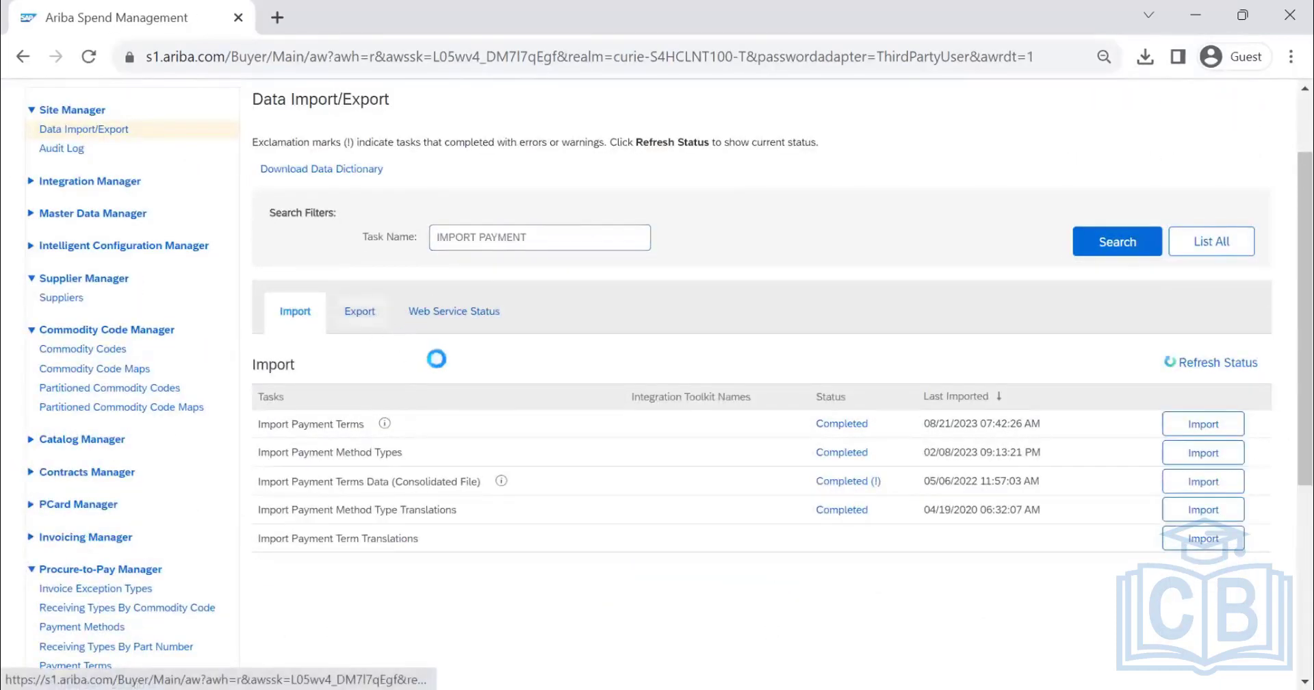
click(1133, 258)
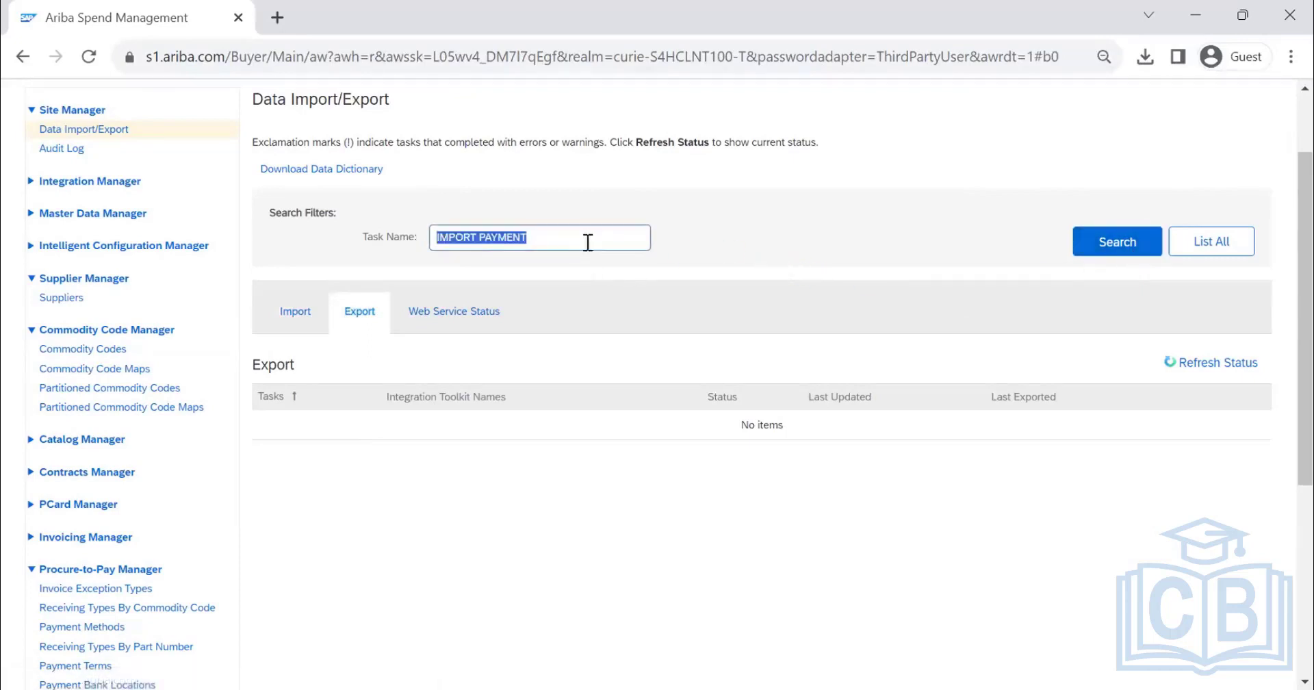
click(1118, 250)
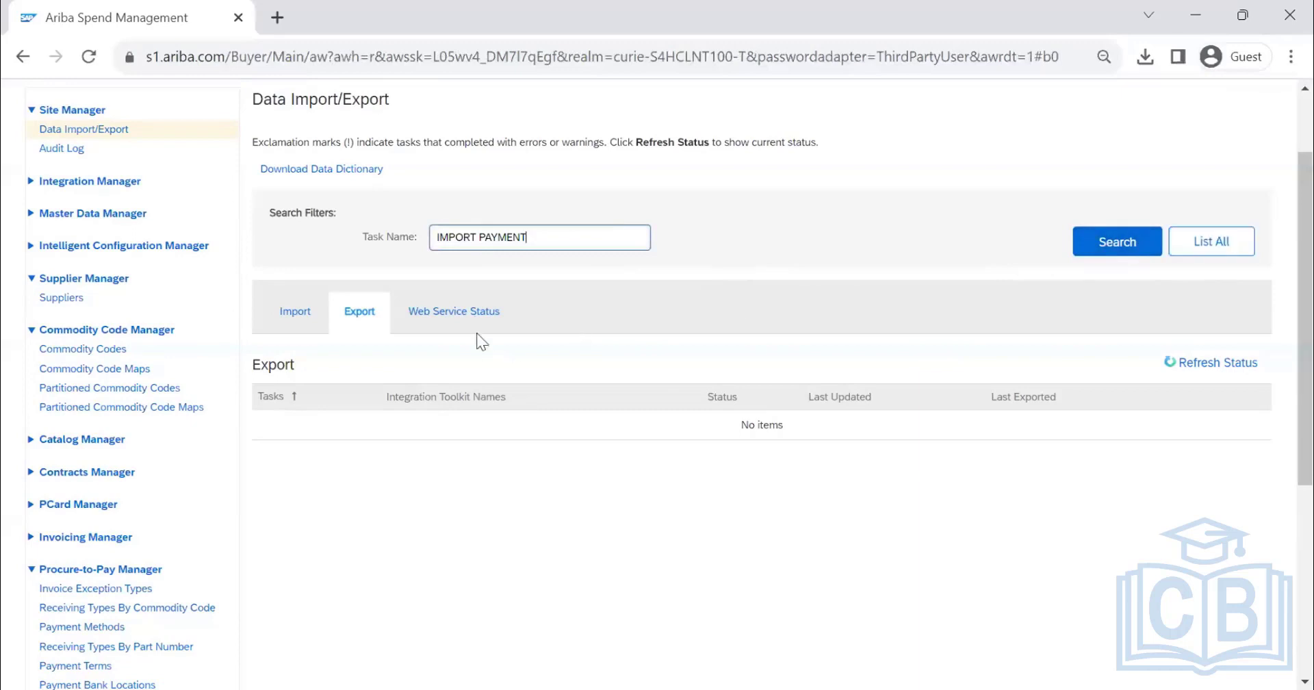
double_click(462, 239)
text(EXPORT)
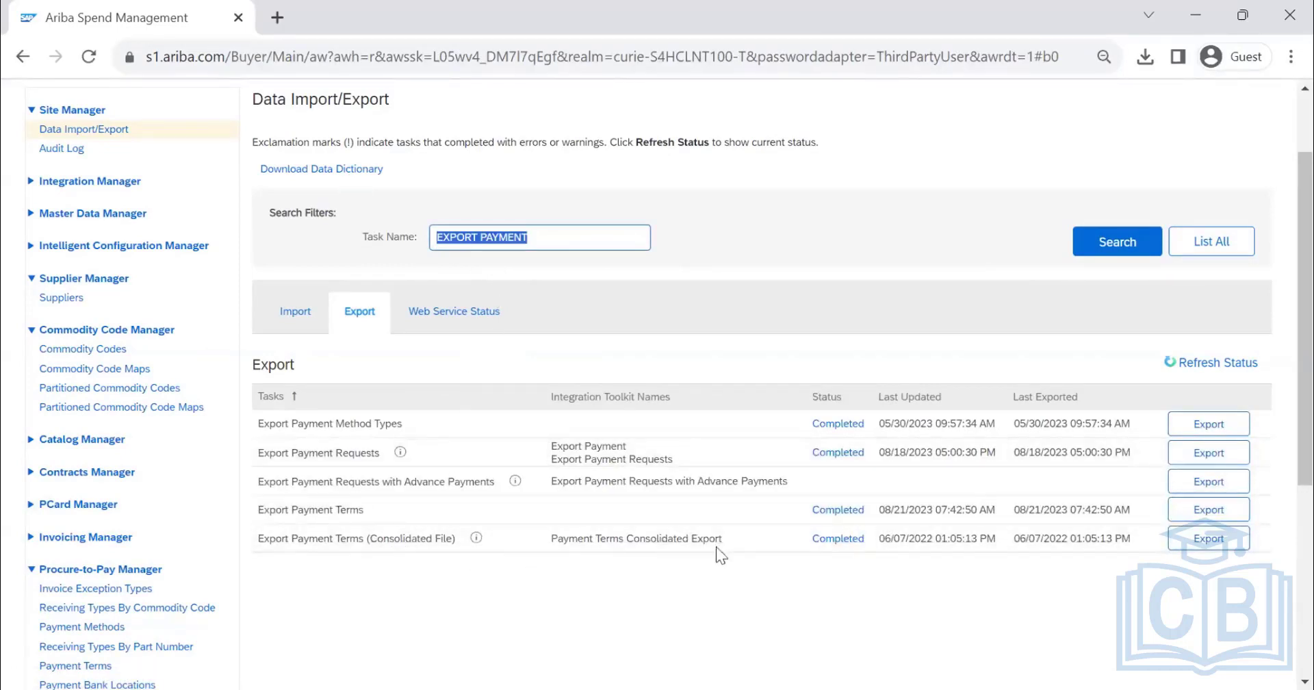
Export Payment Terms (Consolidated File) for all adapter sources, save it as PaymentTermsConsolidatedExport in Downloads and open the file
click(1210, 541)
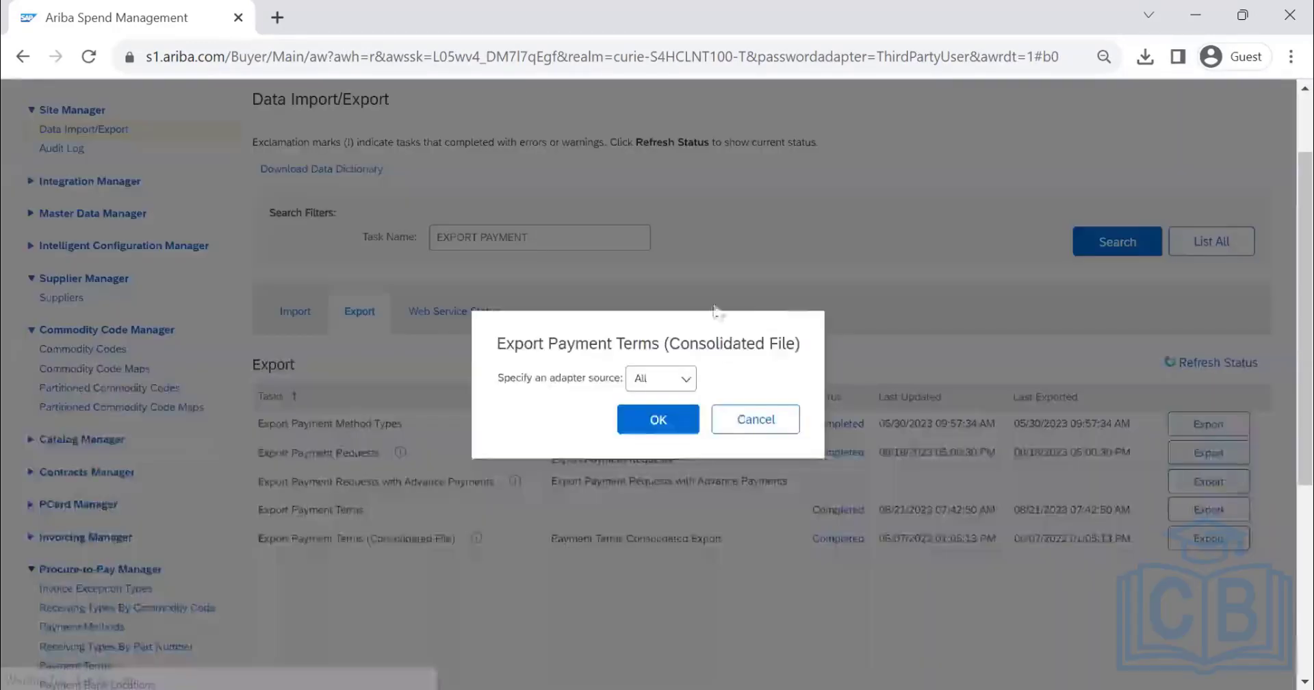
click(636, 425)
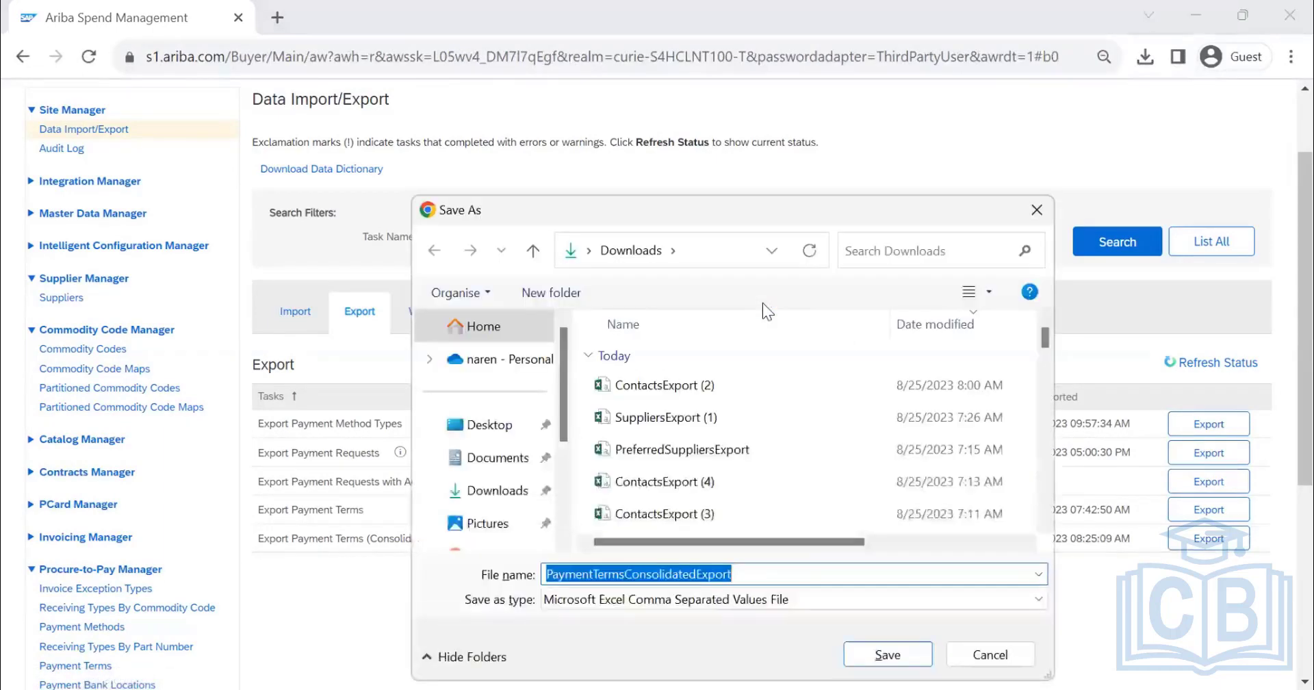
click(897, 660)
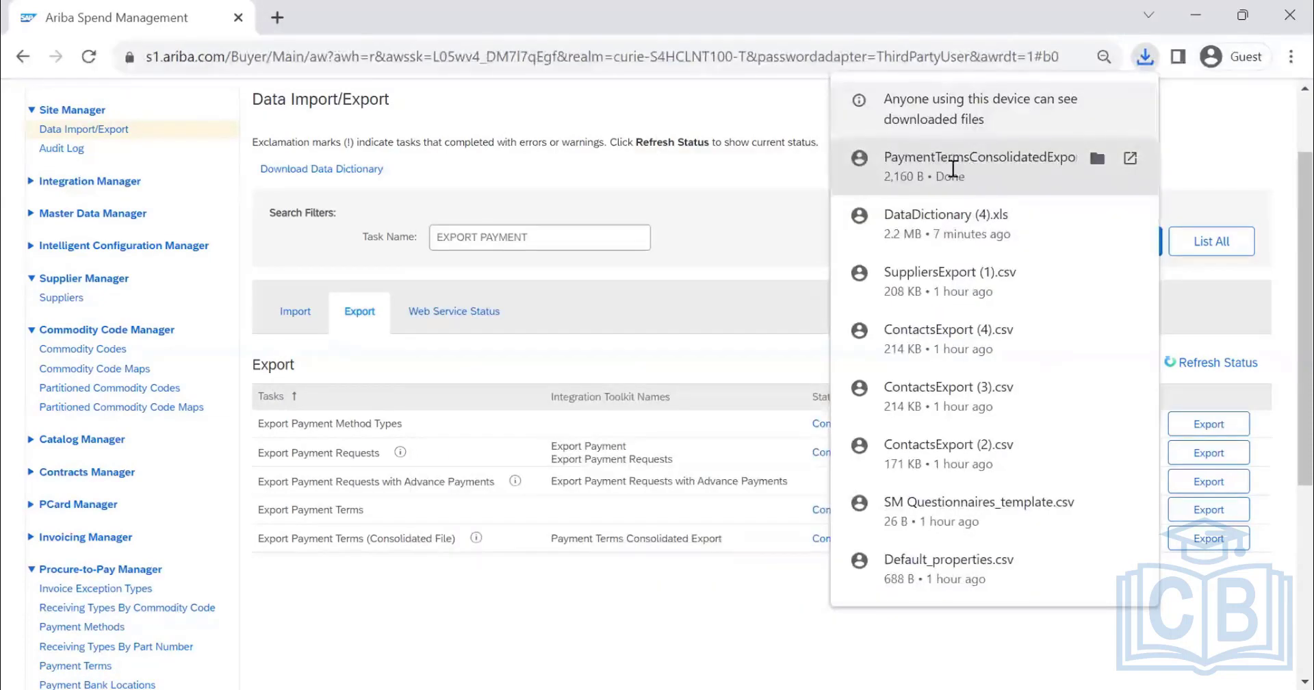
click(955, 166)
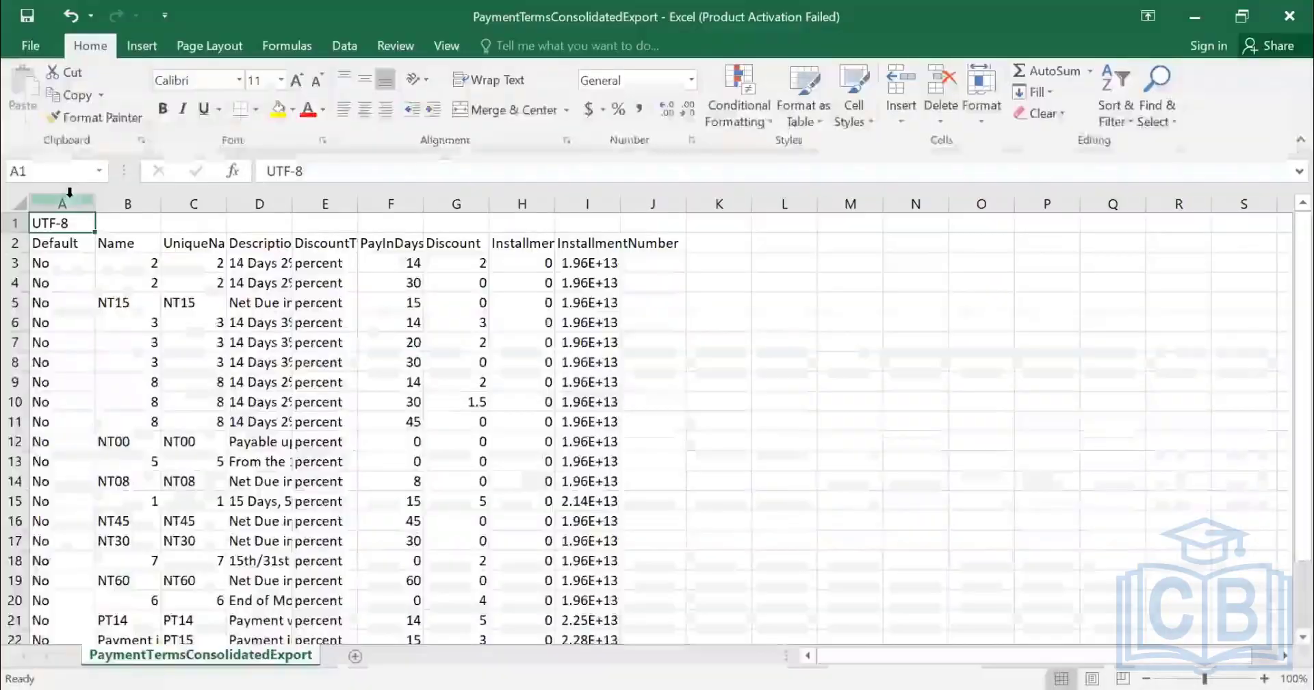
Auto-fit the widths of columns A to I and left-align the Name column in the exported payment terms sheet
click(62, 204)
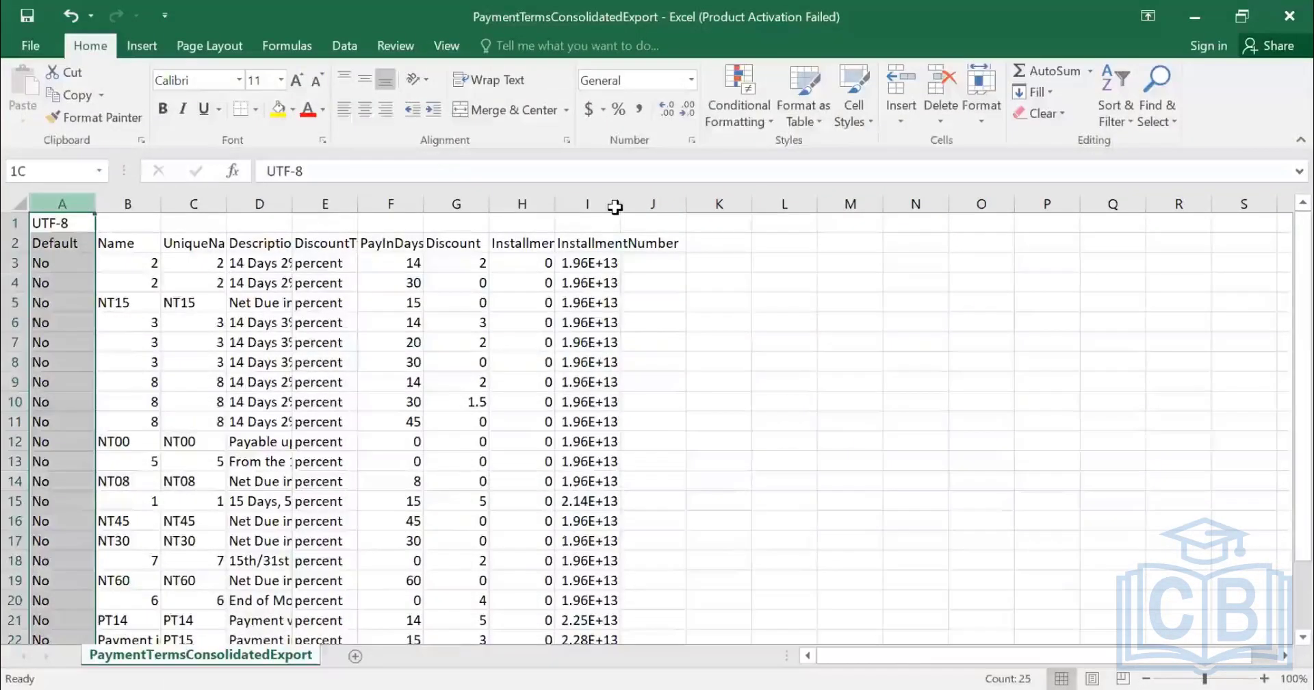
drag(61, 204, 602, 202)
double_click(623, 199)
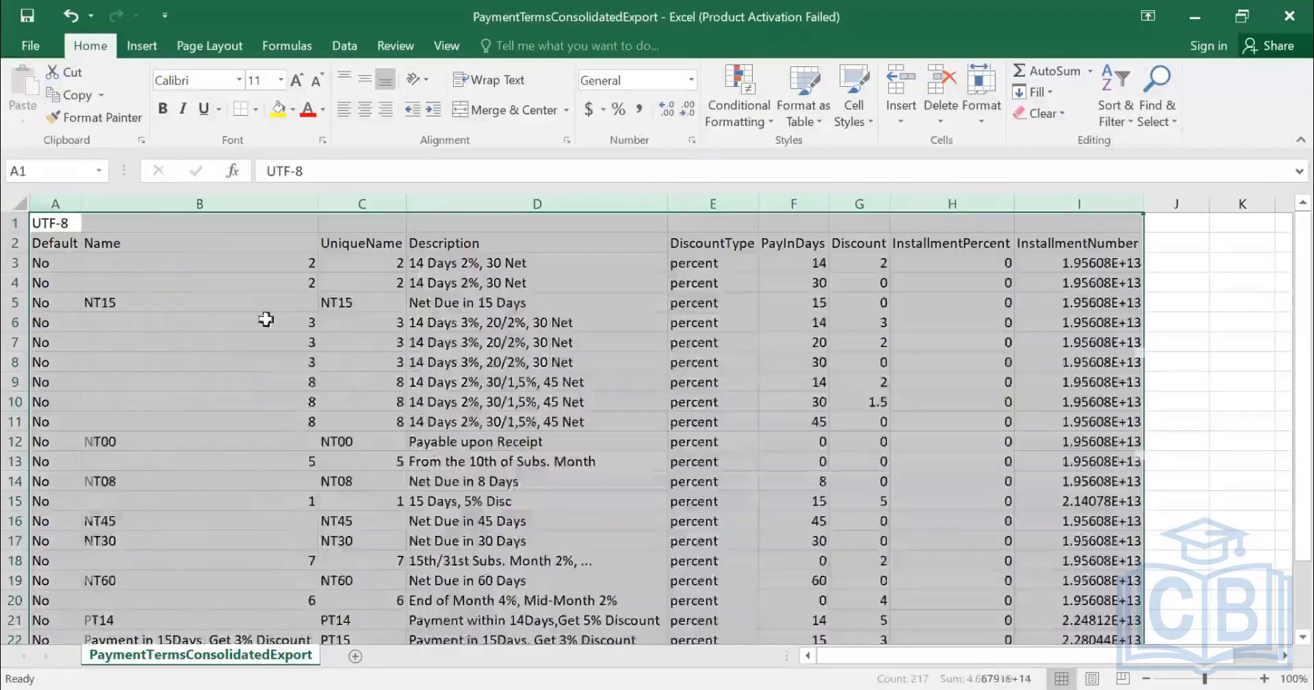
click(167, 205)
click(345, 109)
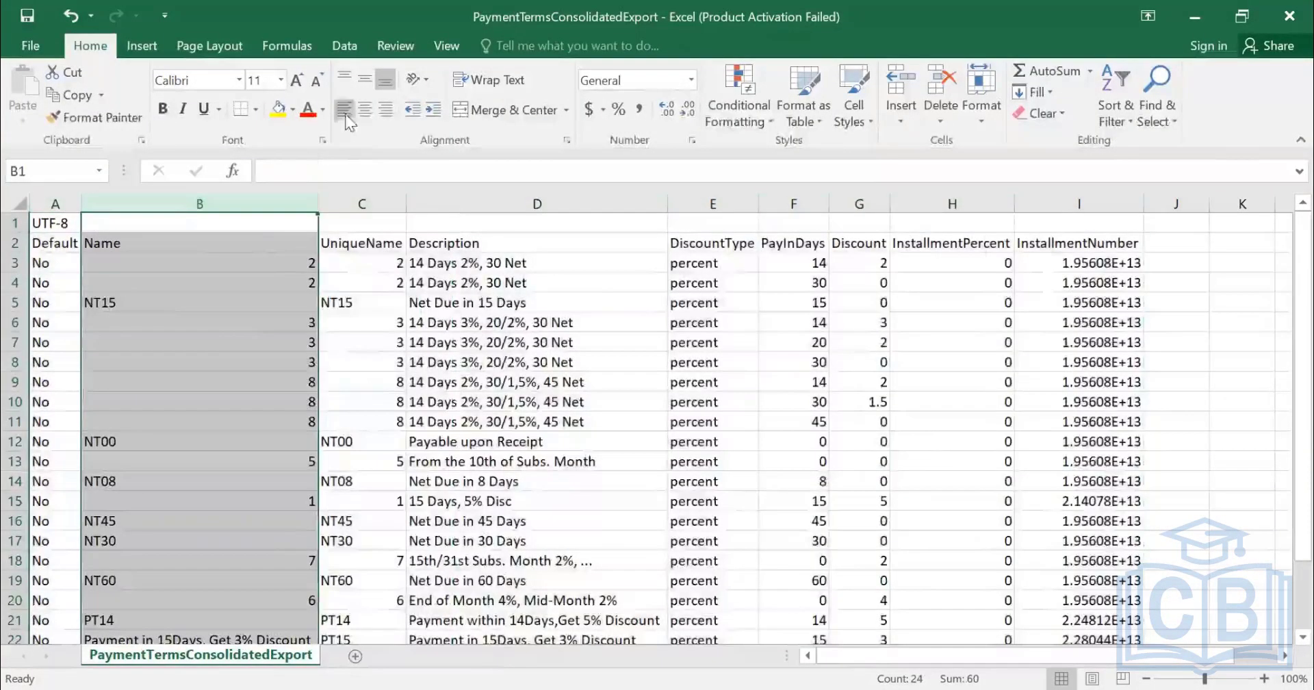
Review the column headers of the payment terms export in row 2, from Default through InstallmentNumber
click(151, 245)
click(80, 243)
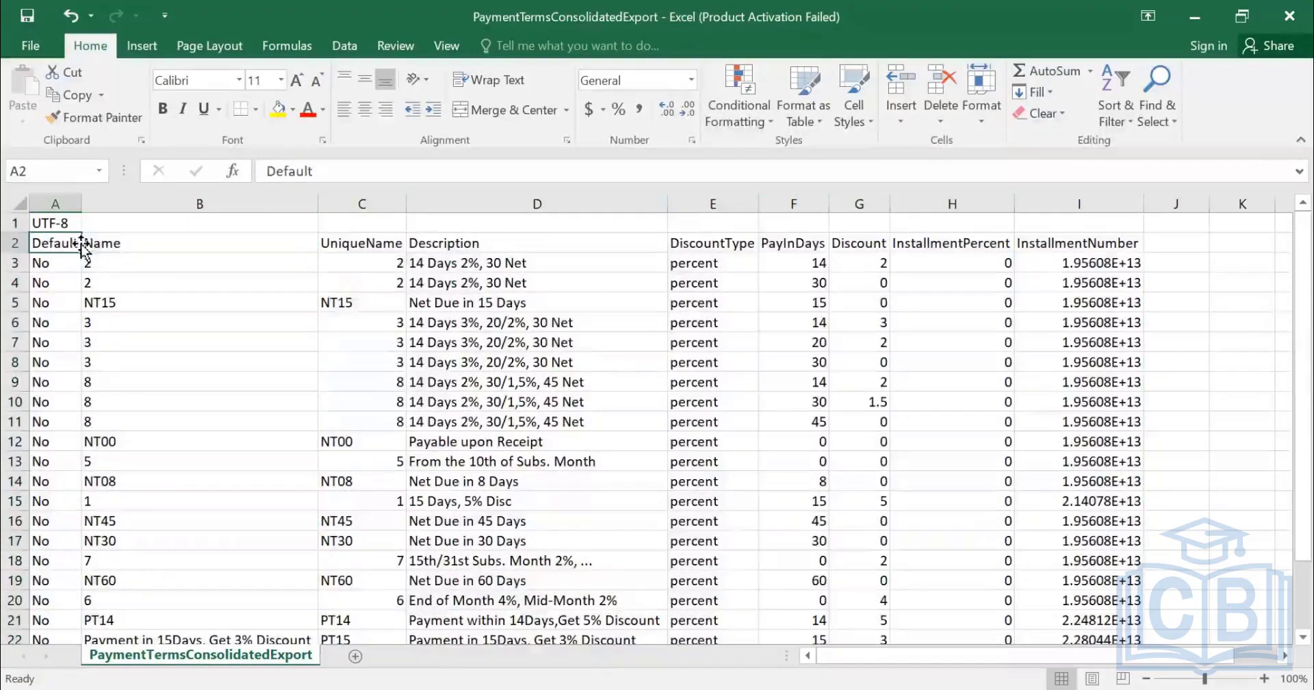
click(152, 244)
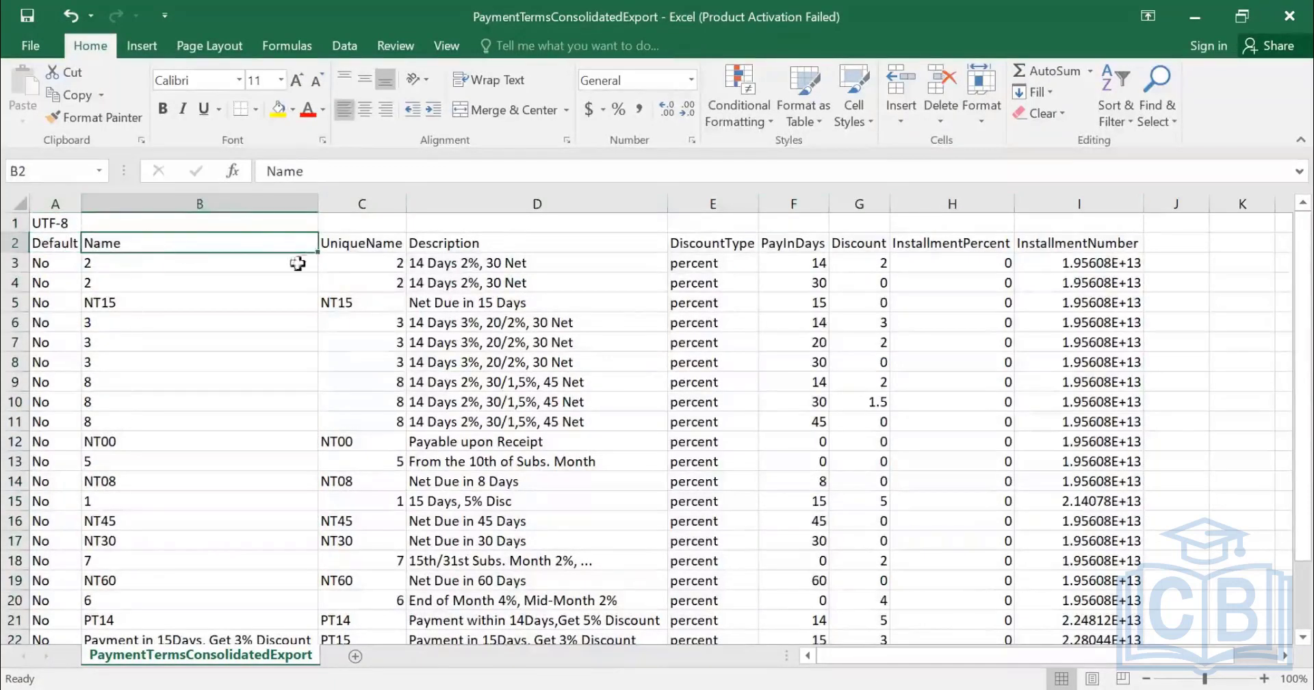
click(350, 252)
click(458, 239)
click(684, 242)
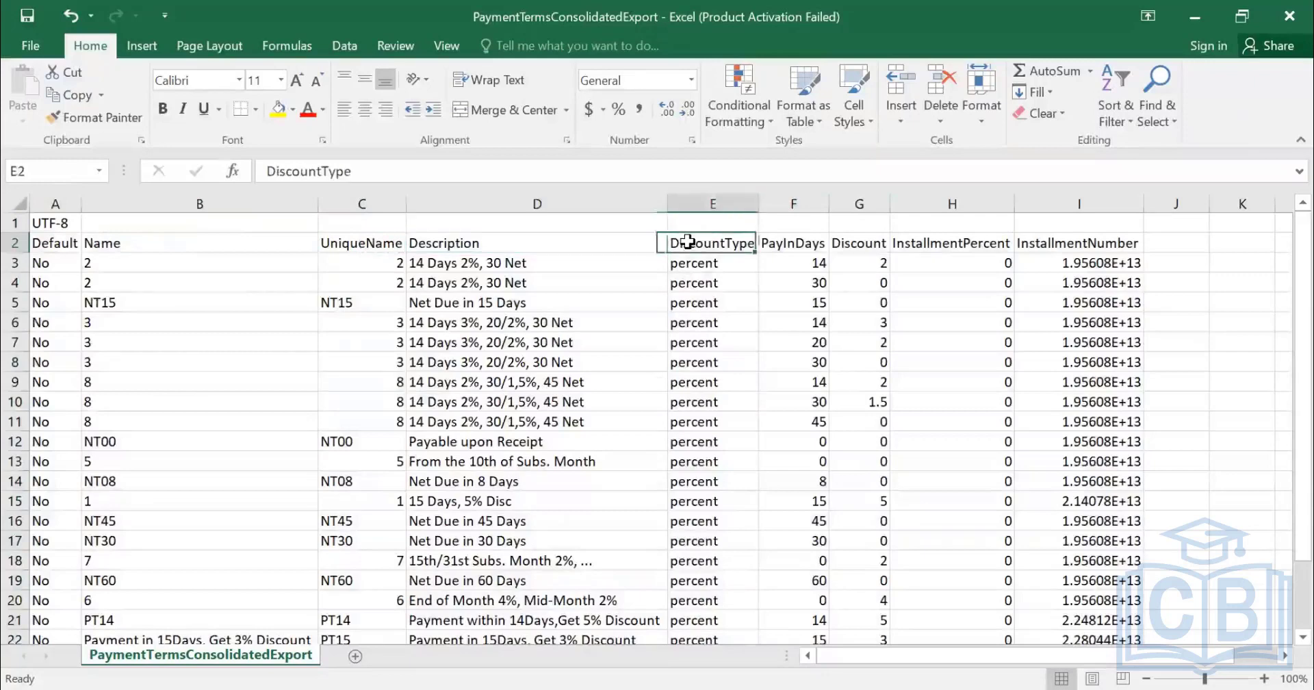
click(788, 247)
click(857, 245)
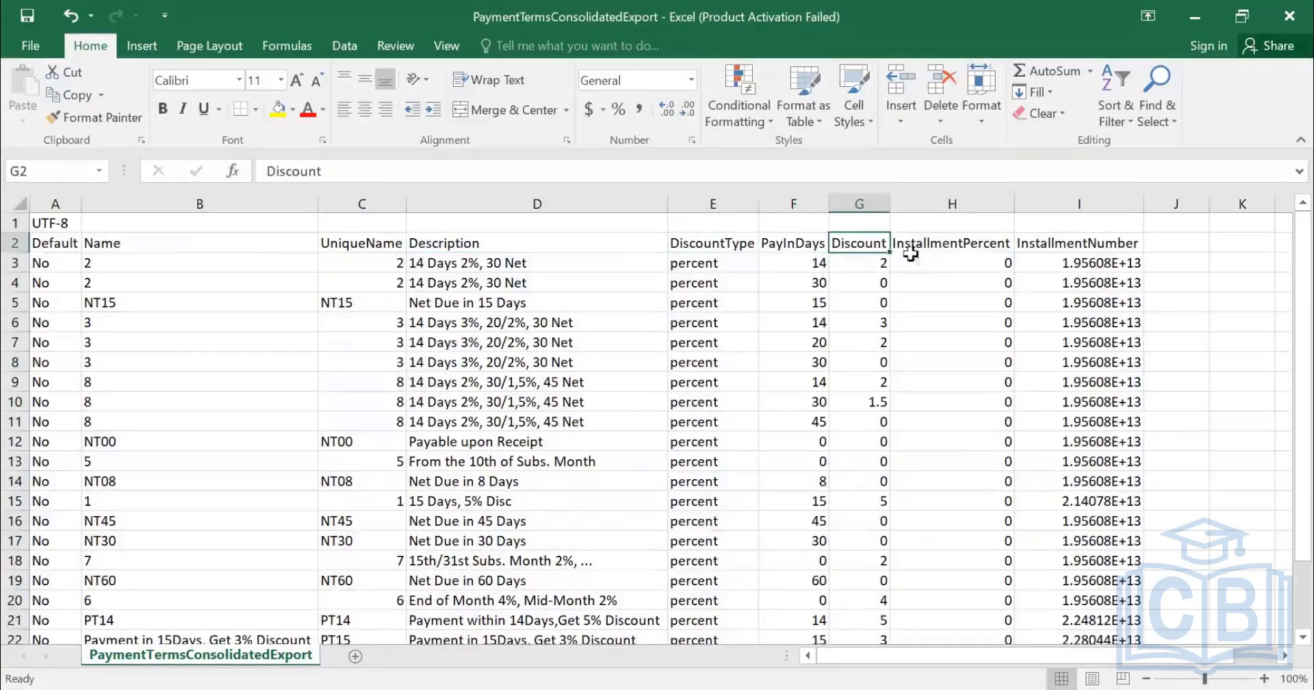
click(951, 250)
click(1079, 244)
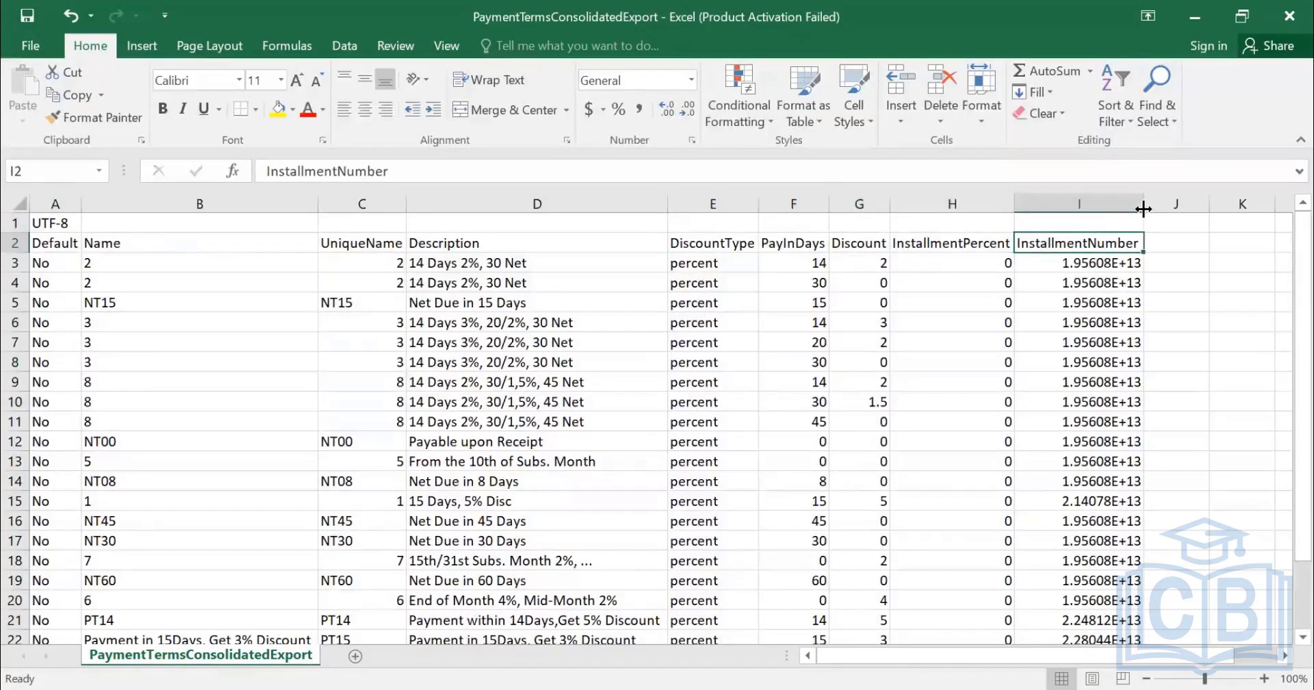
Format the InstallmentNumber column with the custom number format 0
click(1117, 203)
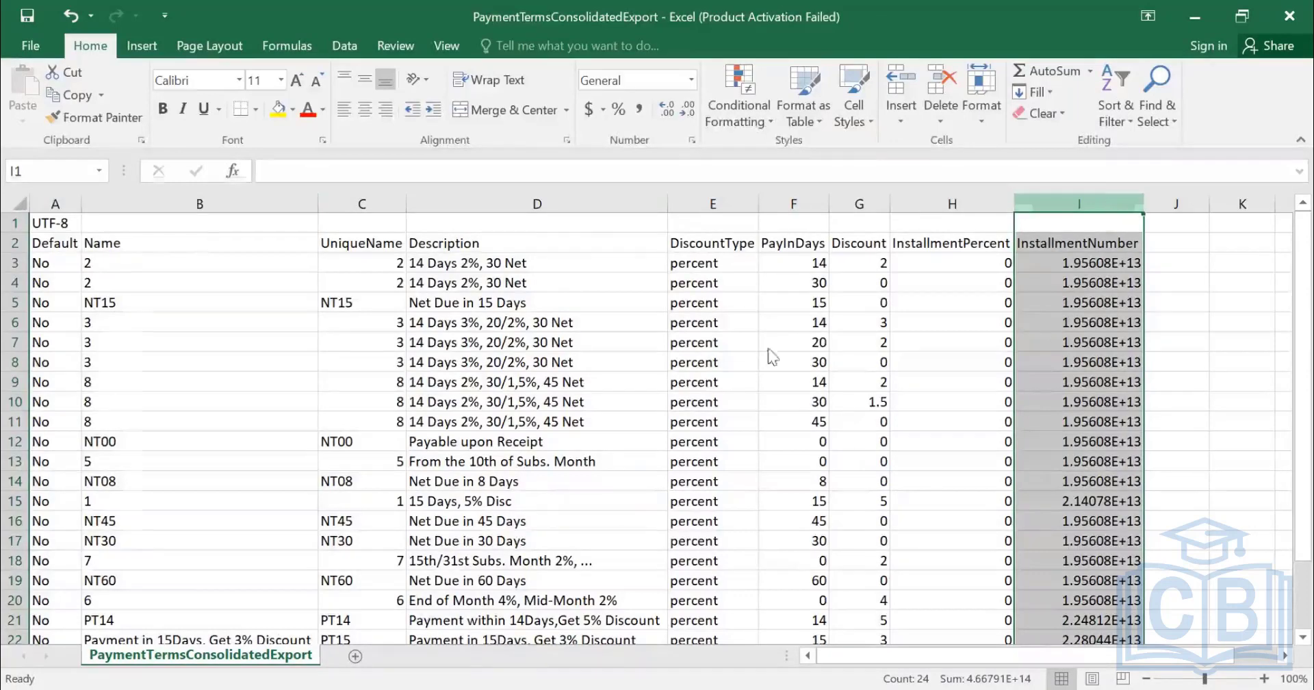
key(ctrl+1)
click(55, 289)
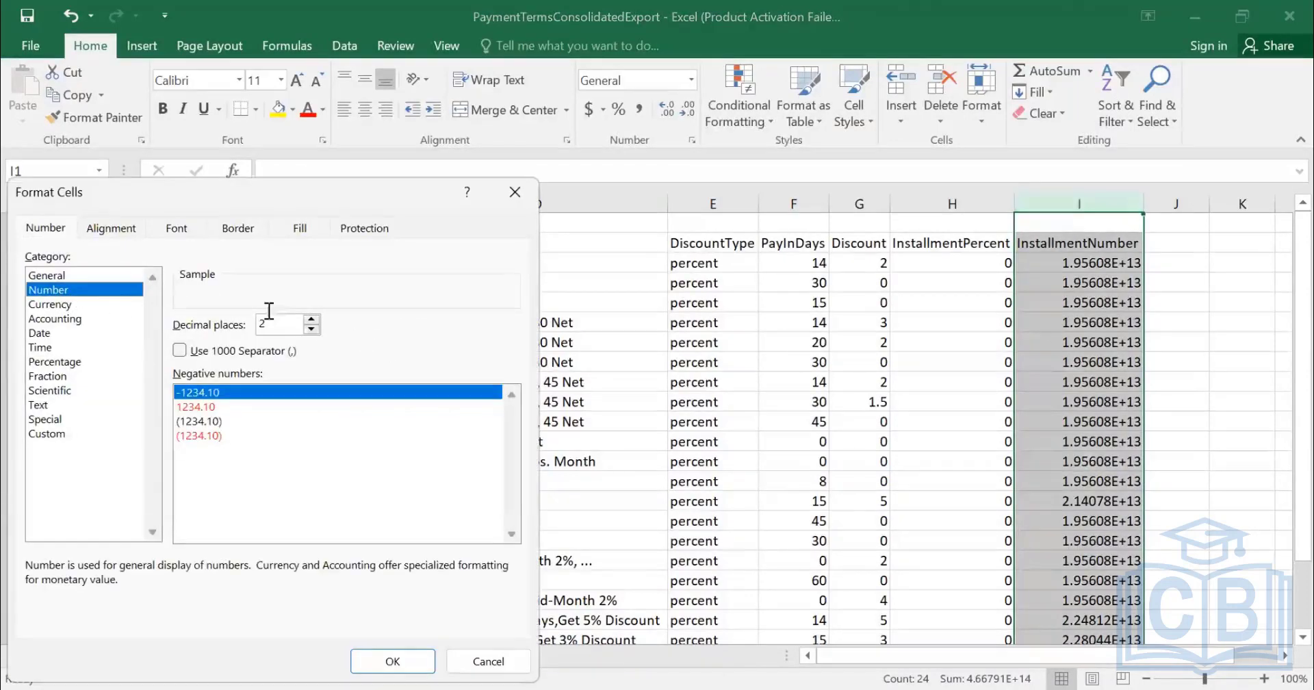
click(45, 434)
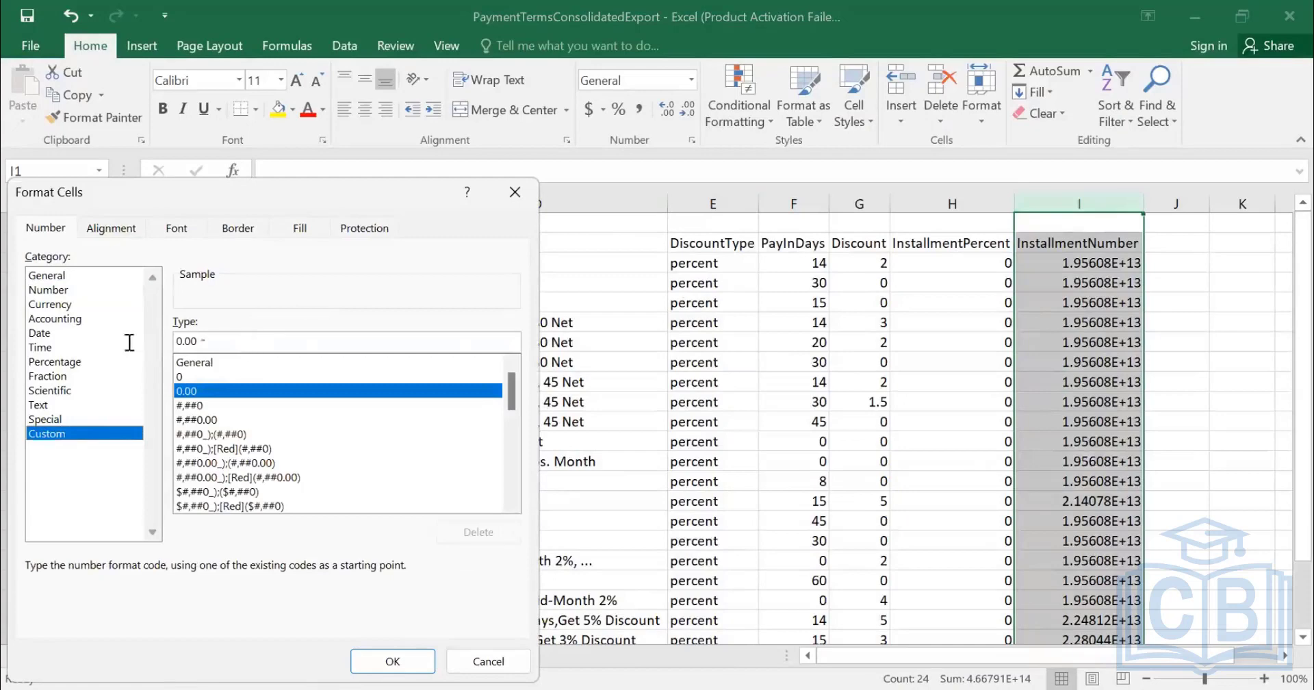
drag(203, 342, 128, 343)
text(0)
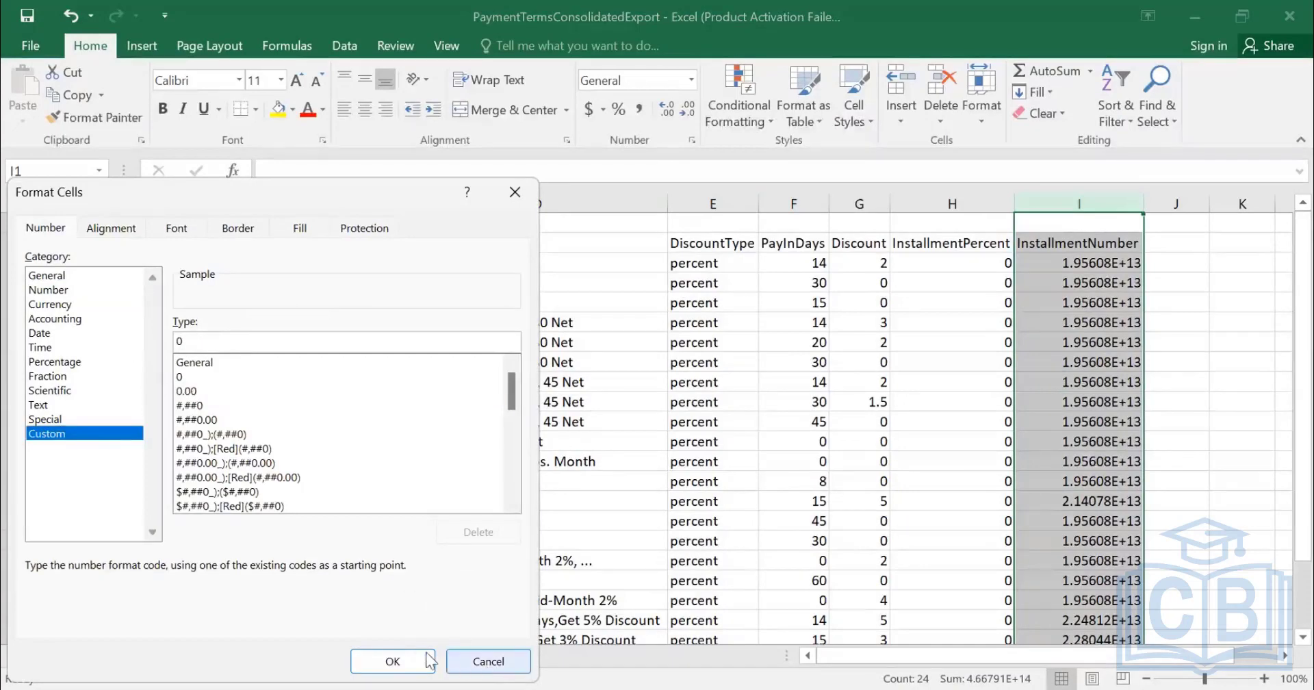
key(Return)
click(1008, 363)
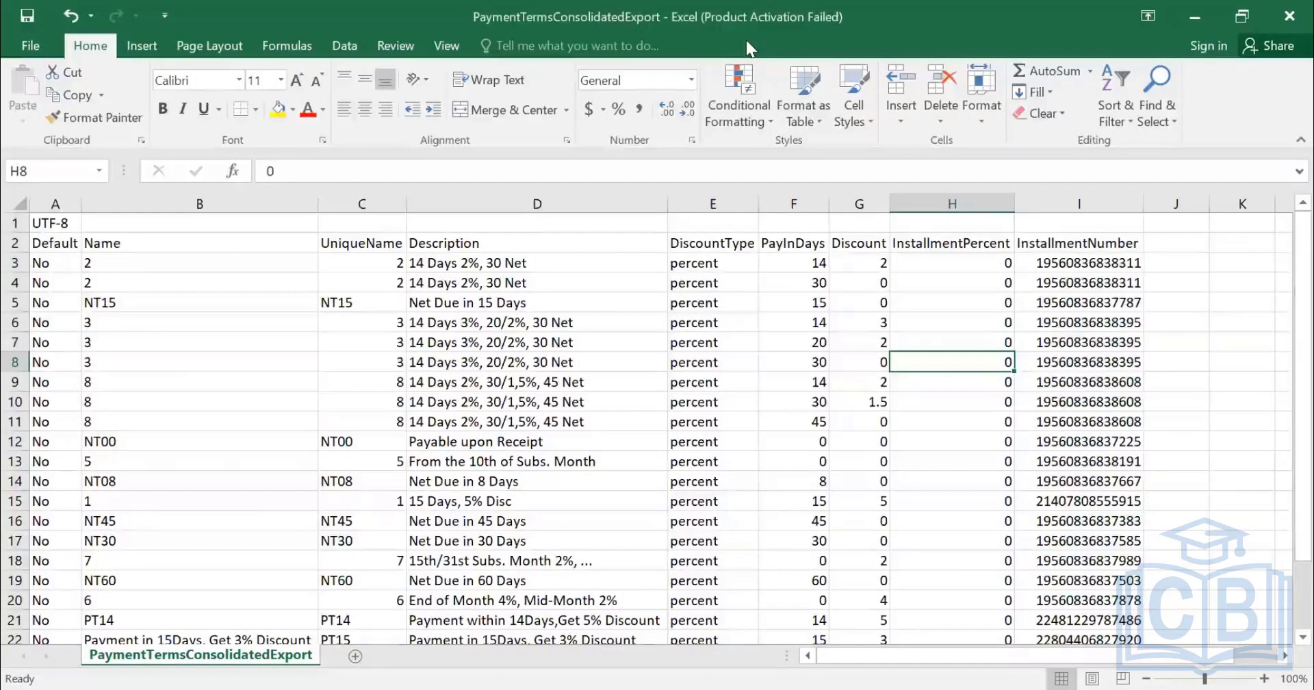
Switch to the DataDictionary (4) workbook and activate its Indexes sheet
key(alt+Tab)
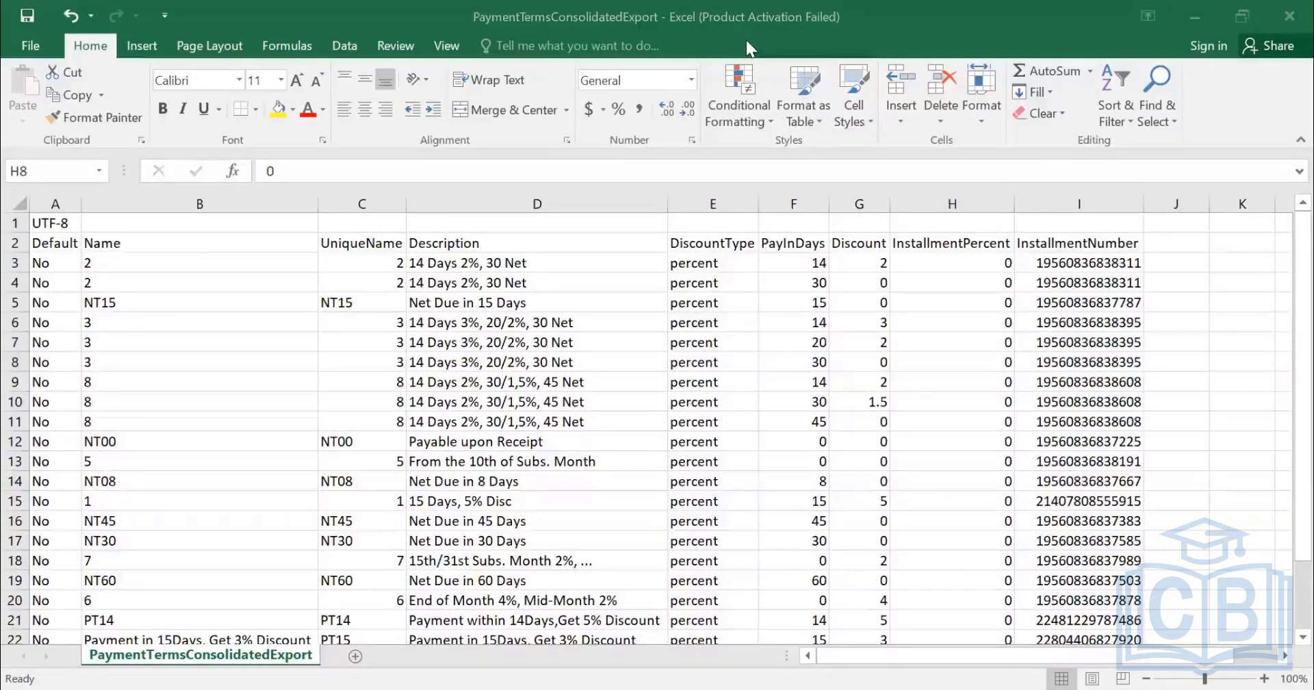
key(alt+Tab)
scroll(545, 452, up, 2)
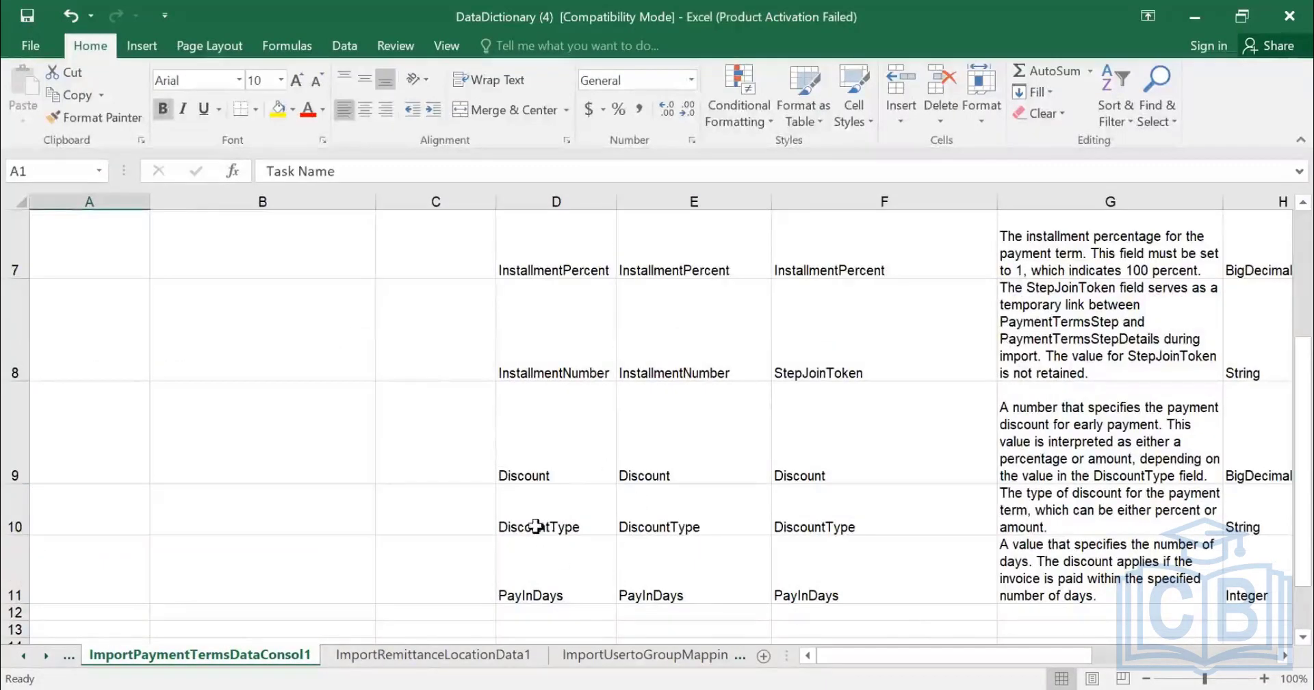
right_click(57, 657)
click(69, 630)
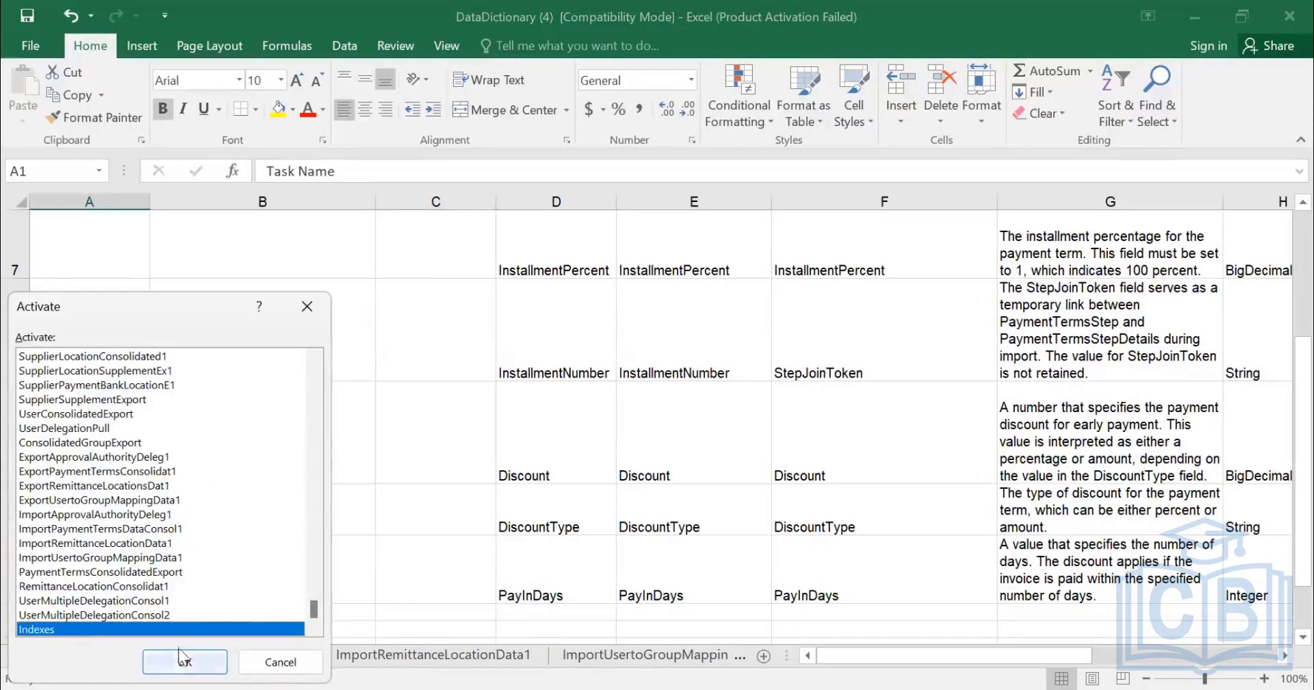
key(Return)
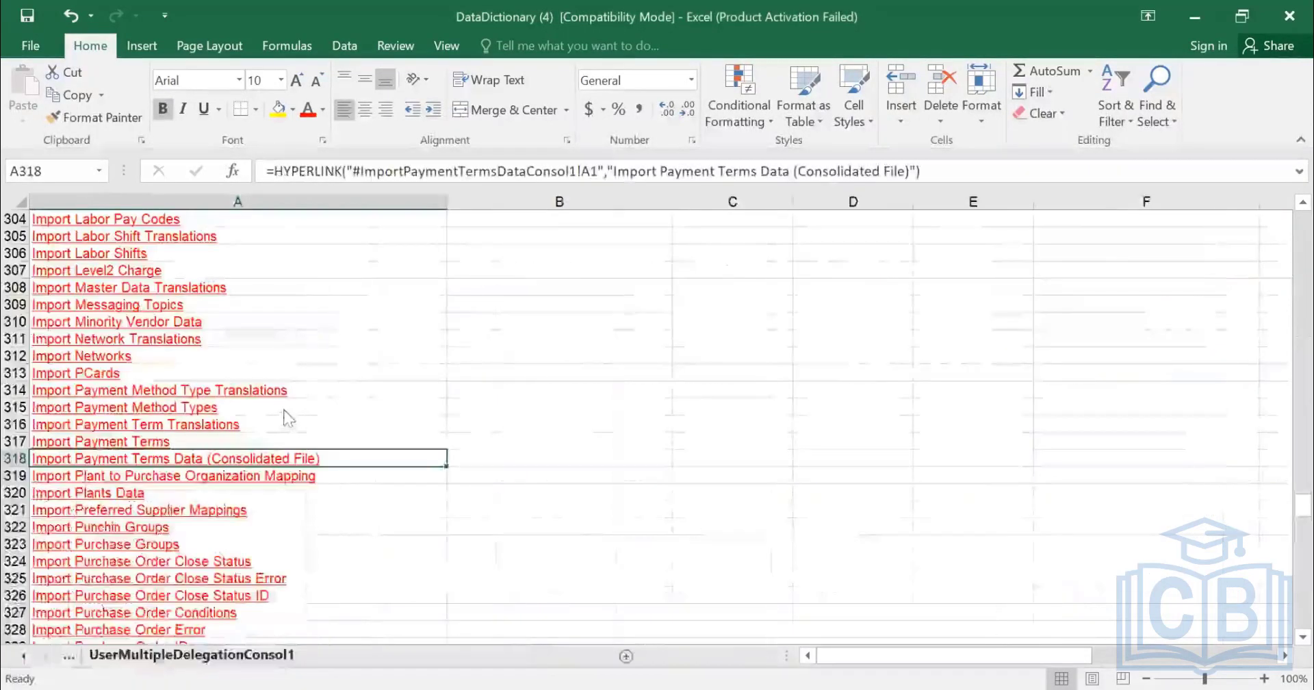
Find "USER" in the task index and open the Import User Data (Consolidated File) entry
scroll(285, 417, down, 8)
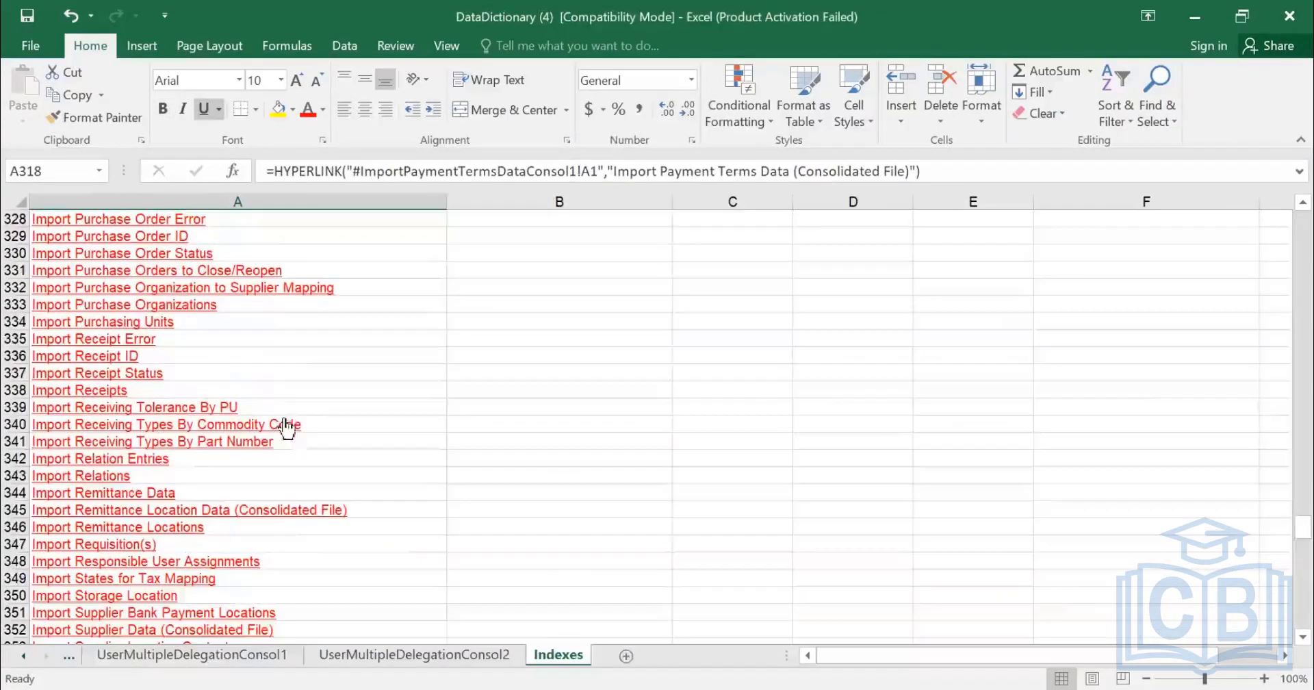
key(ctrl+f)
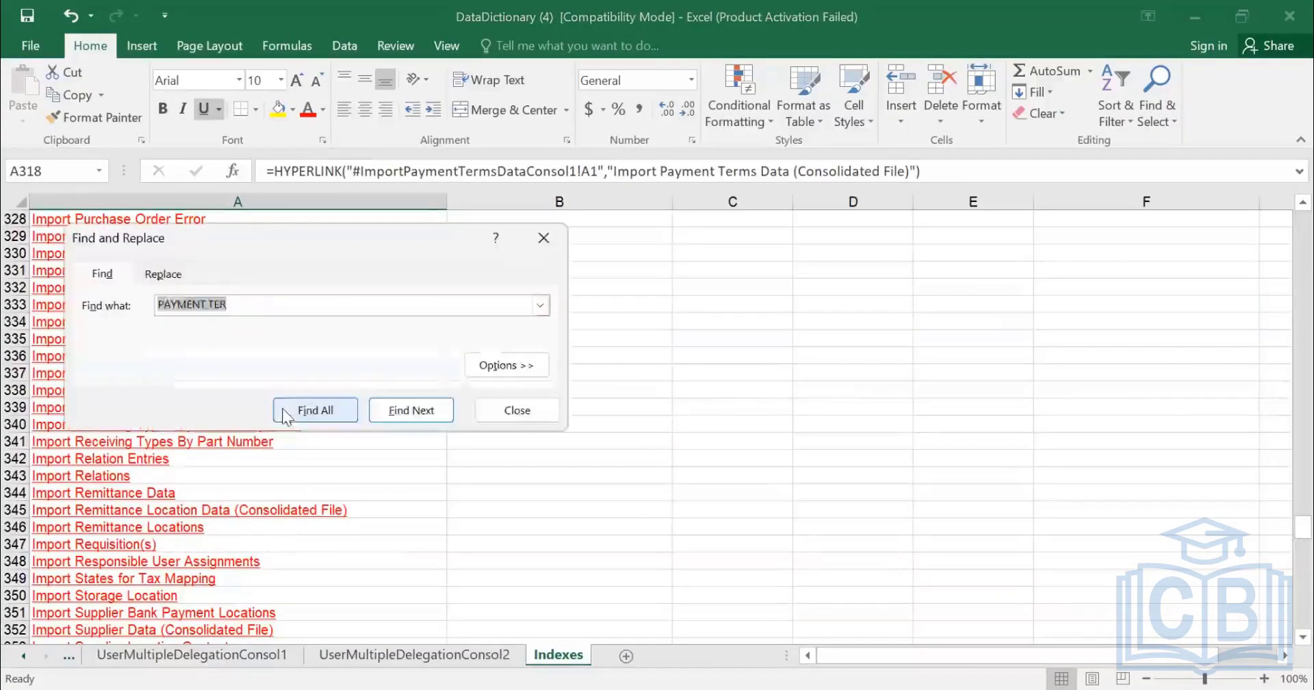
text(USER)
key(Return)
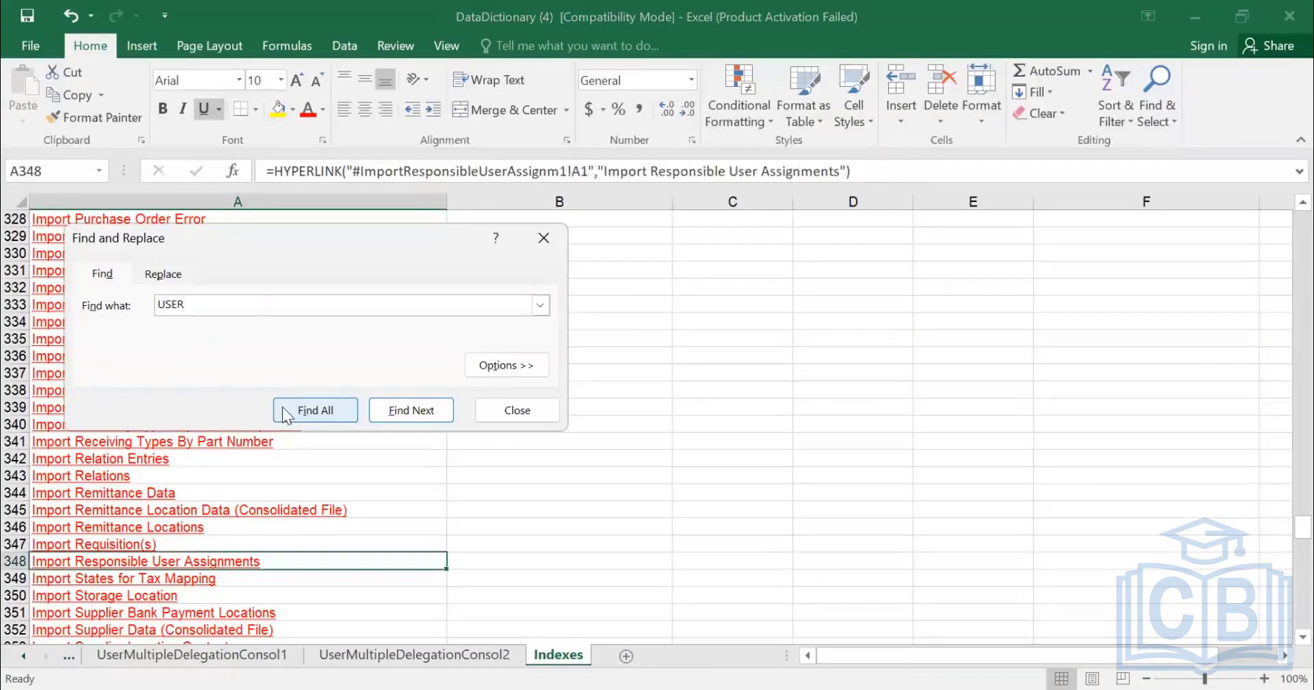
key(Return)
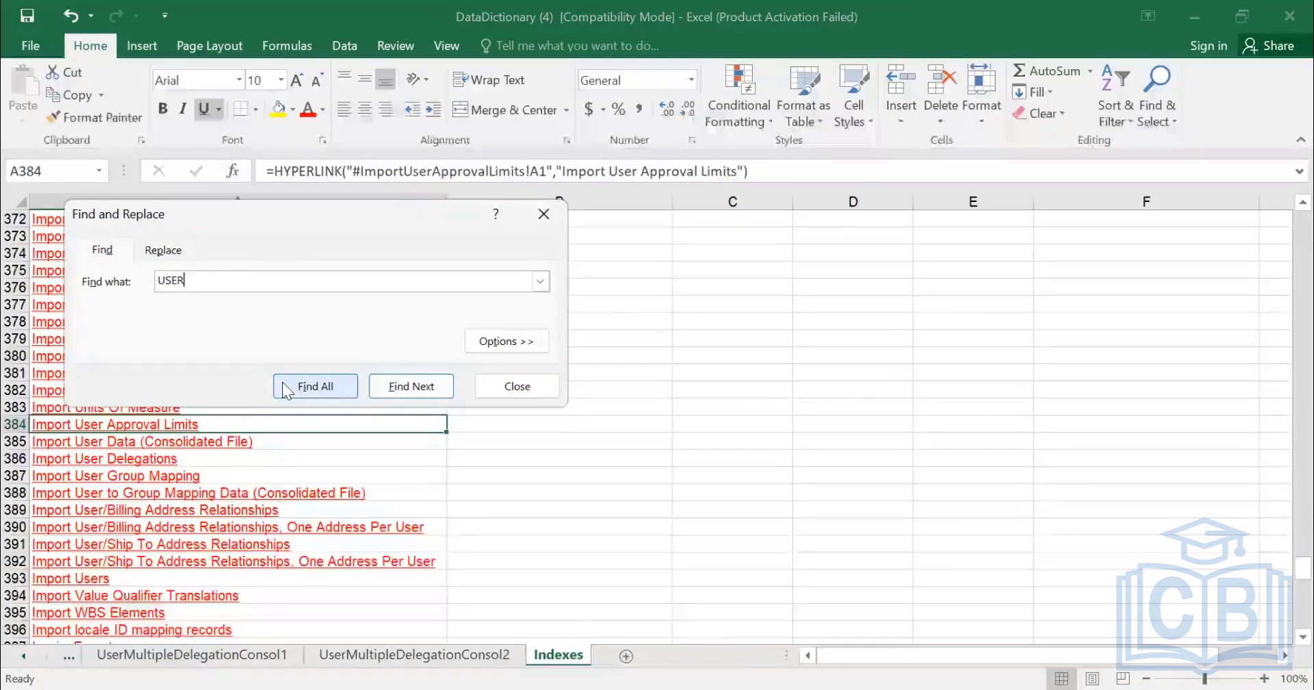
key(Escape)
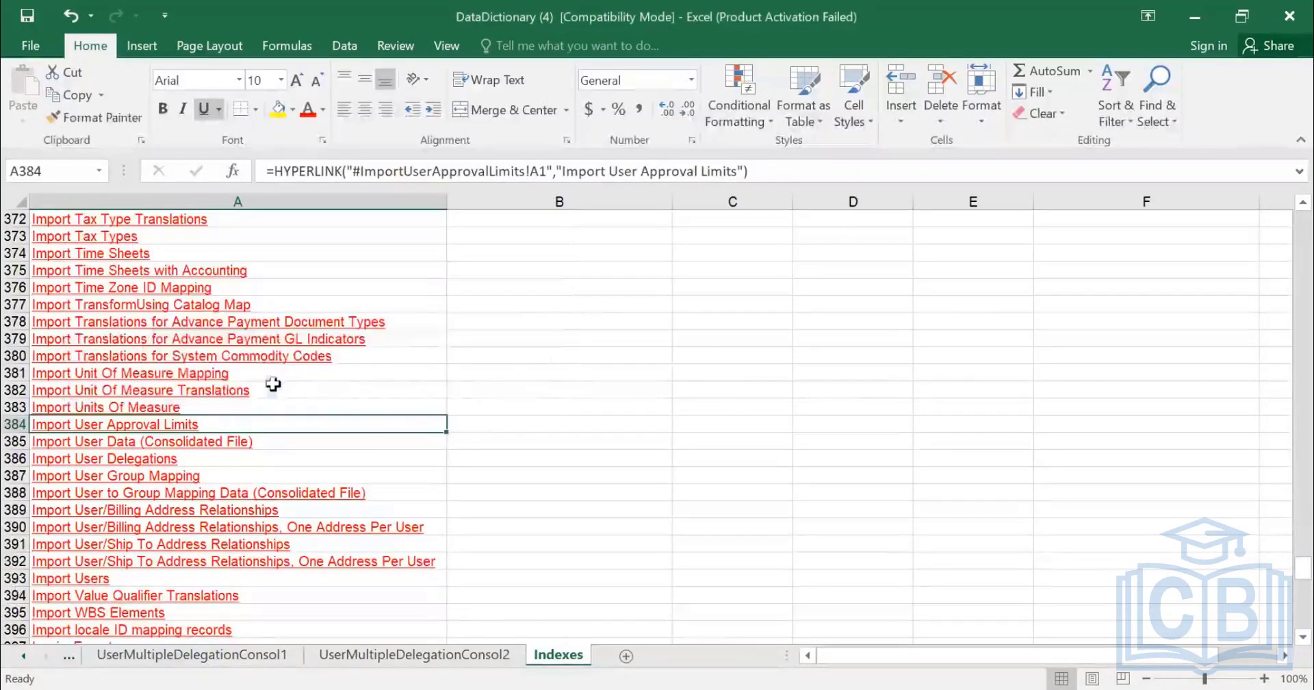
click(186, 449)
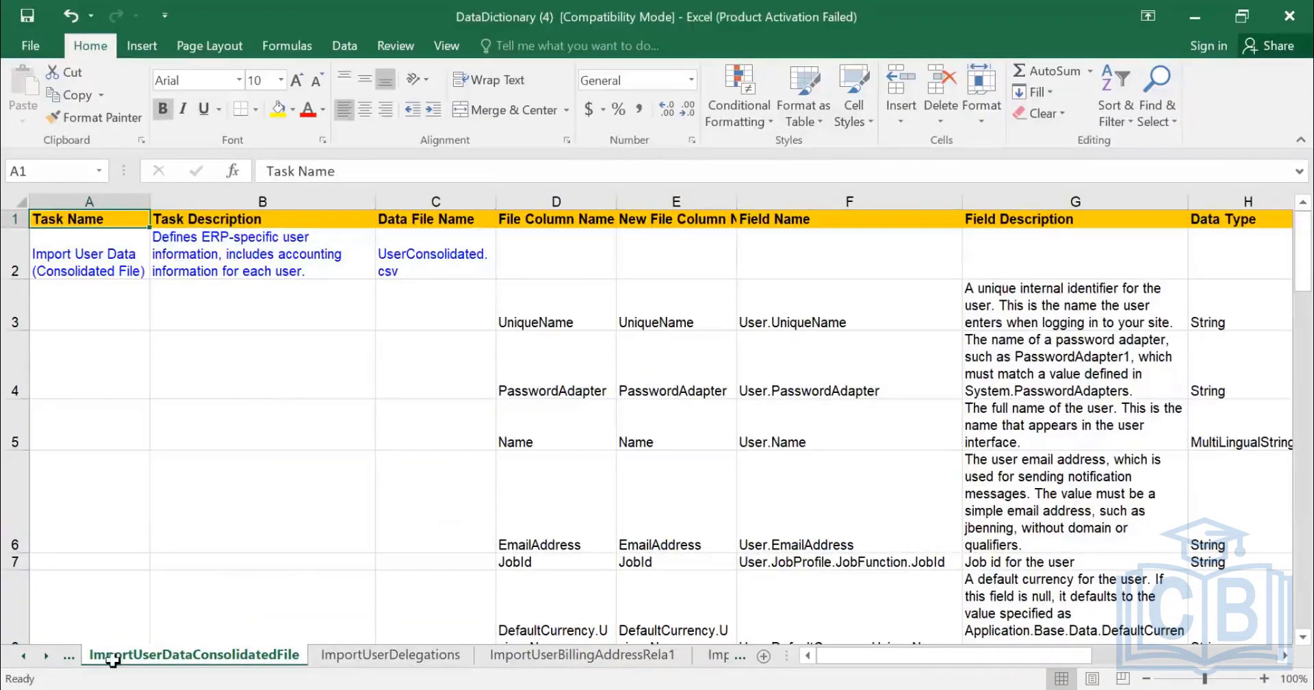
Examine the UniqueName, PasswordAdapter, Name and EmailAddress fields of the user data import and their descriptions
click(537, 363)
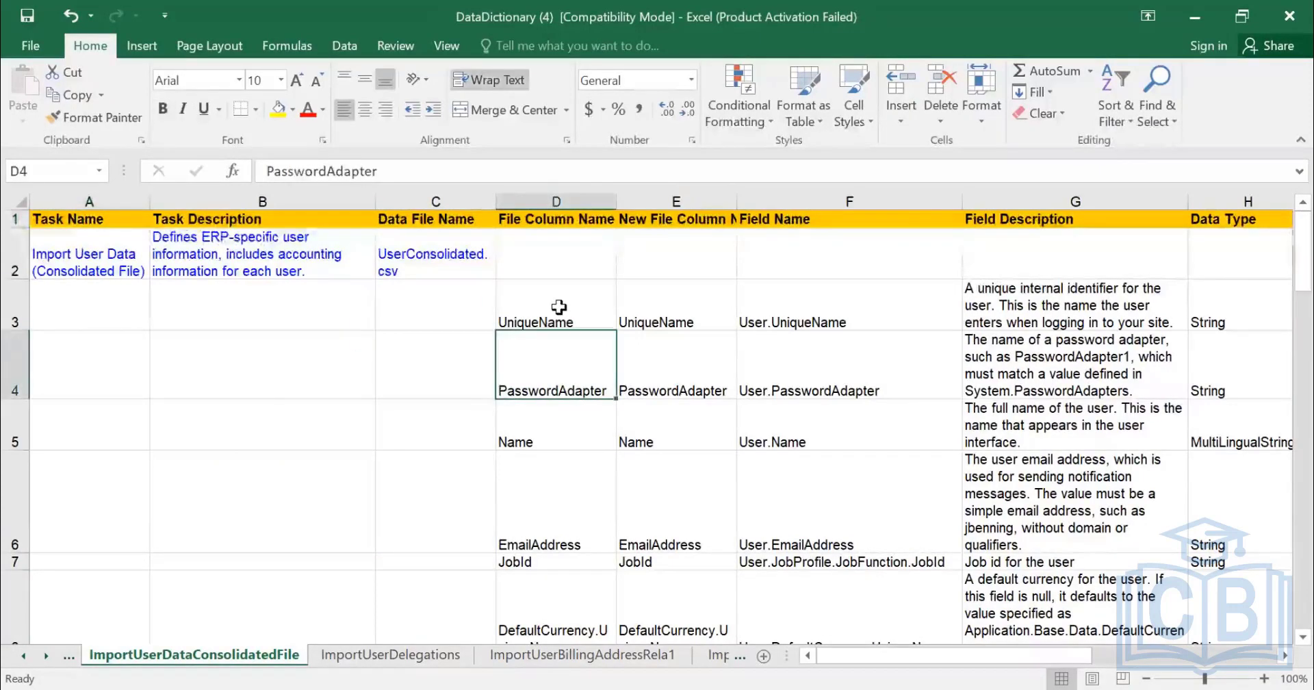
click(559, 306)
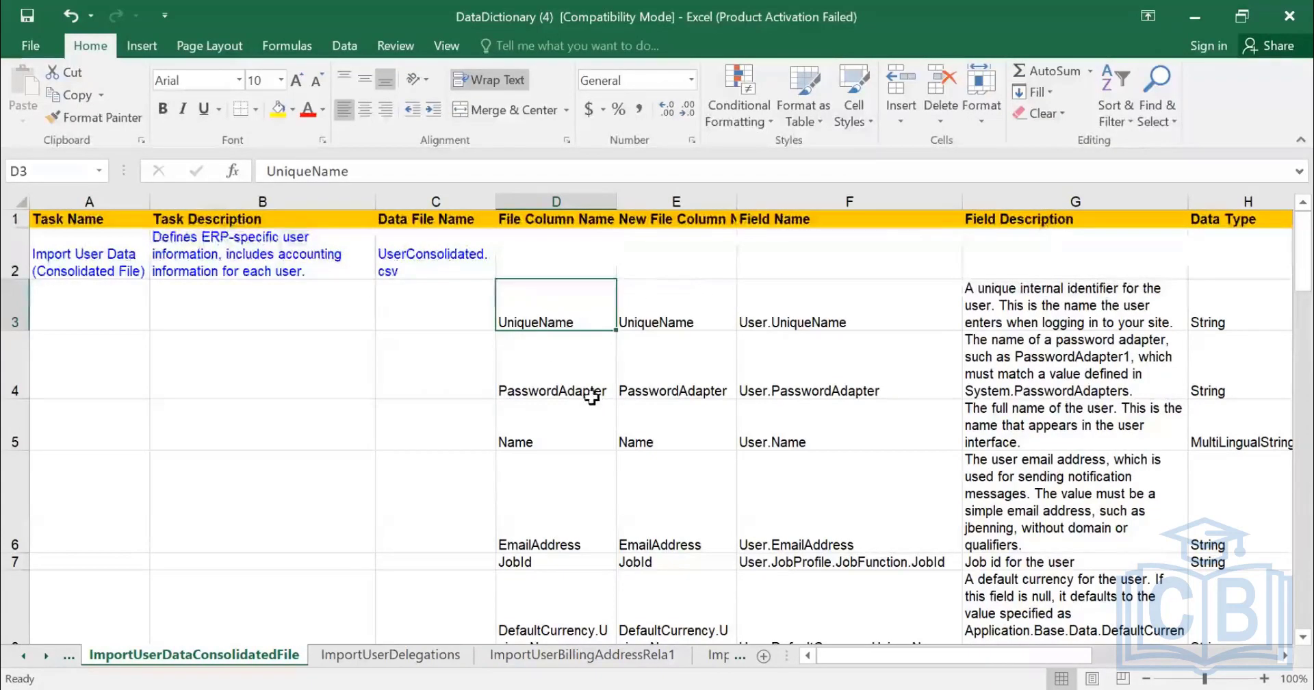
click(589, 377)
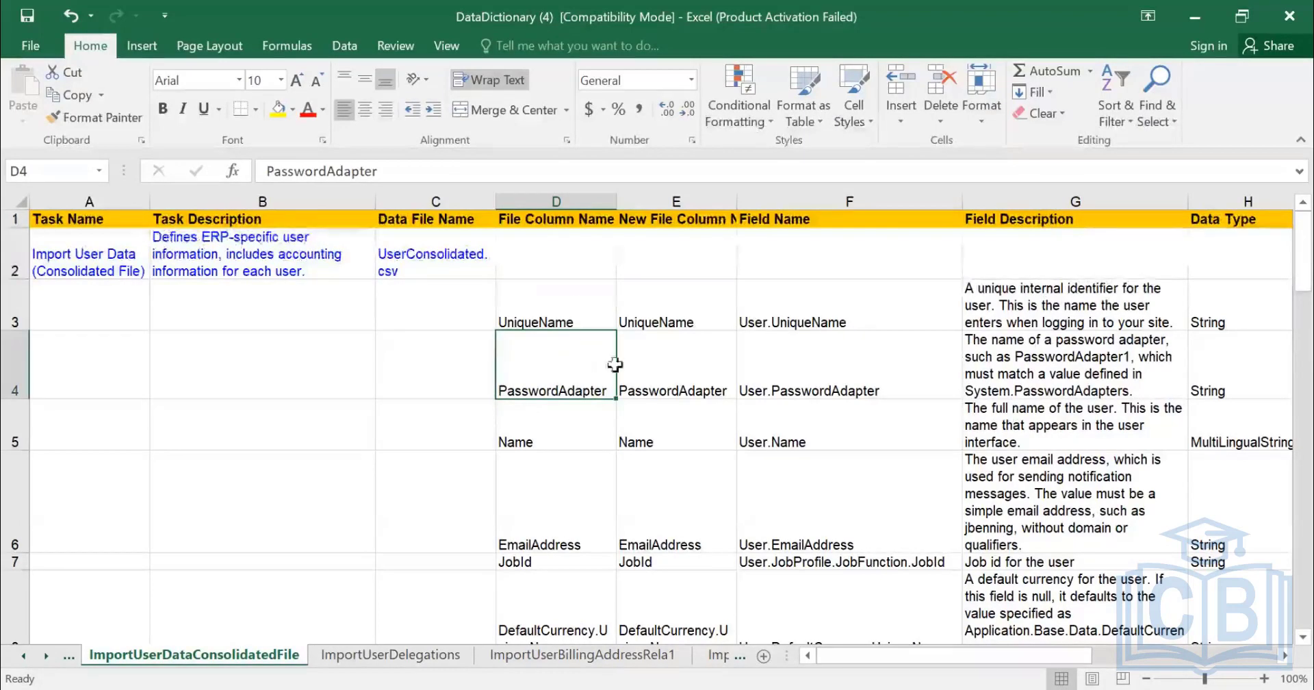
click(559, 442)
click(581, 527)
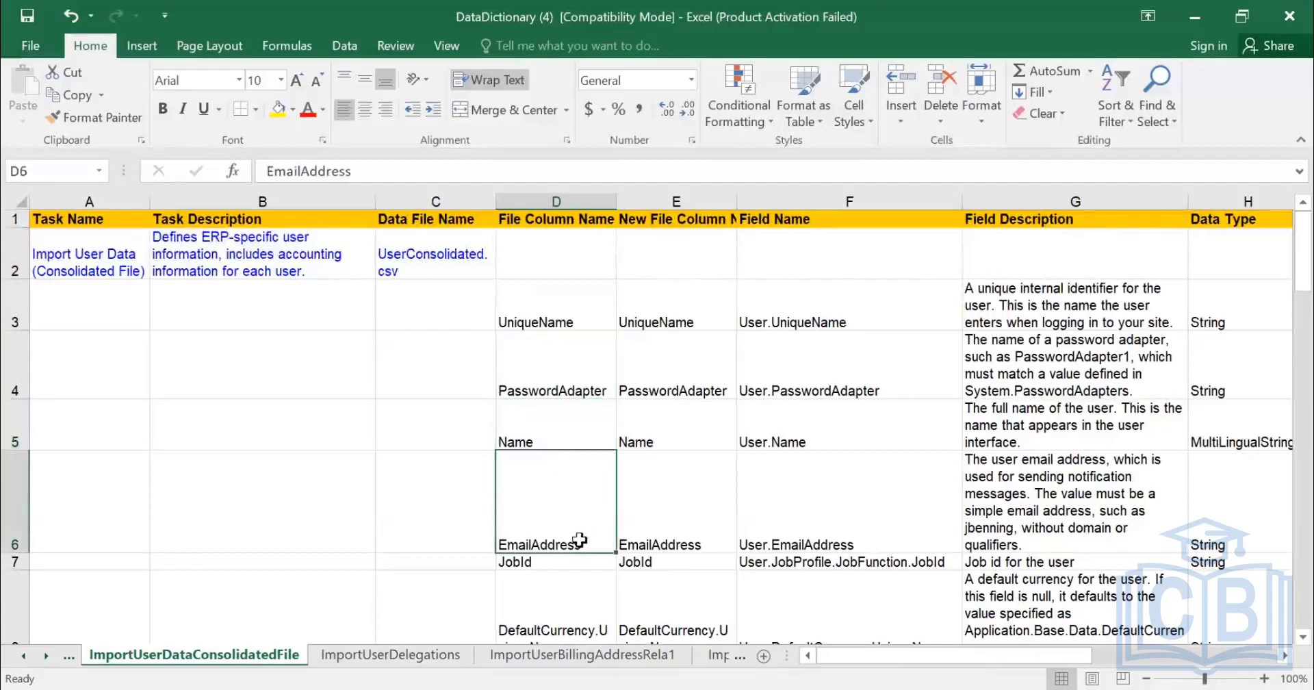
Examine the file column names of the user import, including Supervisor.UniqueName, Supervisor.PasswordAdapter, AlternateEmailAddresses and PurchasingUnit
scroll(571, 493, down, 4)
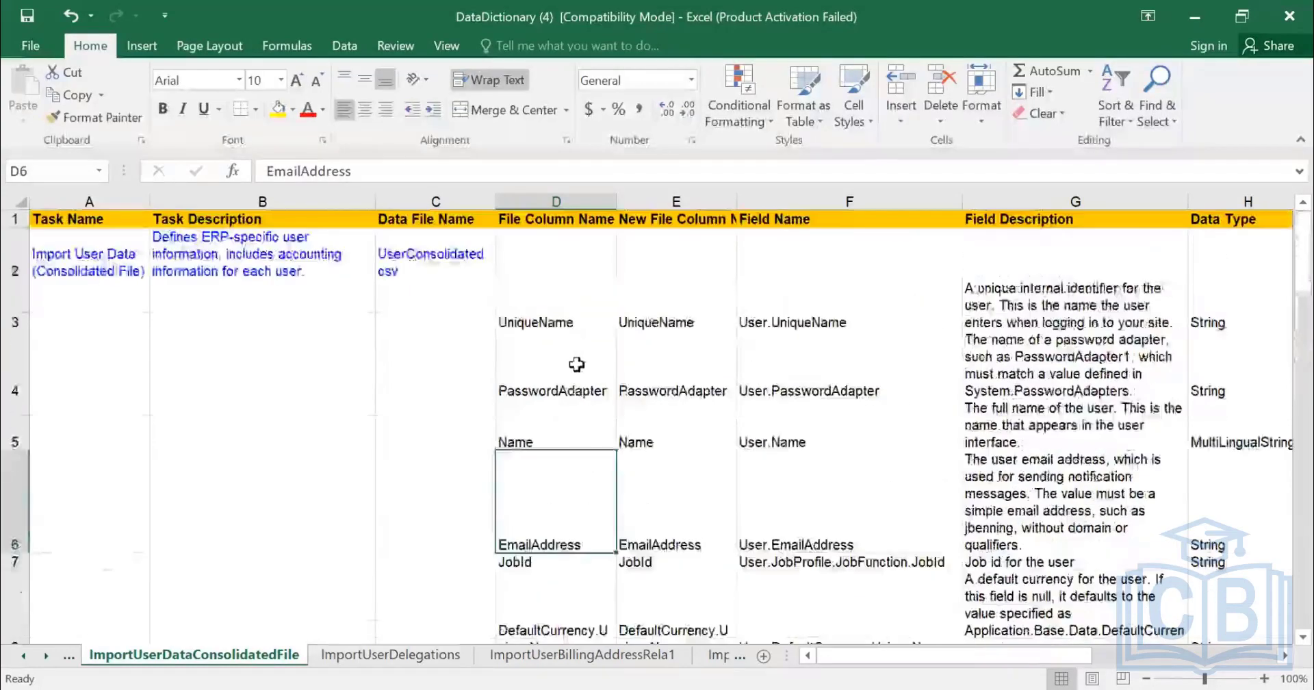
scroll(587, 402, down, 3)
scroll(587, 406, down, 1)
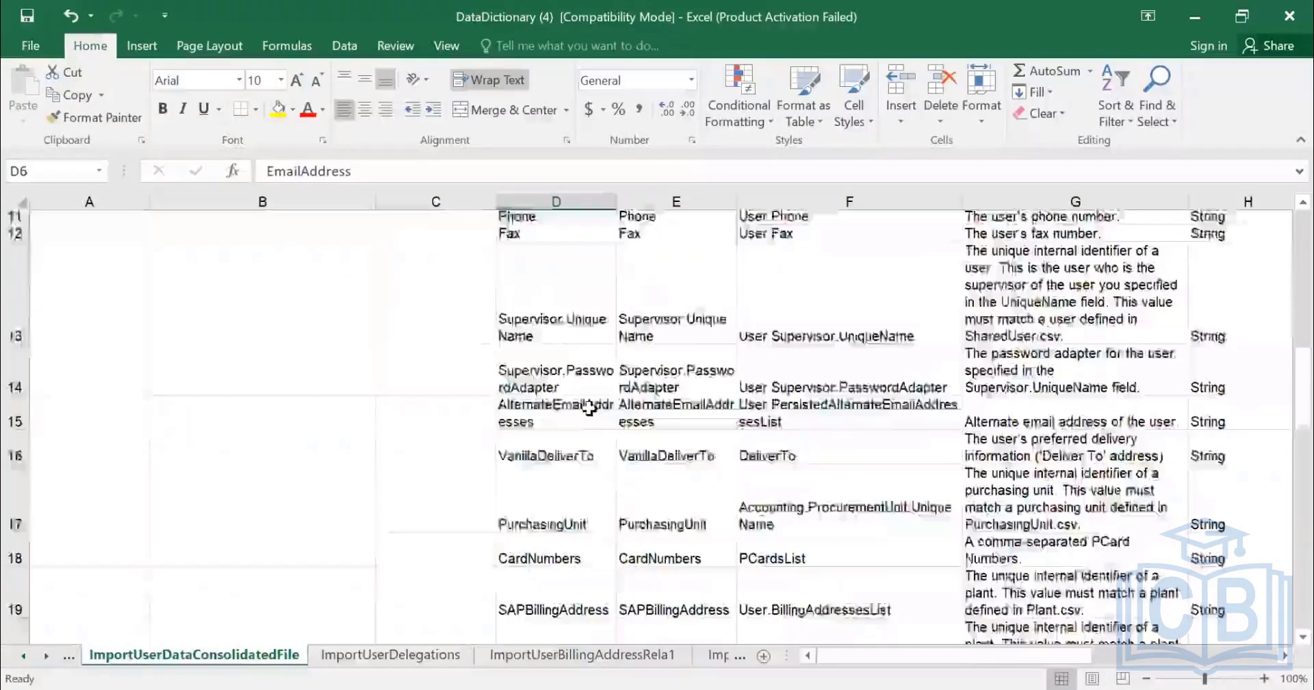
click(562, 289)
scroll(560, 291, up, 5)
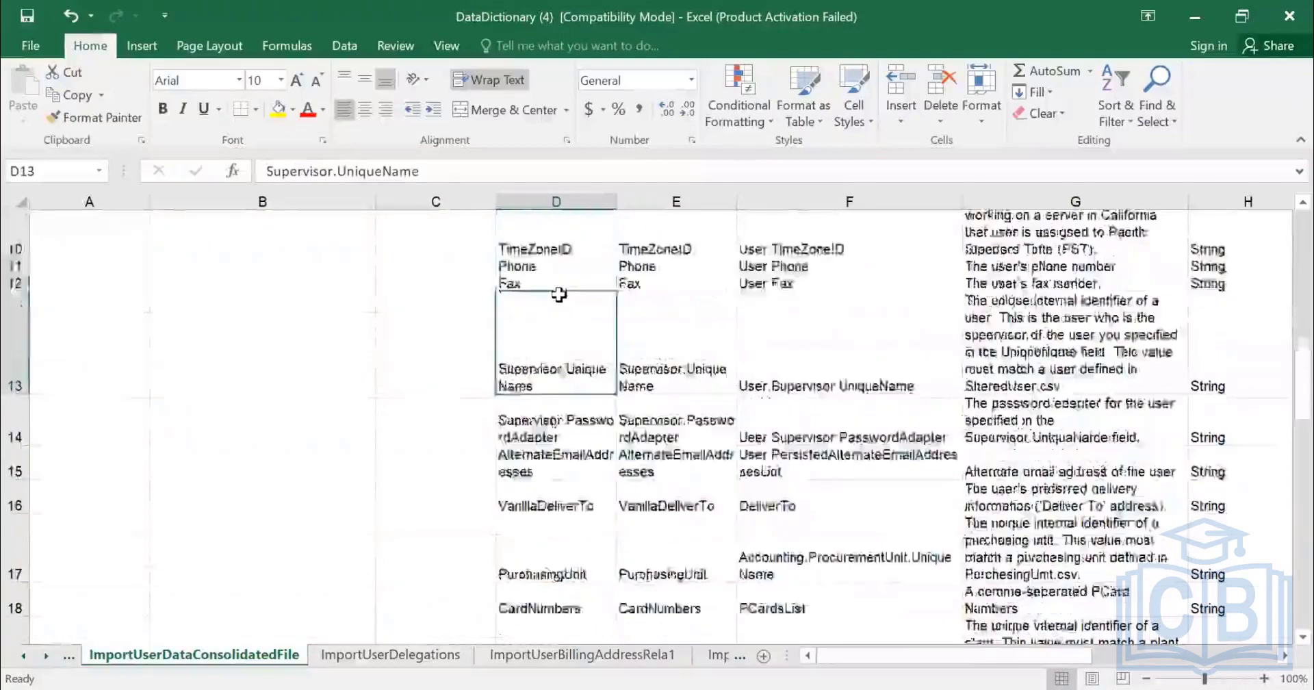
scroll(579, 329, down, 1)
scroll(581, 329, down, 4)
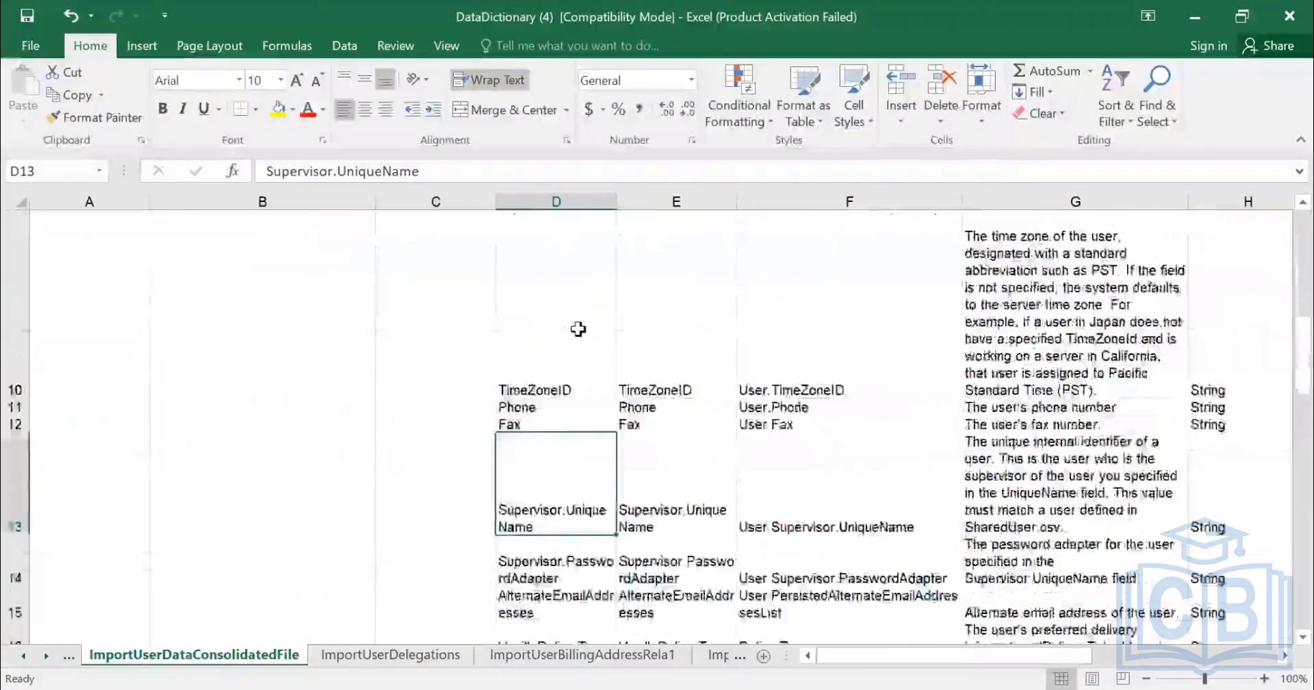
click(563, 347)
click(563, 378)
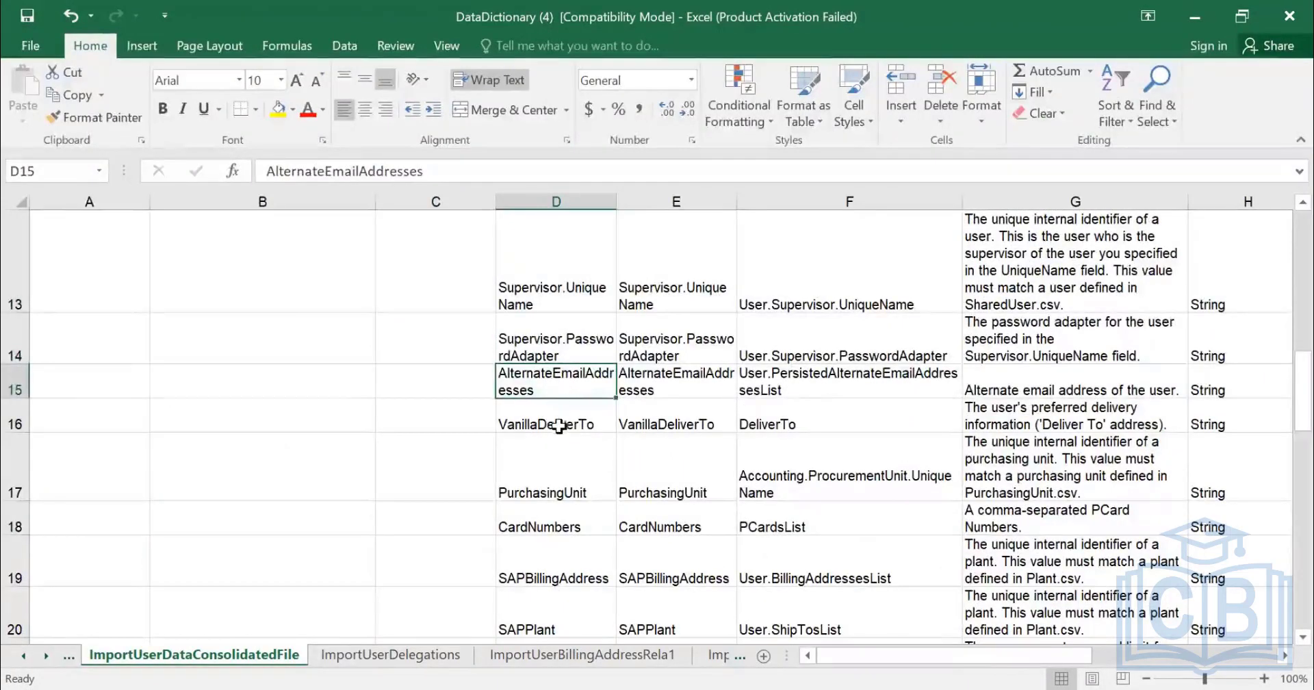
click(556, 483)
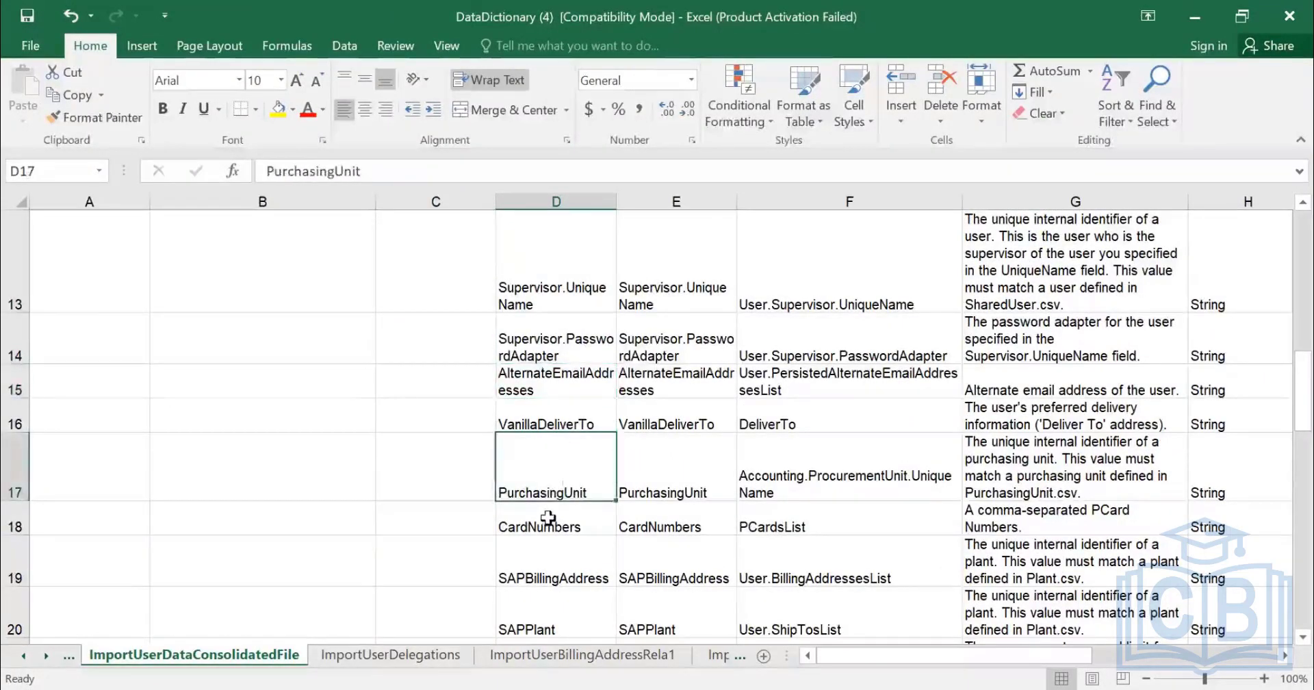
Examine the SAP accounting column names by selecting the cells from SAPCostCenter through SAPCompanyCode, D23:D27
scroll(549, 507, down, 1)
scroll(551, 478, down, 2)
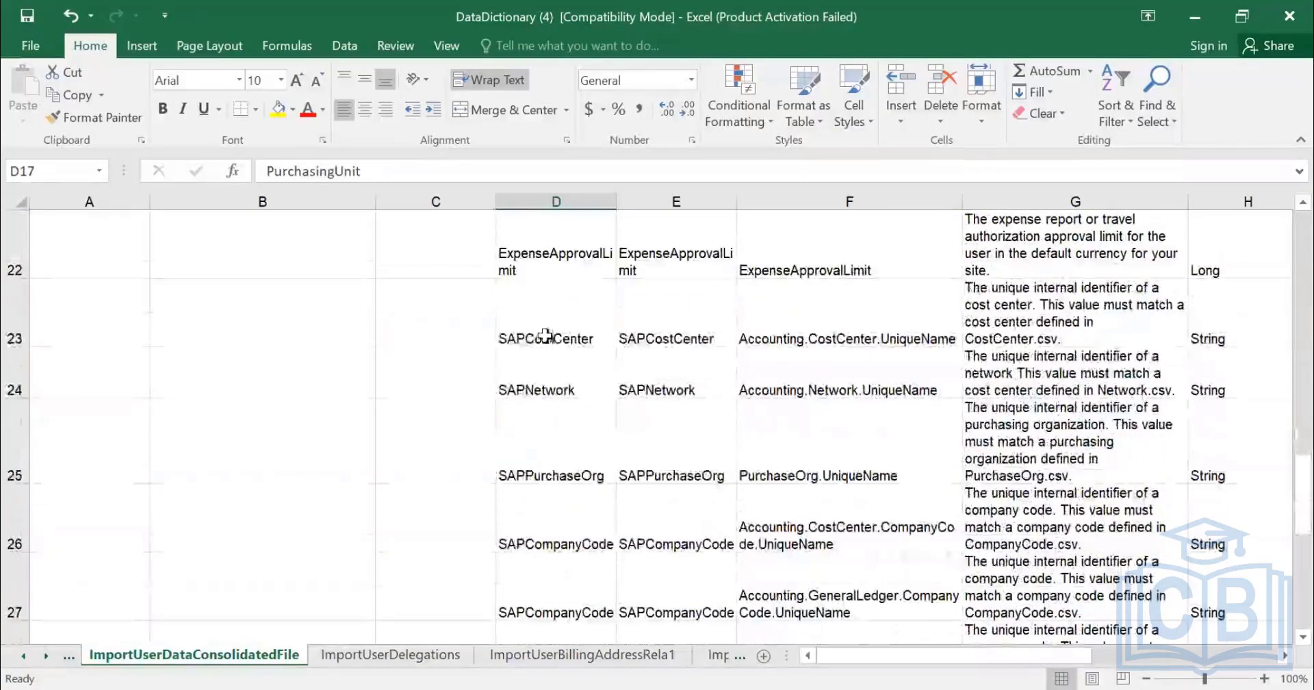
drag(545, 336, 558, 514)
drag(544, 581, 554, 582)
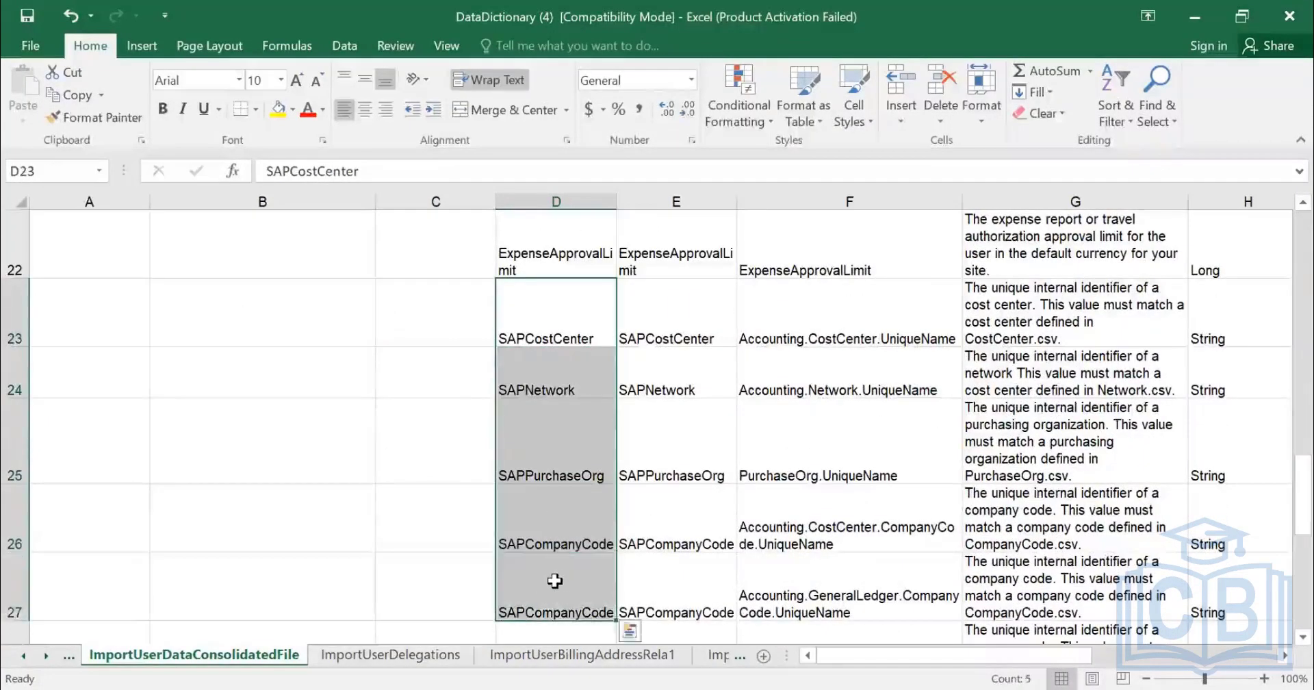
scroll(559, 567, down, 2)
scroll(596, 507, up, 1)
scroll(648, 389, up, 8)
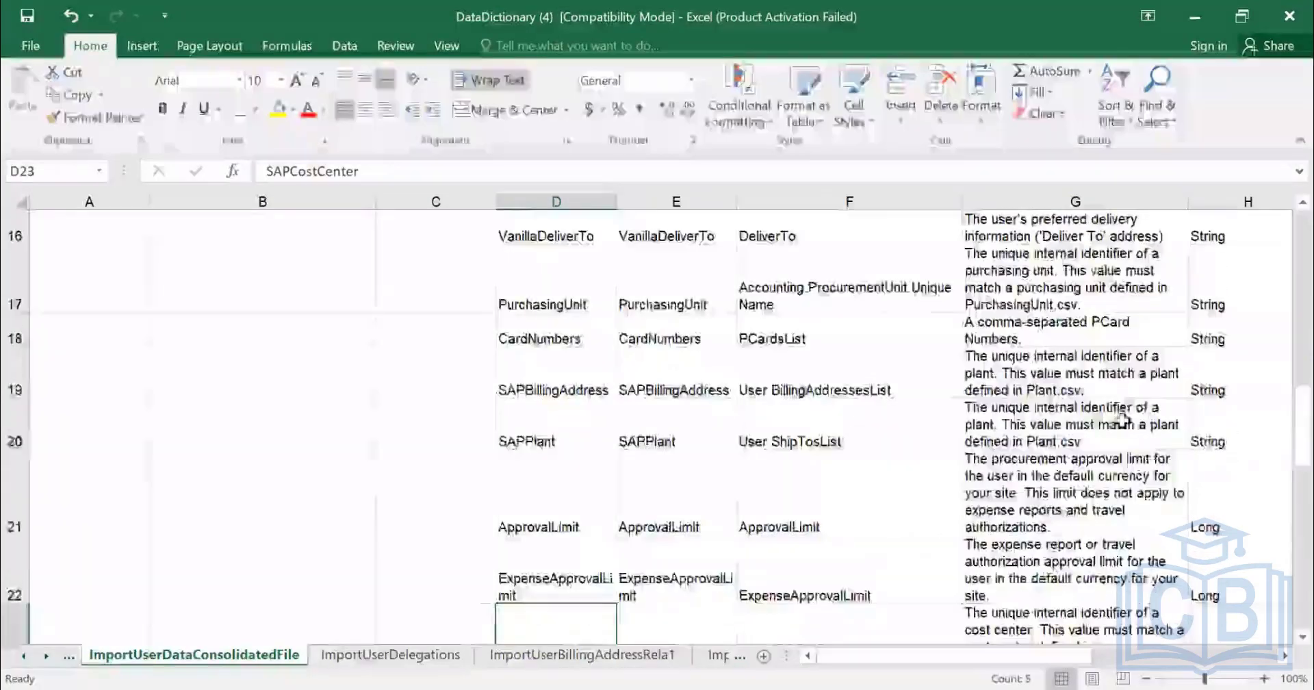
Examine the Required column to see which user fields are mandatory, down to the ImportCtrl row
click(1197, 432)
key(Right)
key(Right)
key(Right)
key(Right)
key(Right)
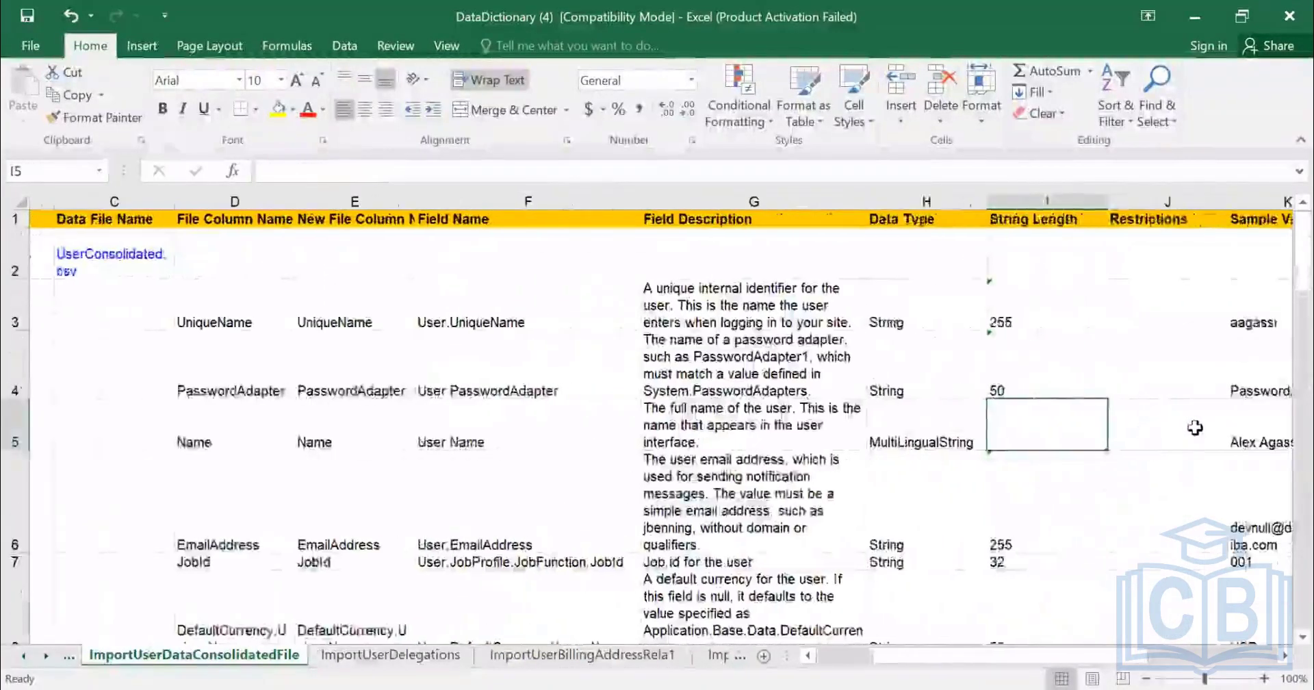
scroll(1042, 368, down, 6)
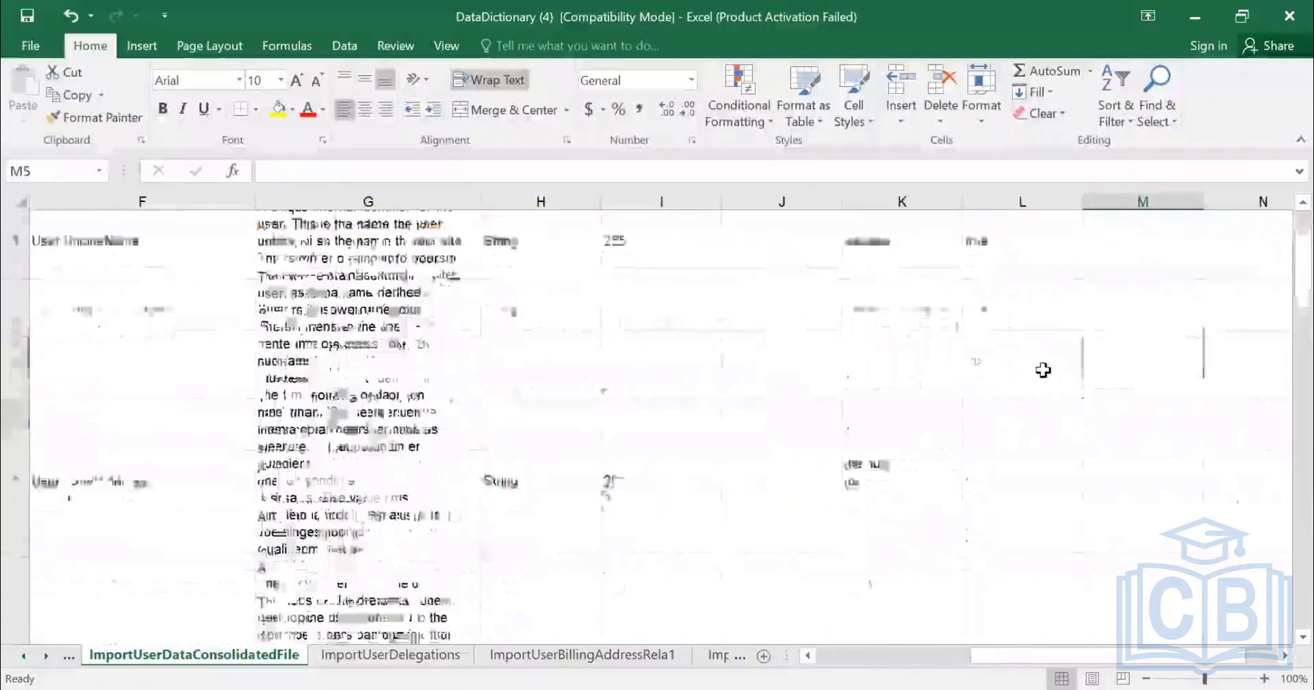
scroll(1025, 395, up, 2)
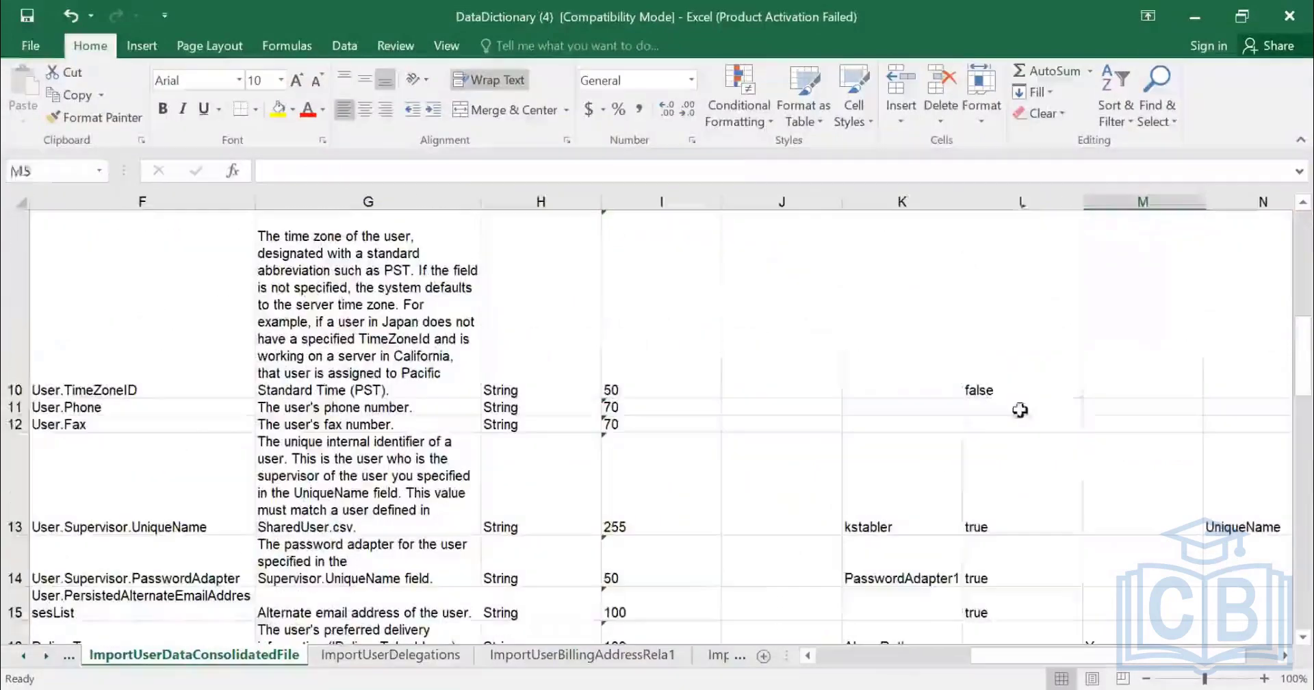
drag(1024, 408, 1032, 440)
scroll(1032, 439, down, 2)
scroll(1032, 439, down, 7)
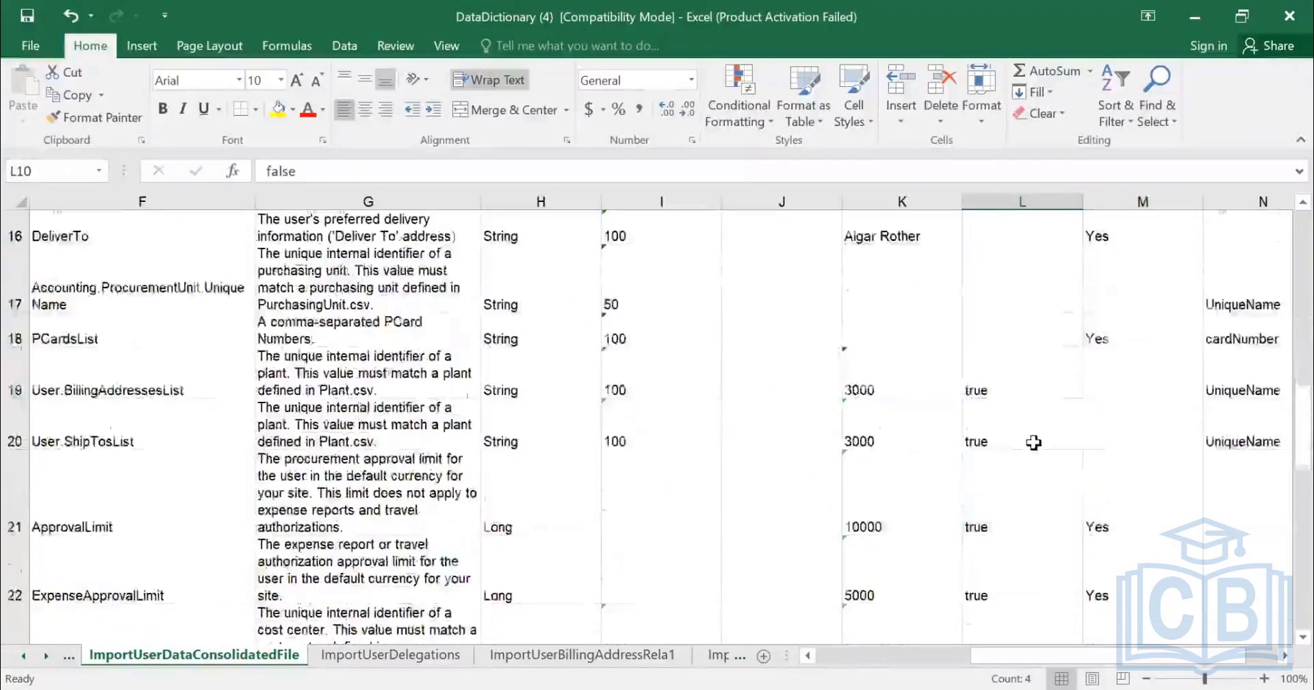
scroll(1034, 444, down, 1)
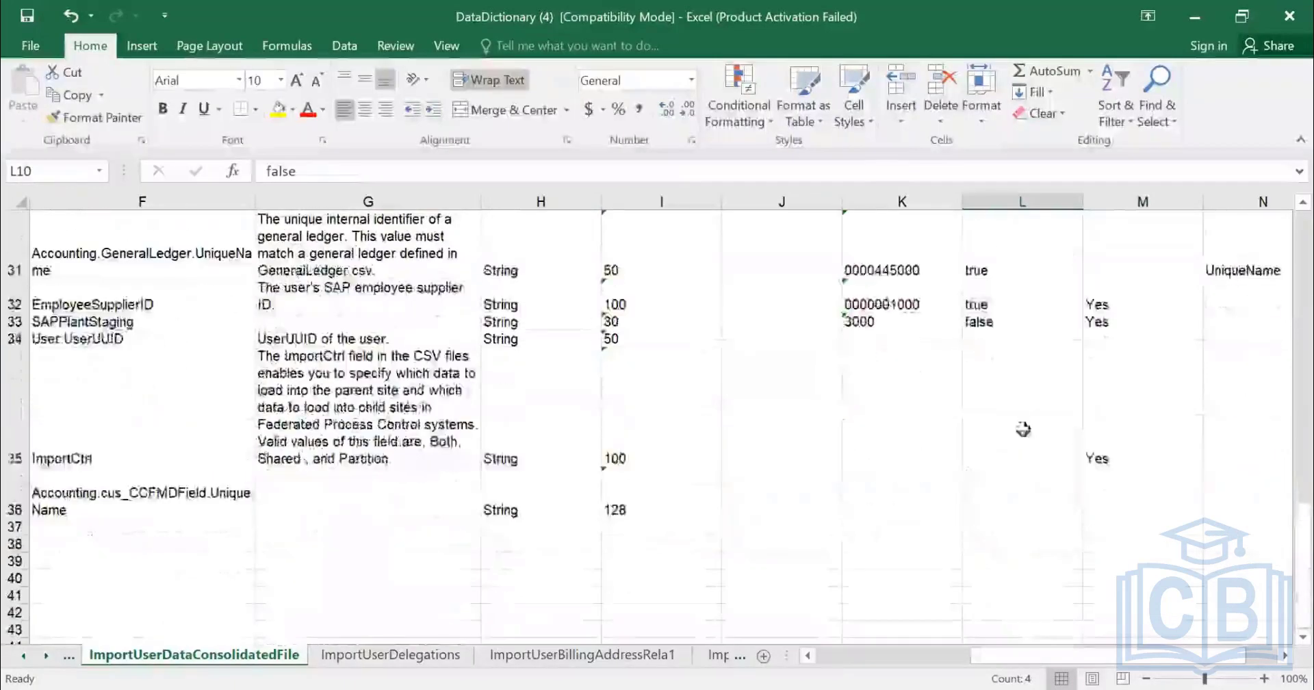
drag(1024, 446, 1035, 482)
scroll(1123, 329, up, 10)
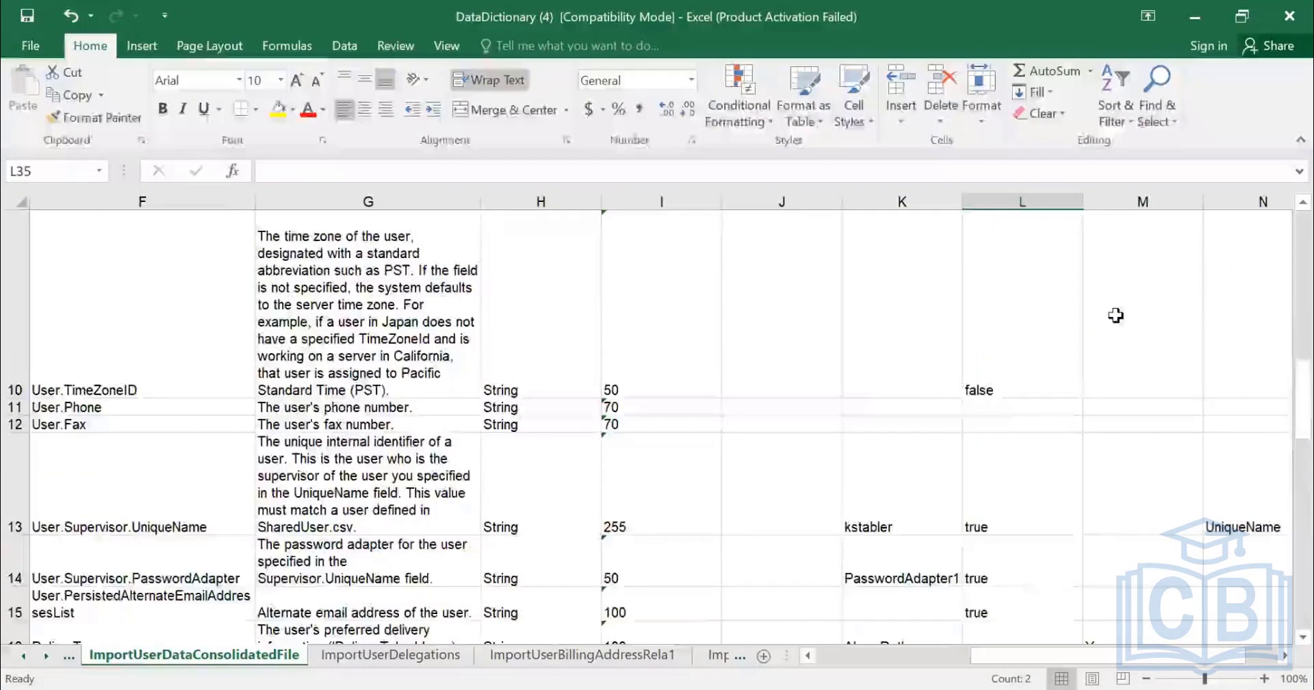
Examine the Sample Values column for the user fields down to the last row, and return to cell A1
click(912, 312)
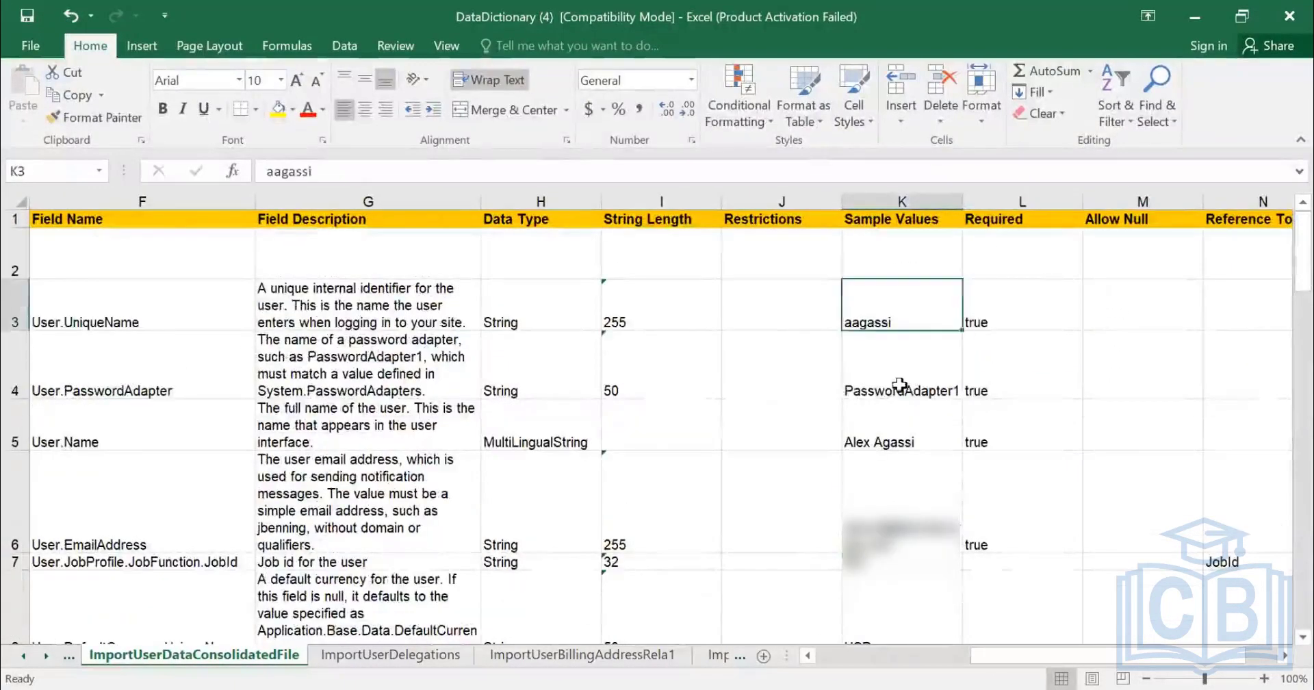
click(905, 370)
click(897, 445)
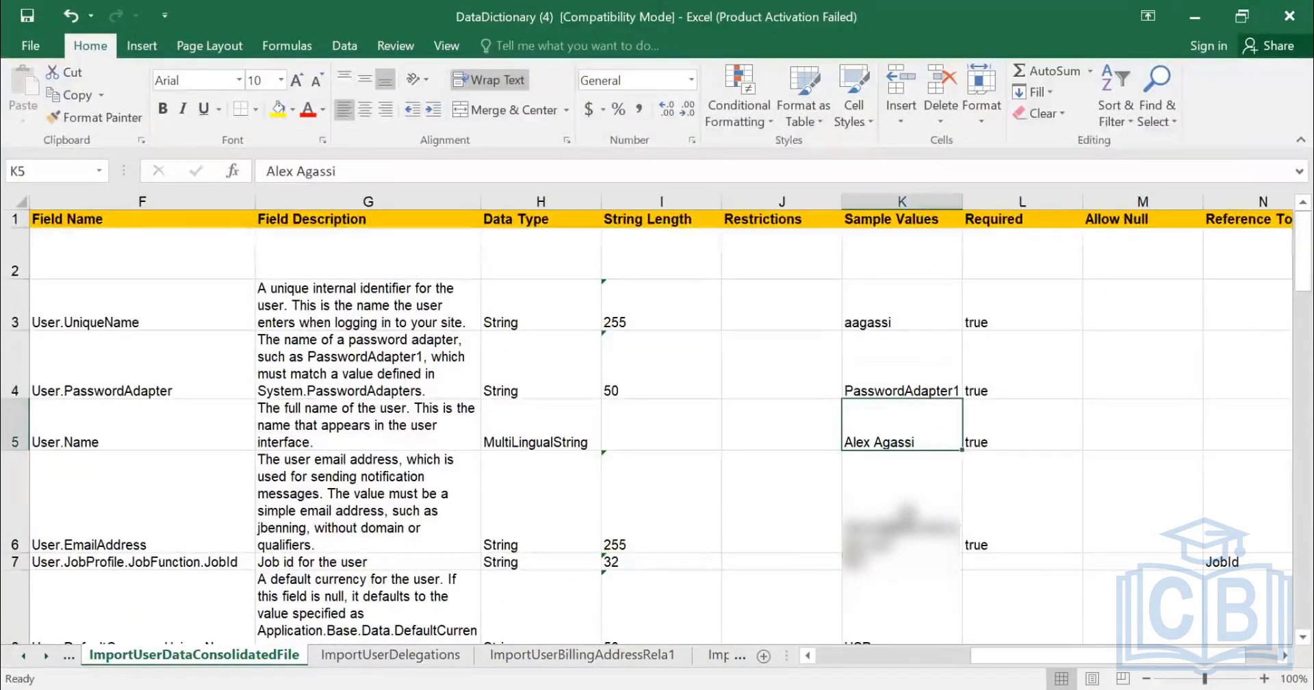
scroll(902, 491, down, 5)
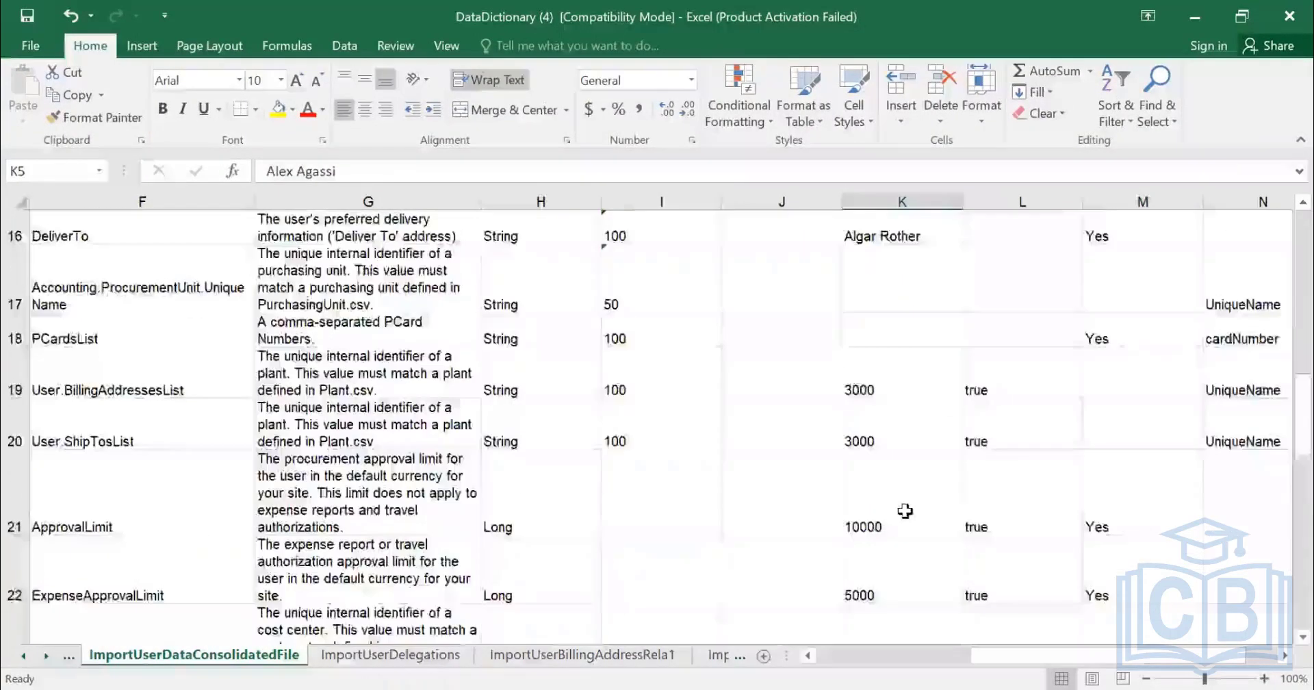
scroll(901, 491, up, 3)
click(901, 478)
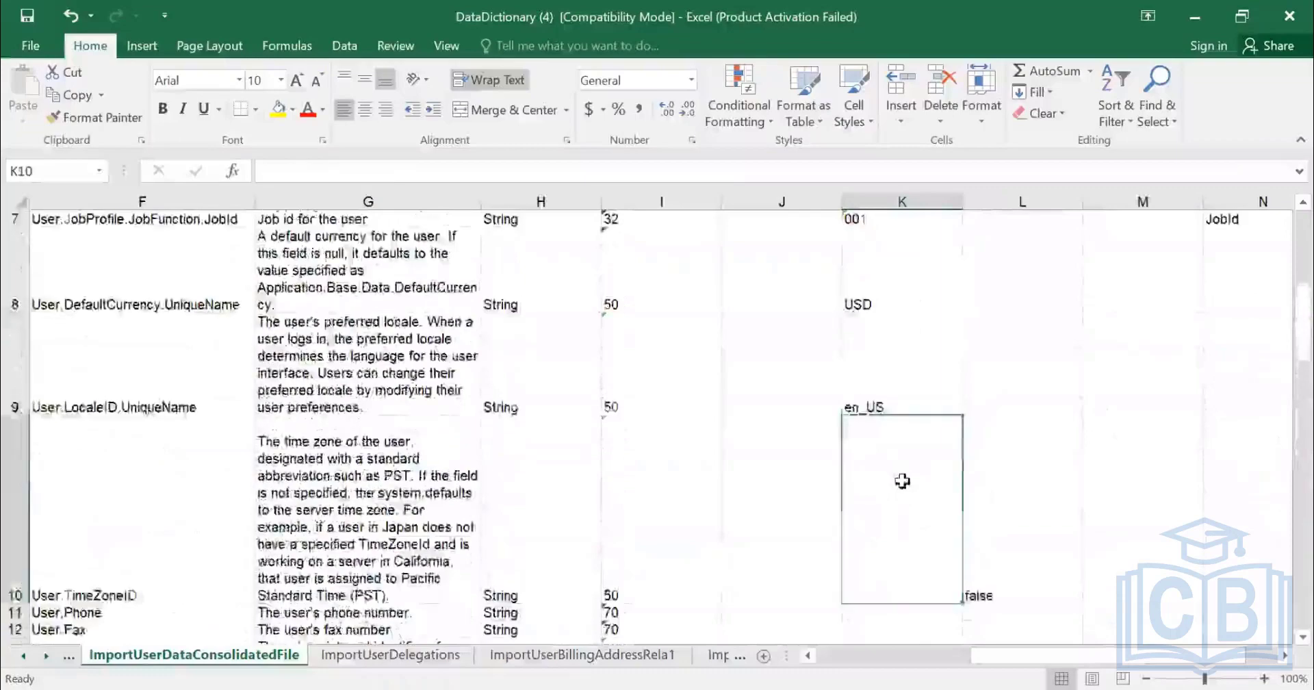
scroll(896, 466, down, 1)
click(883, 426)
scroll(890, 425, down, 3)
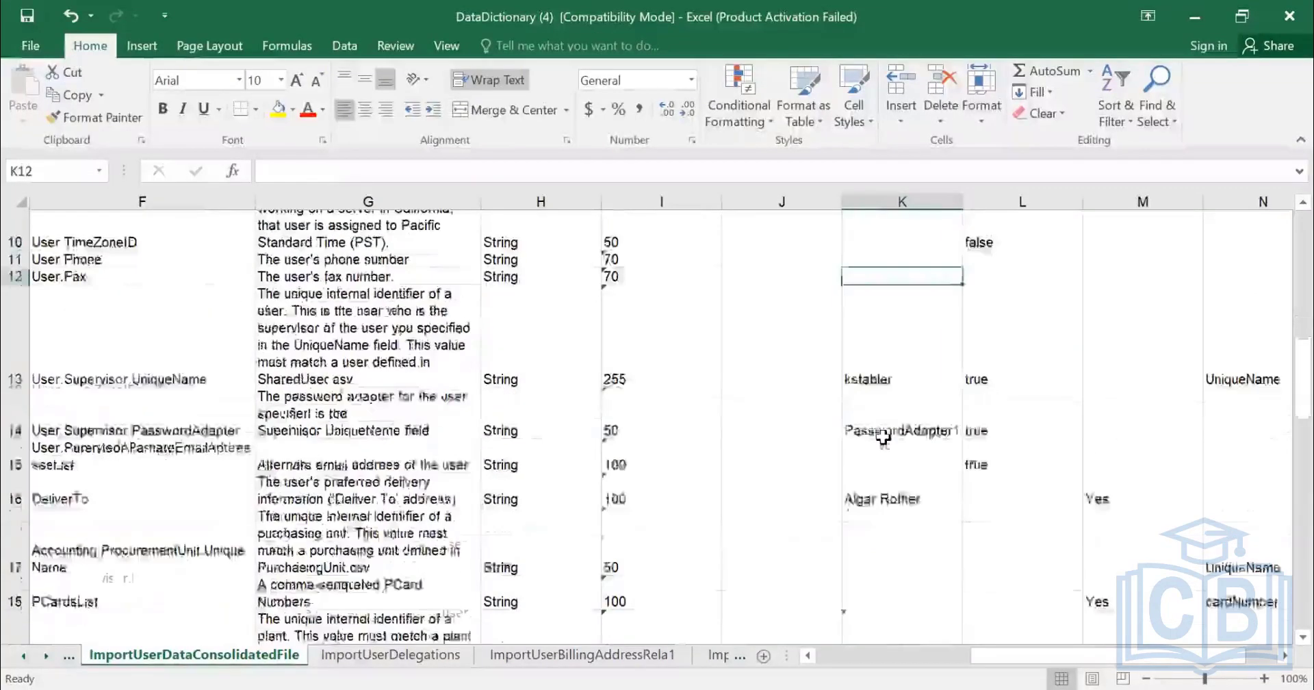
scroll(943, 431, down, 2)
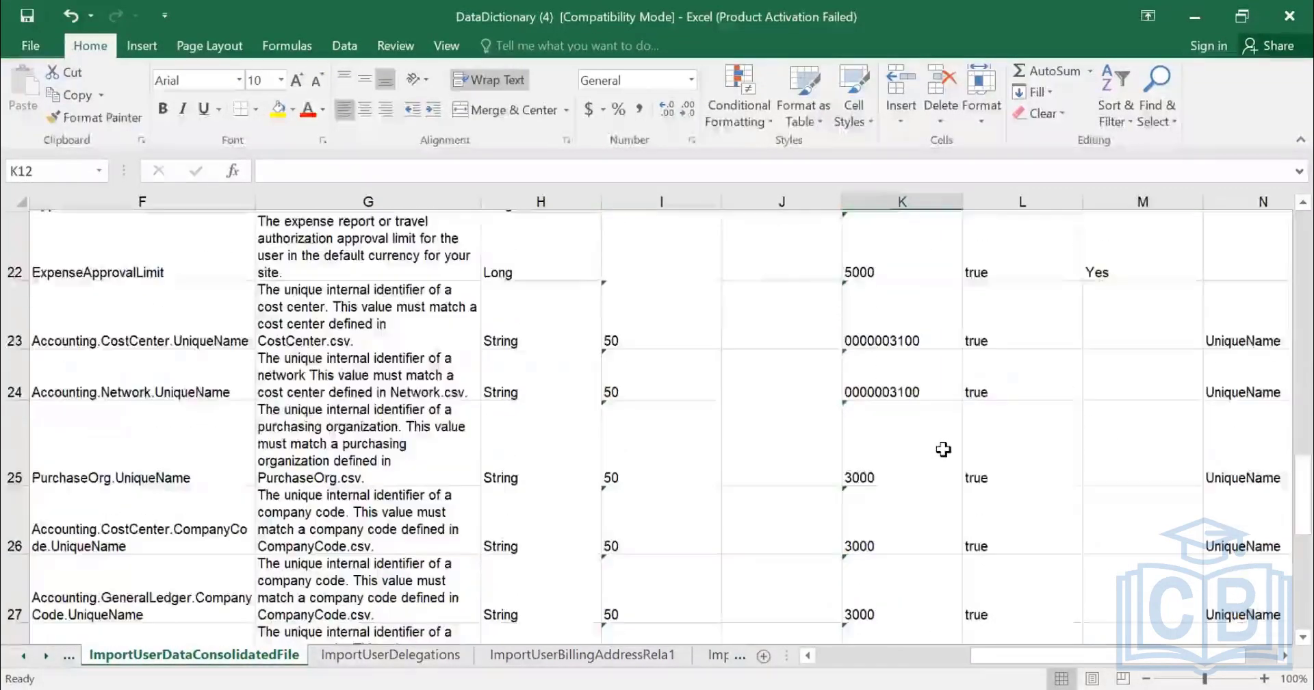
scroll(942, 449, down, 3)
scroll(927, 411, up, 7)
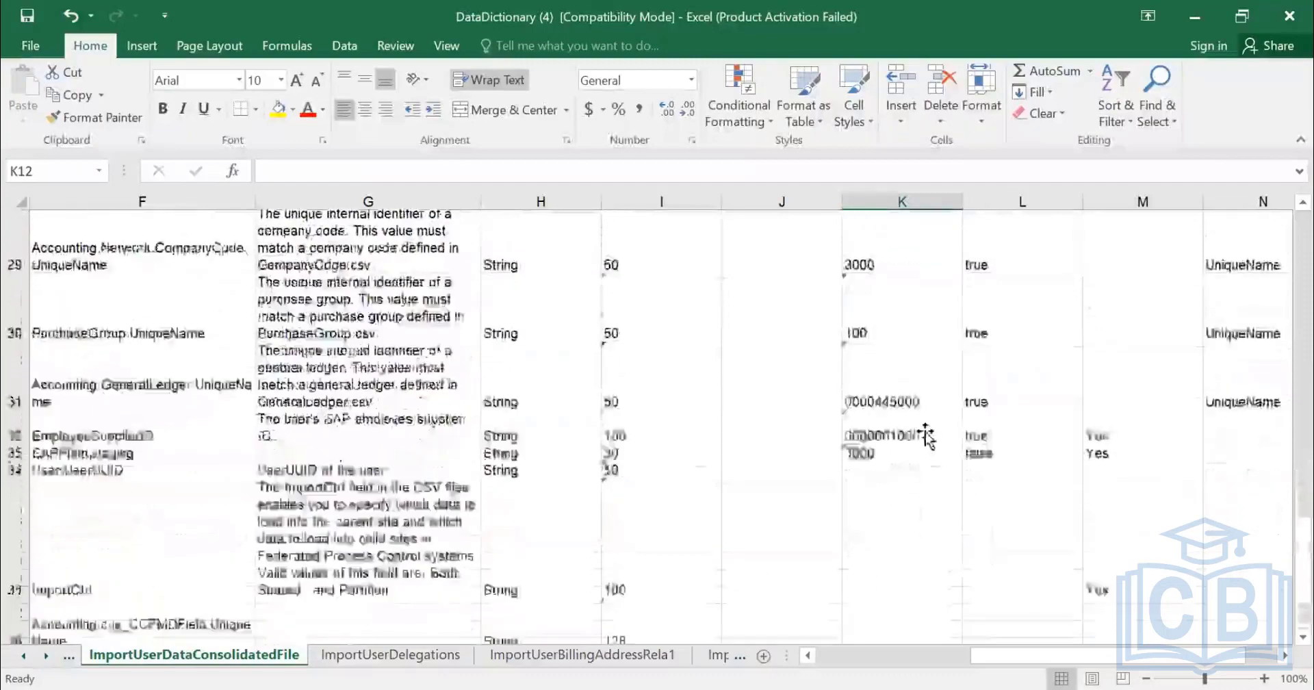
scroll(895, 389, up, 1)
key(ctrl+Home)
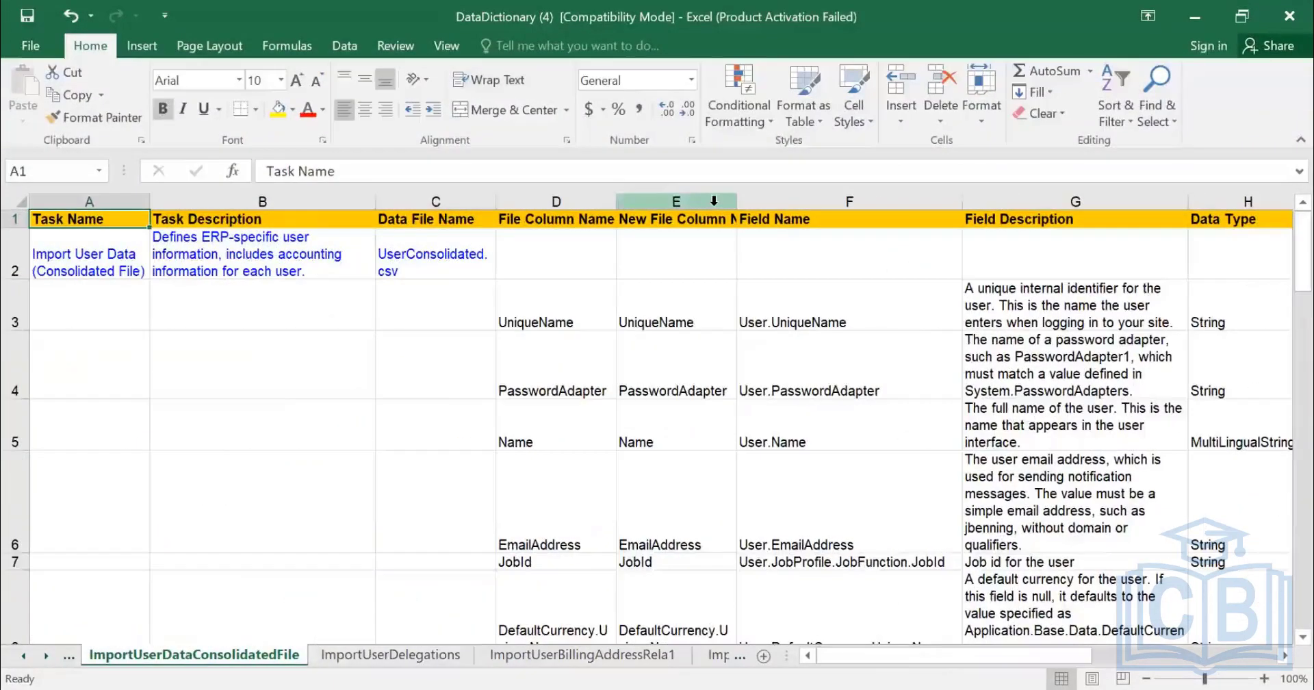
Open the workbook's full sheet list and activate the Indexes sheet
right_click(43, 657)
scroll(150, 558, down, 10)
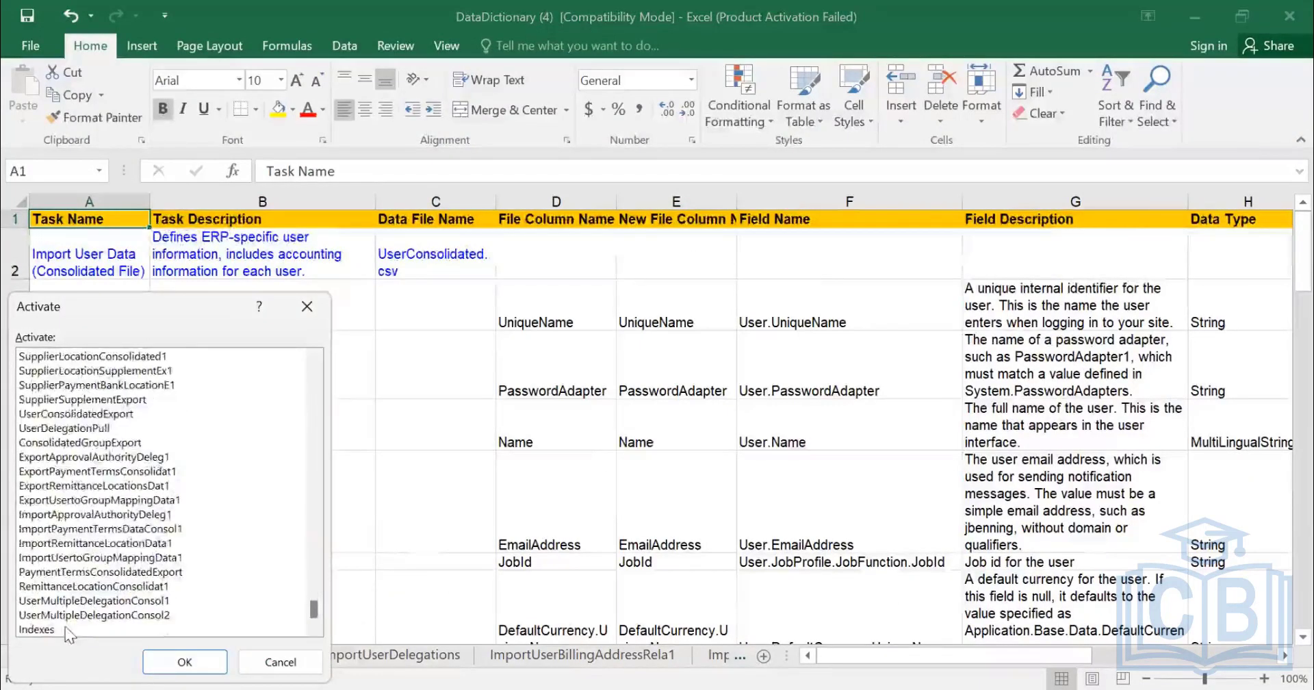
click(66, 630)
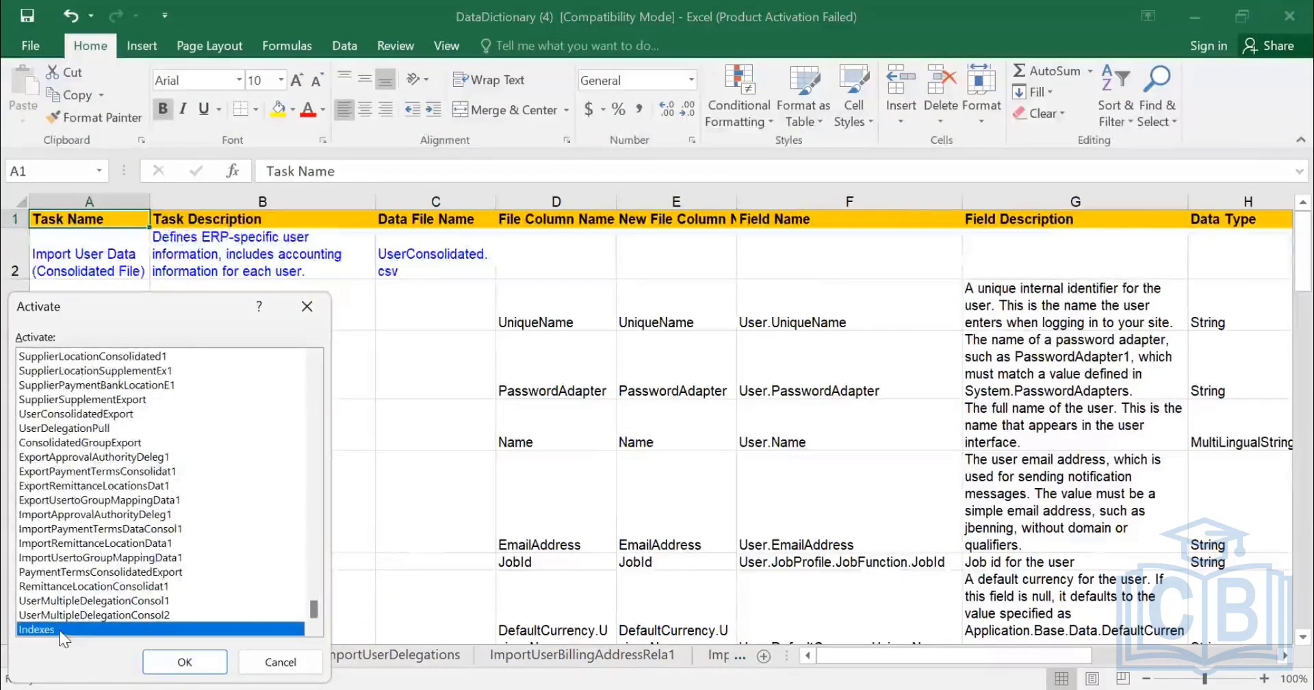
click(187, 661)
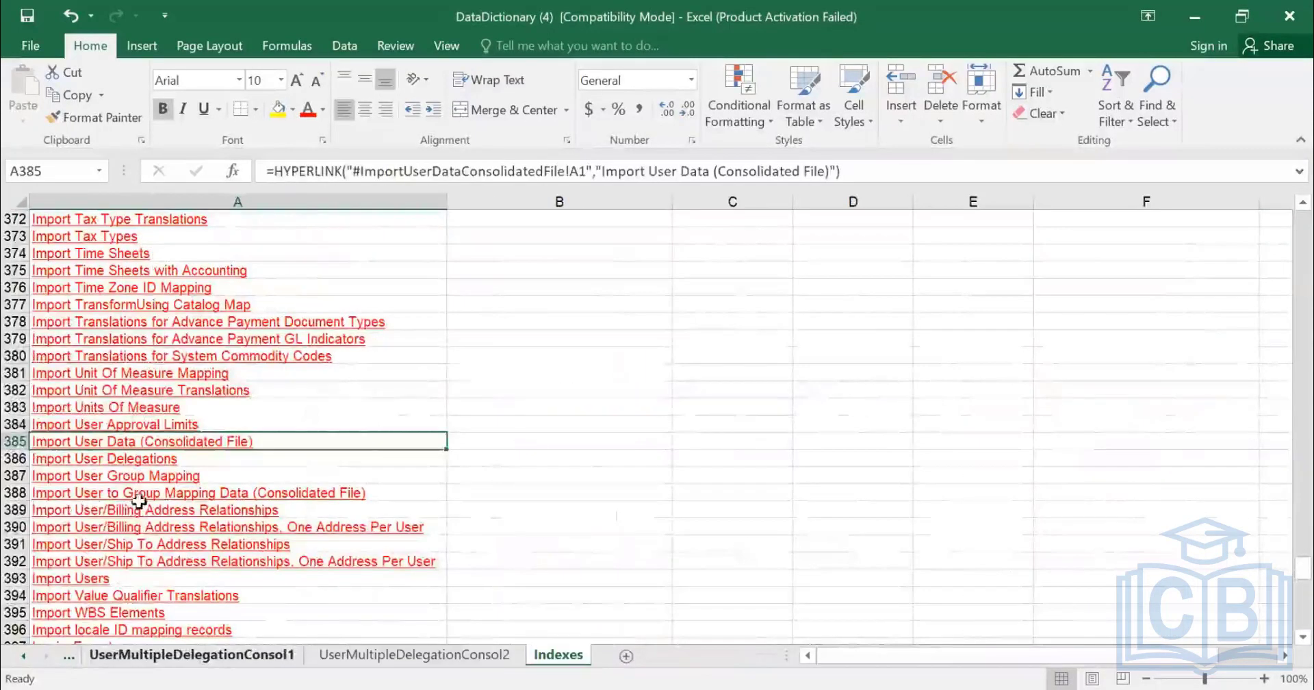
Look through the end of the task index and search the Indexes sheet for INTE, stepping through successive matches
scroll(144, 521, up, 2)
scroll(170, 493, down, 6)
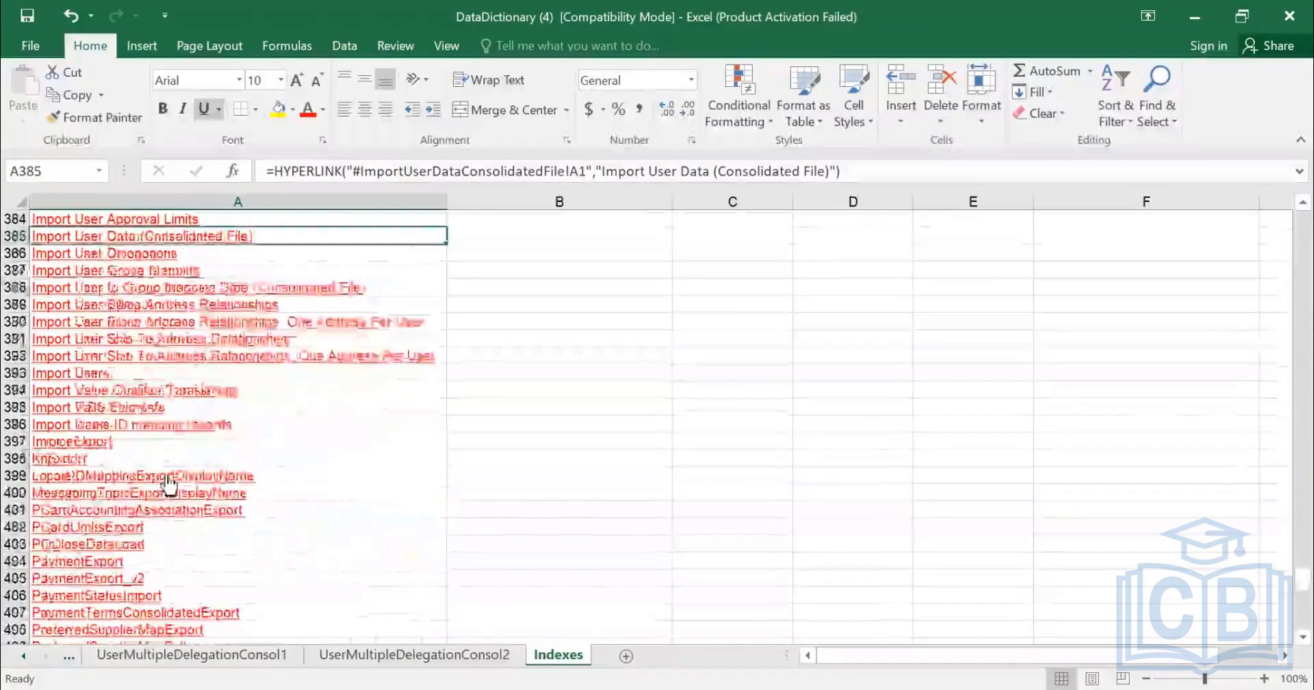
scroll(169, 483, down, 11)
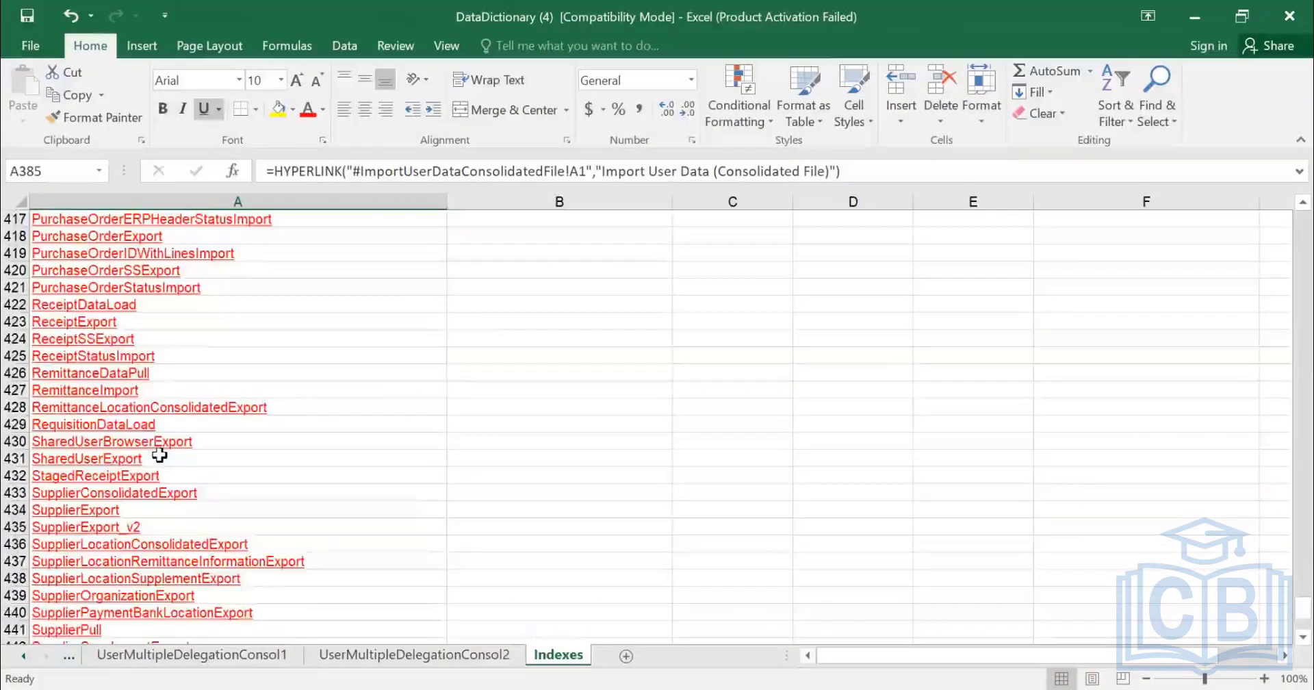
scroll(160, 455, down, 3)
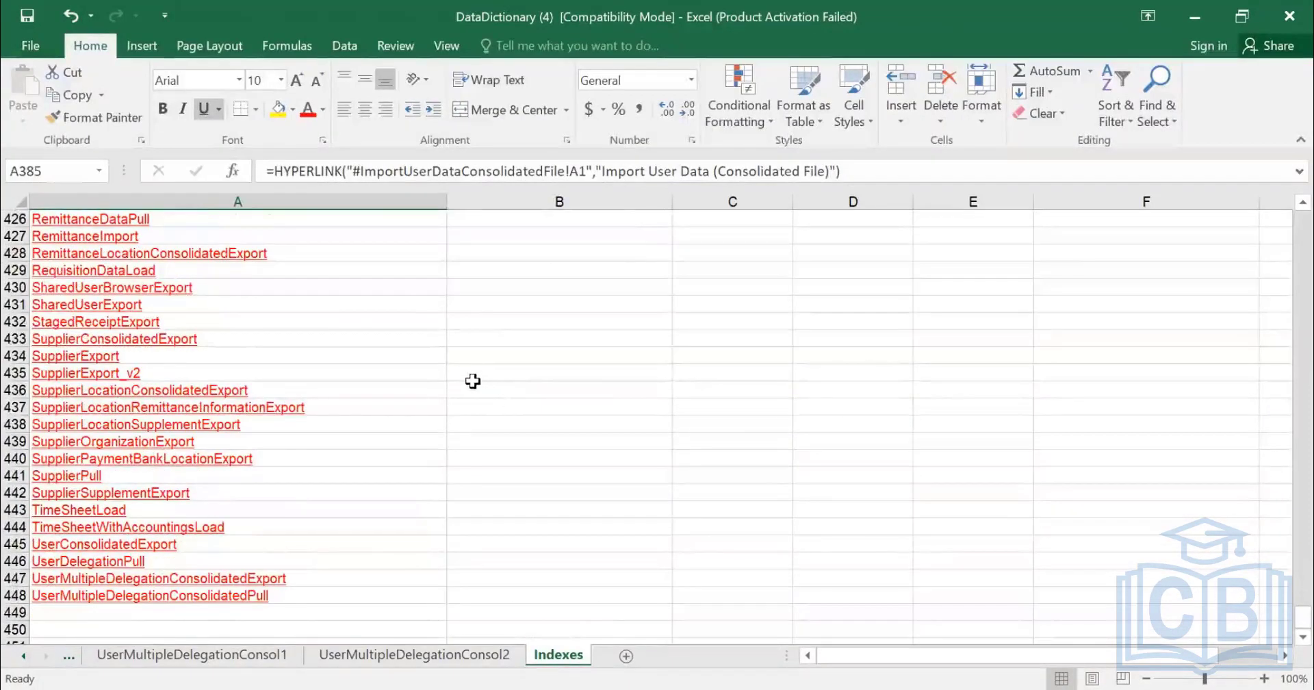
scroll(238, 353, up, 7)
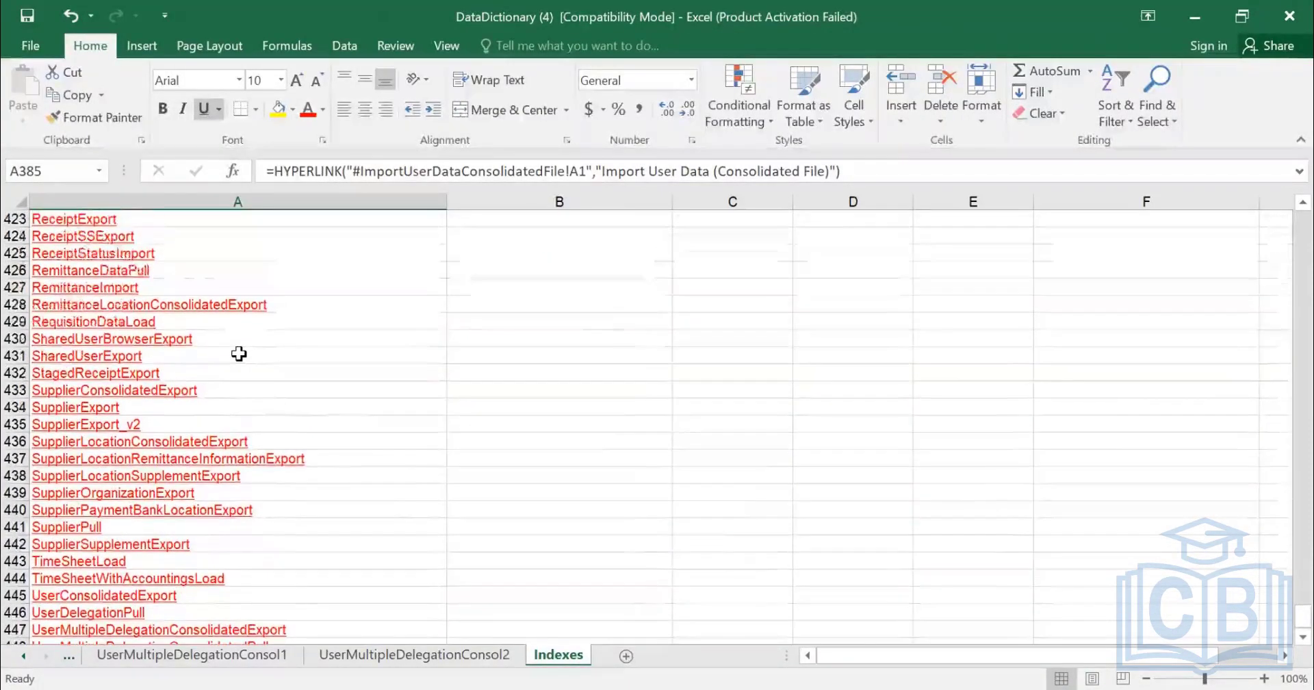
key(ctrl+f)
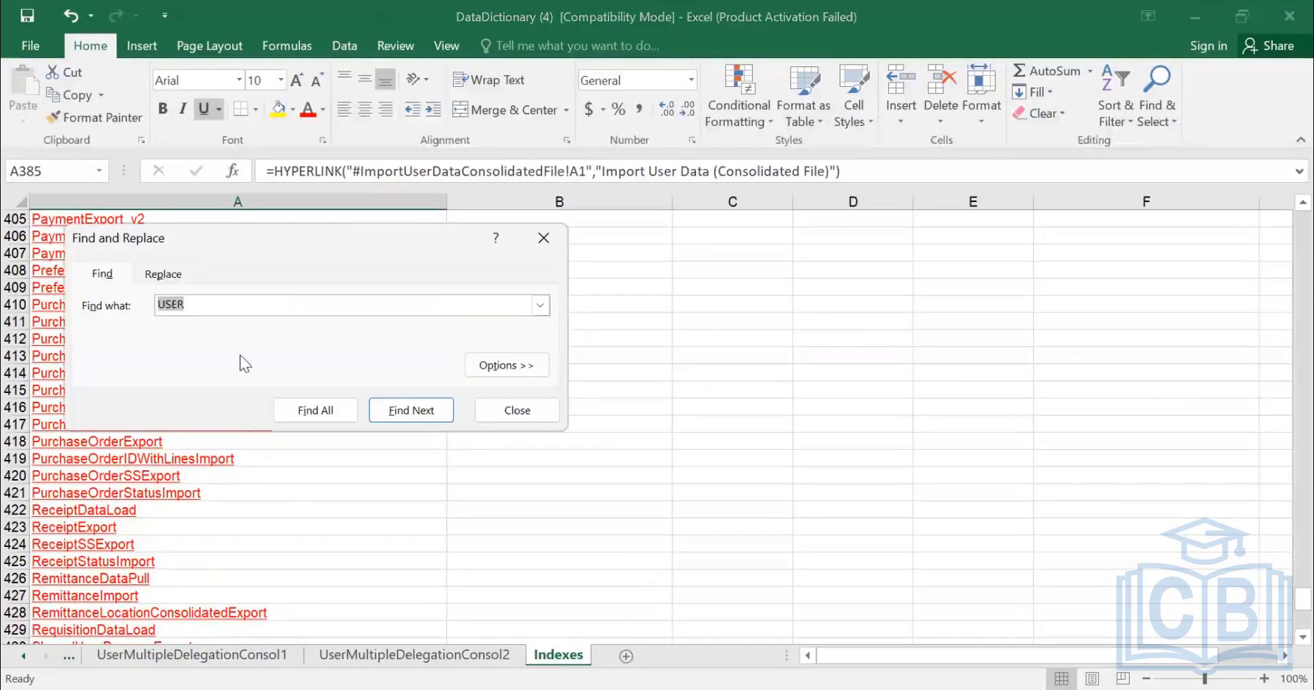
text(INTE)
key(Return)
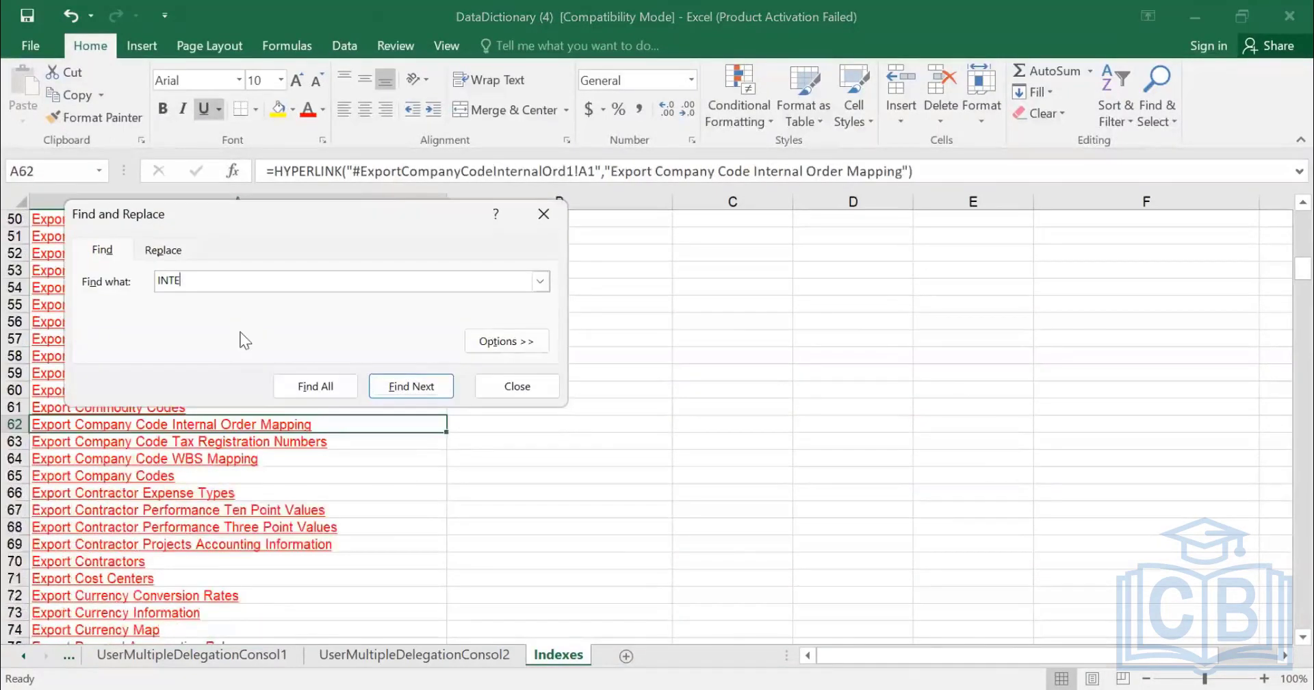
key(Return)
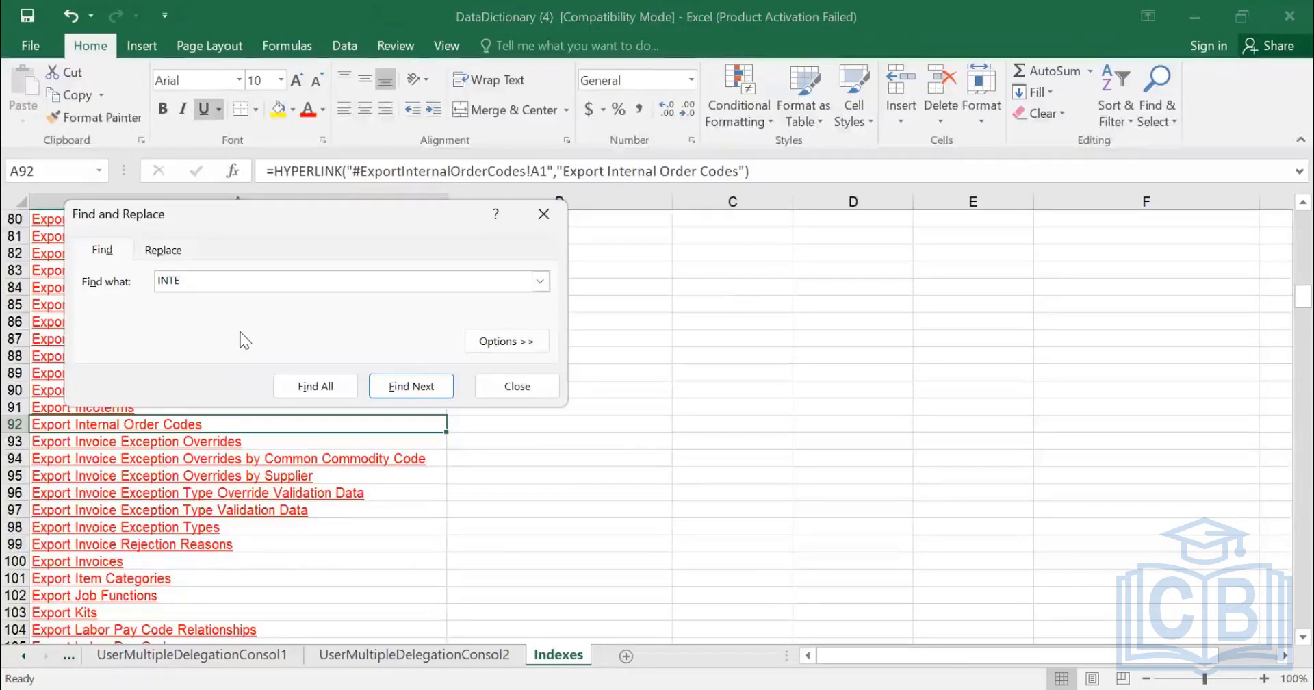
key(Return)
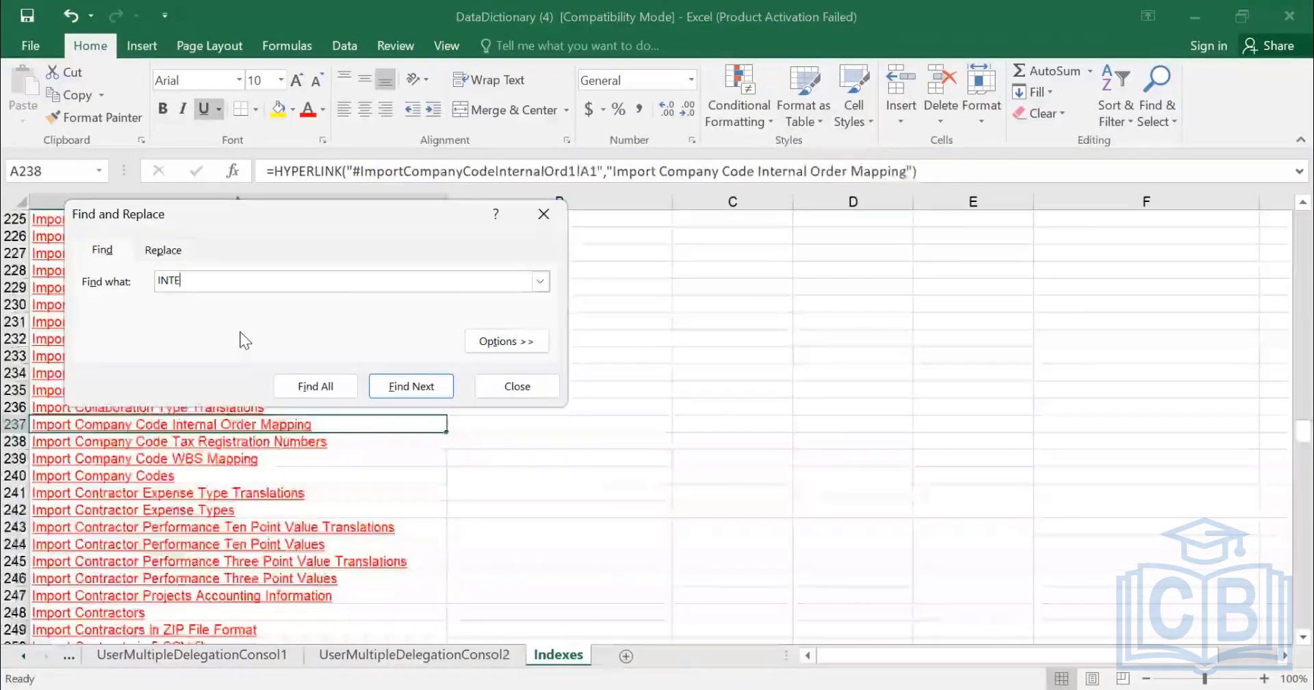
key(Return)
Clear the search term in the Indexes sheet's find dialog and close it
key(BackSpace)
key(BackSpace)
key(BackSpace)
key(BackSpace)
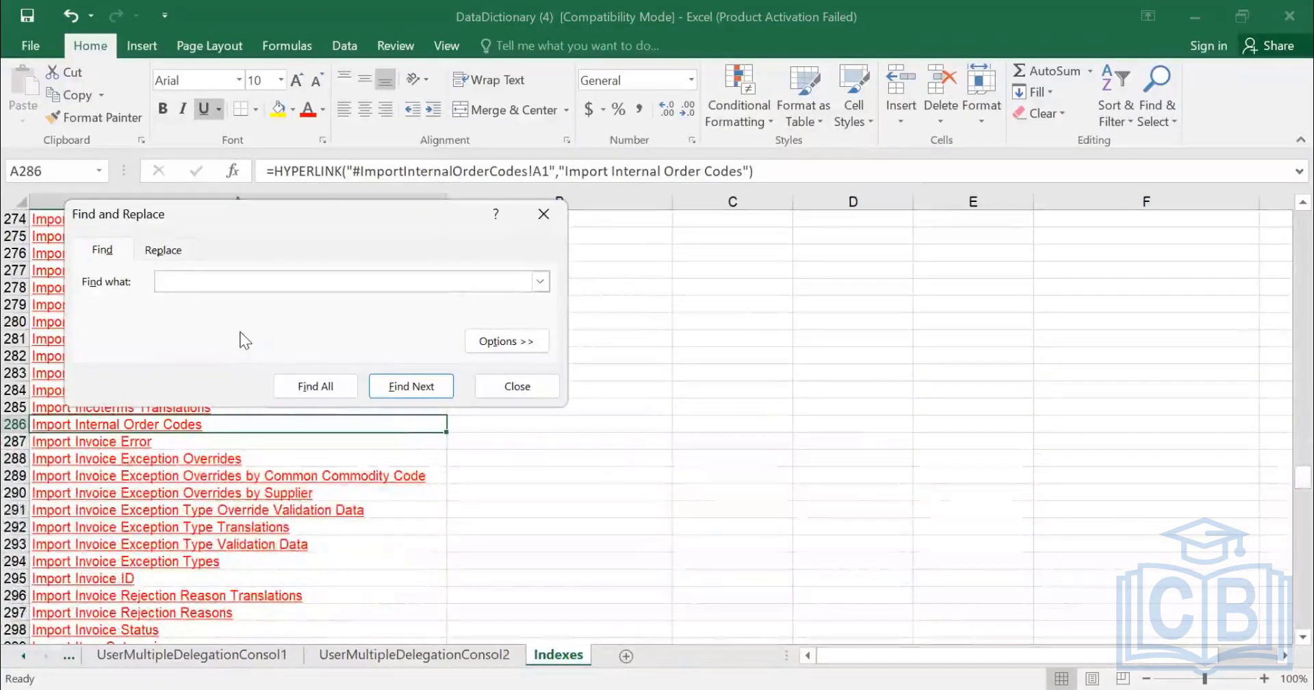
key(Escape)
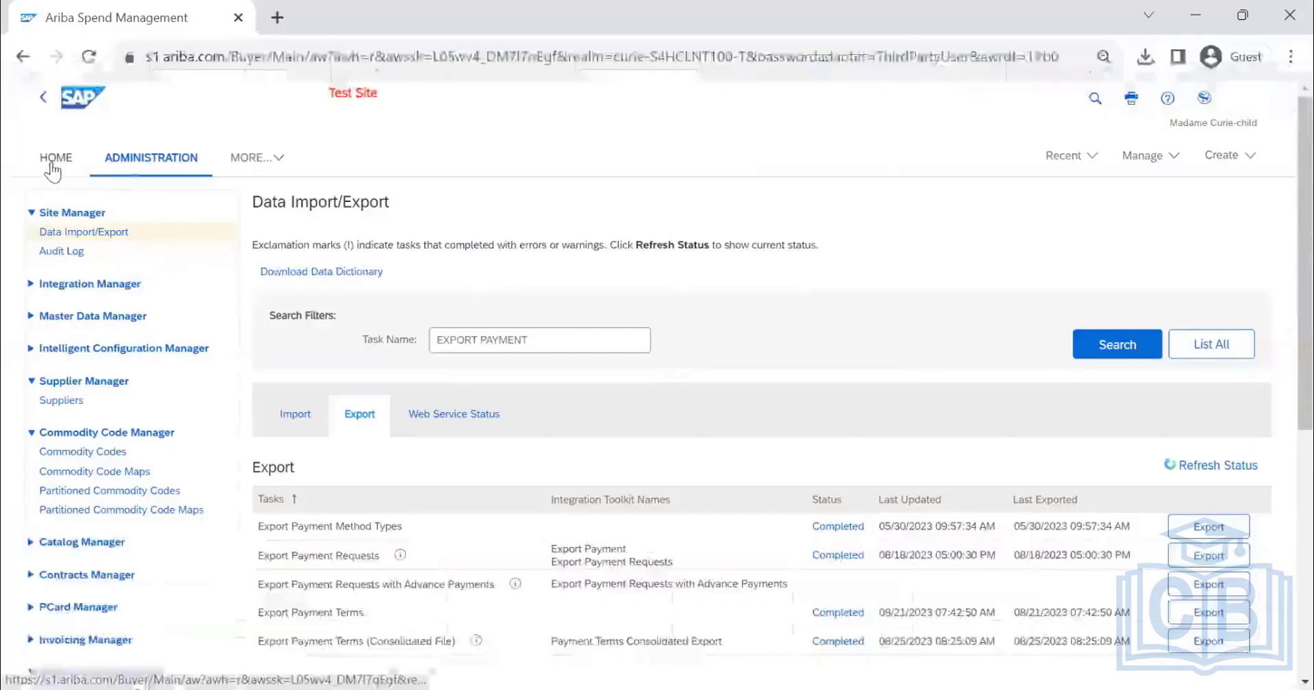
Switch to Ariba in the browser, open Commodity Codes under Commodity Code Manager, and search without filters to view the codes
scroll(60, 260, down, 3)
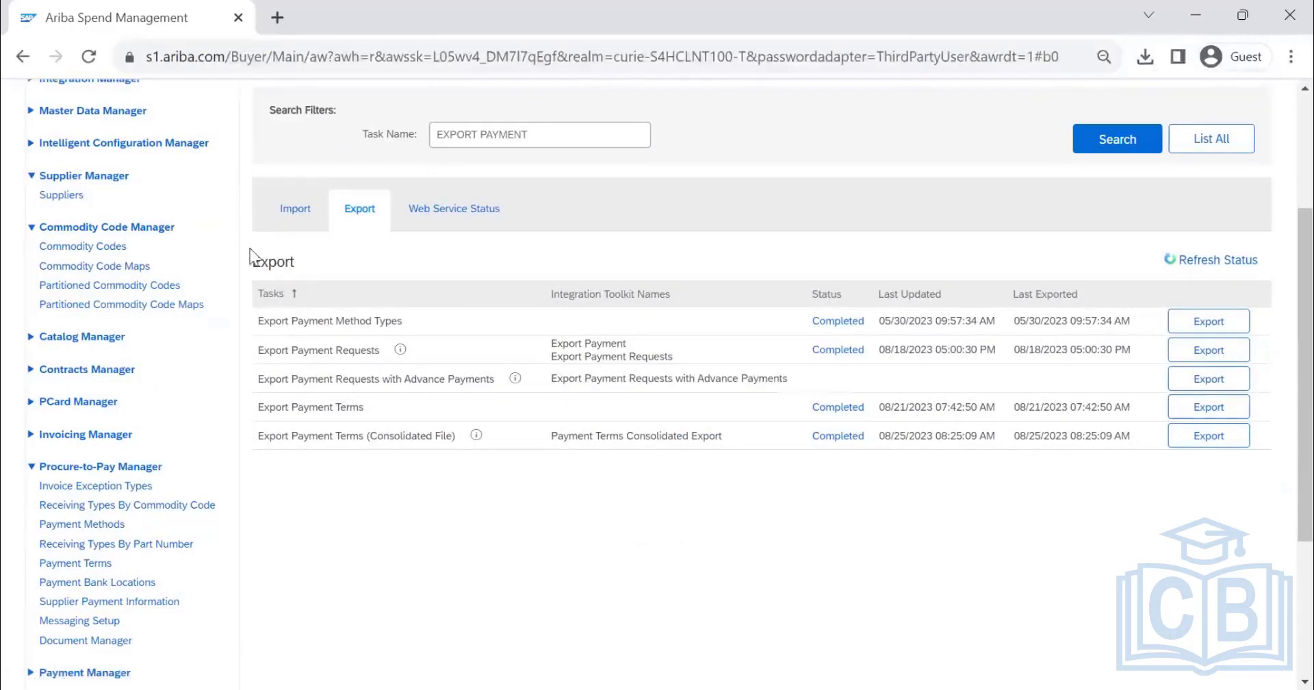
click(580, 294)
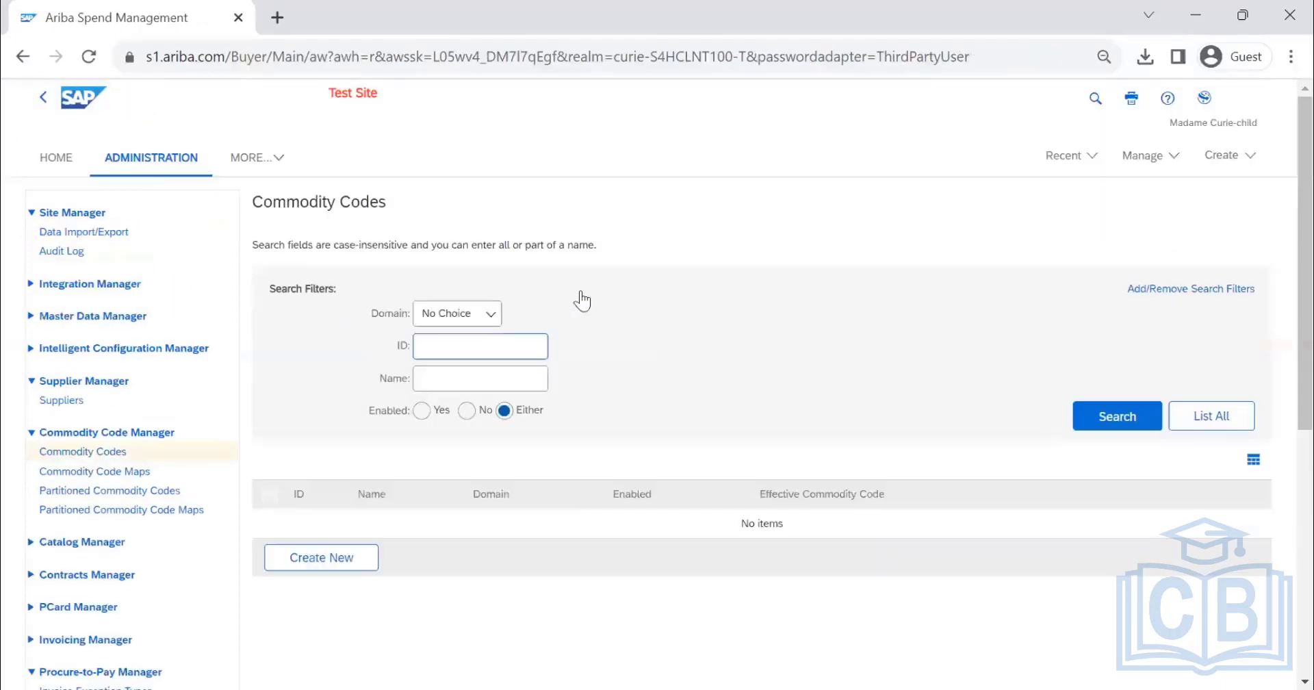
click(1113, 417)
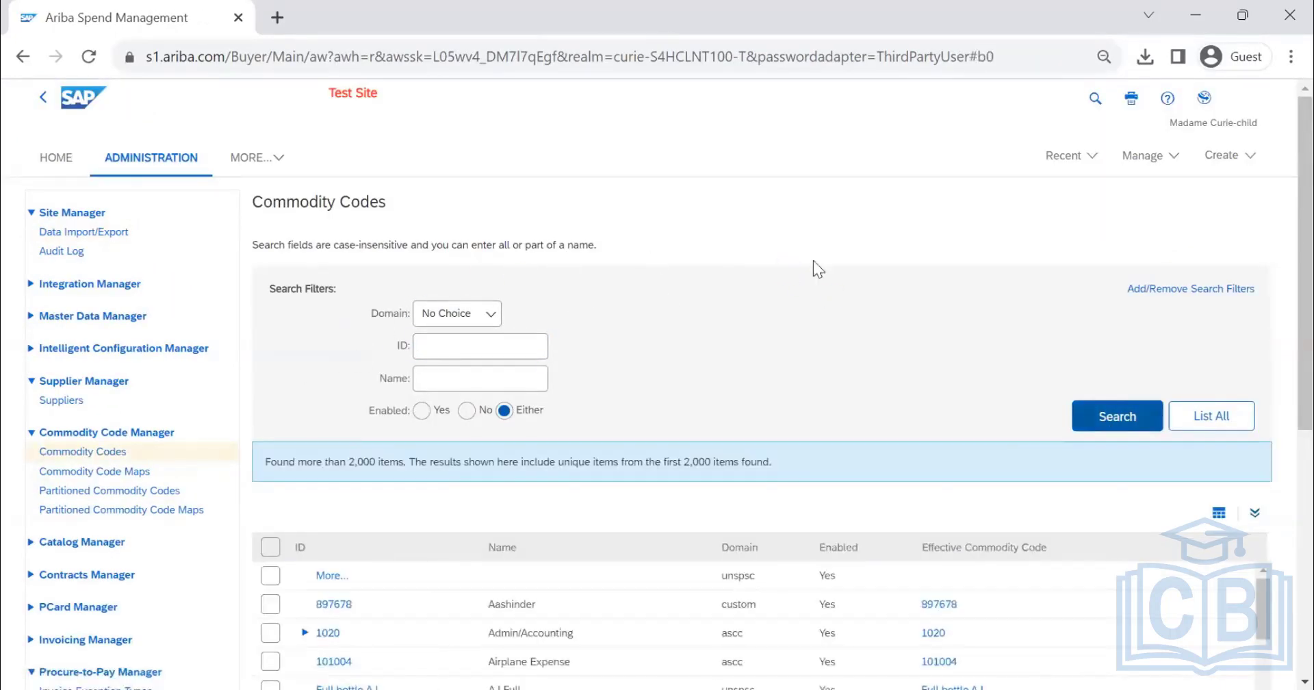
scroll(811, 261, down, 3)
scroll(770, 257, up, 2)
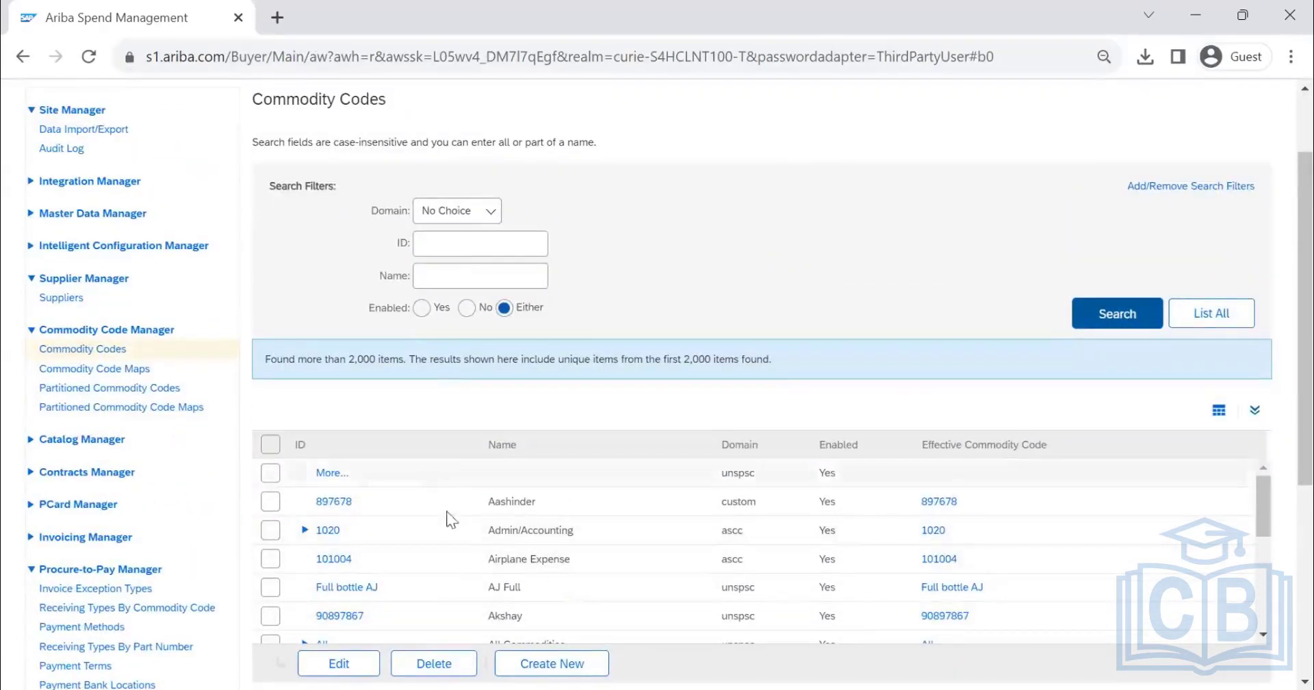
Open Commodity Code Maps, run an unfiltered search, and look through the mappings between domains
click(79, 370)
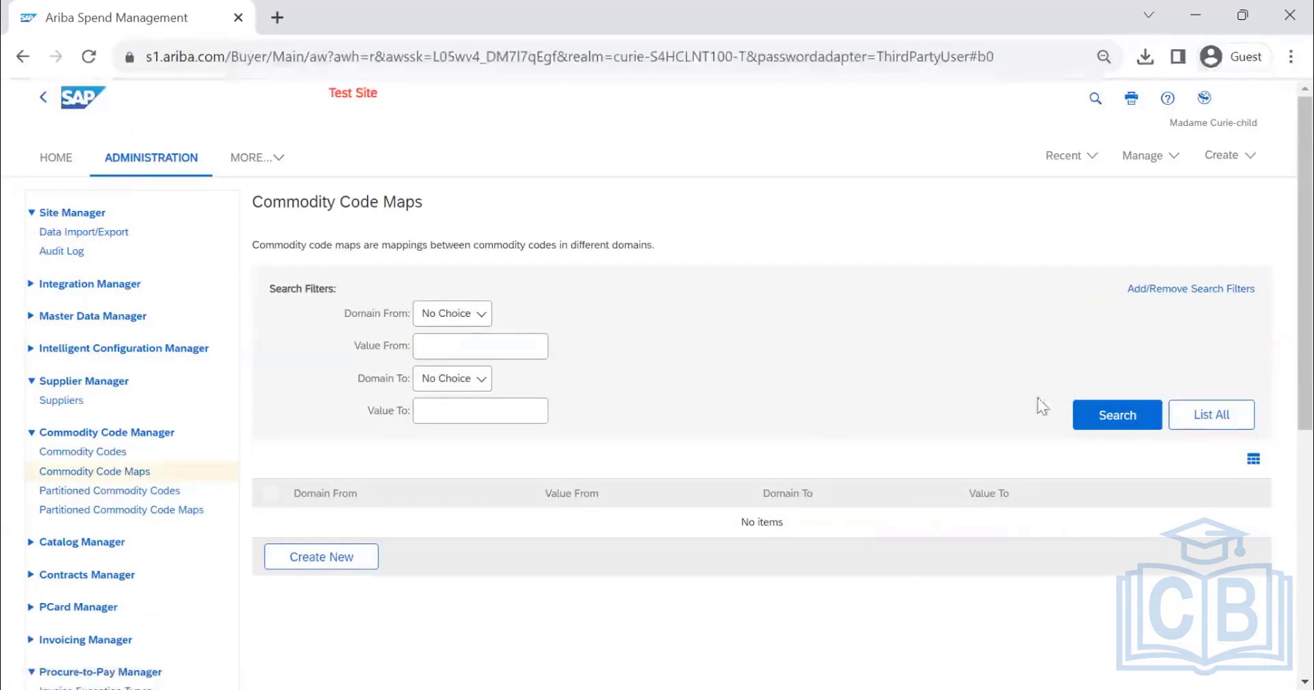
click(1121, 425)
scroll(636, 309, down, 3)
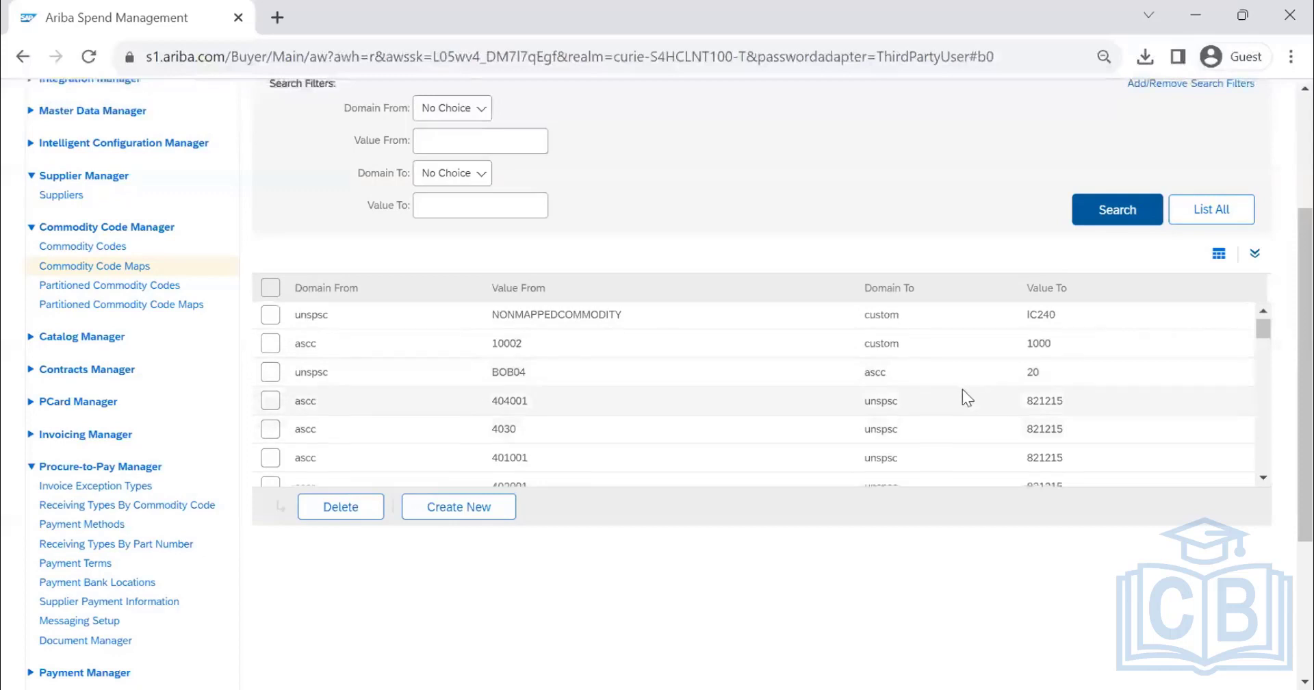
scroll(962, 389, down, 1)
scroll(938, 385, down, 1)
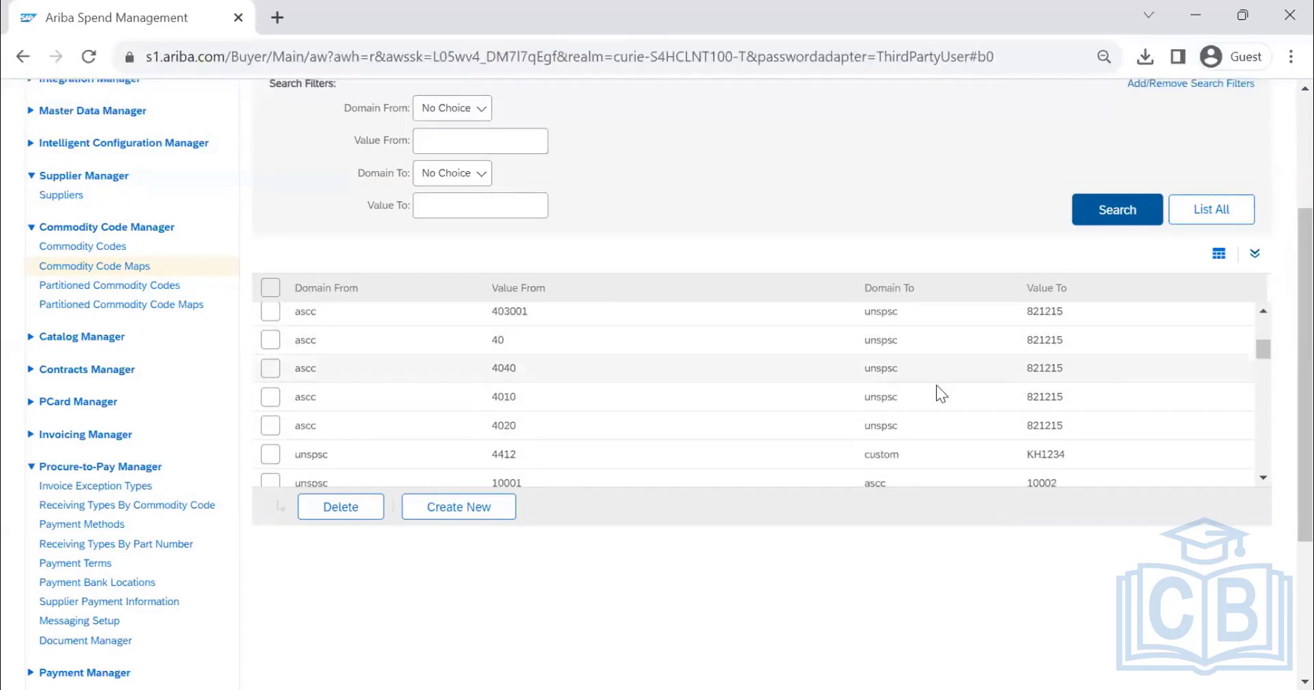
Filter the commodity code maps from domain unspsc to domain custom and examine the mapping of 4412 to KH1234
click(462, 109)
click(455, 167)
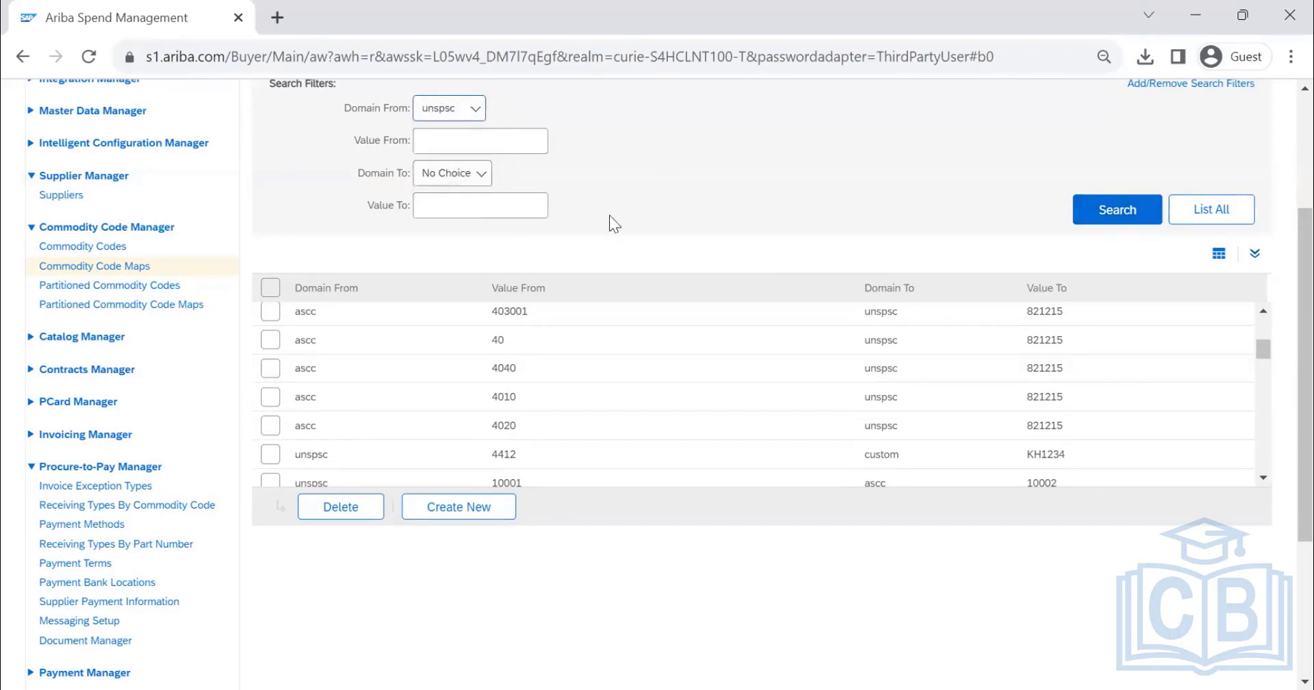
click(476, 179)
click(460, 253)
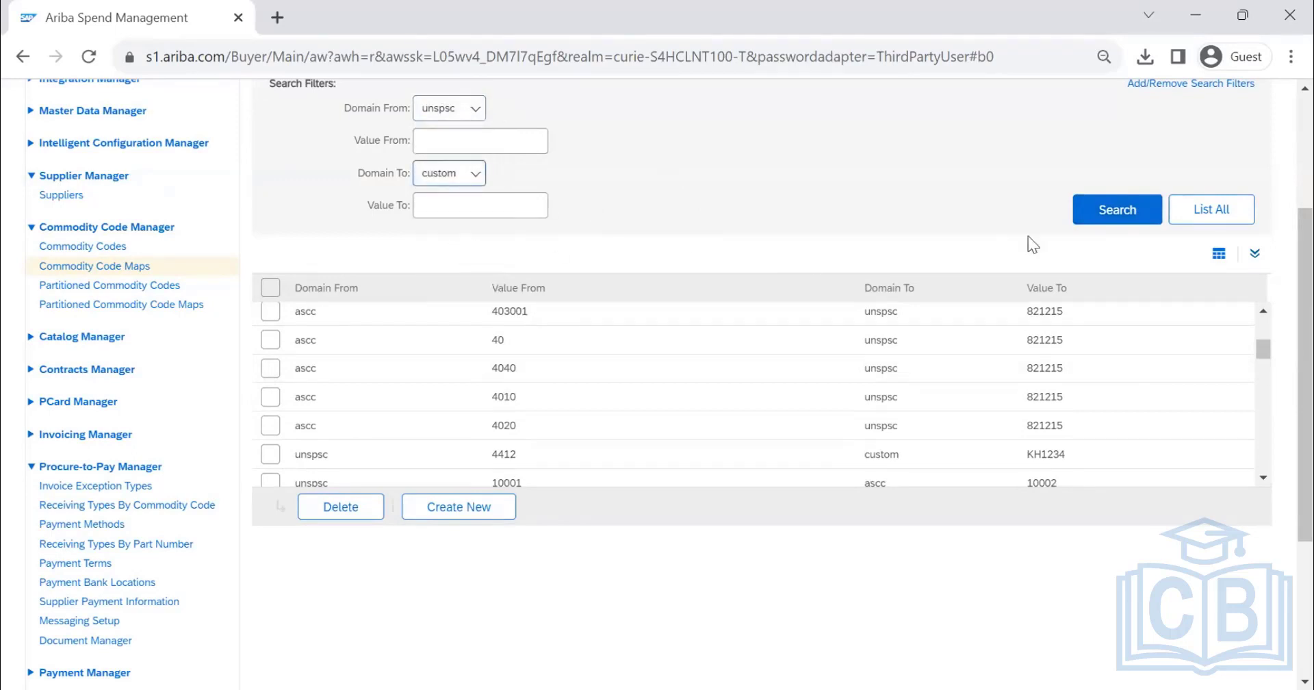
click(1122, 211)
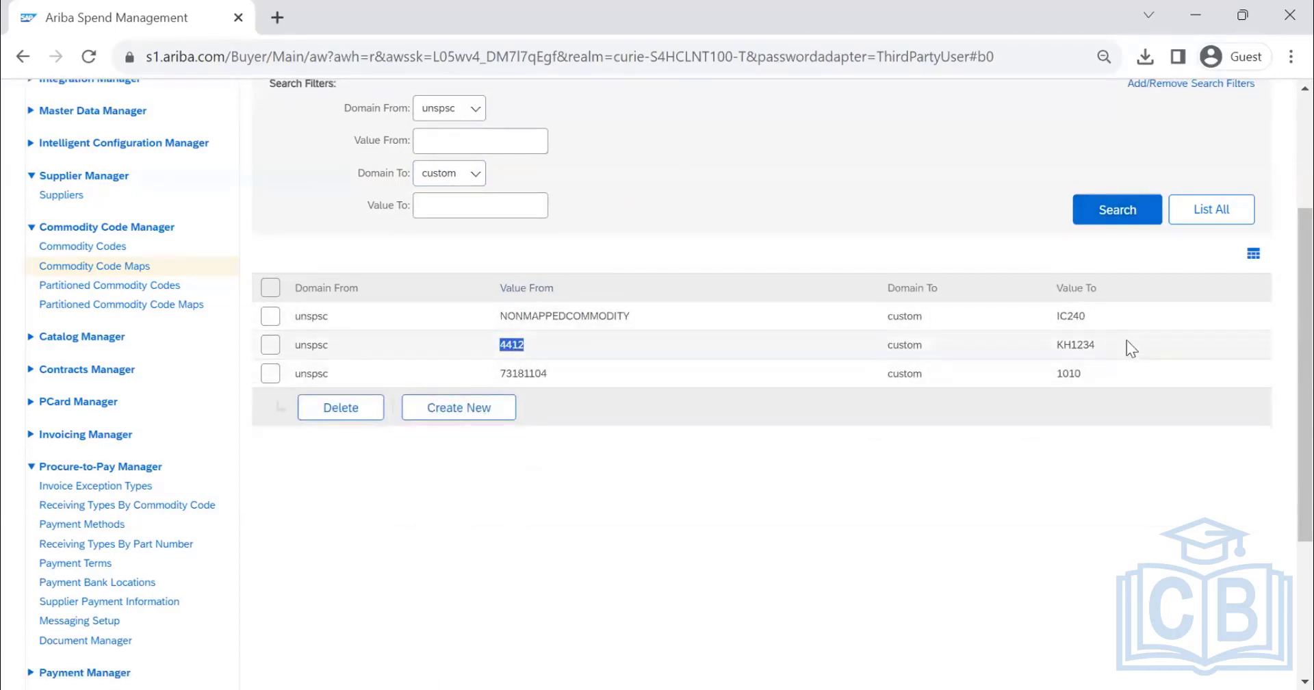
drag(1127, 343, 1068, 347)
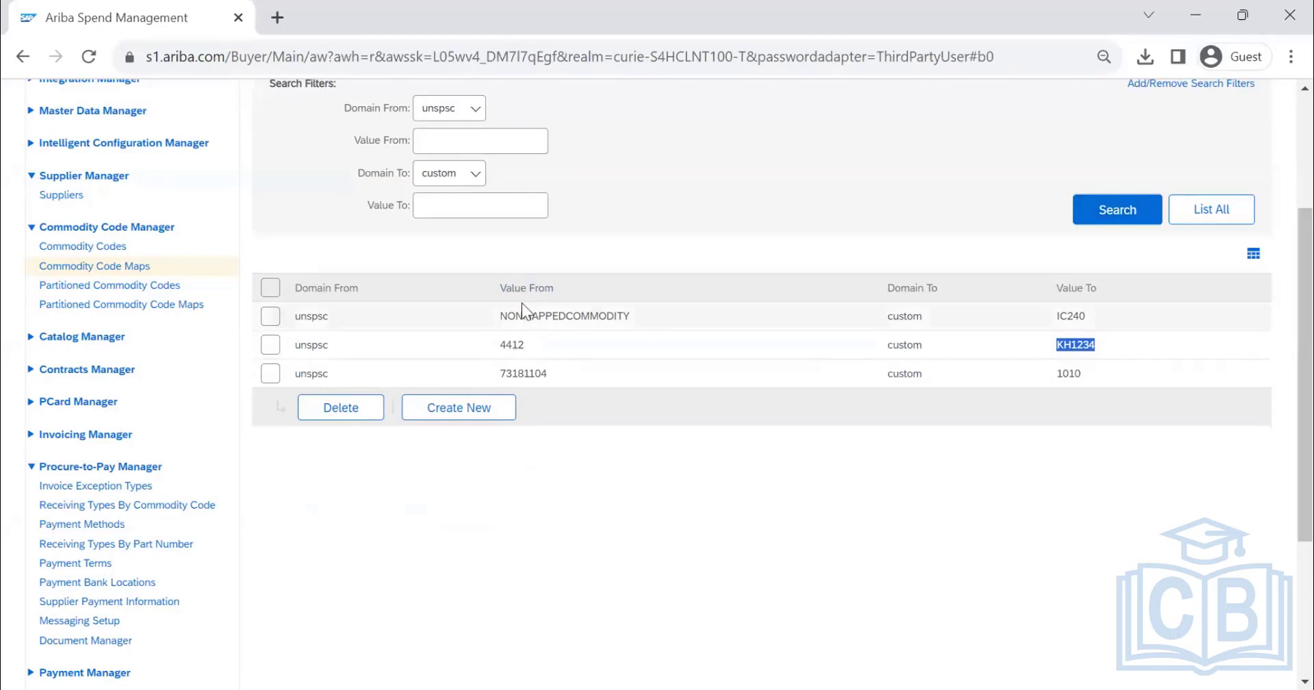
click(490, 417)
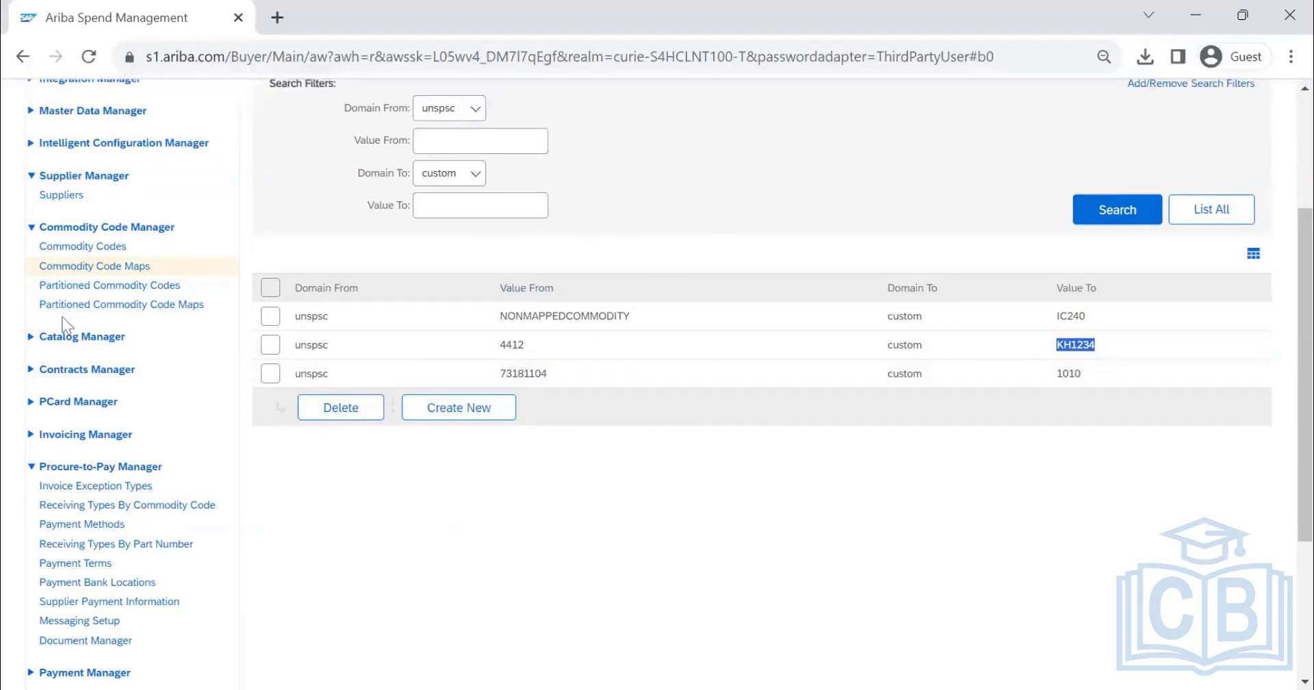
Open Partitioned Commodity Codes and search without filters to view the codes
click(106, 286)
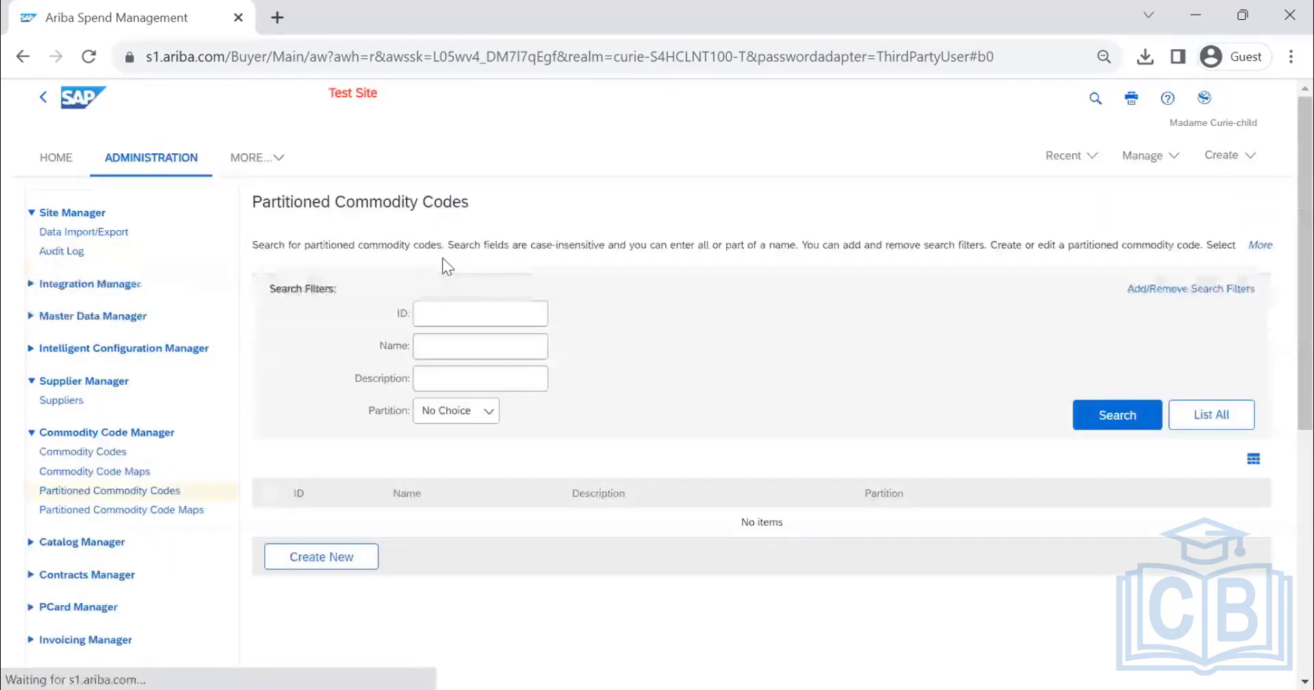
click(1128, 422)
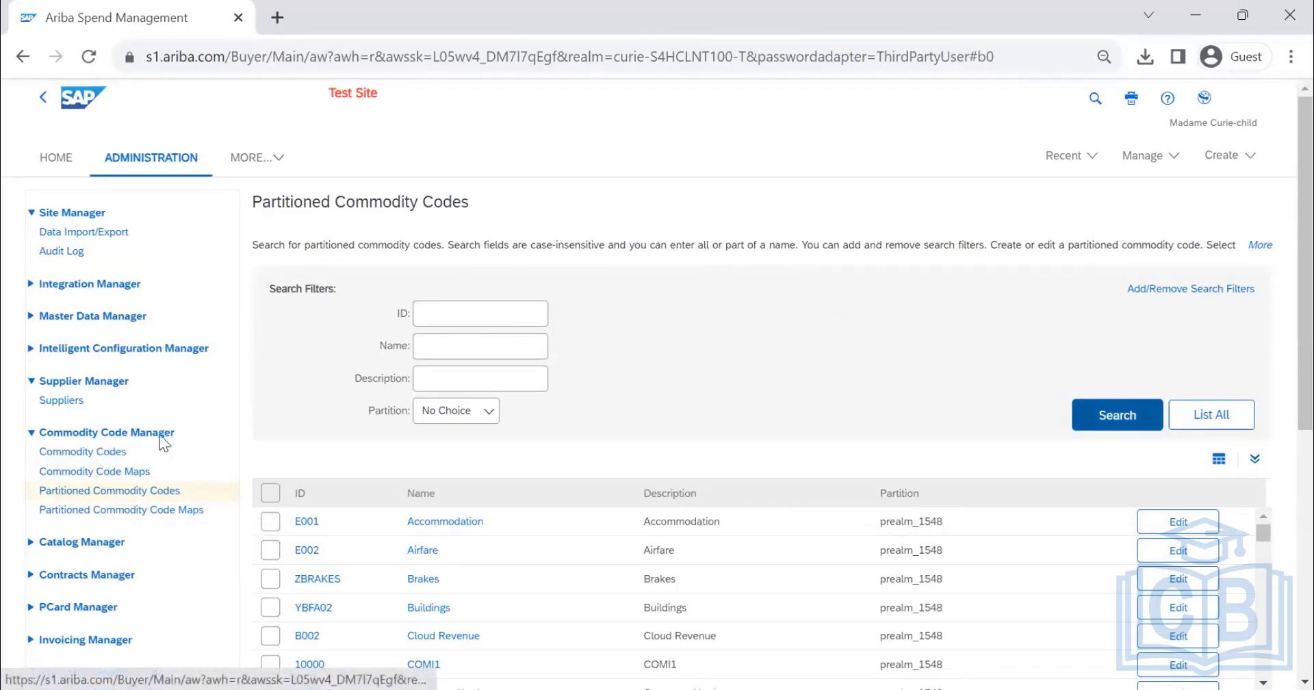
scroll(601, 403, down, 2)
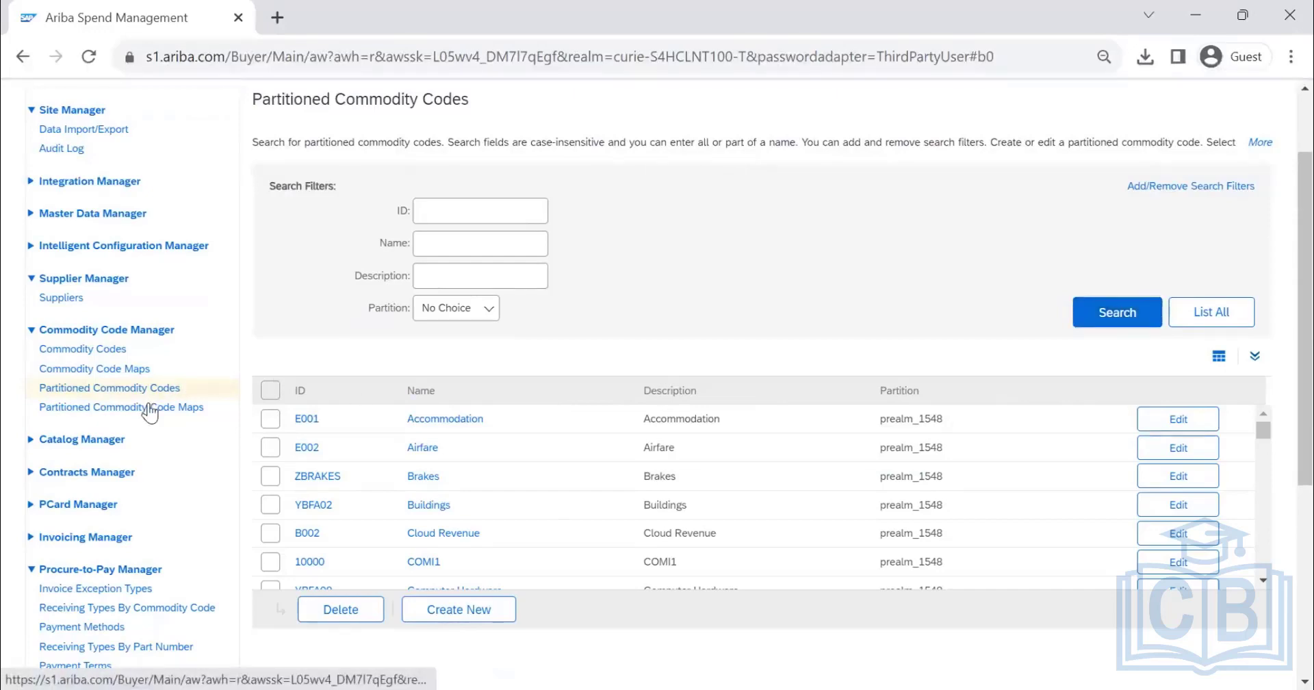
Open Partitioned Commodity Code Maps and search without filters to view the map entries
click(182, 411)
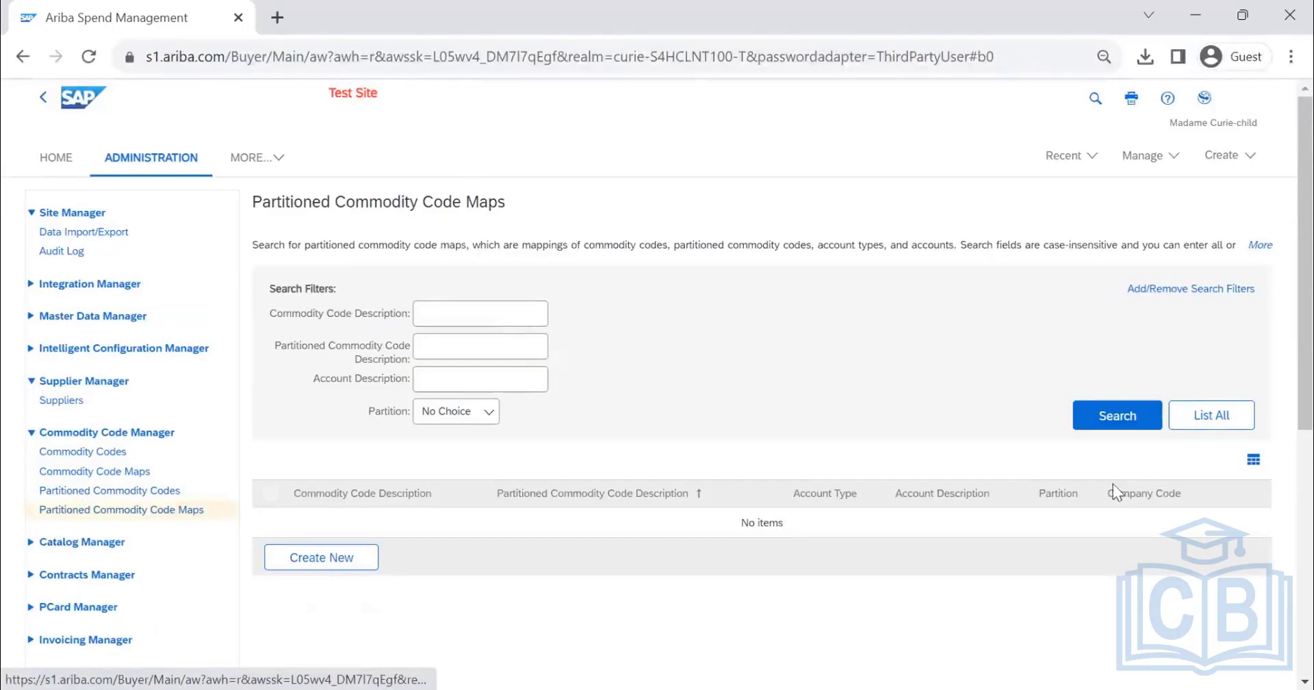
click(1117, 415)
scroll(697, 357, down, 3)
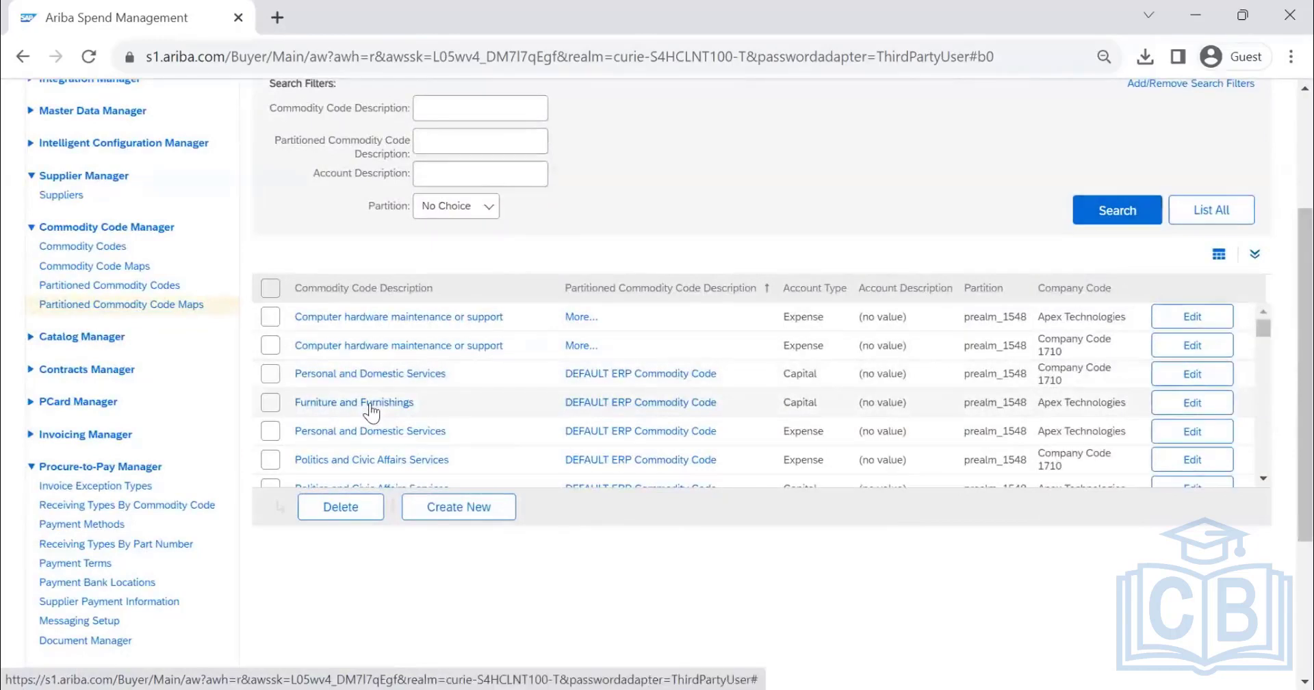
Examine the Furniture and Furnishings map entry's account type and remaining fields down to Max Amount, and return to the map list
click(370, 405)
scroll(355, 396, down, 5)
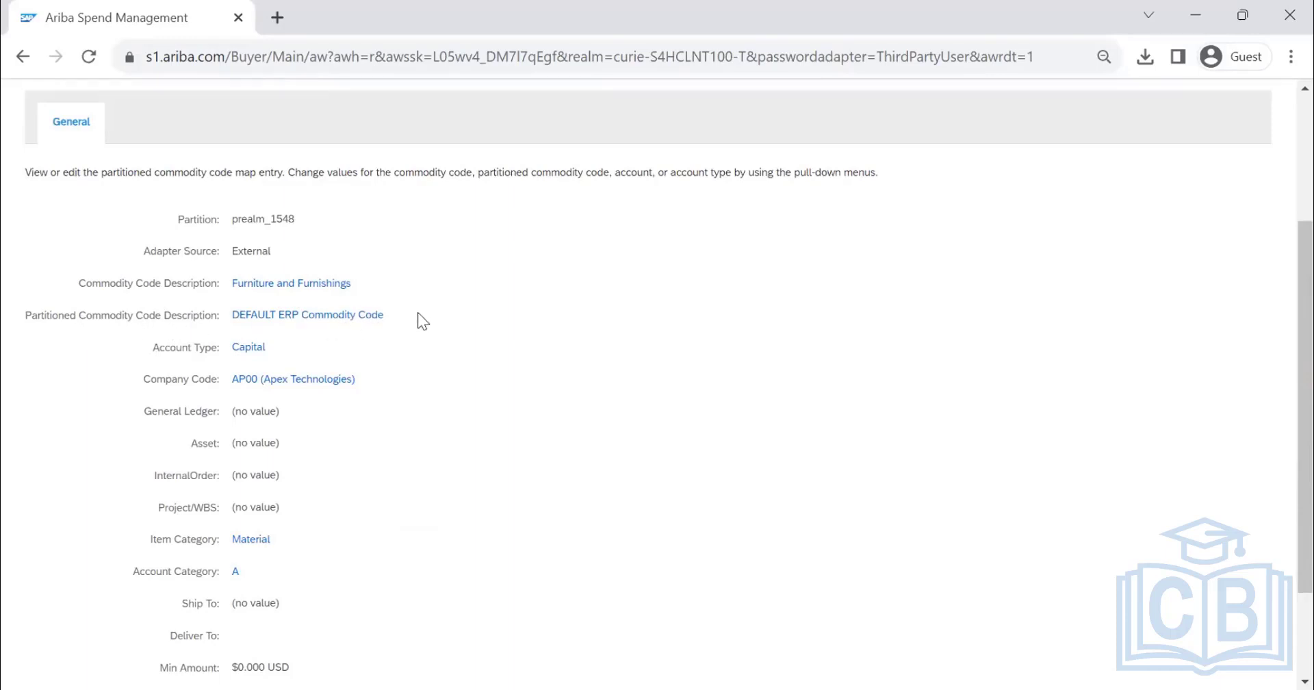
scroll(418, 312, down, 2)
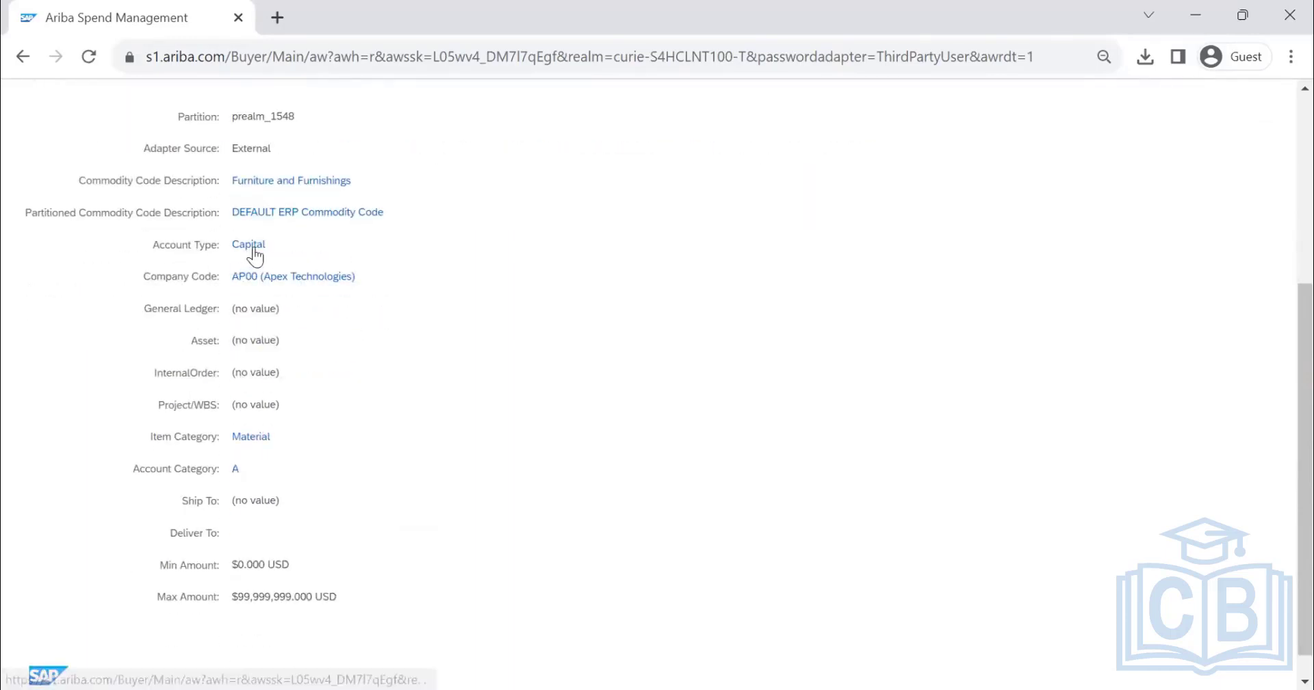
drag(266, 246, 238, 247)
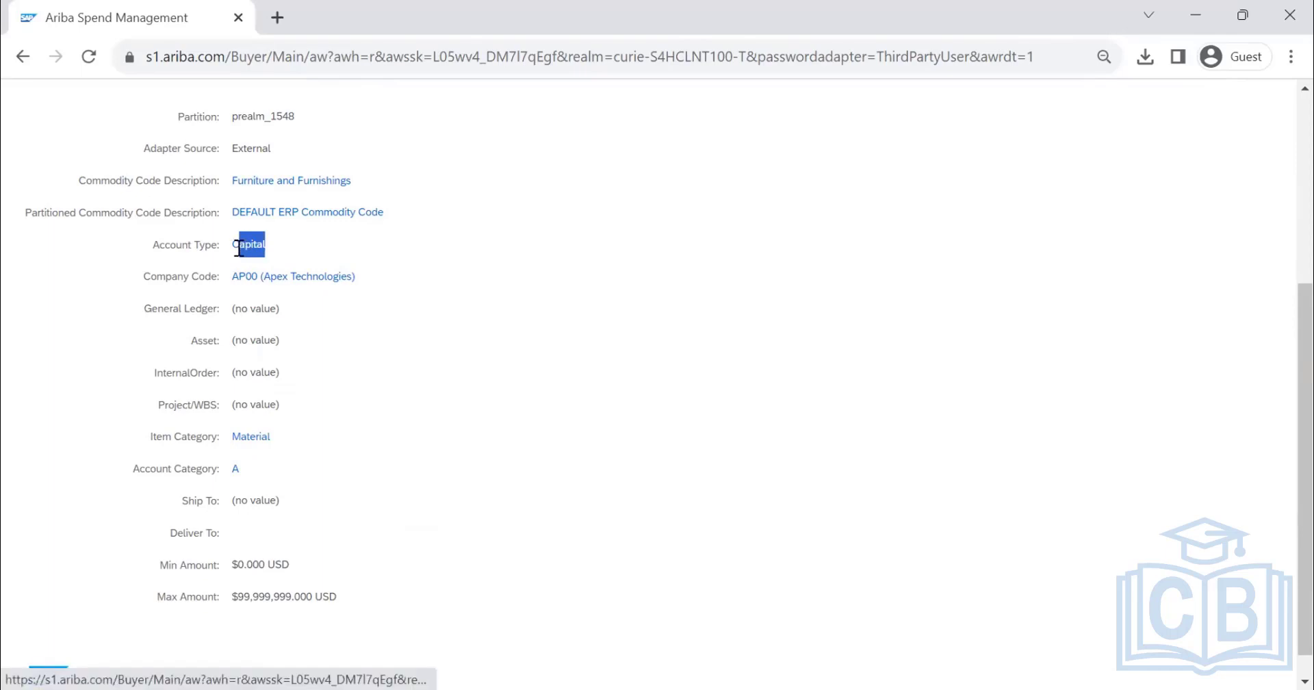
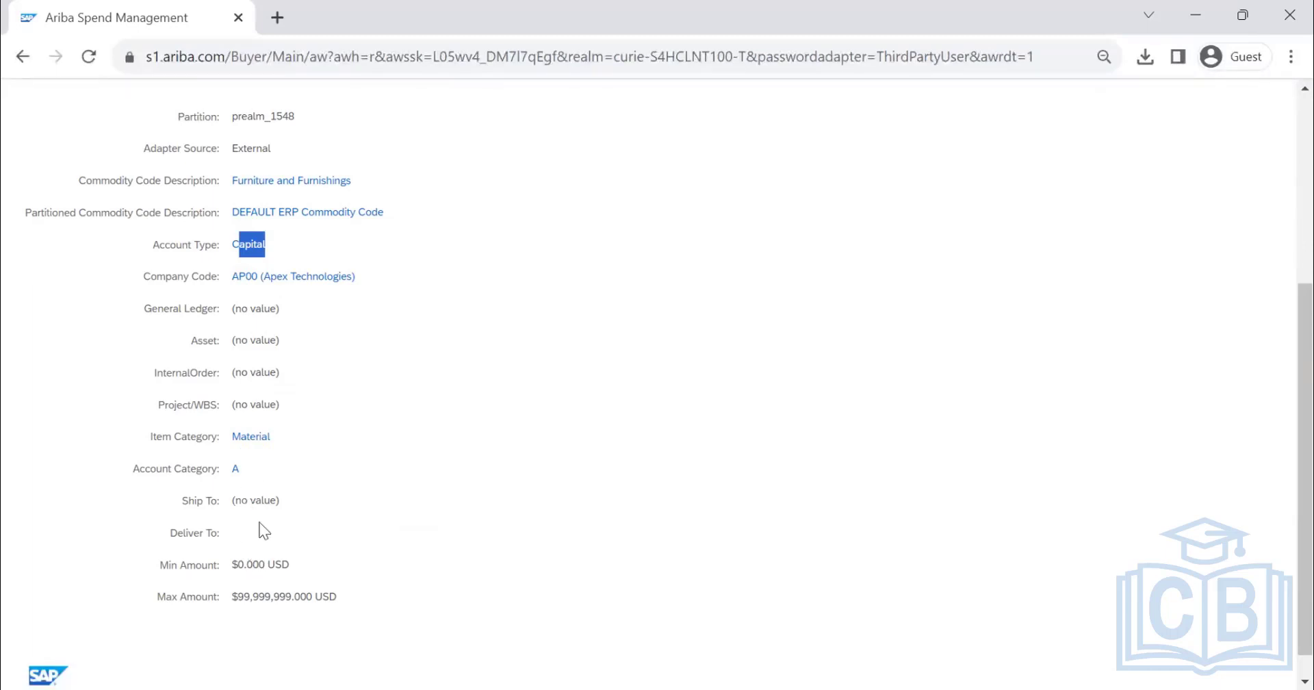
scroll(291, 439, up, 5)
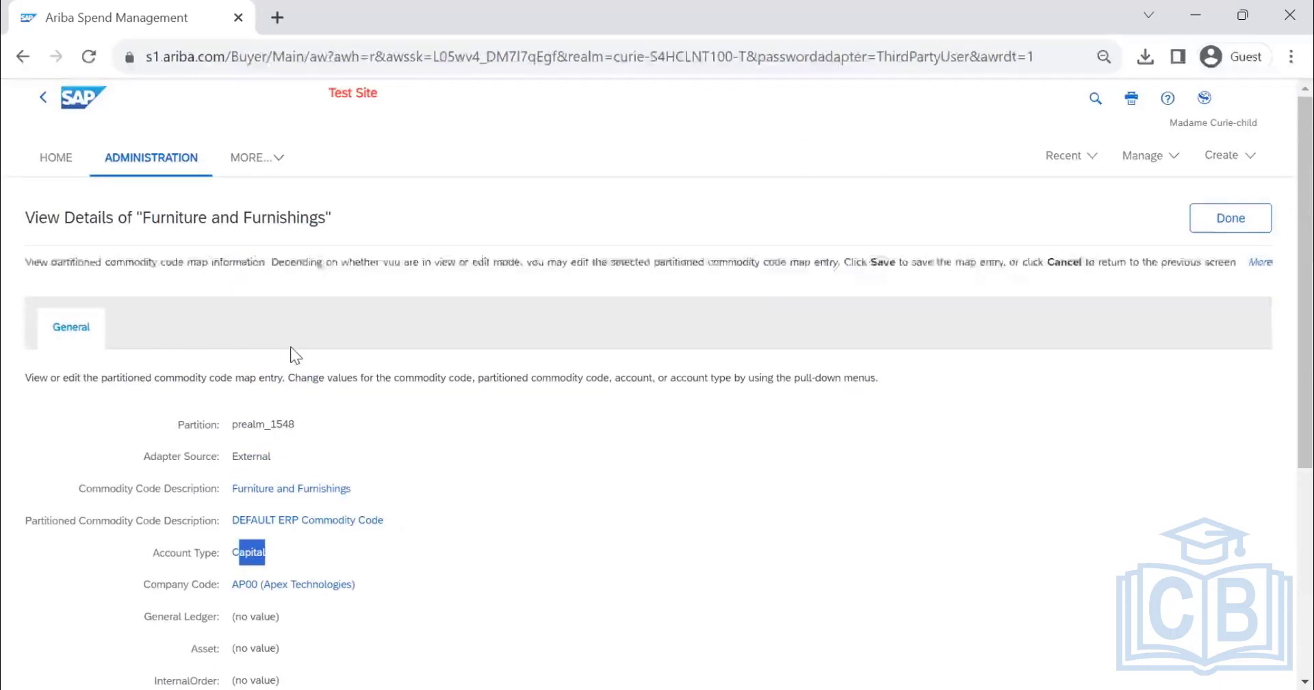
click(1232, 223)
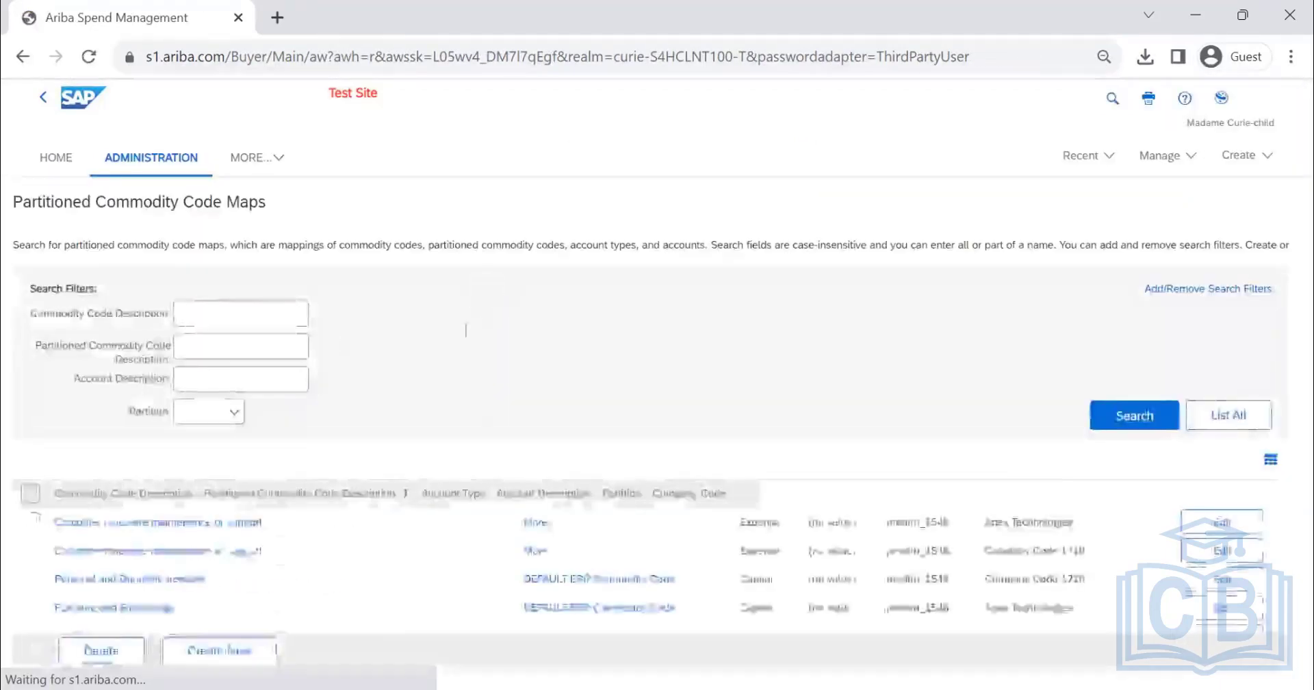
scroll(287, 421, down, 3)
scroll(422, 384, up, 3)
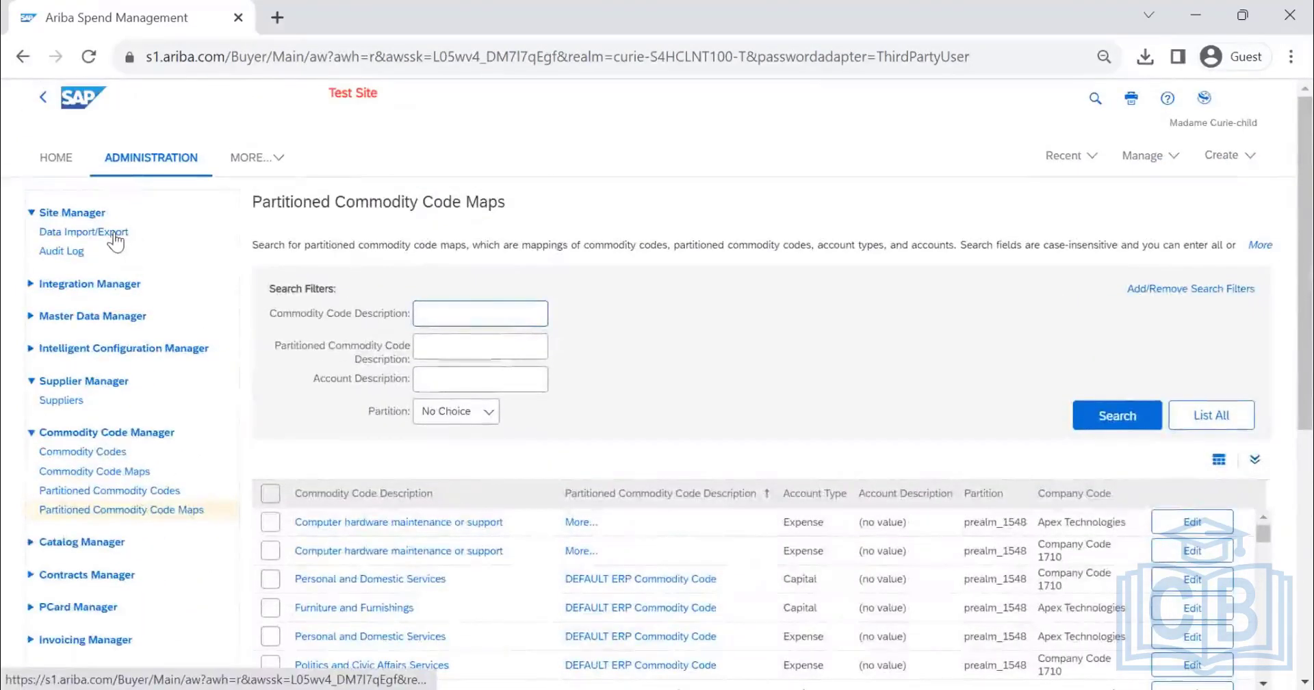
Open Data Import/Export, search for tasks named COMMODITY, and examine the system and ERP commodity import tasks
click(114, 232)
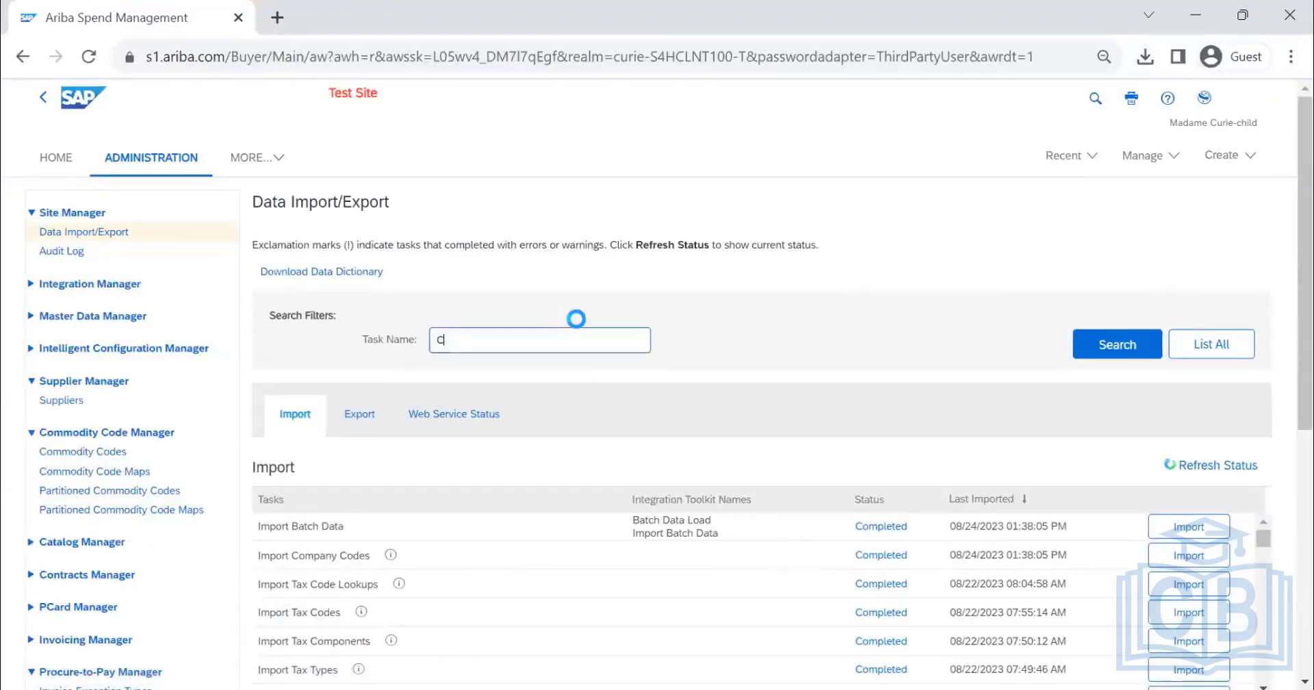
text(COMMODITY)
scroll(369, 350, down, 3)
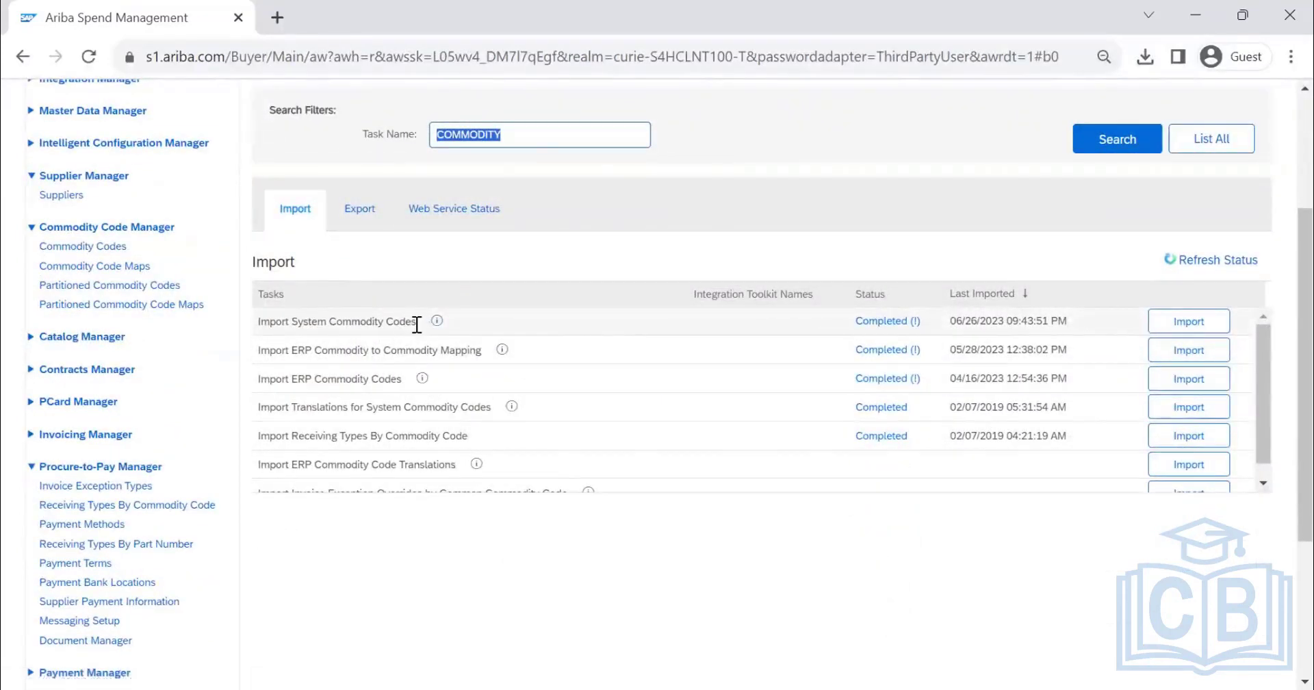
drag(417, 321, 265, 319)
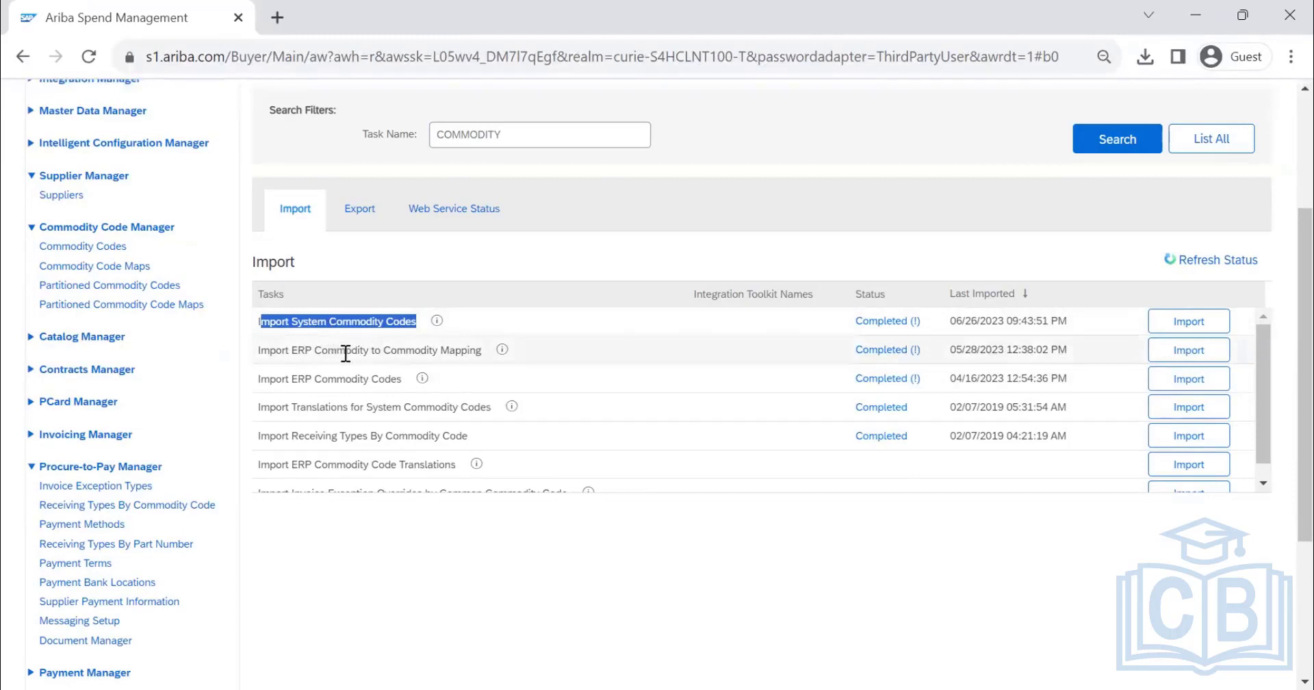
drag(370, 350, 256, 320)
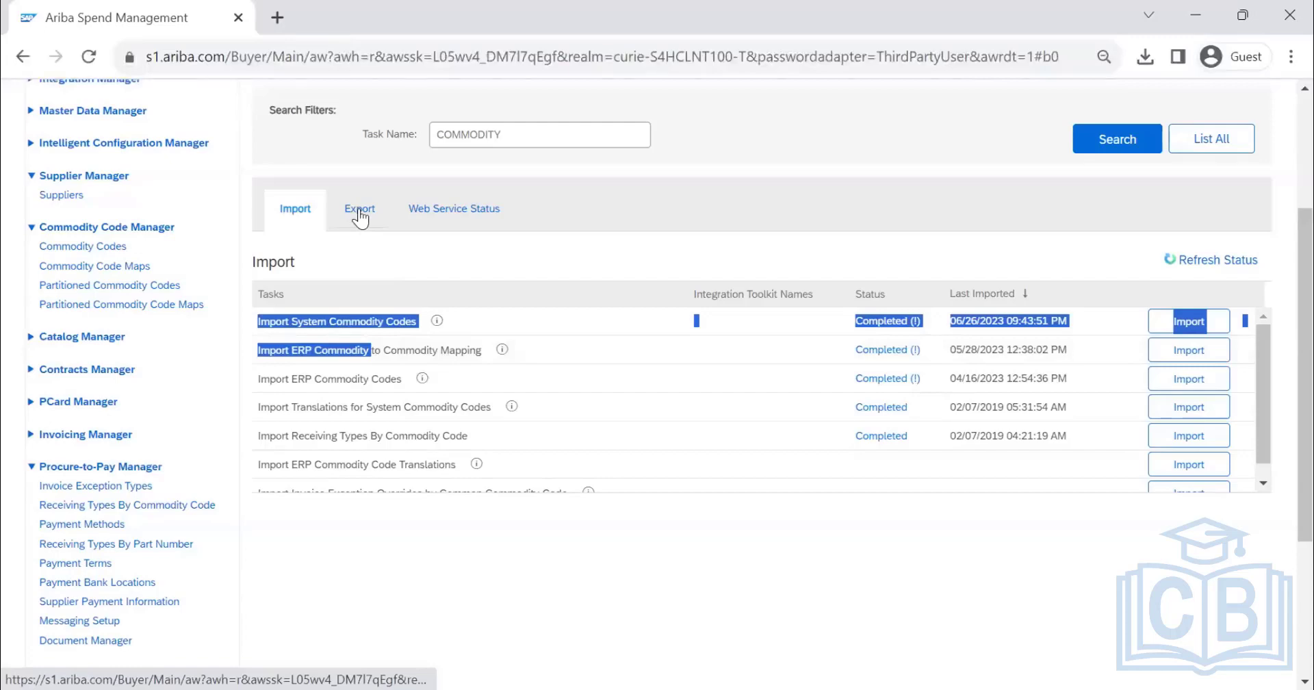
Show the matching export tasks, run Export ERP Commodity to Commodity Mapping for all adapter sources, and save the file as CommodityExportMapExport (2)
scroll(493, 363, down, 2)
scroll(475, 333, up, 5)
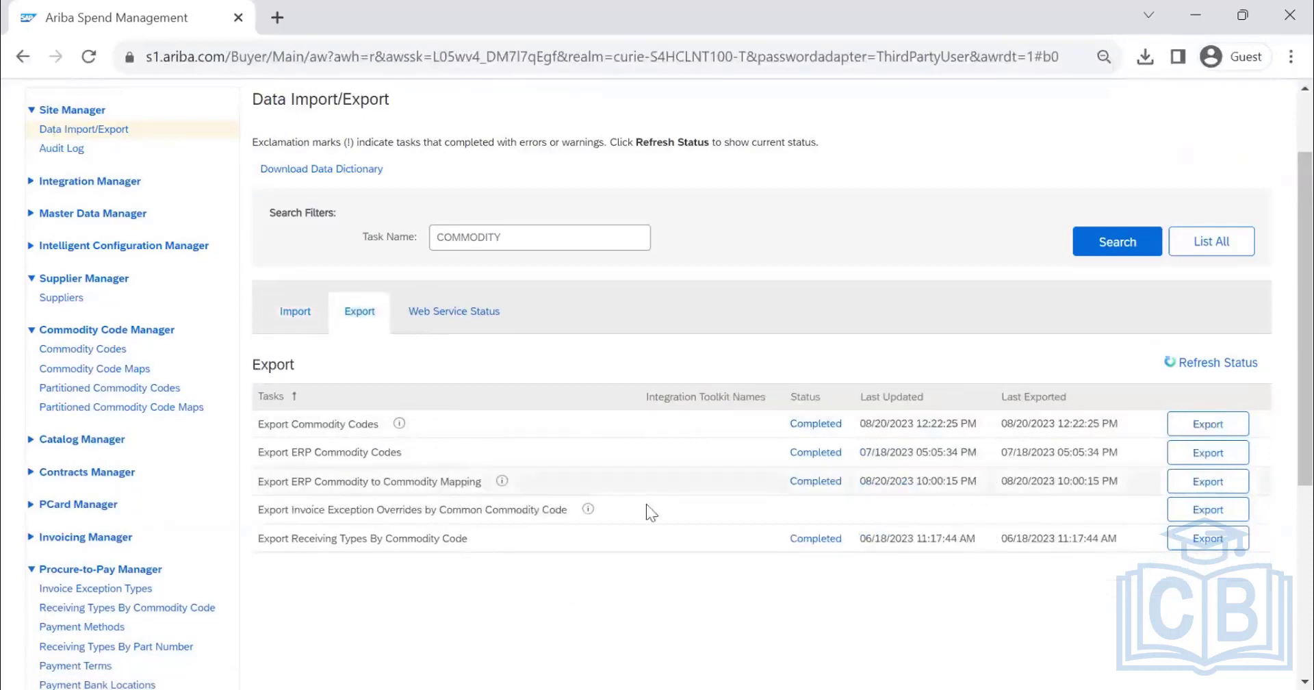
click(1209, 482)
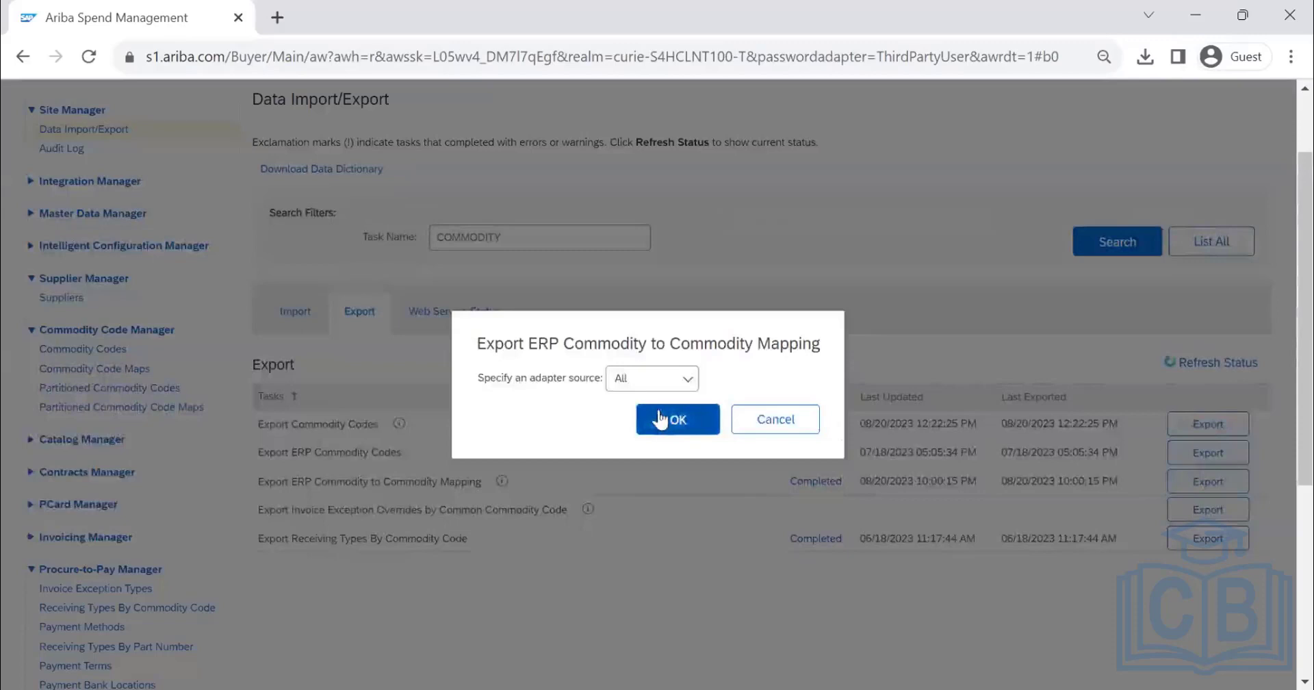
click(661, 419)
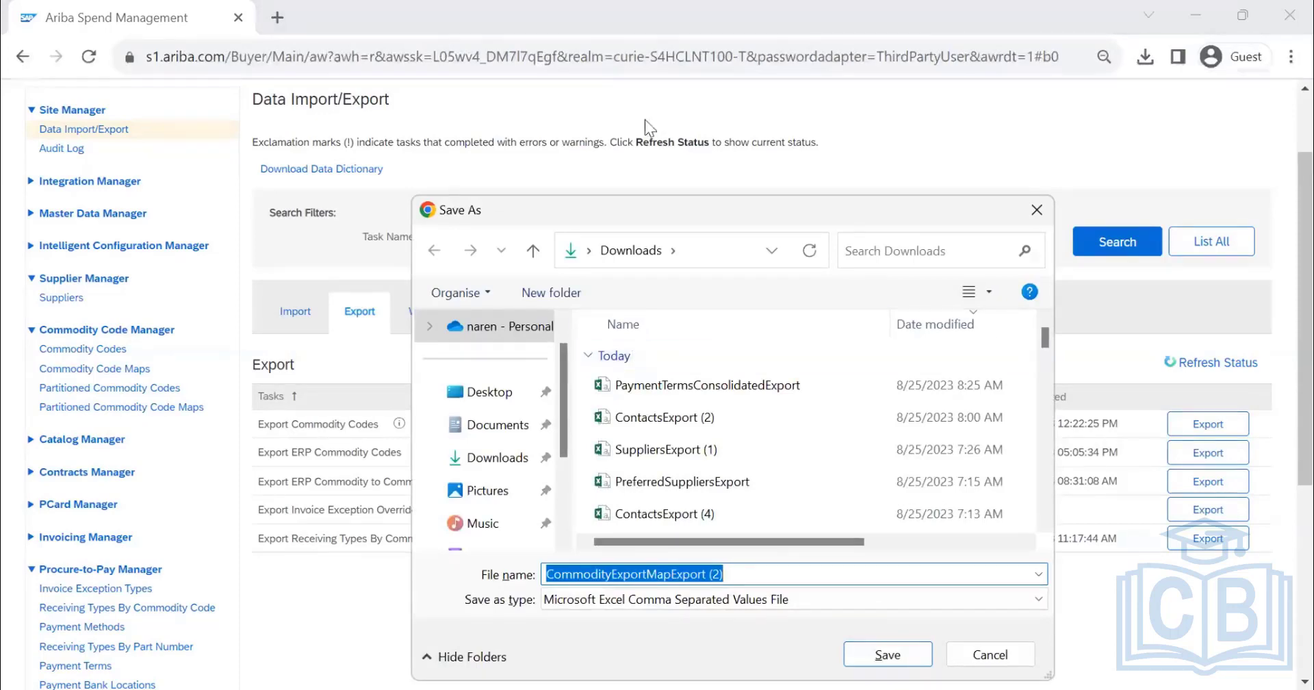
click(905, 657)
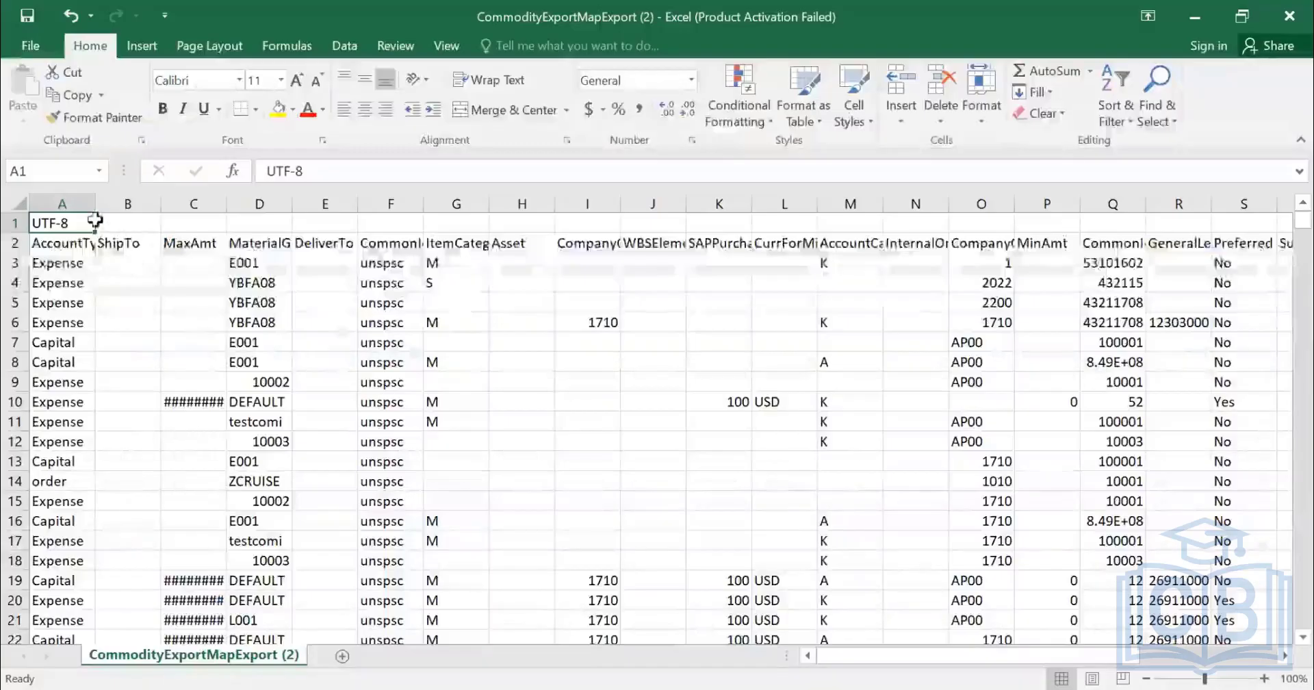
click(95, 204)
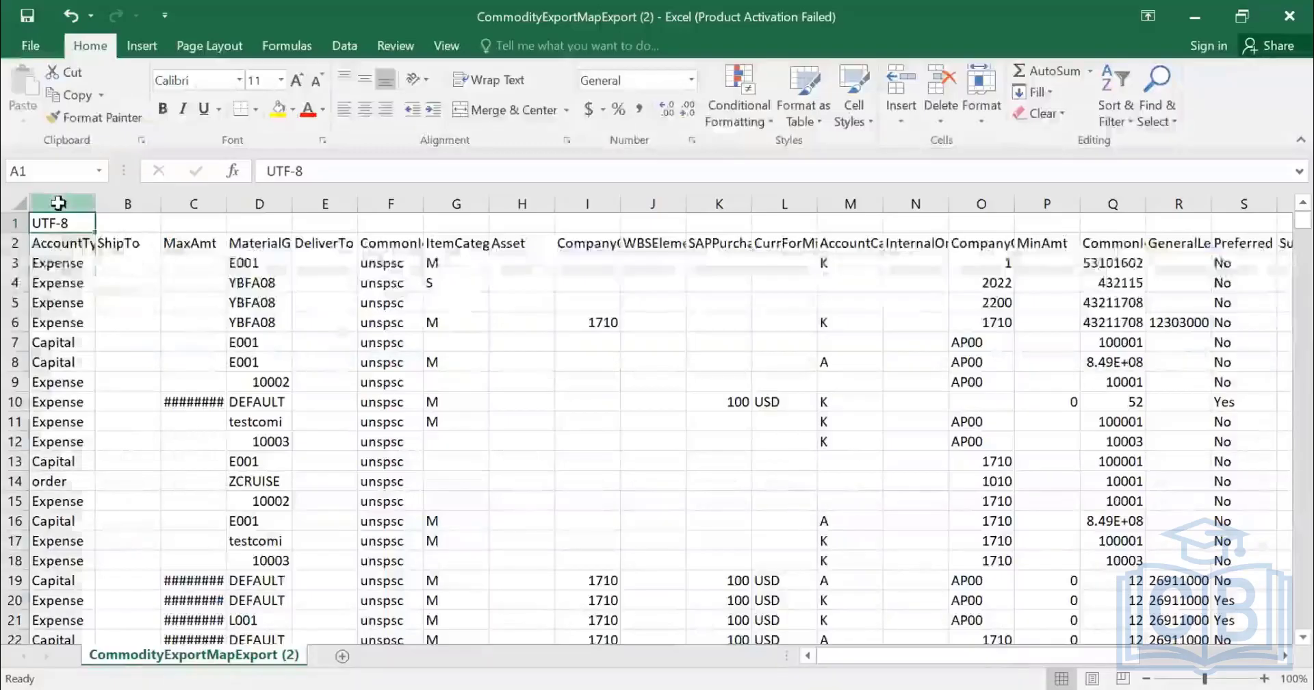
key(ctrl+shift+Right)
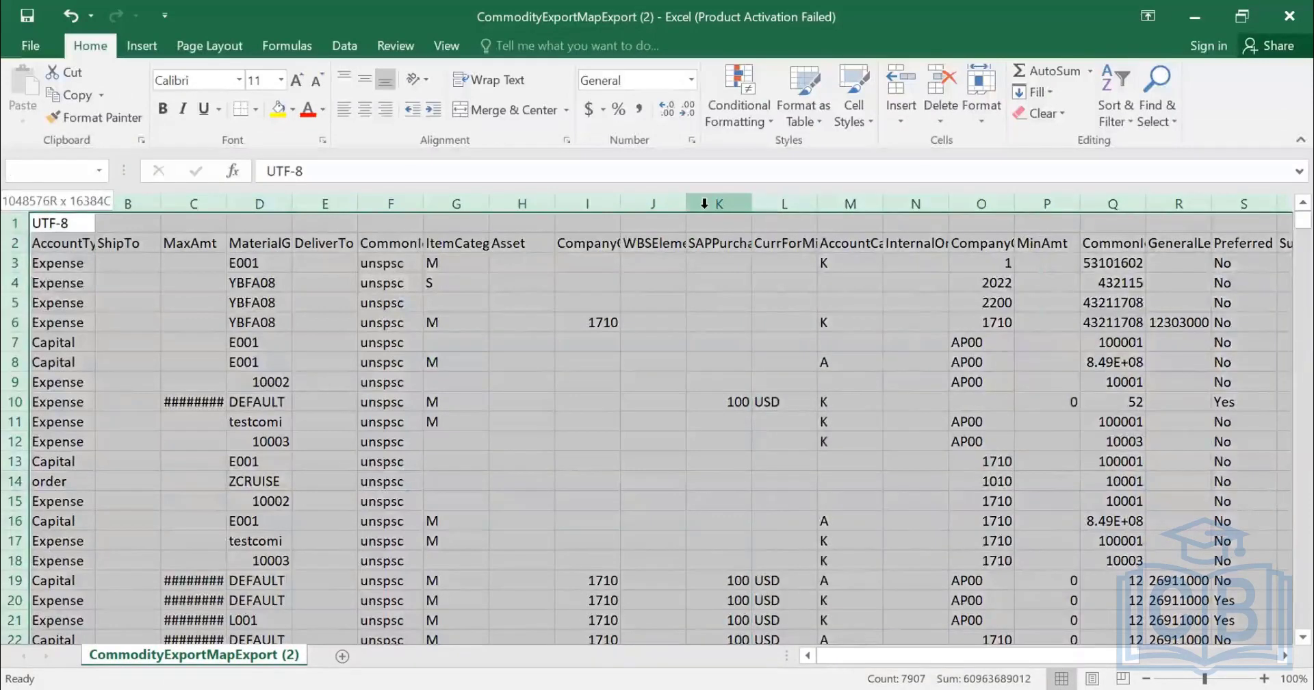
drag(704, 203, 1178, 203)
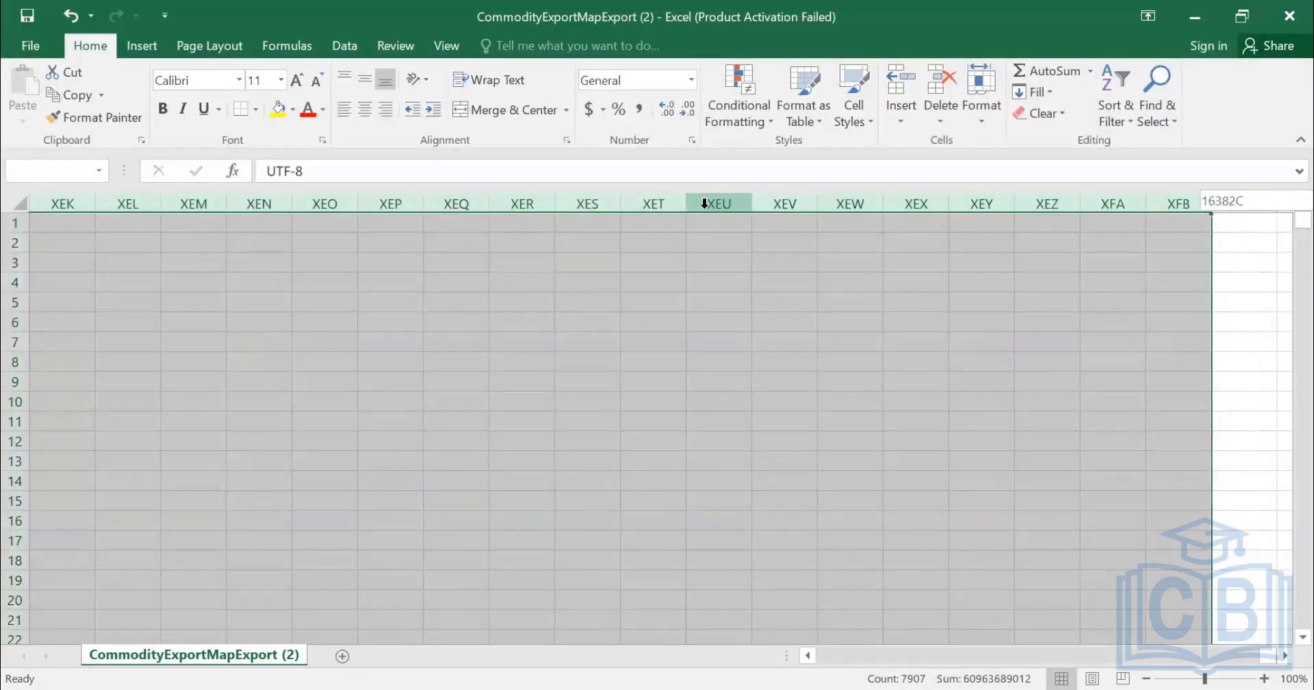
key(ctrl+Home)
click(61, 241)
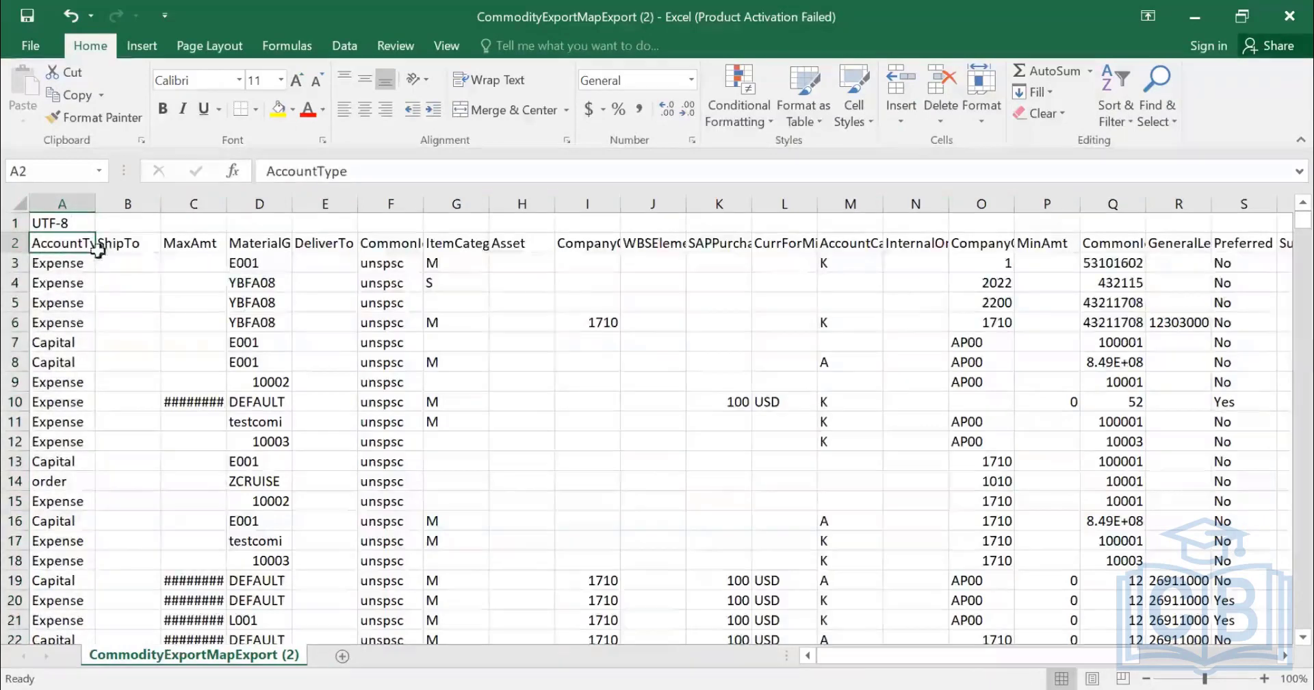
Fit the MaterialGroup column to its contents and left-align the MaterialGroup and CommonId columns
double_click(292, 204)
click(274, 203)
click(345, 110)
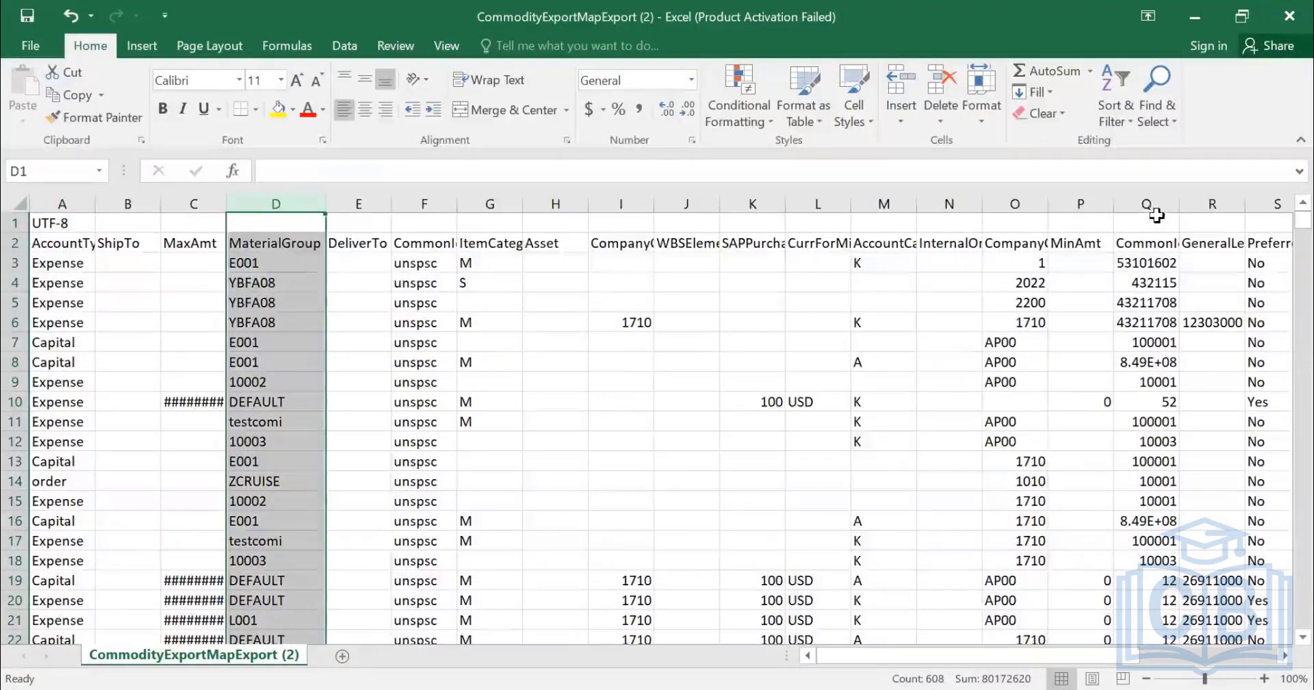
click(1156, 245)
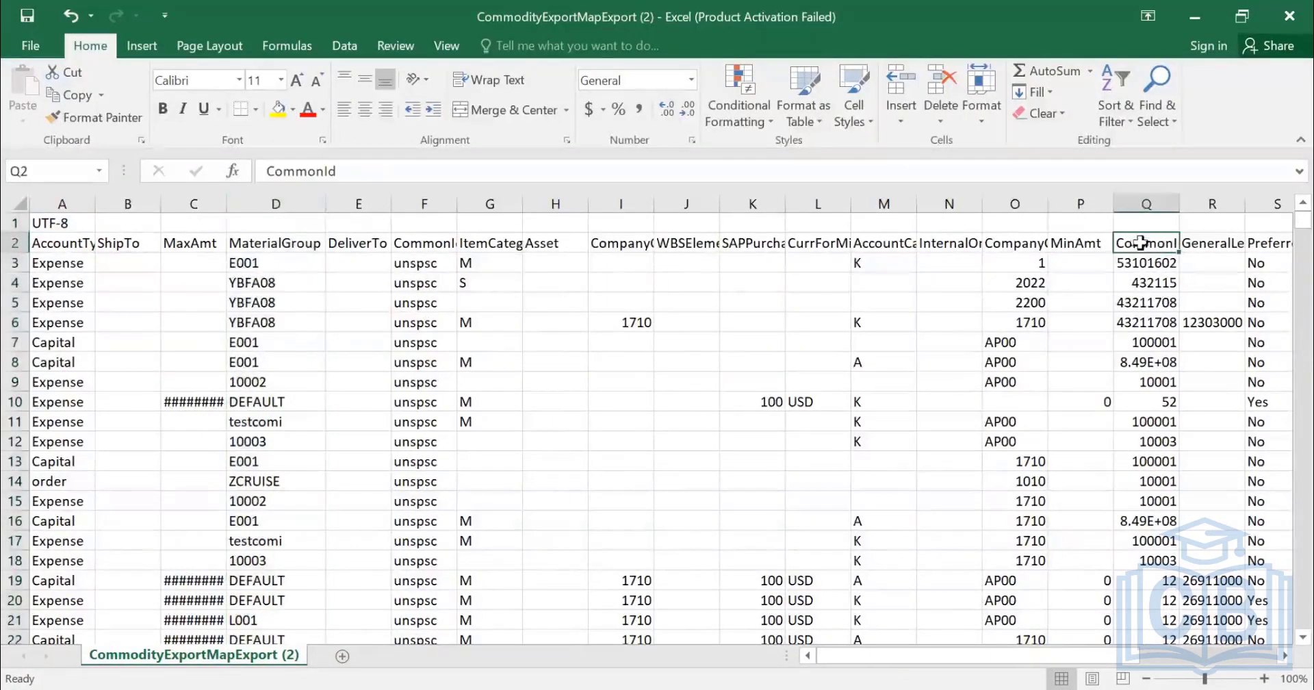
click(1147, 204)
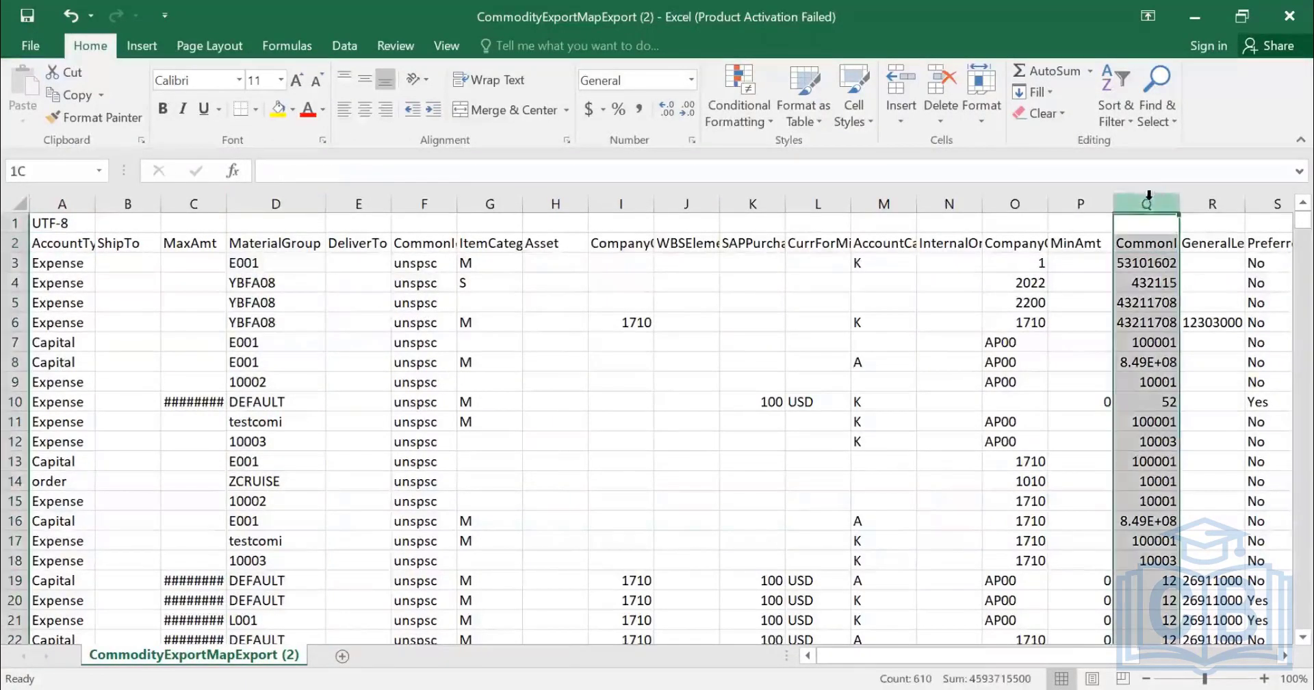
click(344, 110)
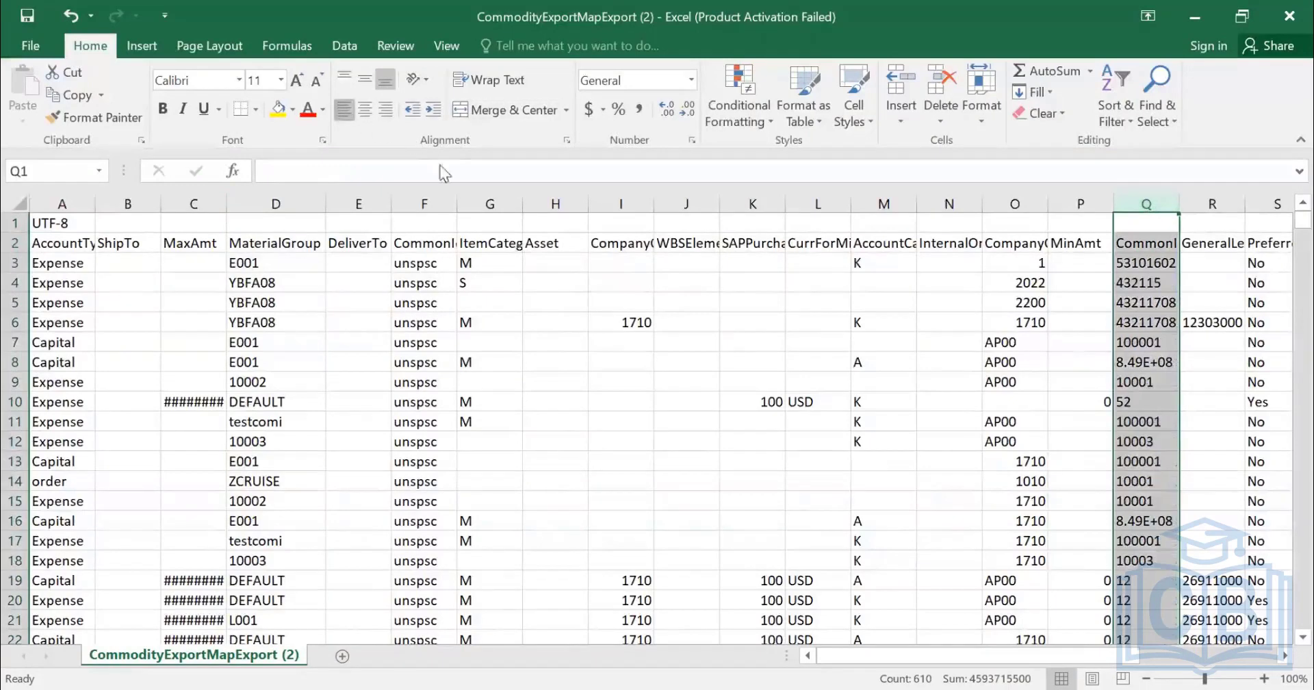
Look through the export's remaining columns from GeneralLedger past AssetClass
click(1213, 345)
key(Right)
key(Right)
key(Right)
key(Right)
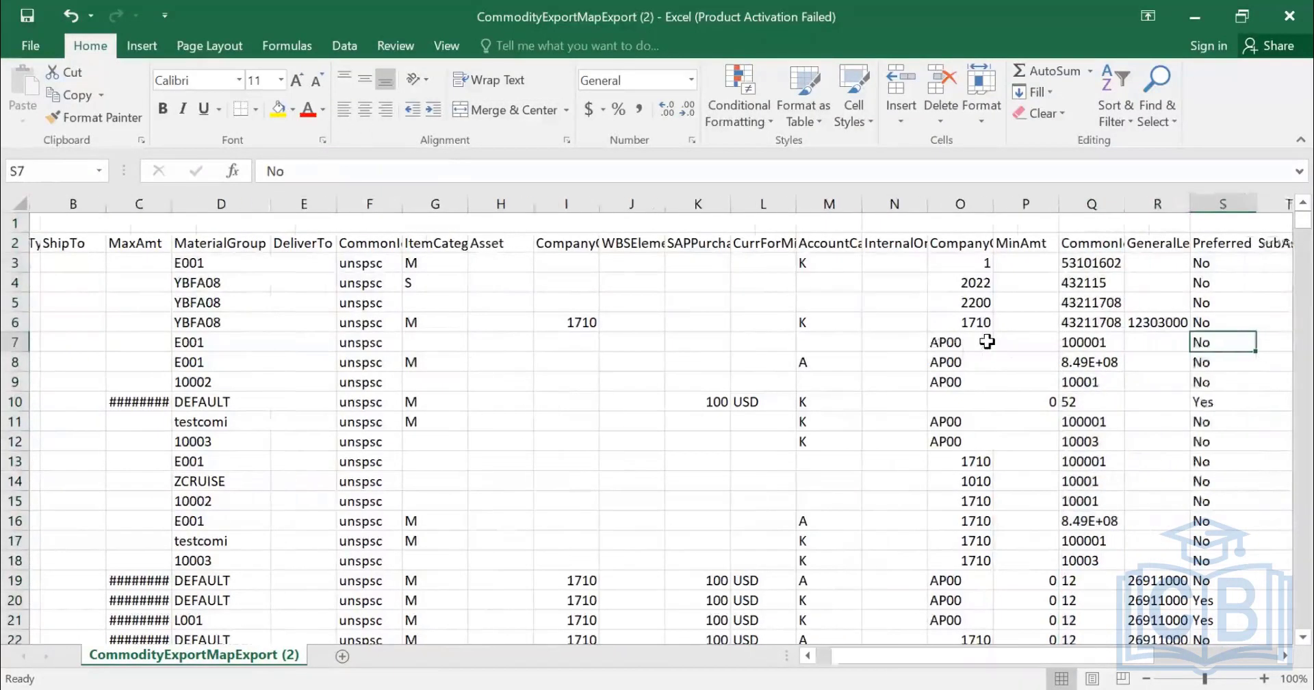
key(Right)
key(Right)
key(Right)
key(Right)
key(Right)
key(Right)
key(Right)
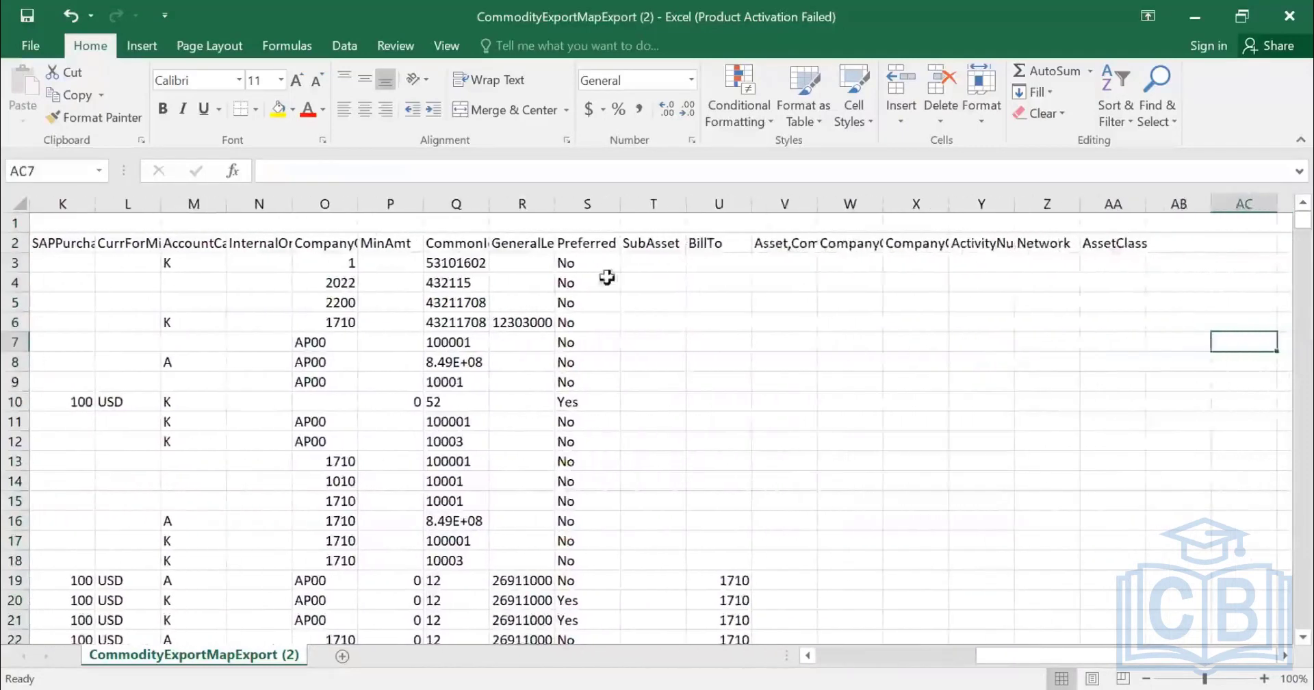
Add filters to the column headers in row 2 and check the values offered for CommonId
click(350, 243)
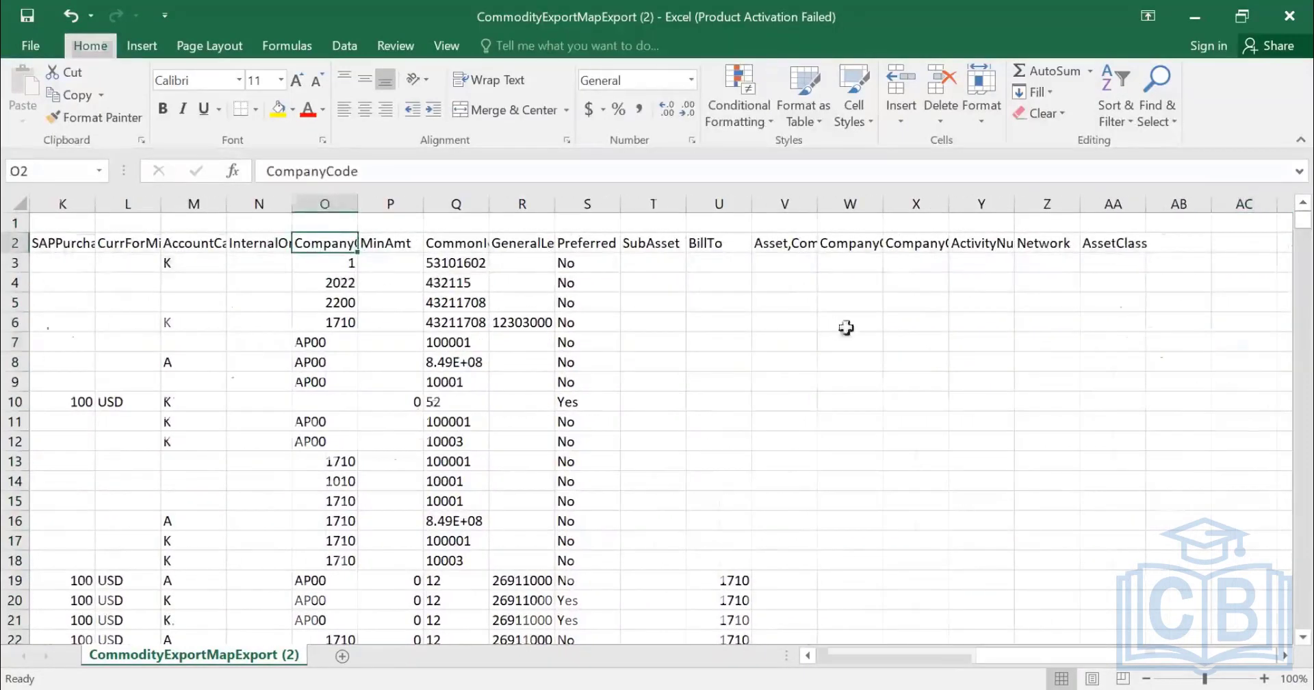
key(ctrl+shift+l)
click(1172, 244)
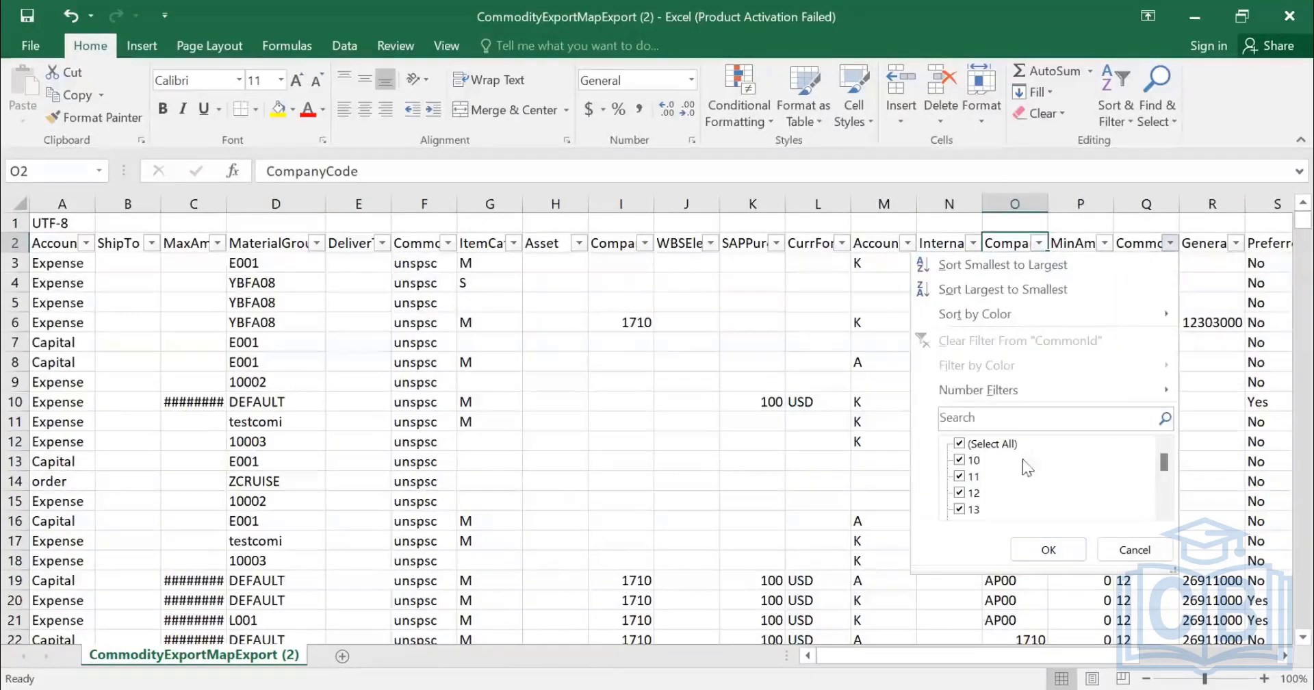
click(1126, 549)
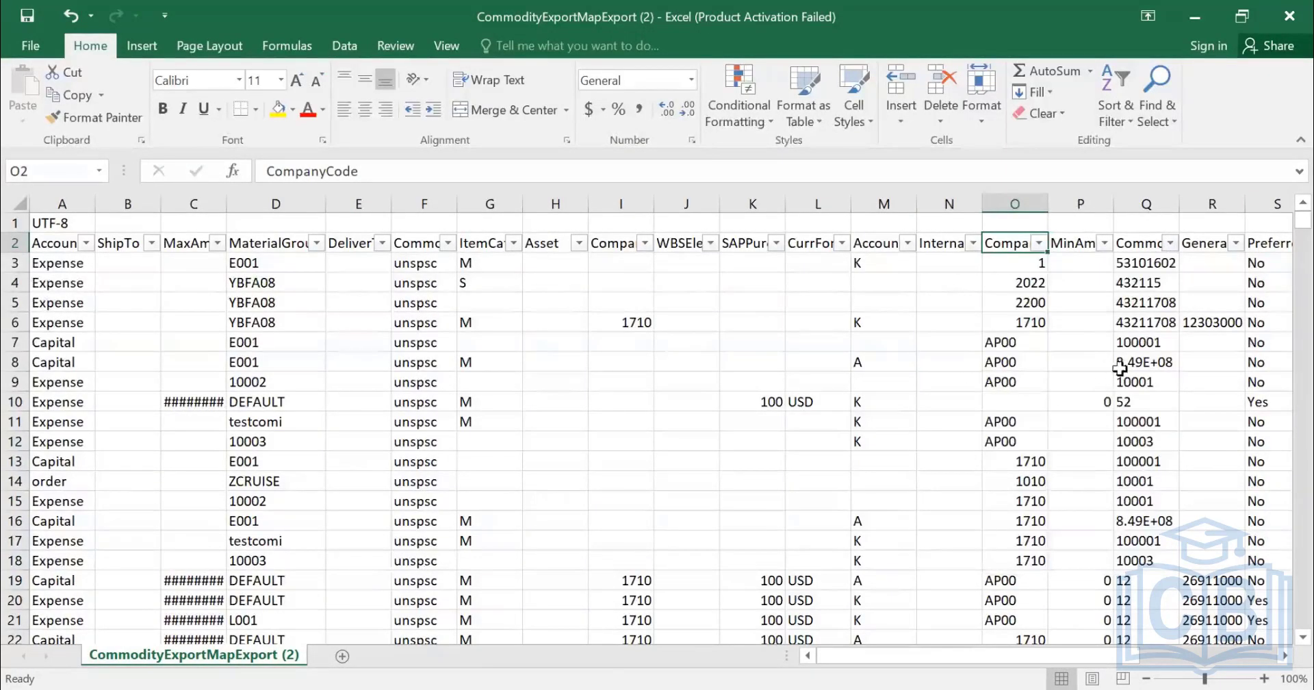
click(1172, 244)
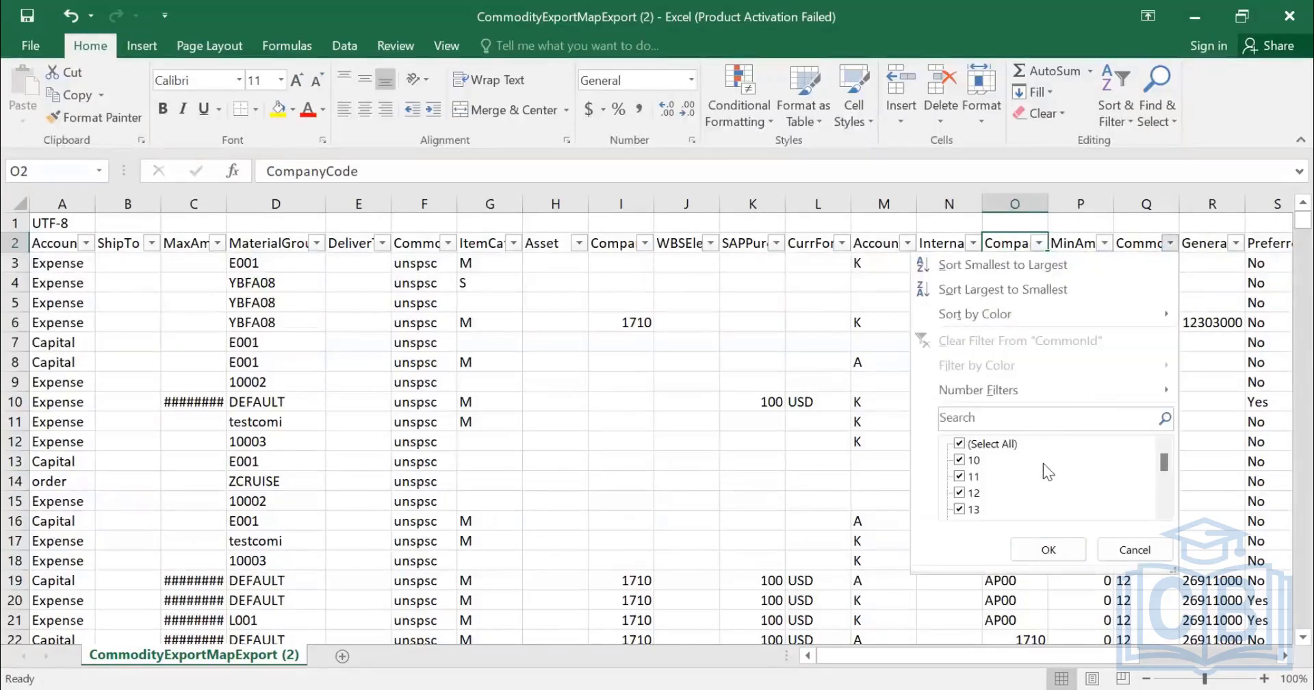
click(1131, 550)
click(1142, 421)
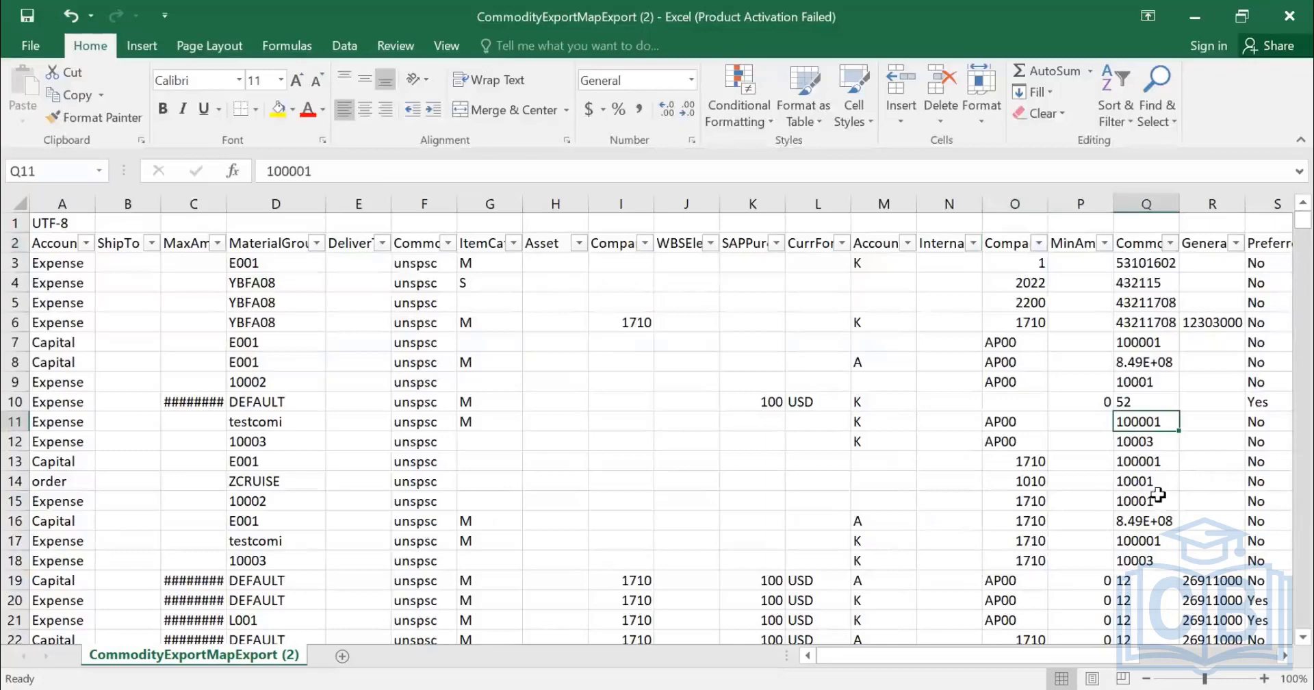
Filter the CommonId column to show only commodity code 10001
click(1172, 244)
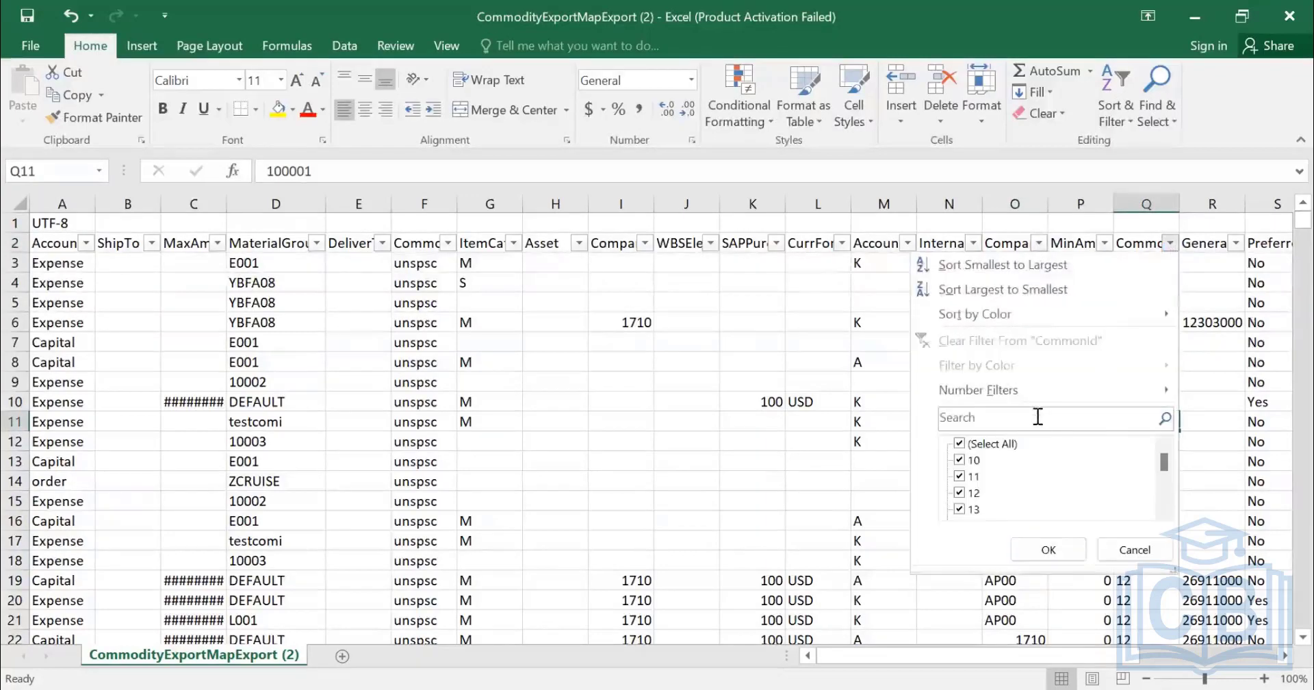
click(1037, 418)
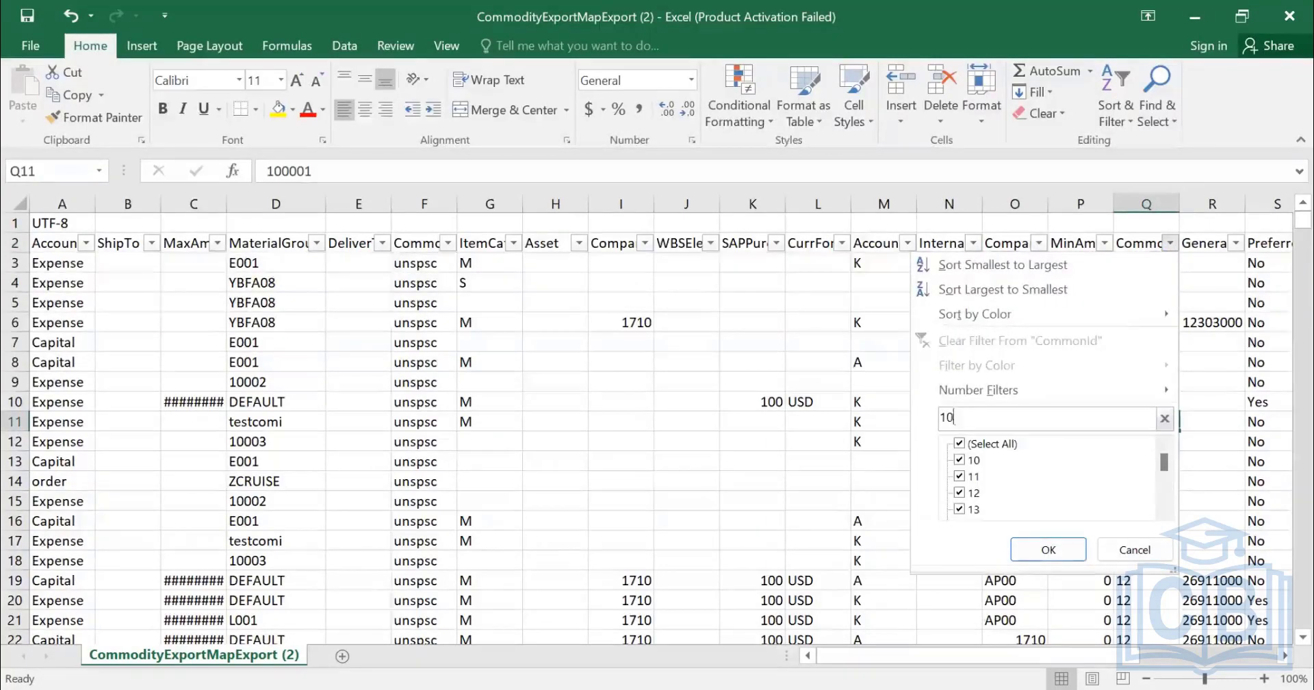
text(10001)
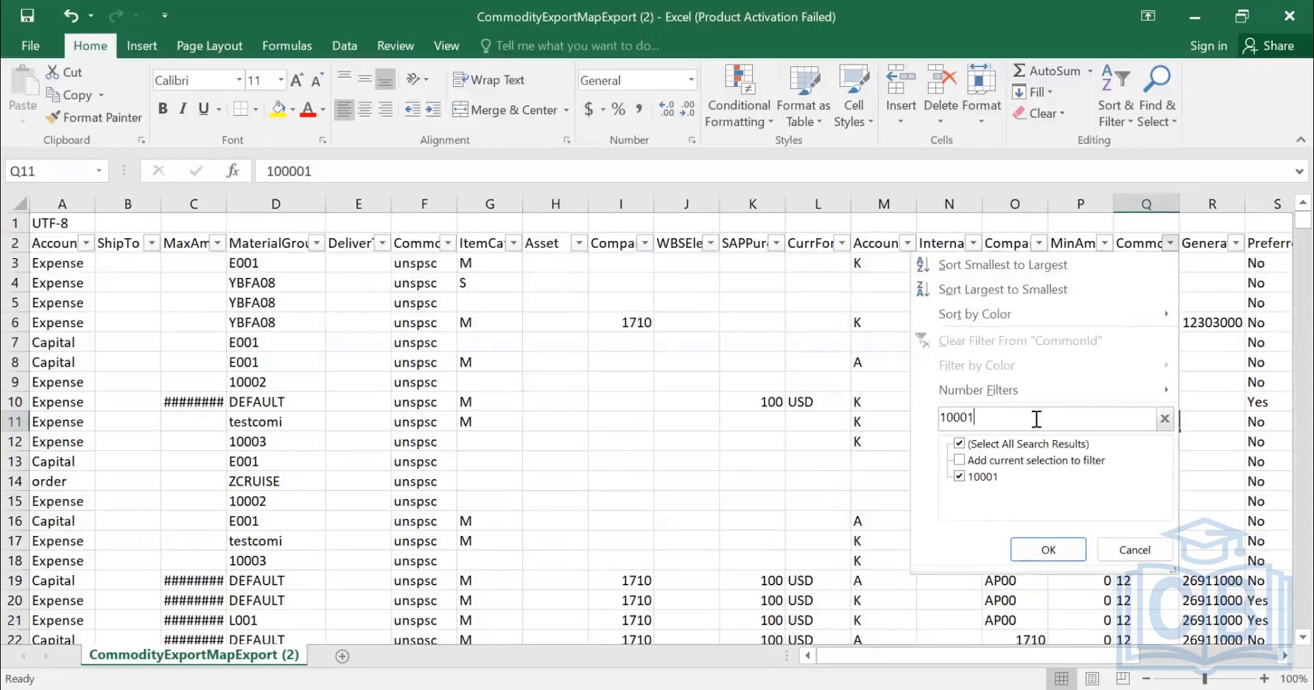
click(1049, 548)
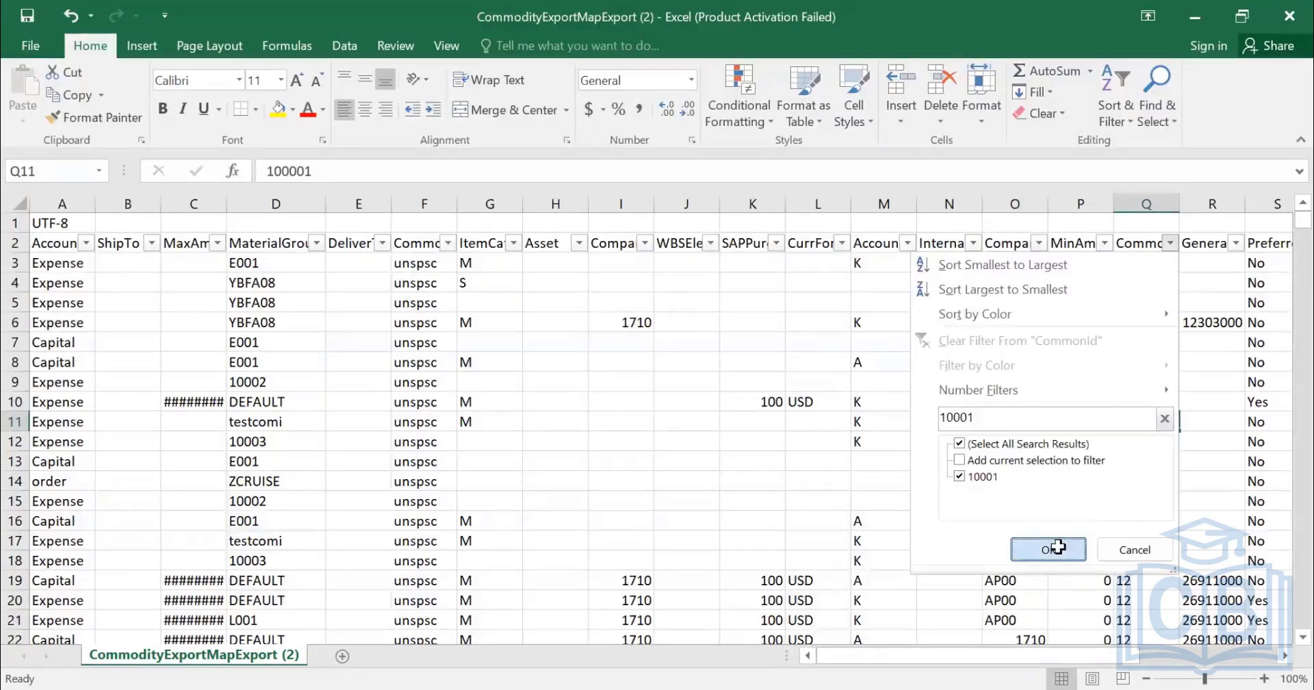
Compare the CommonId, MaterialGroup, AccountType and CompanyCode values across the filtered rows
click(1144, 248)
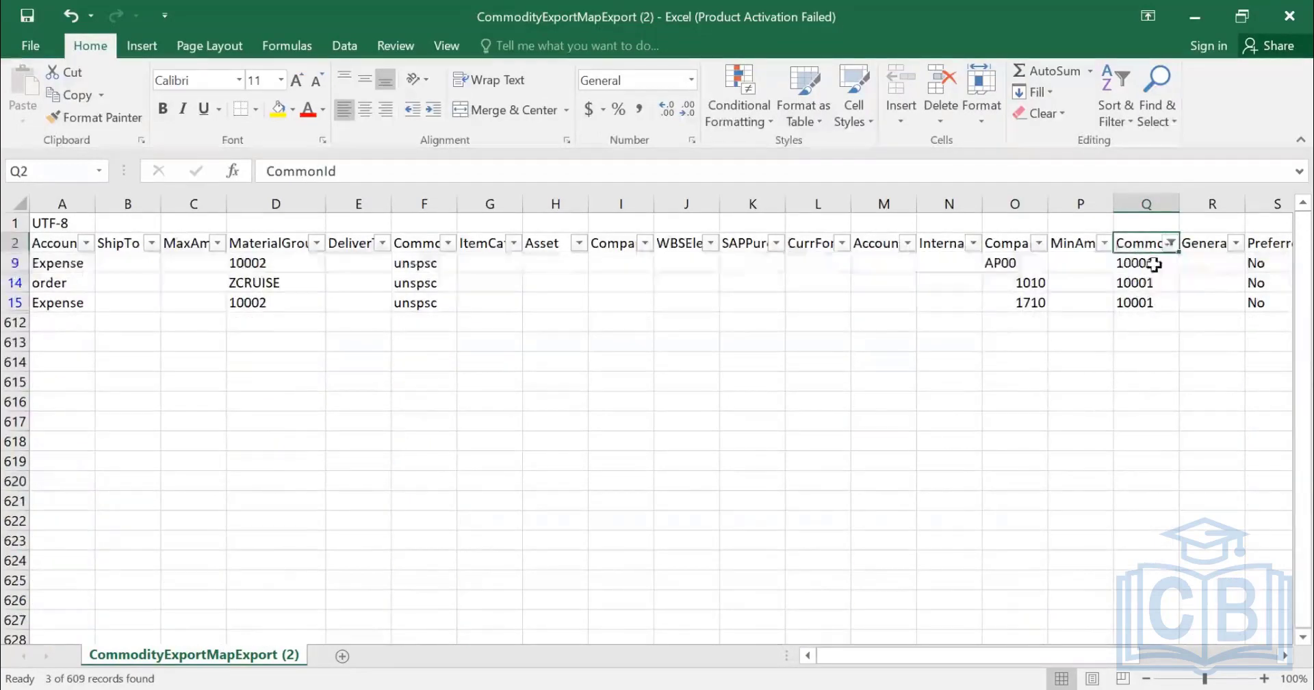
click(1157, 265)
shift+click(1157, 301)
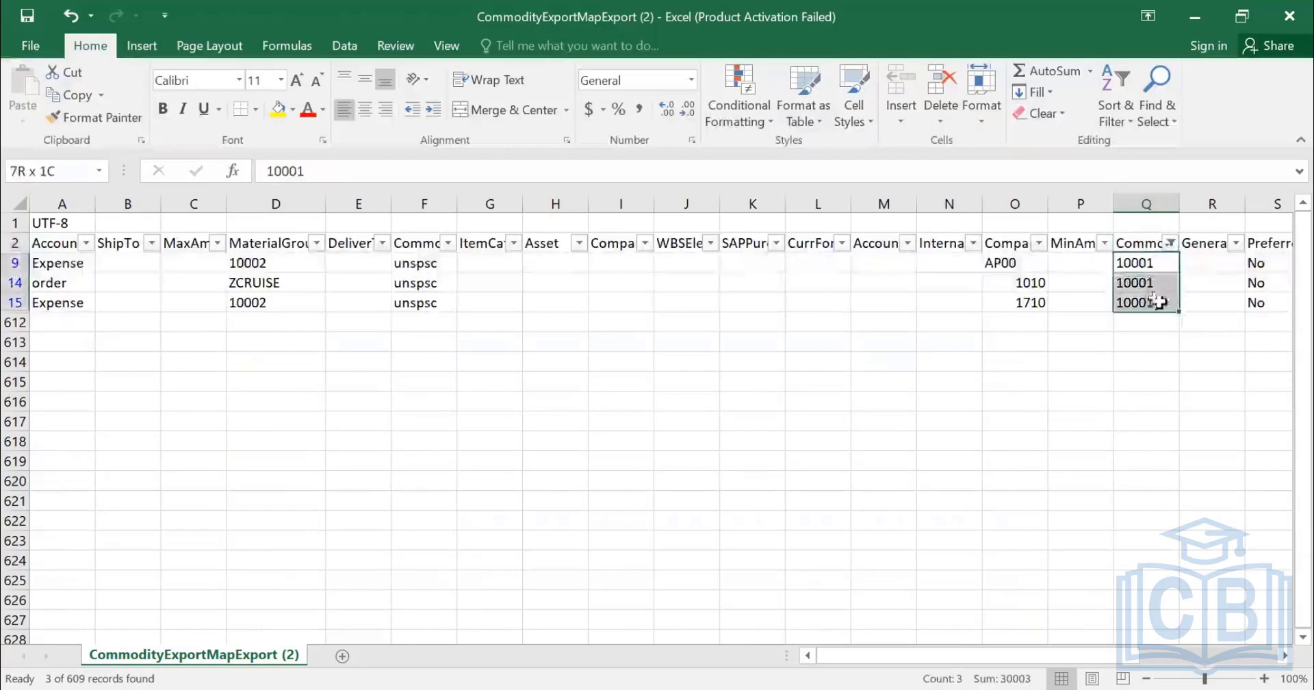
click(264, 263)
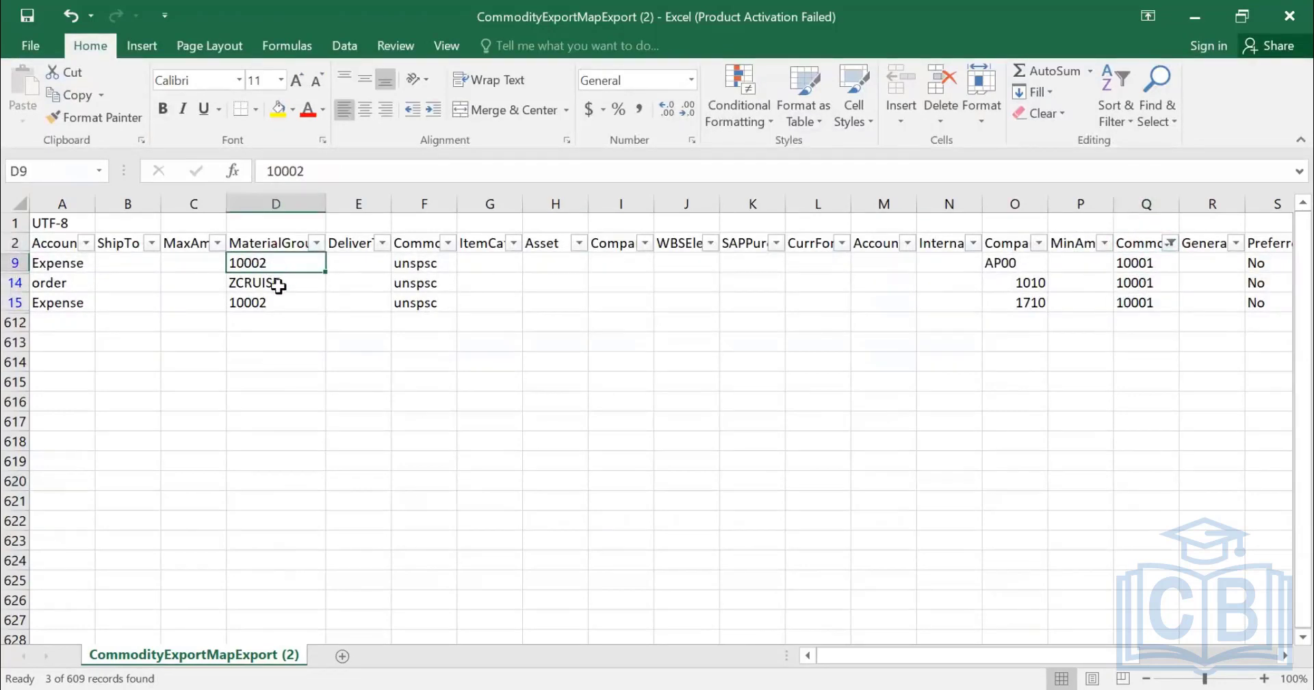
click(273, 286)
click(277, 303)
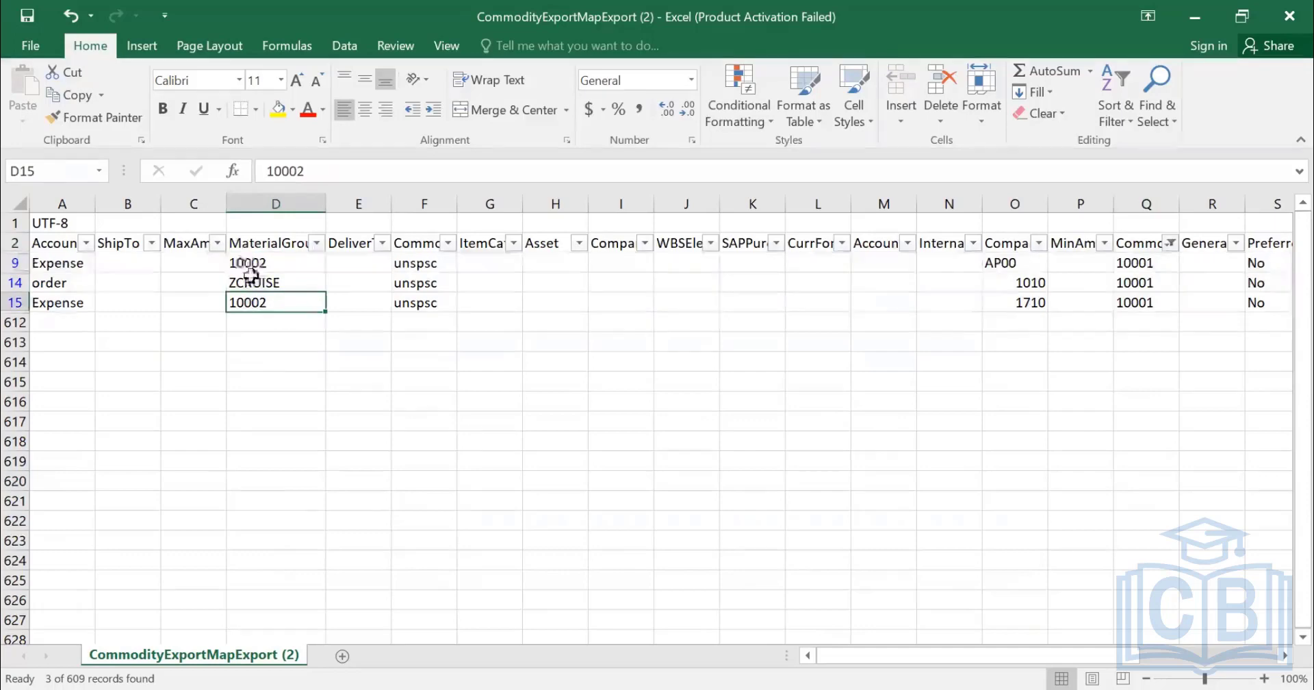
click(61, 264)
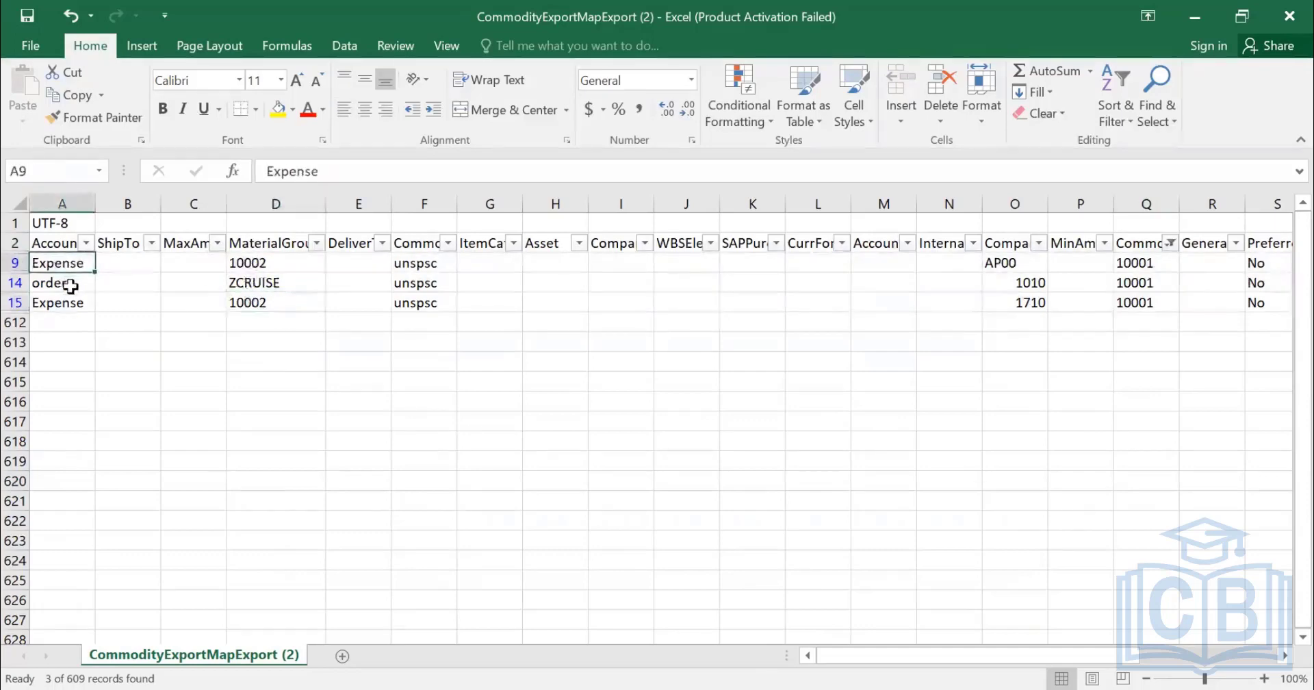
click(71, 287)
click(78, 304)
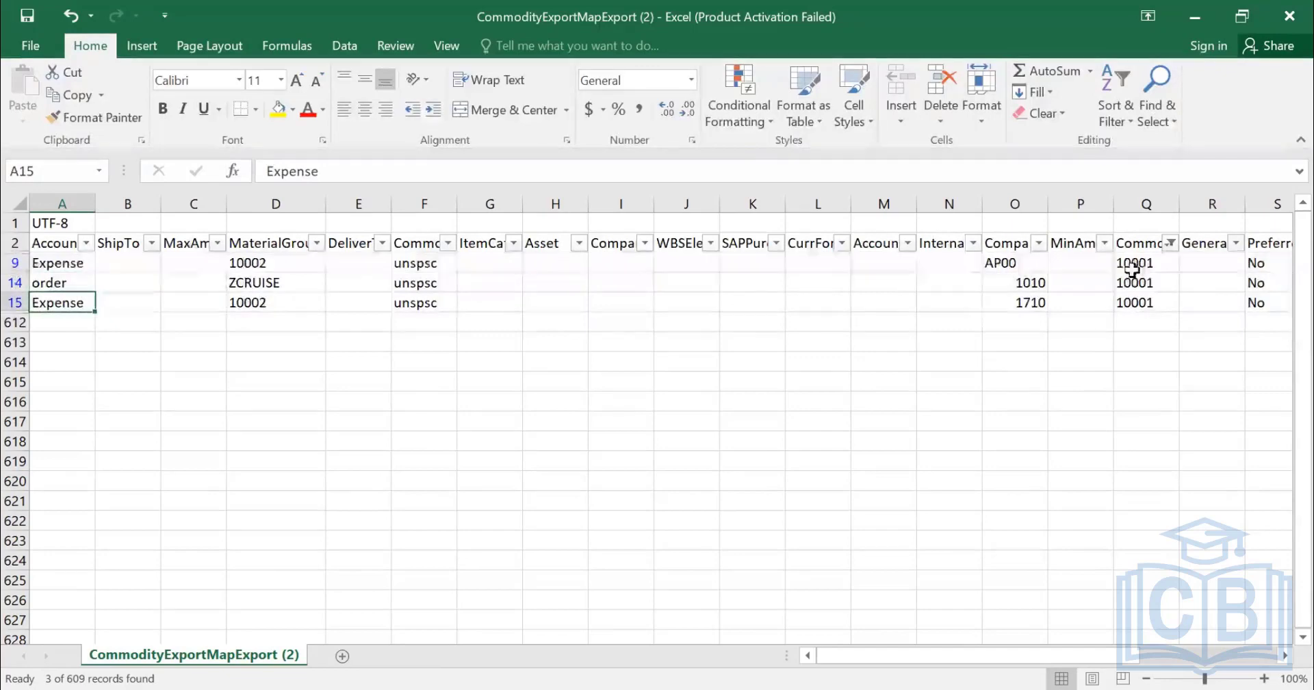
click(1014, 264)
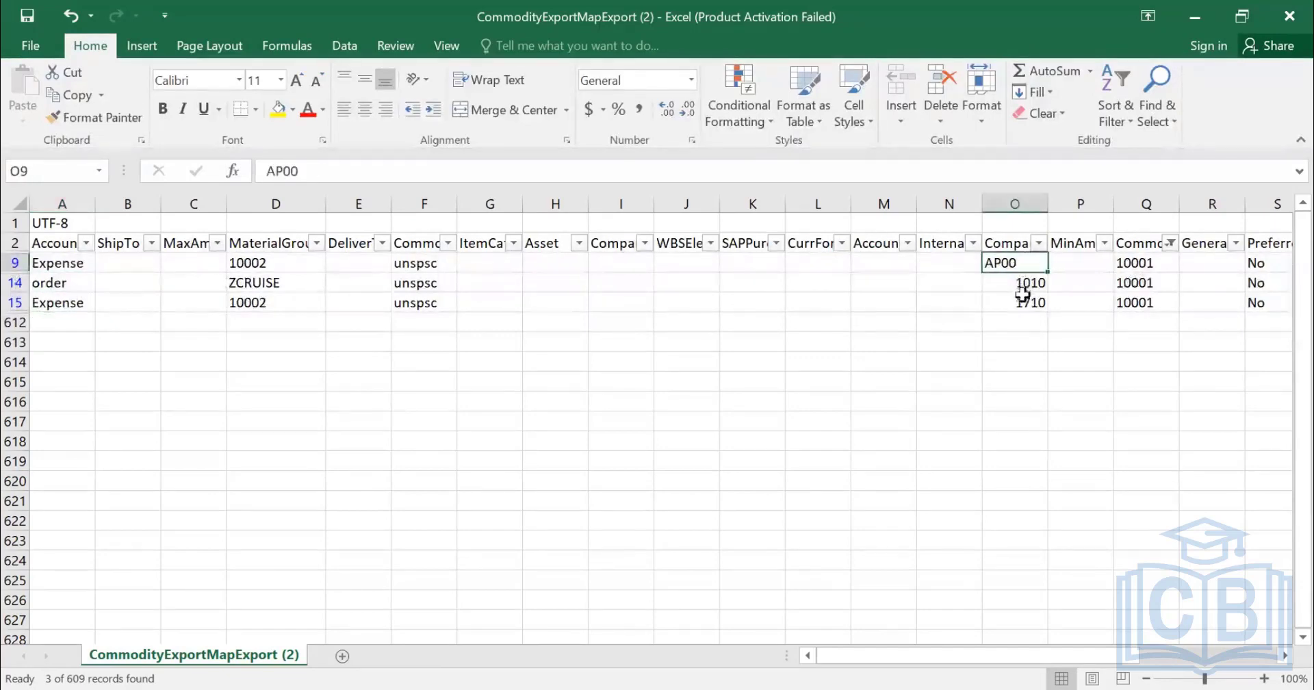
click(1022, 284)
click(1024, 303)
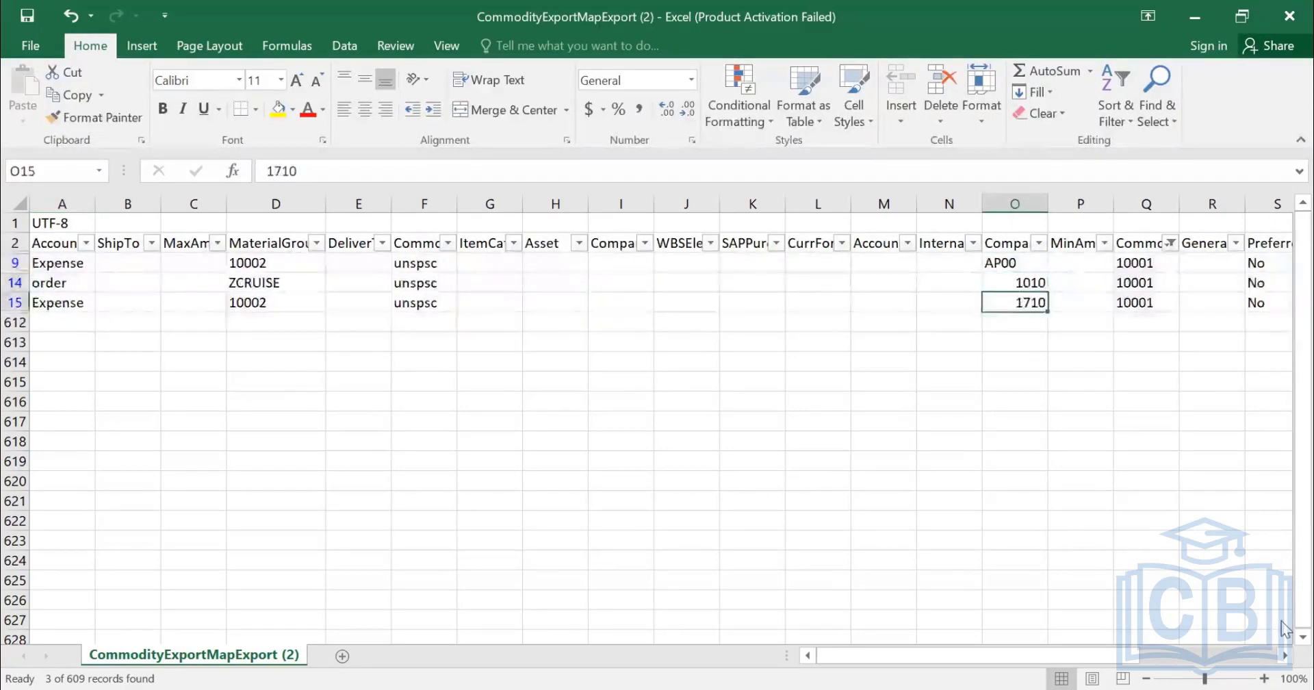
Examine row 15's fields from CompanyCode back to MaterialGroup, across to AssetClass, and back to AccountType
key(Left)
key(Left)
key(Left)
key(Left)
key(Left)
key(Left)
key(Left)
key(Left)
key(Left)
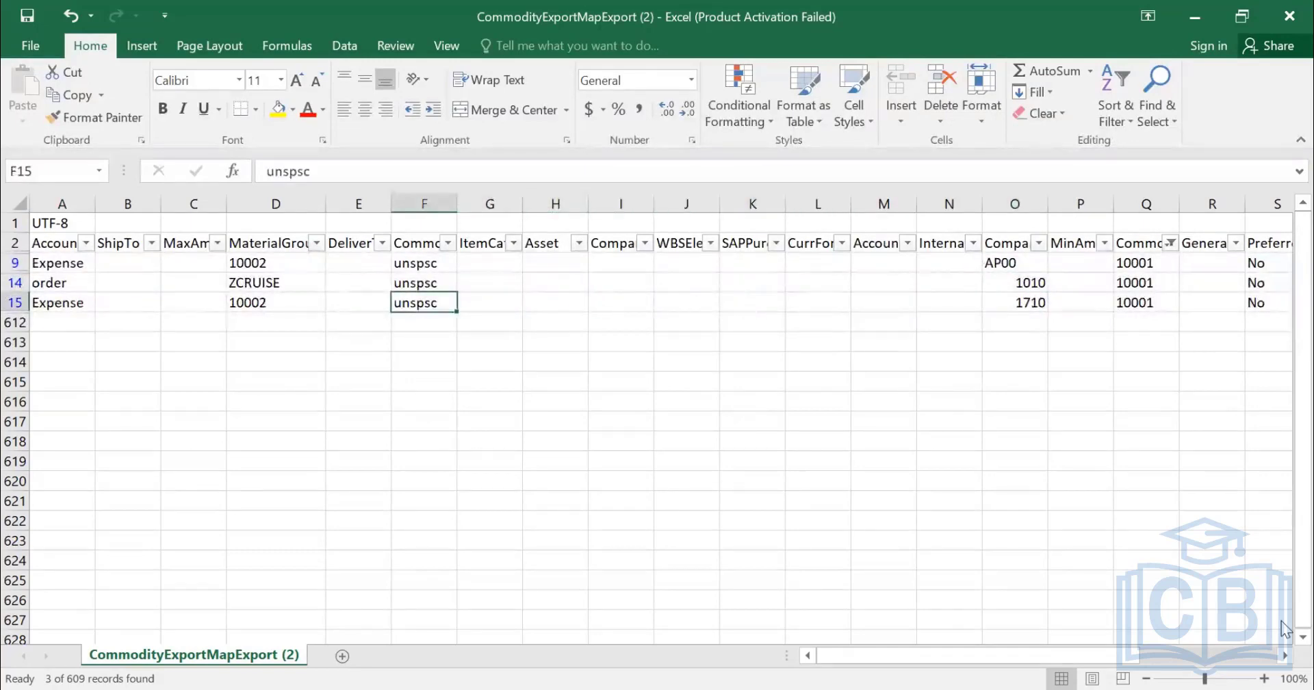
key(Left)
key(Left)
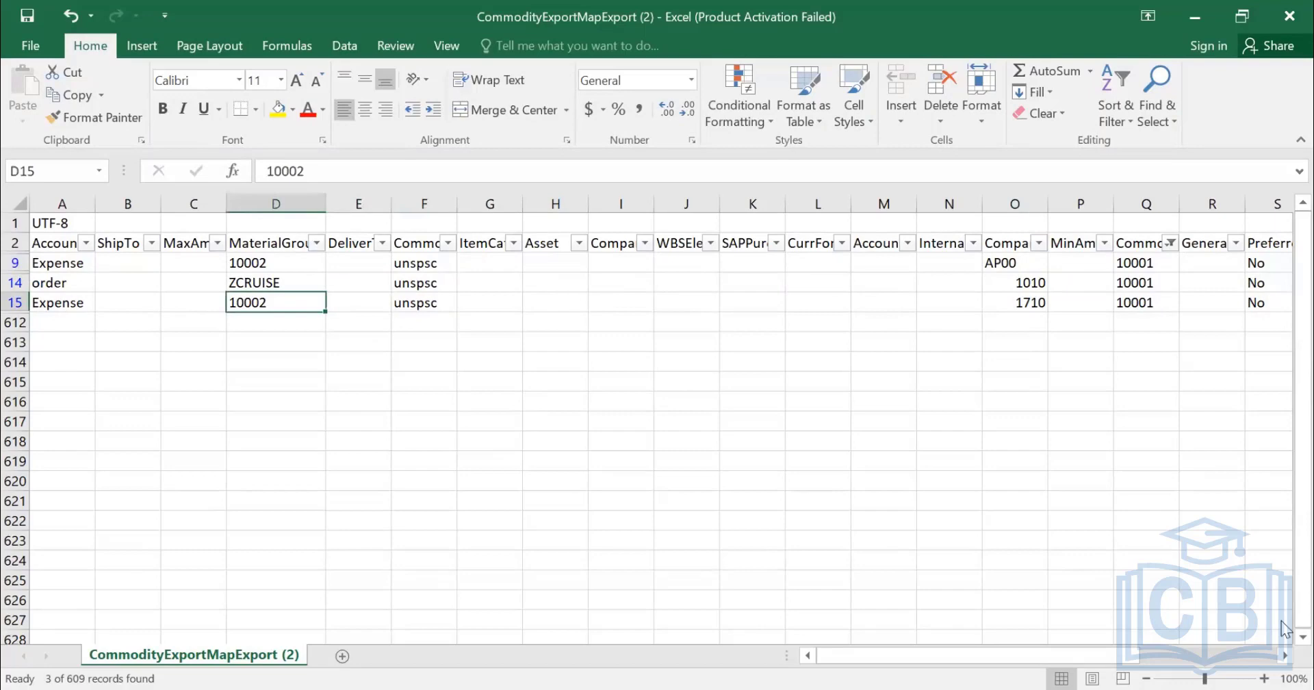
key(Right)
key(Right)
key(Right)
key(Right)
key(Right)
key(Right)
key(Right)
key(Right)
key(Right)
key(Right)
key(Right)
key(Right)
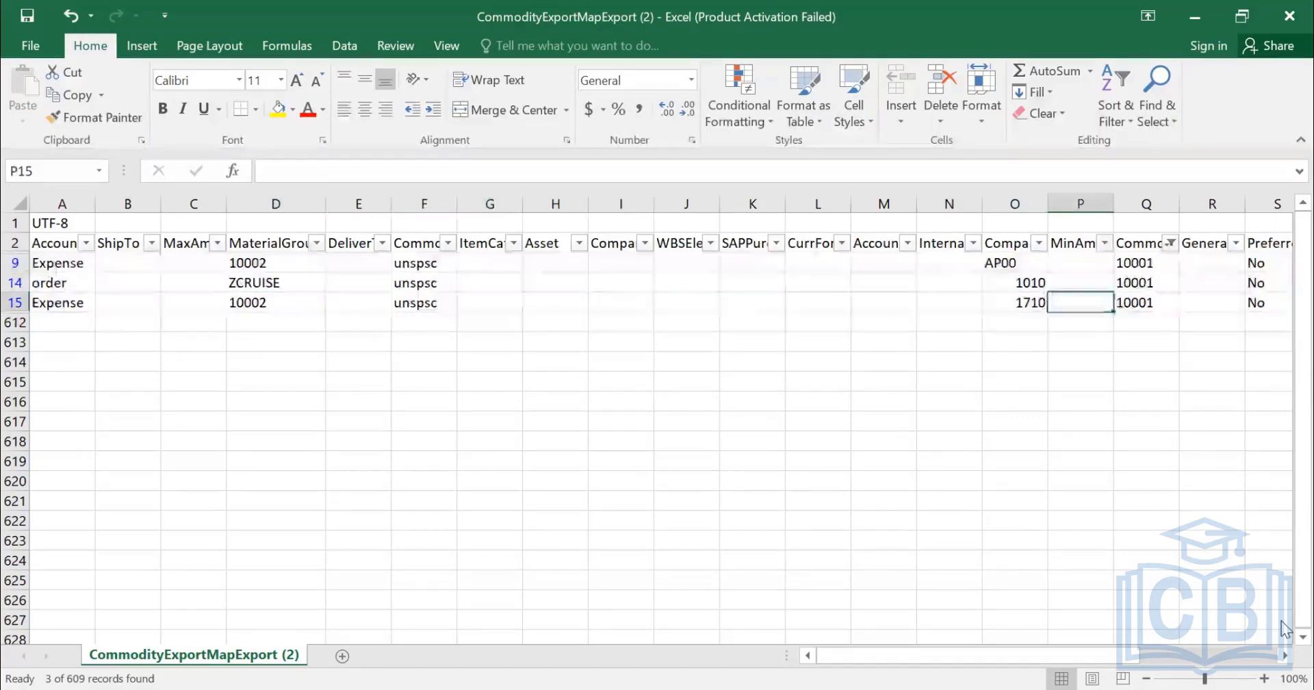
key(Right)
key(Right)
key(Right)
key(Right)
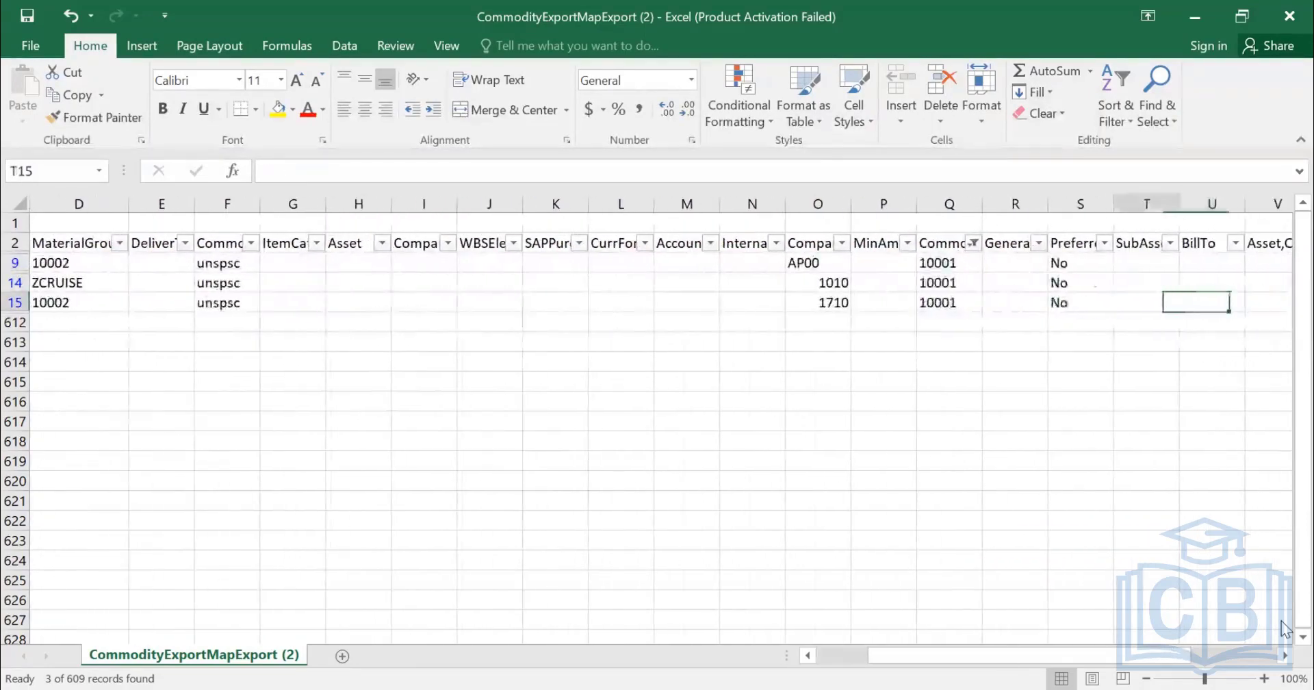
key(Right)
key(Right)
key(Right)
key(Right)
key(Right)
key(Right)
key(Right)
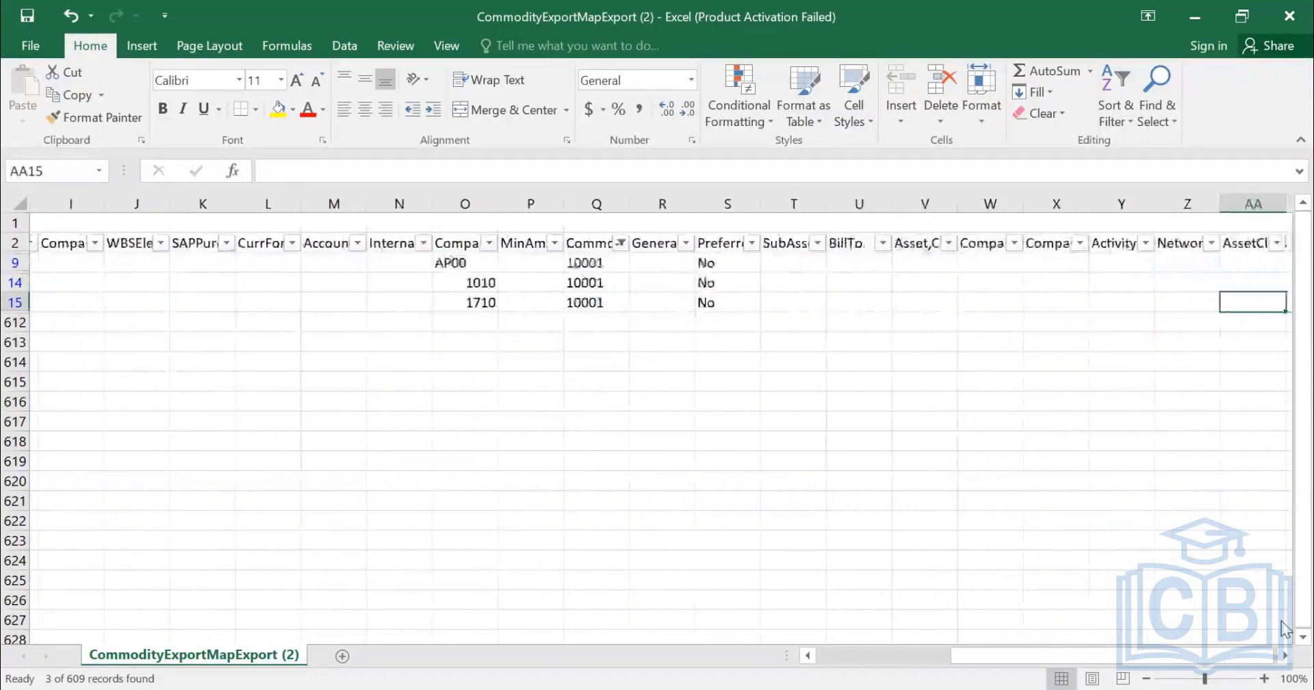
key(Right)
key(Right)
key(Left)
key(Left)
key(Left)
key(Left)
key(Left)
key(Left)
key(Left)
key(Left)
key(Left)
key(Left)
key(Left)
key(Left)
key(Left)
key(Left)
key(Left)
key(Left)
key(Left)
key(Left)
key(Left)
key(Left)
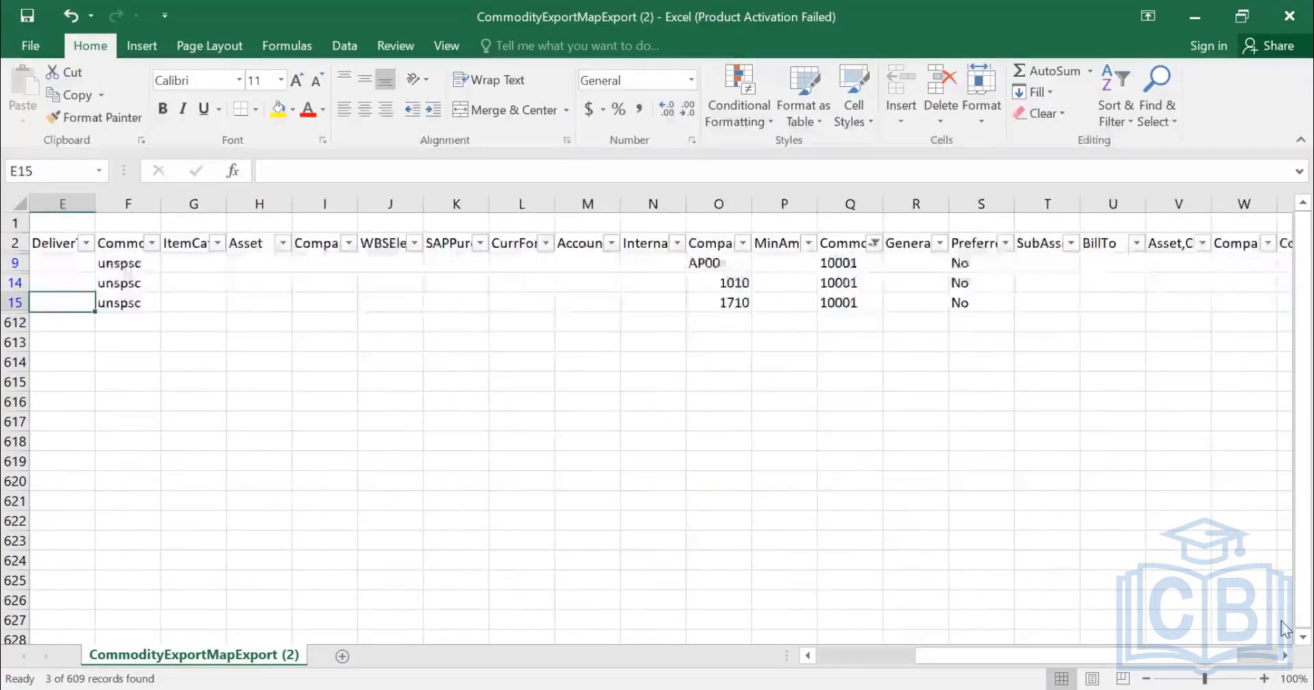
key(Left)
key(Left)
key(Left)
key(Left)
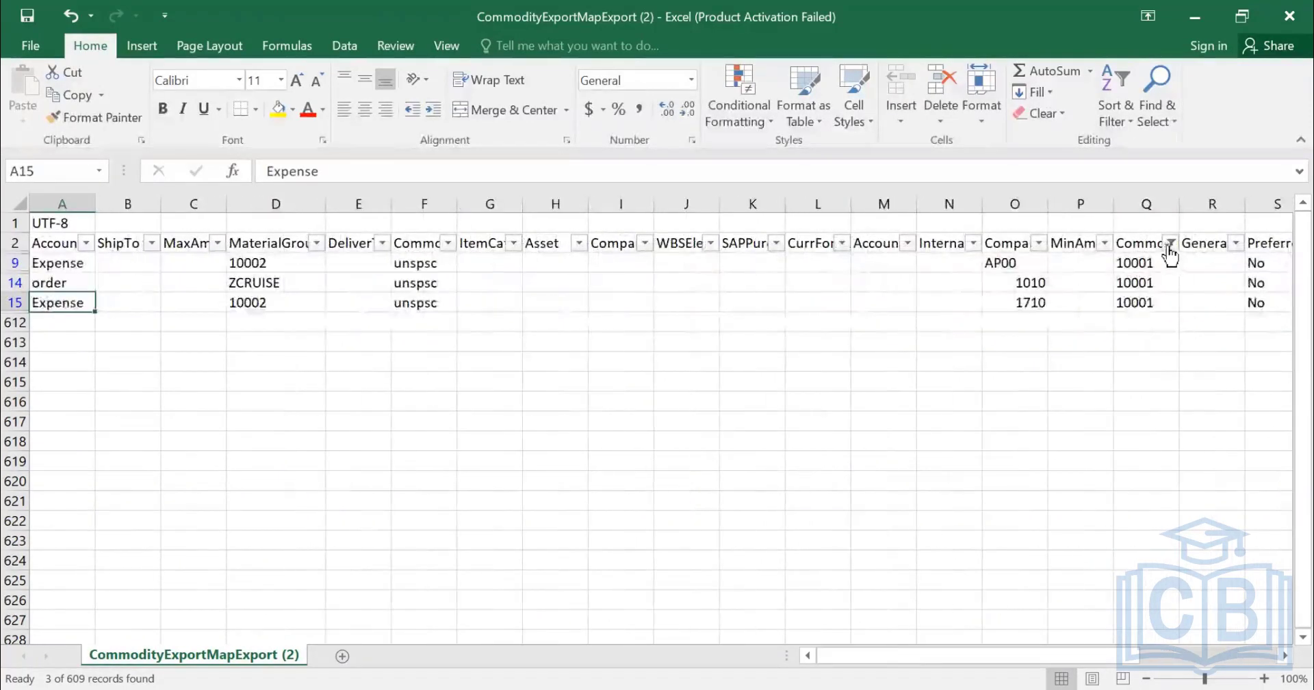
Restore all CommonId values and filter the ItemCategory column to D, M and S, excluding blanks
click(1172, 244)
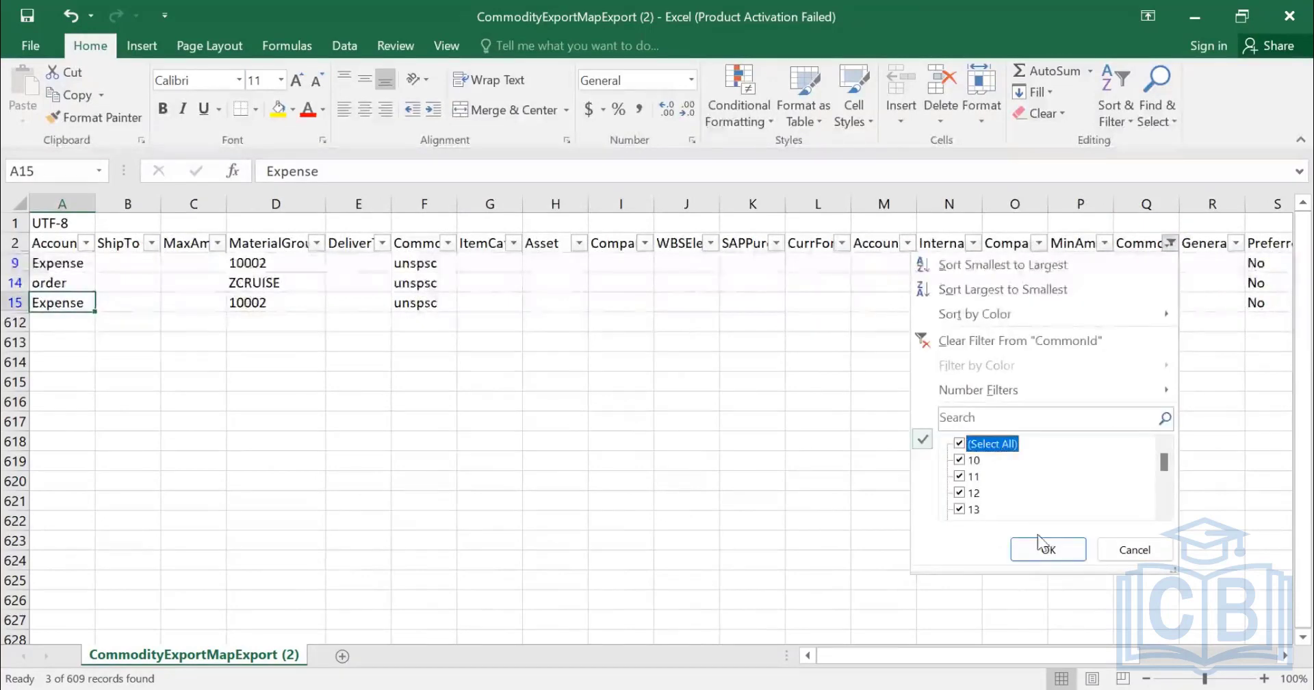
click(1042, 548)
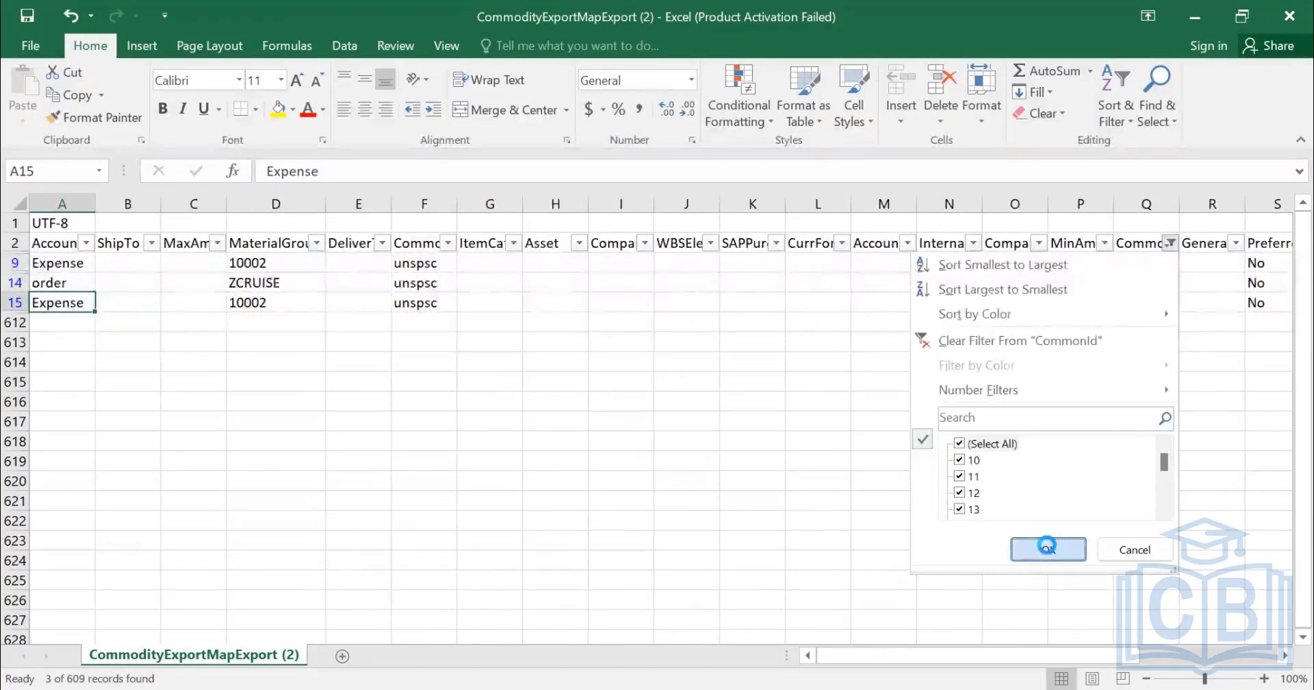
click(513, 243)
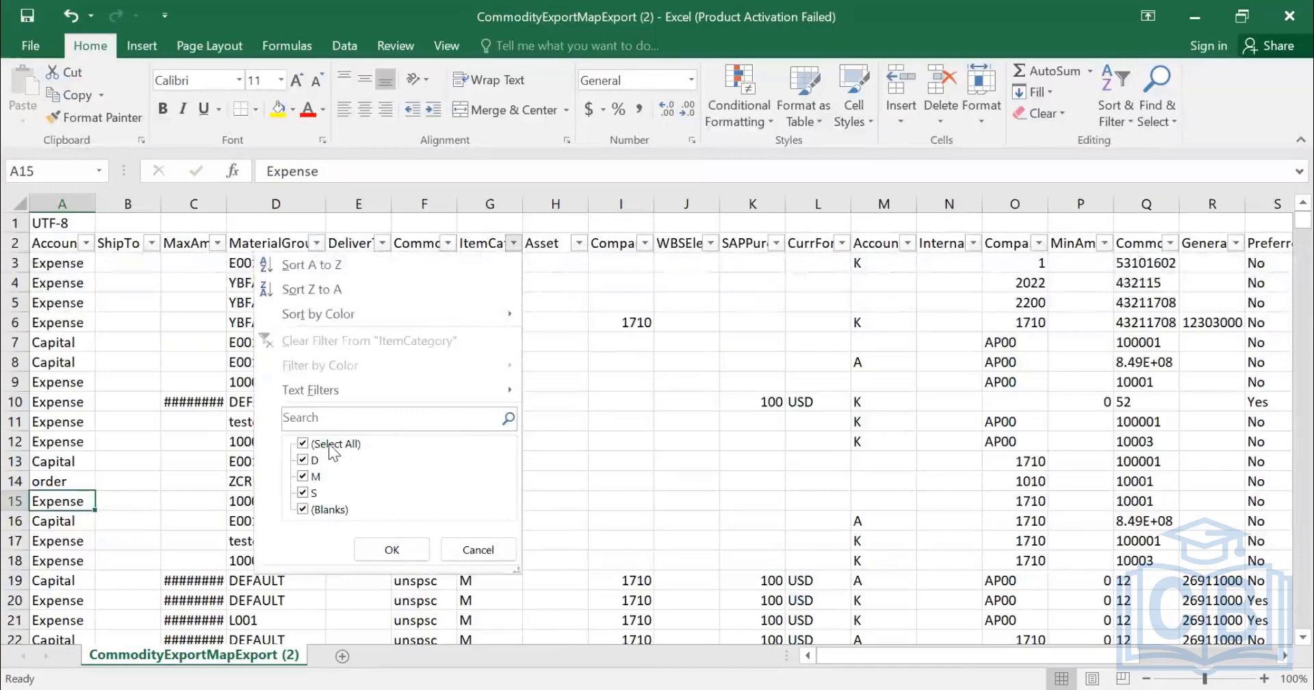
click(305, 445)
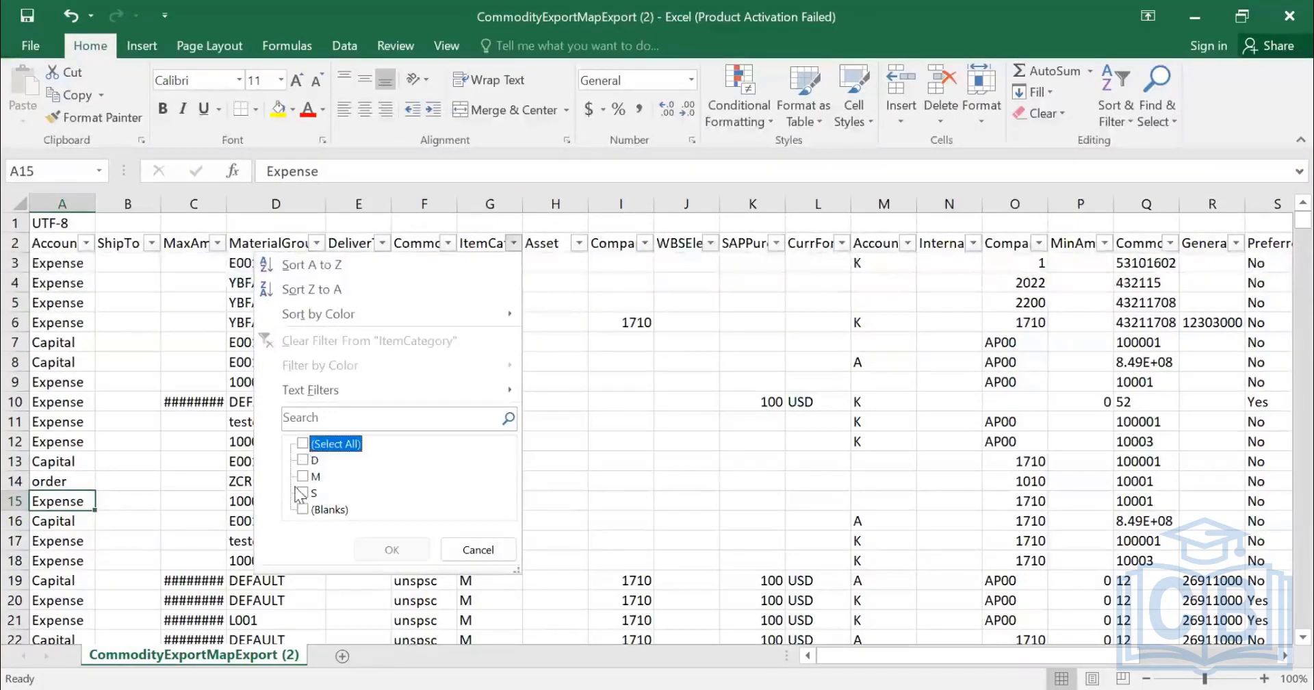
click(303, 460)
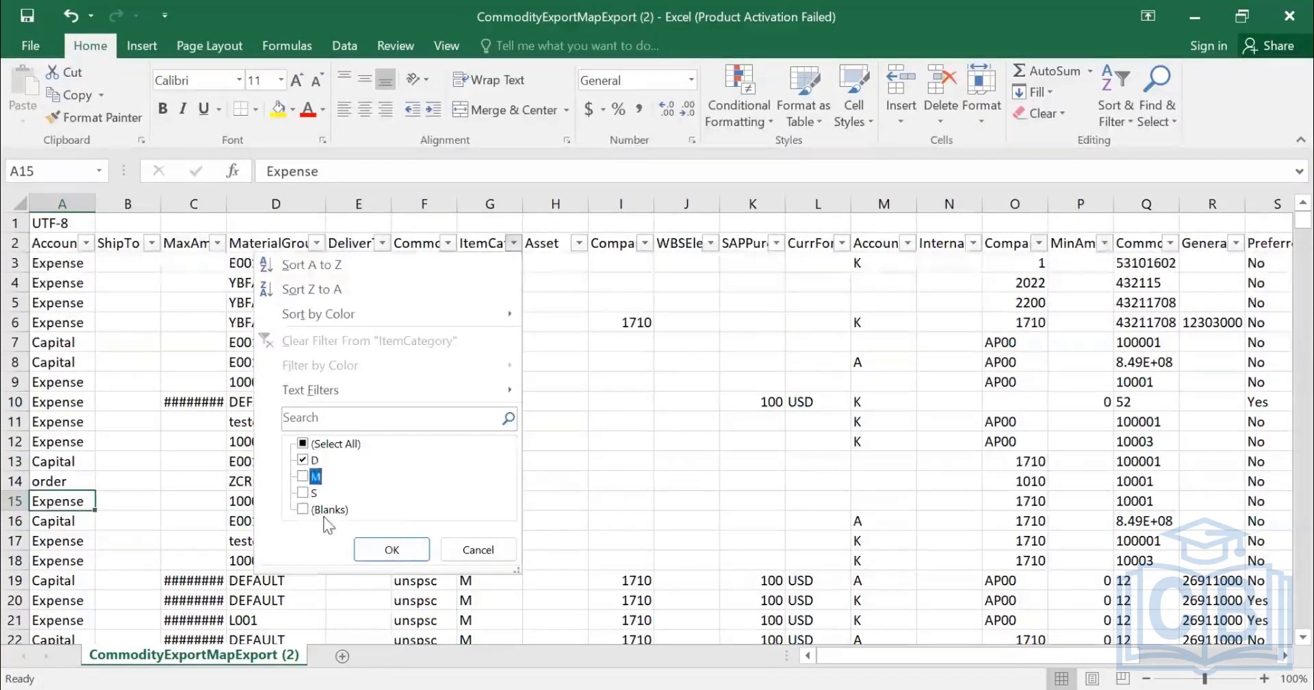
click(302, 477)
click(394, 549)
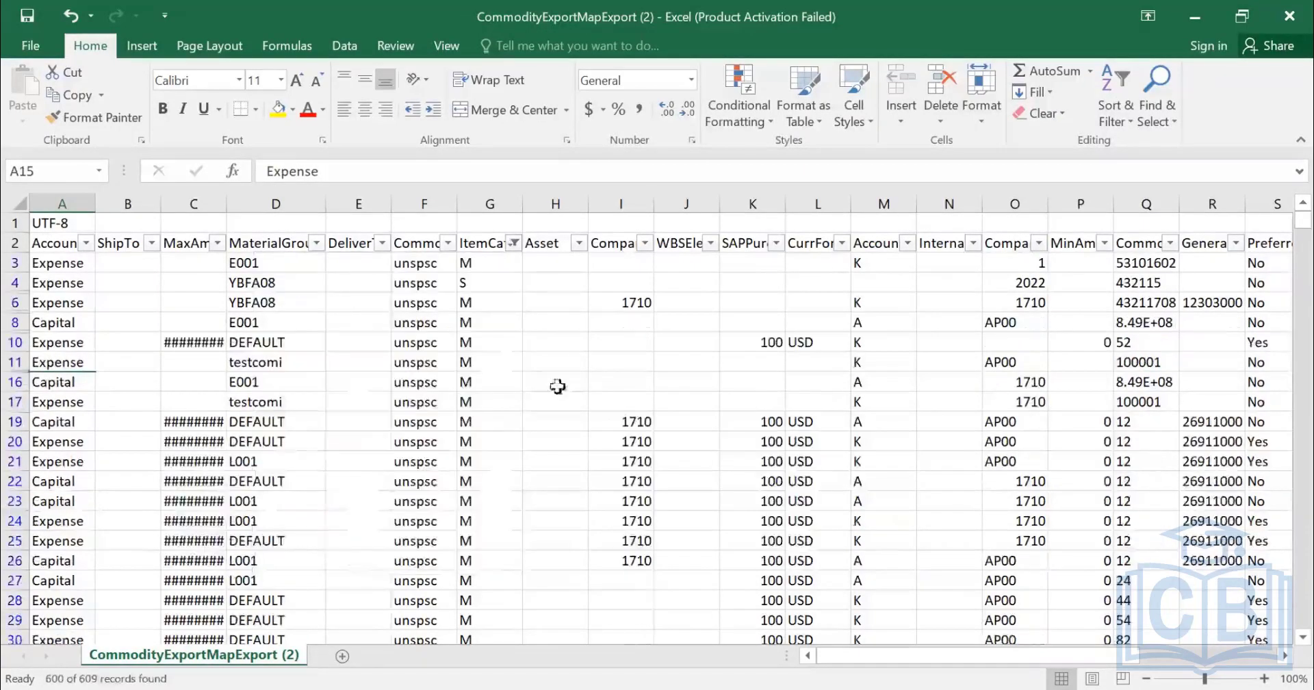
Examine the ItemCategory values in column G and compare row 11's CommonId, MaterialGroup and ItemCategory
click(478, 285)
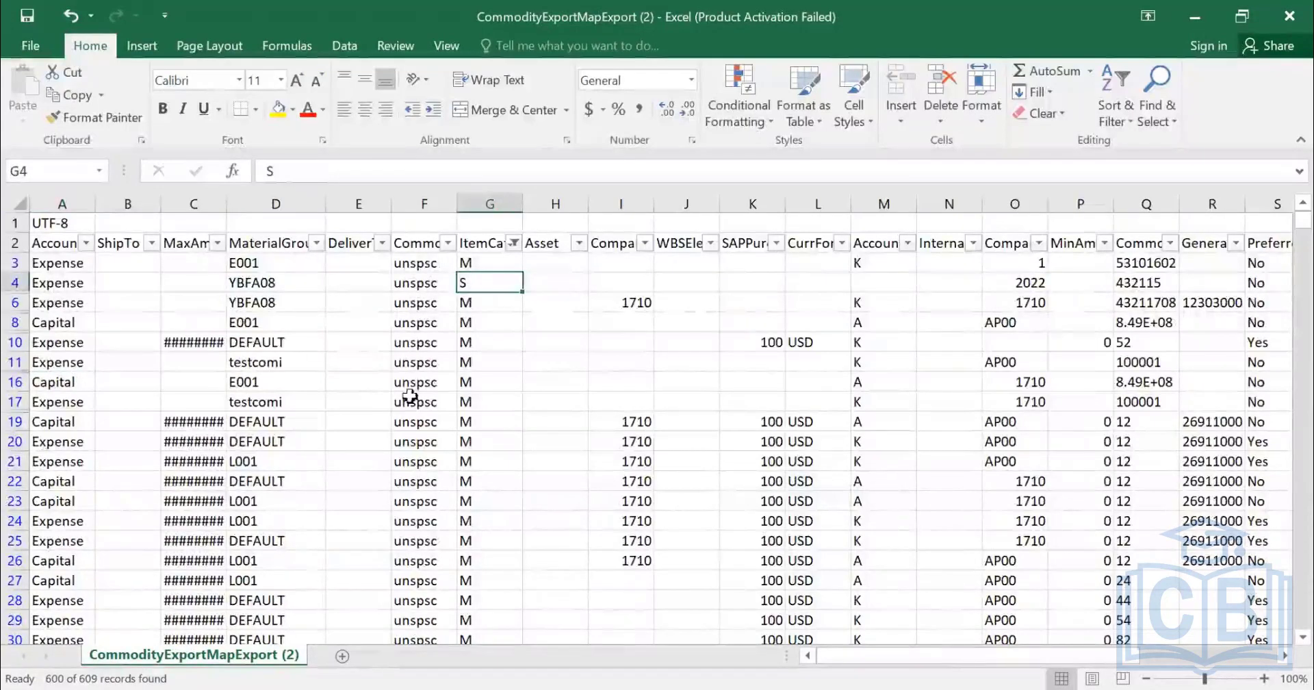
drag(477, 310, 481, 422)
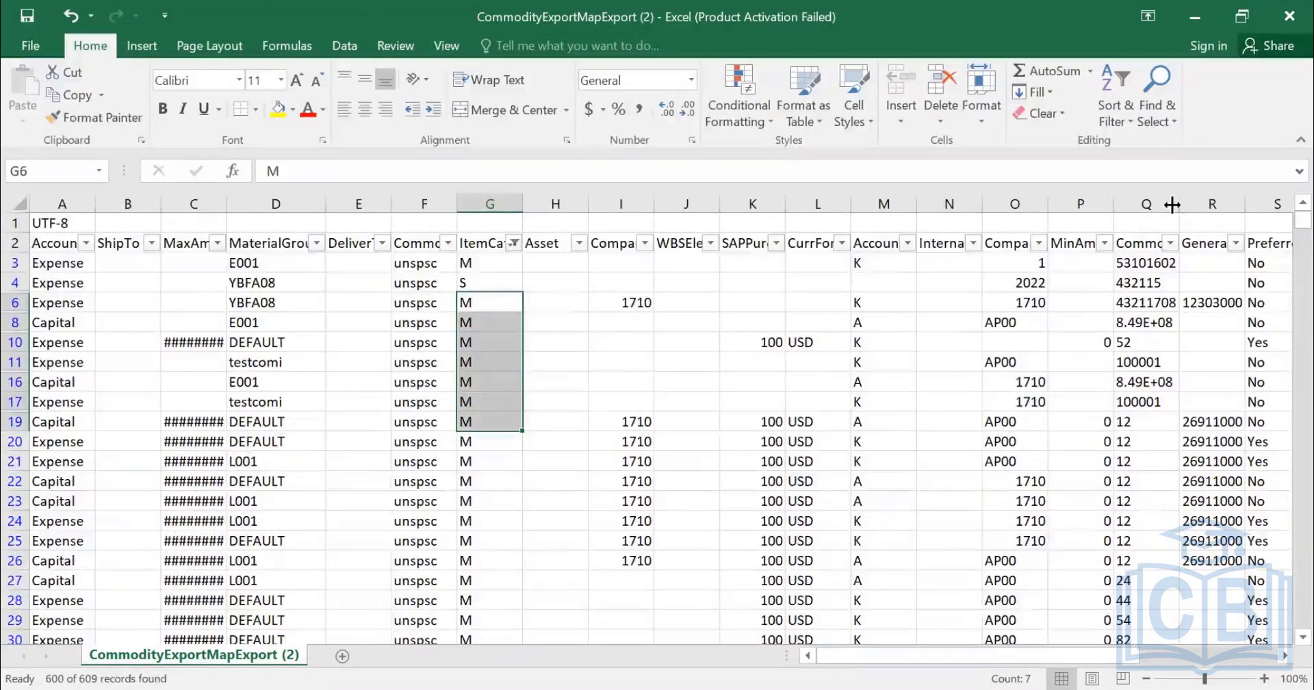
drag(1178, 205, 1179, 205)
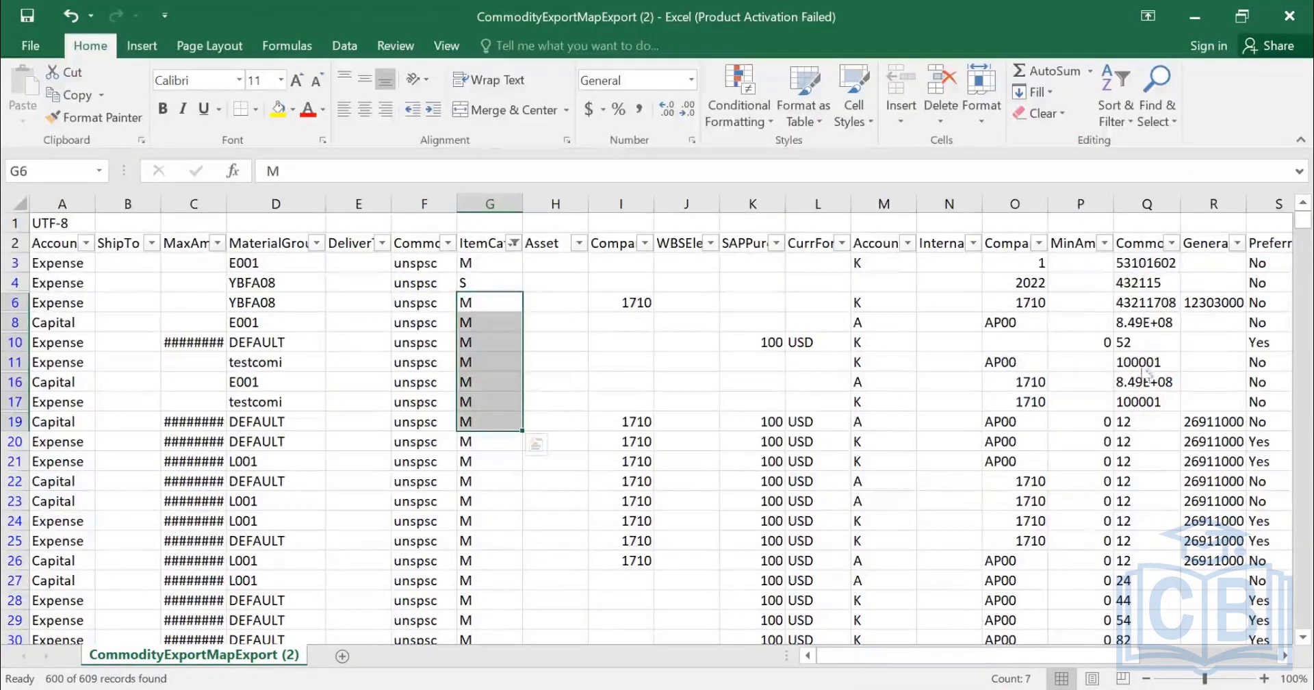
click(1152, 363)
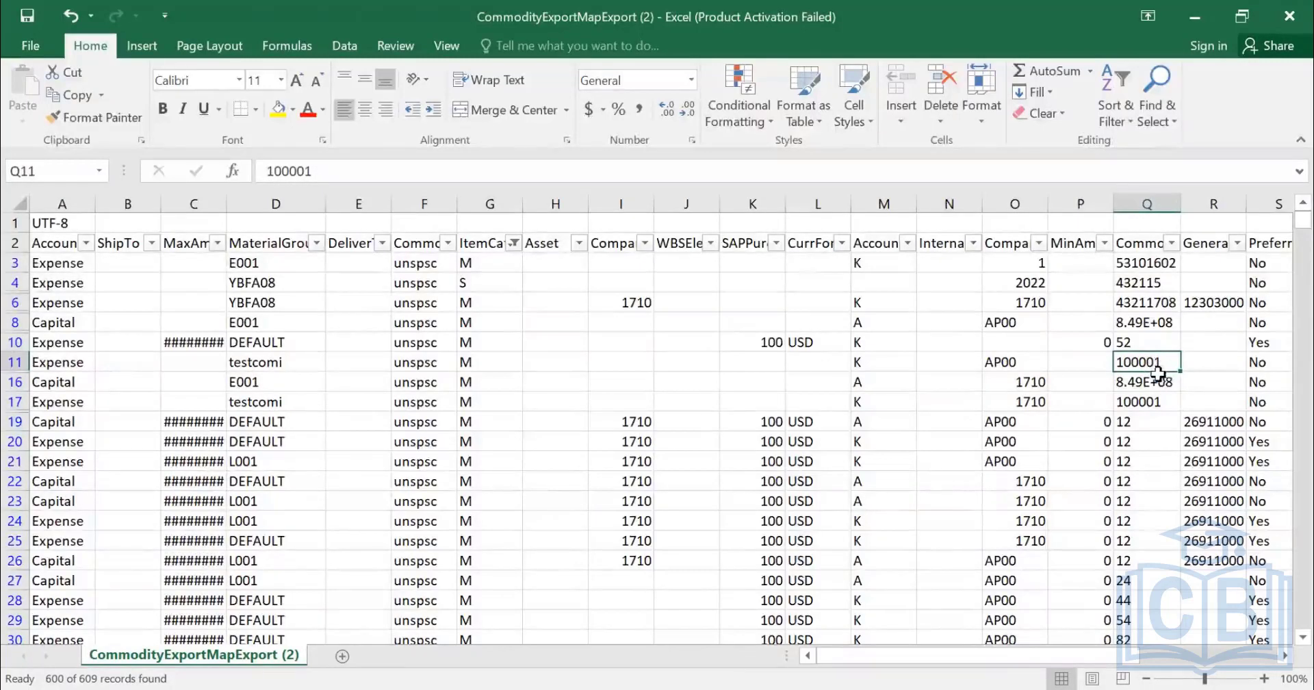
click(267, 361)
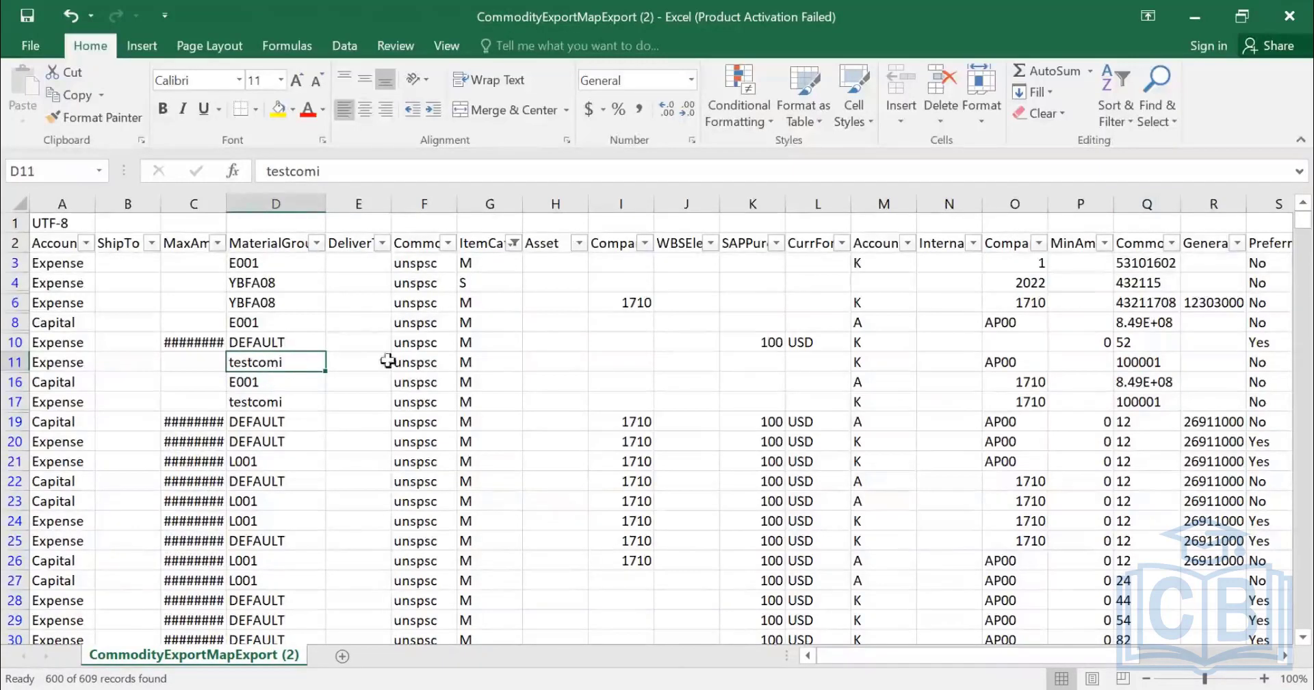
click(486, 365)
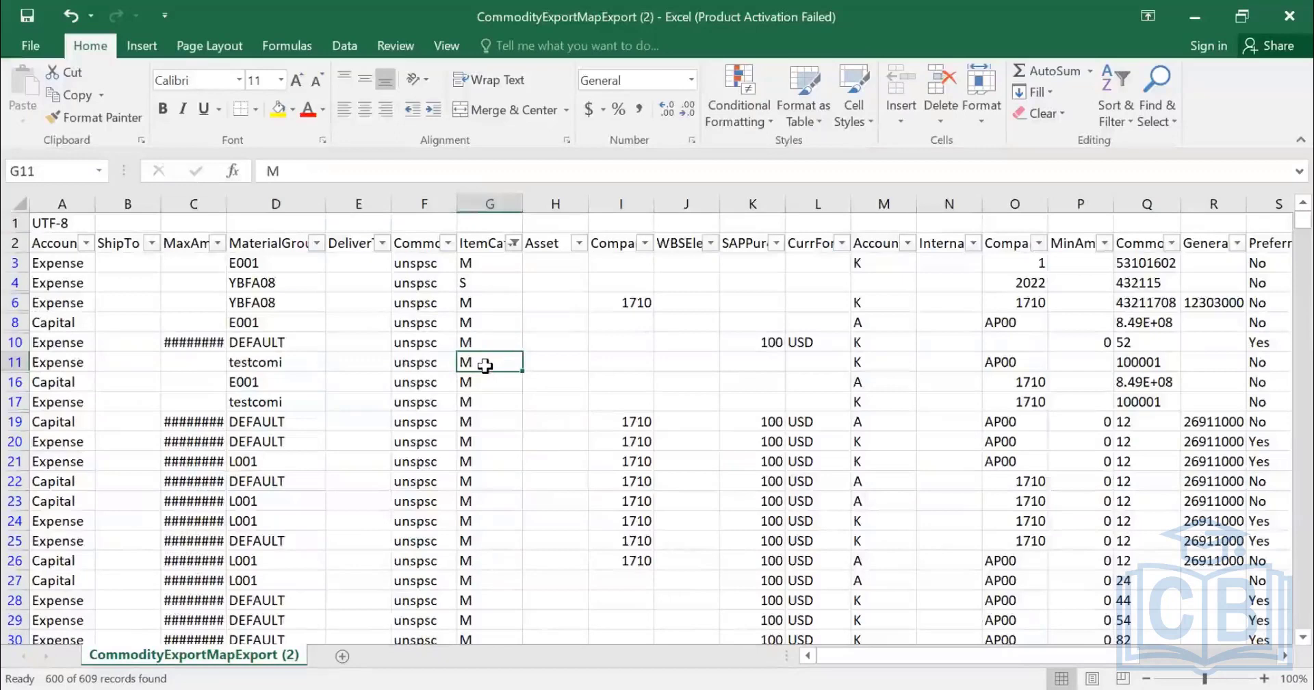
Copy the commodity code from Q11 and filter the CommonId column to 100001
click(1135, 364)
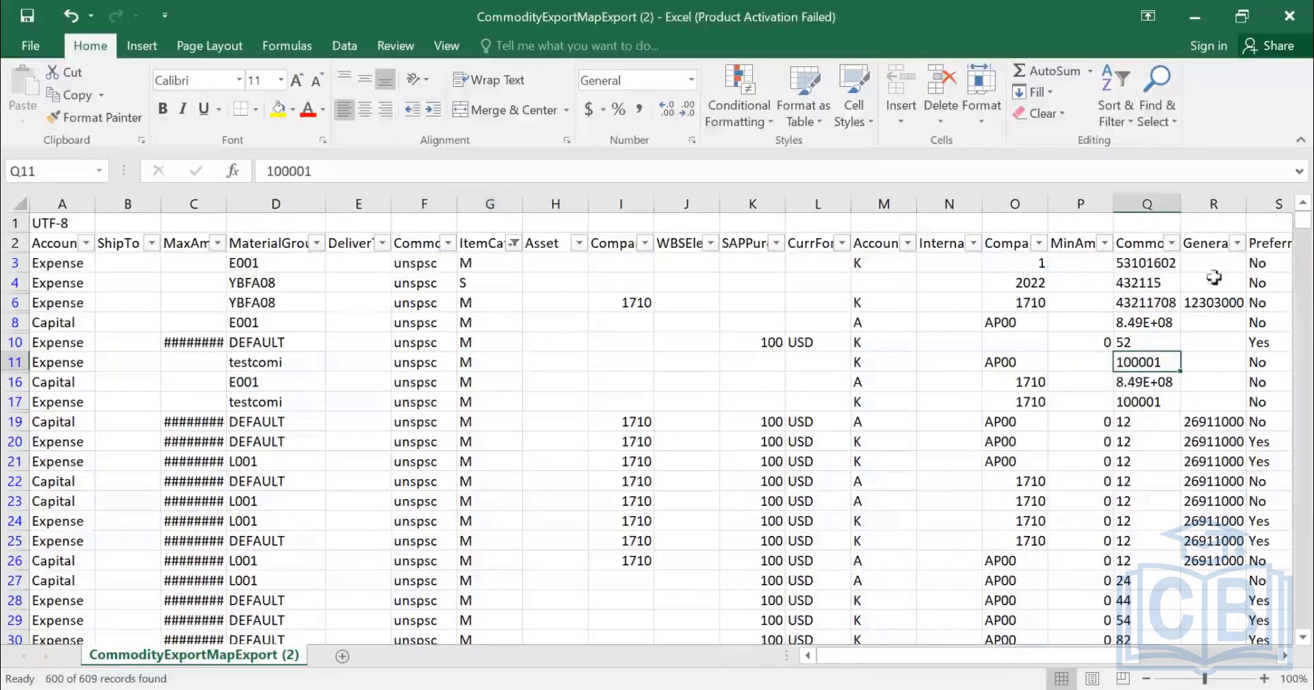
click(427, 178)
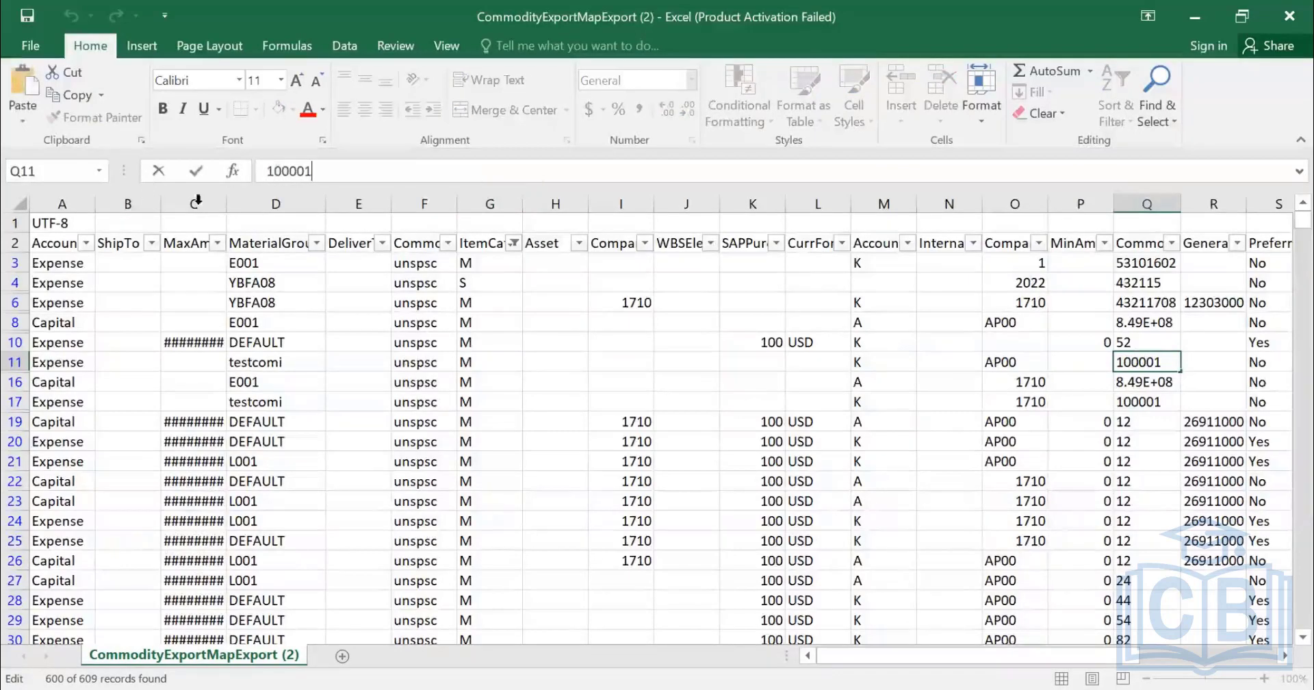
drag(309, 173, 227, 165)
key(ctrl+c)
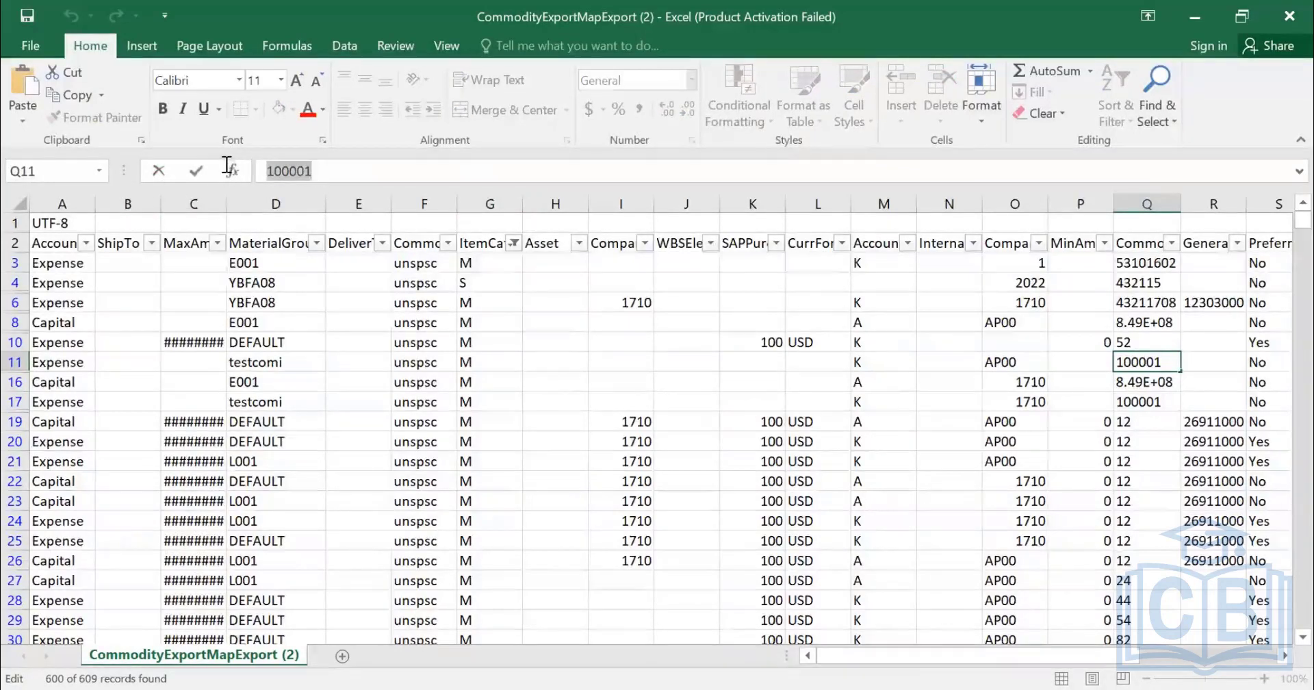
key(Escape)
click(1172, 243)
click(1007, 418)
key(ctrl+v)
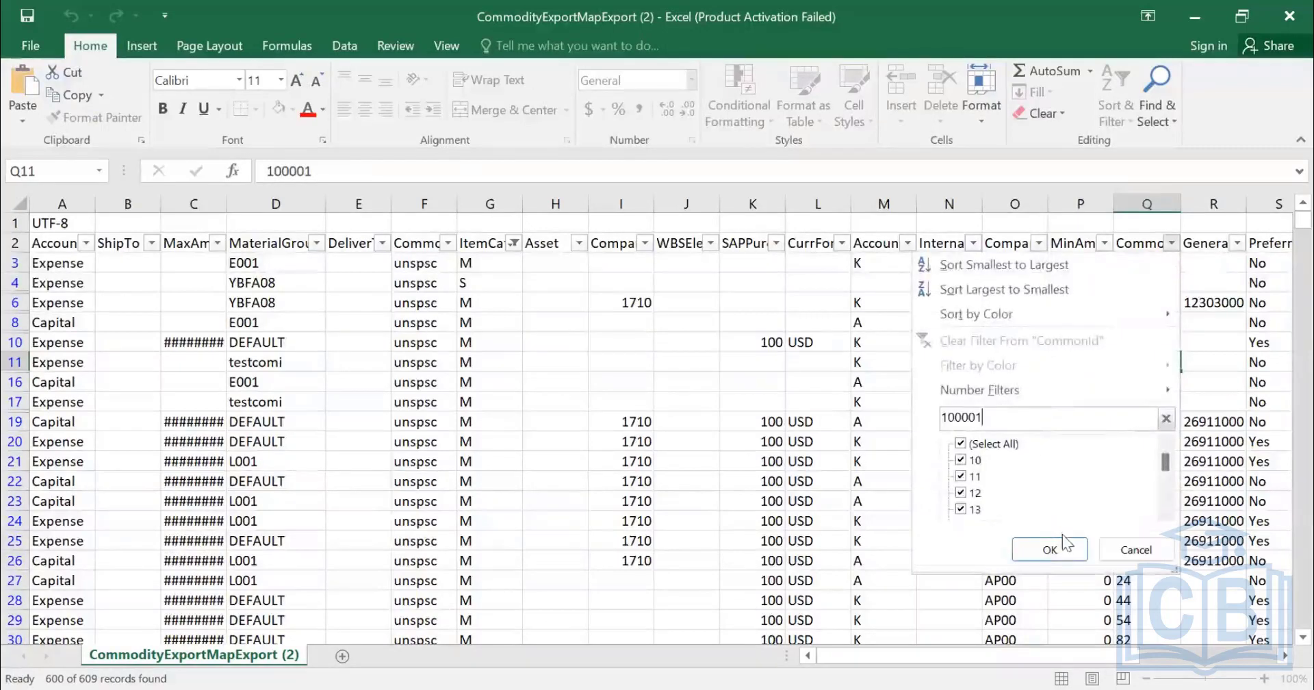
click(1069, 549)
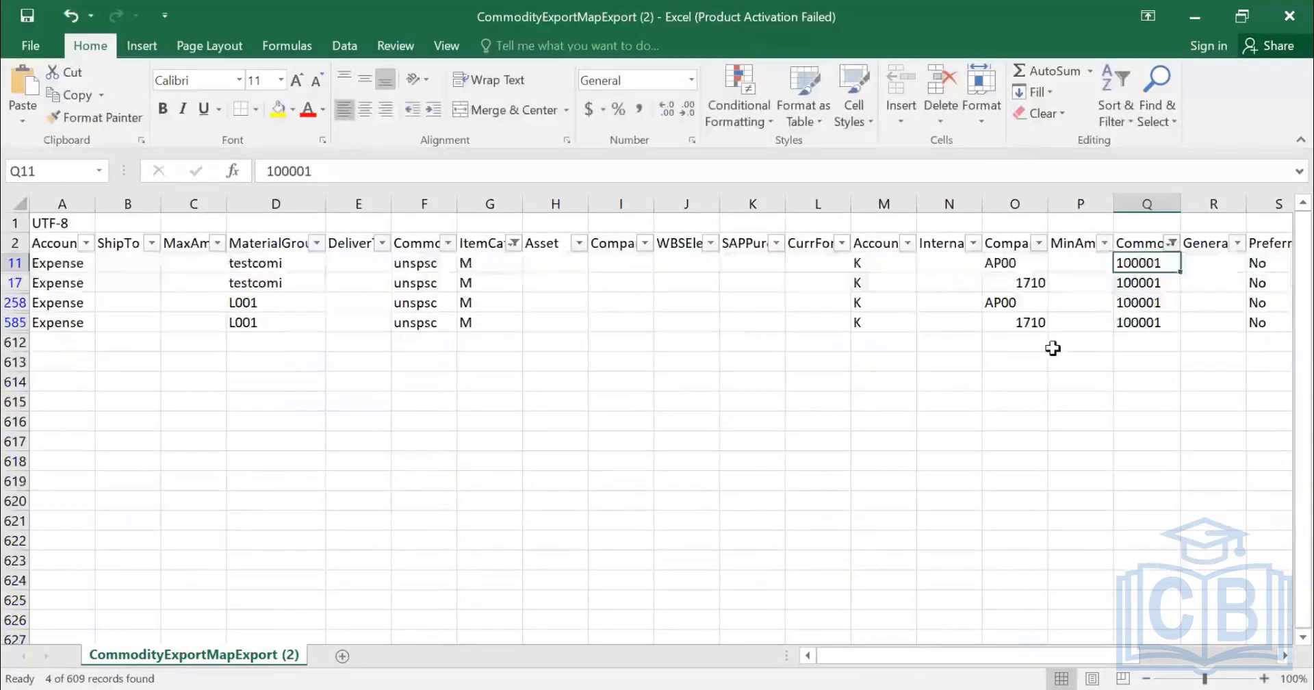
Review ItemCategory across the filtered rows and read row 258's fields from AccountType across to column M
drag(484, 273, 489, 317)
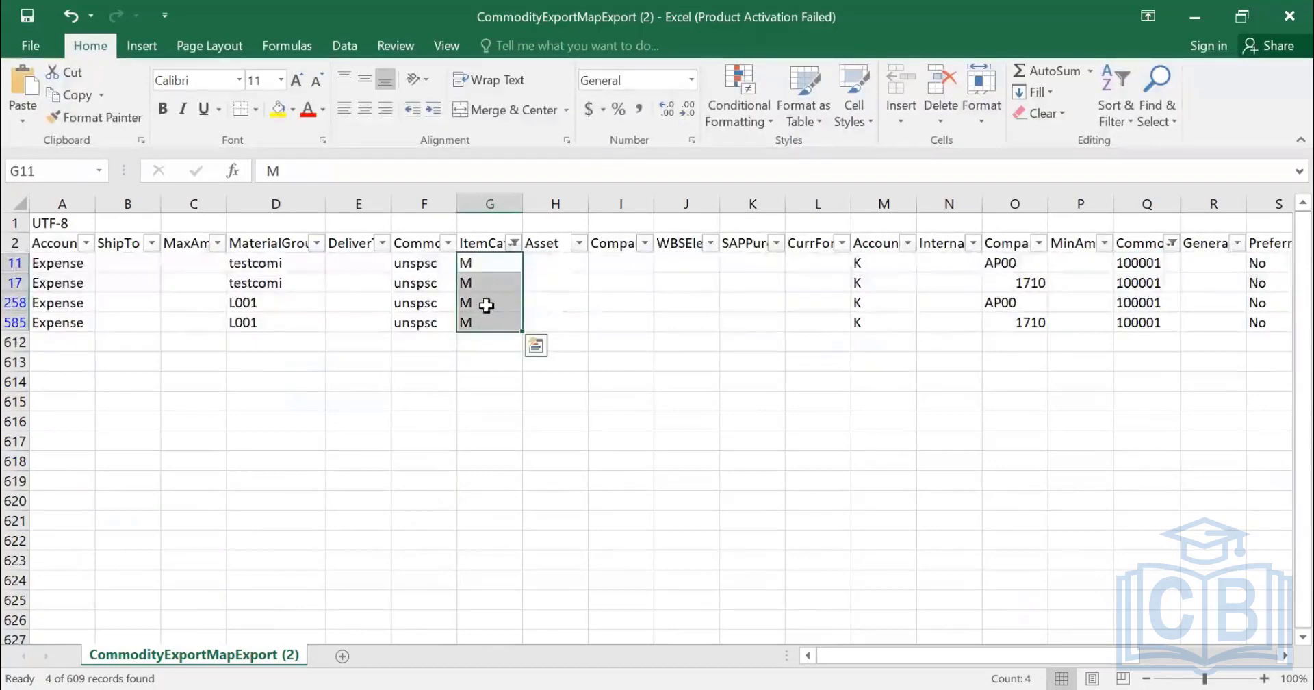
click(489, 303)
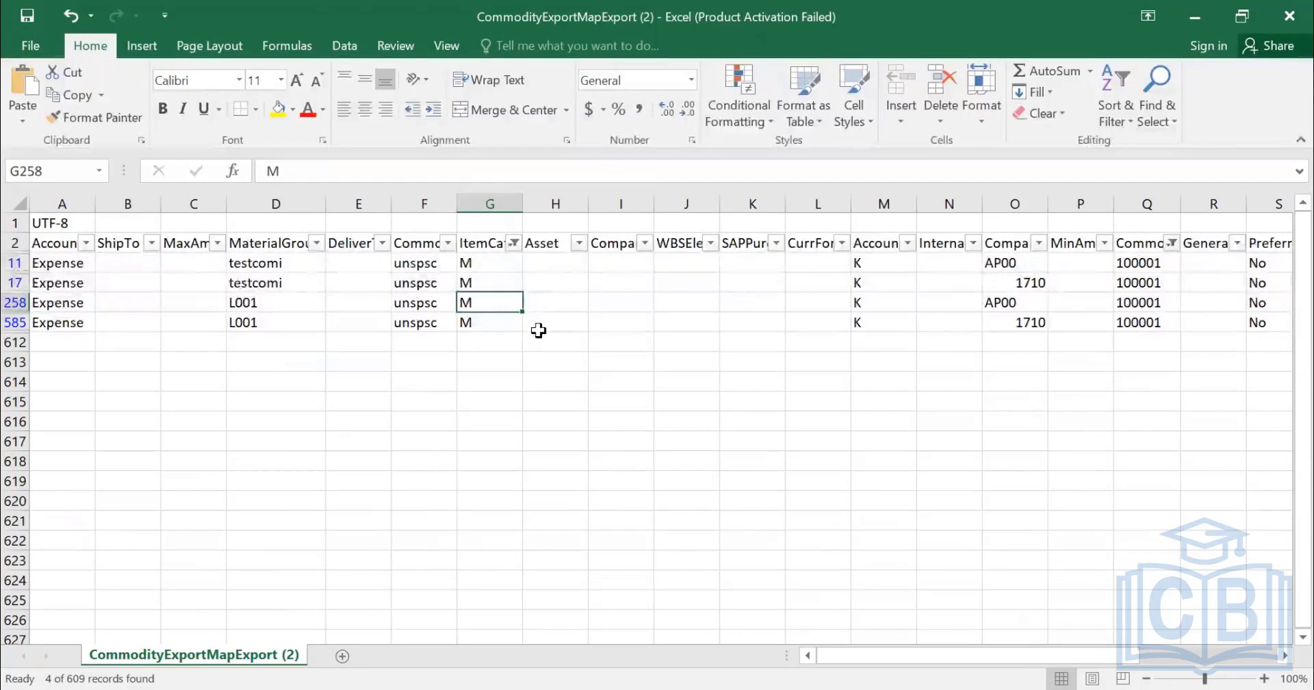
key(Left)
key(Left)
key(Left)
key(Left)
key(Left)
key(Left)
key(Right)
key(Right)
key(Right)
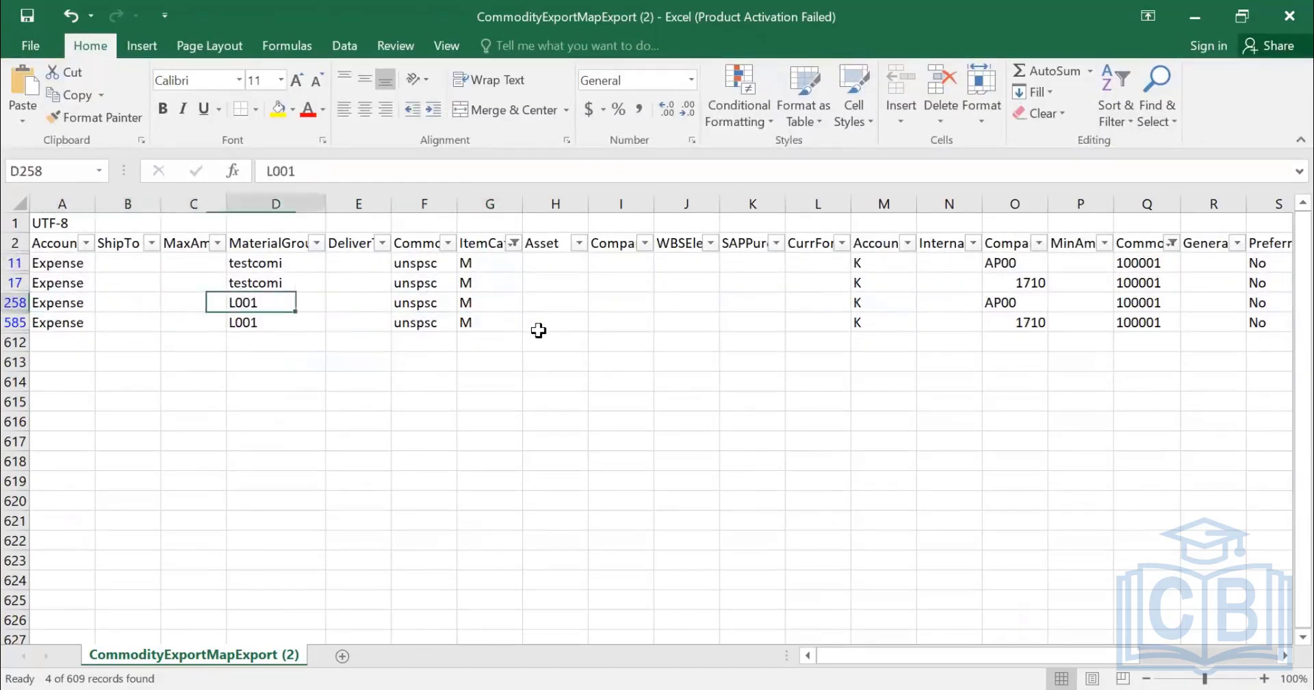
key(Right)
key(Right)
key(Right)
key(Right)
key(Right)
key(Right)
key(Right)
key(Right)
key(Right)
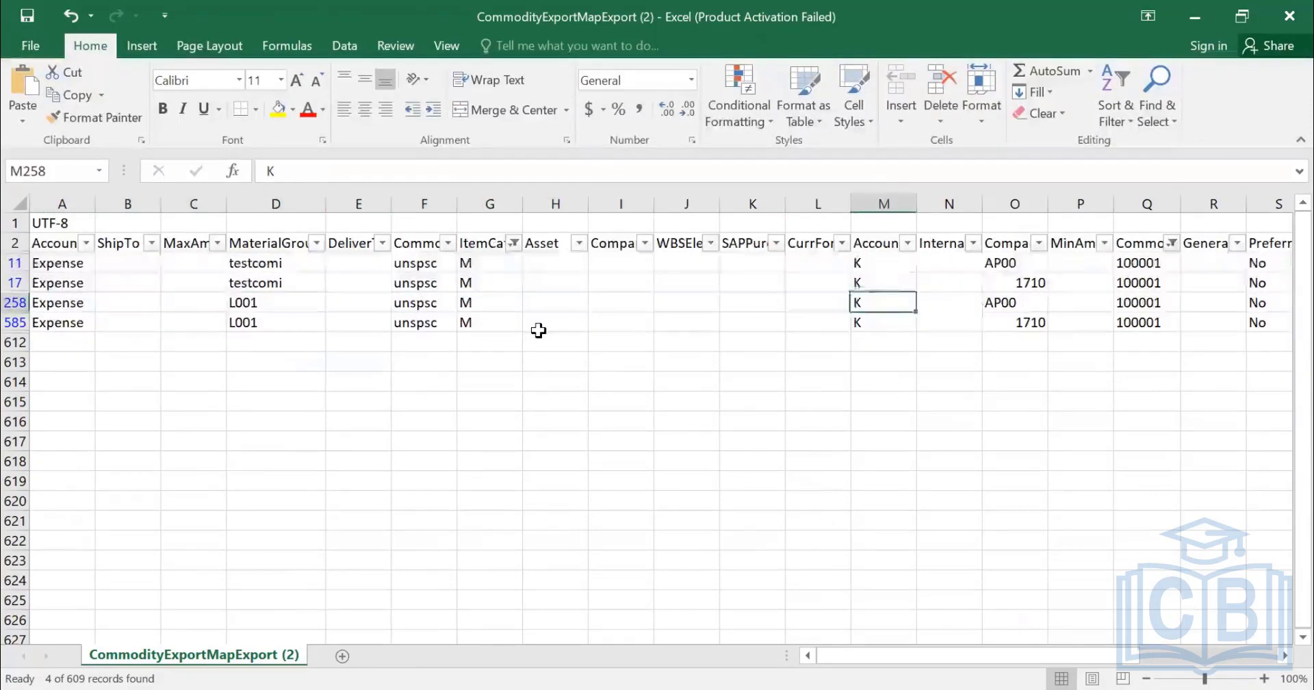
Compare the account values in column M across the filtered rows, checking them against CommonId in row 17
key(Right)
key(Left)
key(Left)
key(Up)
key(Up)
key(Right)
key(Down)
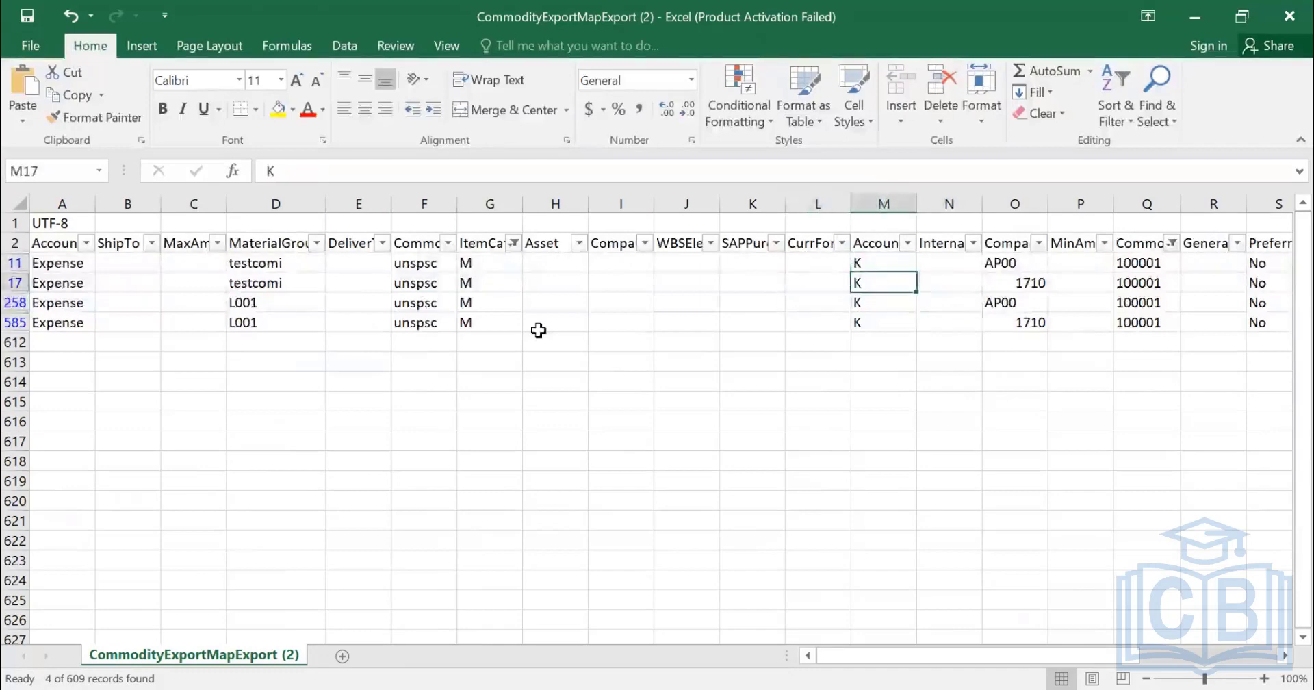
key(Down)
key(Down)
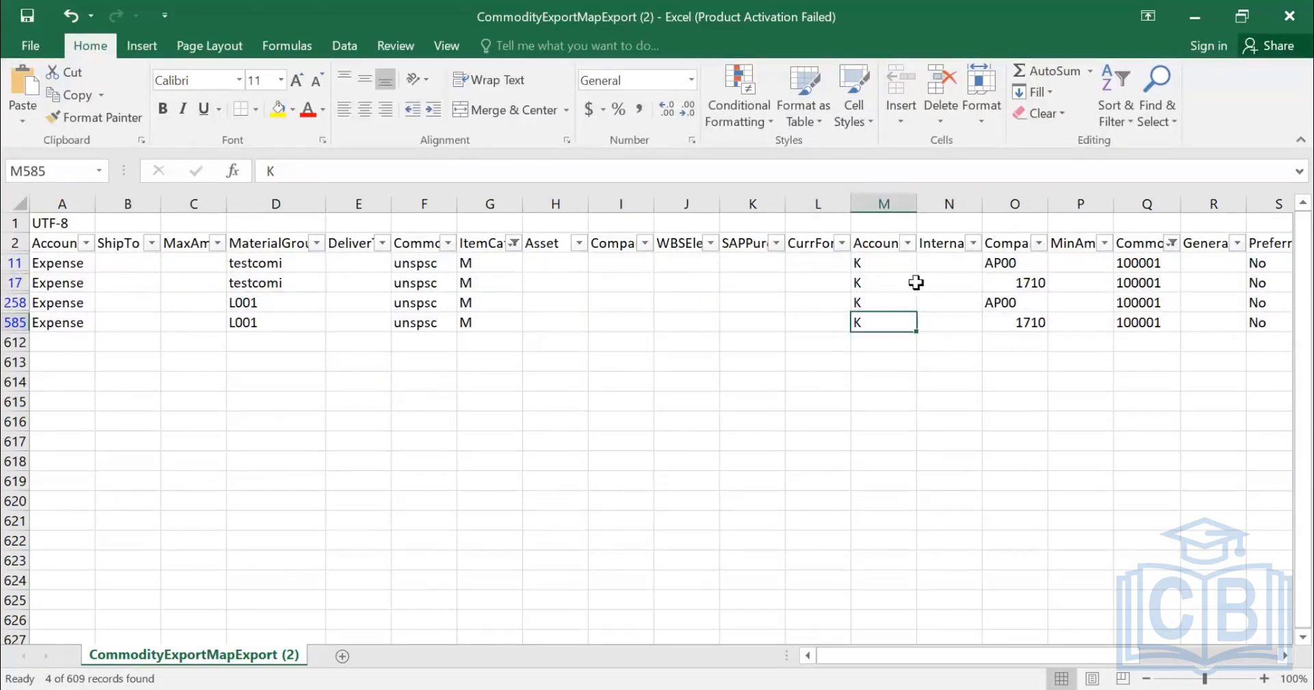
click(1136, 281)
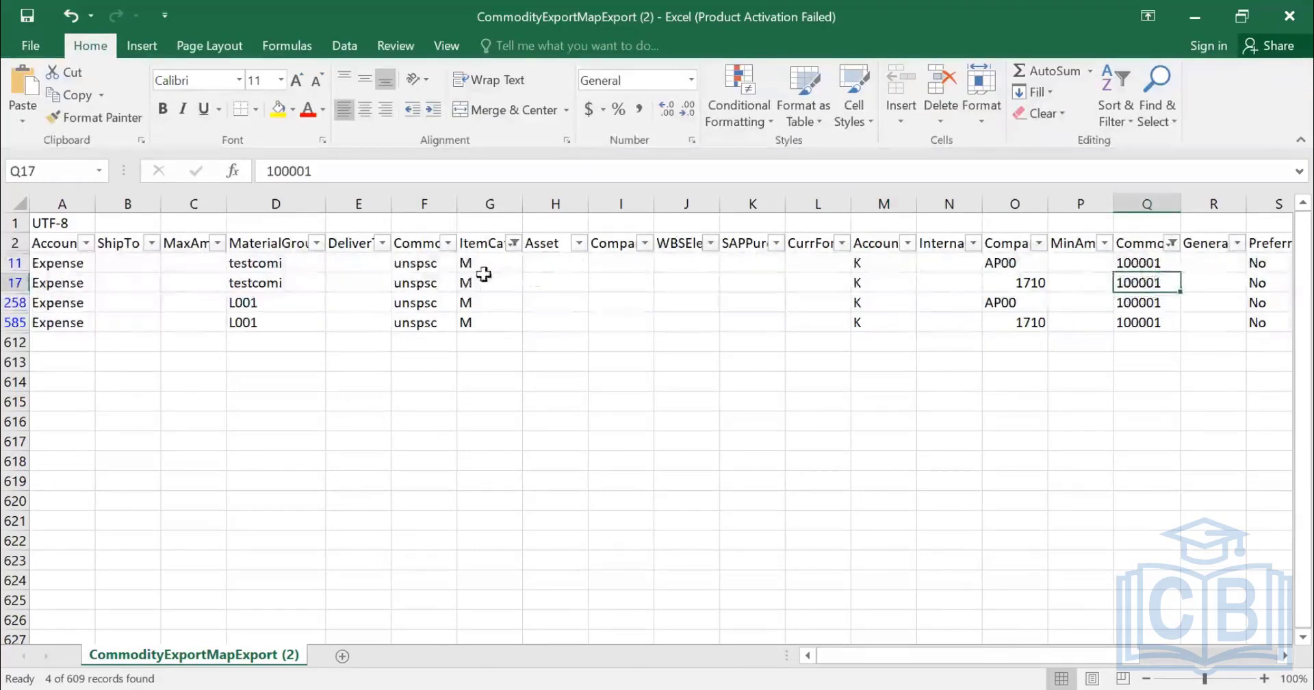
click(909, 244)
key(Escape)
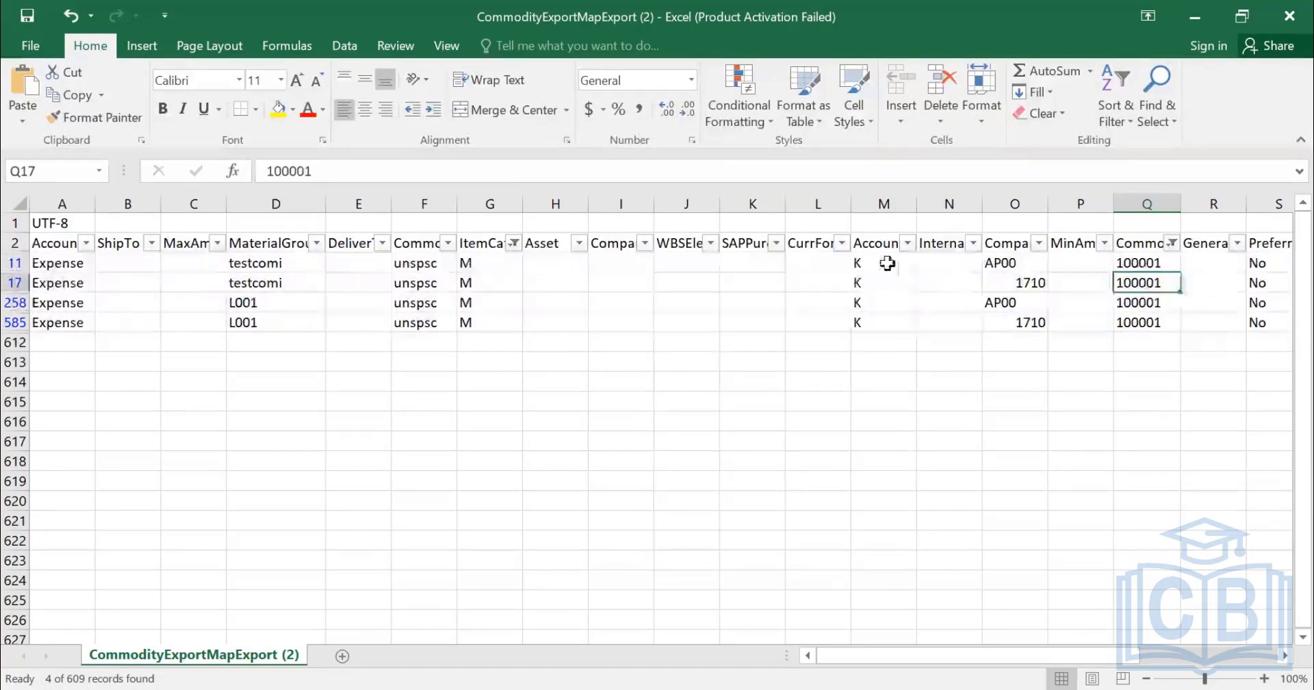
drag(886, 262, 890, 327)
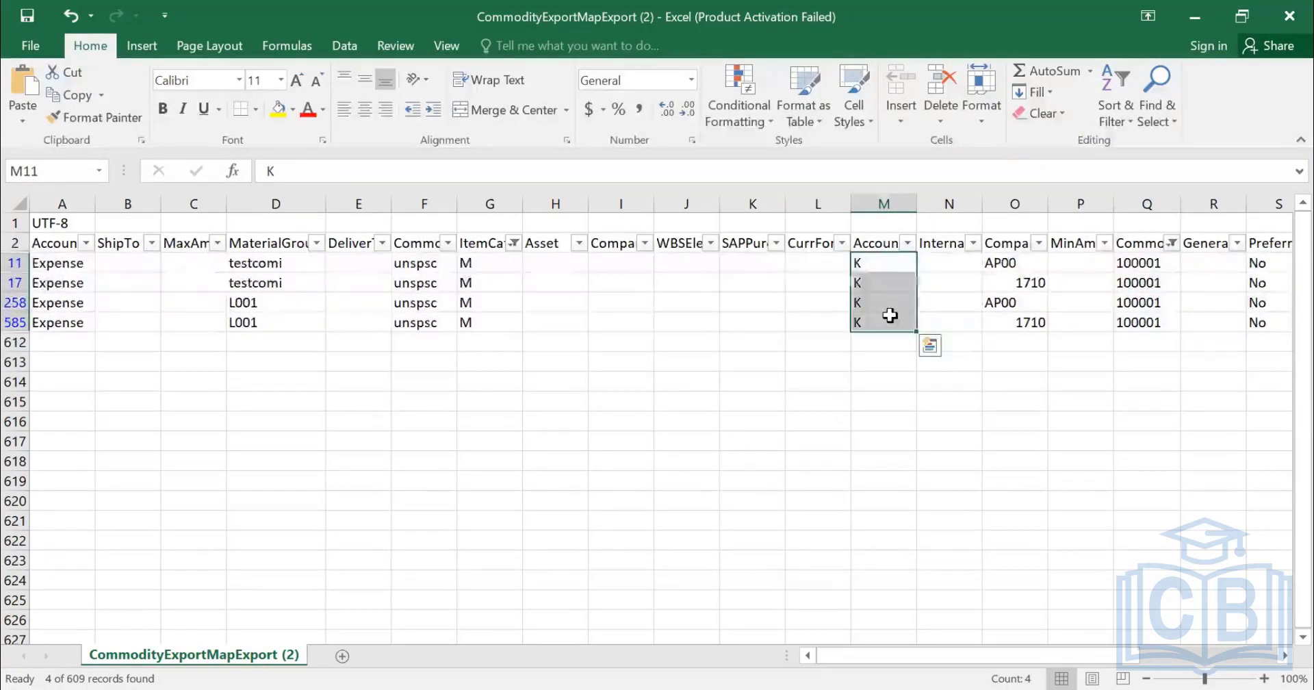
key(Right)
key(Left)
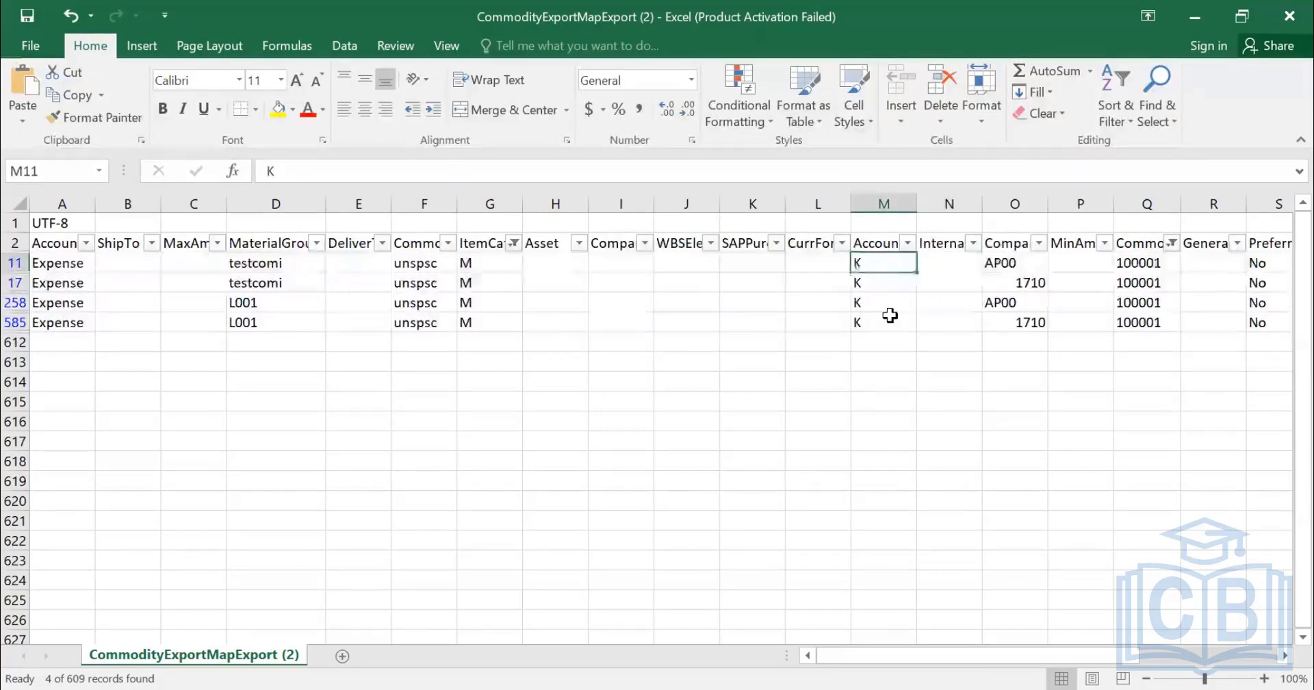
Examine row 11's fields around columns M to T, including CommonId, and continue across to column W
key(Right)
key(Right)
key(Right)
key(Right)
key(Right)
key(Right)
key(Right)
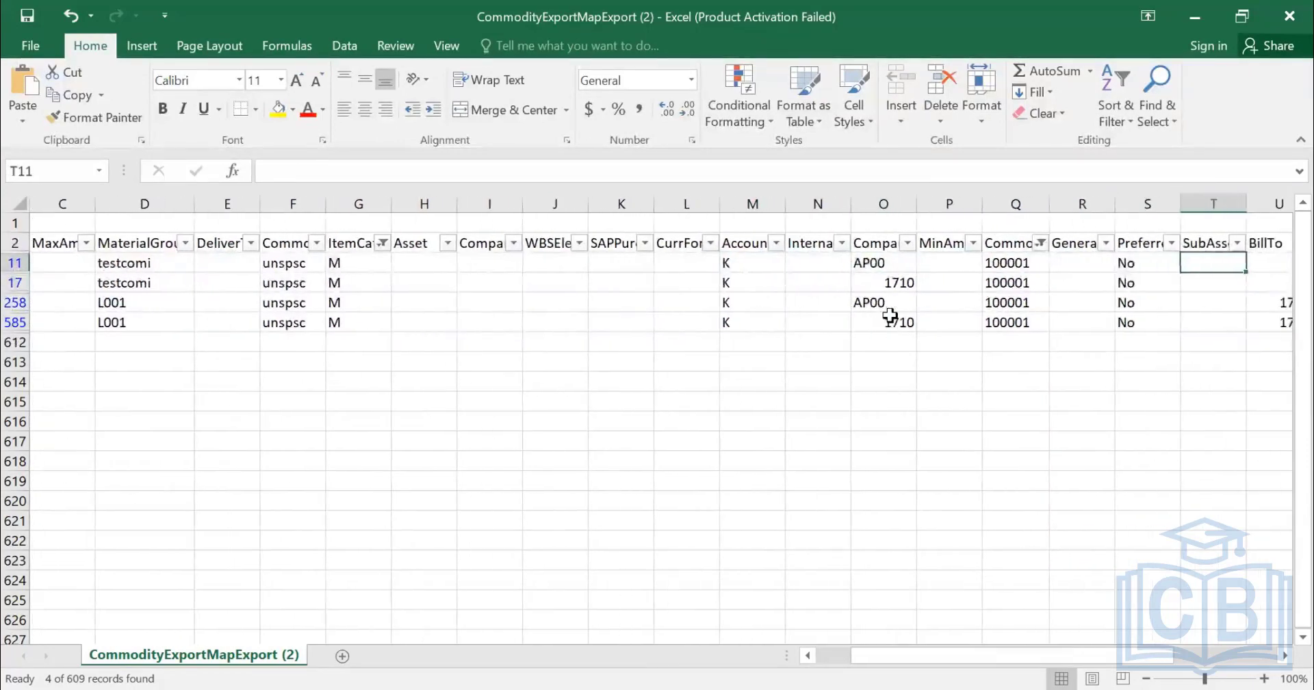
key(Left)
key(Left)
key(Left)
key(Left)
key(Left)
key(Left)
key(Left)
key(Left)
key(Left)
key(Left)
key(Right)
key(Right)
key(Right)
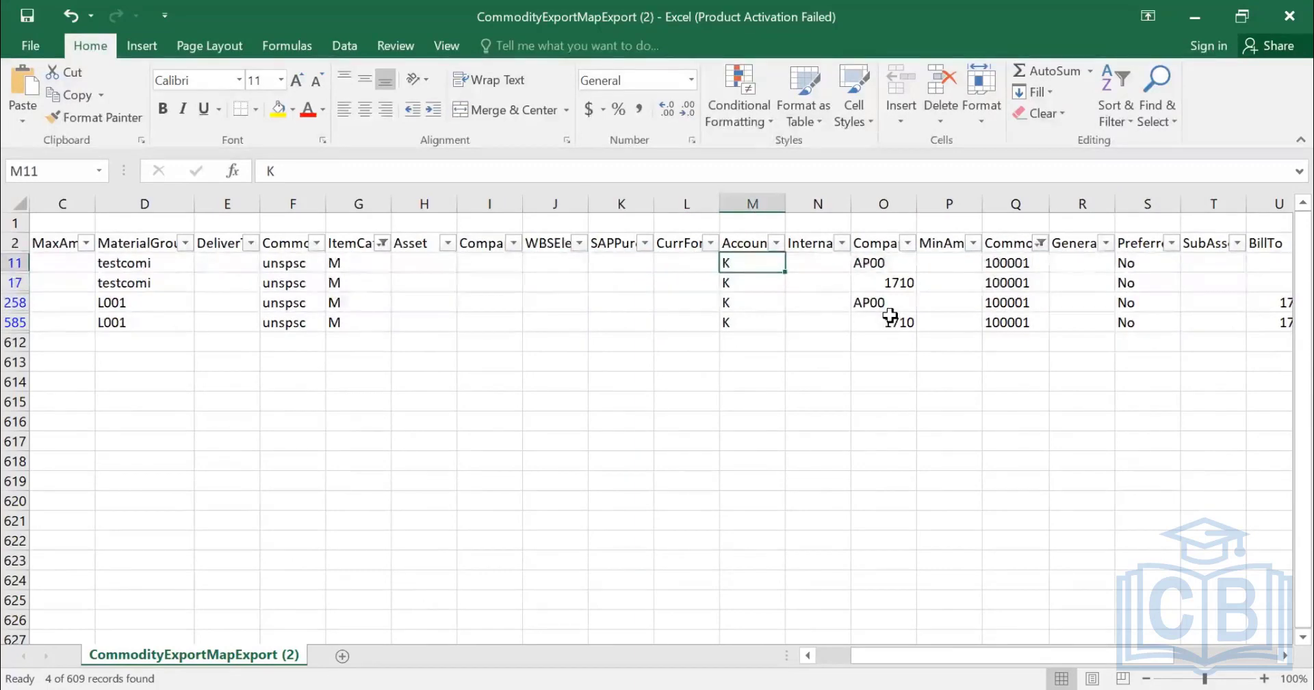
key(Right)
key(Right)
key(Right)
key(Right)
key(Right)
key(Right)
key(Right)
key(Right)
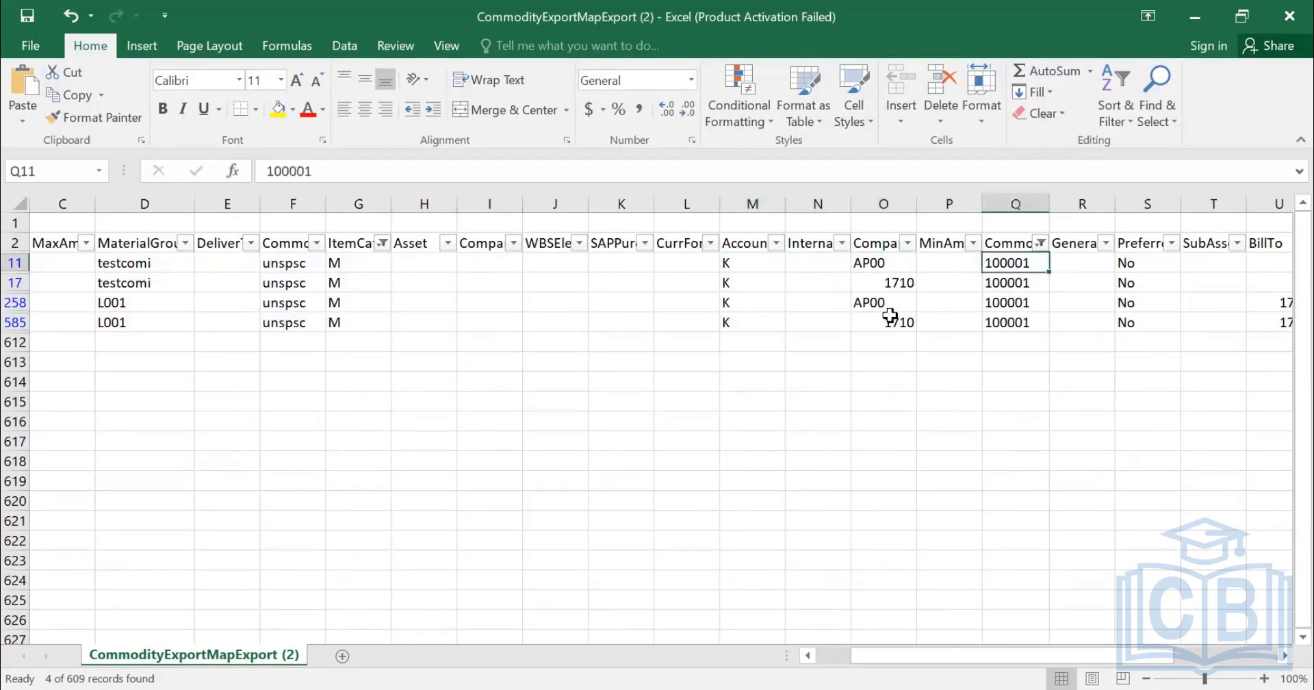
key(Right)
key(Right)
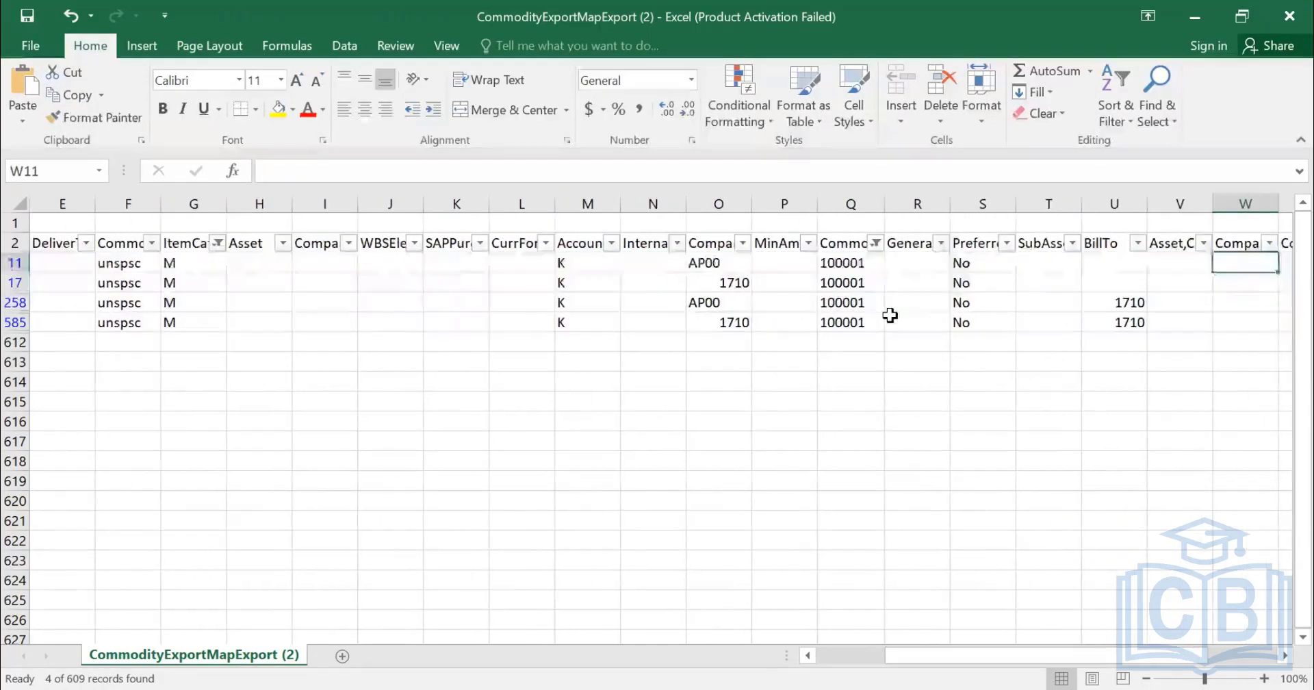
Examine row 585's fields around CommonId and BillTo, continuing across to the last column, AssetClass
key(Down)
key(Down)
key(Down)
key(Left)
key(Left)
key(Left)
key(Left)
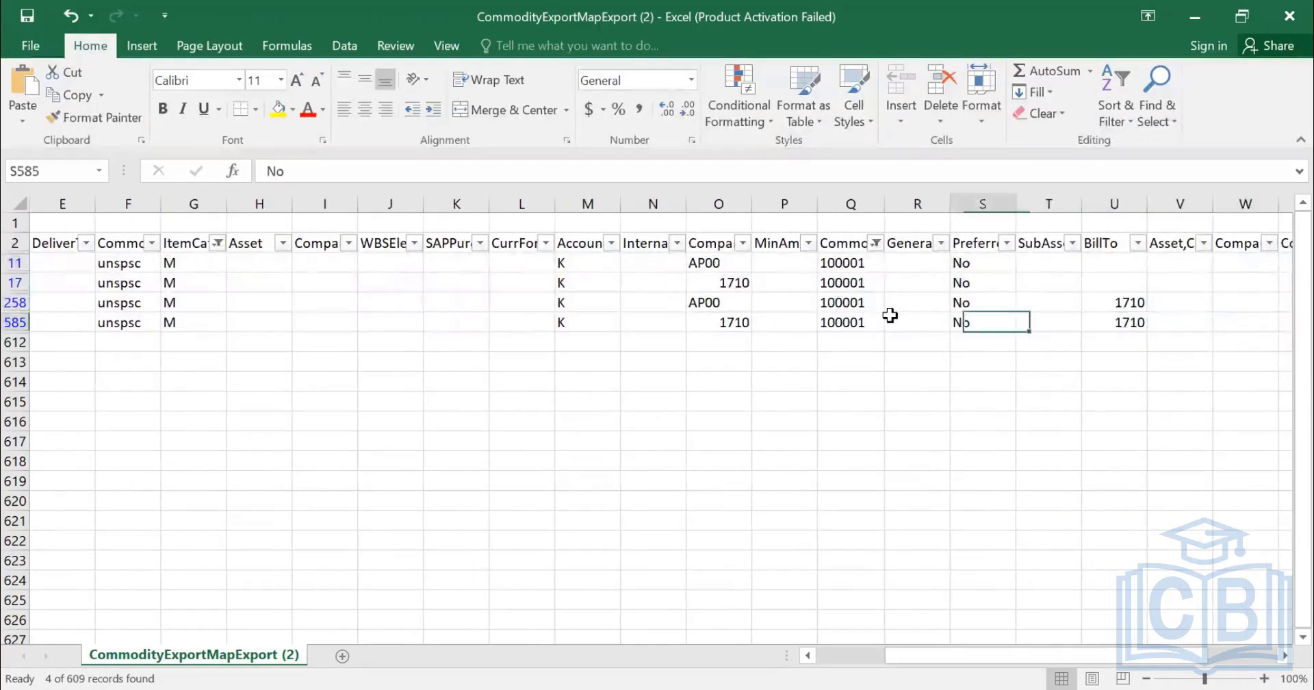
key(Left)
key(Left)
key(Left)
key(Right)
key(Right)
key(Right)
key(Right)
key(Right)
key(Right)
key(Right)
key(Right)
key(Right)
key(Right)
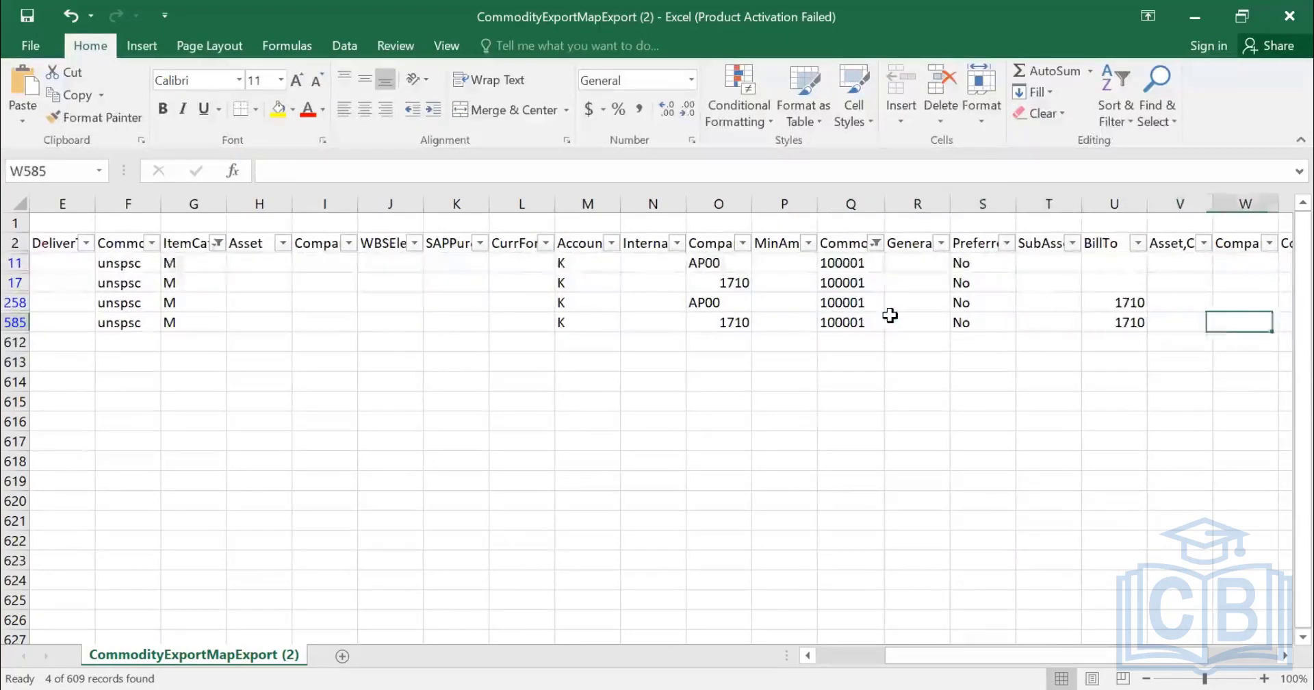
key(Right)
key(Right)
key(Right)
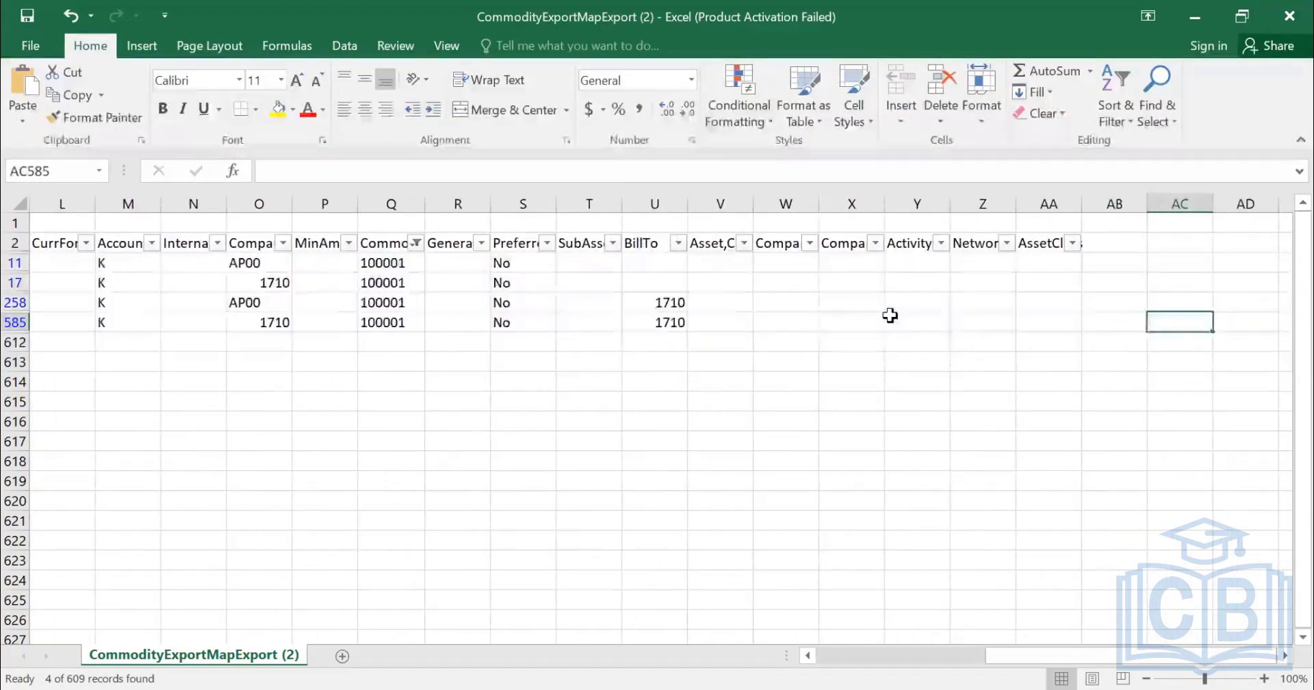
Read row 585 back from the end of the table to AccountType in column A
key(Left)
key(Left)
key(Left)
key(Left)
key(Left)
key(Left)
key(Left)
key(Left)
key(Left)
key(Left)
key(Left)
key(Left)
key(Left)
key(Left)
key(Left)
key(Left)
key(Left)
key(Left)
key(Left)
key(Left)
key(Left)
key(Left)
key(Left)
key(Left)
key(Left)
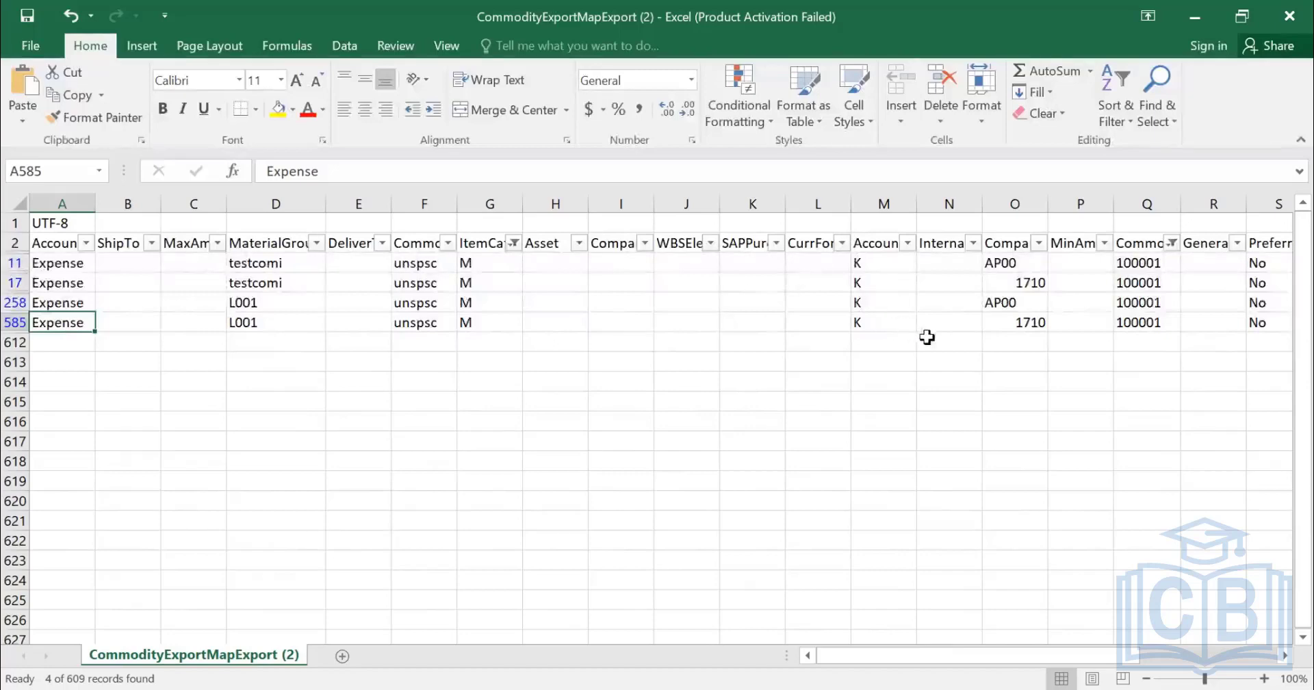
Compare the CommonId codes in column Q with the account values in column M for the filtered rows
drag(1143, 282, 1156, 324)
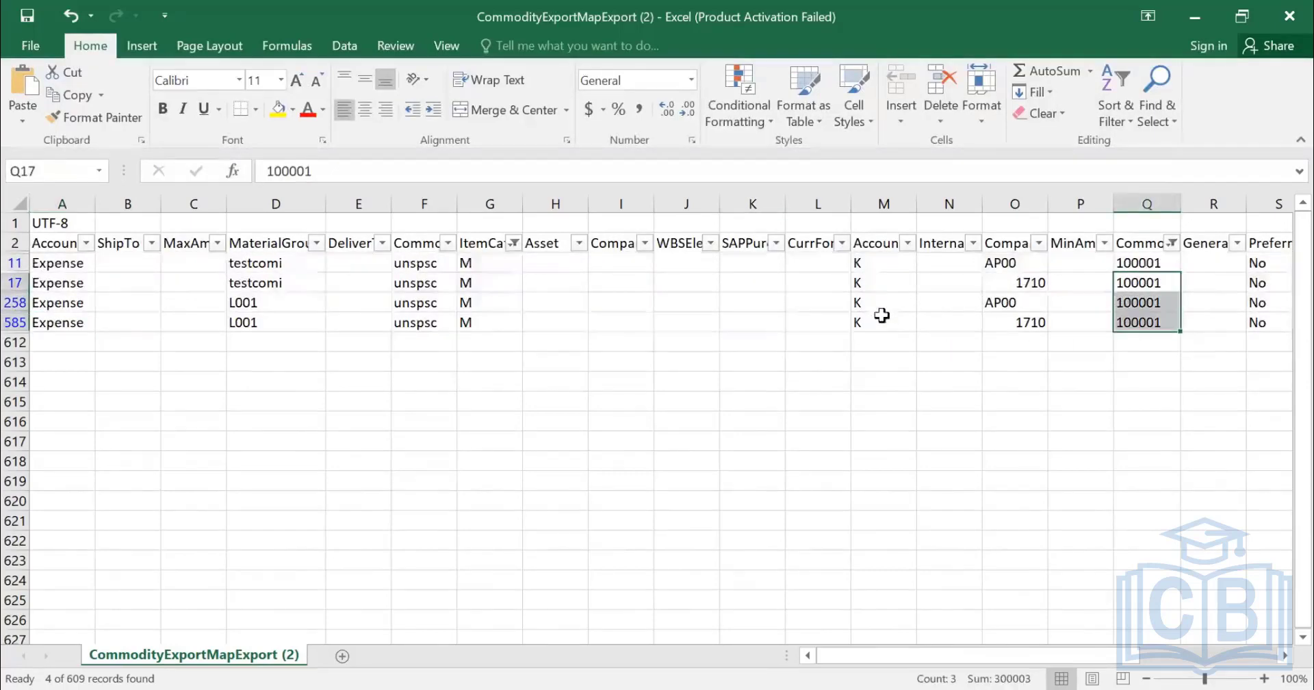
drag(876, 266, 895, 313)
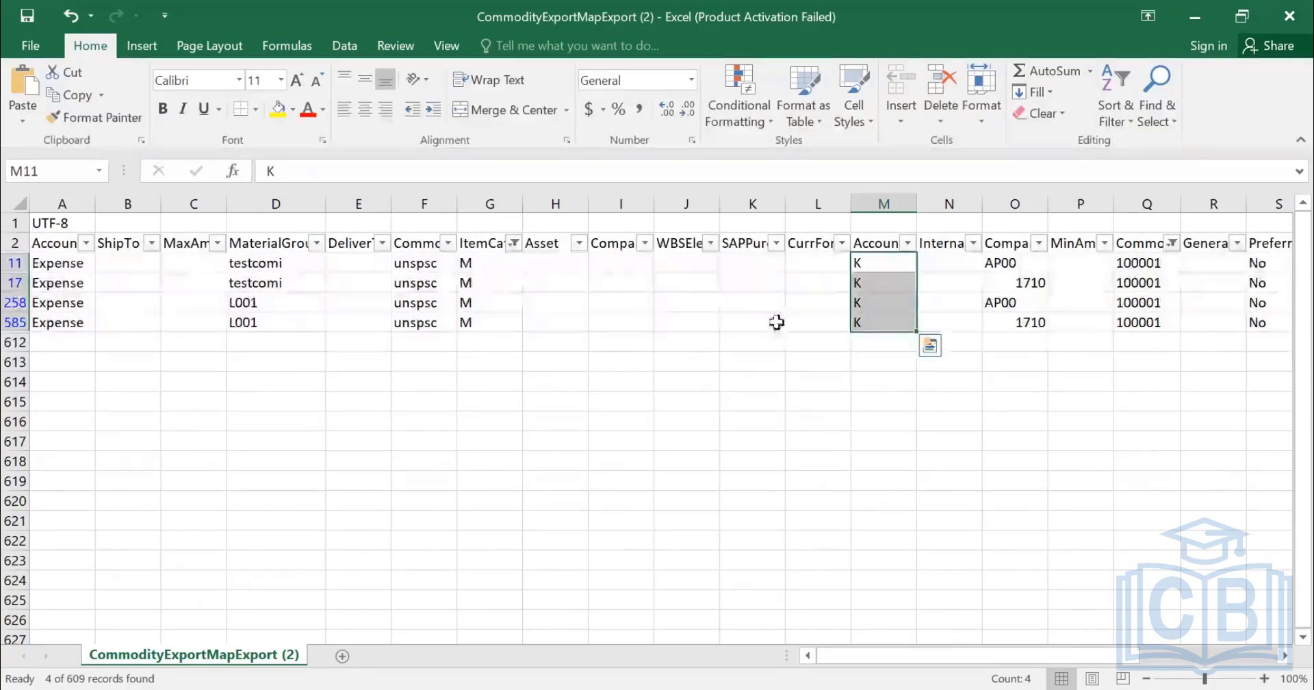
key(Escape)
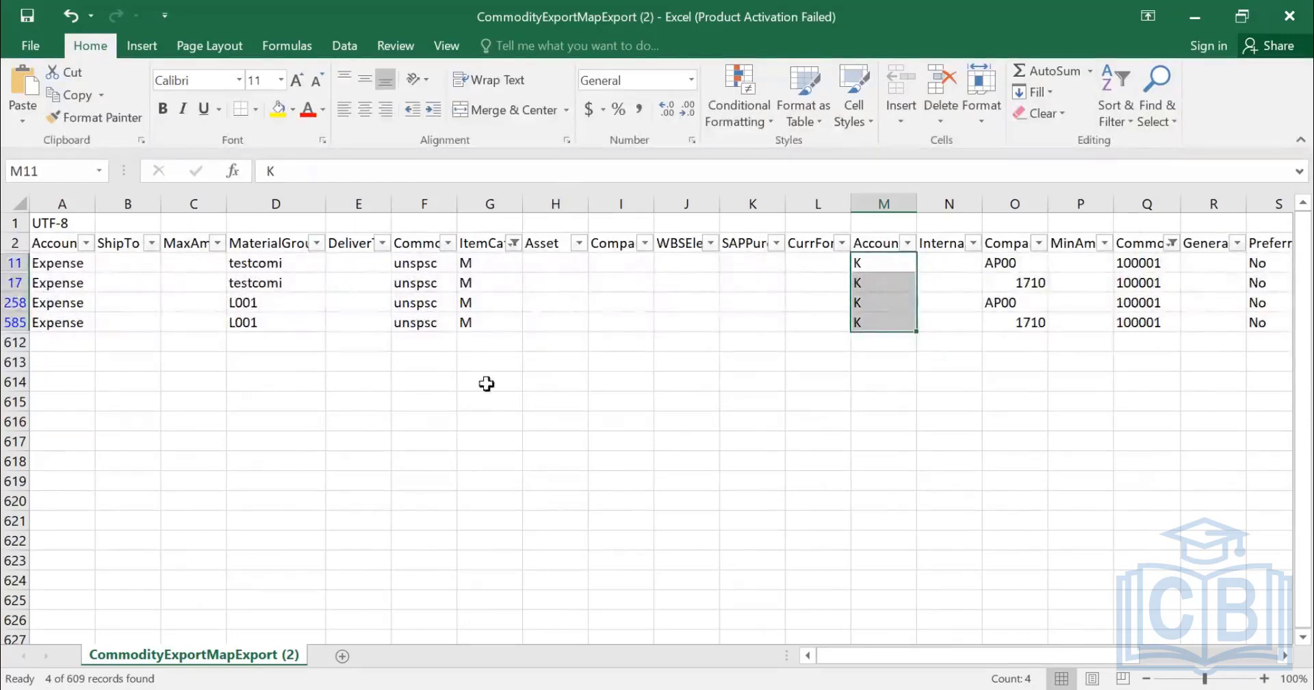
key(ctrl+v)
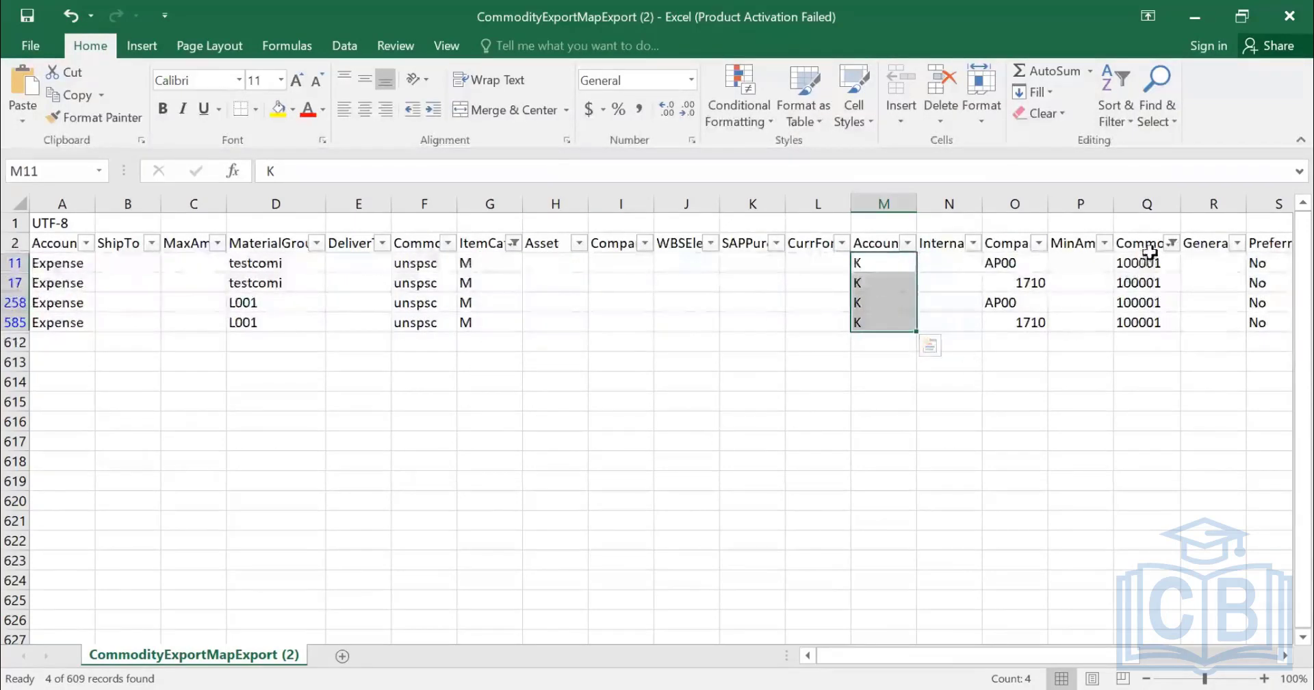
click(1139, 281)
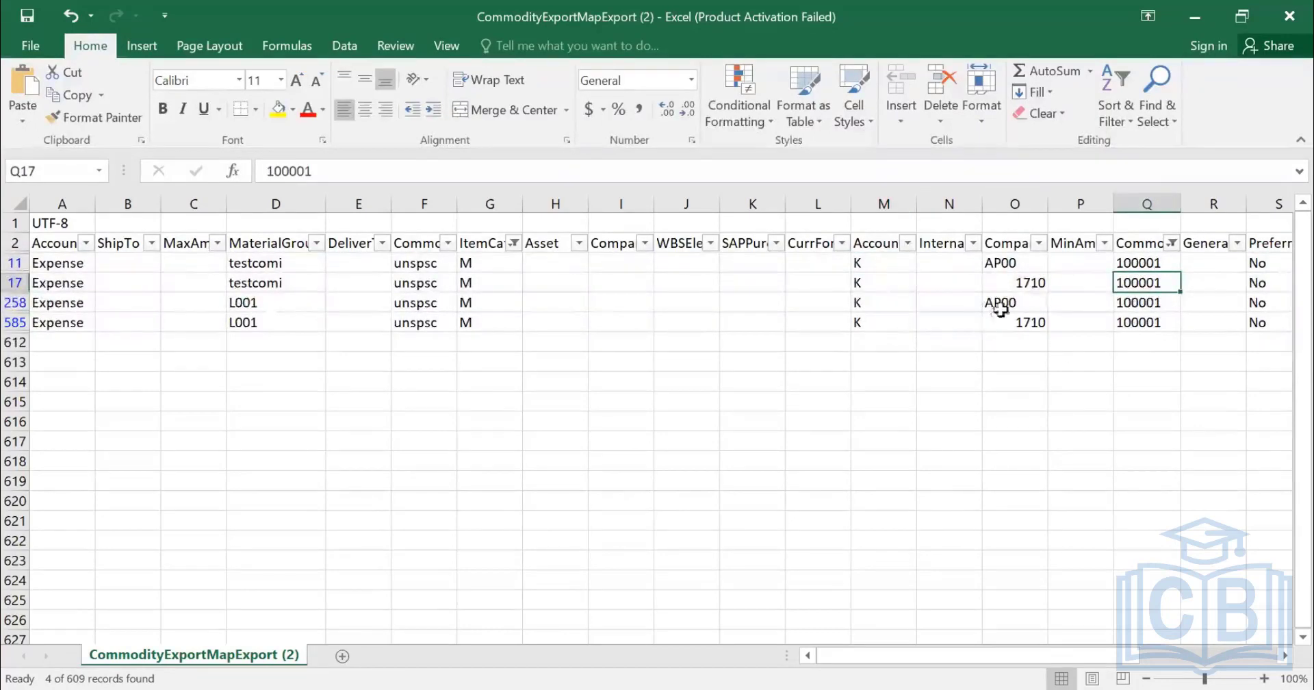
Examine the company values in column O for the filtered rows, checking row 585 against columns M and Q
click(1022, 327)
drag(1022, 328, 1026, 265)
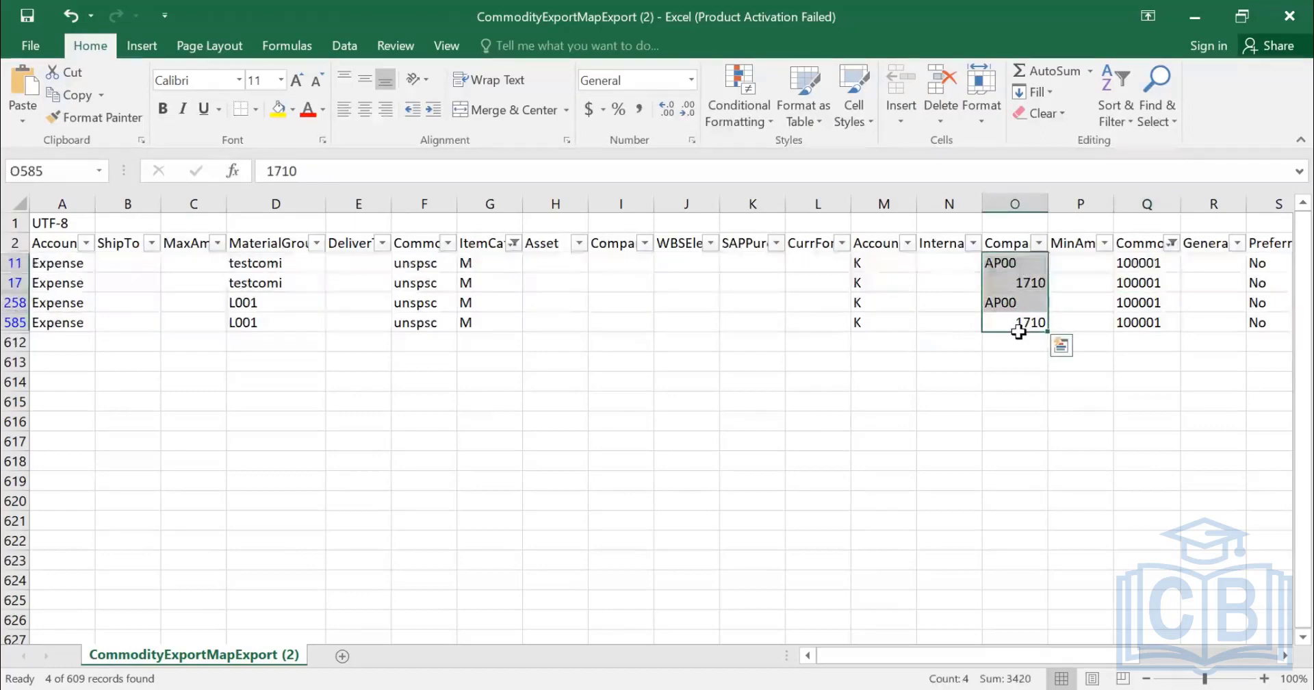
click(868, 325)
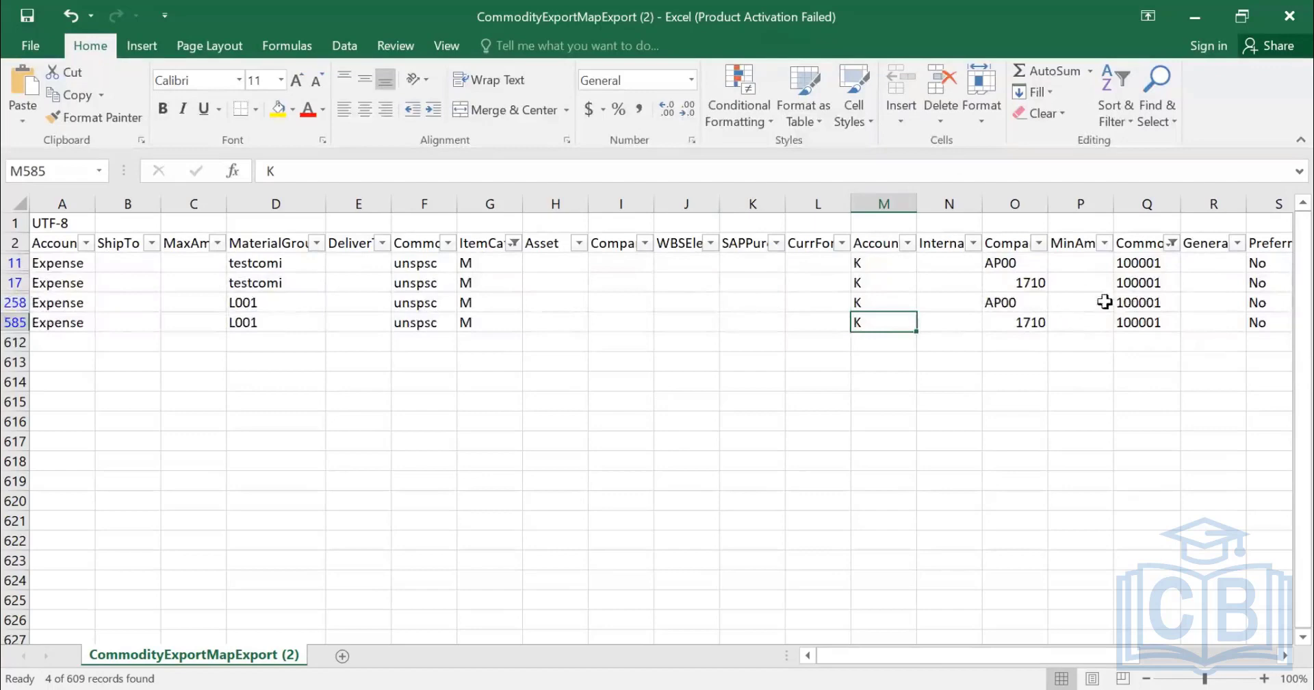
drag(1142, 262, 1133, 326)
click(1136, 323)
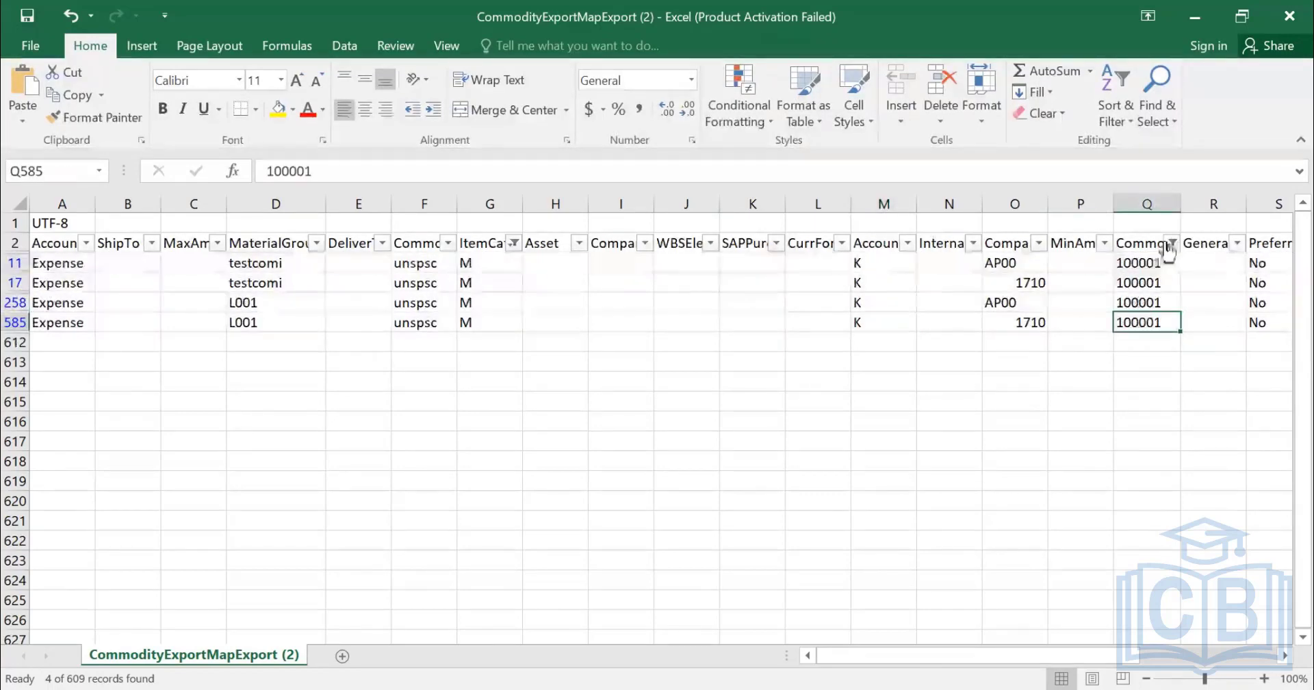
click(1024, 321)
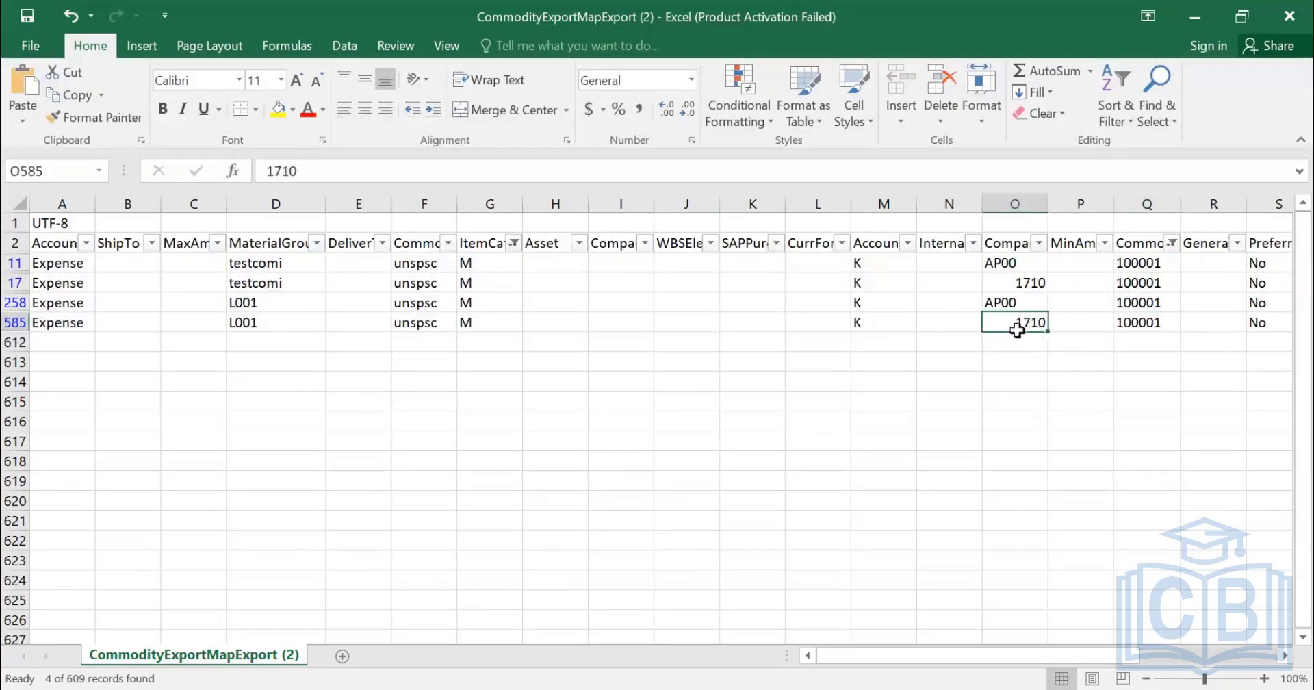
click(896, 323)
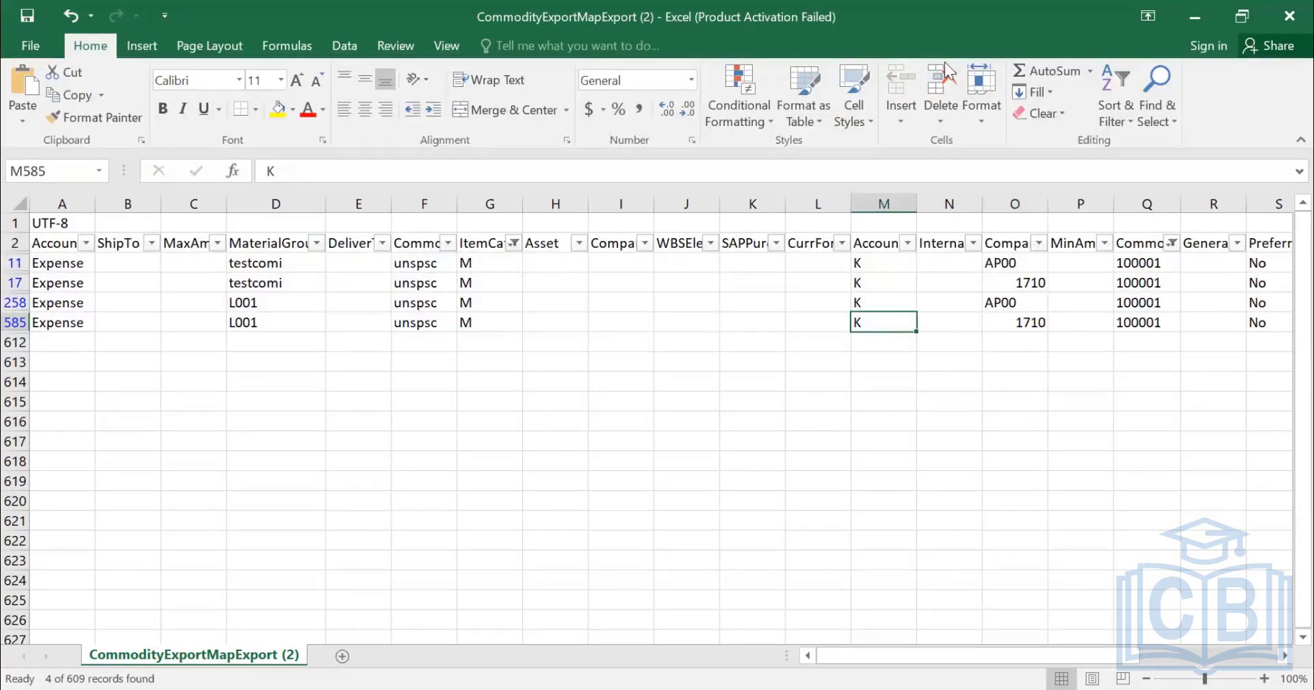
Switch to Ariba Spend Management, locate the Export ERP Commodity Codes task and view the import tasks
key(alt+Tab)
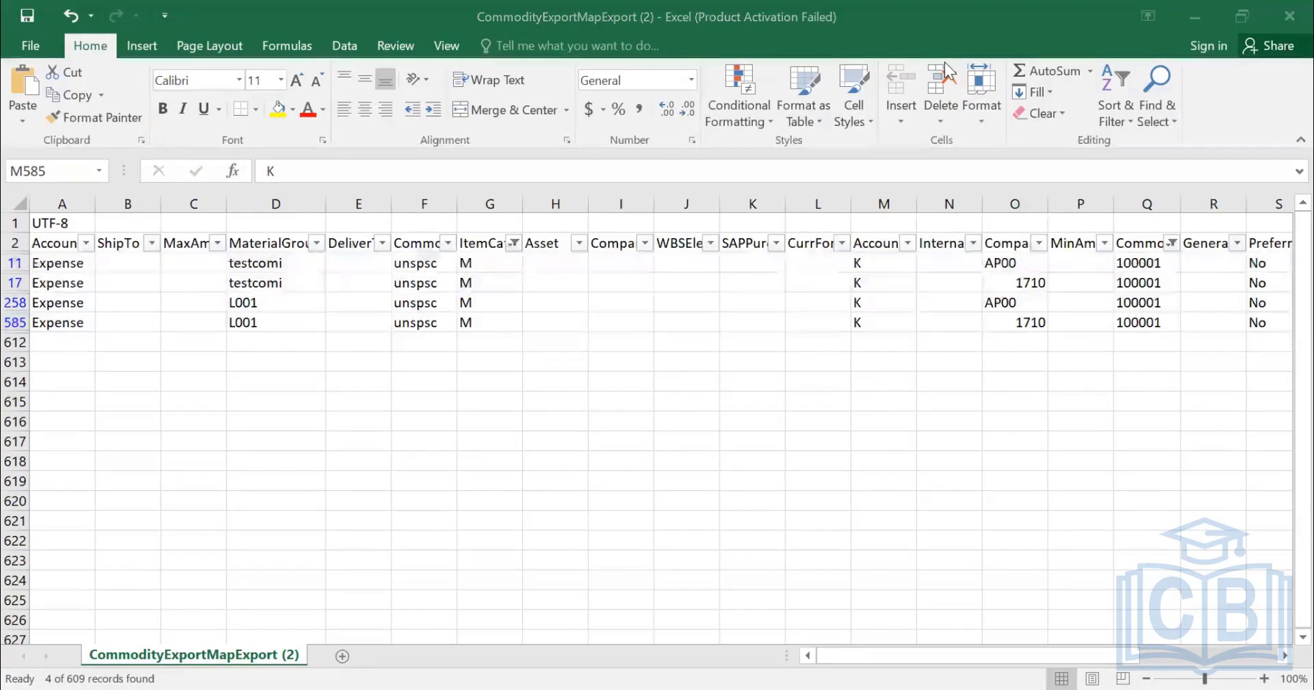
key(alt+Tab)
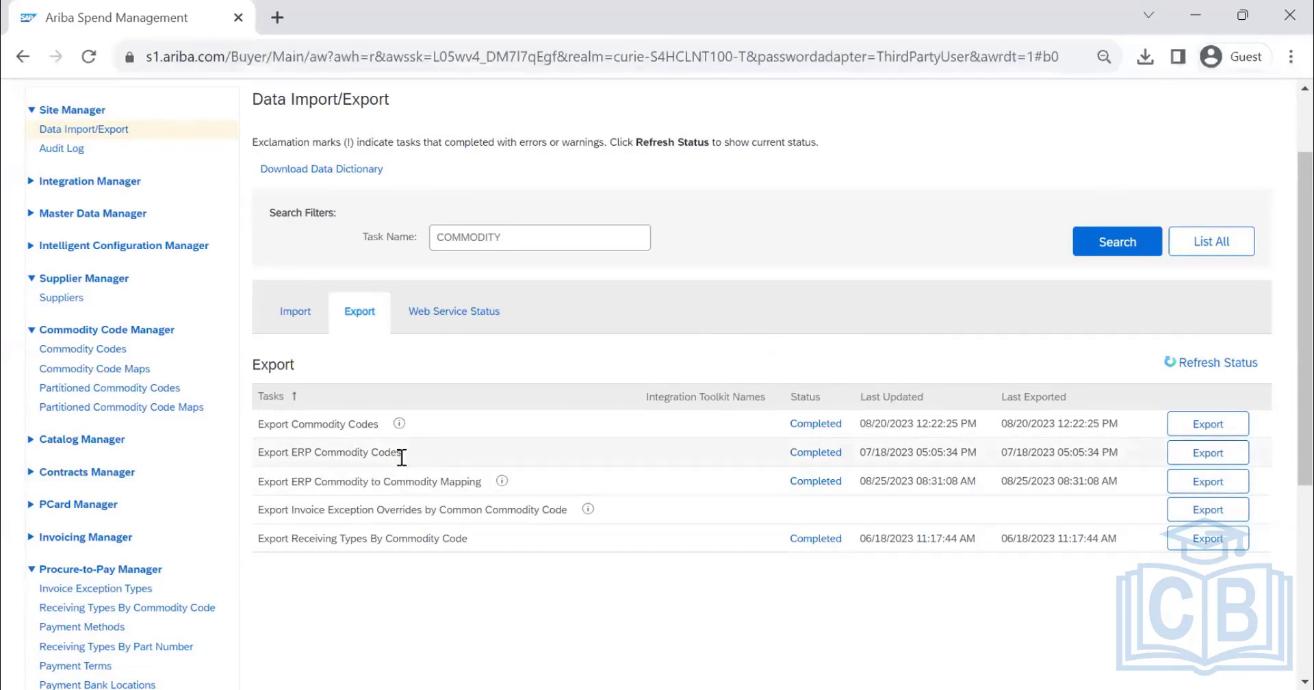
drag(405, 455, 277, 455)
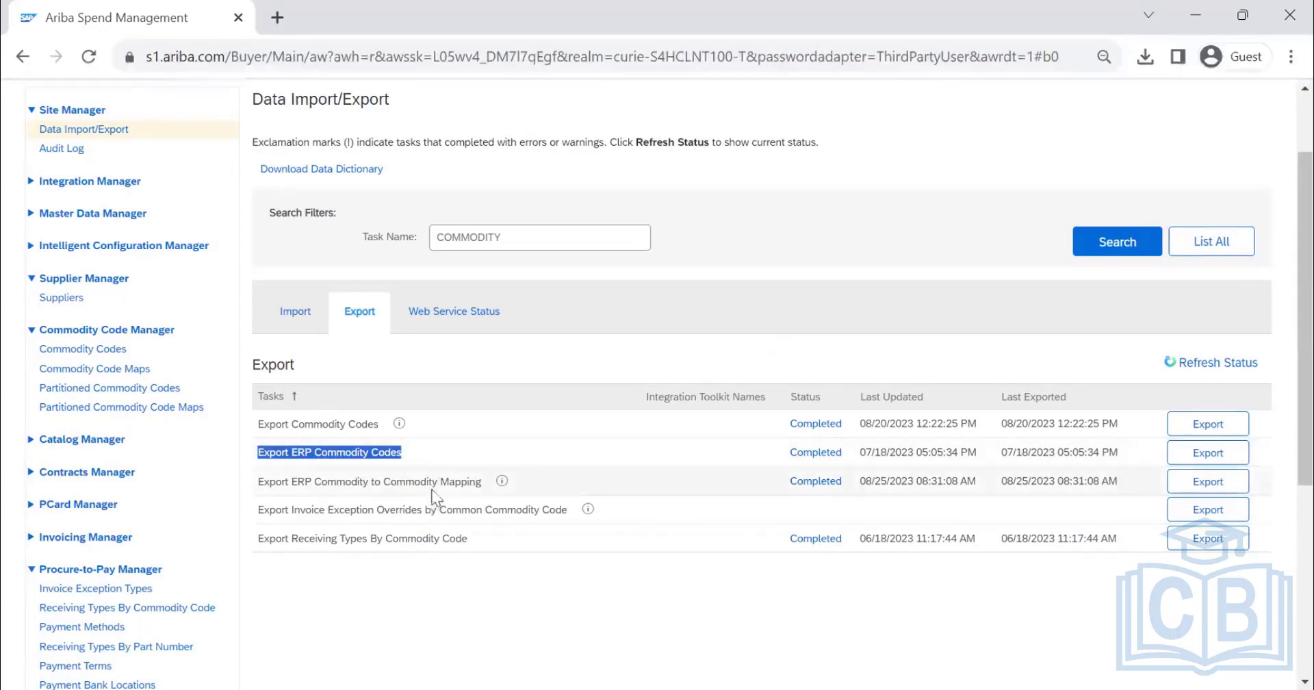
click(282, 313)
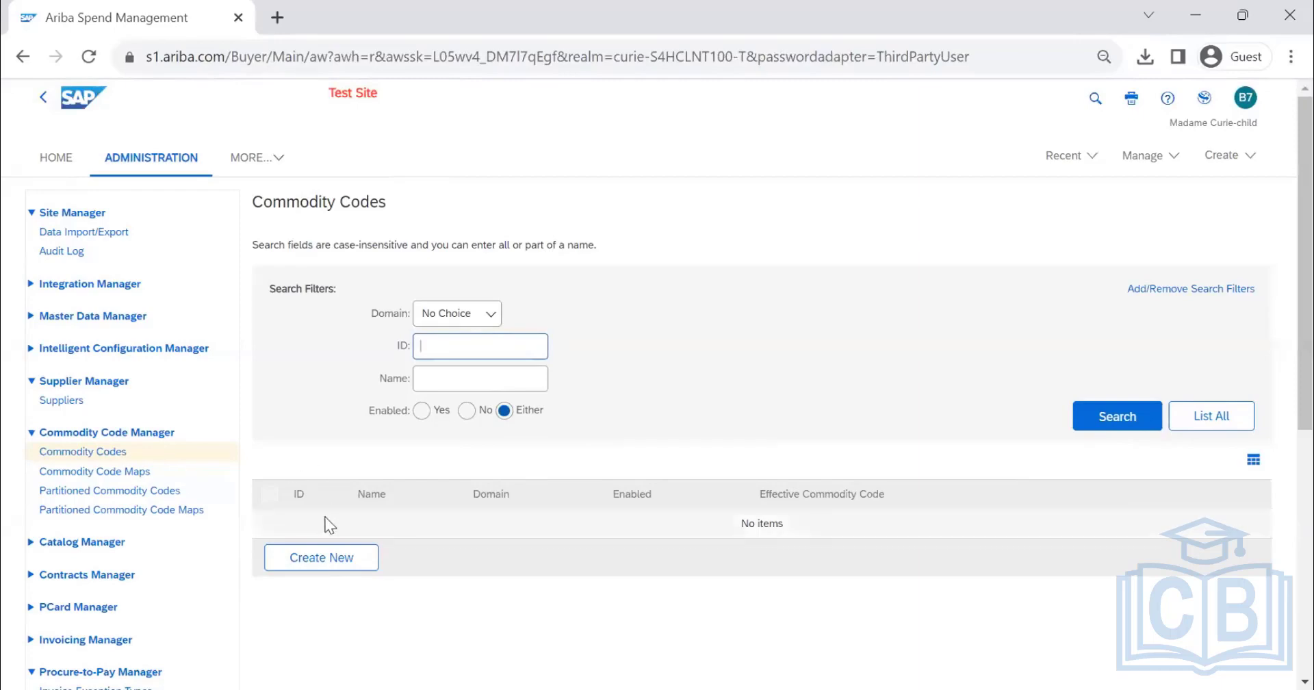
Start a new commodity code in the custom domain with ID 4523 and name FURNITURE FITTING
click(332, 567)
click(332, 567)
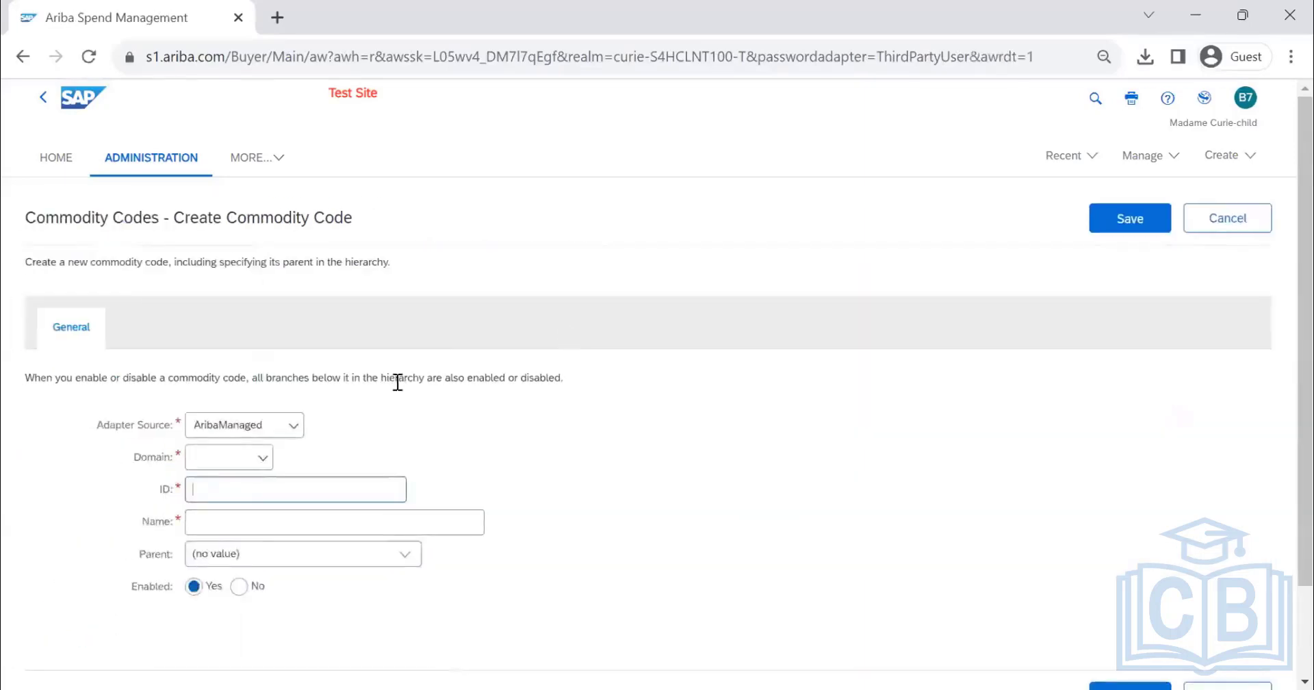
scroll(322, 419, down, 2)
click(253, 359)
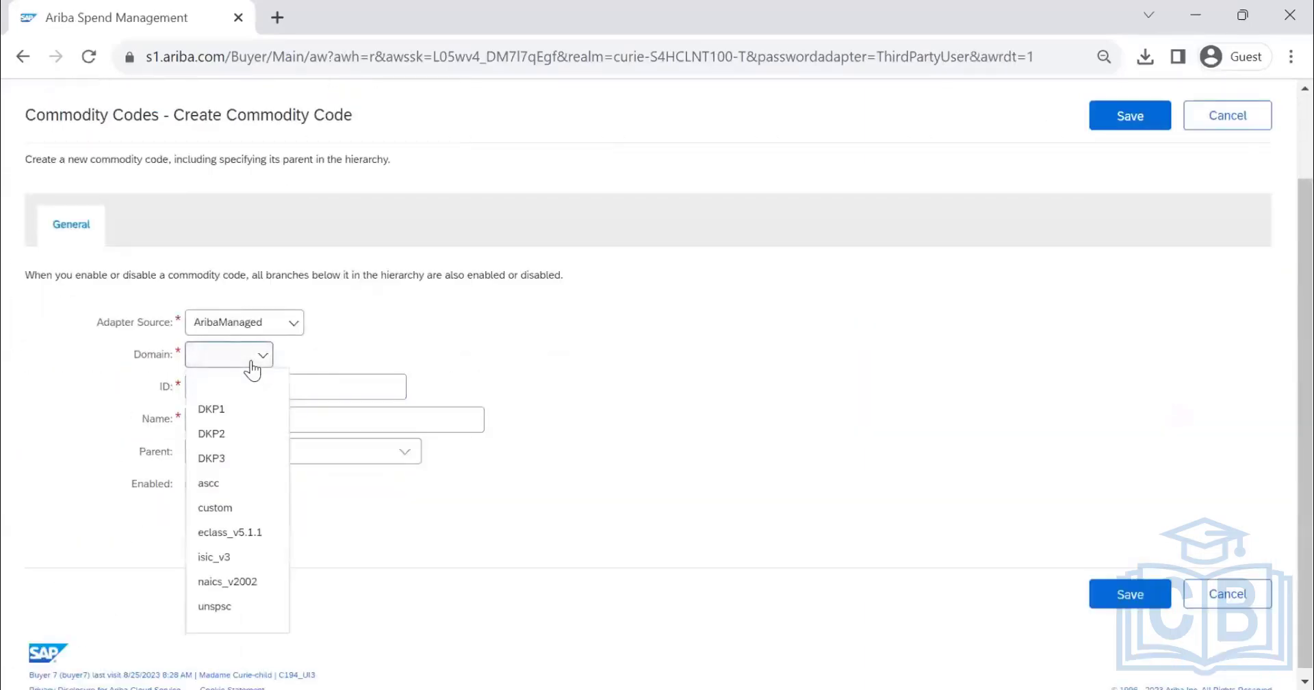
click(243, 507)
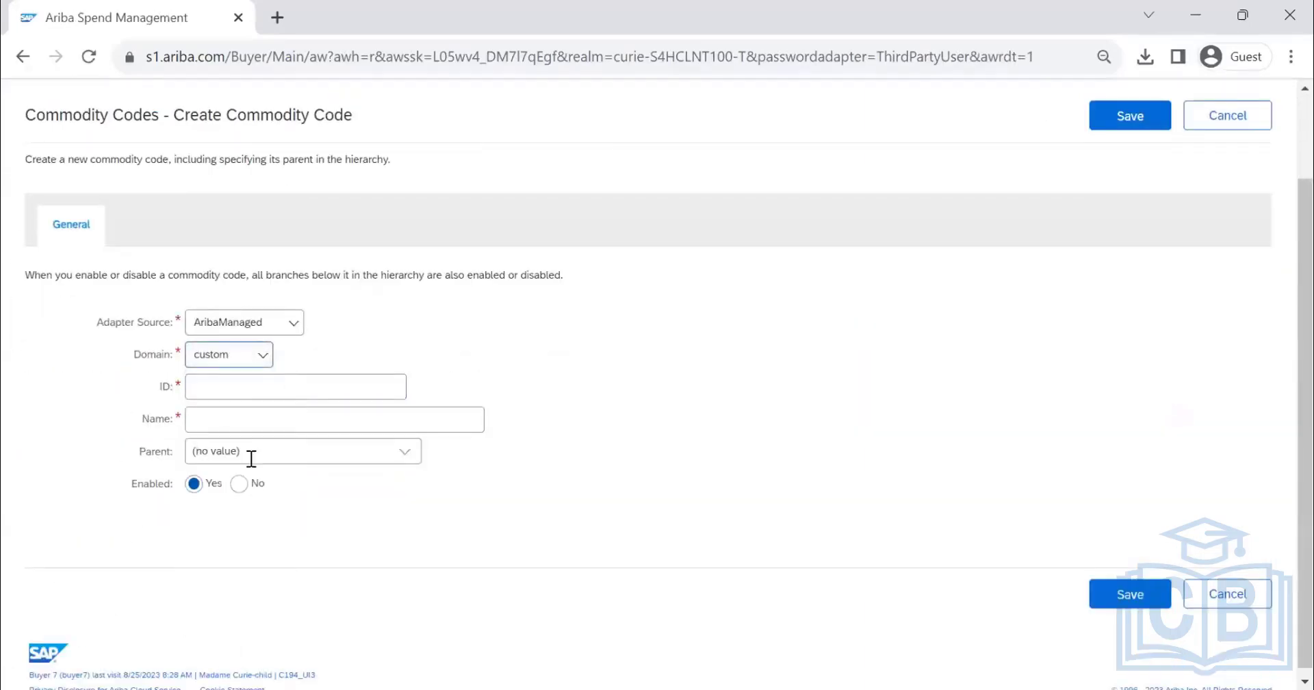
click(258, 384)
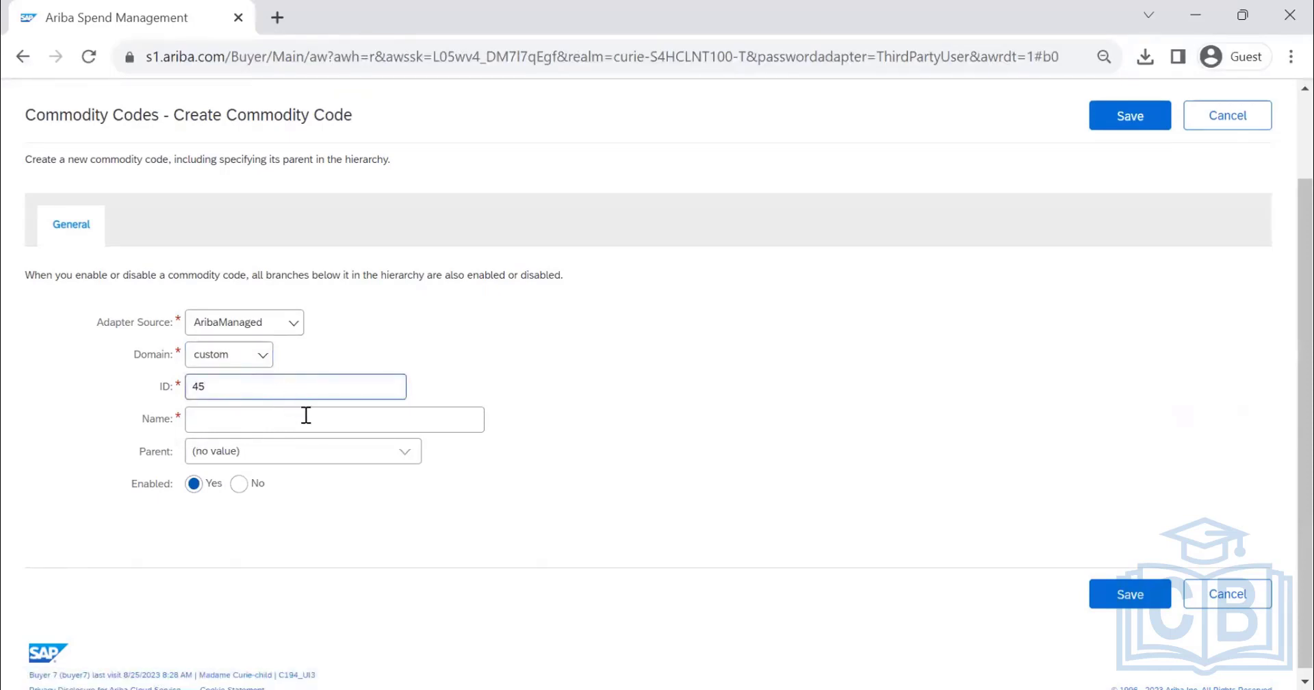
text(23)
click(299, 419)
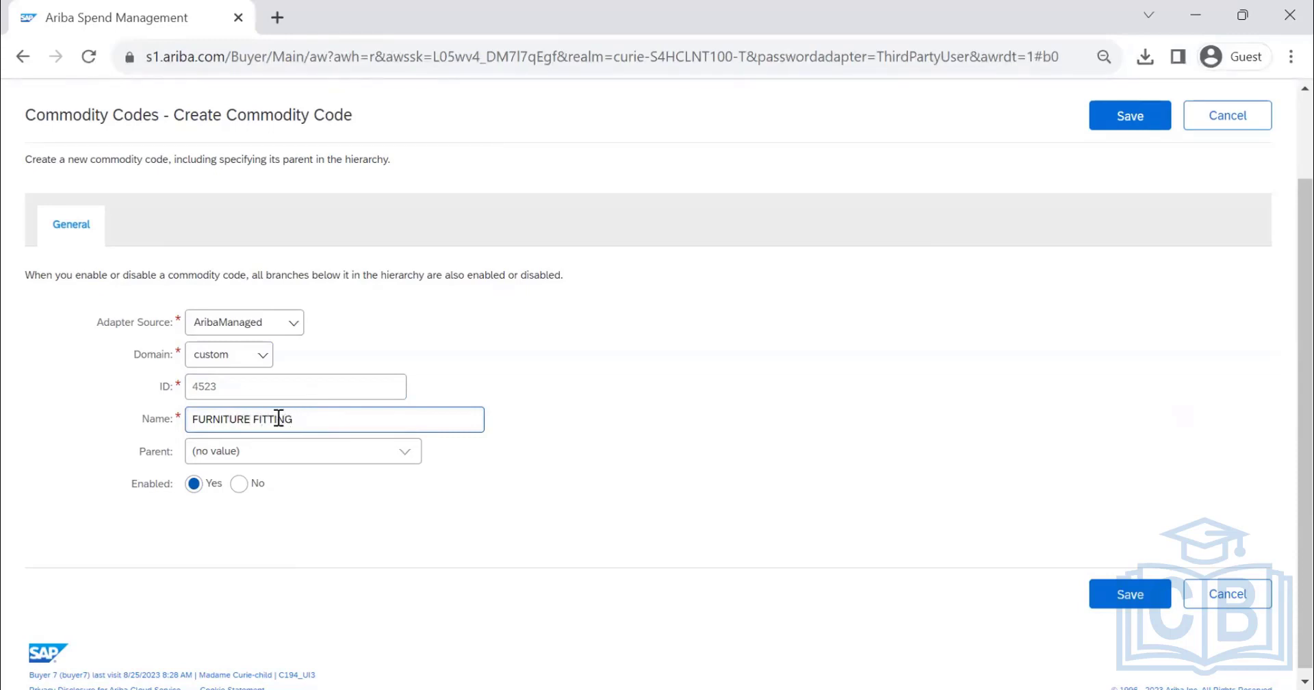
Search the available parent commodity codes by ID for 45 and close the chooser without selecting one
click(415, 452)
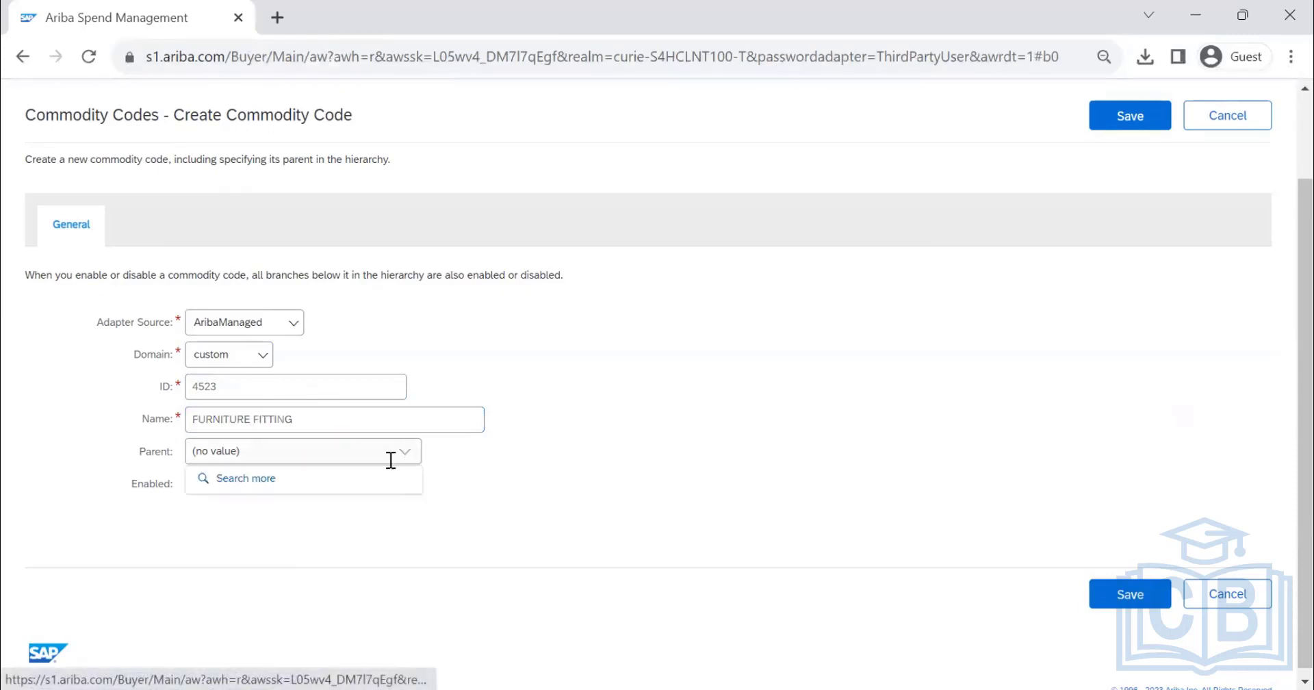
click(380, 475)
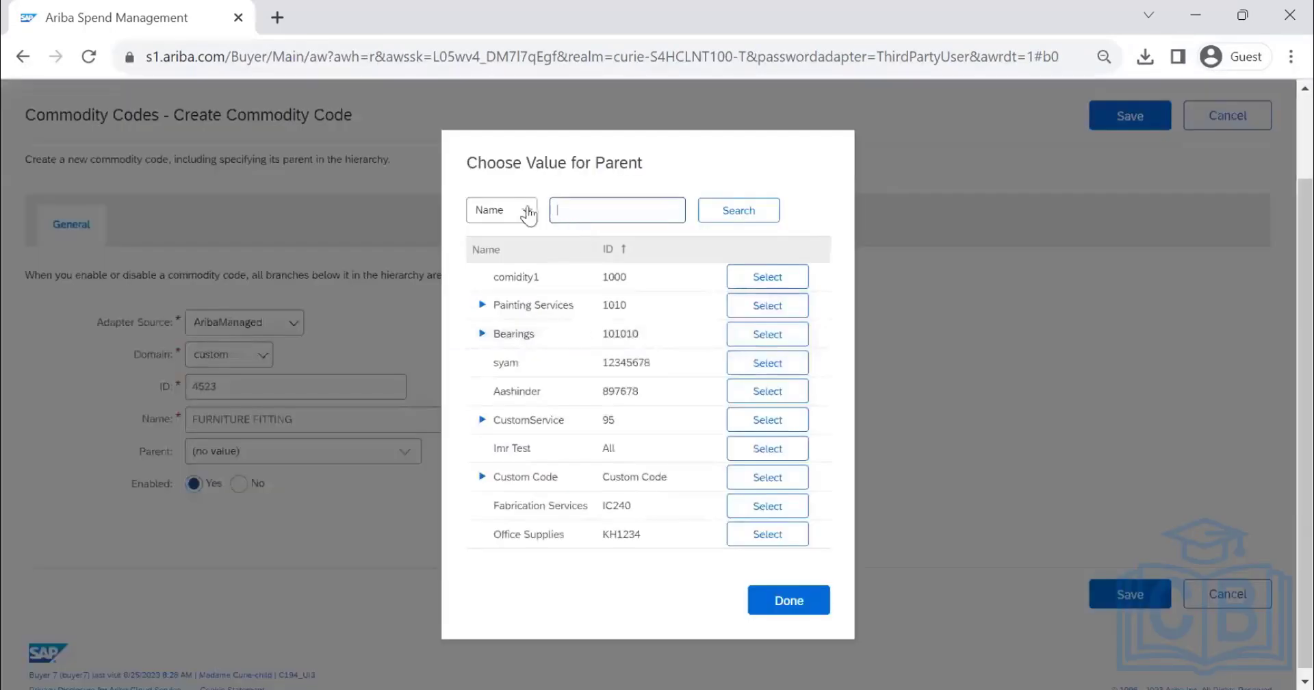
click(527, 210)
click(513, 265)
click(588, 212)
text(45)
click(703, 218)
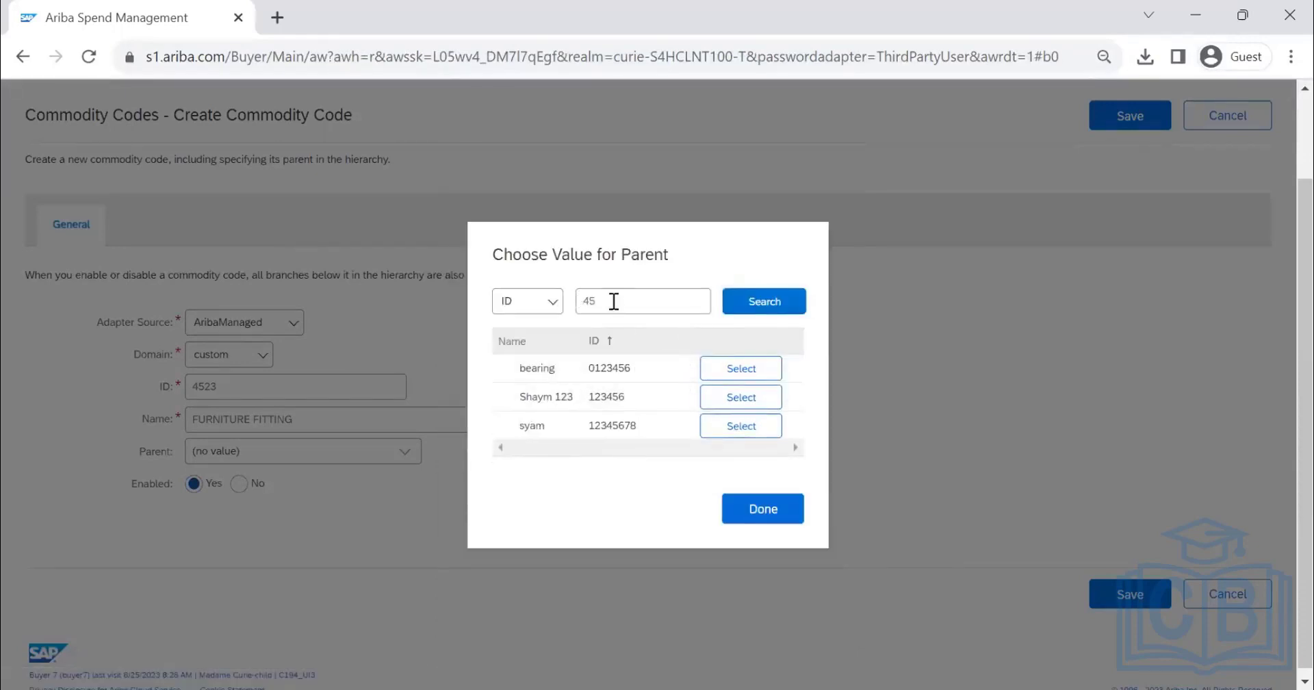
click(606, 300)
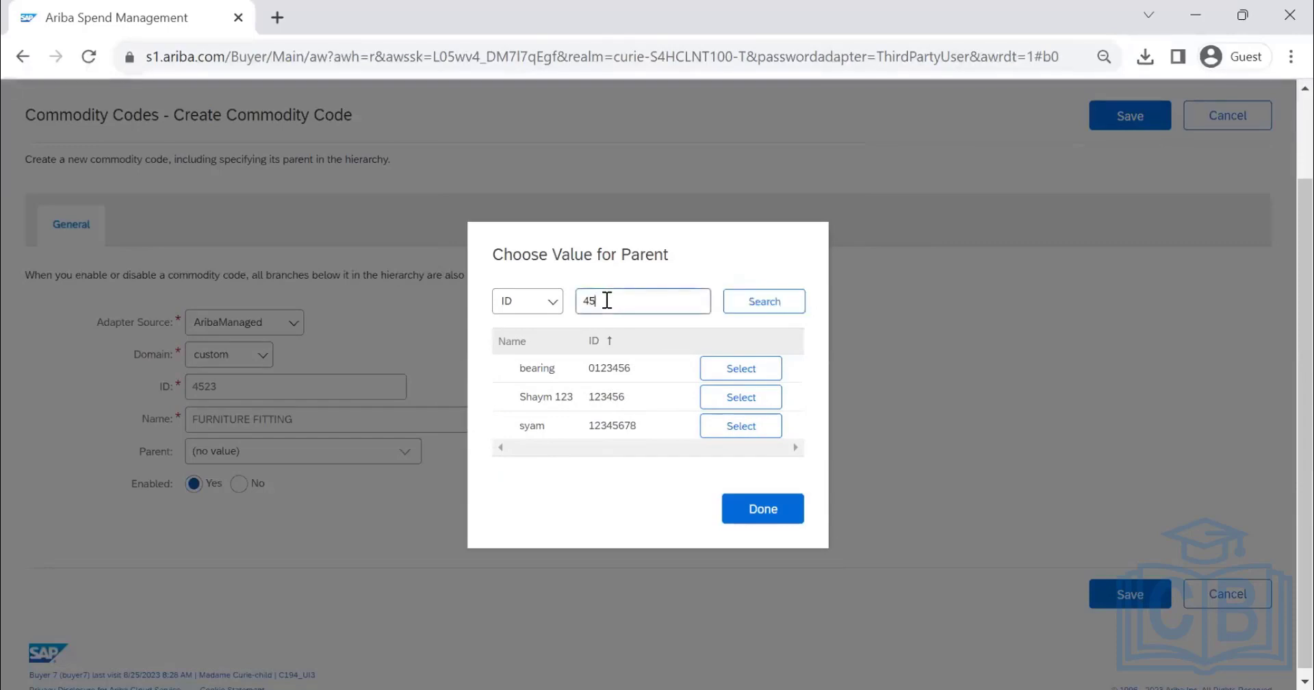
click(781, 518)
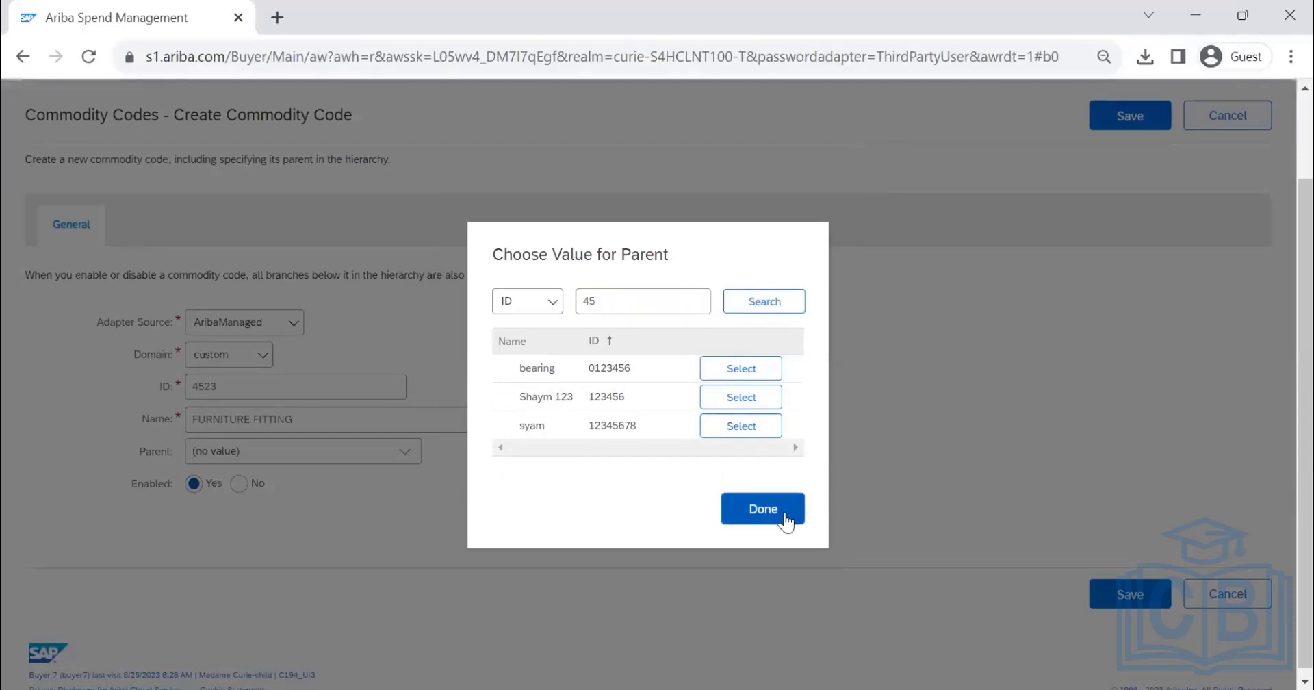
Save the new commodity code and search the commodity codes by name for FURNITURE
click(1123, 116)
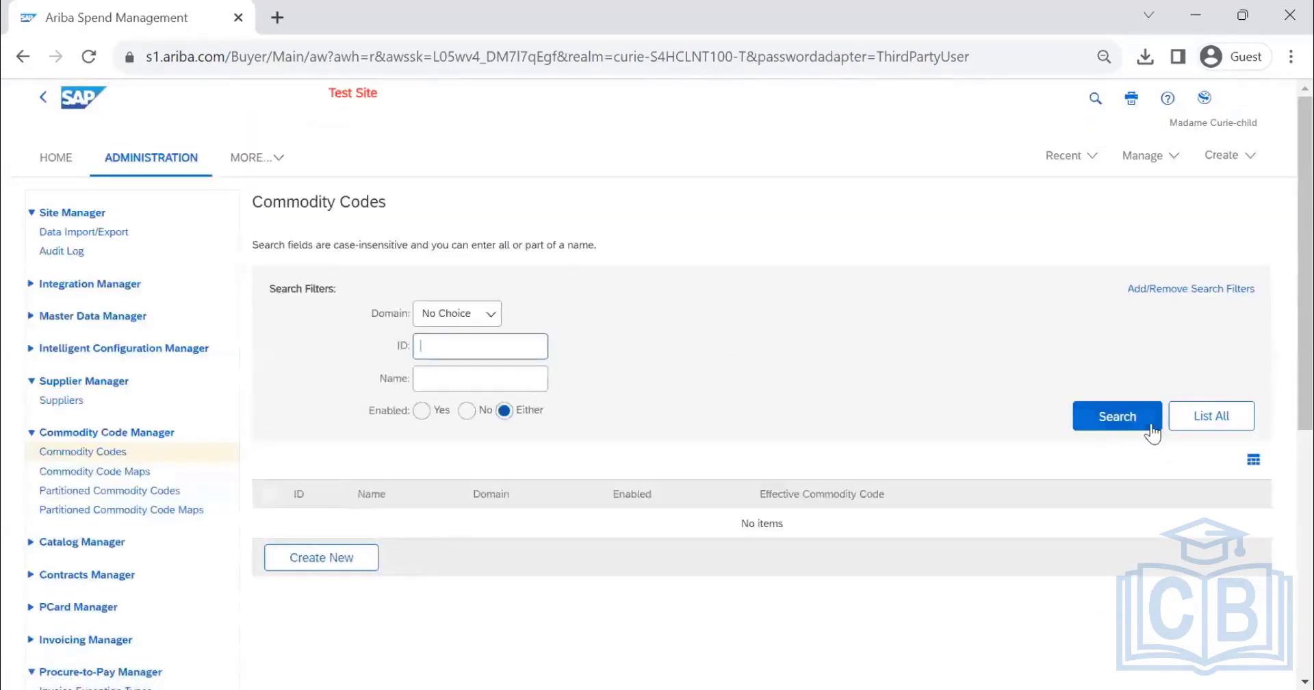
click(1150, 425)
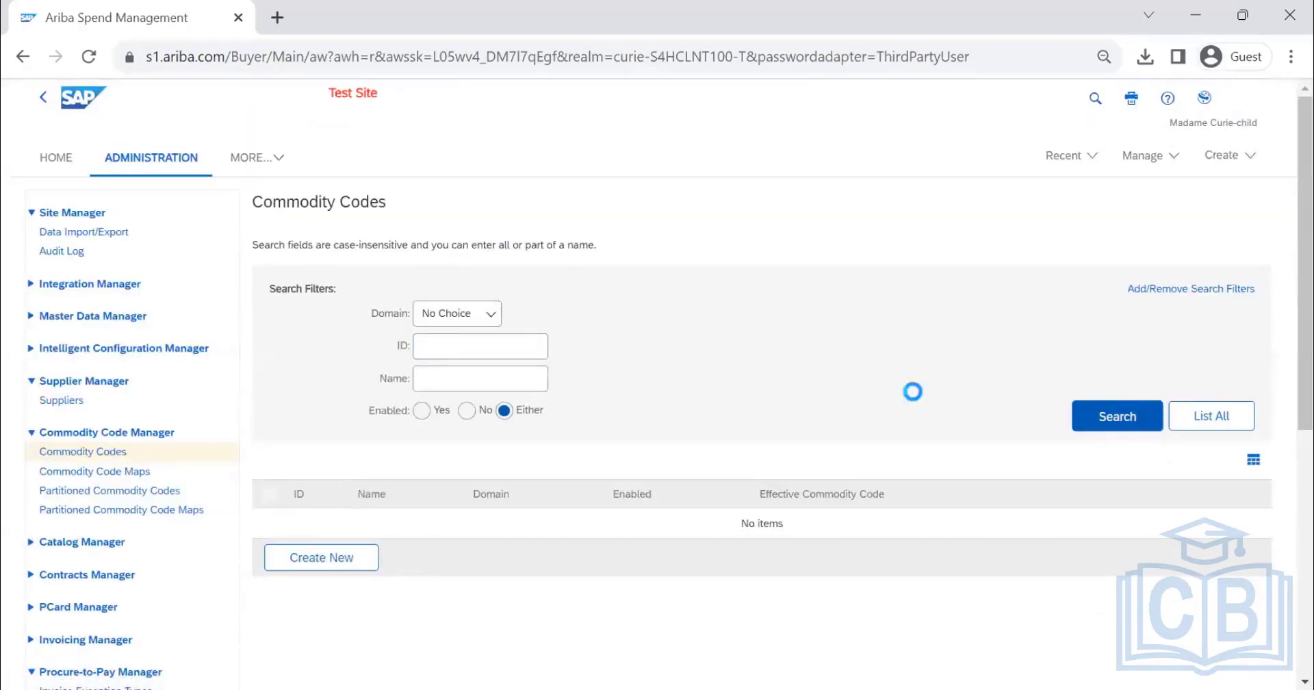
click(513, 377)
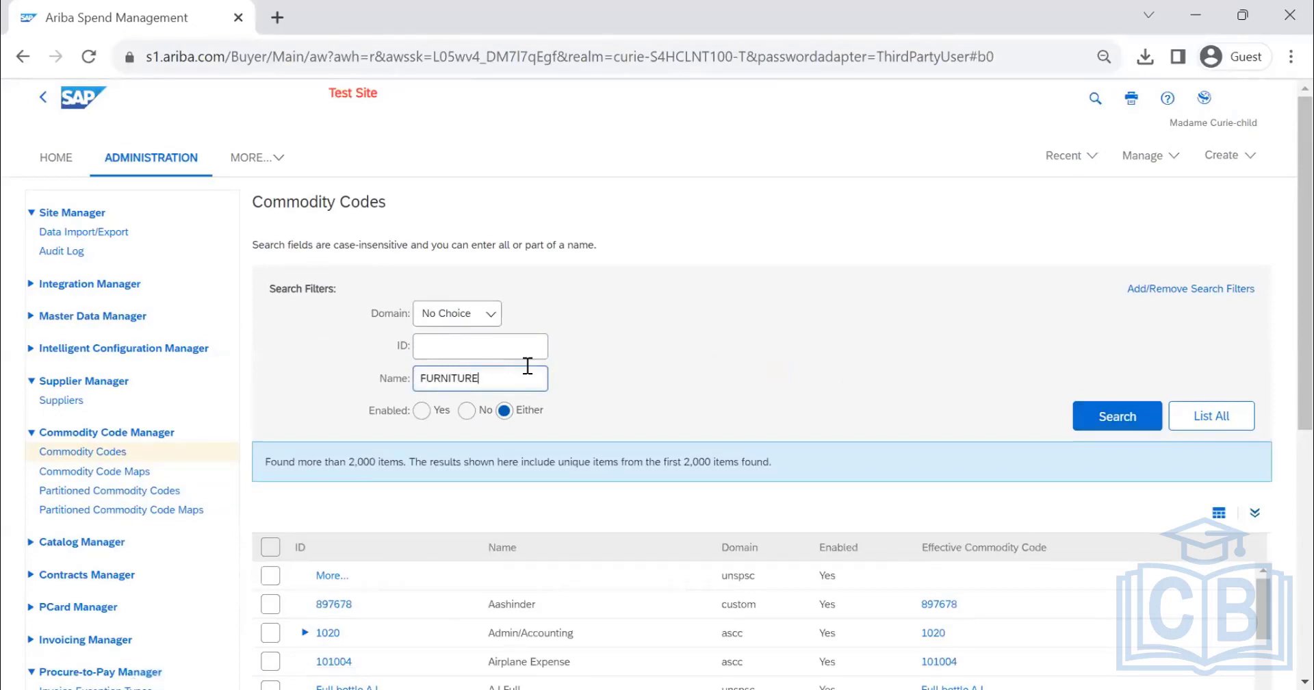
text(FURNITURE)
key(Return)
scroll(554, 360, down, 5)
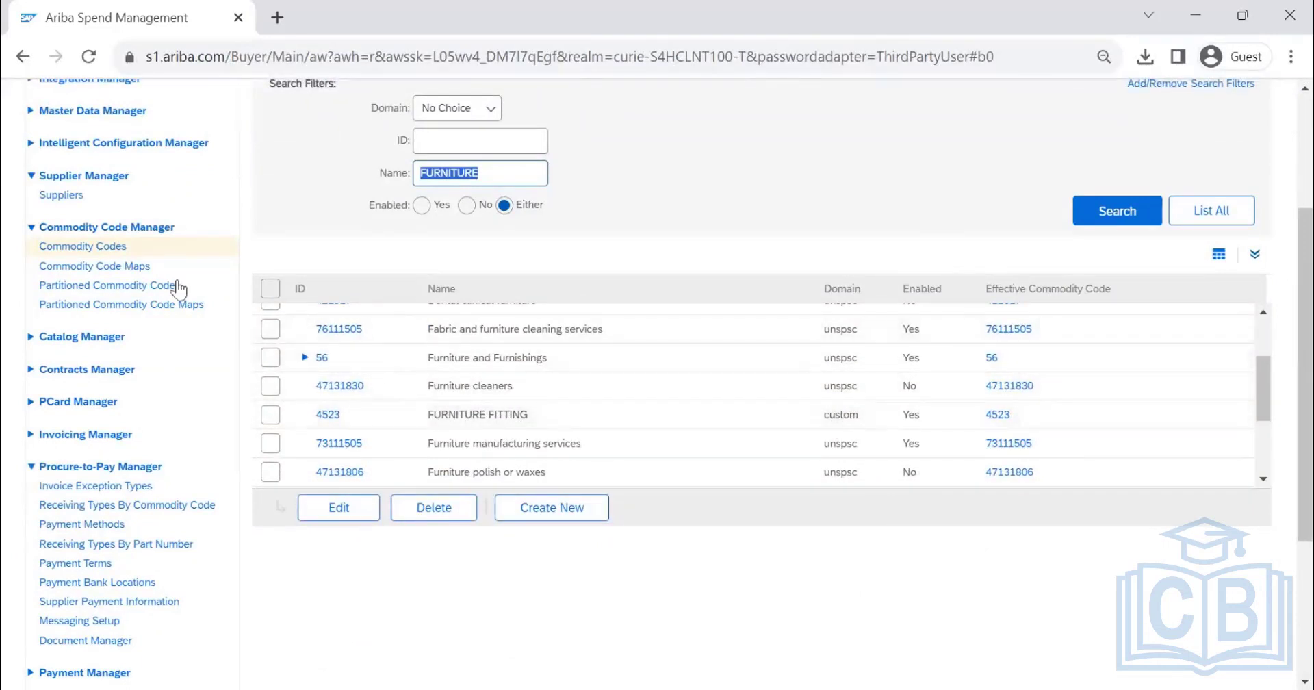
Start a new commodity code map with custom as the source domain and 4523 as the source value
click(142, 266)
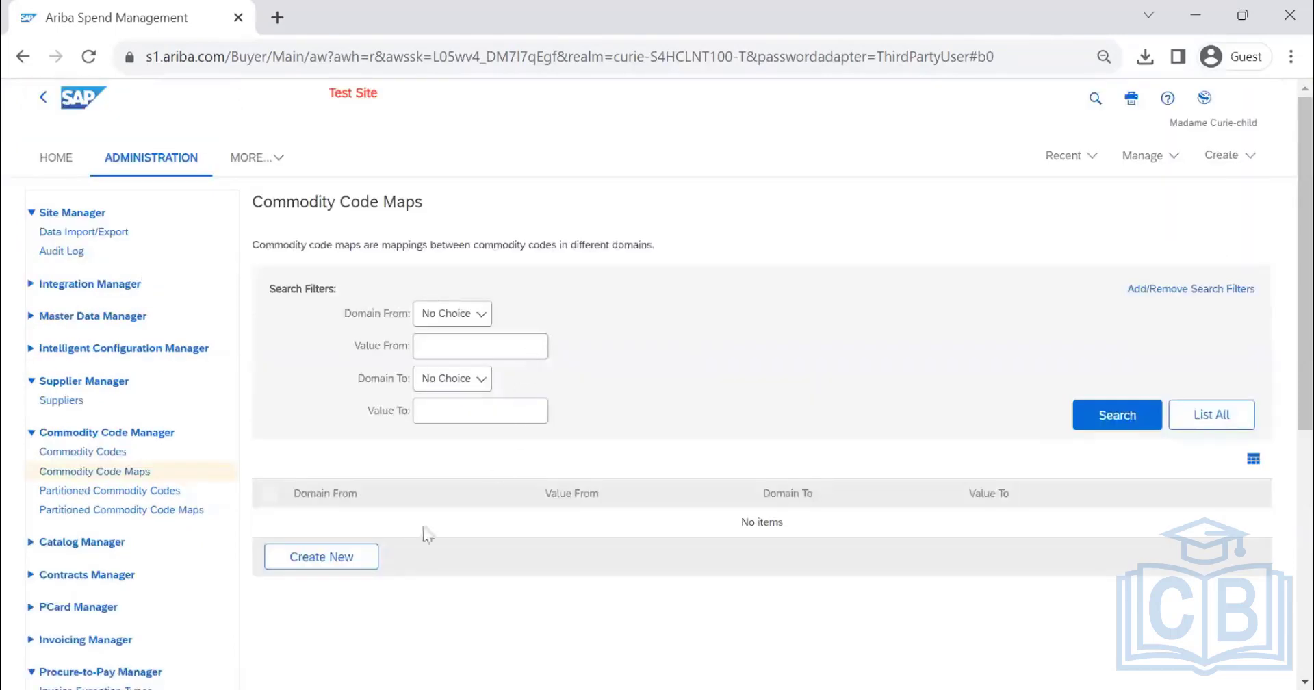
click(322, 558)
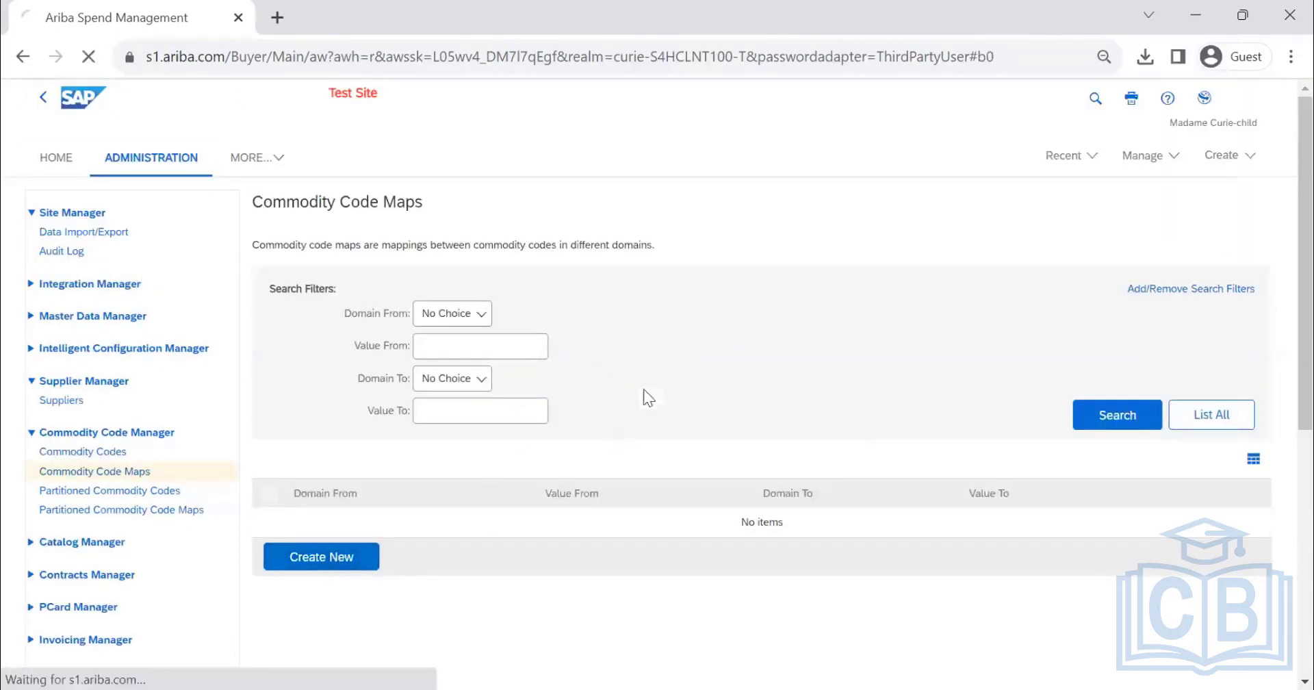
scroll(518, 308, down, 1)
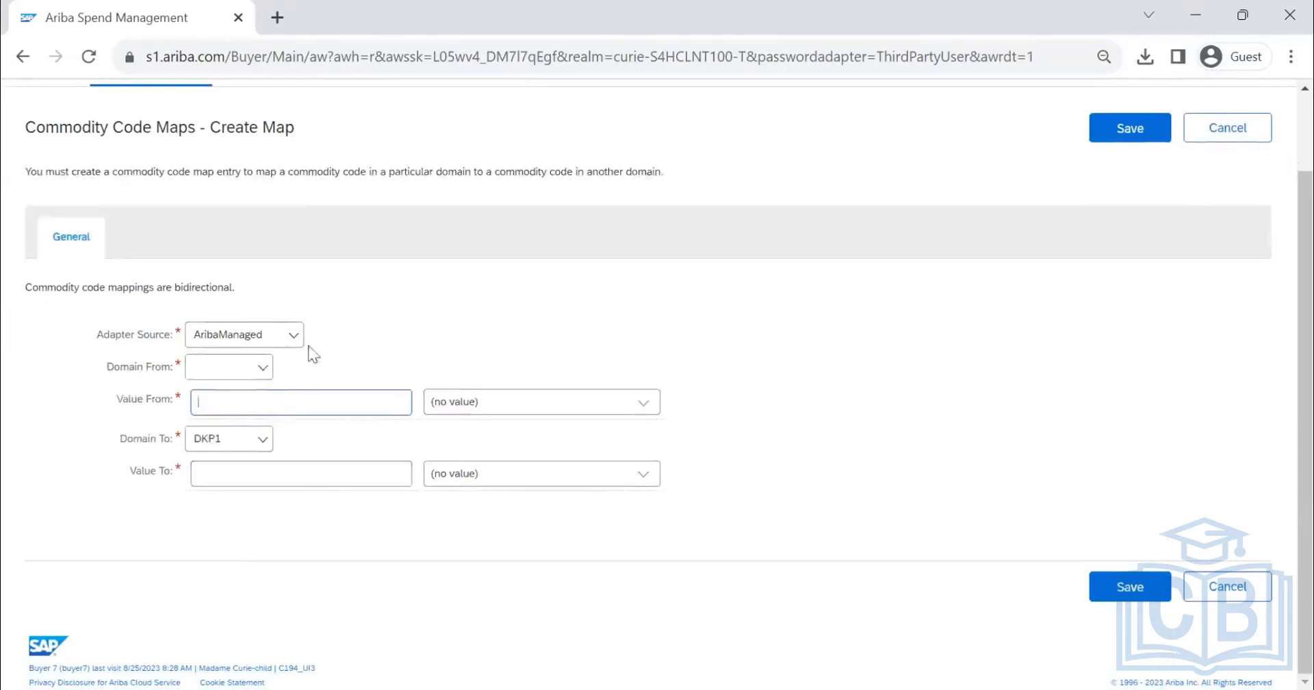
click(261, 367)
click(230, 520)
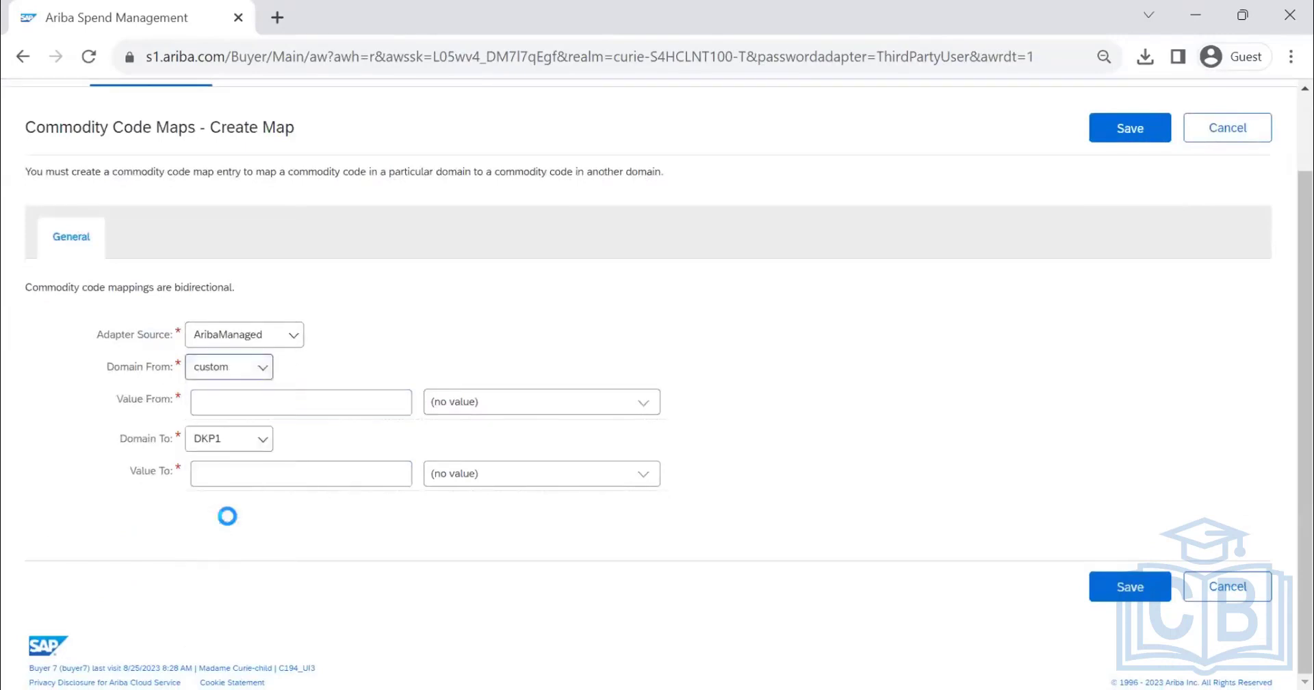
click(364, 407)
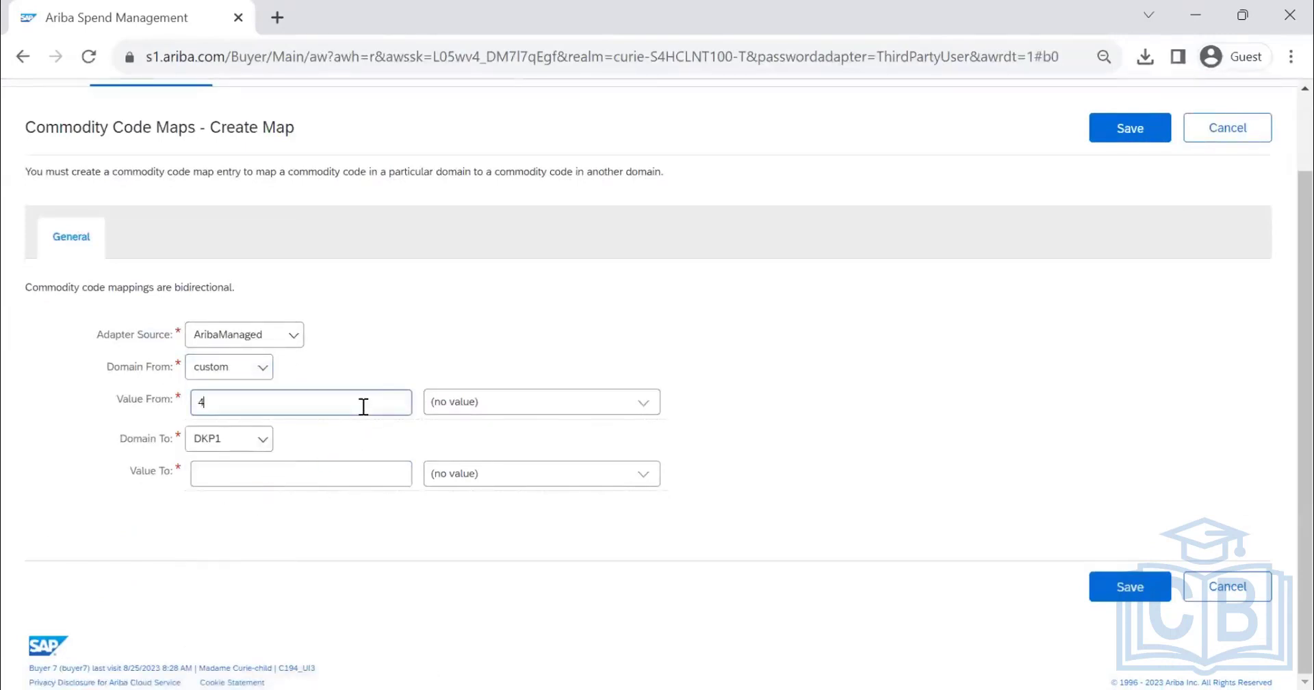
Search the source commodity code chooser by ID for 4523 and use FURNITURE FITTING as the source value
click(644, 401)
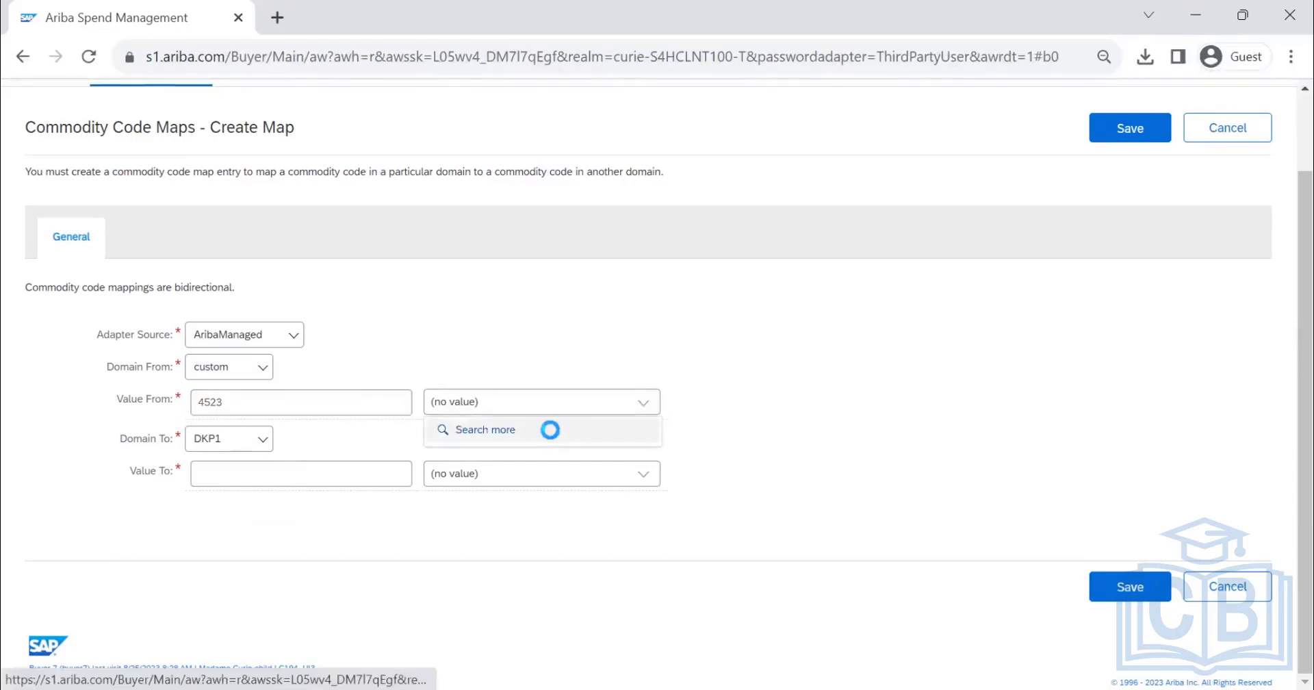
text(4)
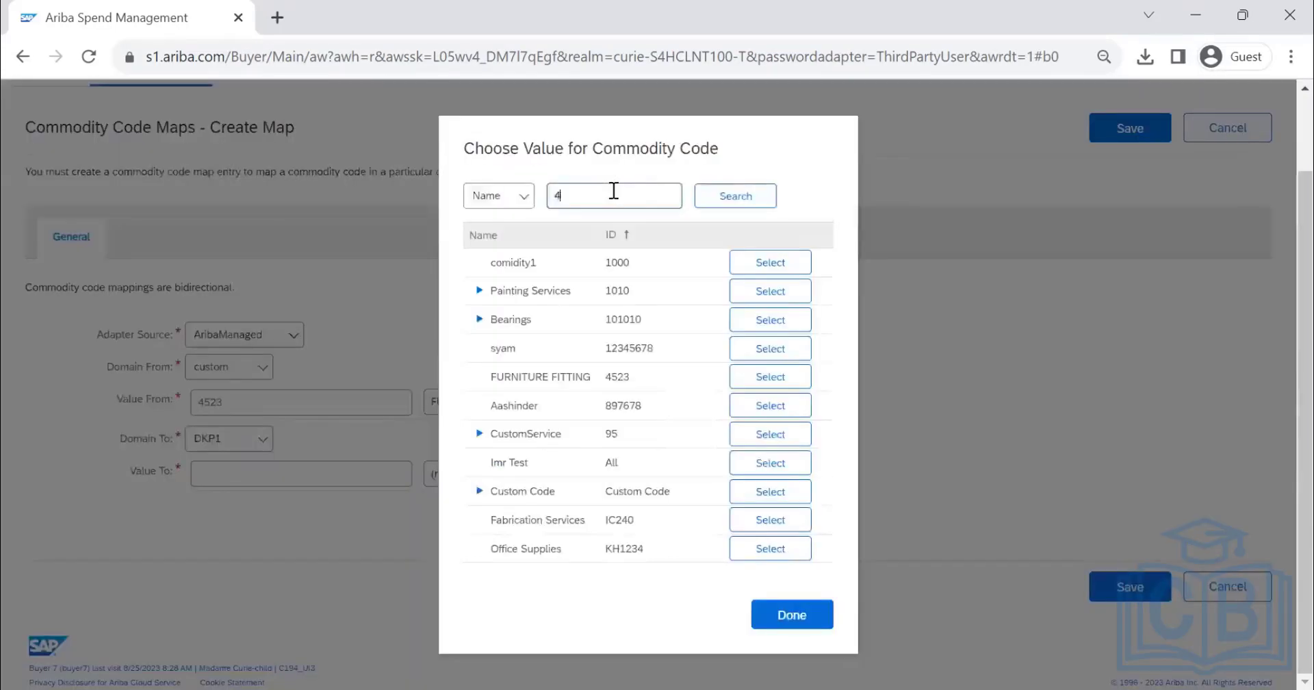
text(523)
click(523, 203)
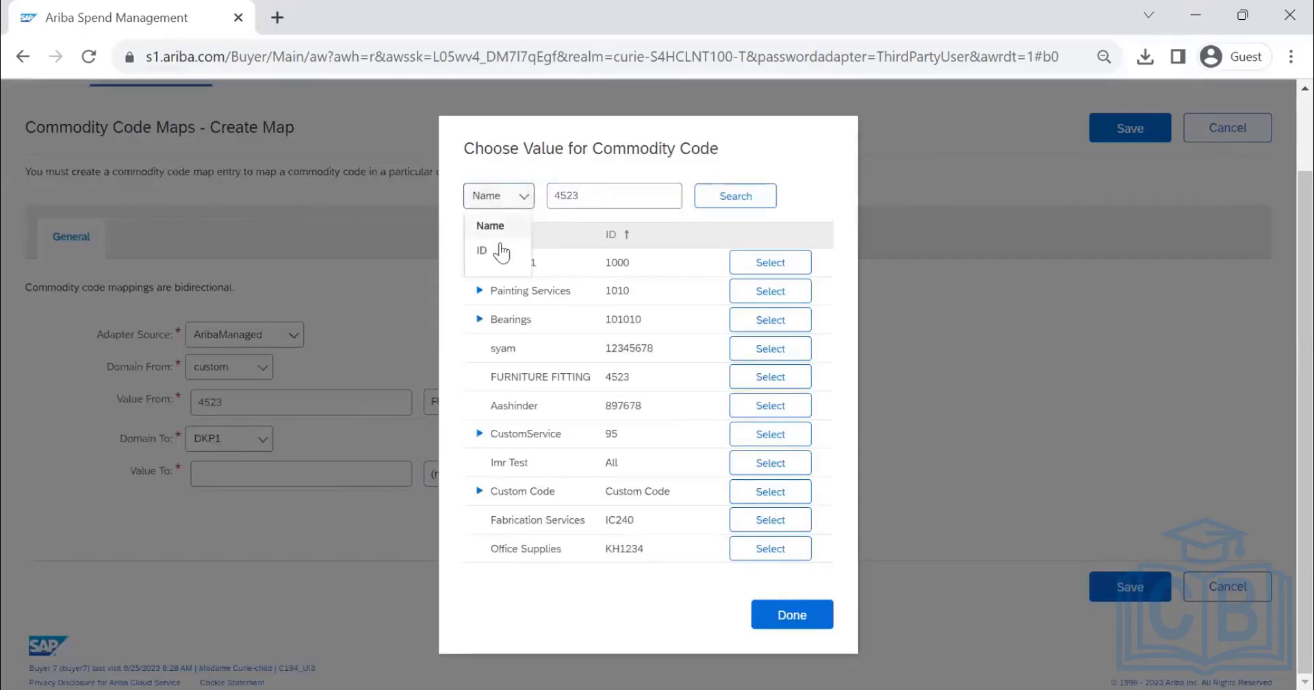
click(497, 252)
click(744, 203)
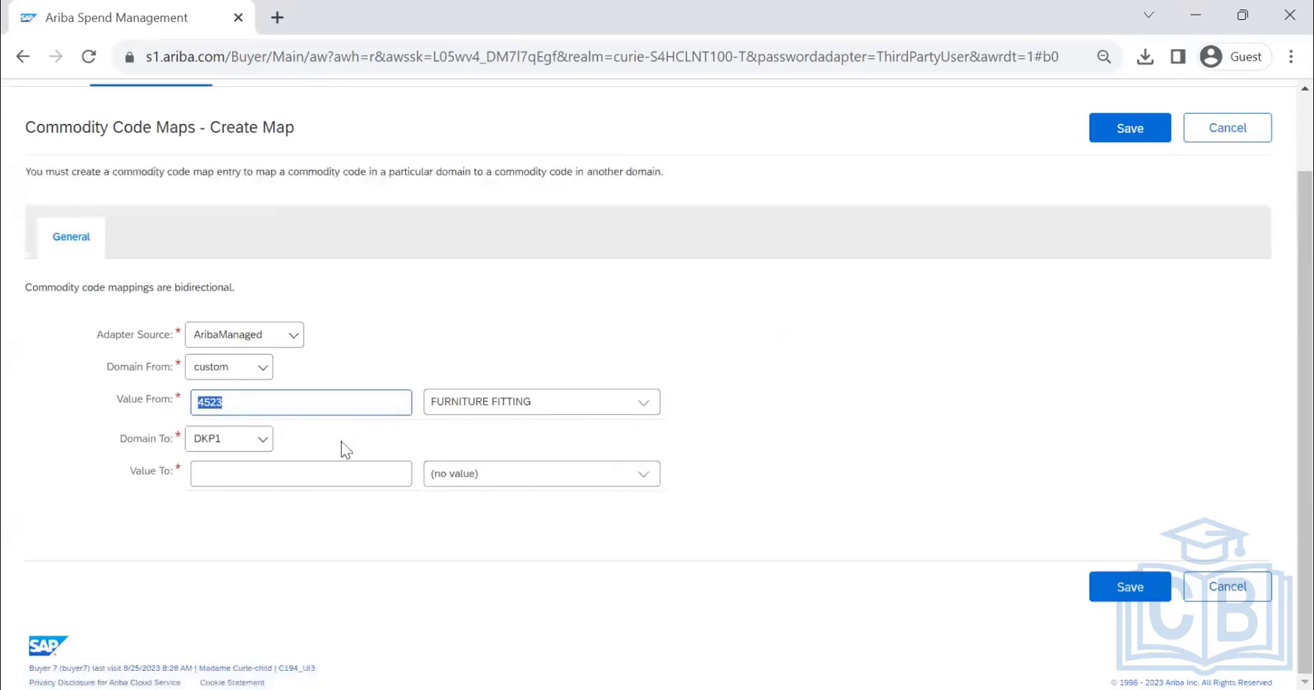
Set the target domain to unspsc, search for FURNITURE, choose Furniture manufacturing services as the target value and save the map
click(230, 448)
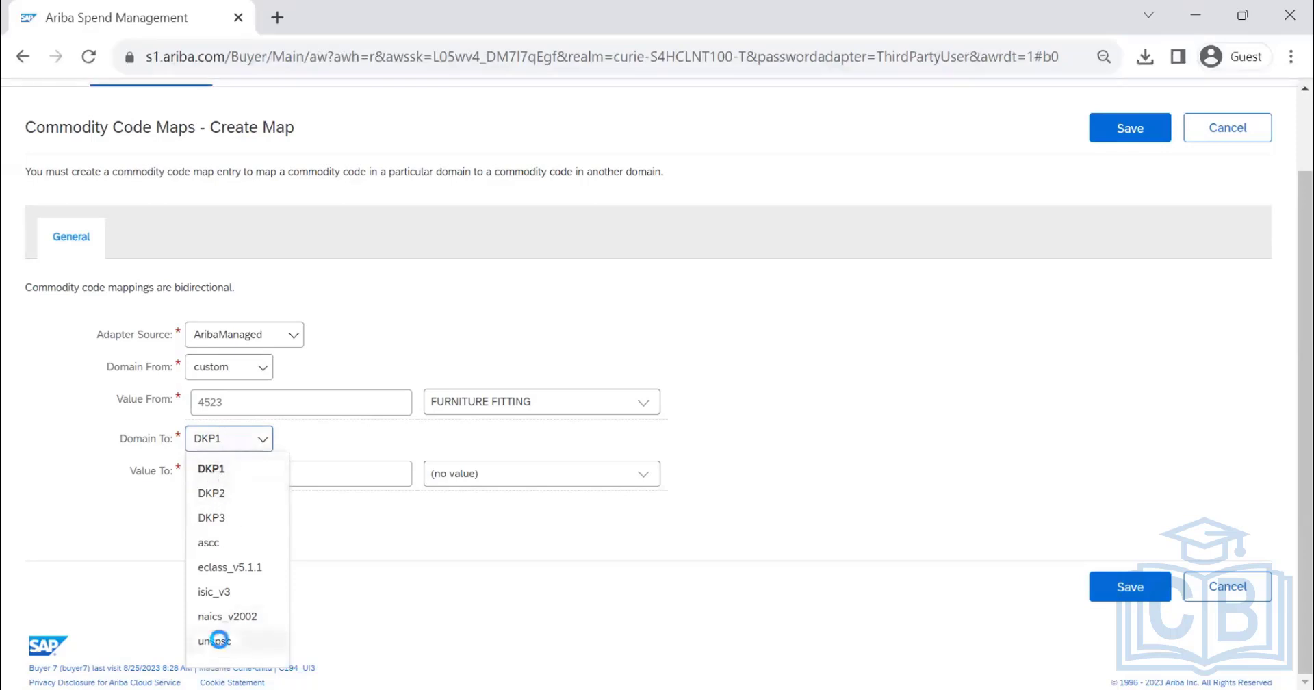
click(218, 640)
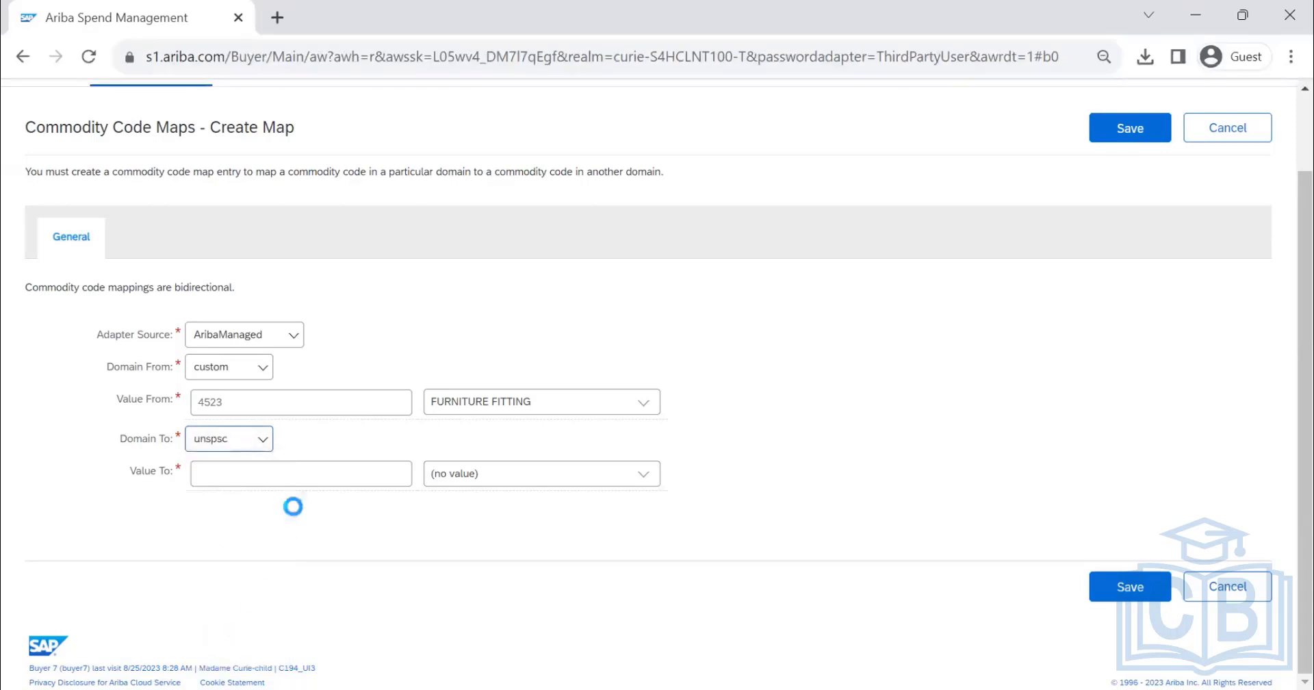
click(644, 474)
click(619, 499)
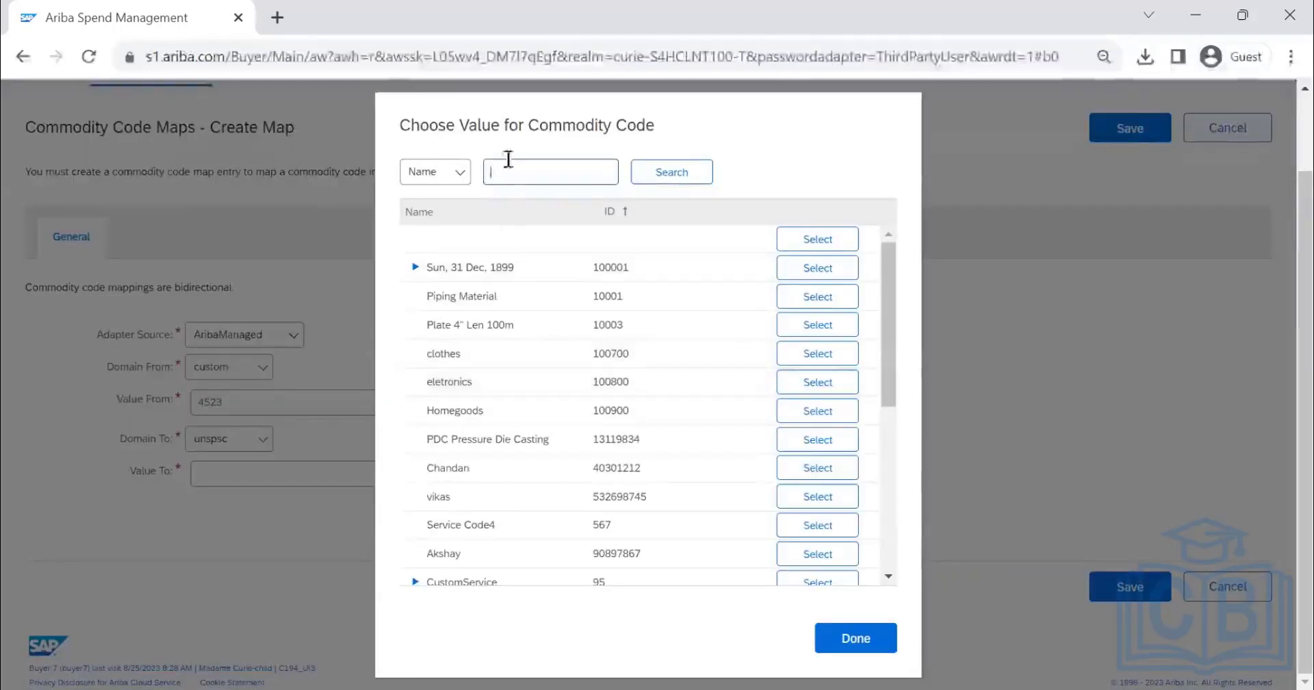
text(FURNITURE)
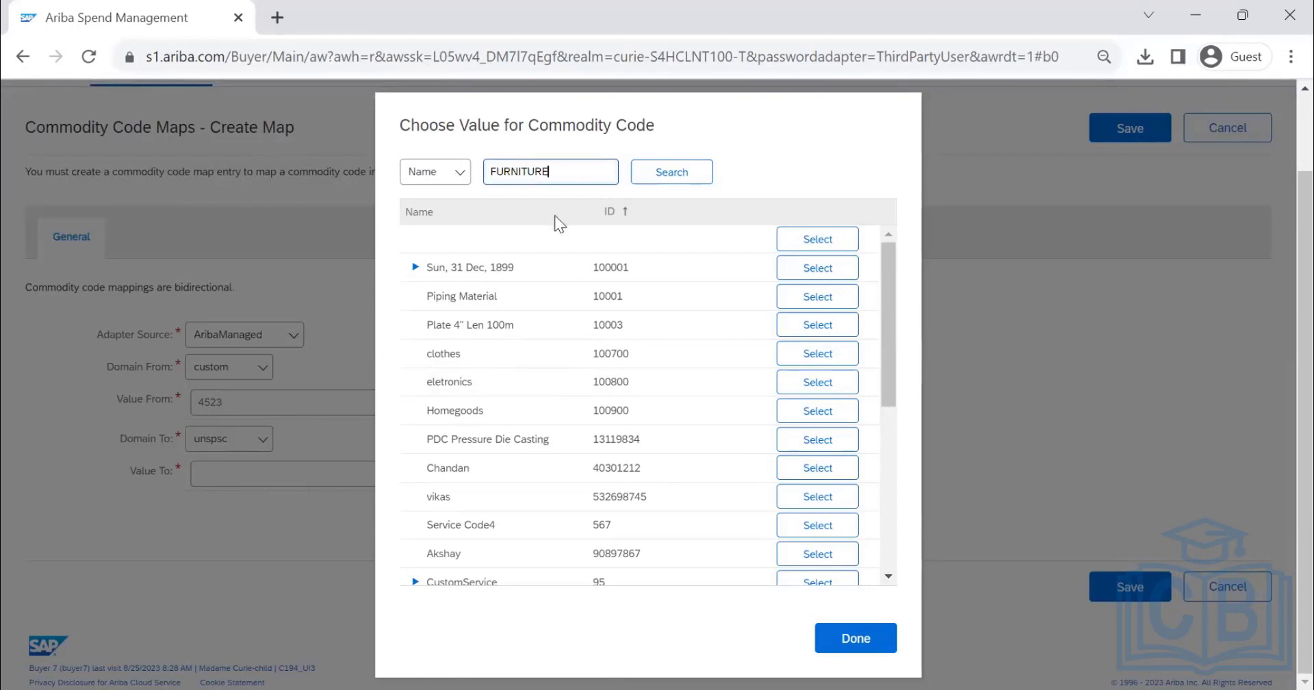
key(Return)
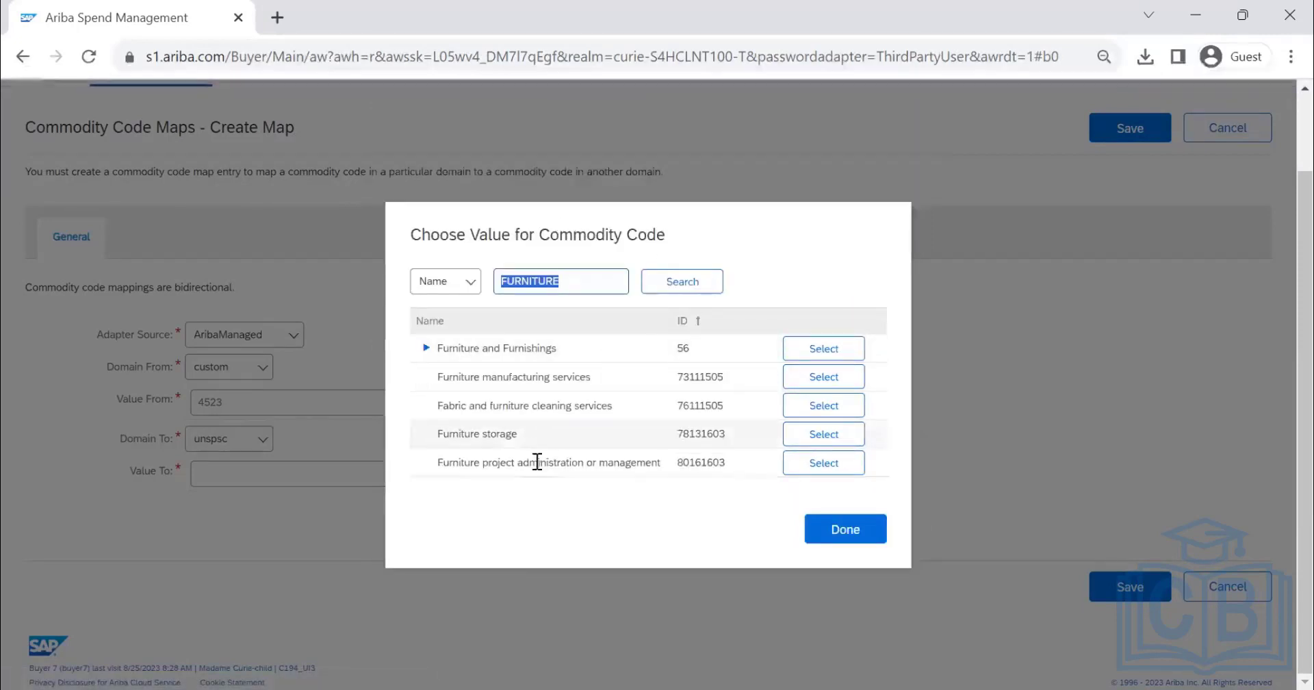
click(812, 375)
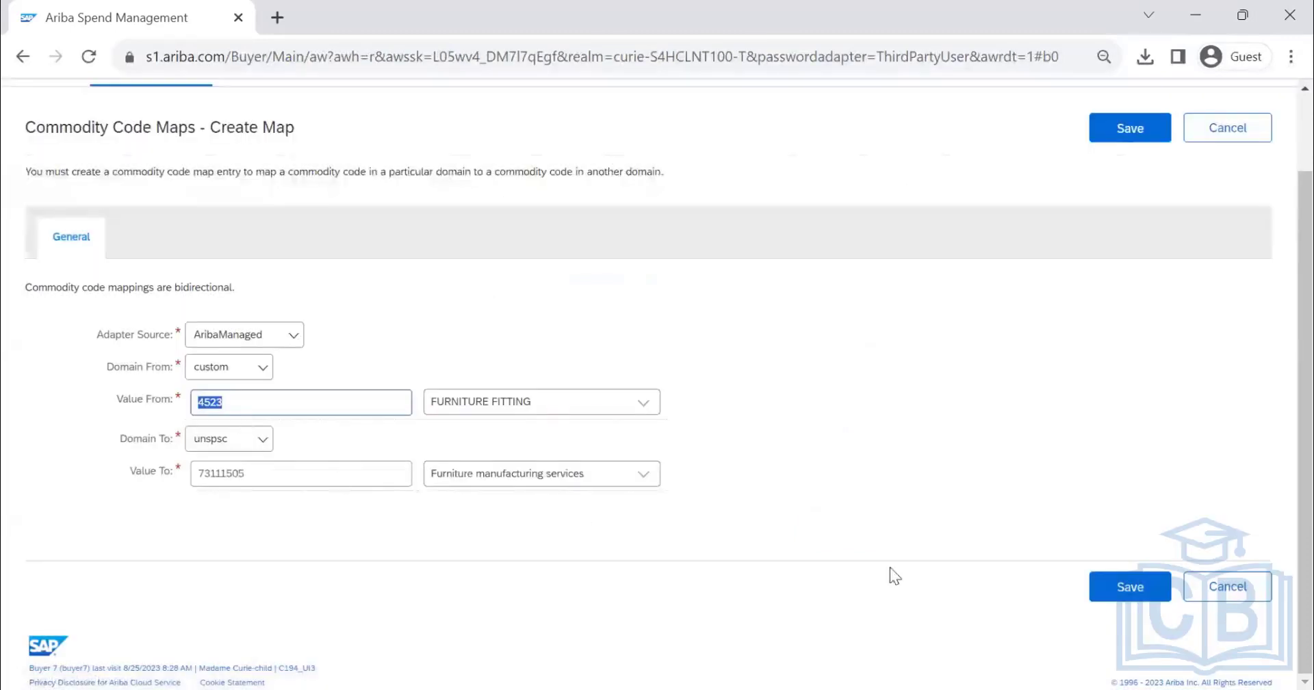
click(1116, 600)
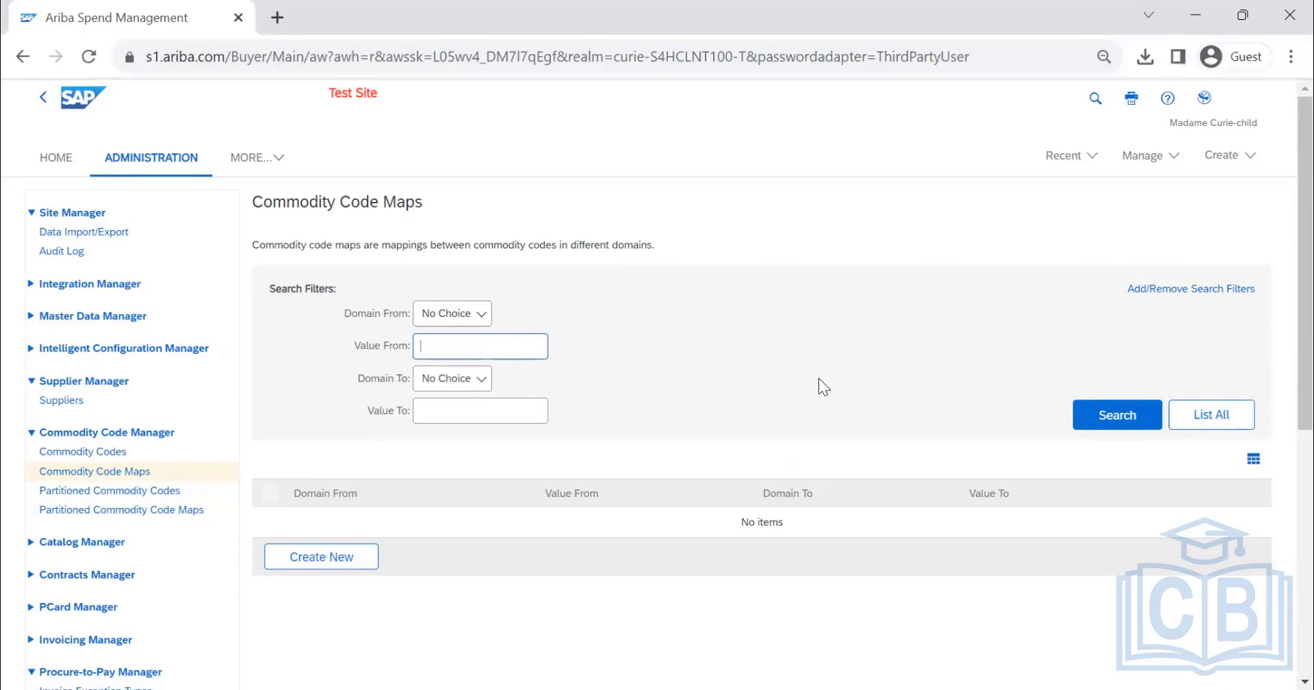
Examine the form for creating a partitioned commodity code and cancel it without saving
click(109, 491)
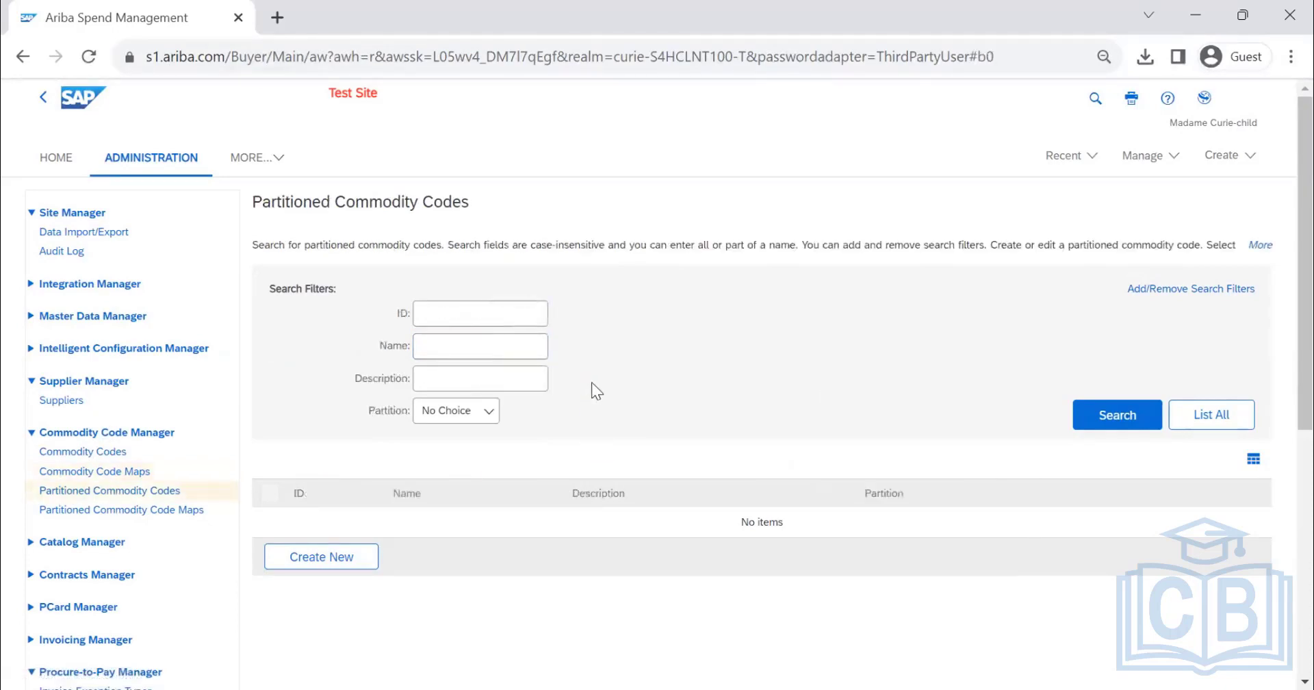
click(371, 559)
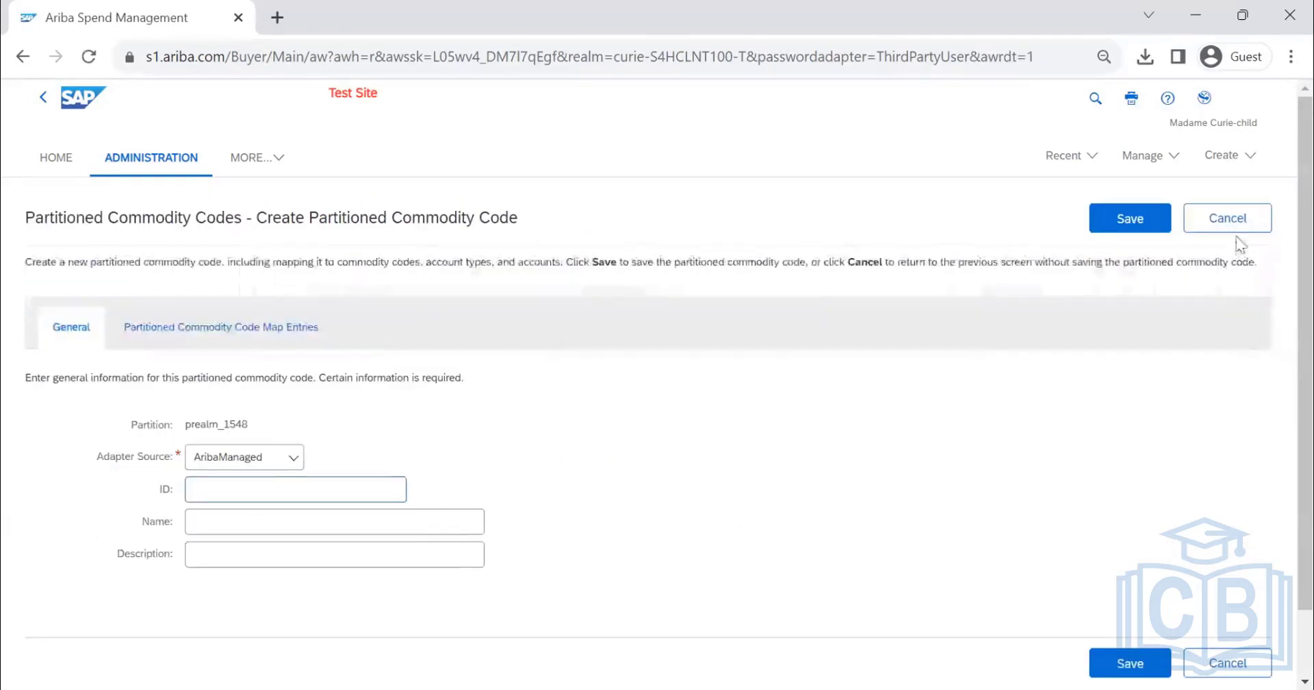
click(1235, 224)
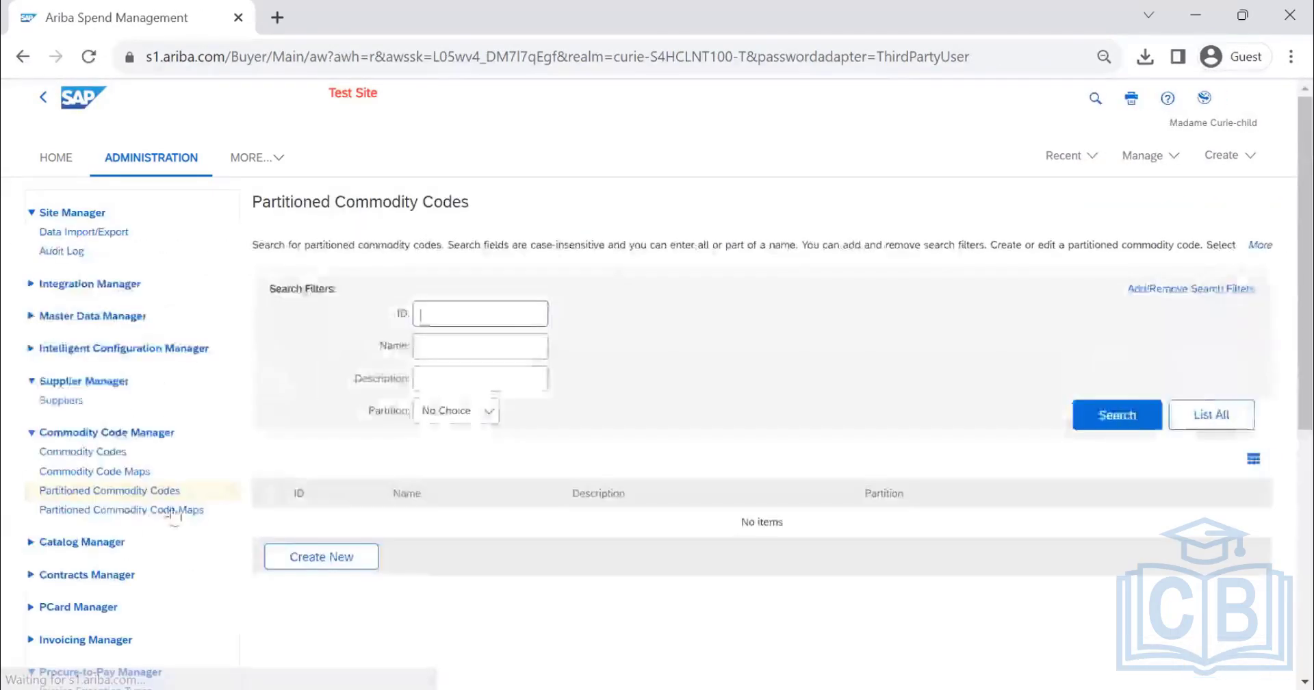
Review the fields of a new partitioned commodity code map entry and cancel it without saving
click(137, 510)
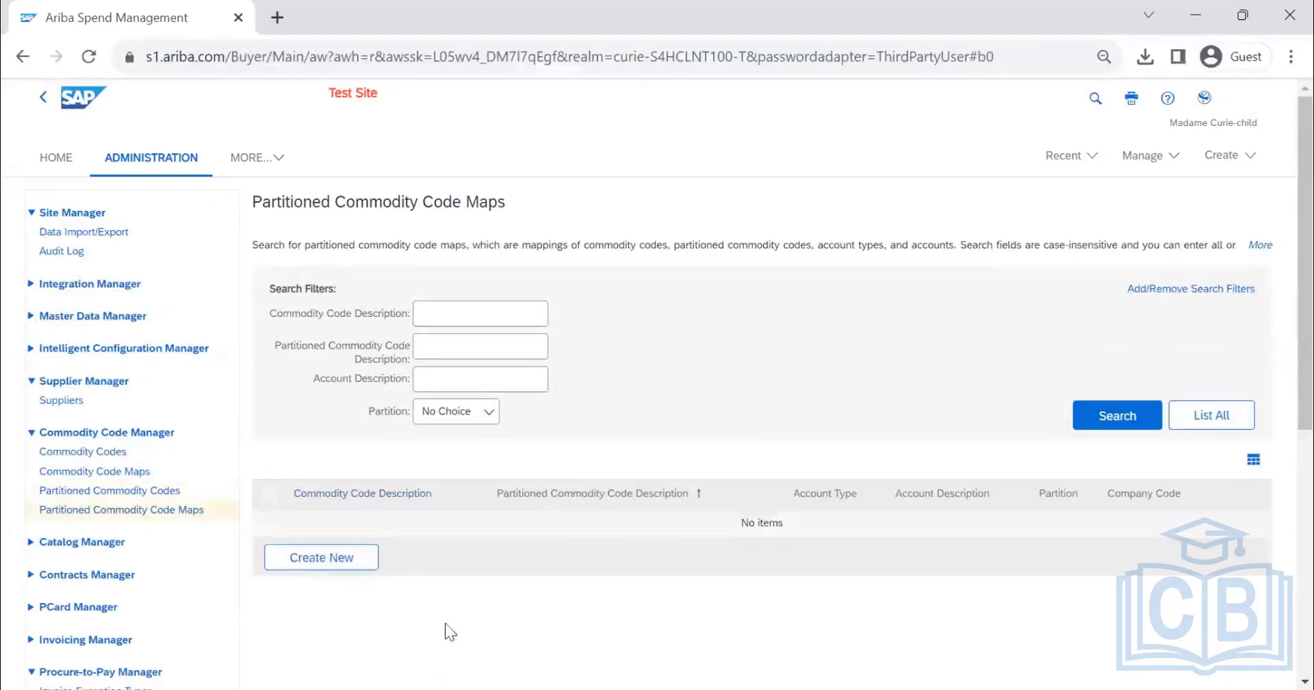
click(338, 560)
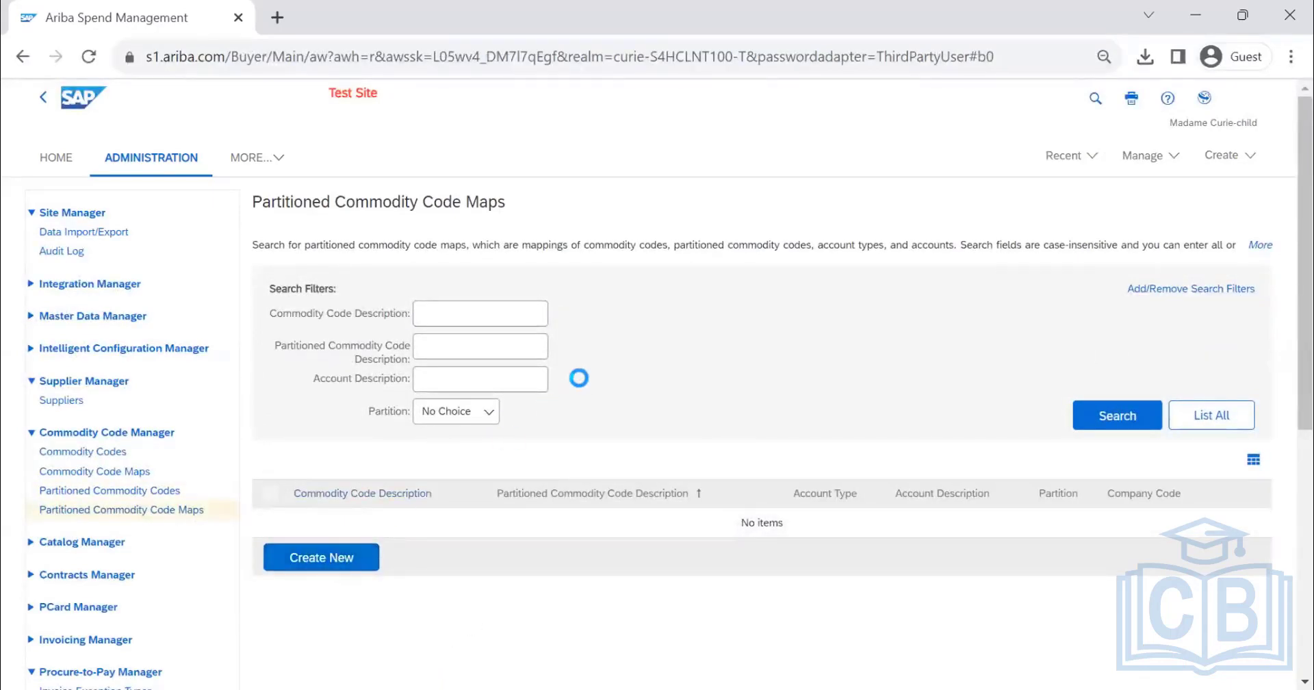
scroll(785, 399, down, 5)
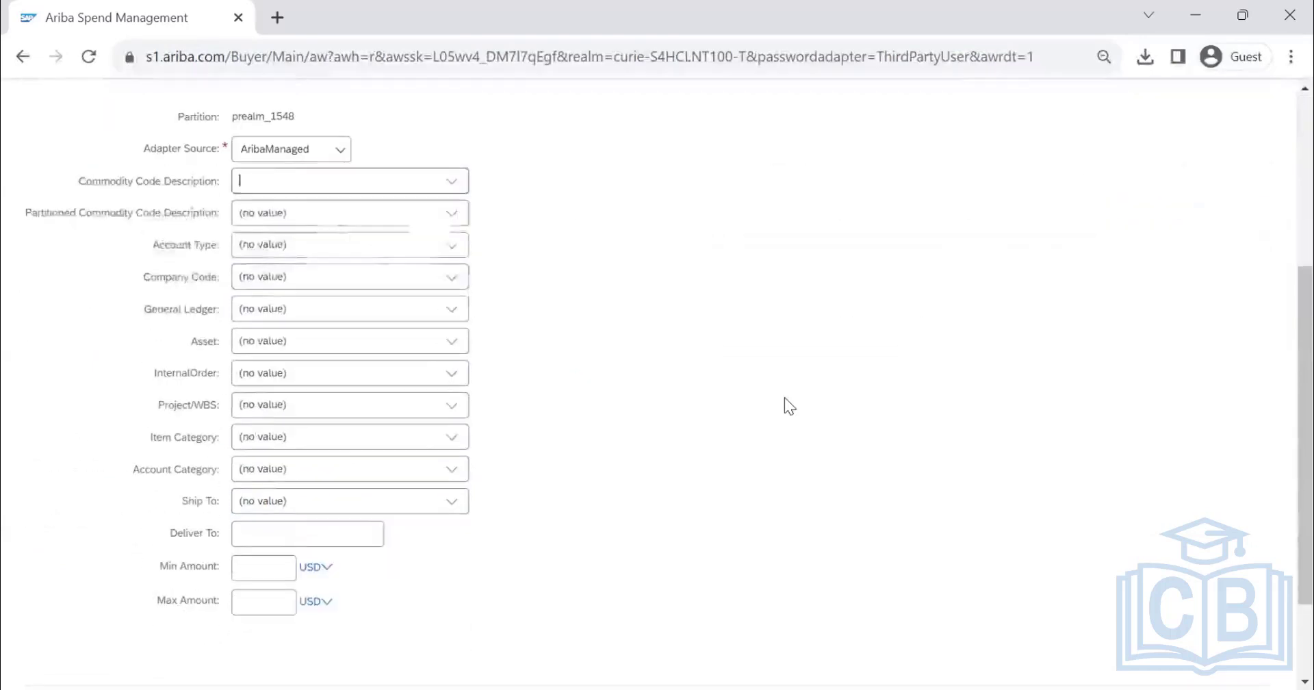
scroll(496, 384, up, 5)
scroll(293, 445, down, 4)
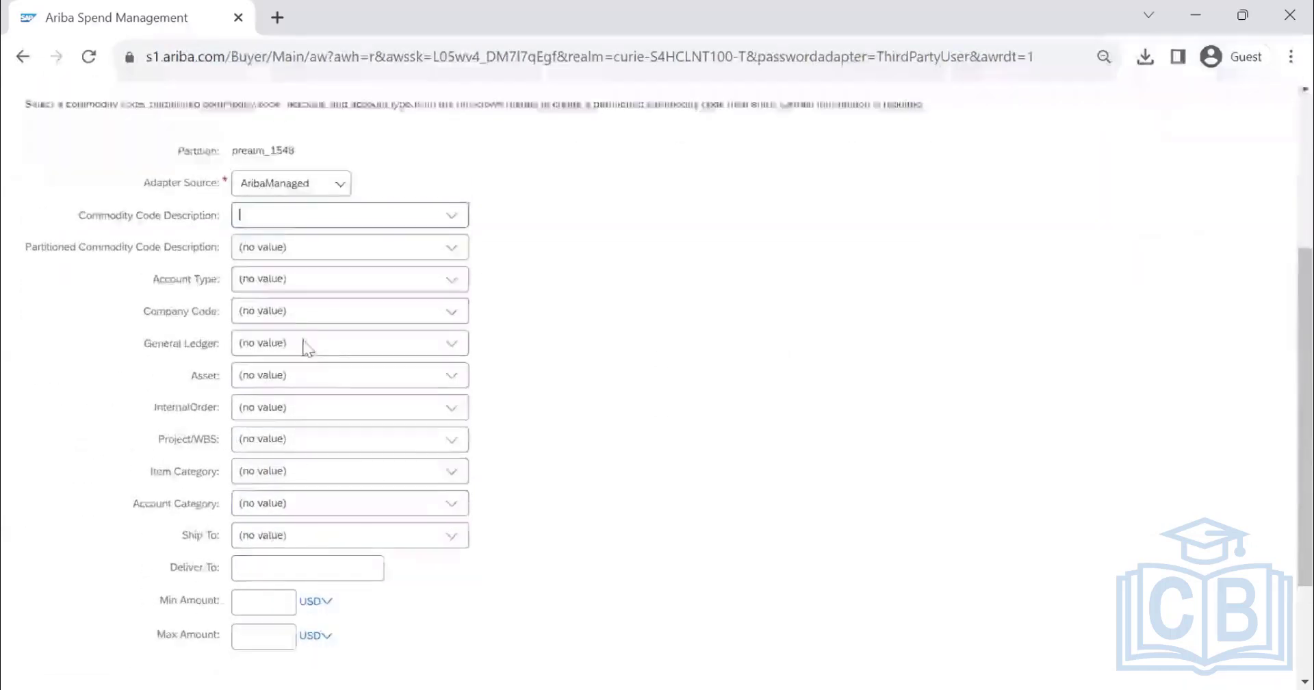
scroll(306, 348, up, 5)
click(1226, 225)
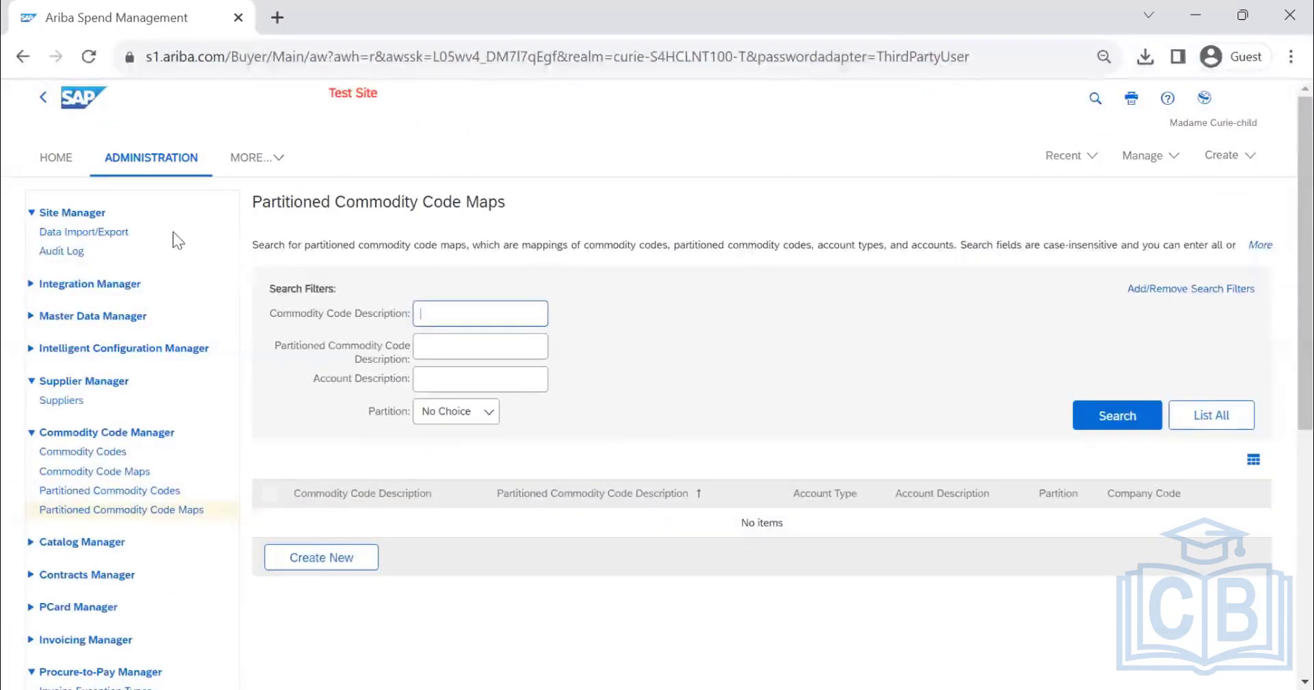
View the import tasks in the site's Data Import/Export area
click(111, 234)
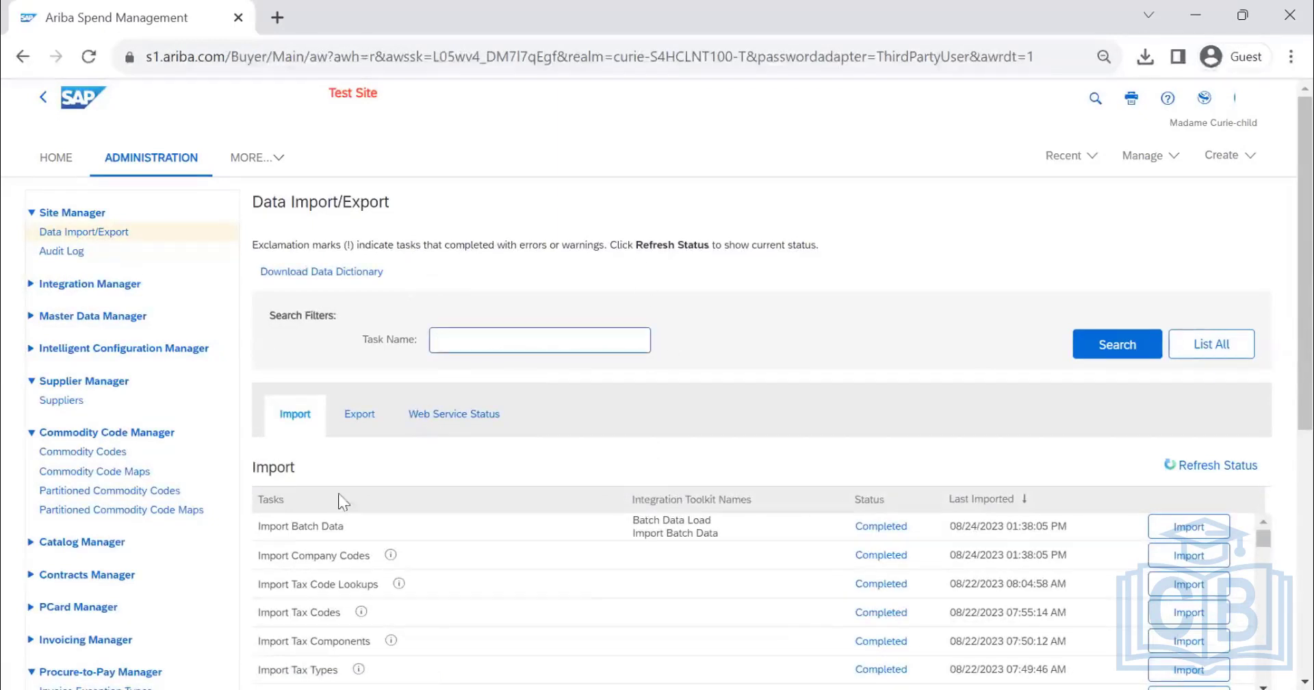
scroll(830, 387, down, 3)
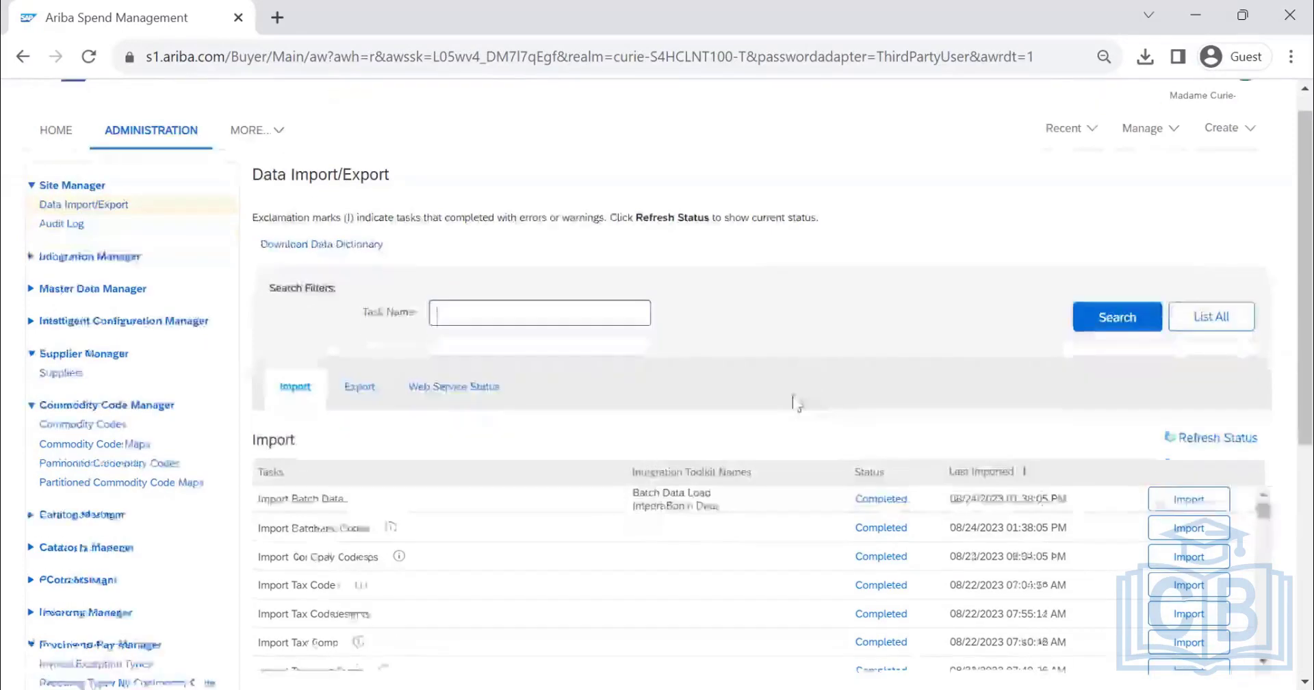
scroll(787, 397, up, 1)
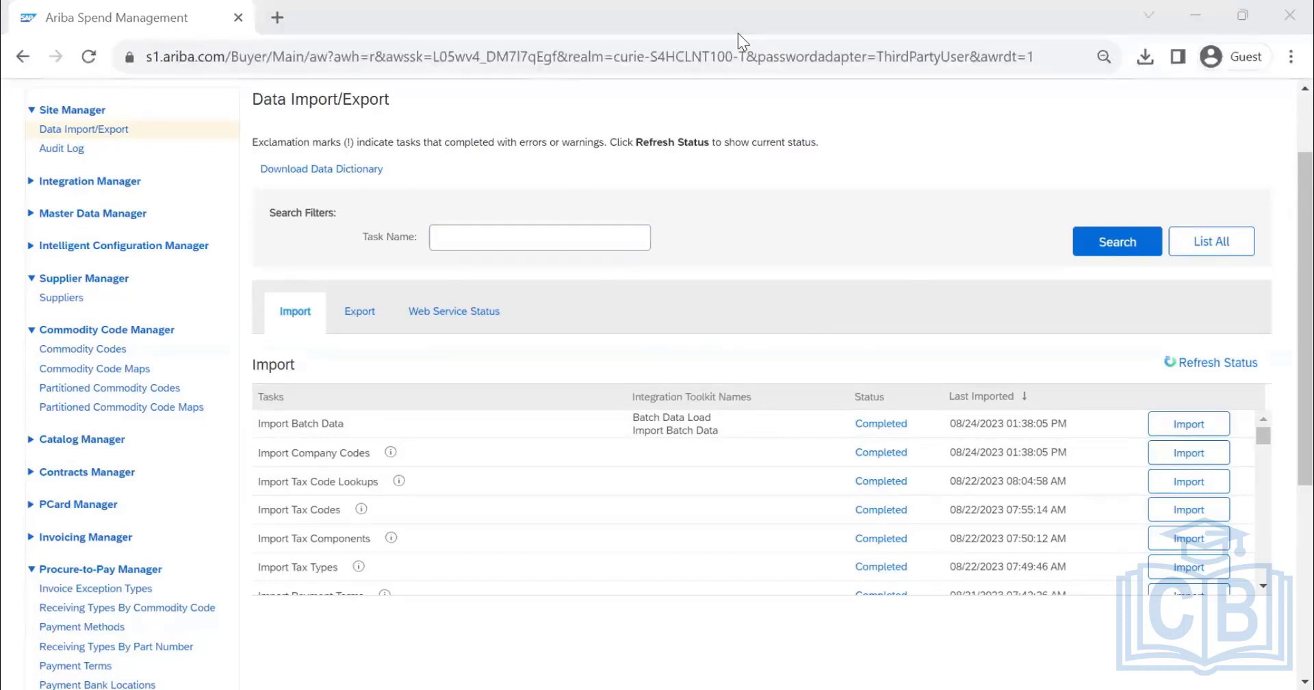
Switch to the DataDictionary workbook in Excel and step through the Indexes sheet's entries containing COMMODITY
key(alt+Tab)
key(ctrl+f)
text(COMMODITY)
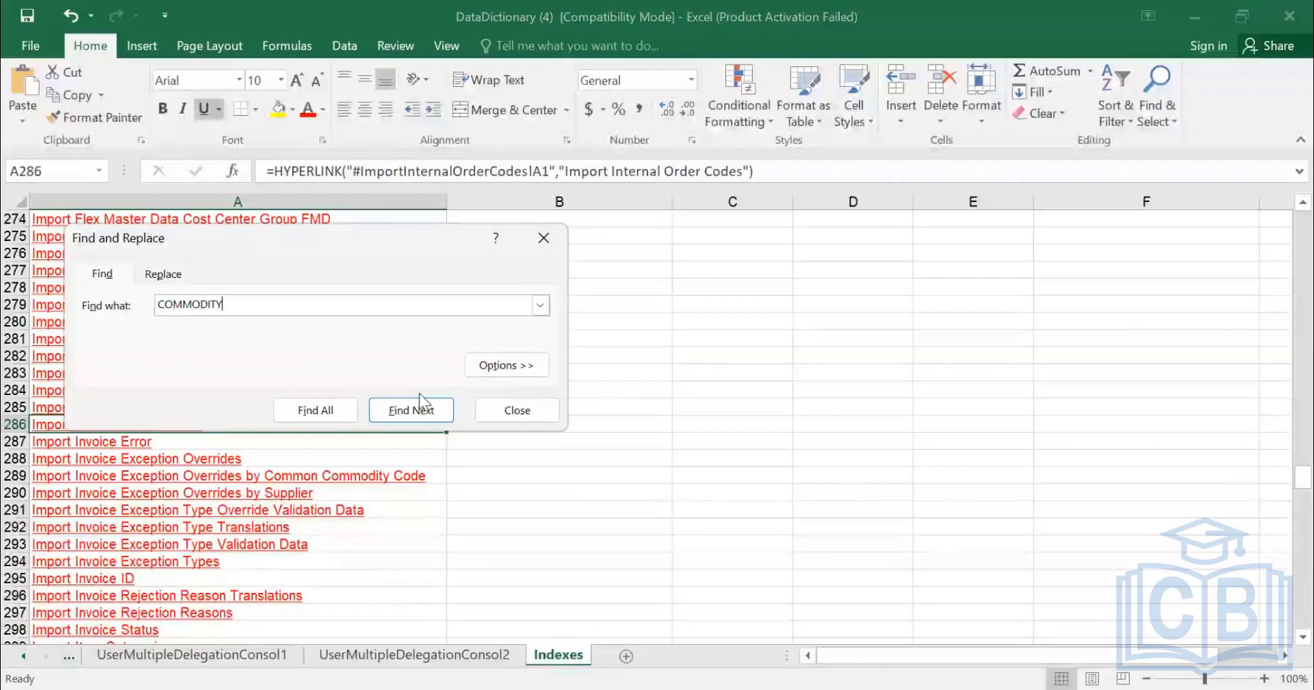
key(Return)
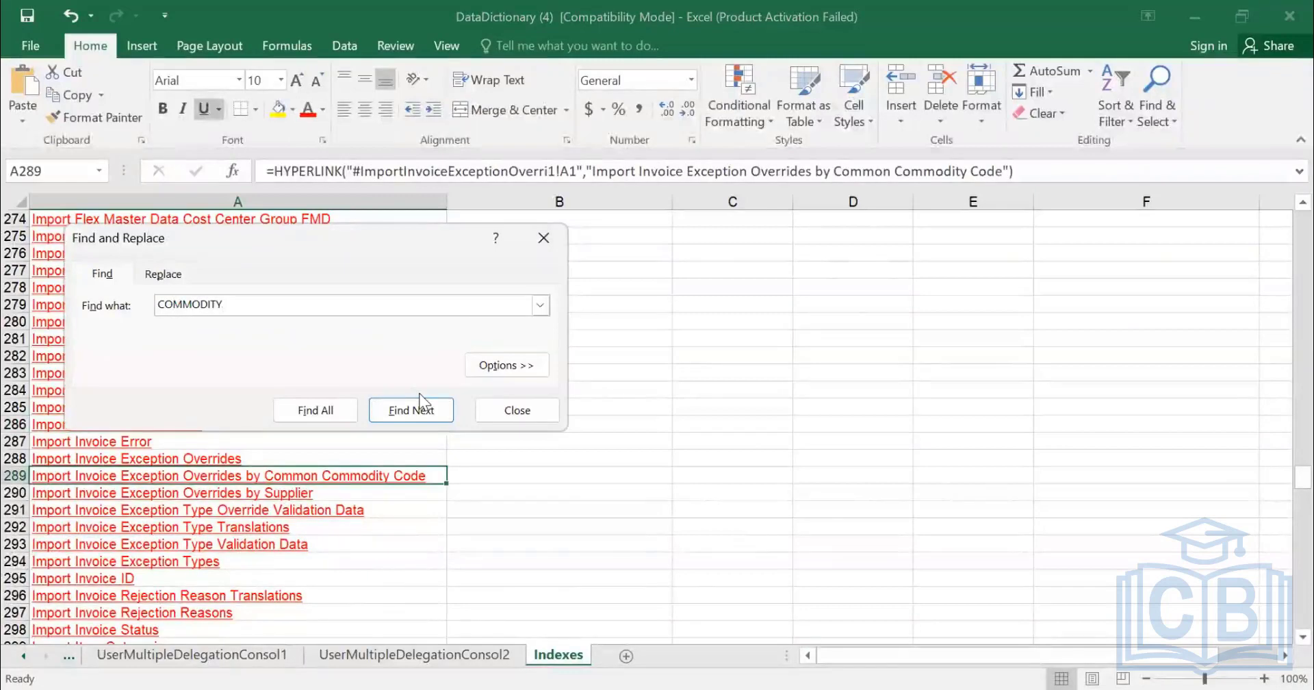
key(Return)
key(Return)
key(Return)
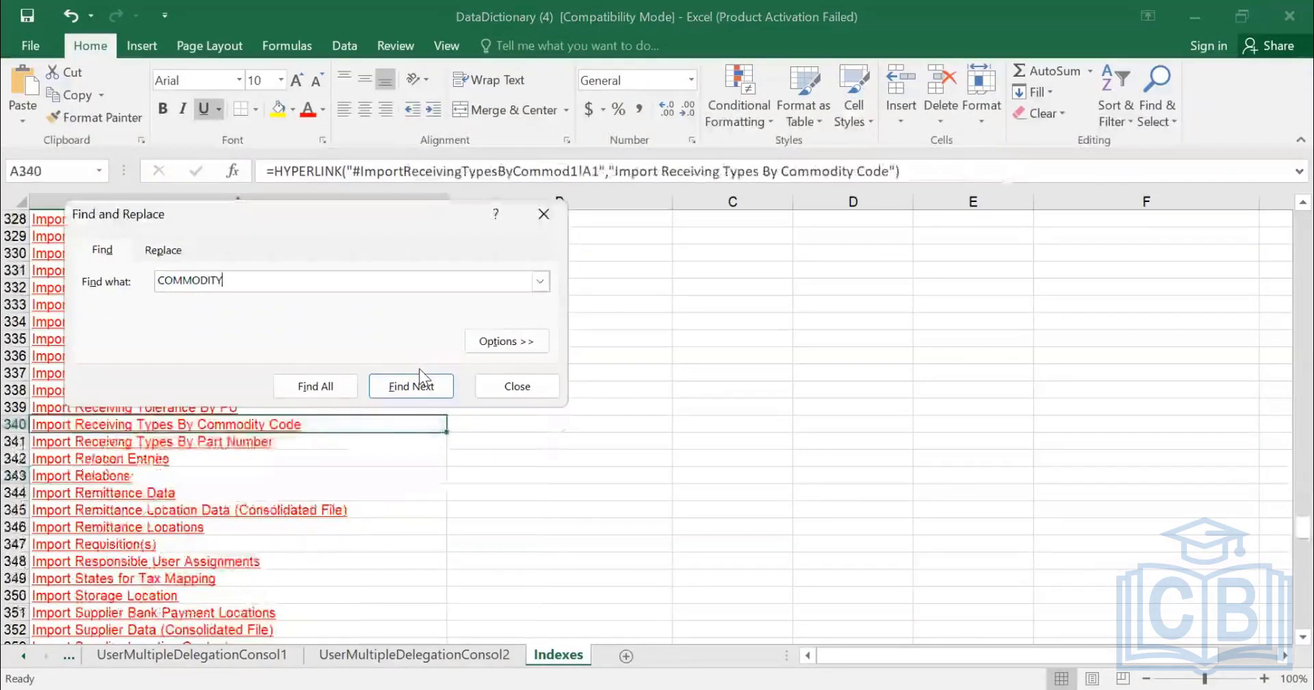
key(Return)
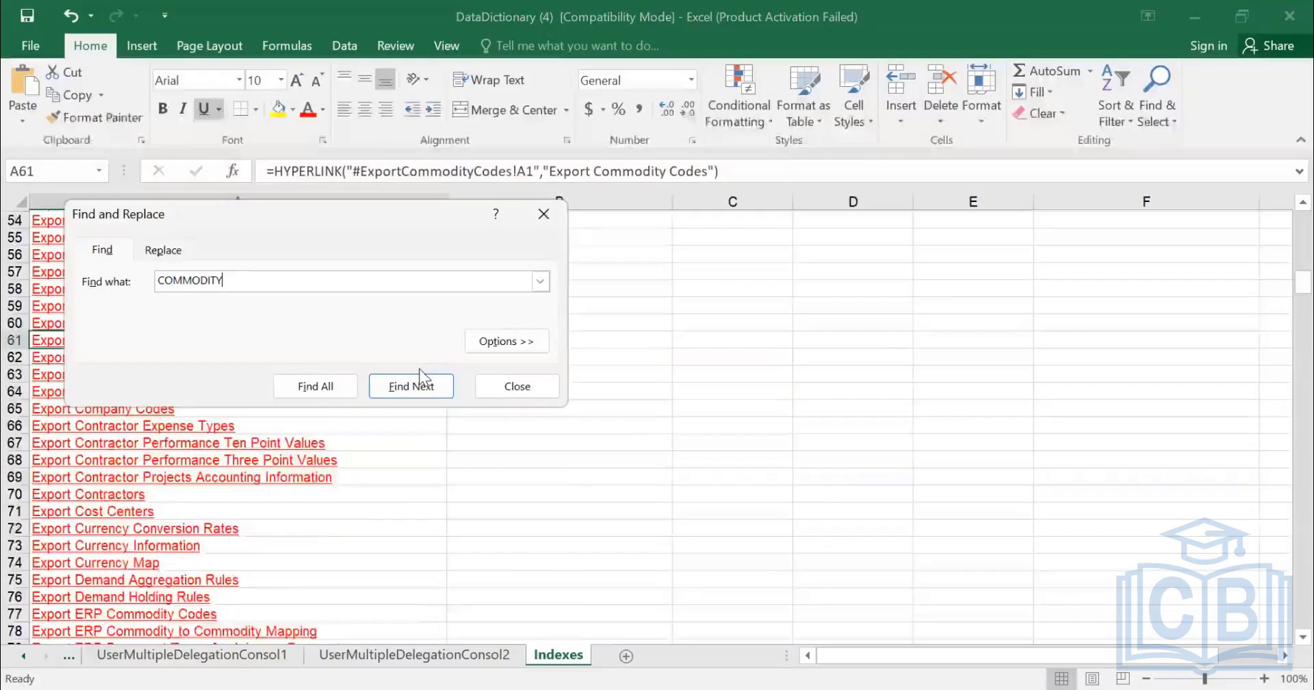
key(Escape)
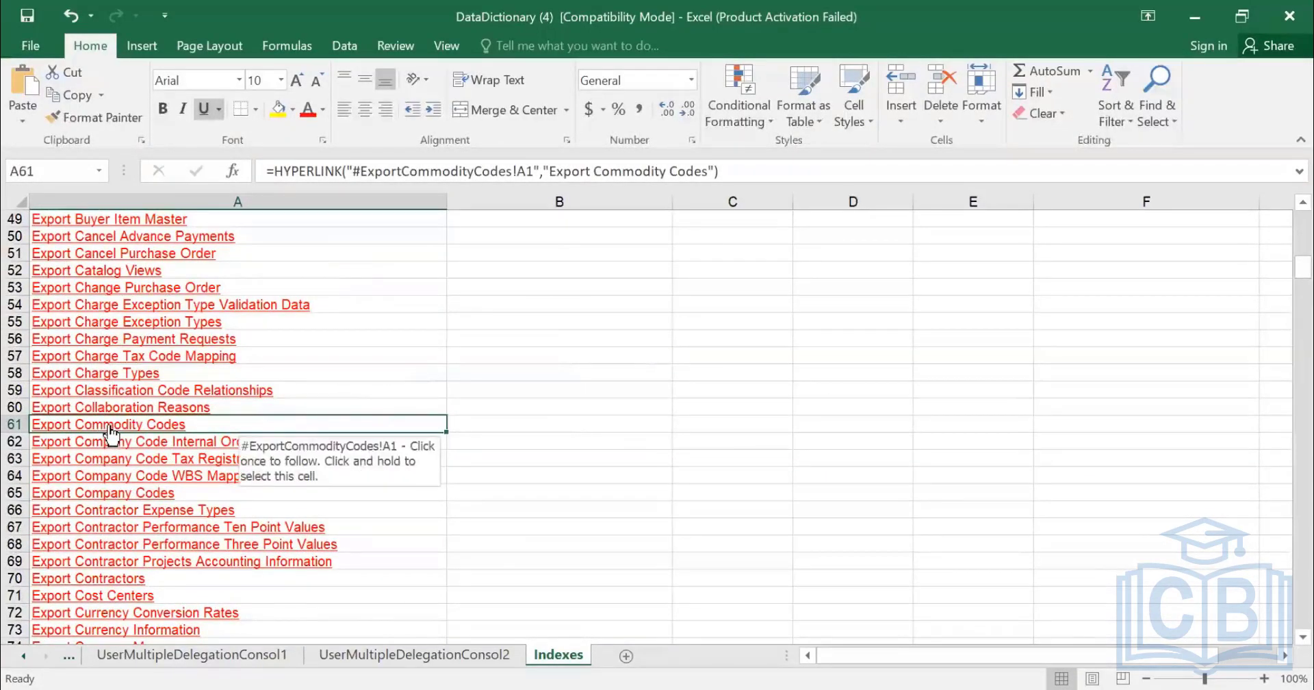
Search the Indexes sheet for IMPORT COMMODITY CODES, shorten the term to IMPORT COMM, and close the search
key(ctrl+f)
text(IMPORT COMMODITY)
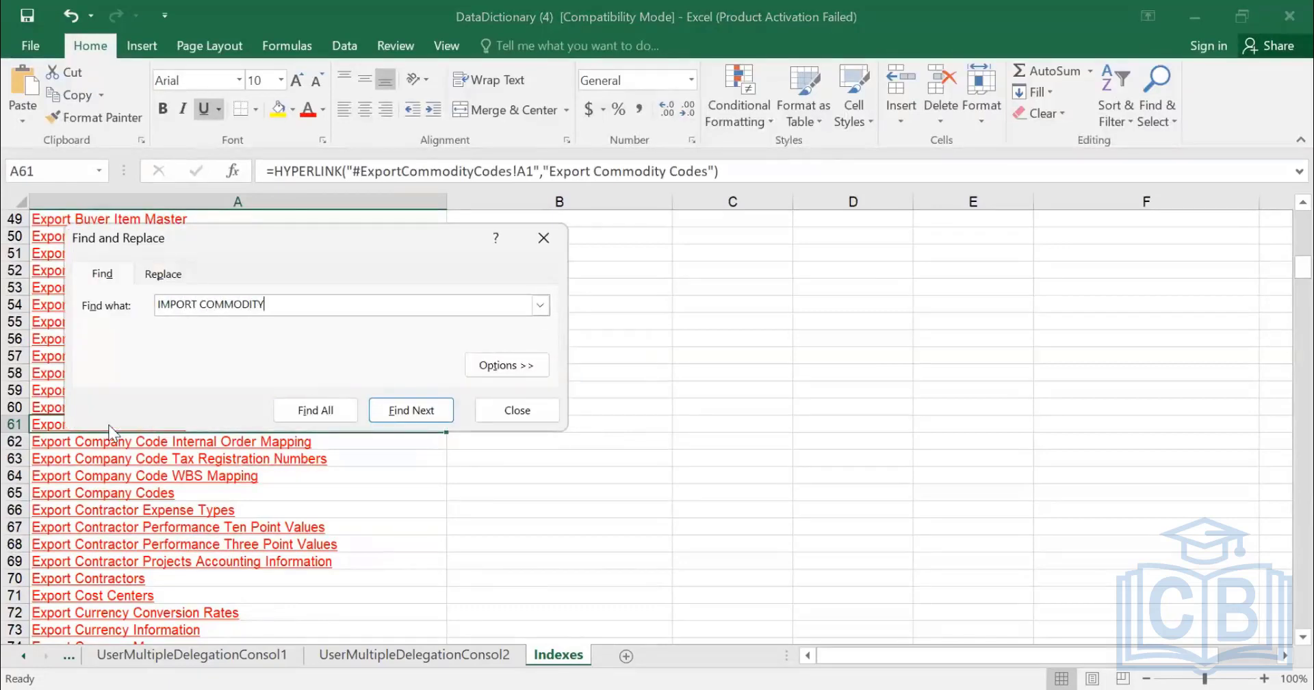
text( CODES)
key(Return)
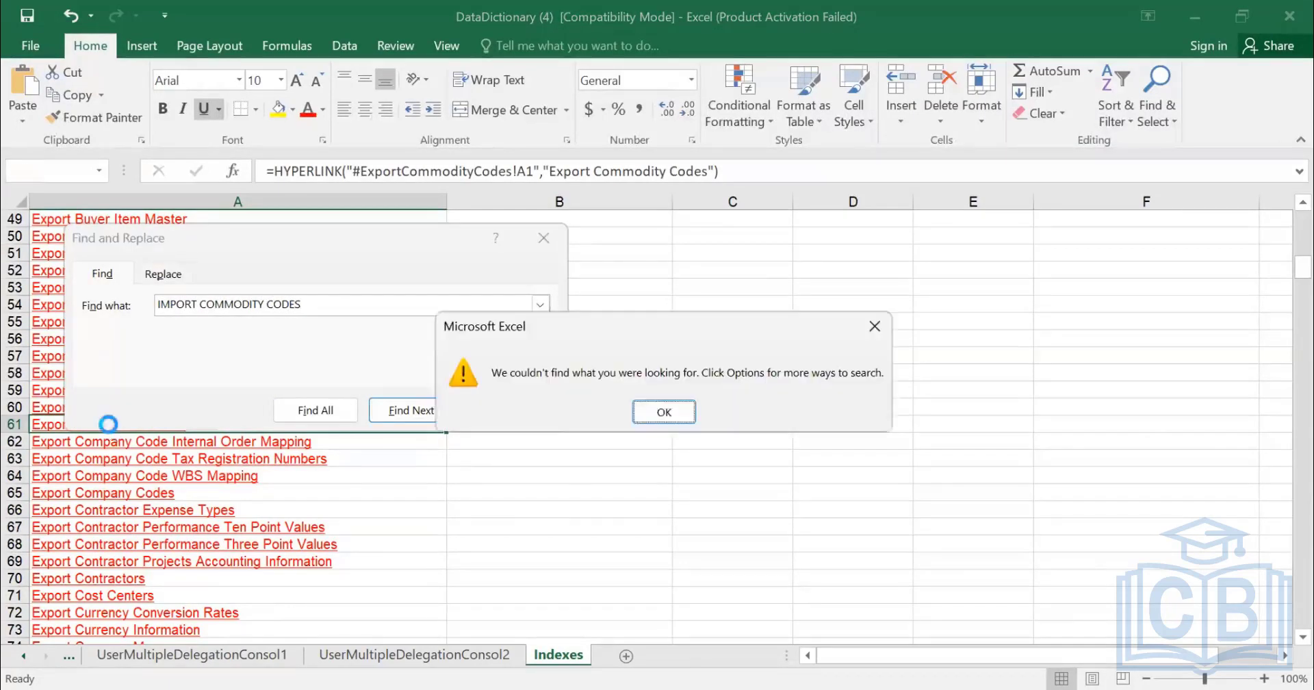
key(Return)
key(BackSpace)
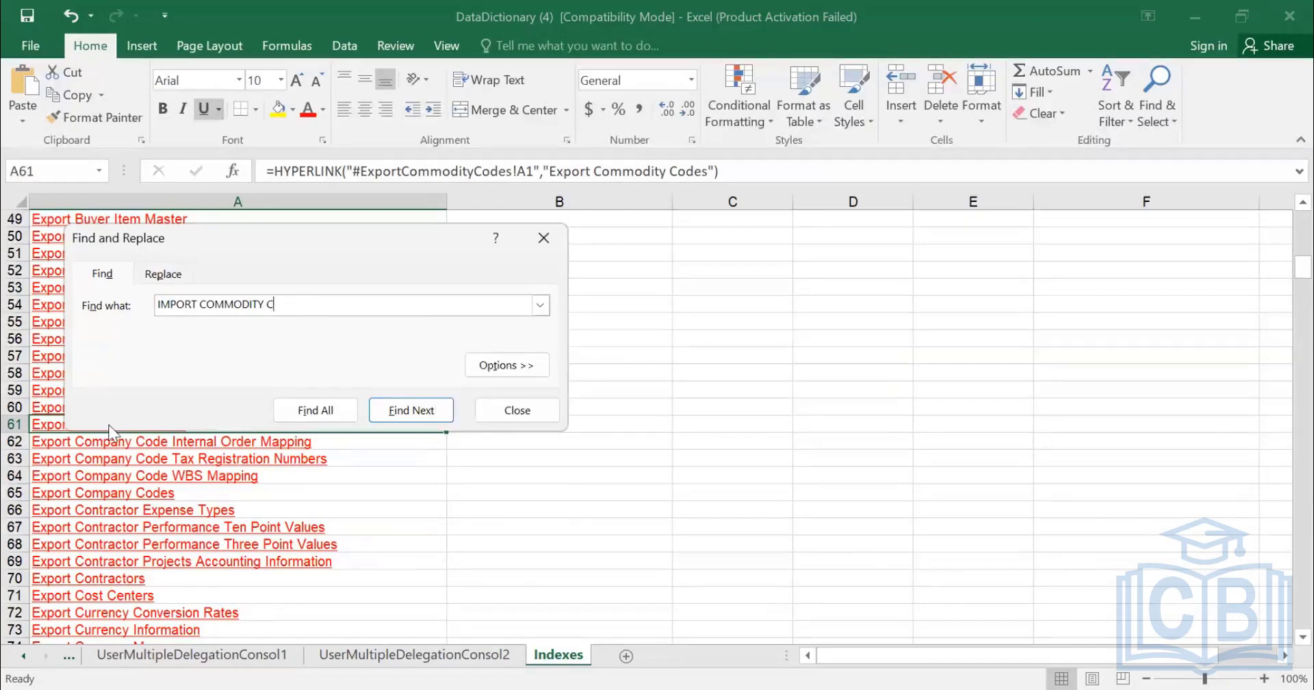
key(Return)
key(BackSpace)
key(BackSpace)
key(BackSpace)
key(BackSpace)
key(BackSpace)
key(Return)
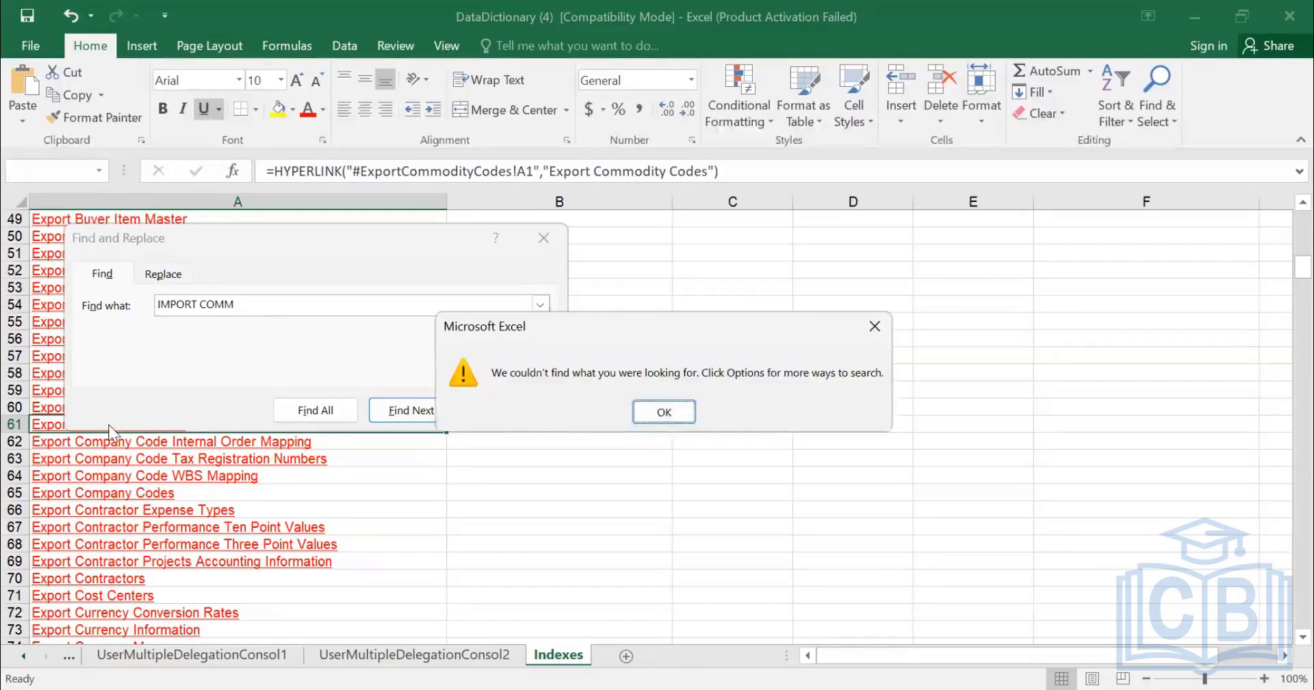
key(Return)
key(Escape)
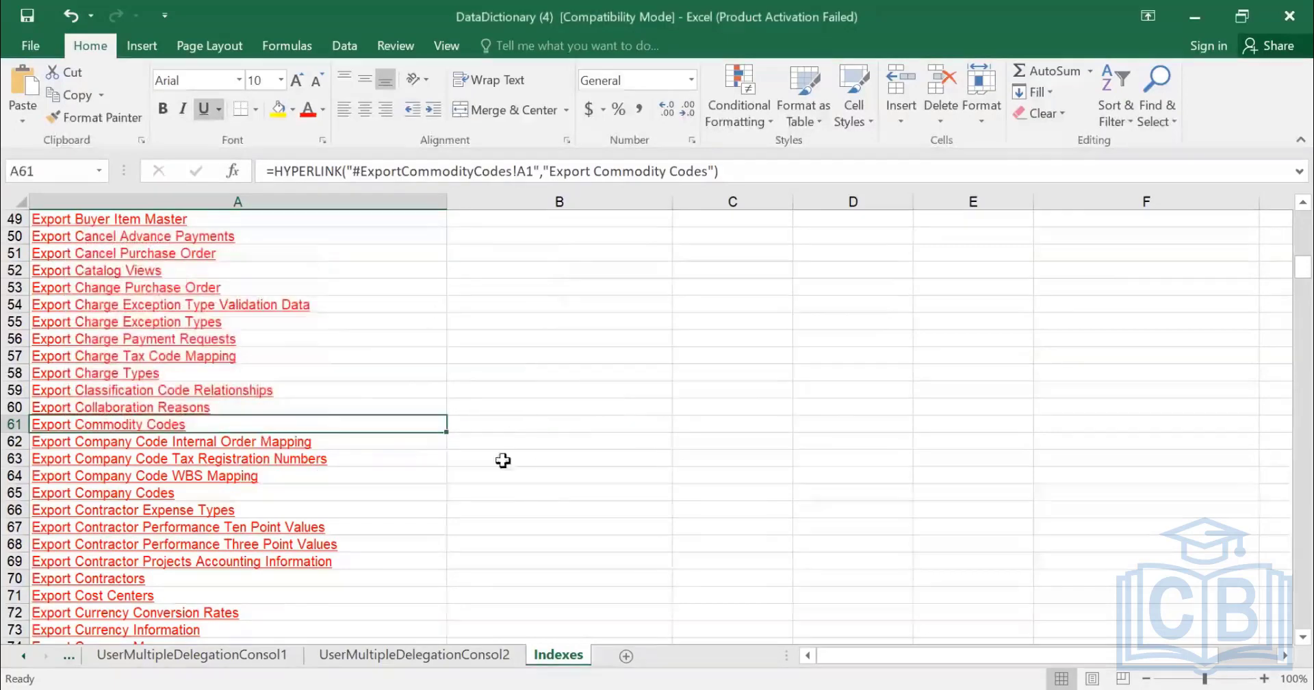
Search the Indexes sheet for Commodity up to the Import ERP entries and open the Import ERP Commodity Codes sheet
key(ctrl+f)
text(c)
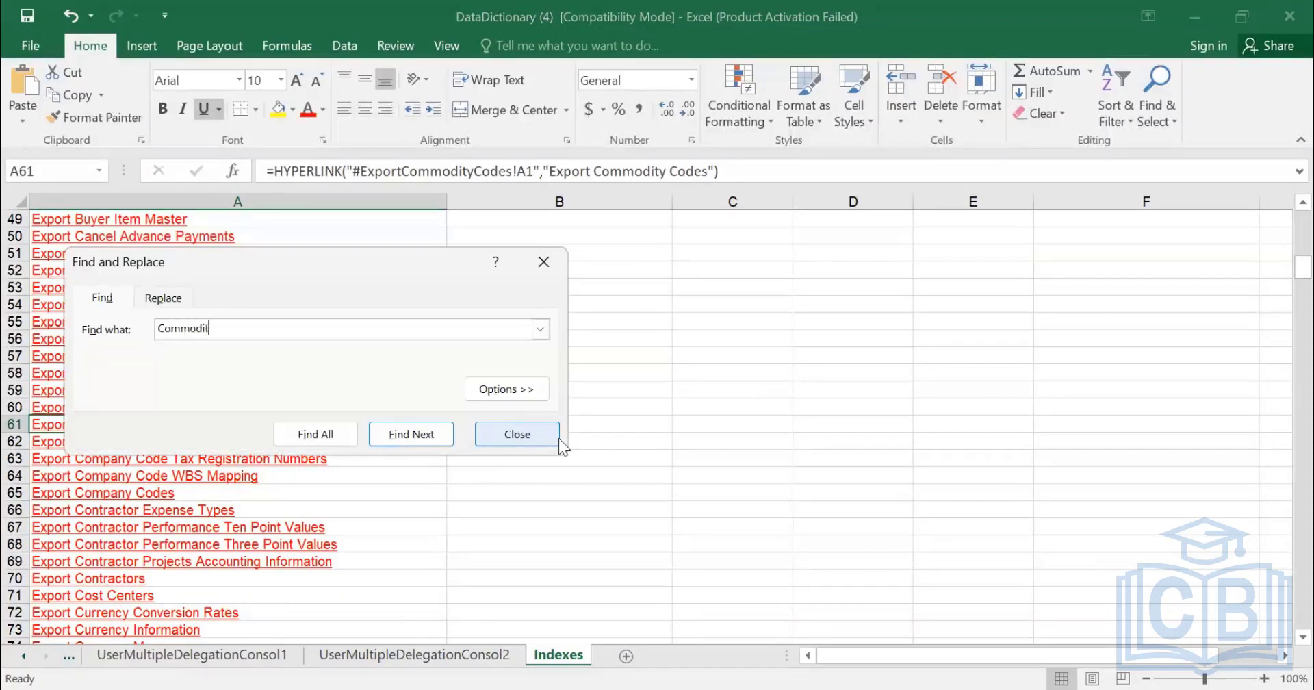
text(ommodity)
key(Return)
key(Return)
key(Return)
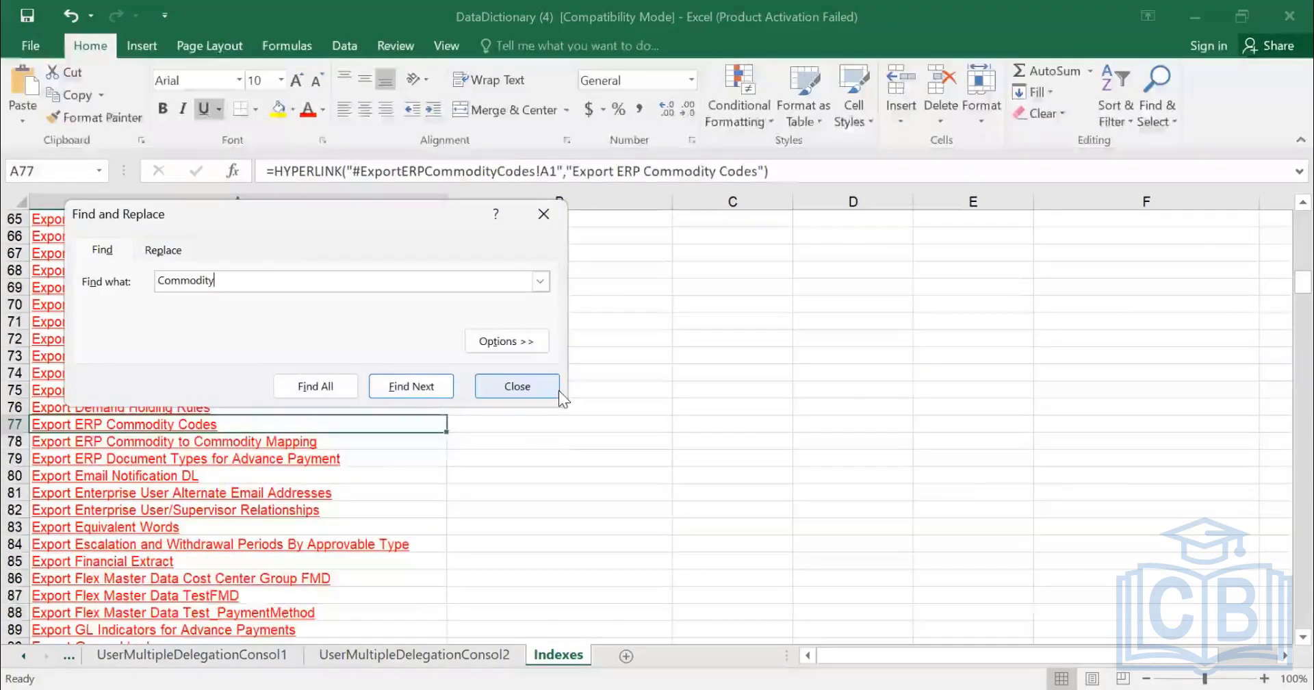
key(Return)
key(Return)
key(Return)
key(Return)
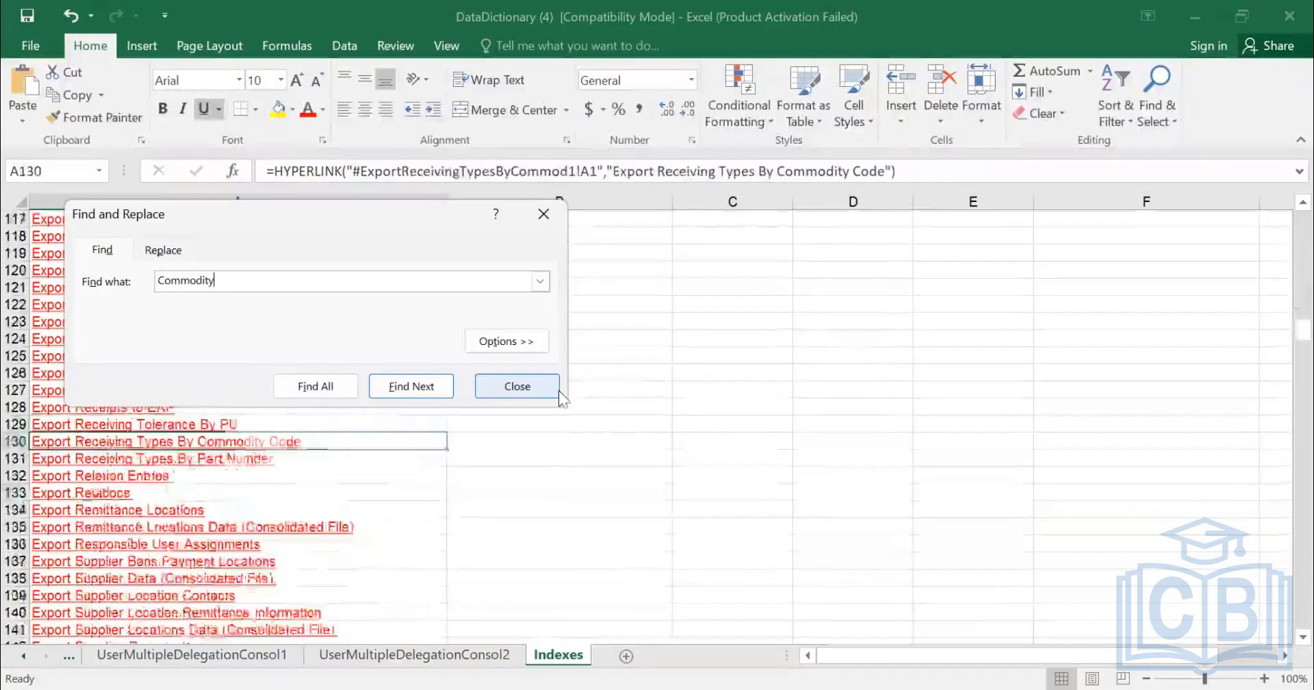
key(Return)
click(558, 386)
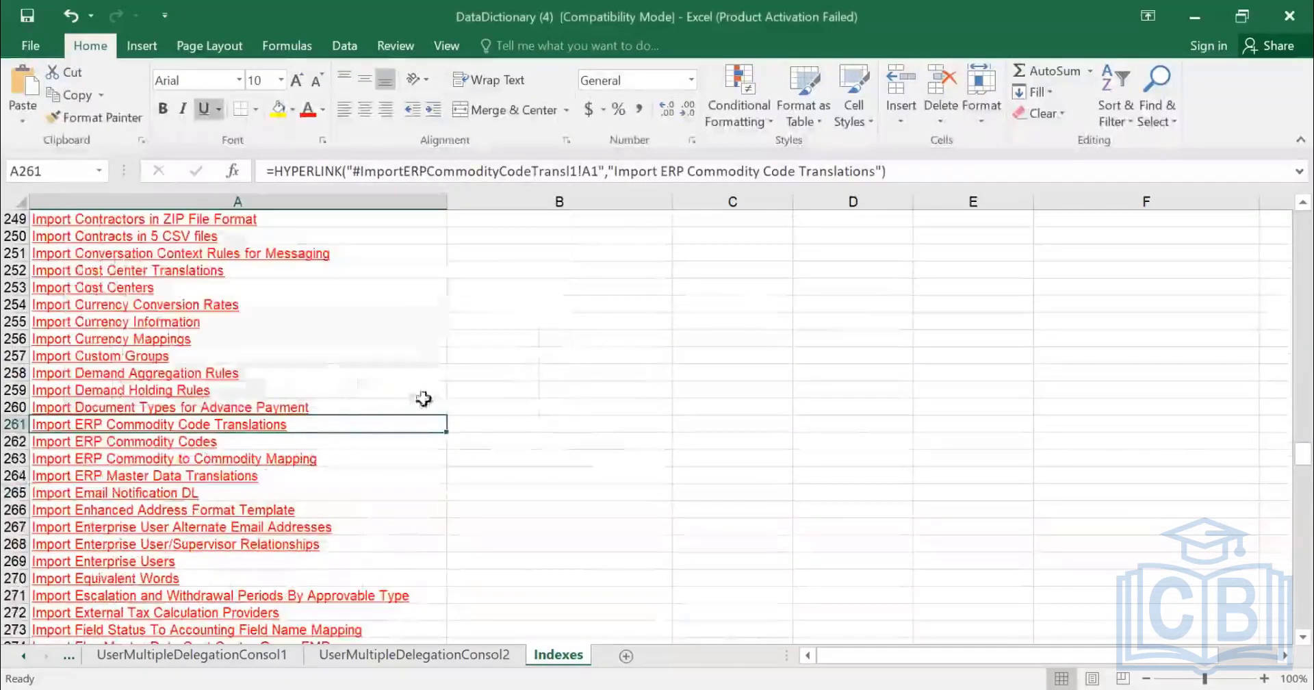
click(175, 441)
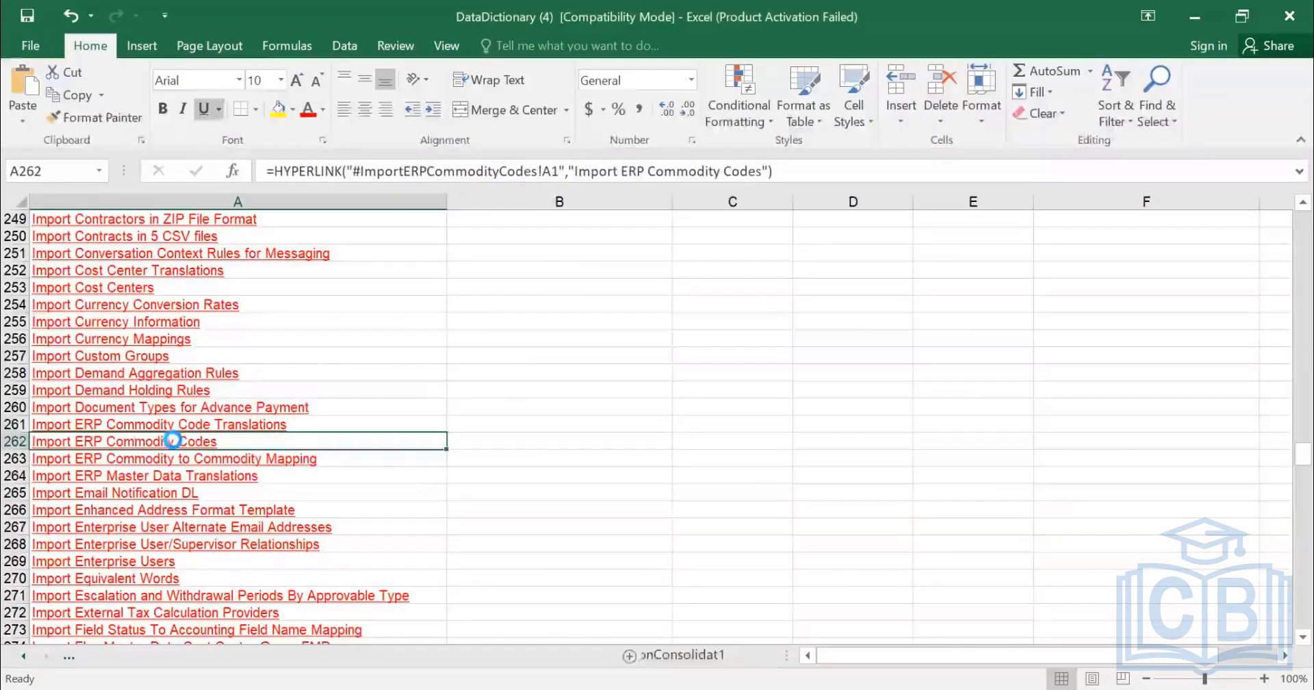
click(175, 441)
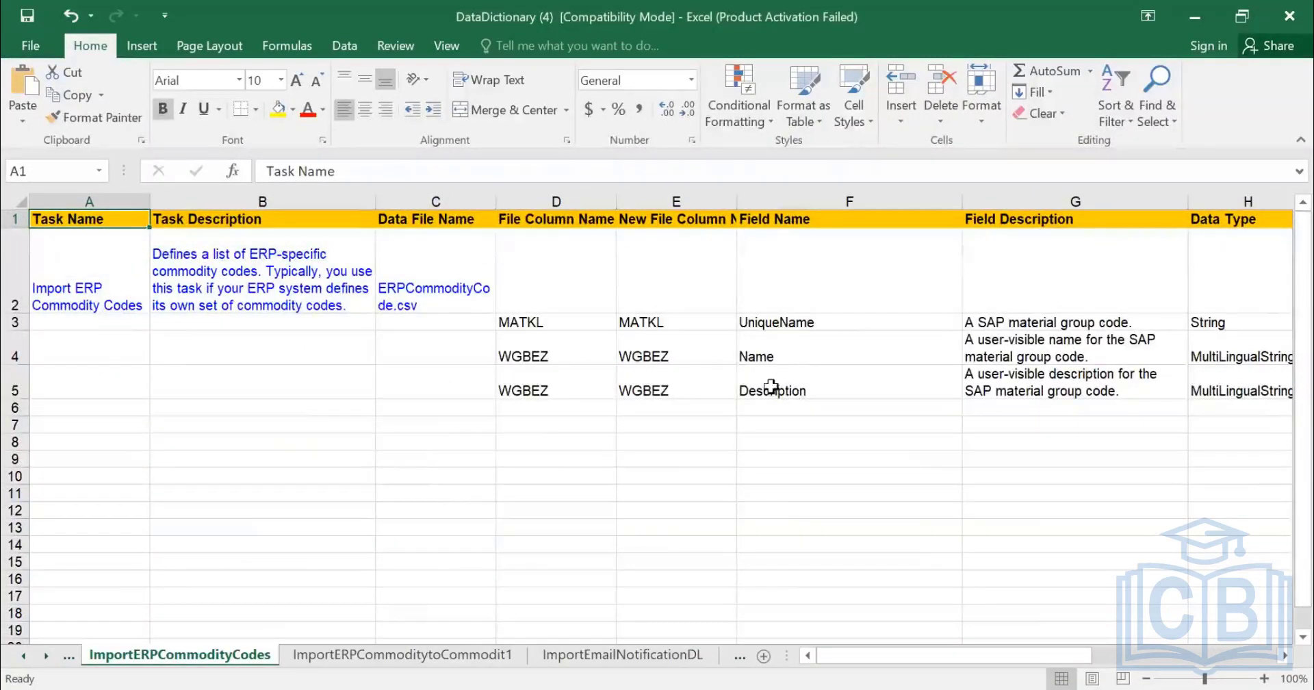
Compare the MATKL and WGBEZ file columns with their field names and descriptions
drag(558, 326, 557, 384)
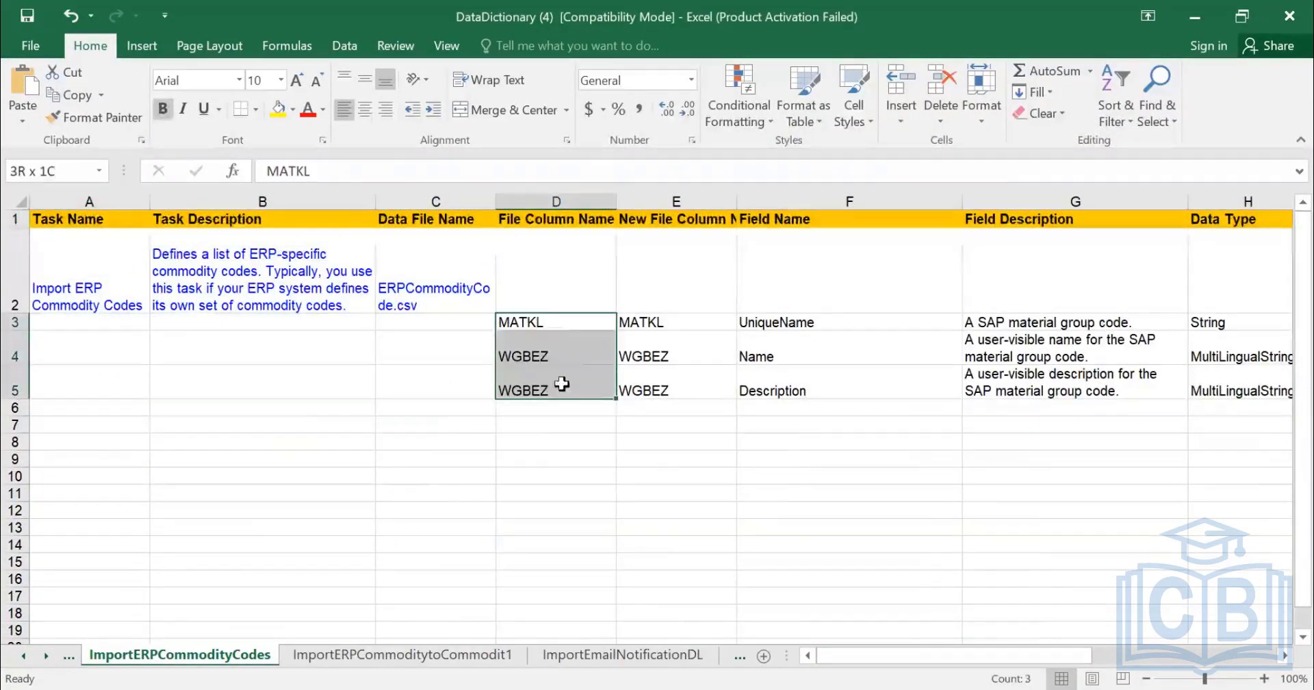
click(519, 323)
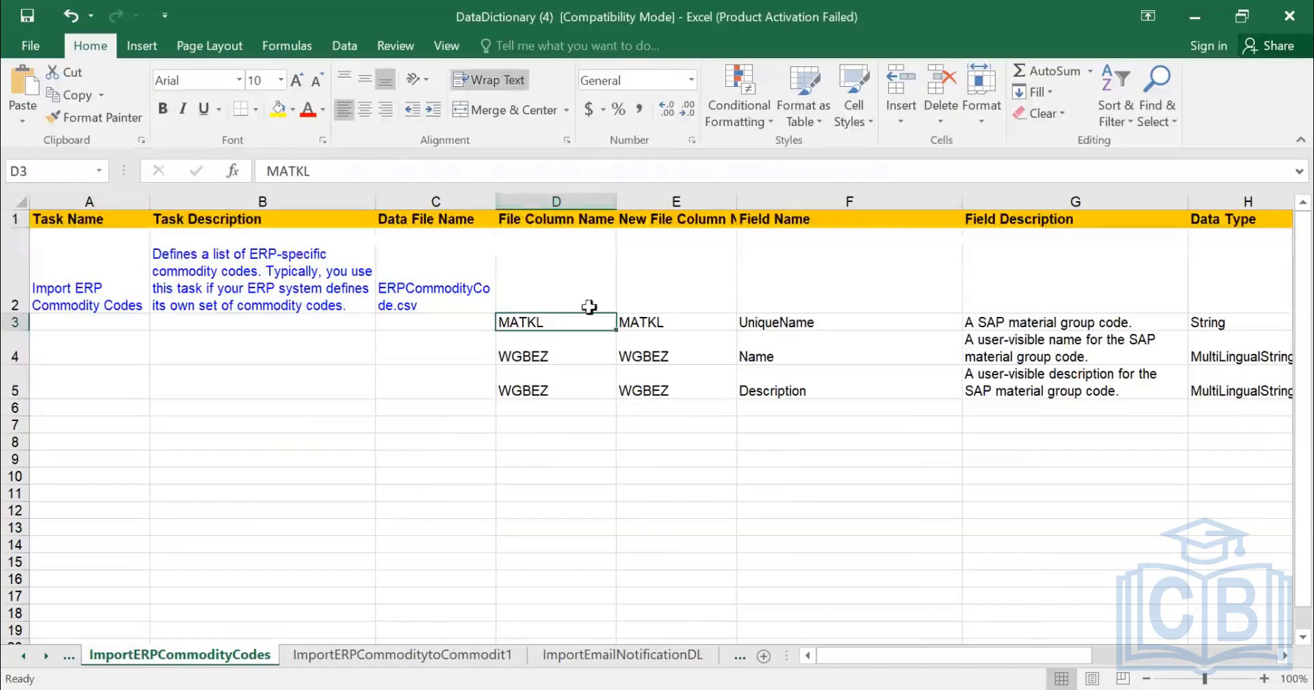
click(794, 322)
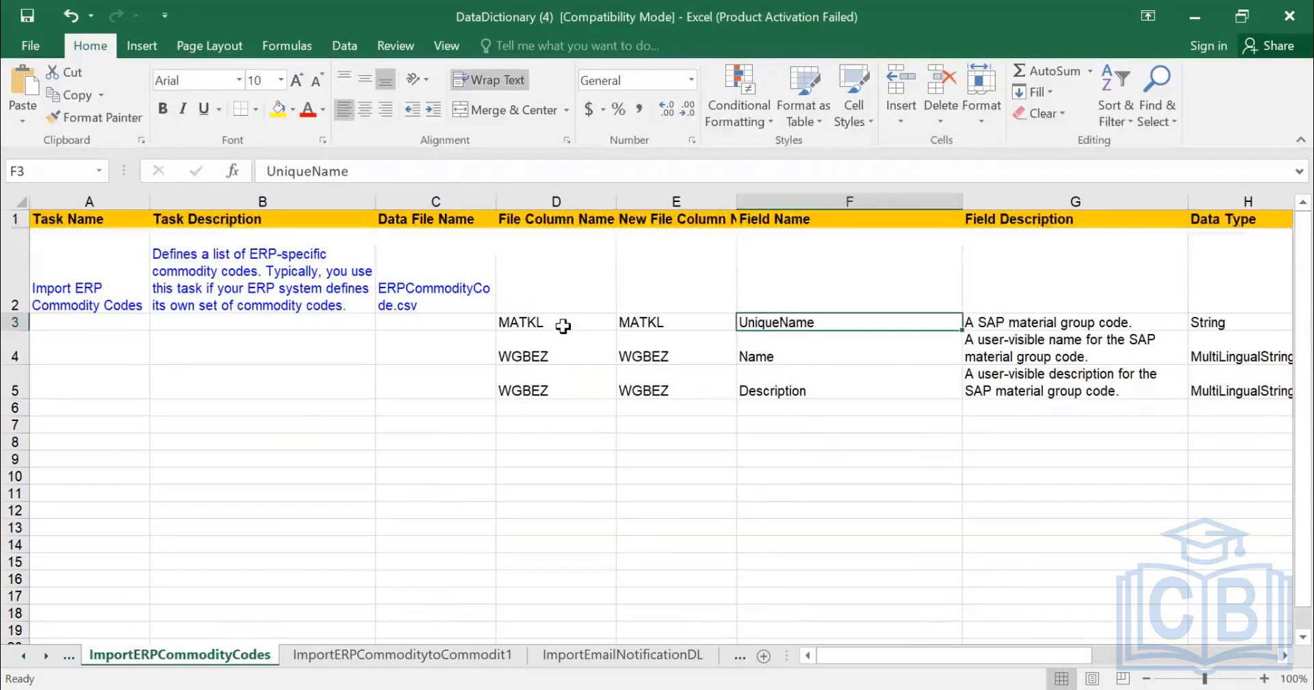
drag(563, 321, 575, 379)
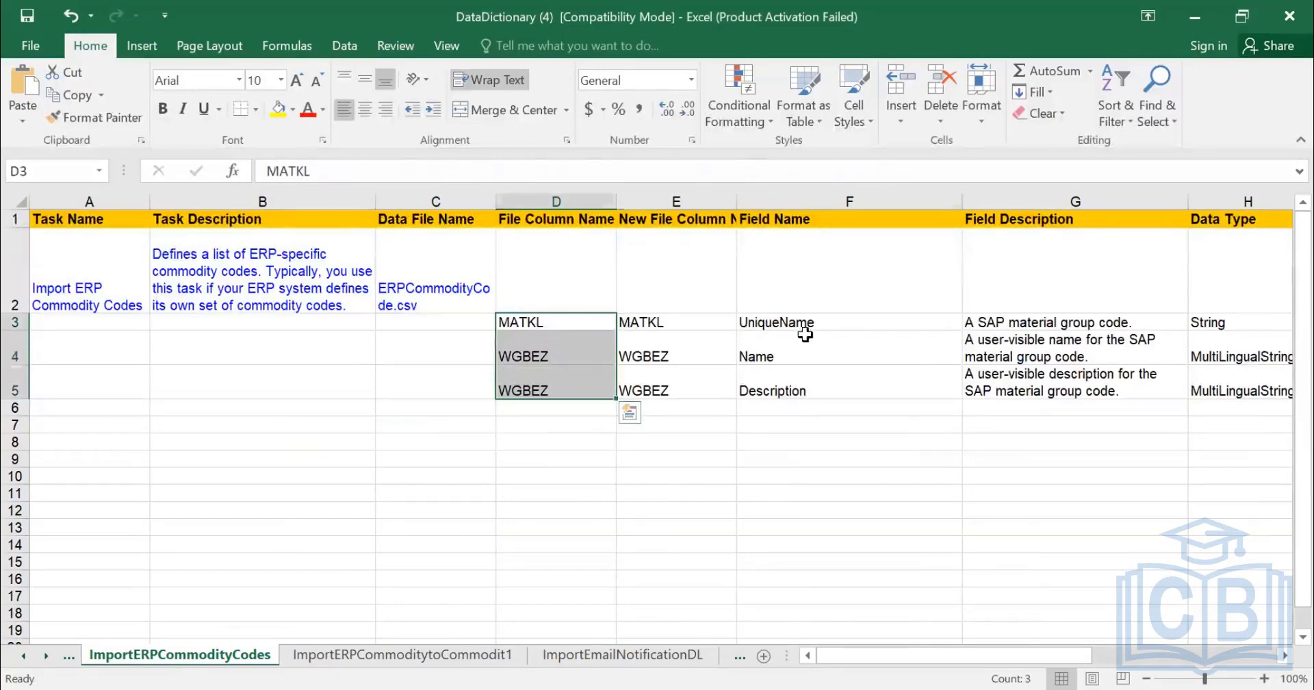
click(869, 340)
click(991, 321)
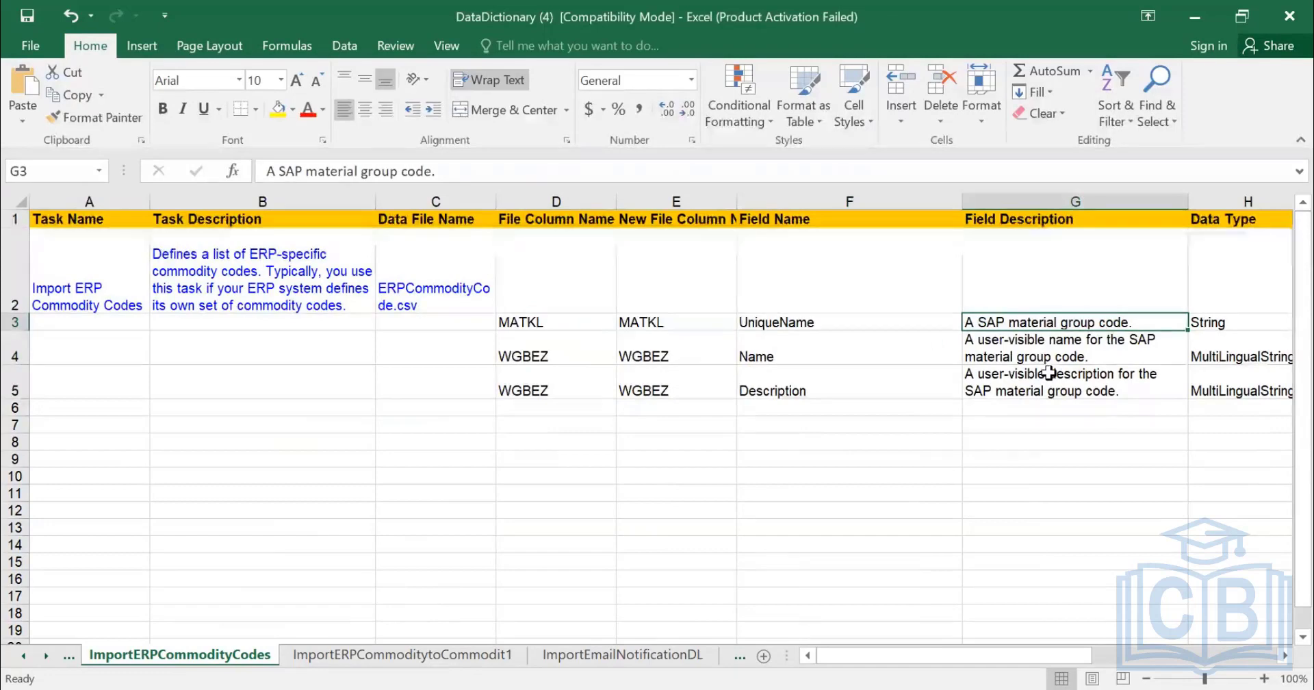
Read the field descriptions for the UniqueName, Name and Description rows against their file columns
key(Left)
key(Left)
key(Left)
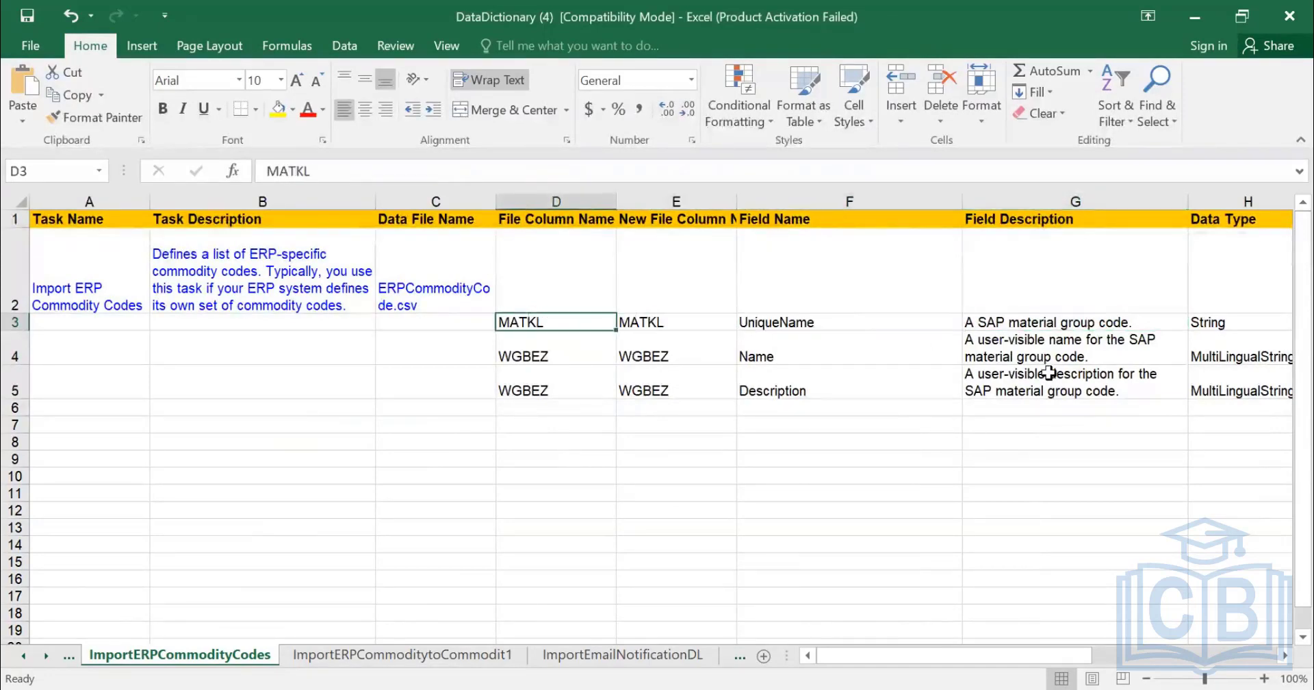
key(Right)
key(Right)
key(Right)
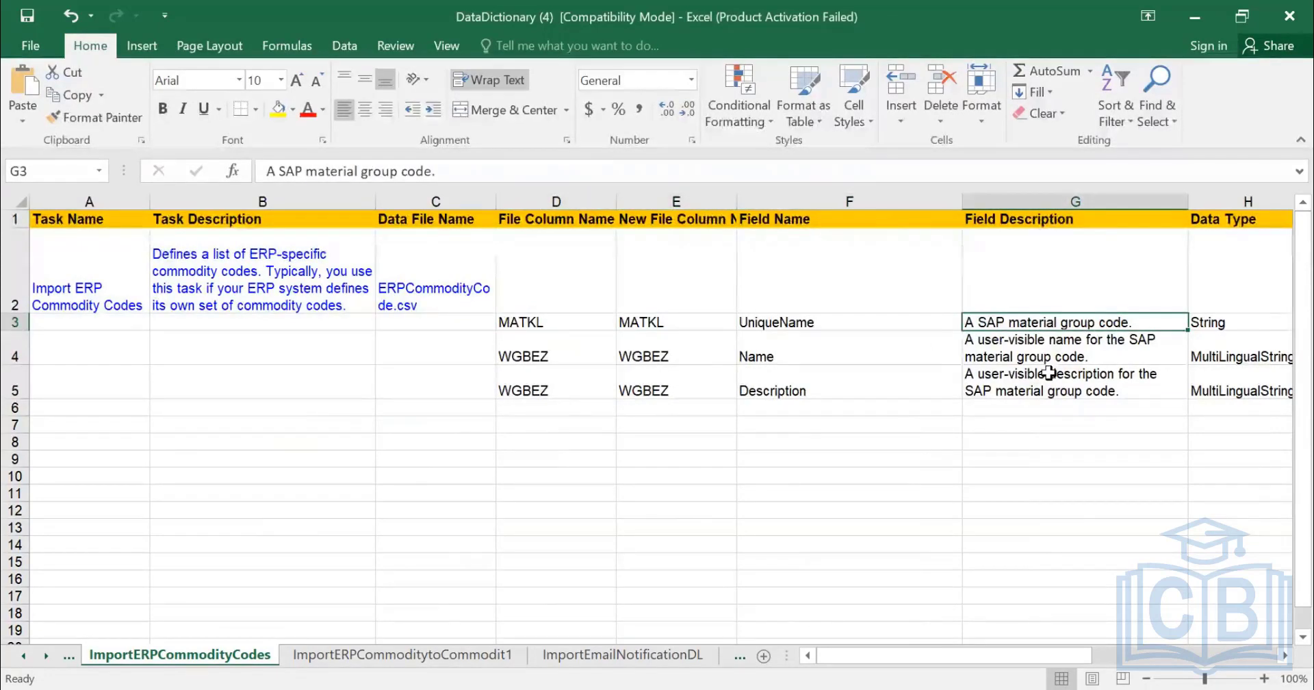
key(Down)
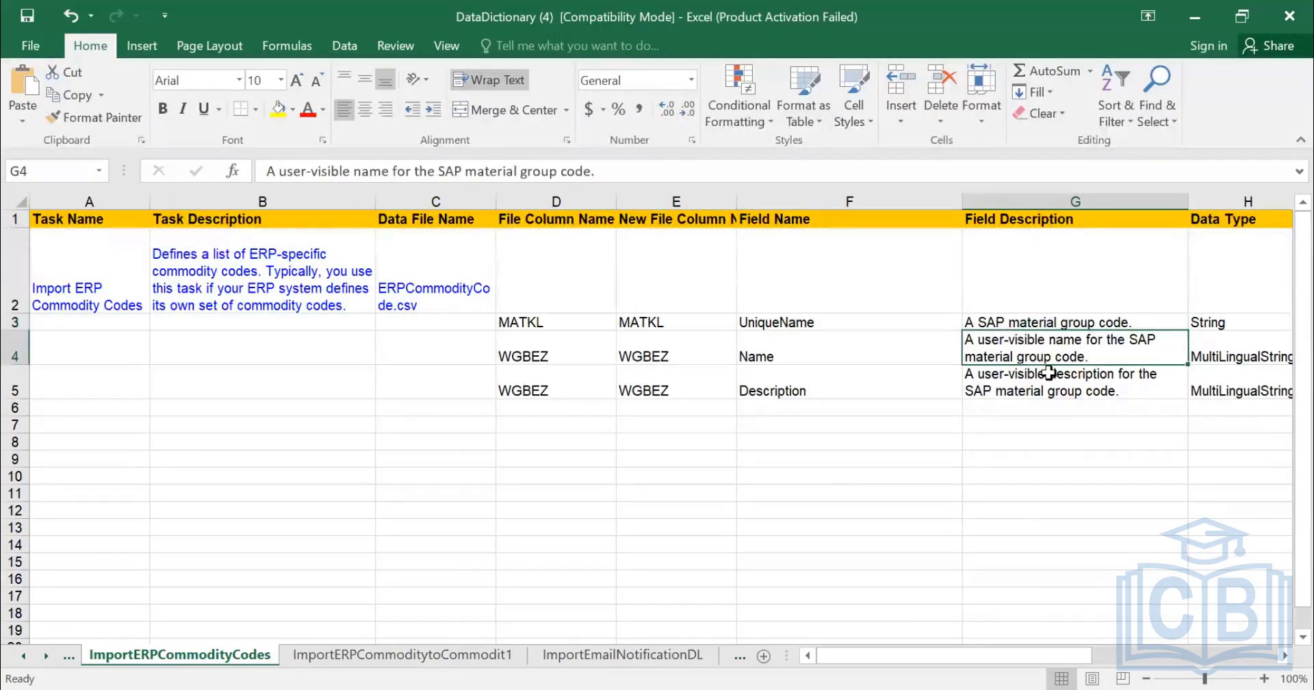
key(Down)
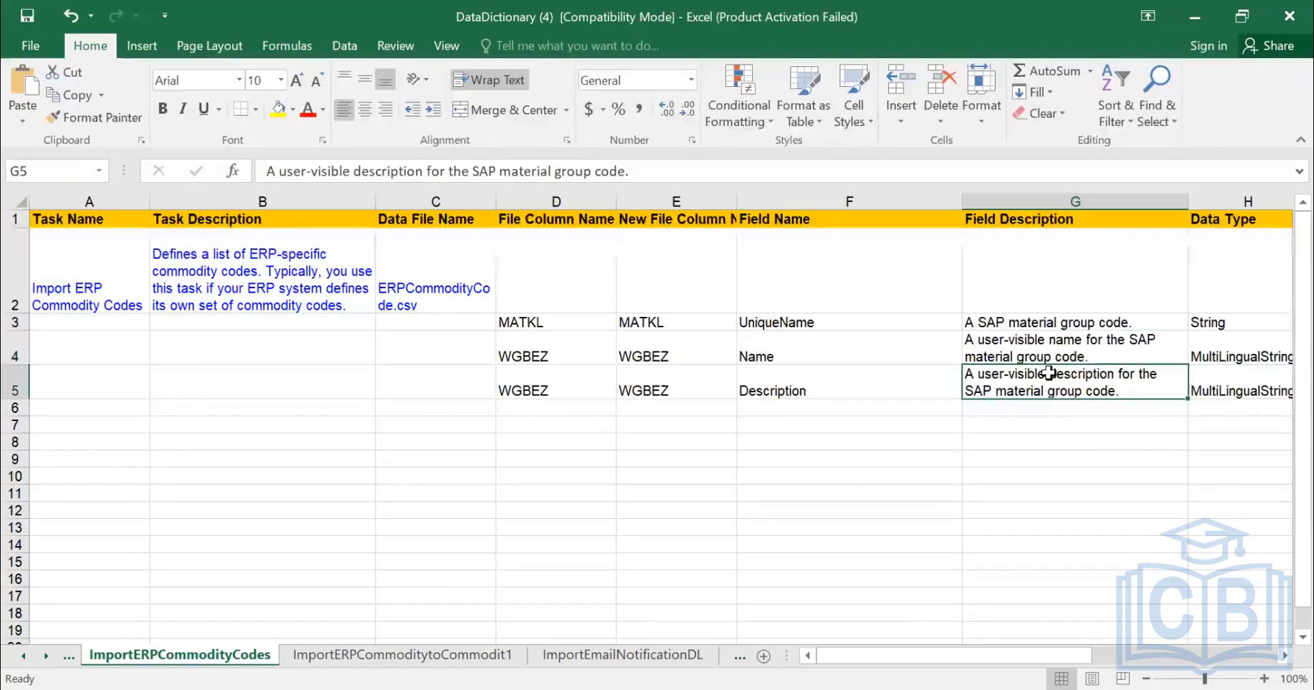
key(Left)
key(Up)
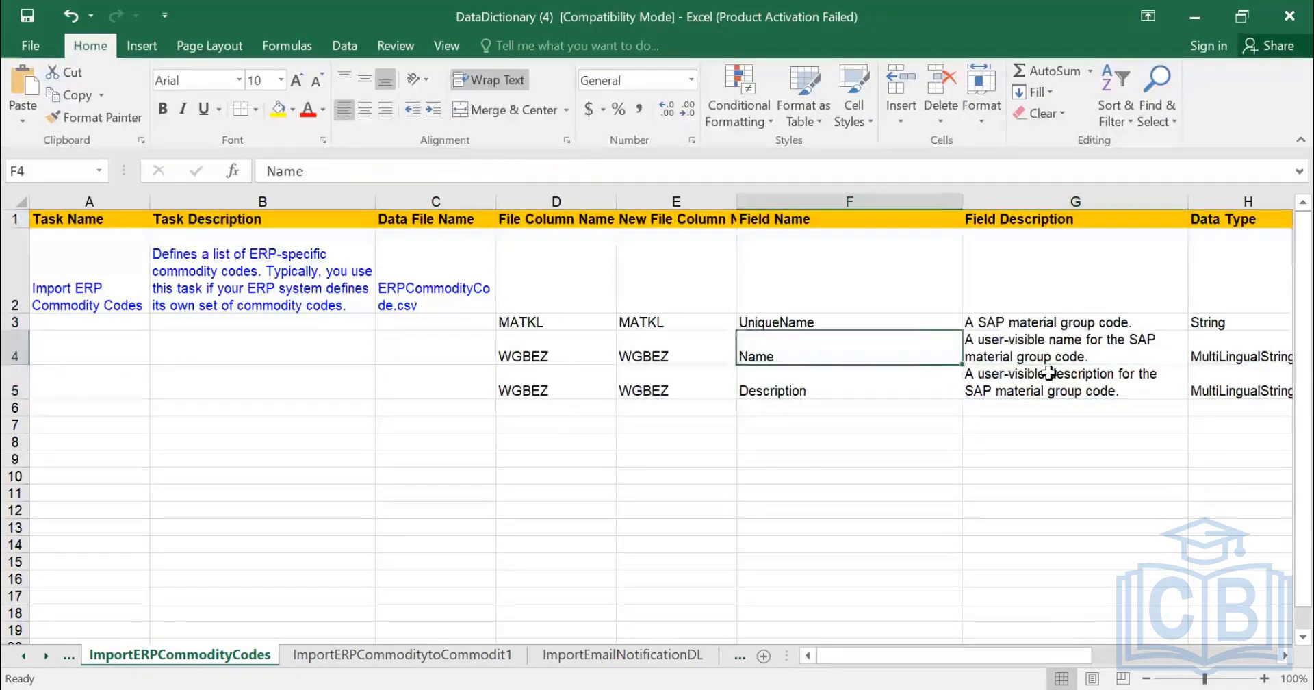
key(Right)
key(Down)
Review the Description field's attributes from Data Type through Required, Allow Null and the reference columns
key(Right)
key(Right)
key(Right)
key(Right)
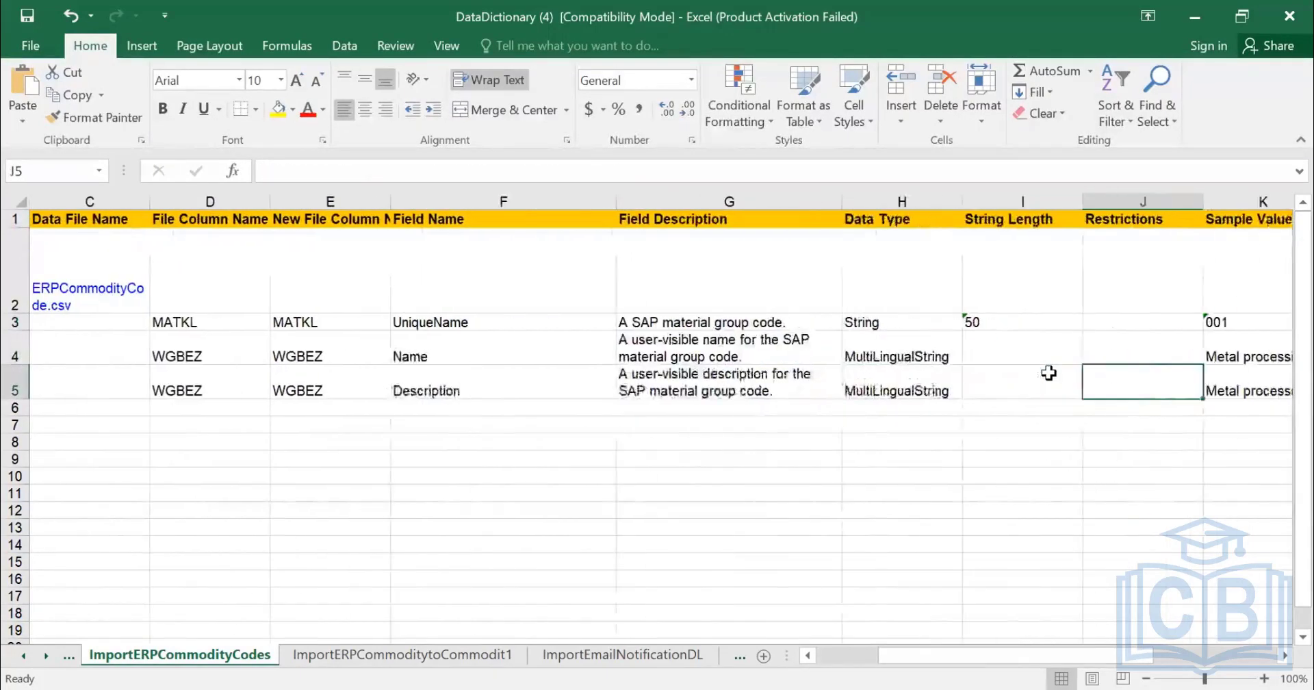
key(Left)
key(Right)
key(Right)
key(Right)
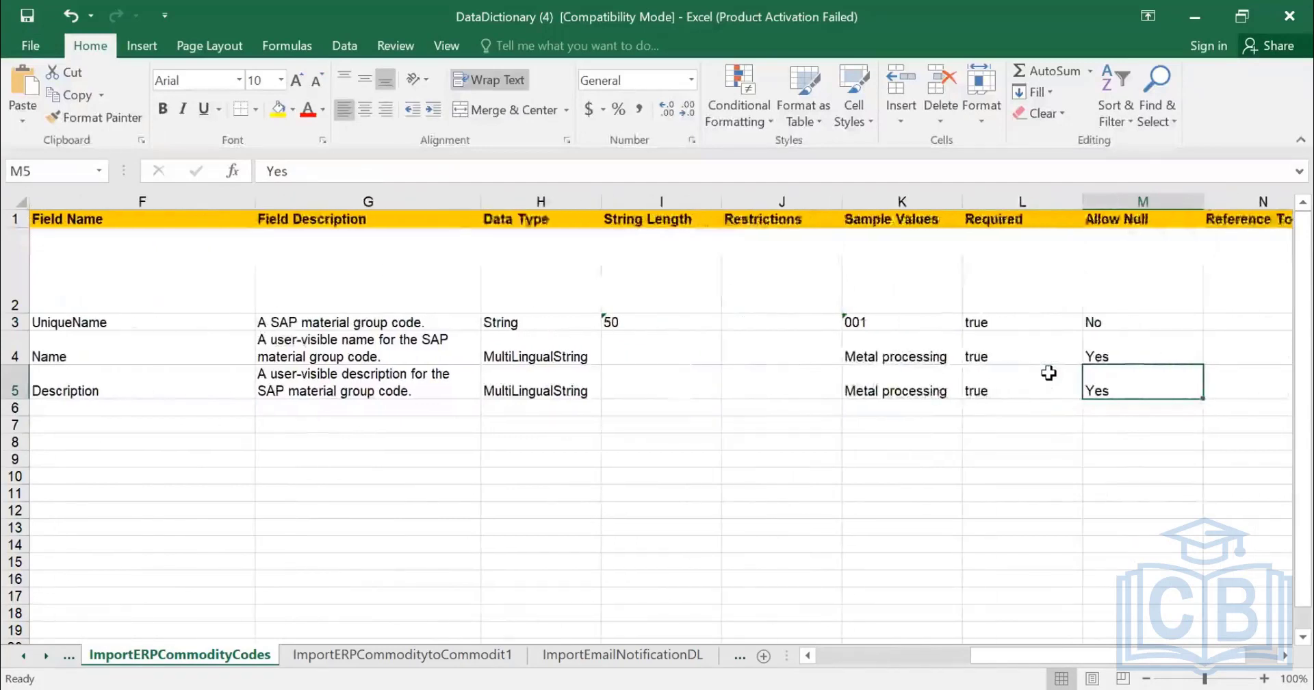
key(Up)
key(Down)
key(Right)
key(Right)
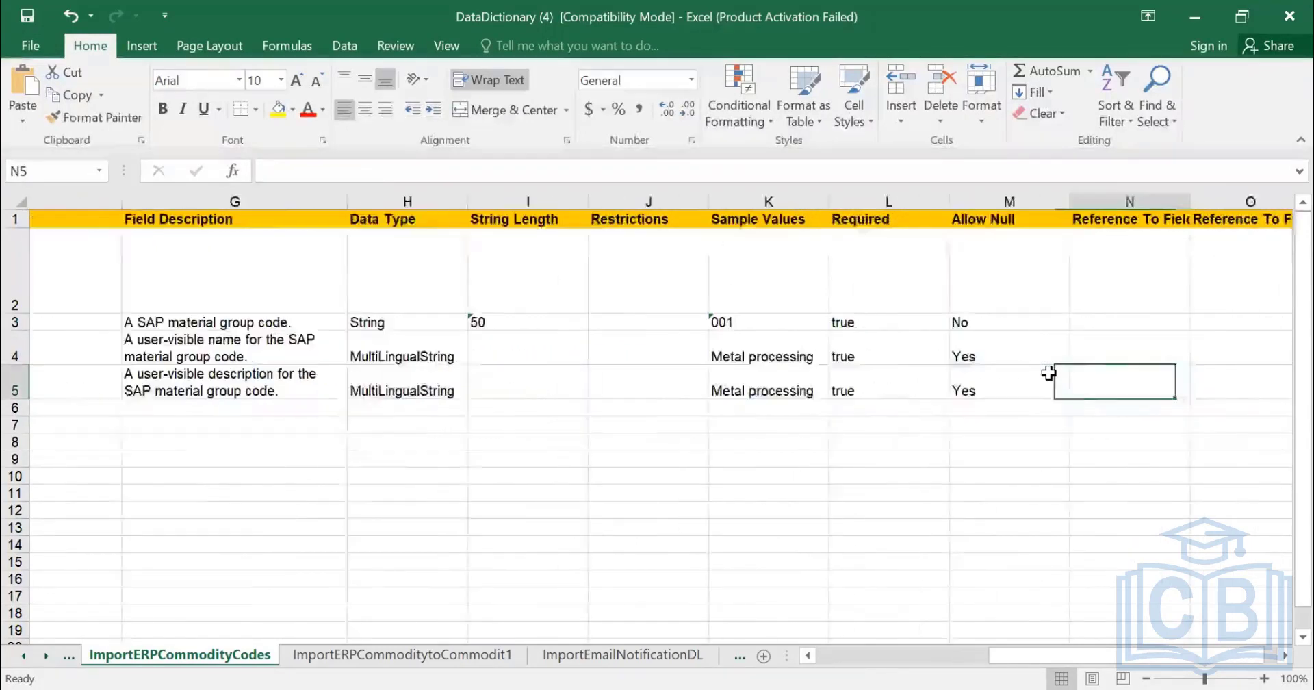
Examine the Sample Values column for all three ERP commodity code fields
key(Left)
key(Left)
key(Left)
key(Left)
key(Up)
key(Up)
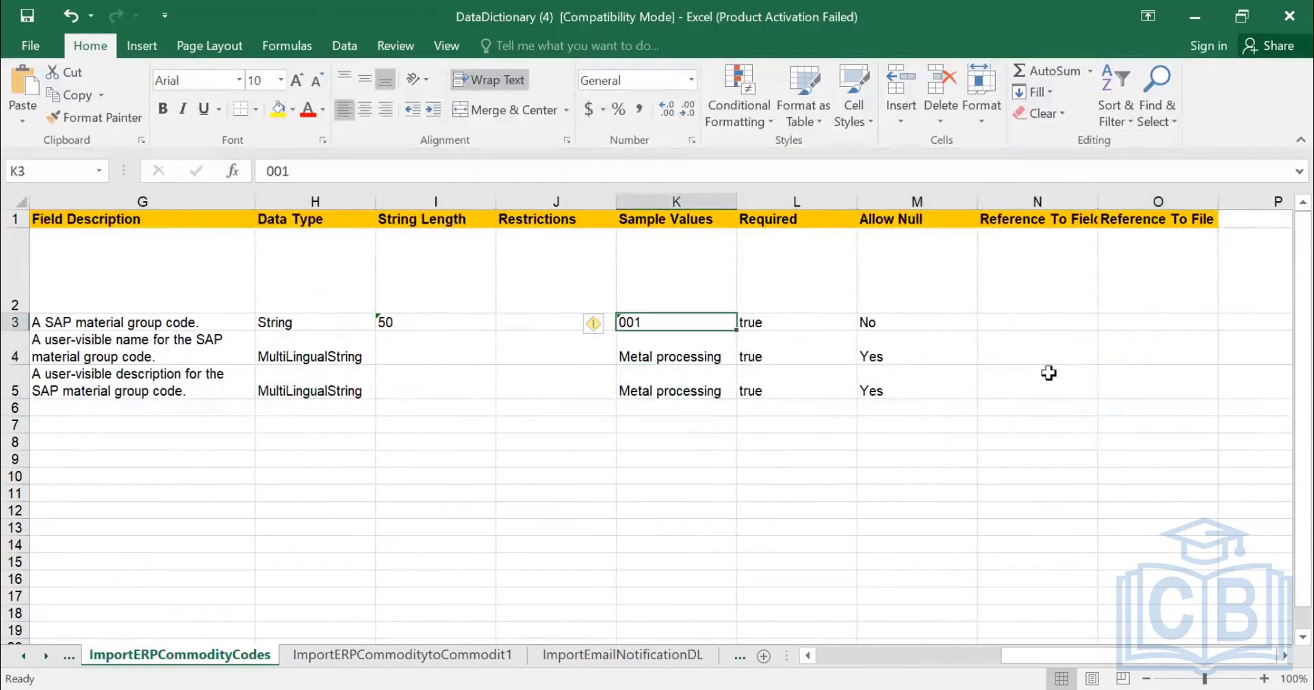
key(Down)
key(Down)
key(Down)
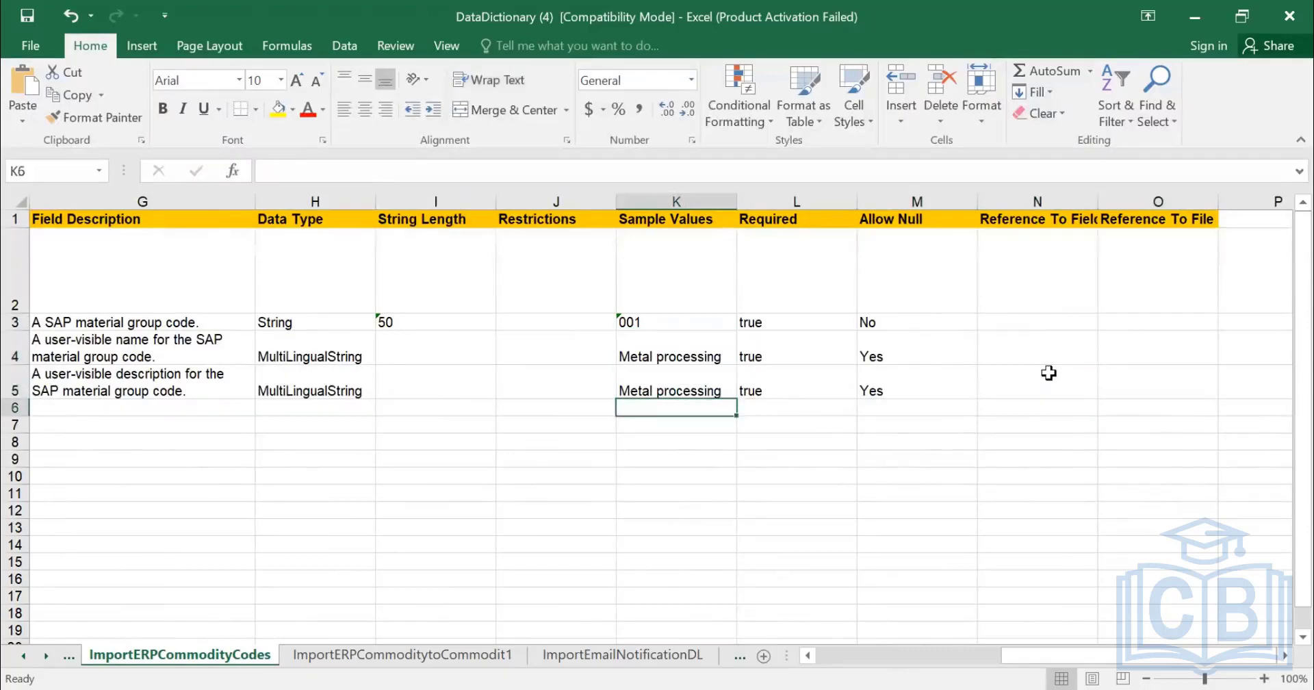
Check the String Length column for the ERP commodity code fields, looking back across the UniqueName row
key(Up)
key(Left)
key(Left)
key(Left)
key(Right)
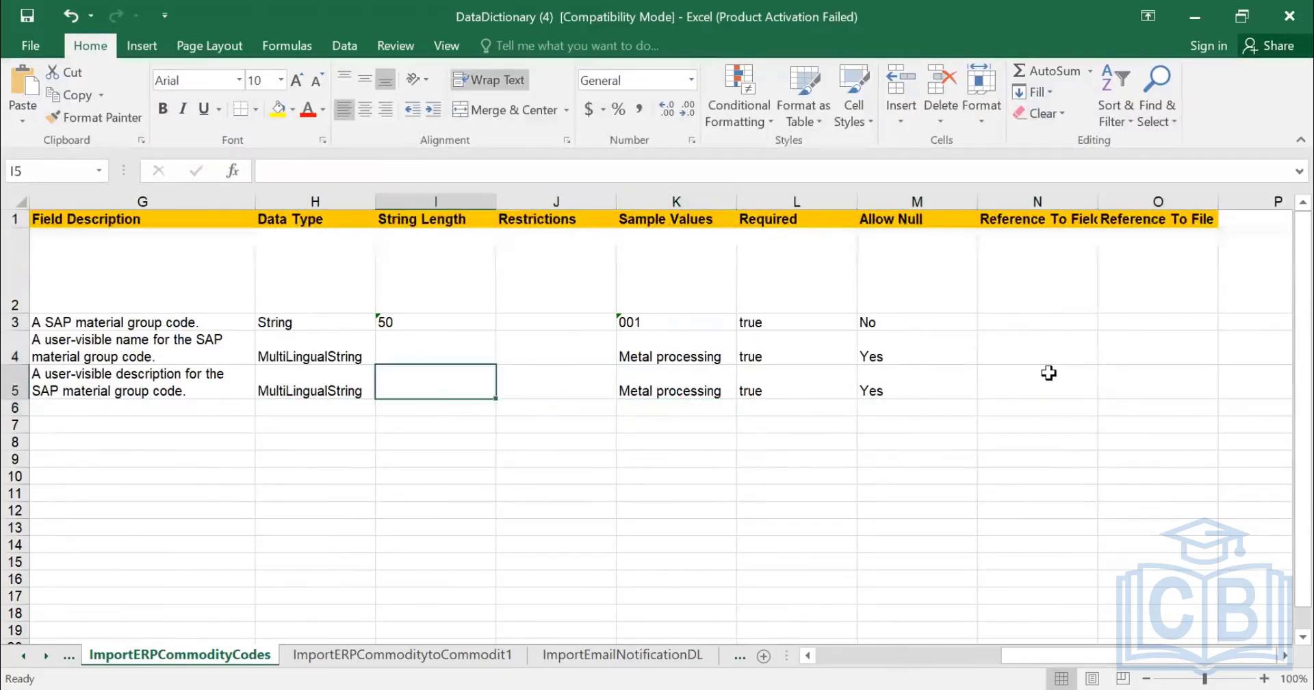
key(Up)
key(Up)
key(Left)
key(Left)
key(Left)
key(Left)
key(Left)
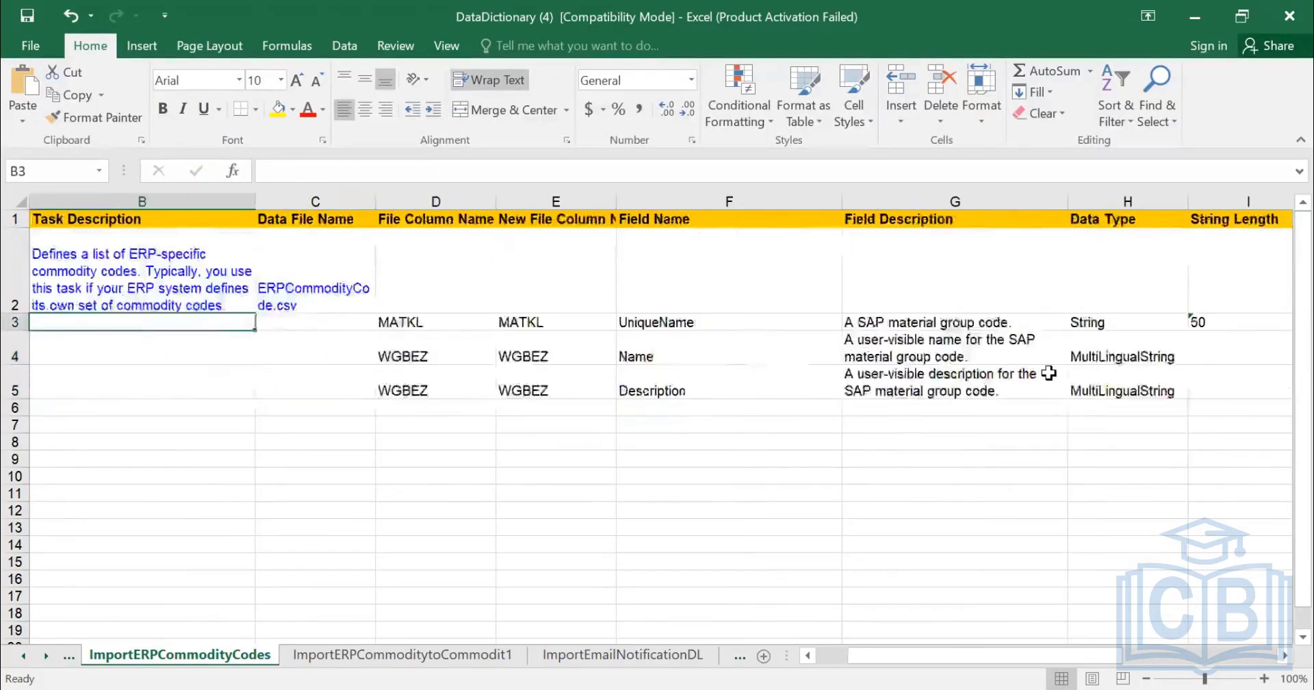
key(Right)
key(Right)
key(Right)
key(Right)
key(Right)
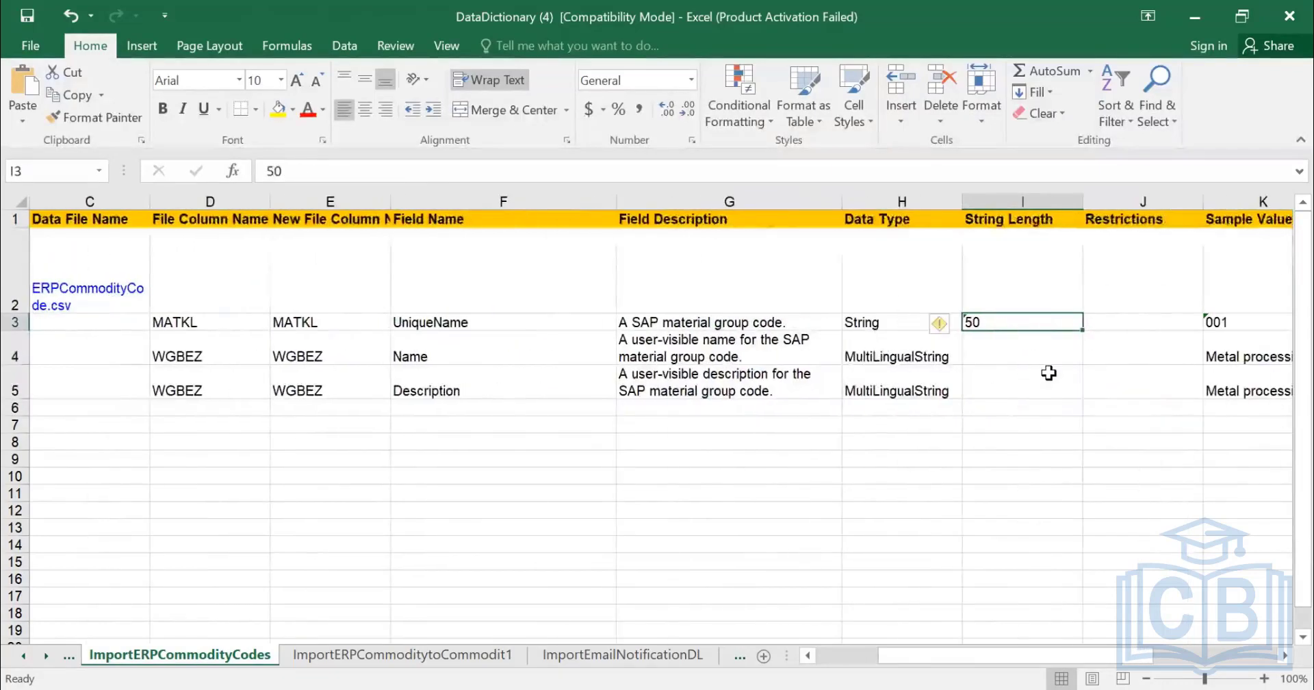
key(Down)
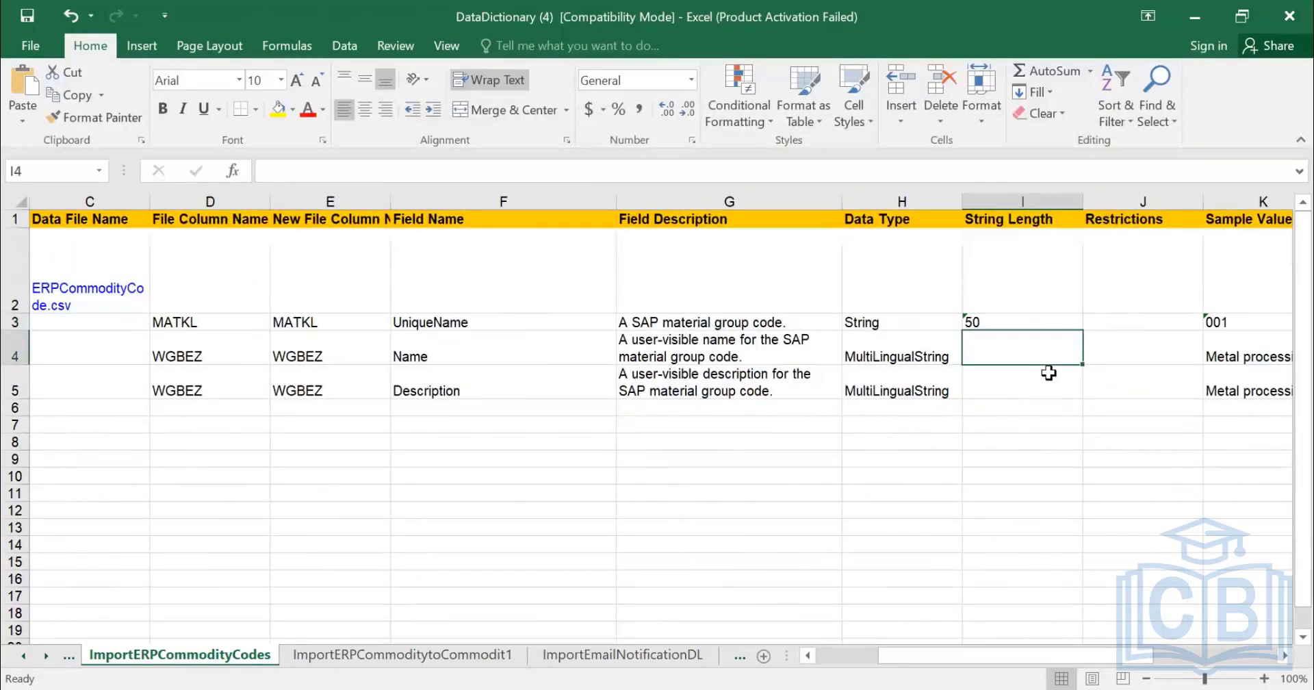
Move back along the Name row to the Task Name column to view the start of the task definition
key(Left)
key(Left)
key(Left)
key(Left)
key(Left)
key(Left)
key(Left)
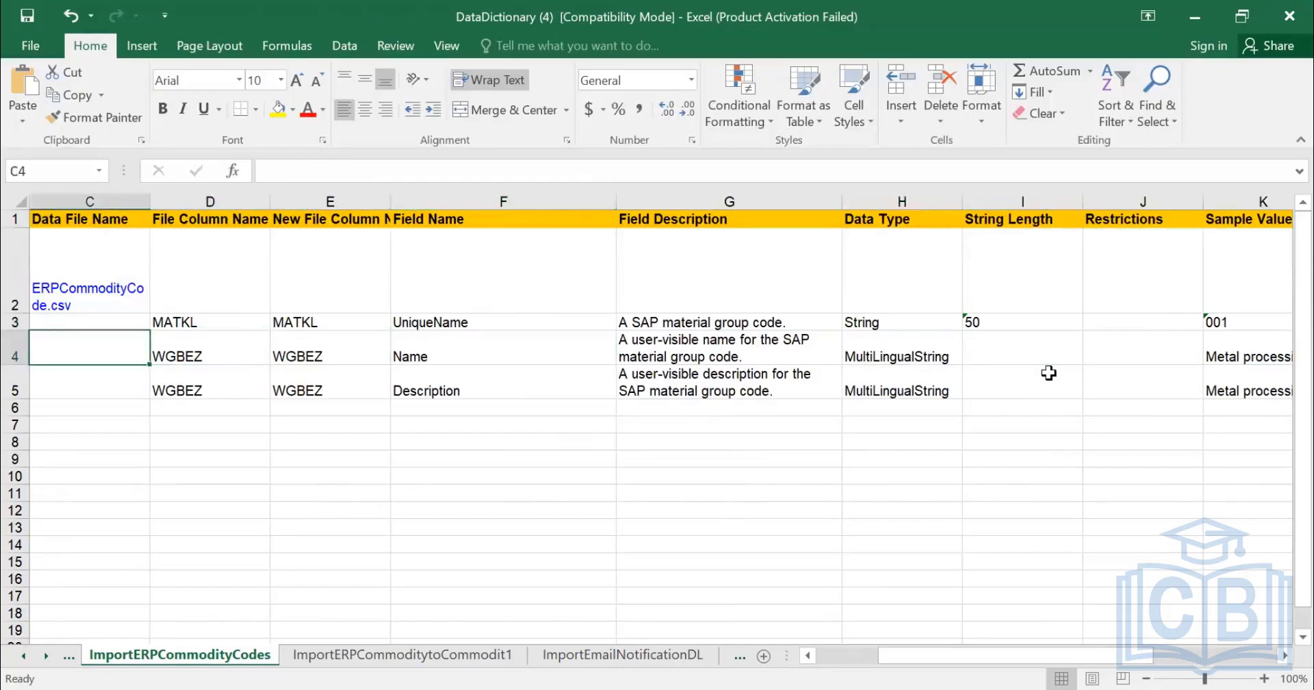
key(Left)
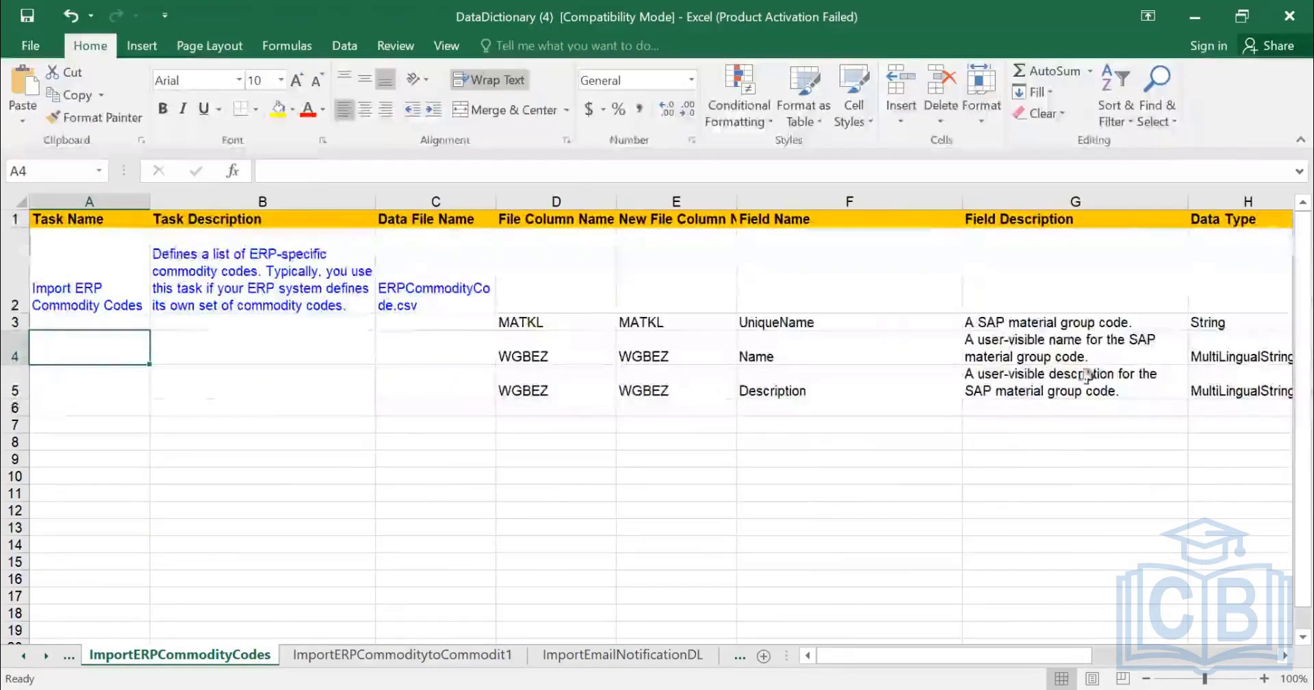